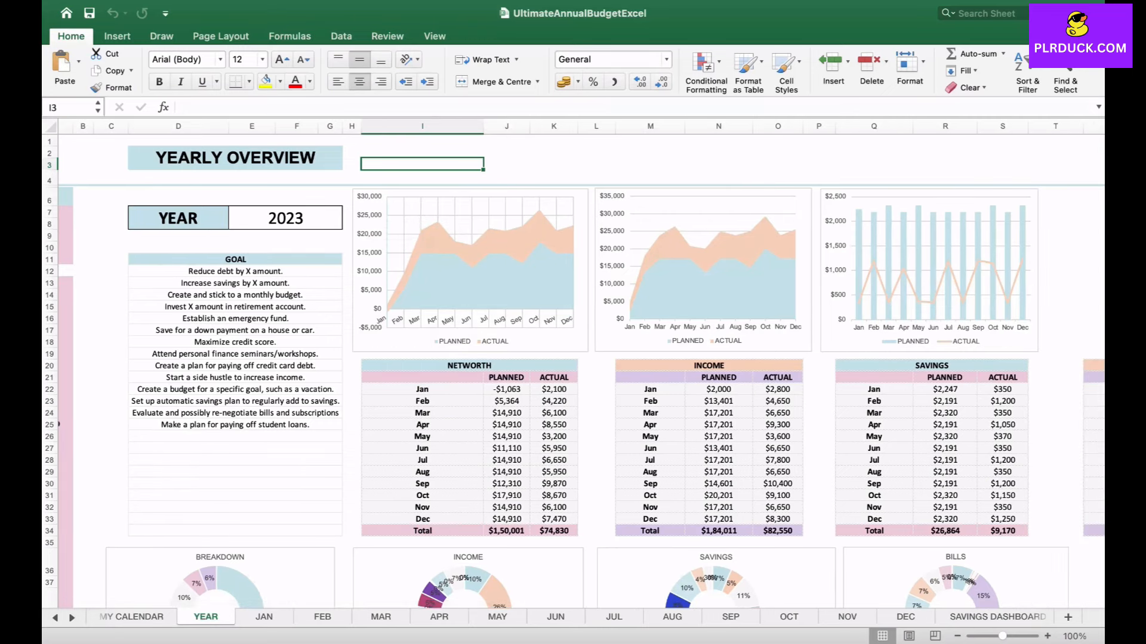
# - Examine the YEAR sheet's yearly overview charts and its monthly cash flow, income, savings, bills, expenses and debt tables
pyautogui.scroll(-15, 573, 358)
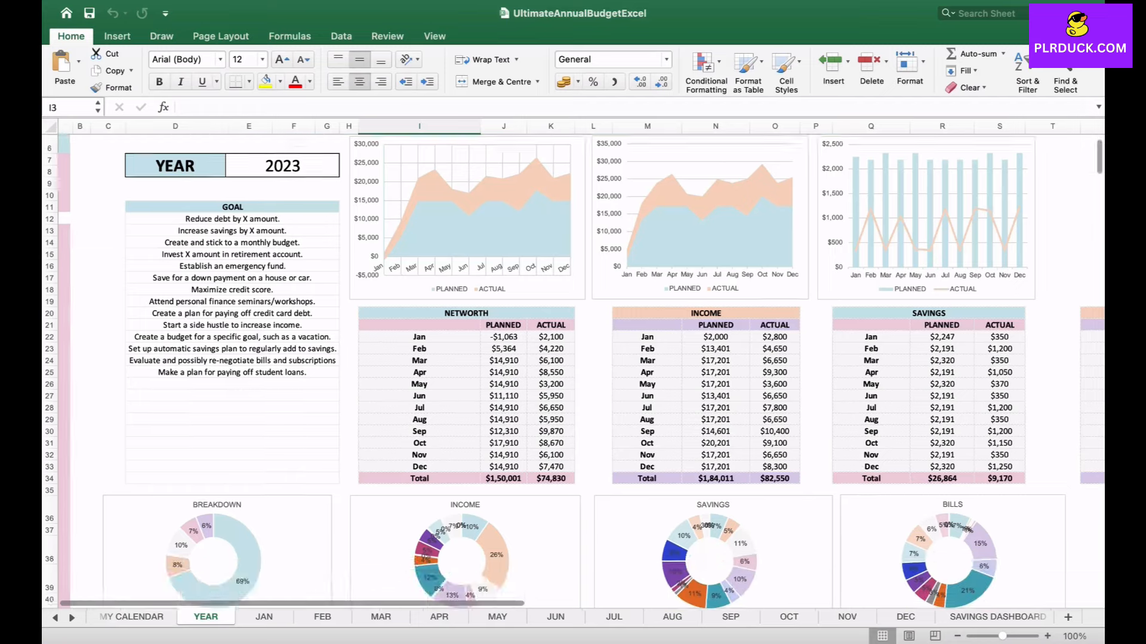
pyautogui.hscroll(3, 573, 358)
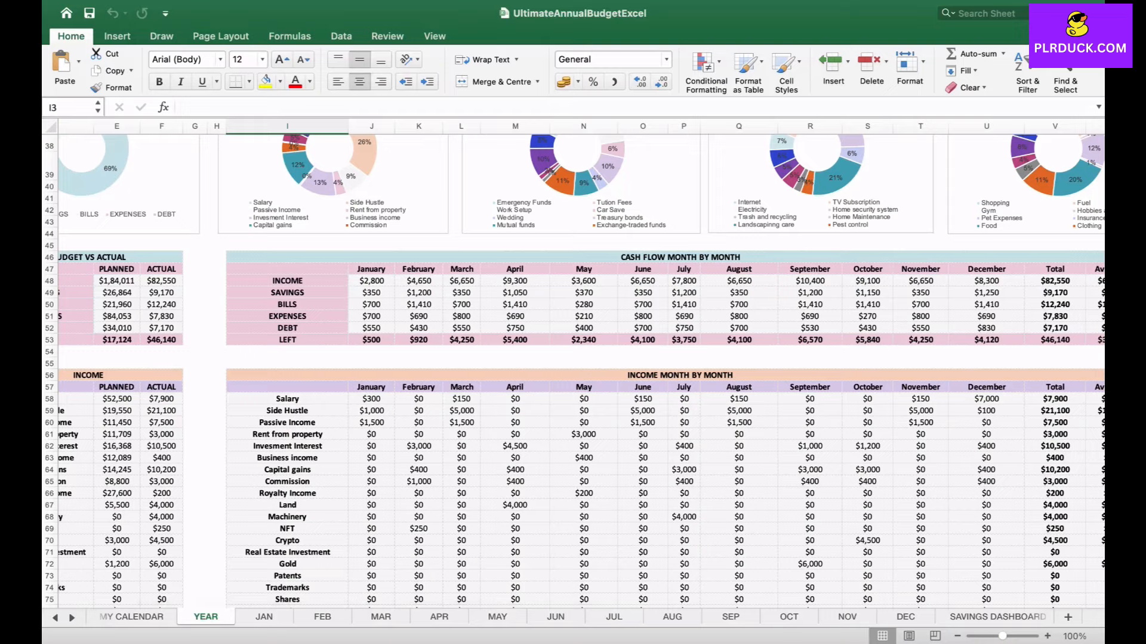
pyautogui.scroll(-4, 573, 358)
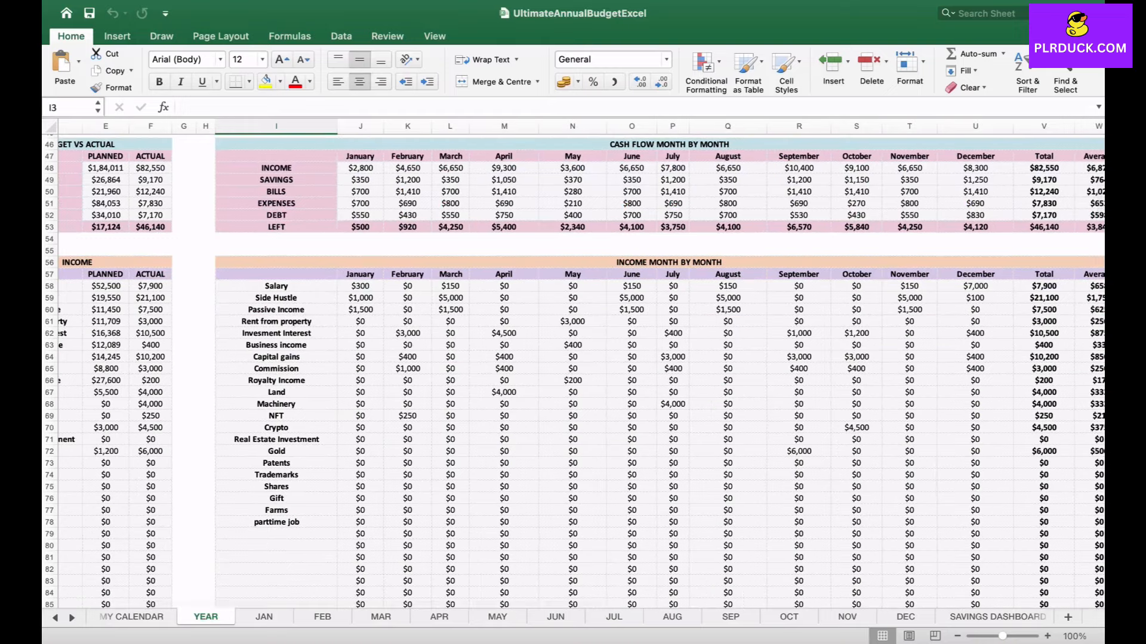
pyautogui.scroll(-10, 573, 364)
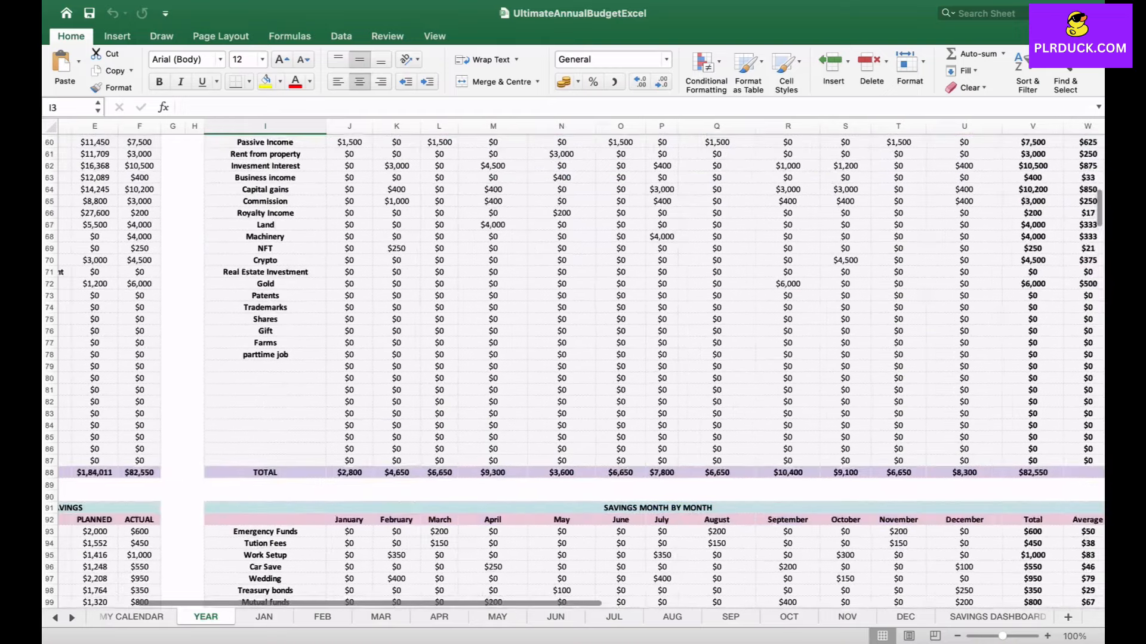
pyautogui.scroll(-15, 573, 364)
pyautogui.scroll(-13, 573, 364)
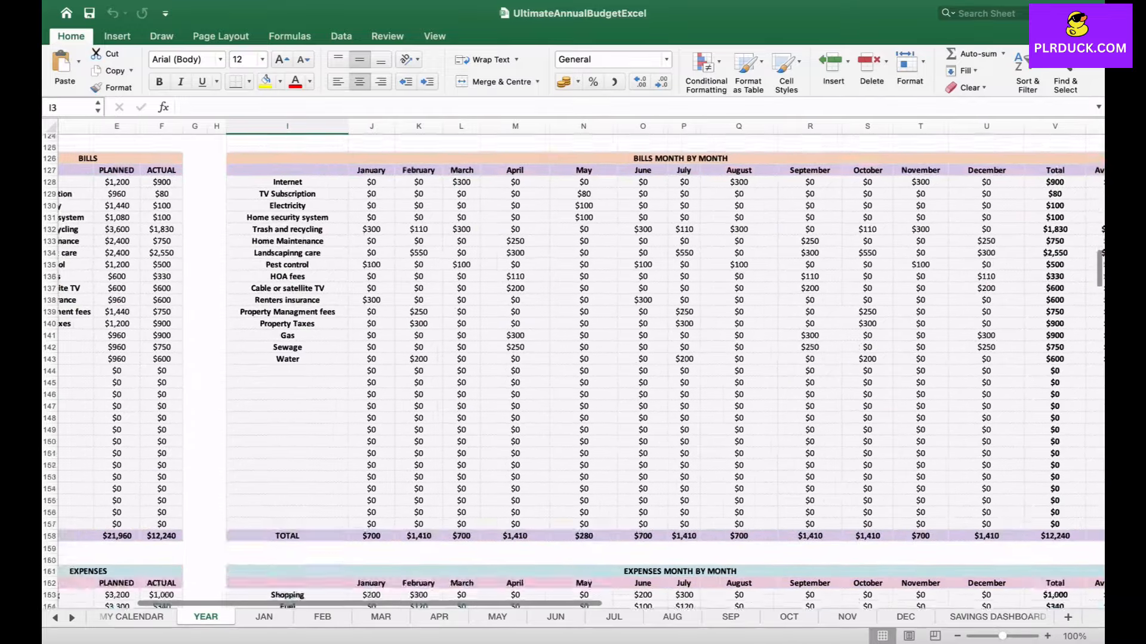
pyautogui.scroll(-5, 573, 364)
pyautogui.scroll(-4, 572, 364)
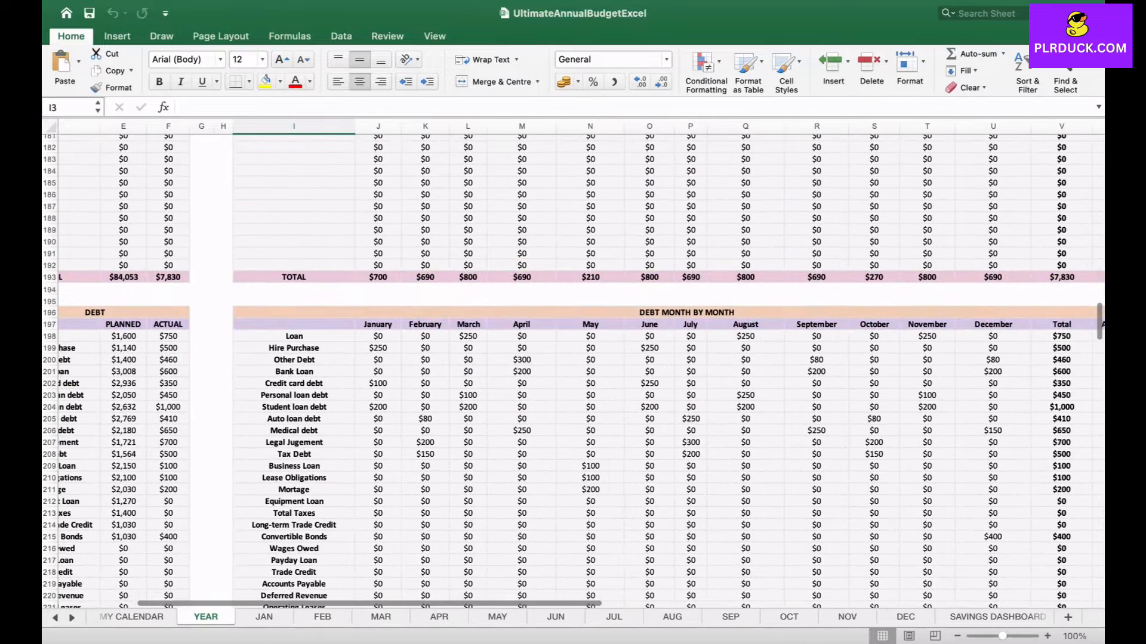
pyautogui.hscroll(-5, 573, 364)
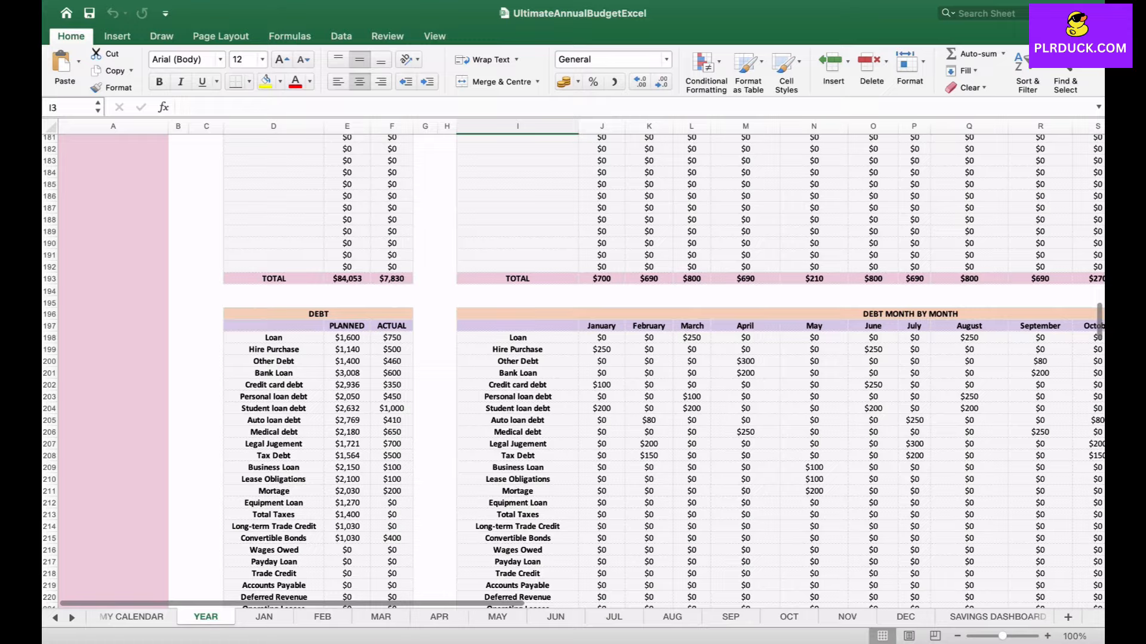
pyautogui.scroll(20, 573, 364)
pyautogui.scroll(20, 573, 364)
pyautogui.scroll(5, 573, 364)
pyautogui.hscroll(10, 573, 364)
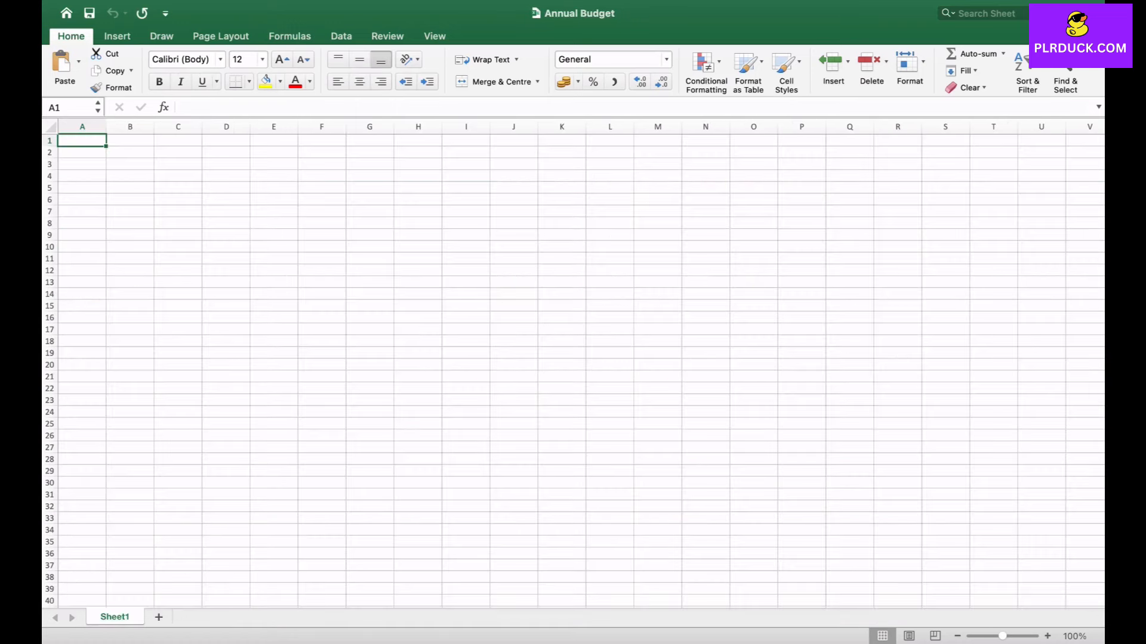
# - Rename Sheet1 of the Annual Budget workbook as INPUT DATA
pyautogui.doubleClick(115, 617)
pyautogui.press('BackSpace')
pyautogui.write('IP')
pyautogui.press('BackSpace')
pyautogui.write('NPUT DATA')
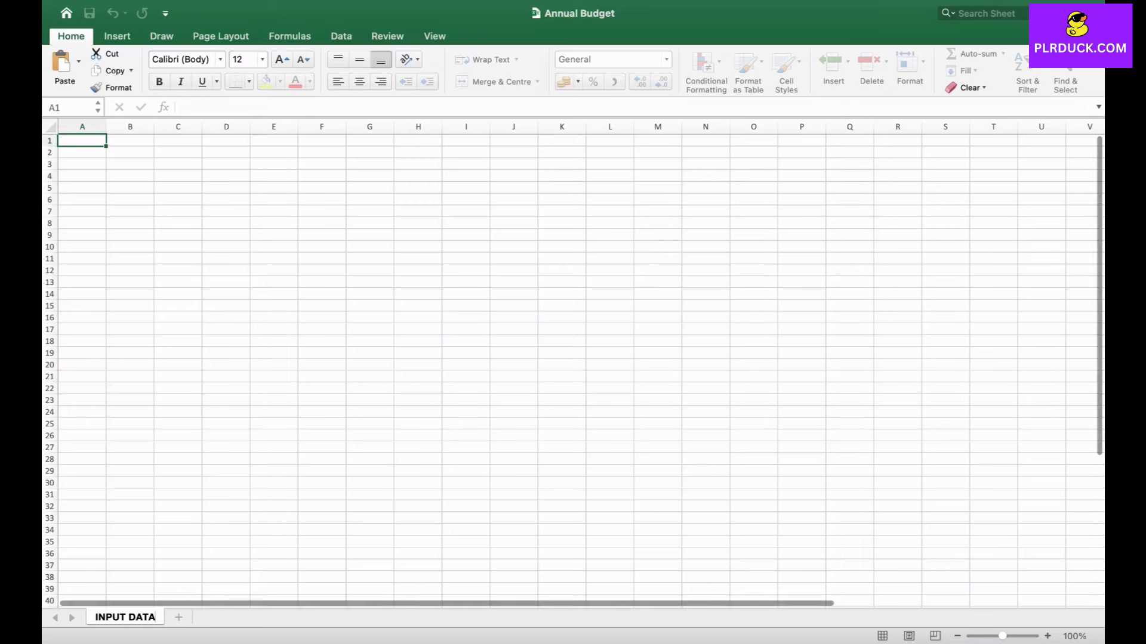
pyautogui.click(322, 424)
# - Merge and centre cells E1:J3 and enter the title INPUT DATA in them
pyautogui.moveTo(274, 140); pyautogui.dragTo(514, 164)
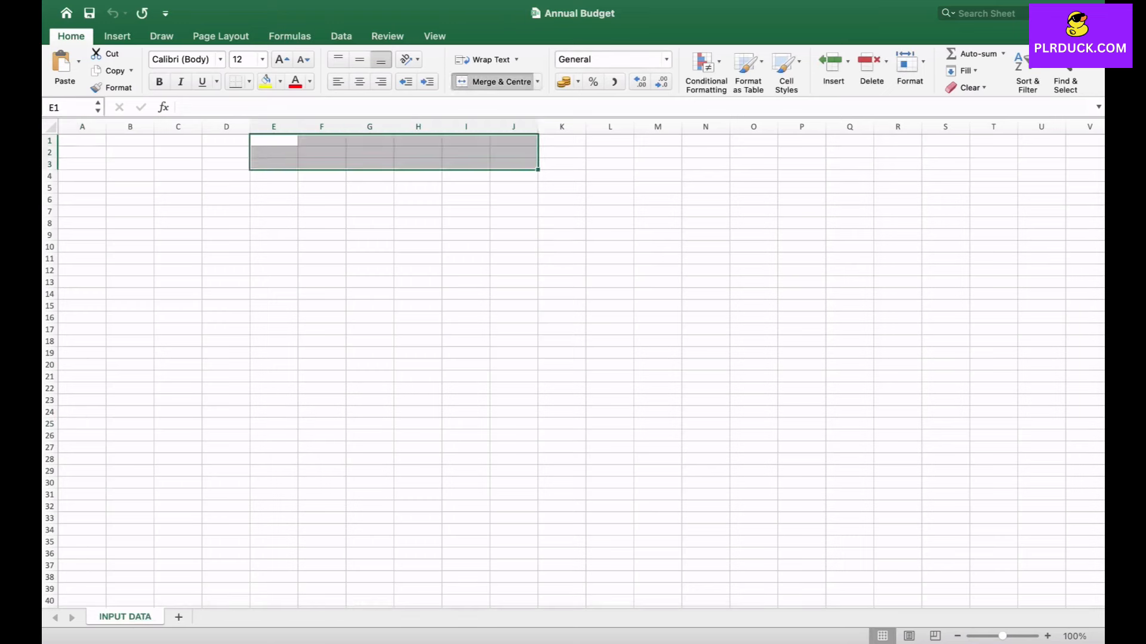
pyautogui.click(496, 82)
pyautogui.write('INP')
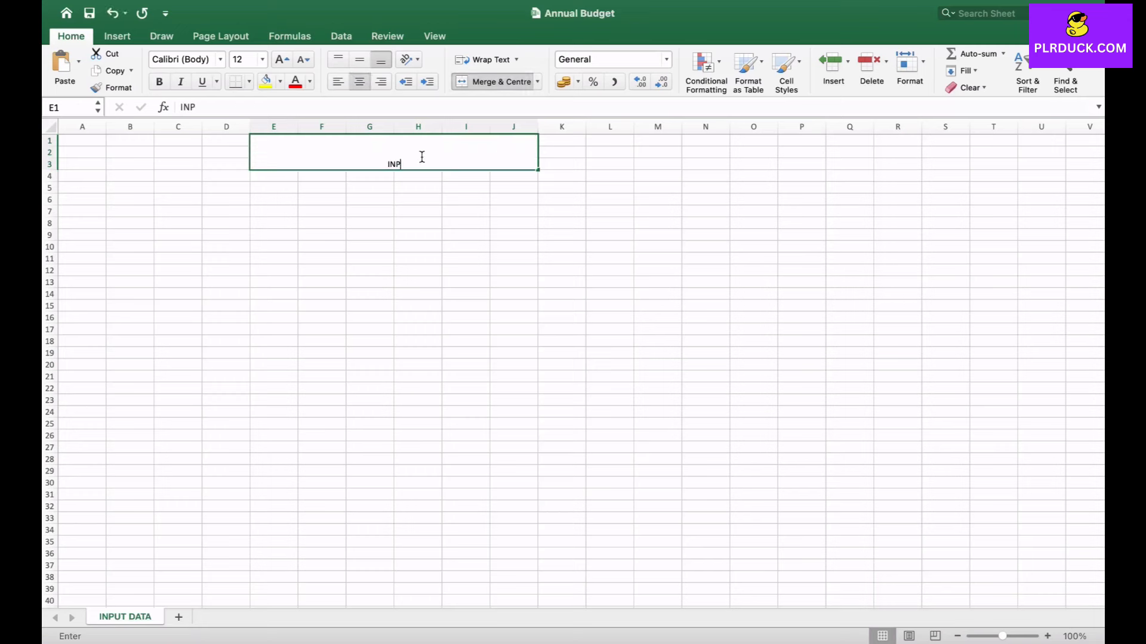
pyautogui.write('UT DATA')
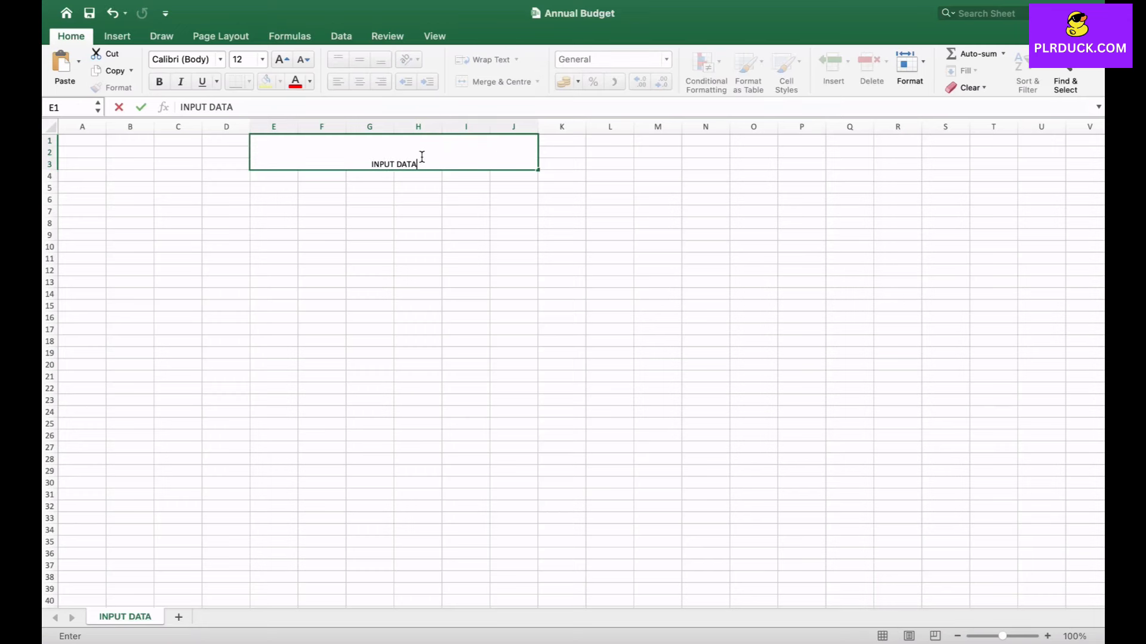
pyautogui.click(322, 236)
# - Enlarge the INPUT DATA title to font size 20 and make it bold
pyautogui.click(382, 154)
pyautogui.click(282, 59)
pyautogui.click(282, 60)
pyautogui.click(282, 60)
pyautogui.click(281, 59)
pyautogui.click(159, 82)
pyautogui.click(322, 176)
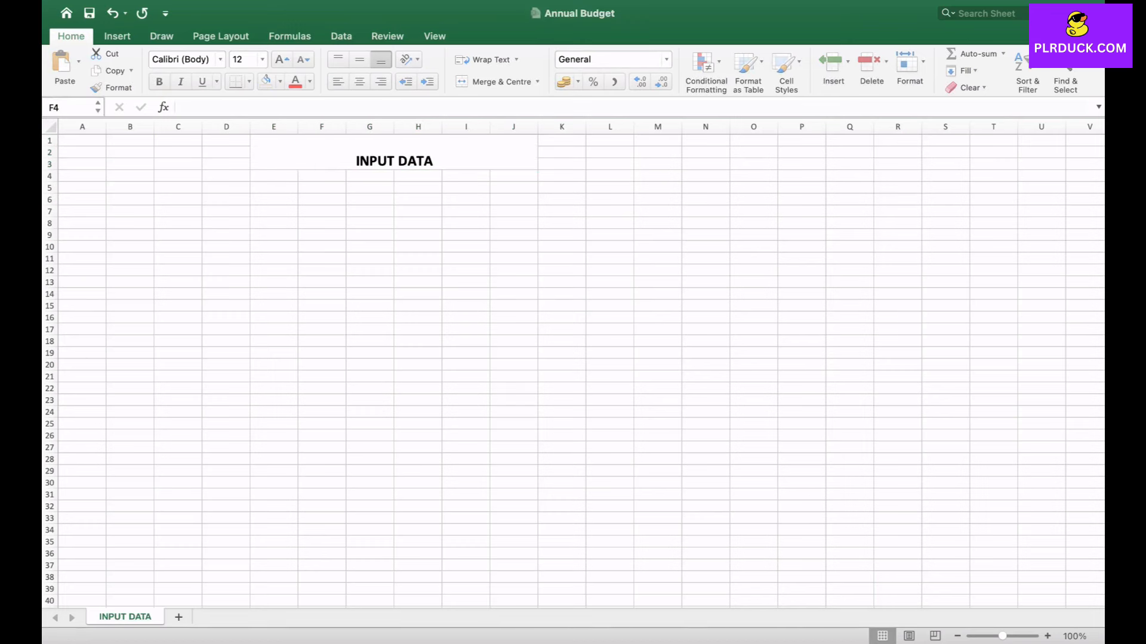
# - Fill the merged INPUT DATA title cell with light pink
pyautogui.click(382, 154)
pyautogui.click(280, 82)
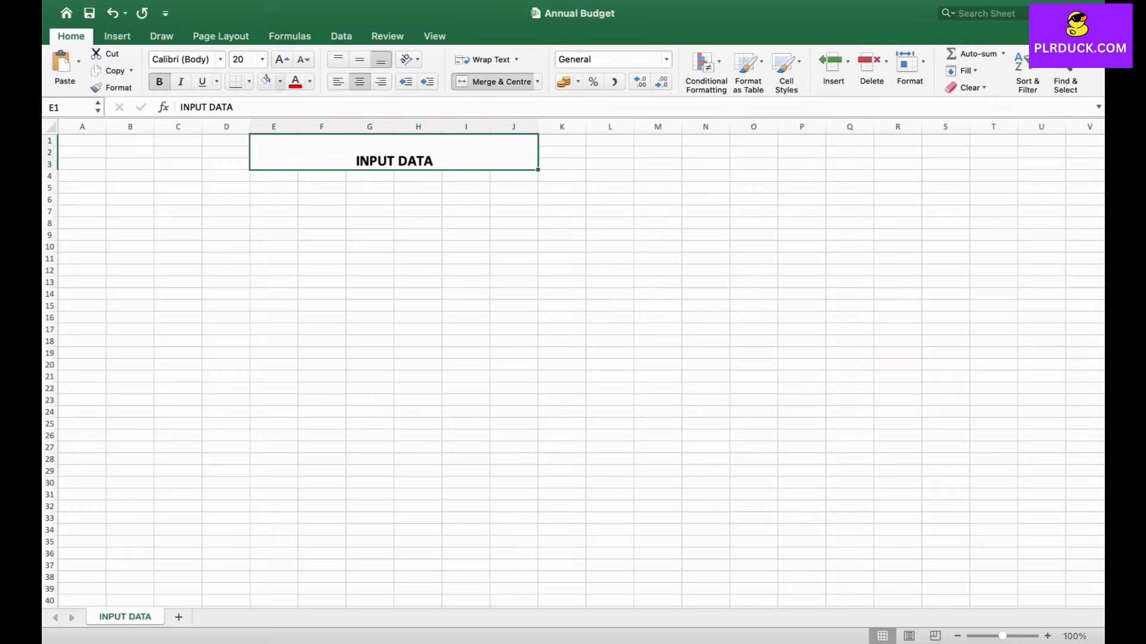
pyautogui.click(296, 288)
pyautogui.click(322, 247)
# - Enter the column headers INCOME, SAVINGS, BILLS, EXPENSES and DEBT in cells E6 to I6
pyautogui.click(274, 199)
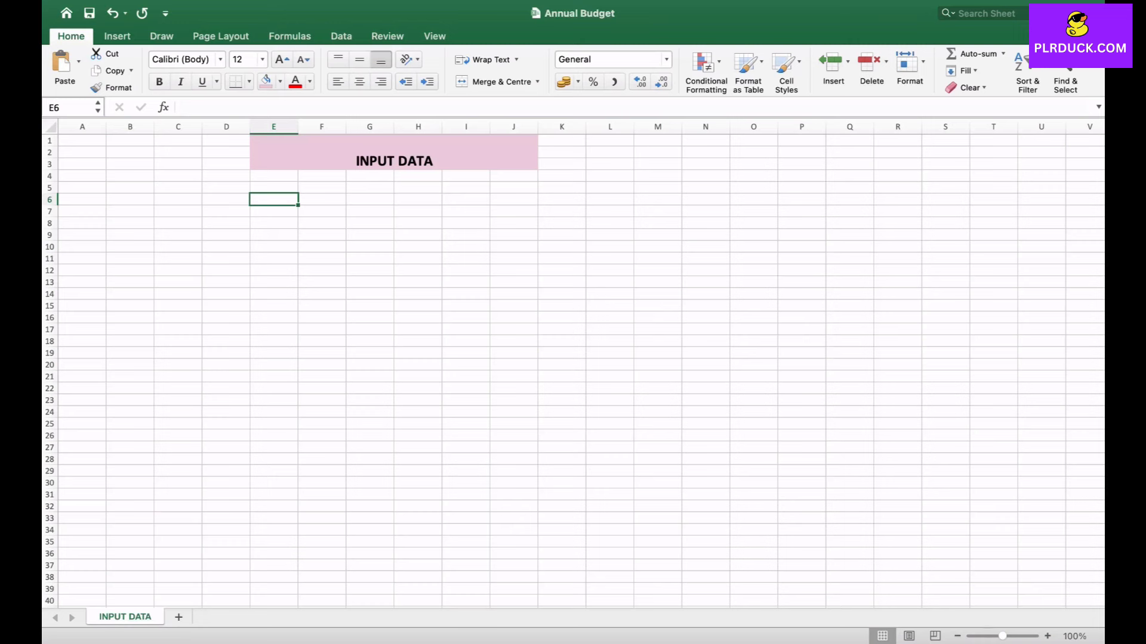
pyautogui.write('INCOME')
pyautogui.press('Tab')
pyautogui.write('SAVINGS')
pyautogui.press('Tab')
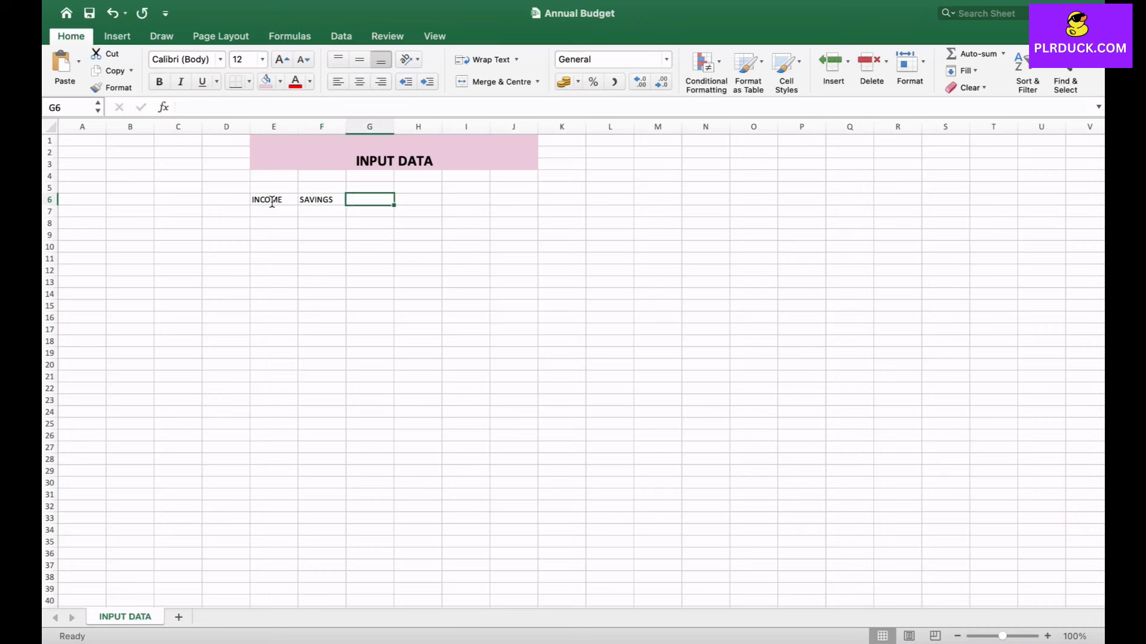
pyautogui.write('BILLS')
pyautogui.press('Tab')
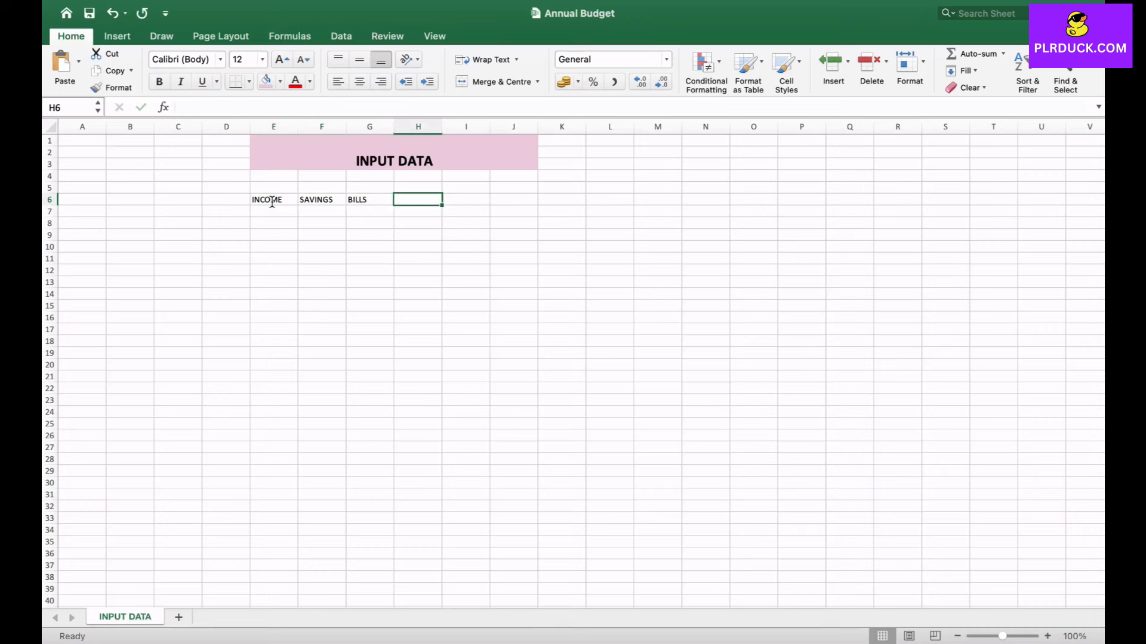
pyautogui.write('EXPENSES')
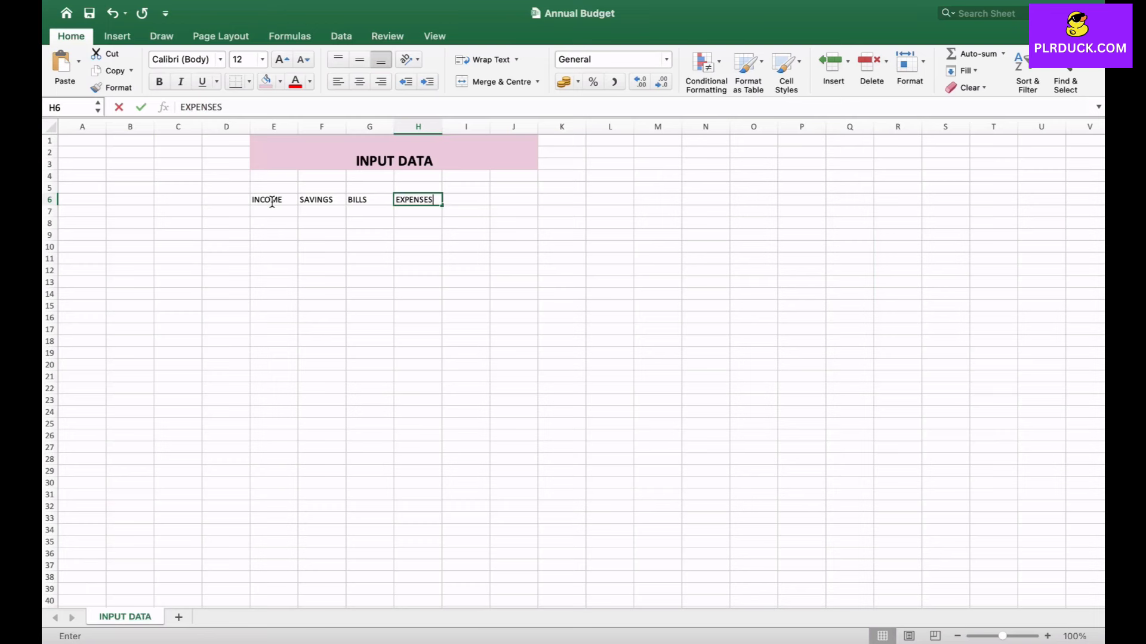
pyautogui.press('Tab')
pyautogui.write('DEBT')
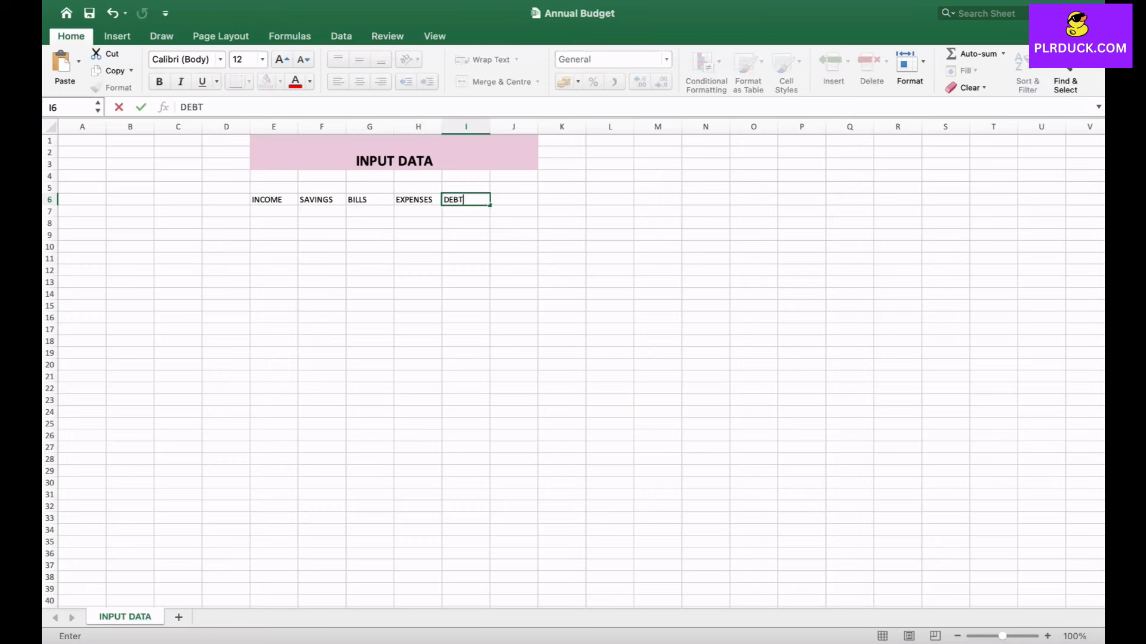
# - Format headers E6:I6 as bold, size 14 text with a light blue fill, and widen columns E to I
pyautogui.moveTo(267, 199); pyautogui.dragTo(465, 199)
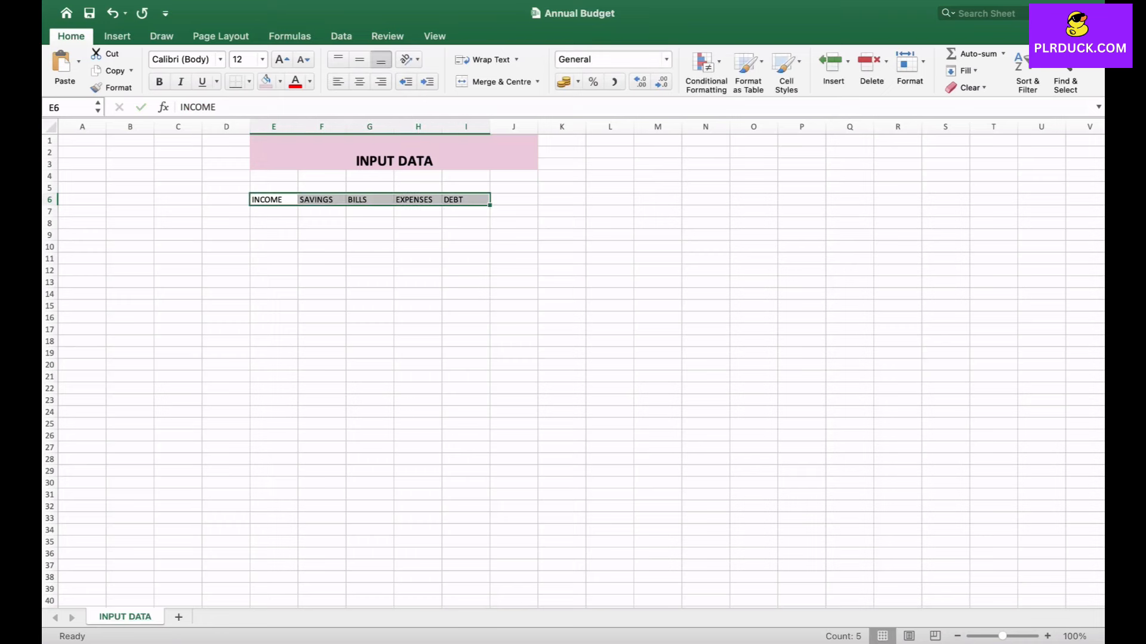
pyautogui.click(159, 82)
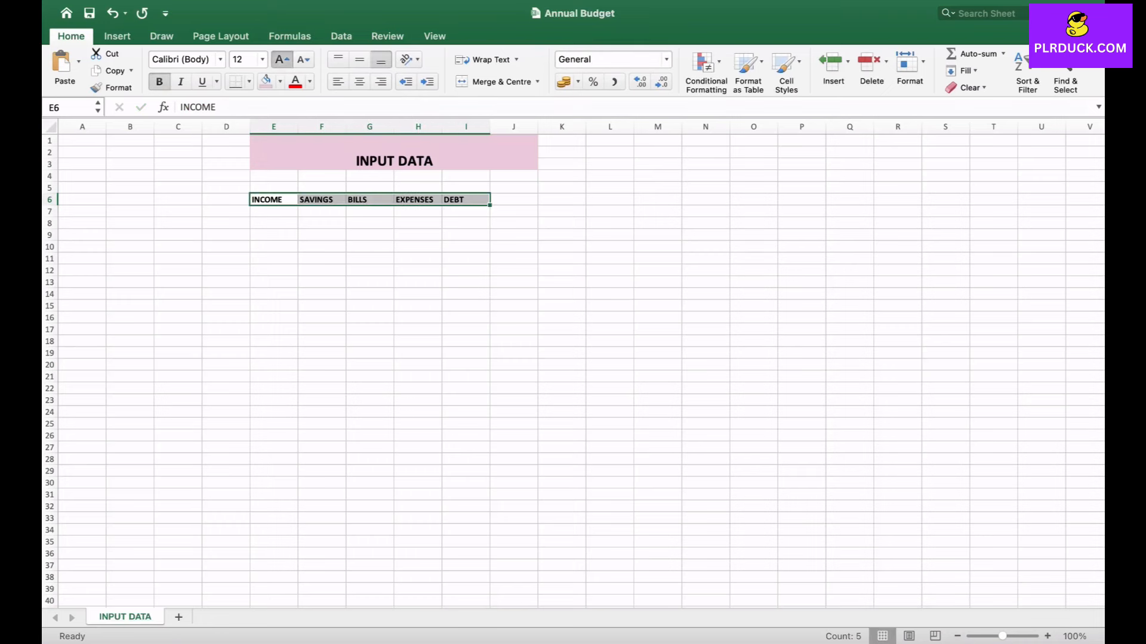
pyautogui.click(282, 59)
pyautogui.click(279, 82)
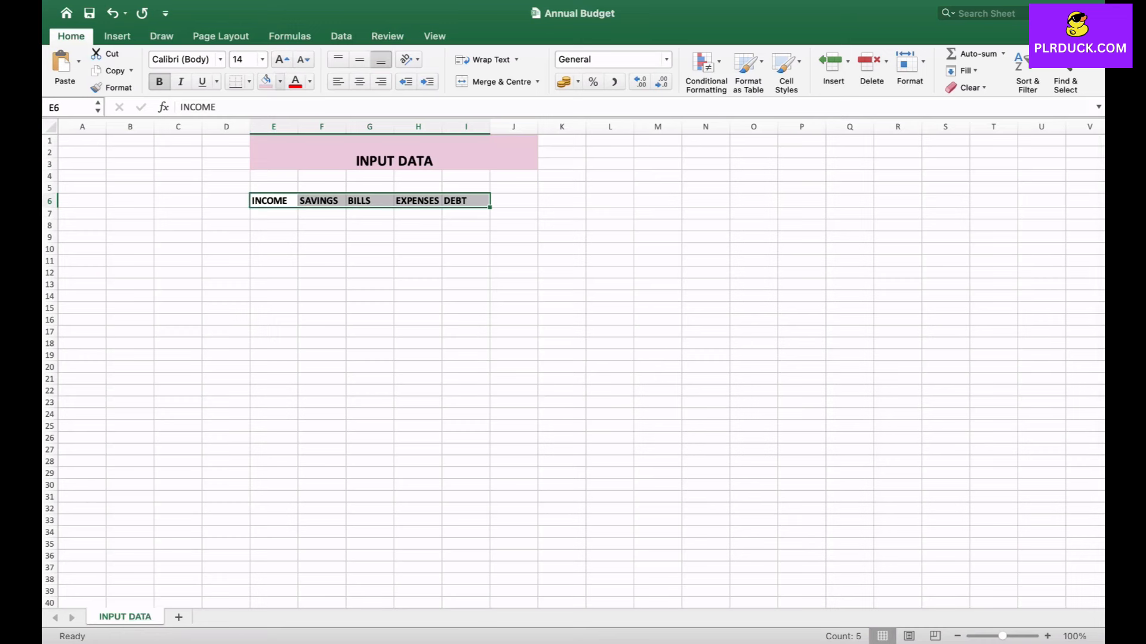
pyautogui.click(309, 288)
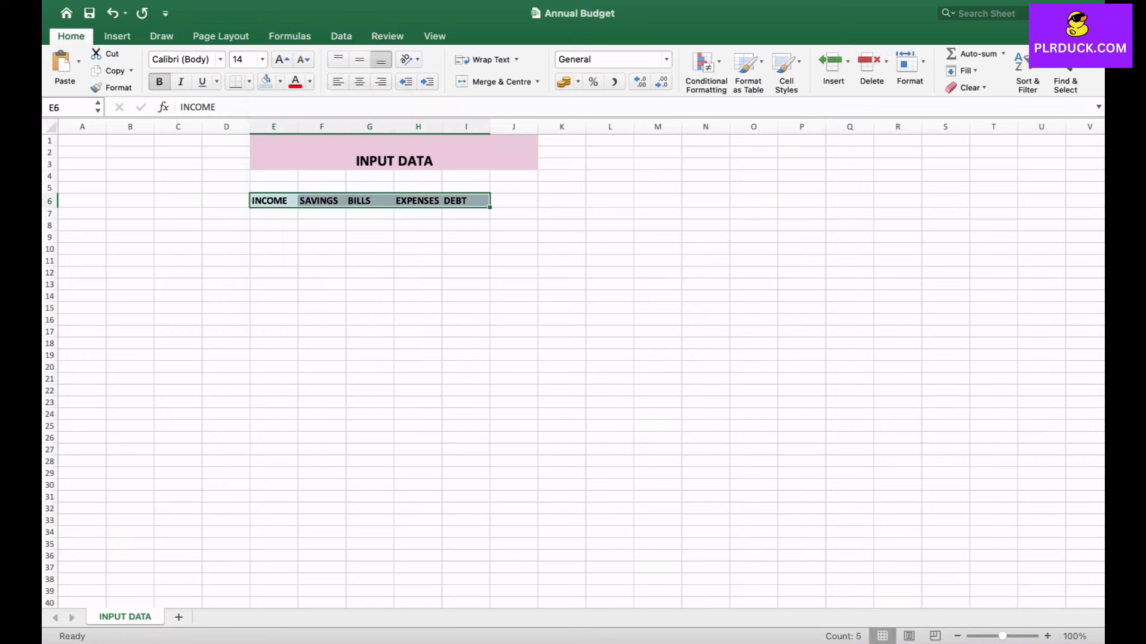
pyautogui.moveTo(298, 126); pyautogui.dragTo(687, 126)
# - List MAIN JOB, FREELANCE and RENTAL INCOME under the INCOME header in cells E7 to E9
pyautogui.click(290, 213)
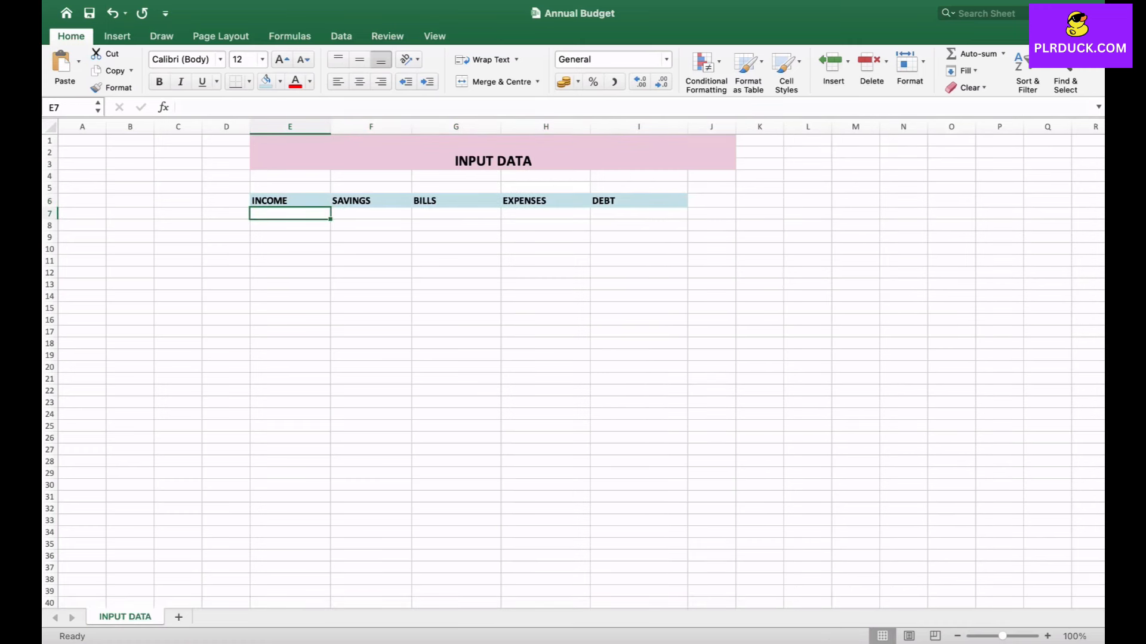
pyautogui.write('MAIN JOB')
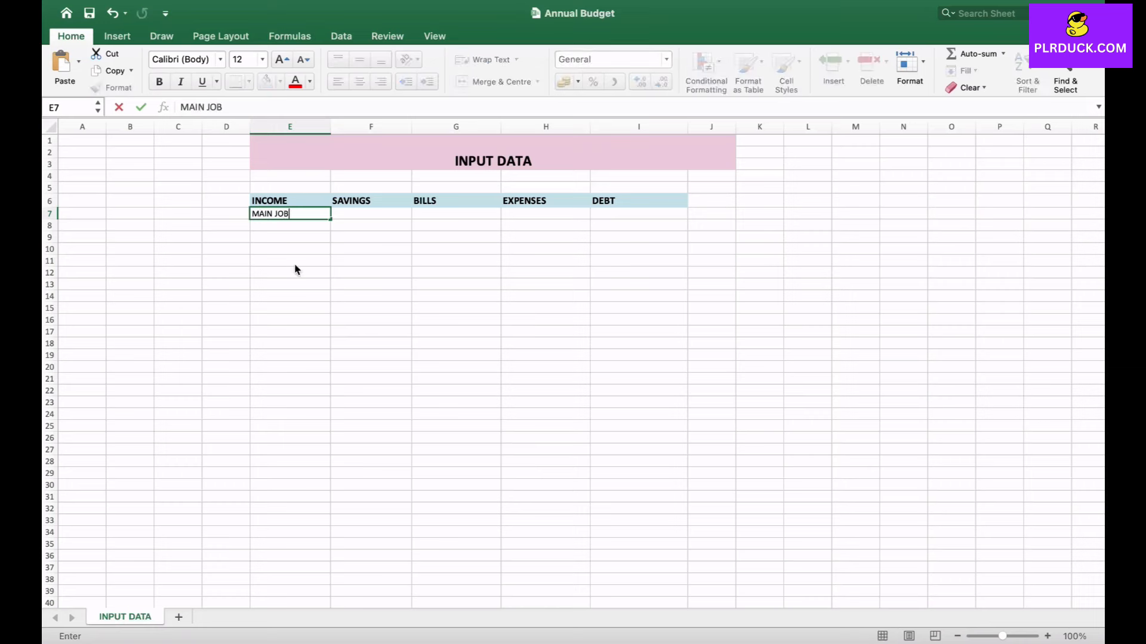
pyautogui.press('Return')
pyautogui.write('FRE')
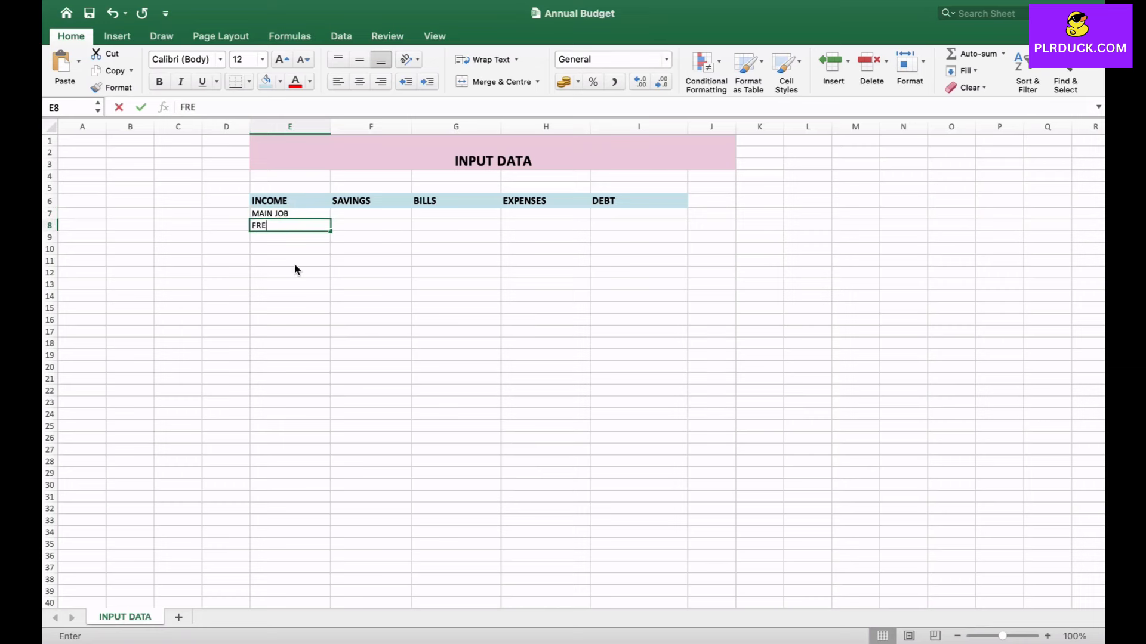
pyautogui.write('ELANCE')
pyautogui.press('Return')
pyautogui.write('RENTAL')
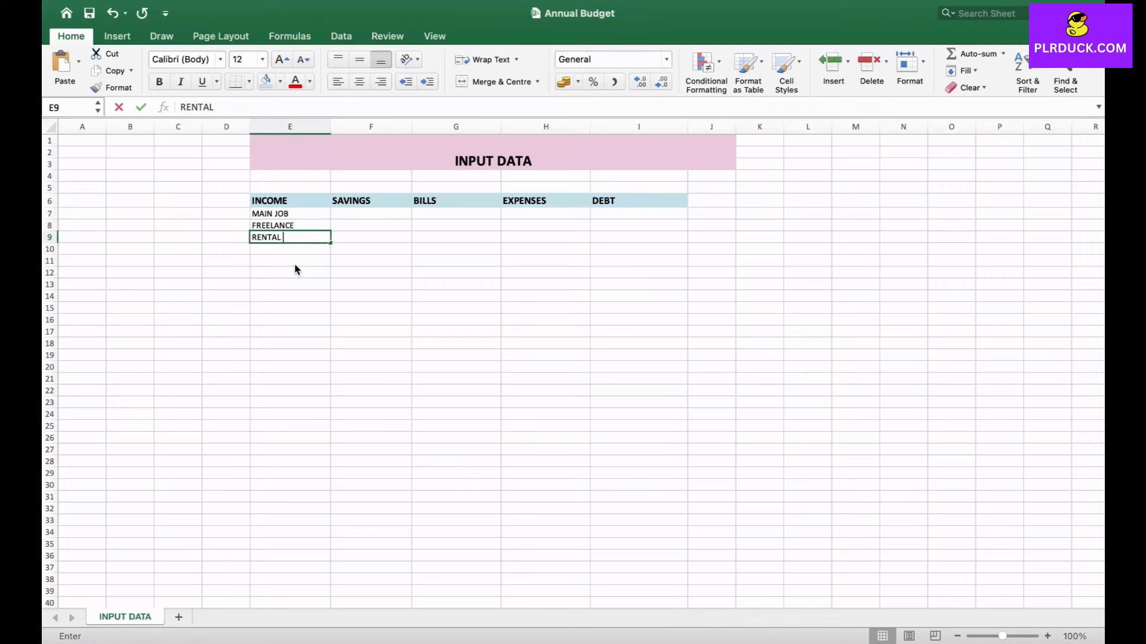
pyautogui.write(' INCOME')
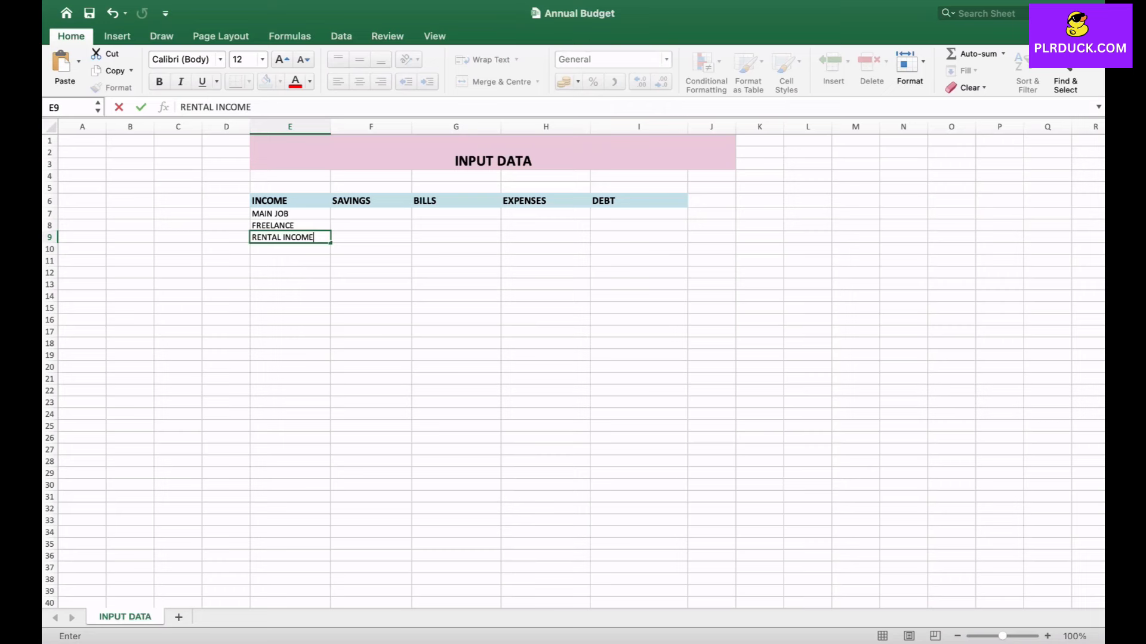
# - List GENERAL SAVINGS, WEDDING and MUTUAL FUNDS under the SAVINGS header in cells F7 to F9
pyautogui.click(370, 214)
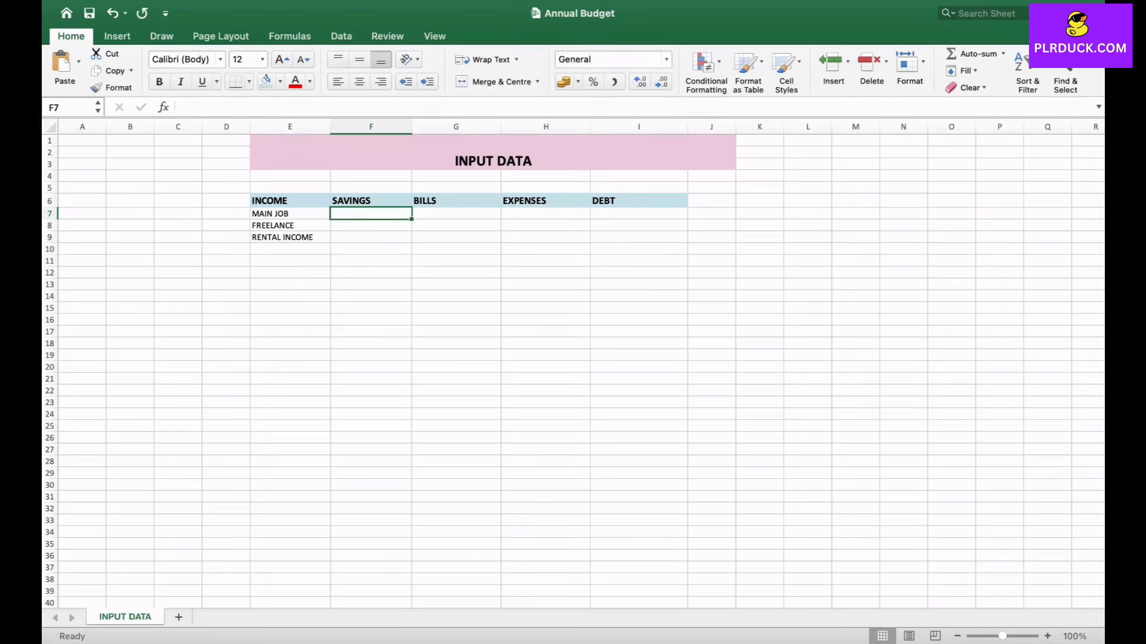
pyautogui.write('GENERAL SAVINGS')
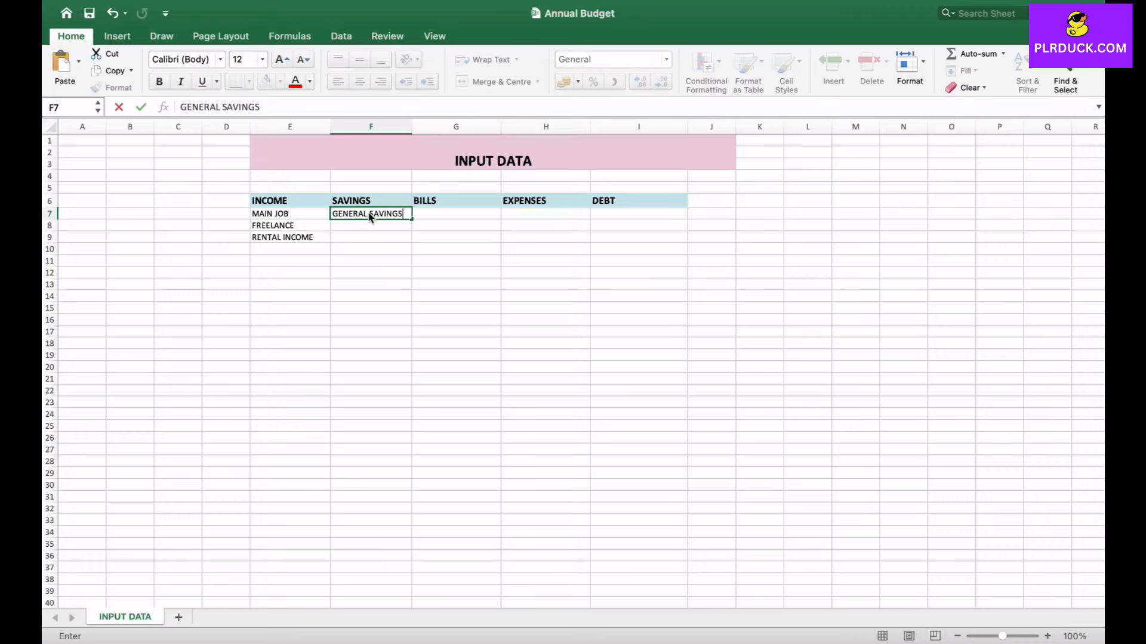
pyautogui.press('Return')
pyautogui.write('WEDDINGS')
pyautogui.press('BackSpace')
pyautogui.press('Return')
pyautogui.write('MUTUAL ')
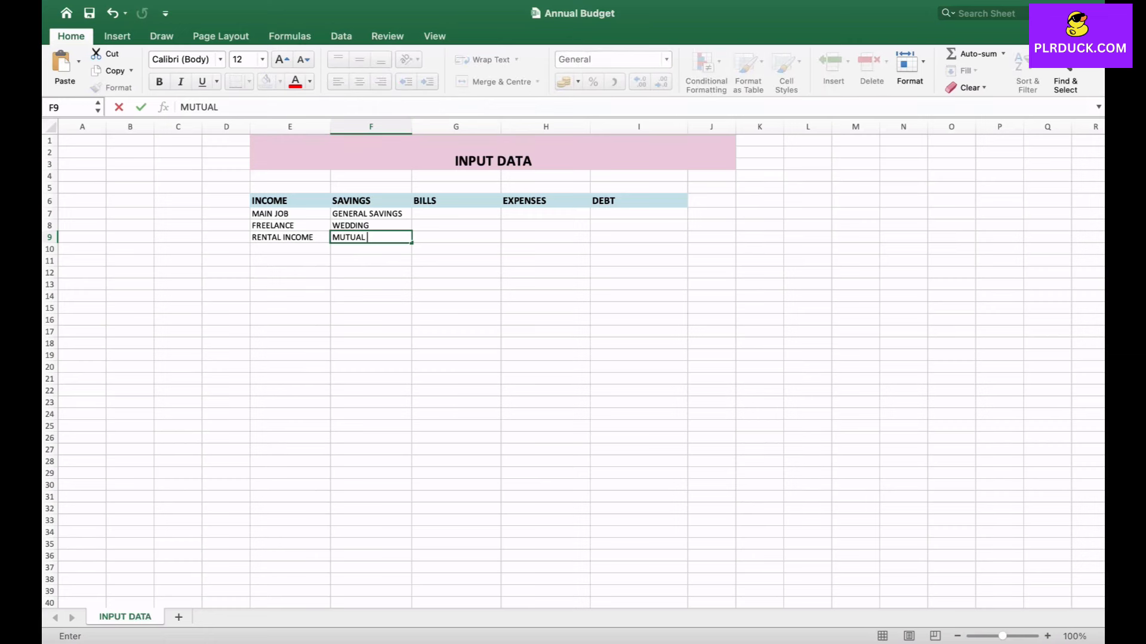
pyautogui.write('FUNDS')
# - List WIFI, ELECTRICITY and GAS under the BILLS header in cells G7 to G9
pyautogui.moveTo(456, 223); pyautogui.dragTo(456, 215)
pyautogui.click(457, 215)
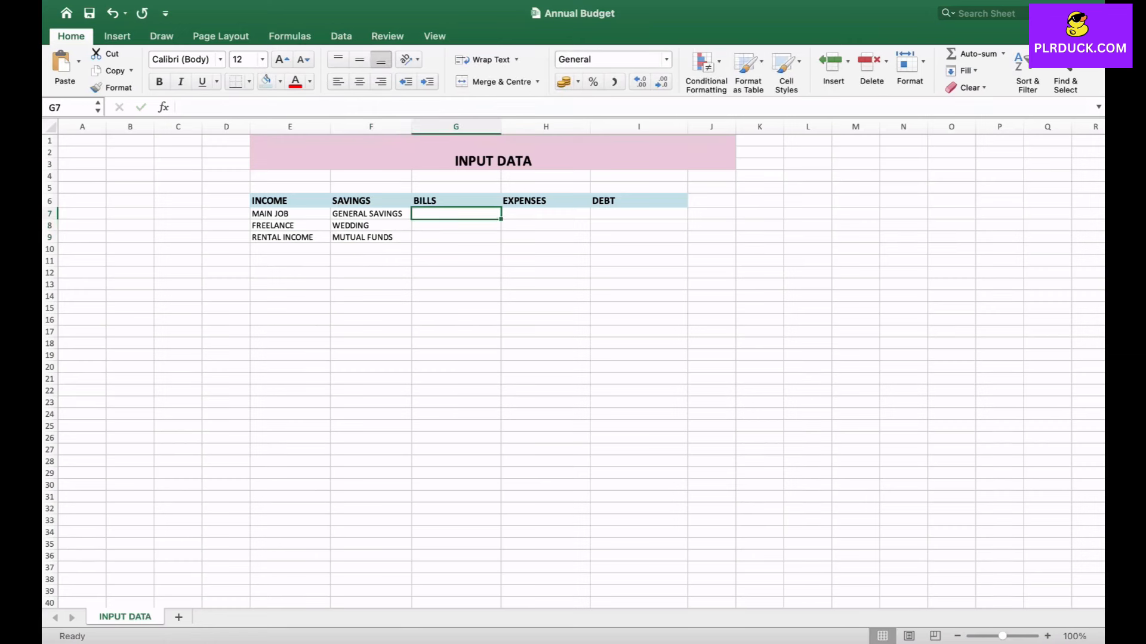
pyautogui.write('WIF')
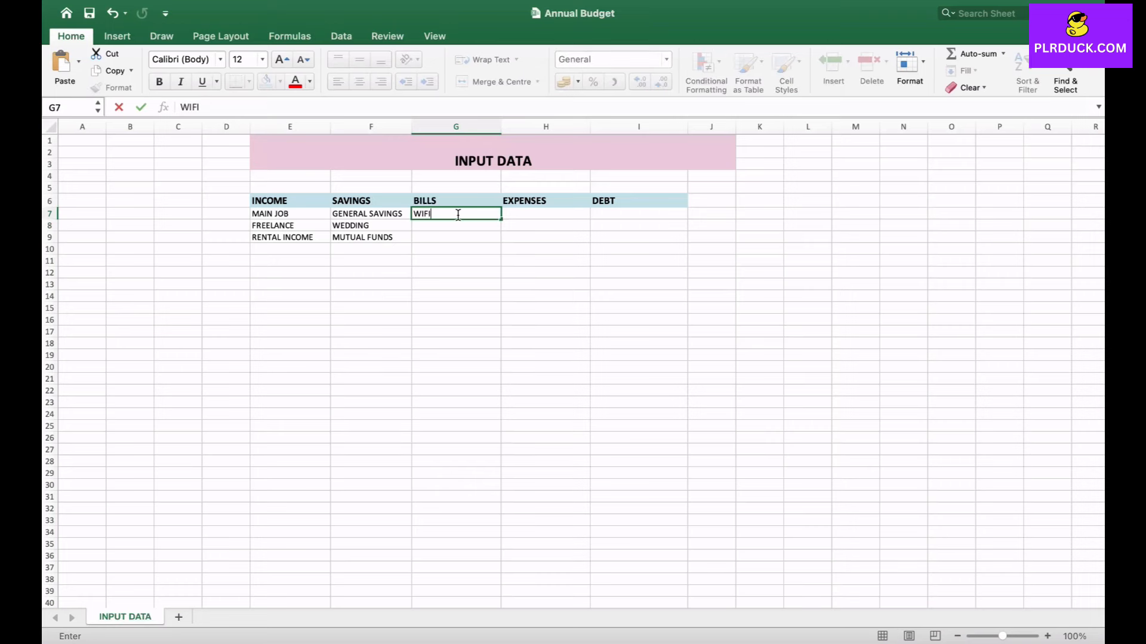
pyautogui.write('I')
pyautogui.press('Return')
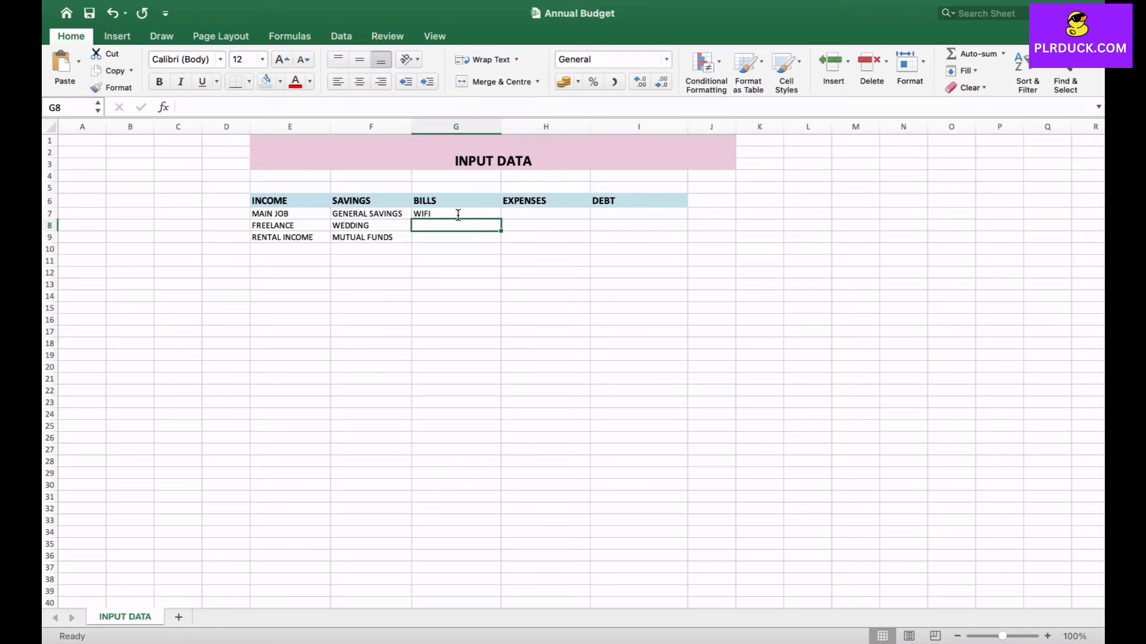
pyautogui.write('ELECTRICITY')
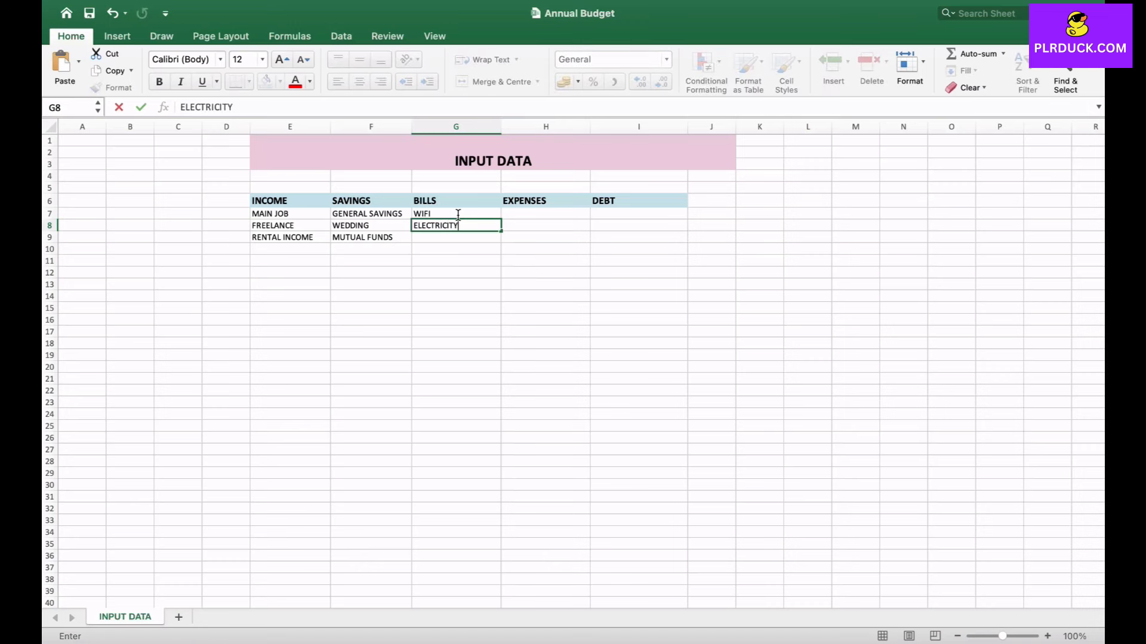
pyautogui.press('Return')
pyautogui.write('GAS')
pyautogui.press('Tab')
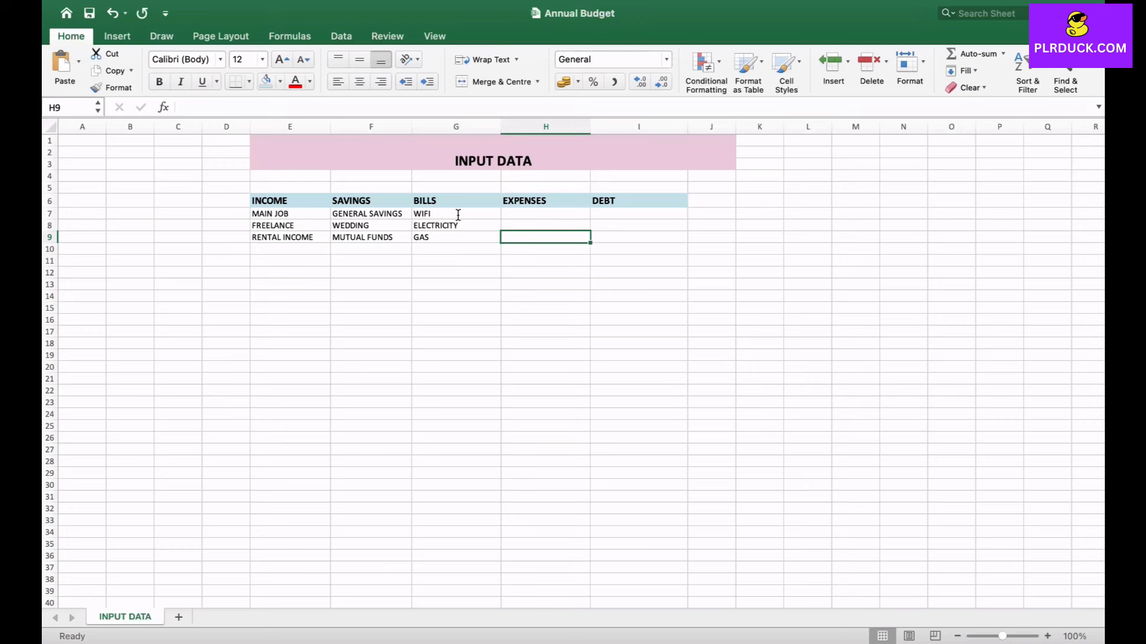
# - List FOOD, SHOPPING and DINNER under the EXPENSES header in cells H7 to H9
pyautogui.press('Up')
pyautogui.press('Up')
pyautogui.write('FOOD')
pyautogui.press('Return')
pyautogui.write('SH')
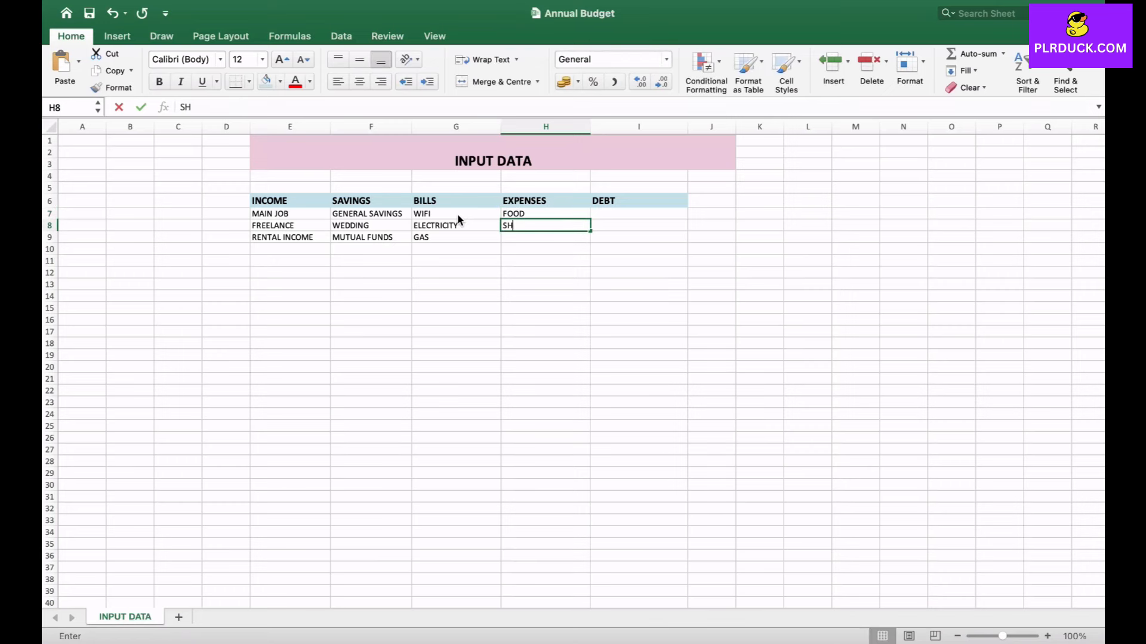
pyautogui.write('OPPING')
pyautogui.press('Return')
pyautogui.write('DINNER')
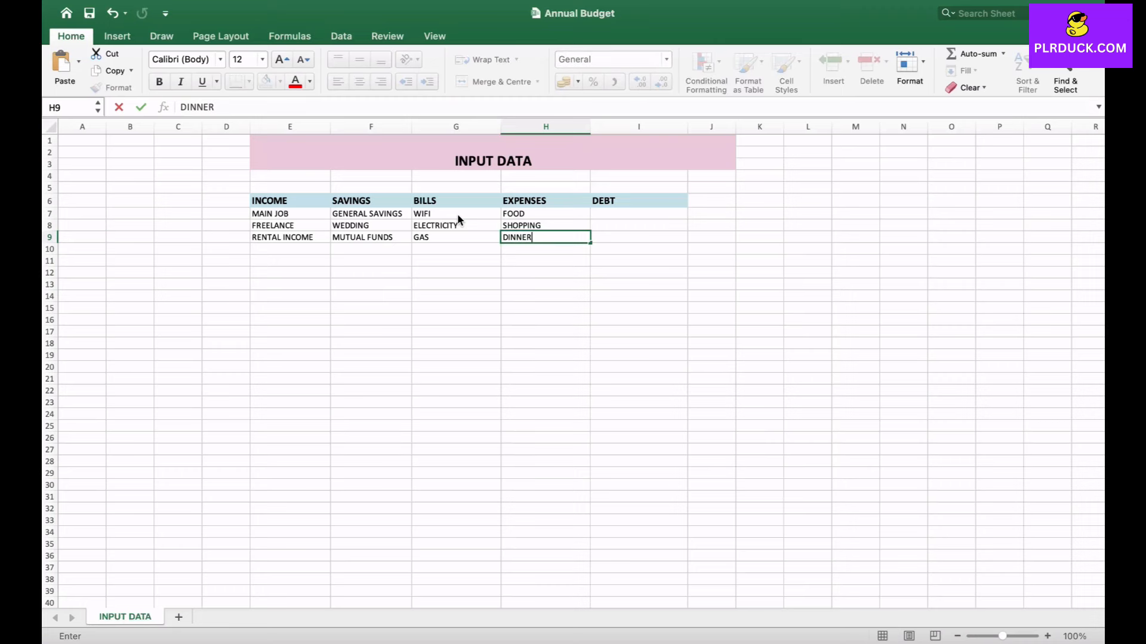
pyautogui.press('Tab')
# - List CREDIT CARD and STUDENT LOAN under the DEBT header in cells I7 and I8
pyautogui.press('Up')
pyautogui.press('Up')
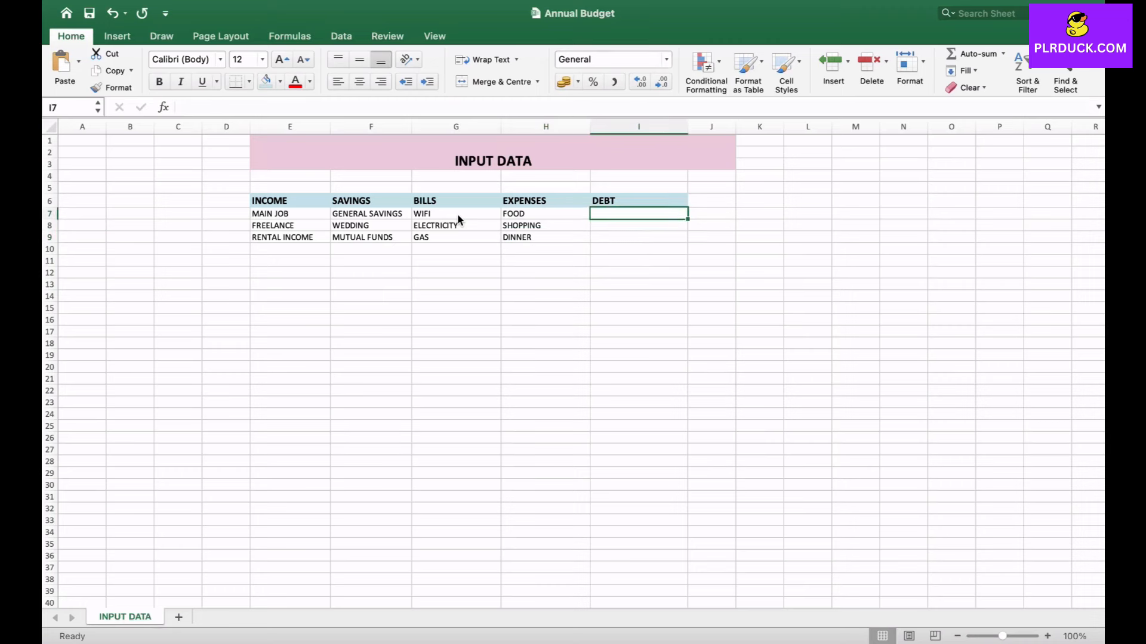
pyautogui.write('CREDIT CARD')
pyautogui.press('Return')
pyautogui.write('S')
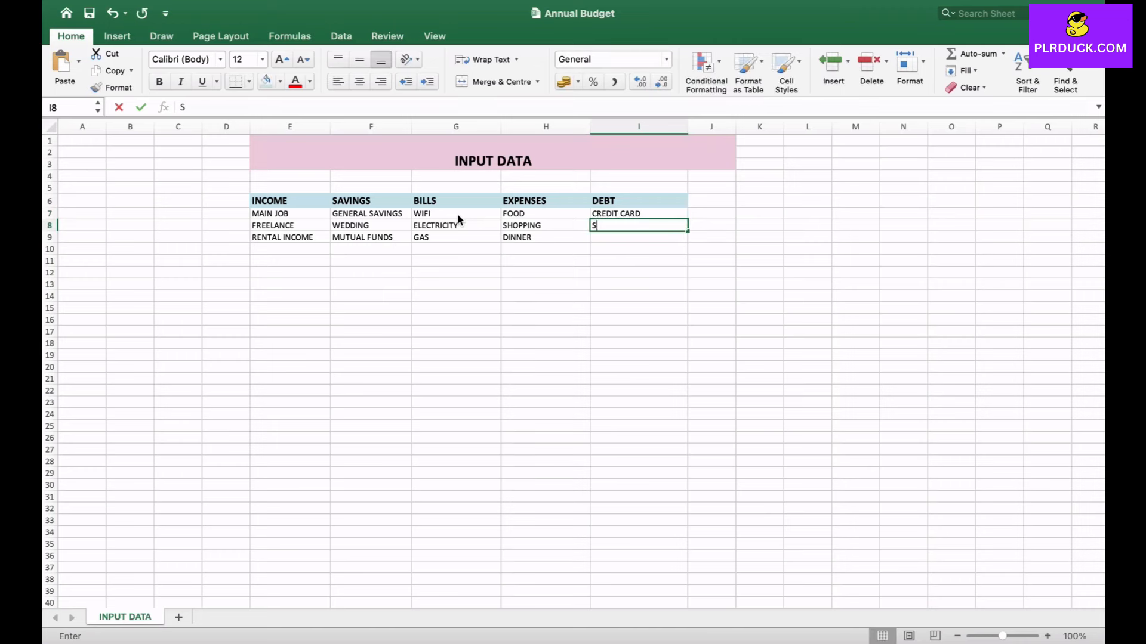
pyautogui.write('TUDENT LOAN')
pyautogui.press('Return')
pyautogui.press('Return')
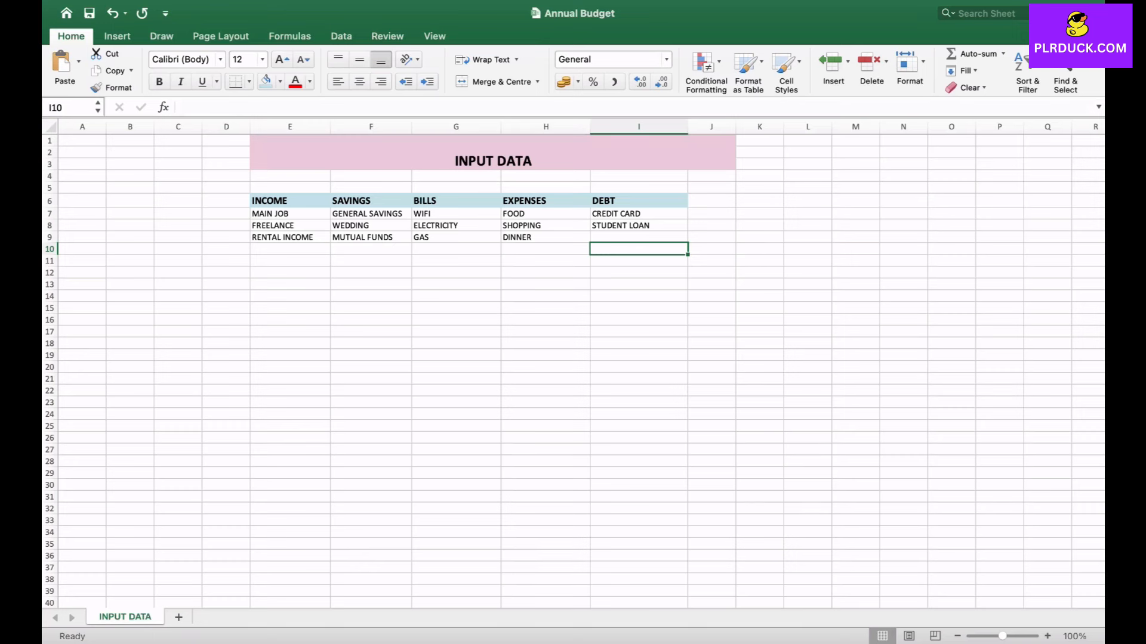
# - Add a new worksheet after INPUT DATA and name it TRANSACTIONS
pyautogui.click(178, 618)
pyautogui.doubleClick(190, 618)
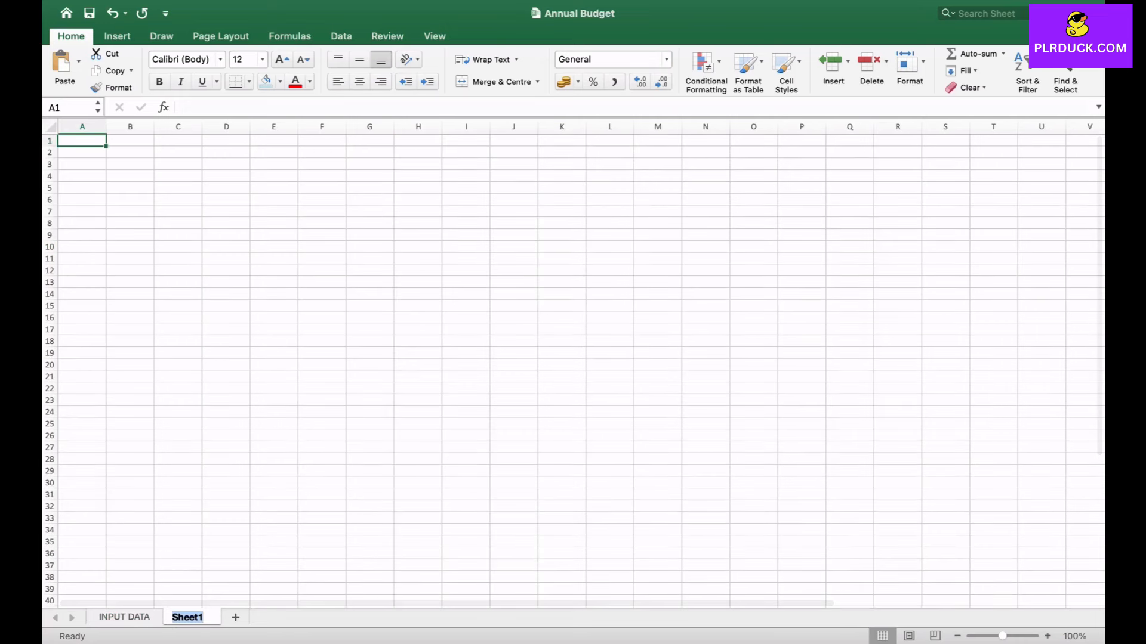
pyautogui.write('TRA')
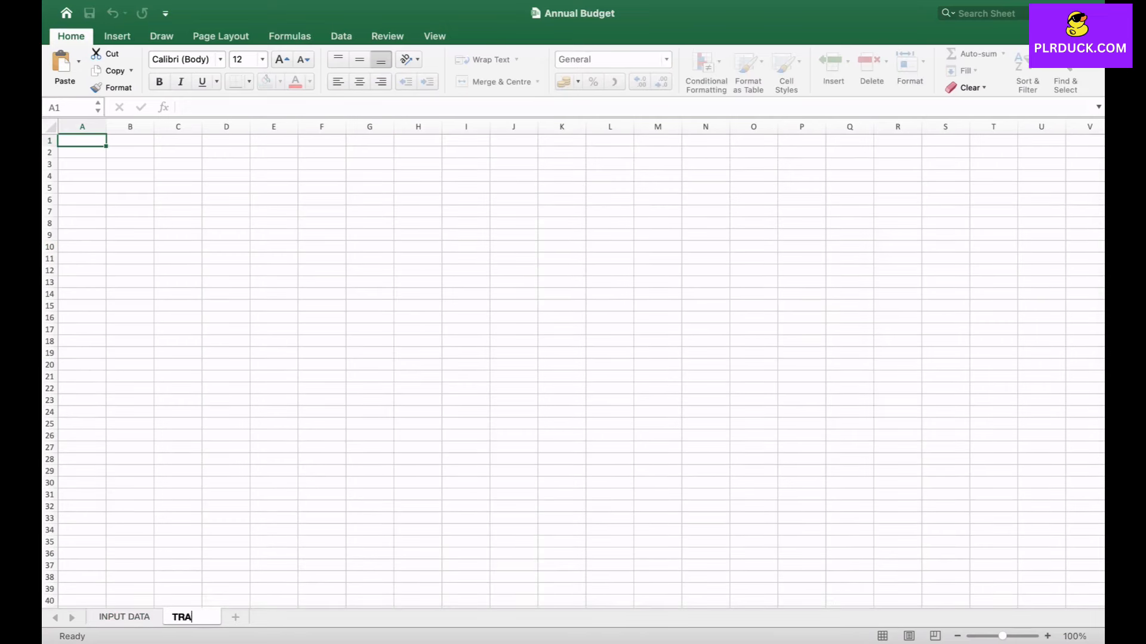
pyautogui.write('NSACTIONS')
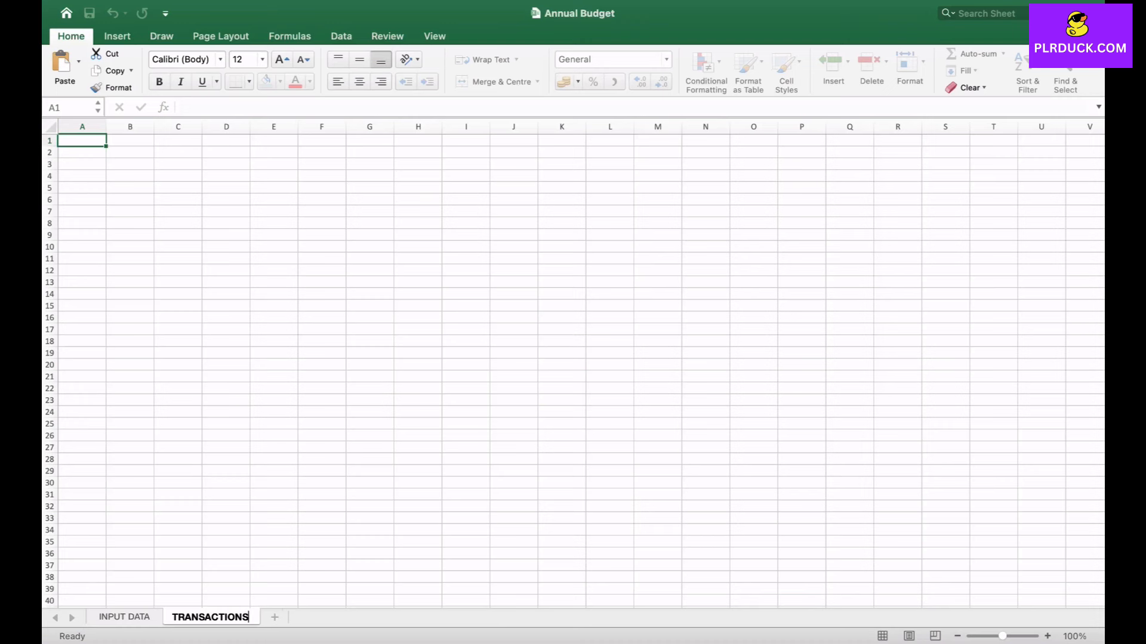
pyautogui.press('Return')
# - Merge and centre cells E1 to J3 on the TRANSACTIONS sheet and enter the title TRANSACTIONS
pyautogui.click(274, 141)
pyautogui.moveTo(274, 141); pyautogui.dragTo(513, 165)
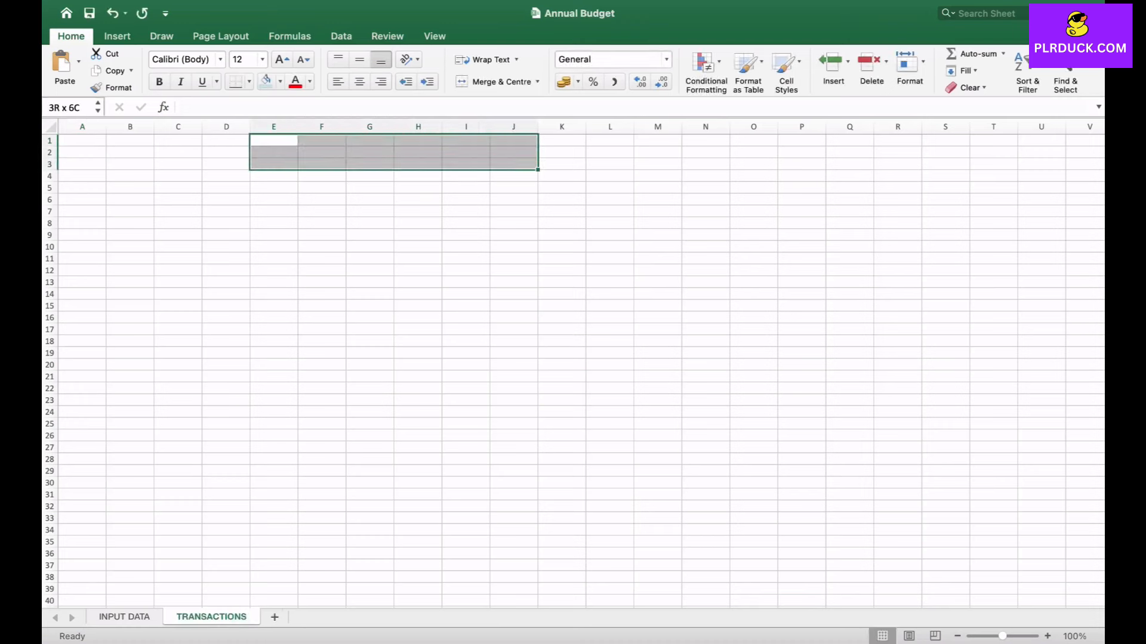
pyautogui.click(495, 81)
pyautogui.write('TRANSACTIONS')
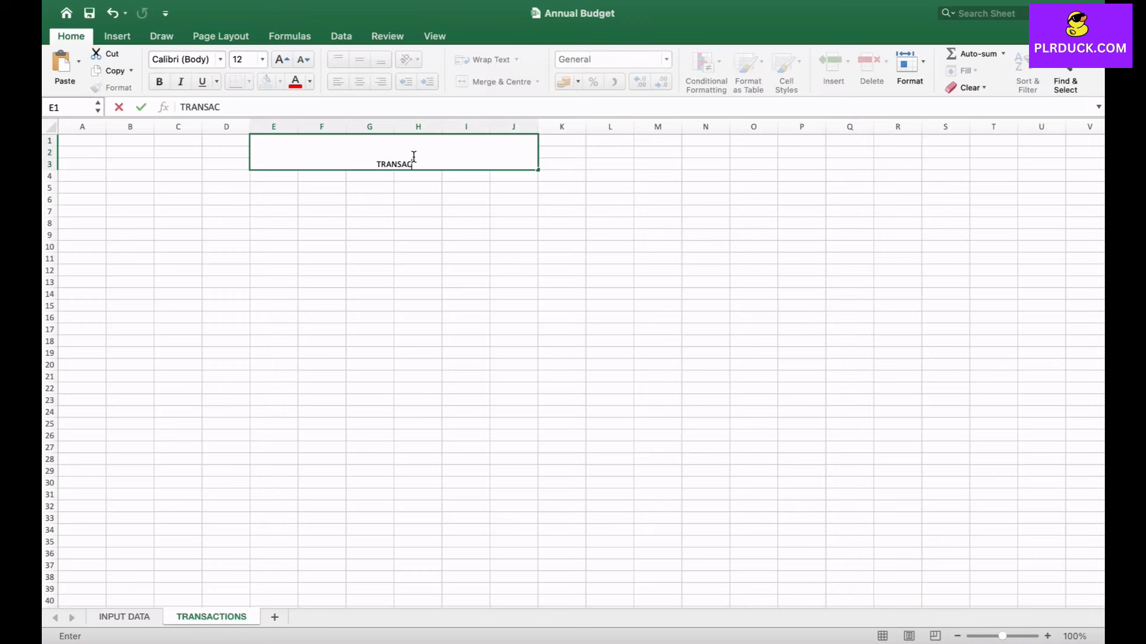
pyautogui.click(141, 108)
# - Format the TRANSACTIONS title as bold, size 22 text with the recently used light blue fill
pyautogui.click(281, 59)
pyautogui.click(281, 59)
pyautogui.click(281, 60)
pyautogui.click(282, 60)
pyautogui.click(281, 60)
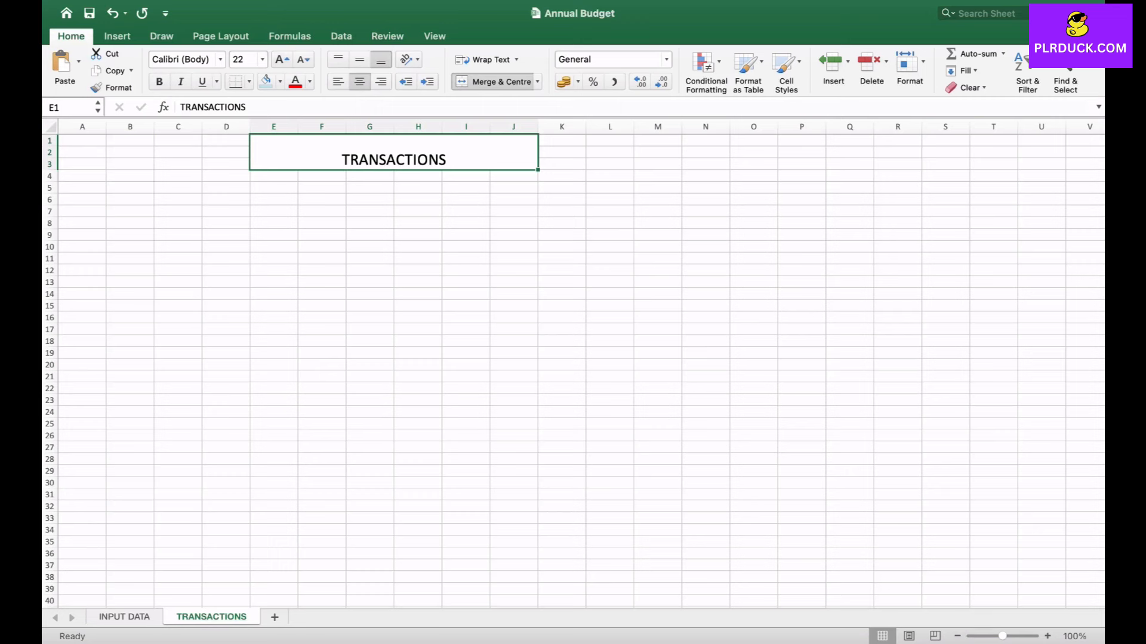
pyautogui.click(159, 82)
pyautogui.click(280, 81)
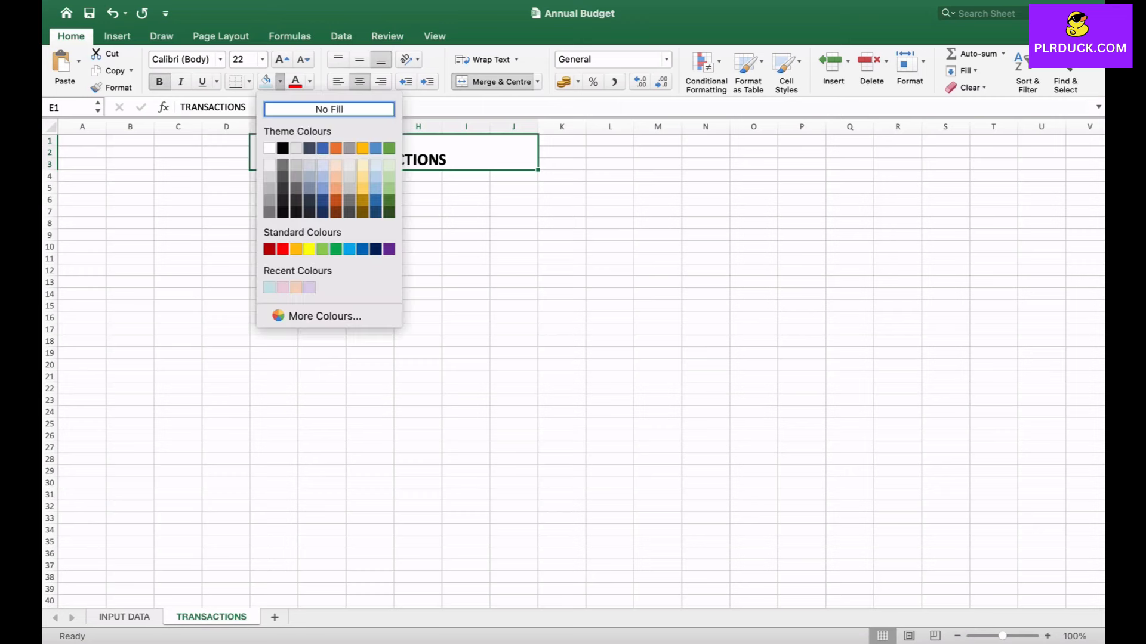
pyautogui.click(269, 288)
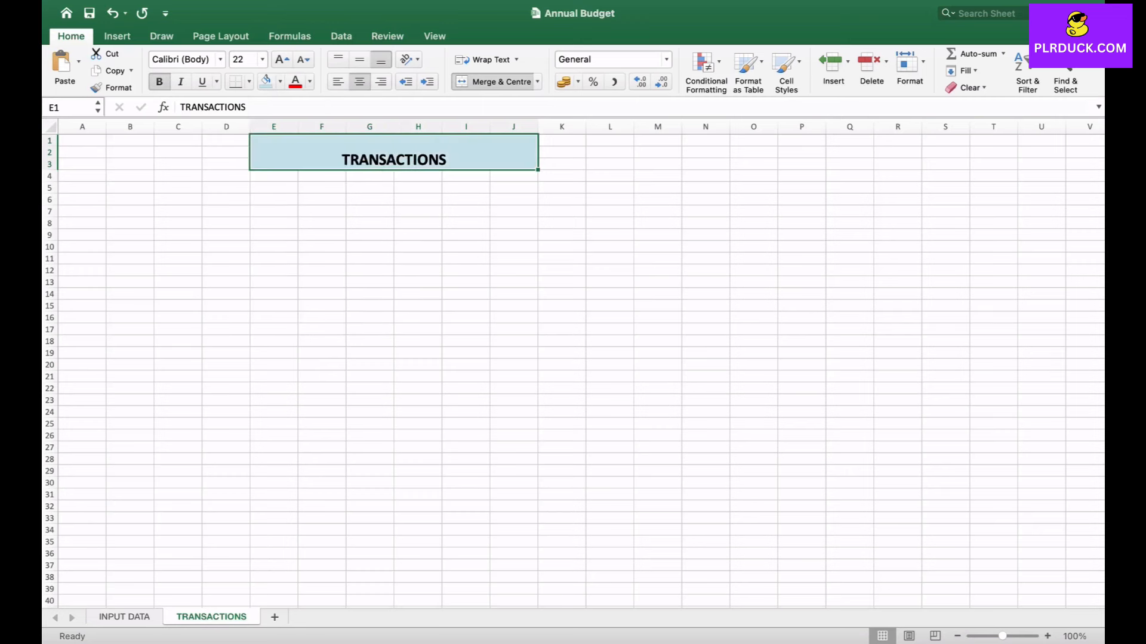
pyautogui.click(226, 259)
# - Enter the column headers DATE, VALUE, CATEGORY, SUBCATEGORY and DETAILS in cells E7 to I7
pyautogui.click(274, 211)
pyautogui.write('DATE')
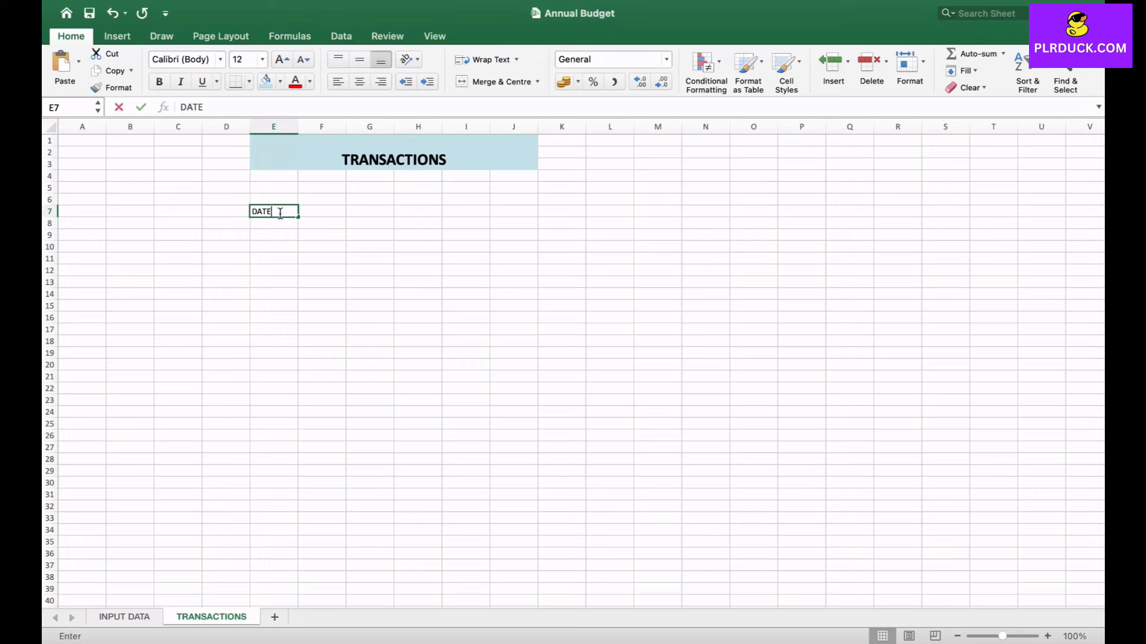
pyautogui.press('Tab')
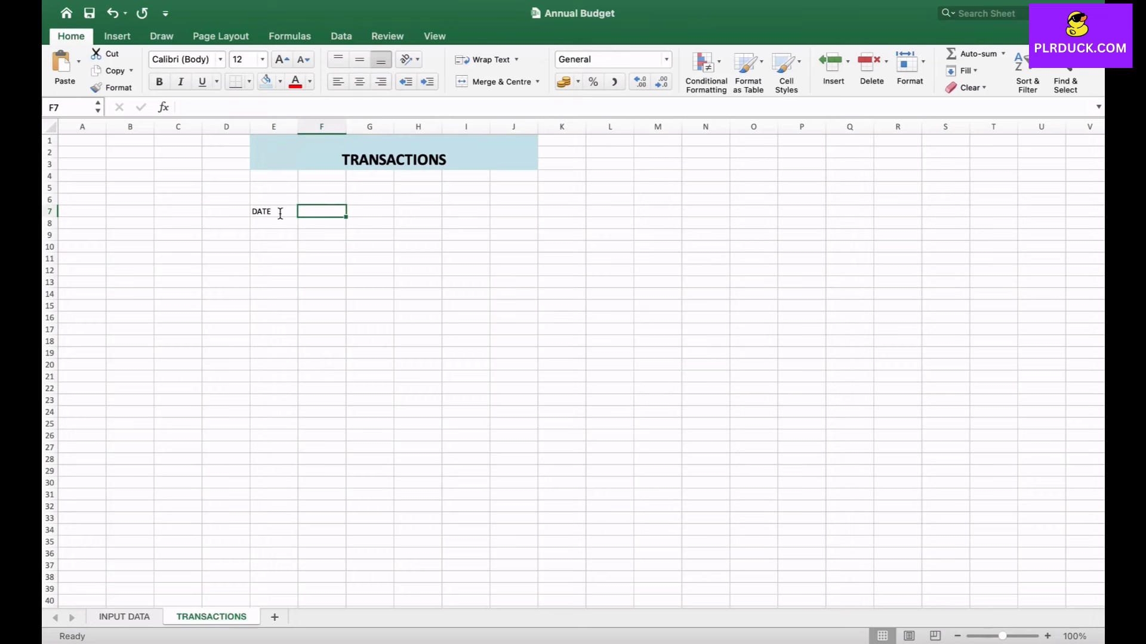
pyautogui.write('VALUE')
pyautogui.press('Tab')
pyautogui.write('CATEGORY')
pyautogui.press('Tab')
pyautogui.write('B')
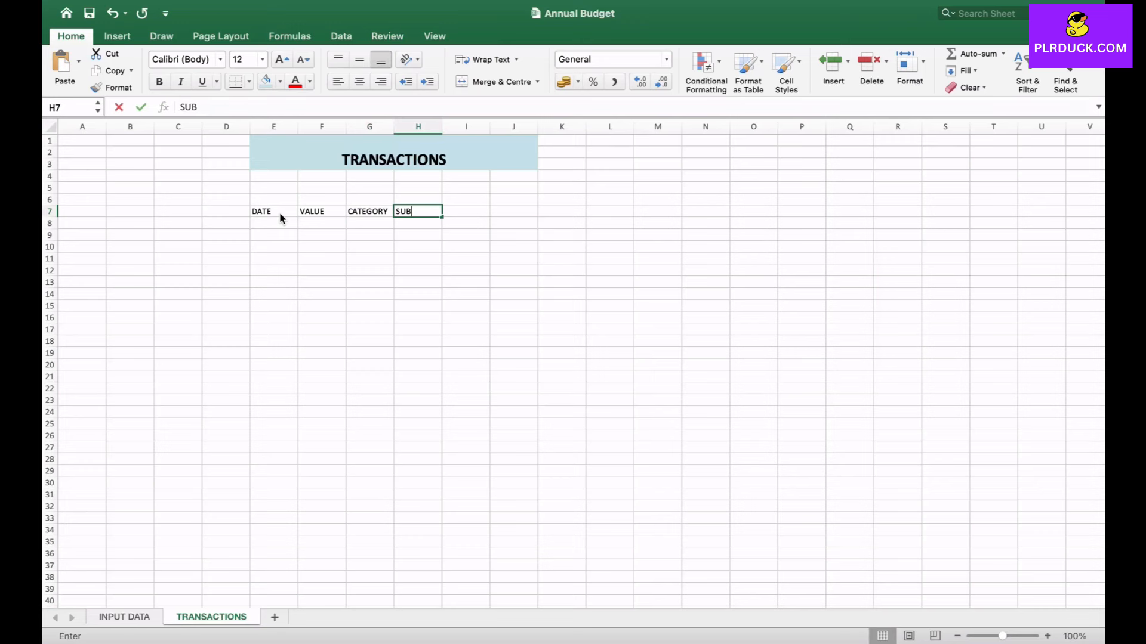
pyautogui.write('CATEGORY')
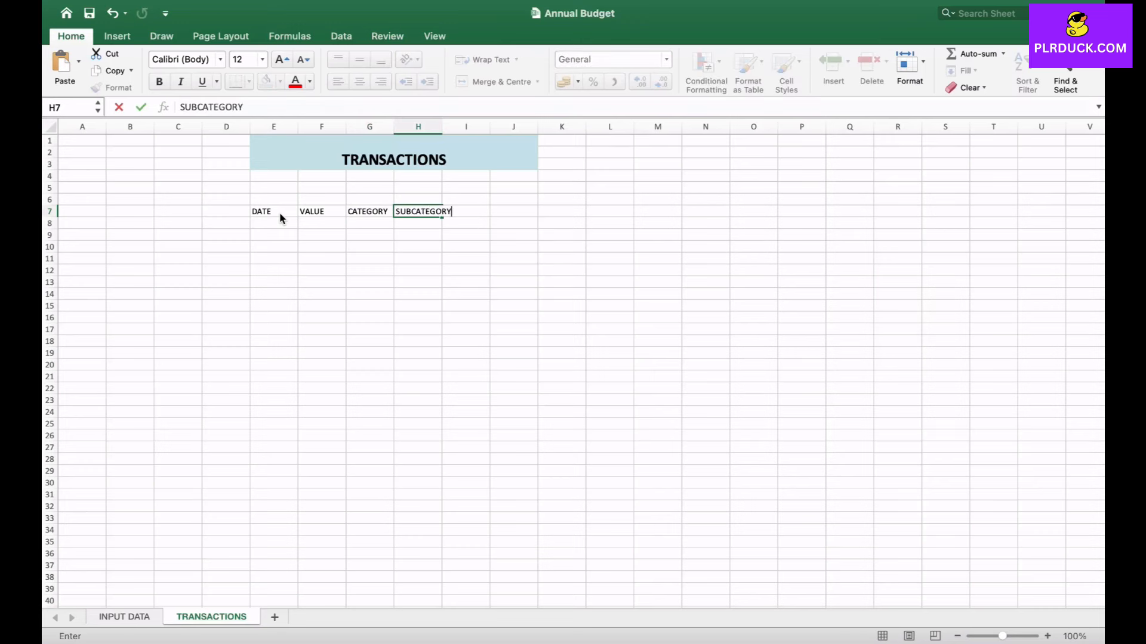
pyautogui.press('Tab')
pyautogui.write('DETAILS')
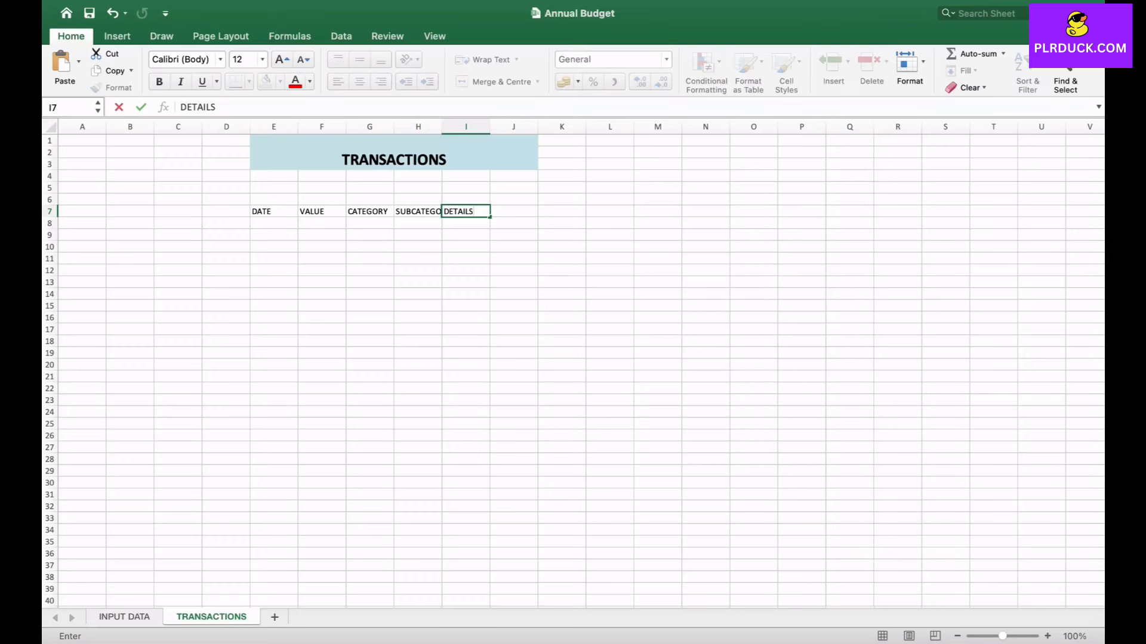
# - Widen columns F to I so the VALUE, CATEGORY, SUBCATEGORY and DETAILS headers fit
pyautogui.click(322, 127)
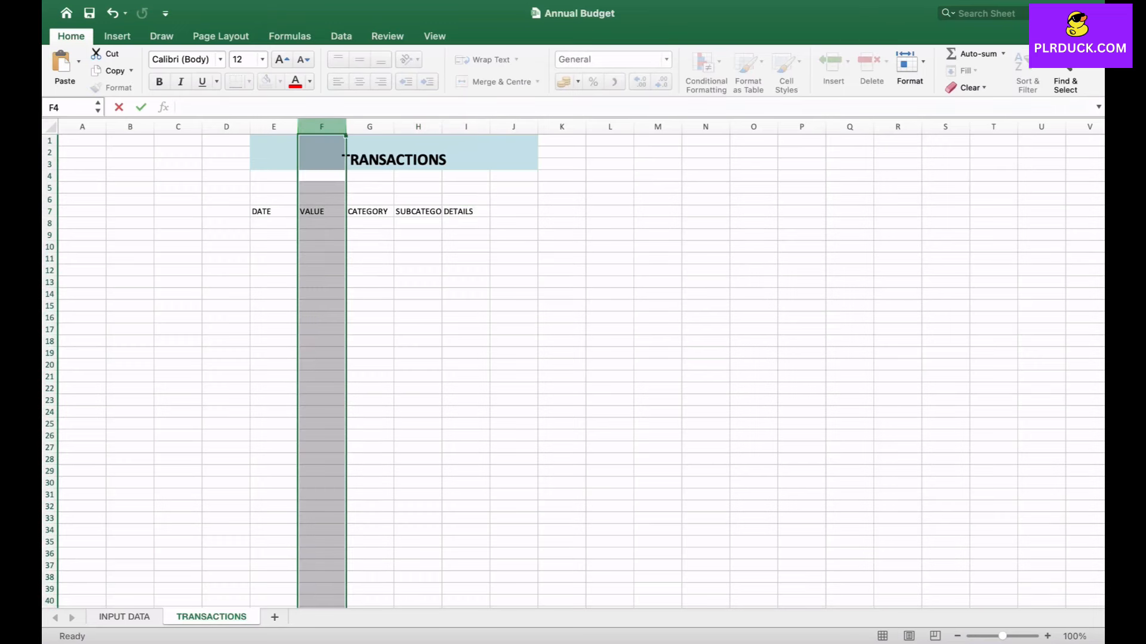
pyautogui.moveTo(346, 127); pyautogui.dragTo(373, 127)
pyautogui.moveTo(510, 127); pyautogui.dragTo(637, 127)
# - Format headers E7:I7 with the recently used pink fill and bold text one font size larger
pyautogui.click(273, 211)
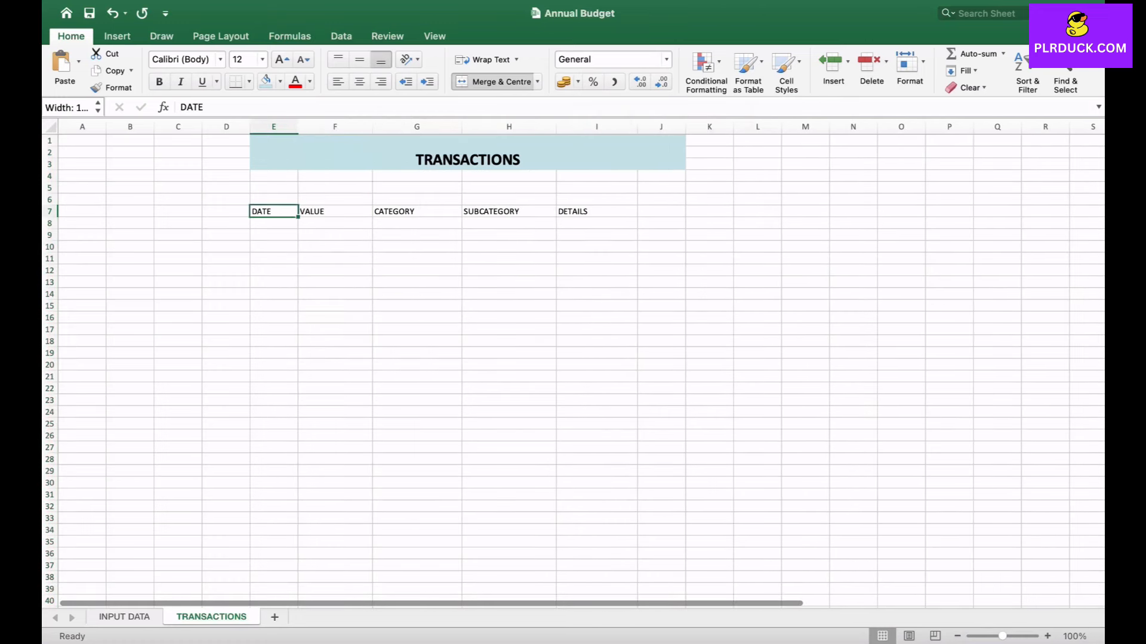
pyautogui.moveTo(273, 211); pyautogui.dragTo(597, 211)
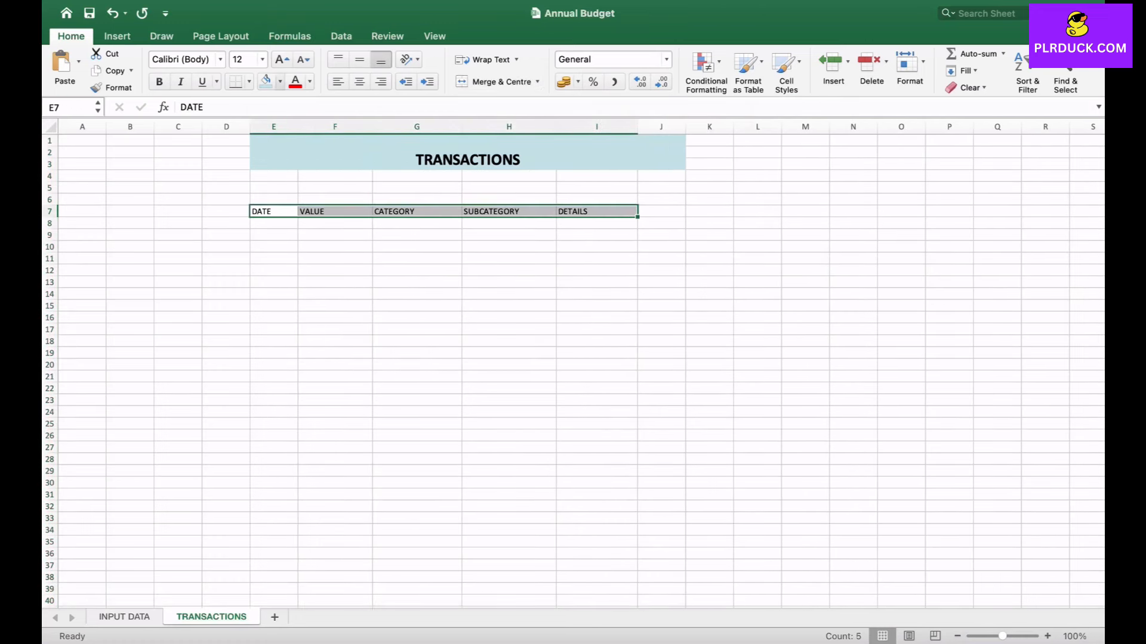
pyautogui.click(280, 81)
pyautogui.click(282, 287)
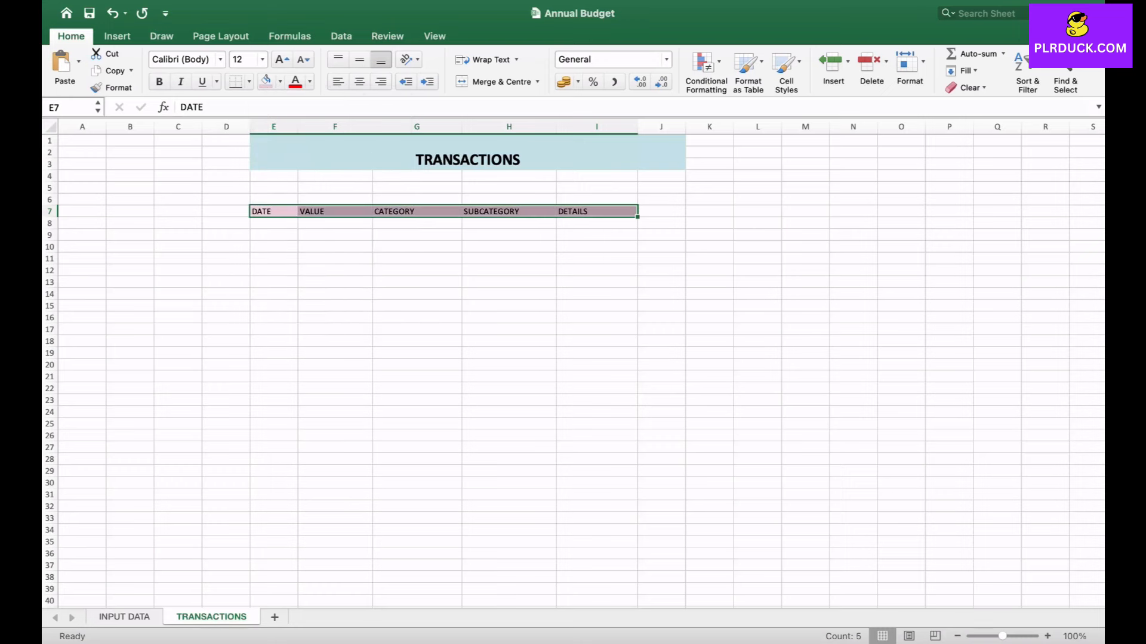
pyautogui.click(159, 81)
pyautogui.click(282, 59)
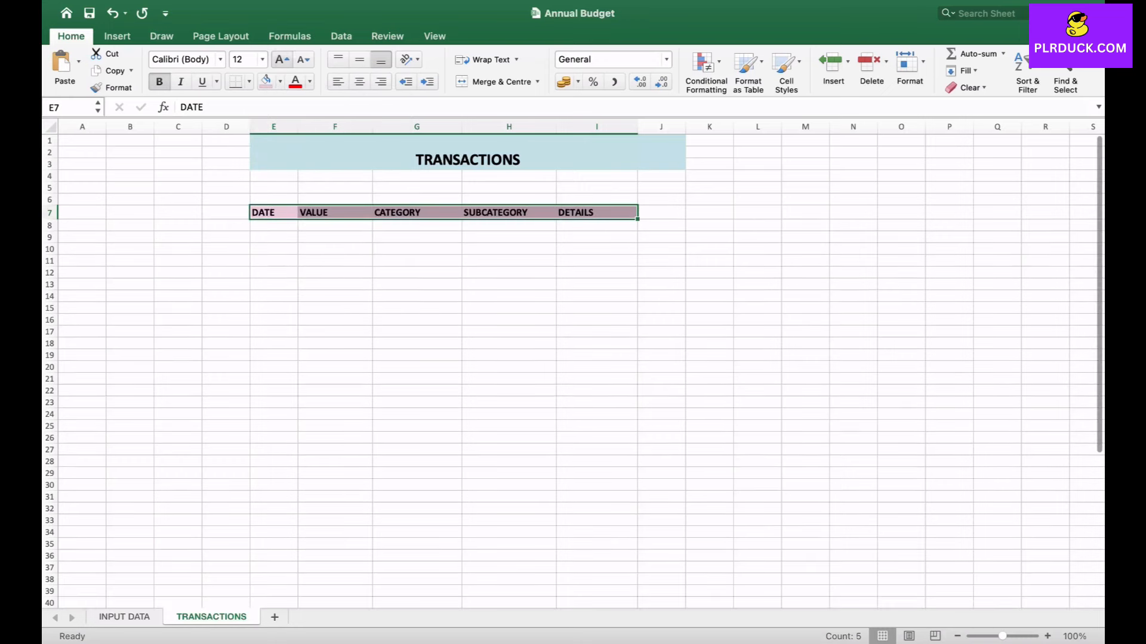
pyautogui.click(334, 249)
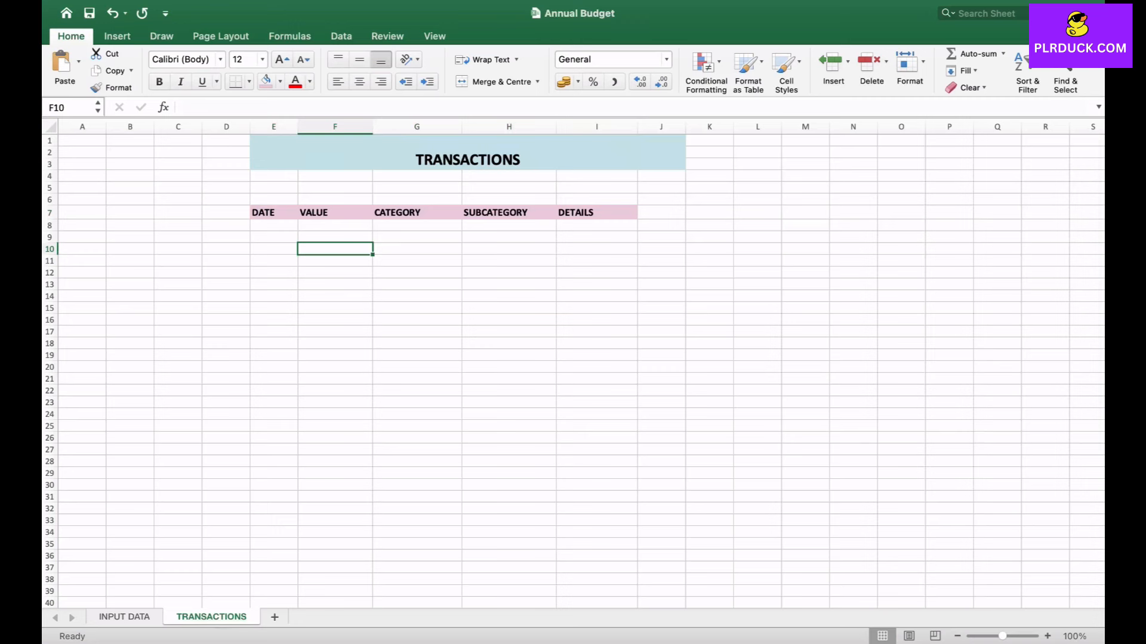
# - Review the entry cells in row 8 under the transaction headers and the category lists on the INPUT DATA sheet
pyautogui.press('Left')
pyautogui.press('Up')
pyautogui.press('Up')
pyautogui.press('Right')
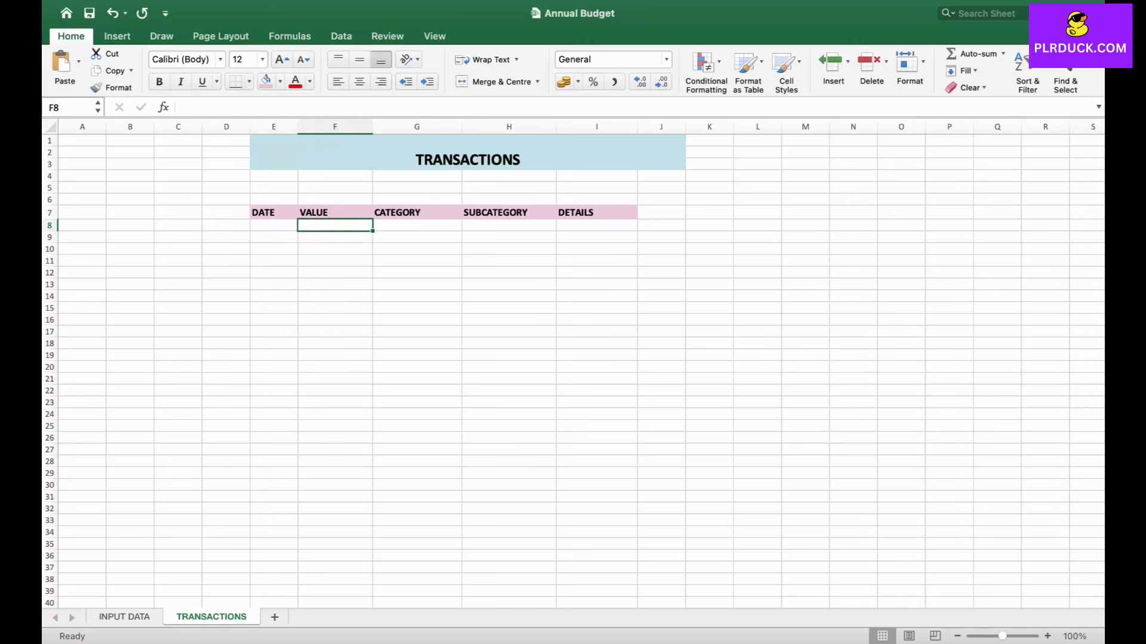
pyautogui.press('Right')
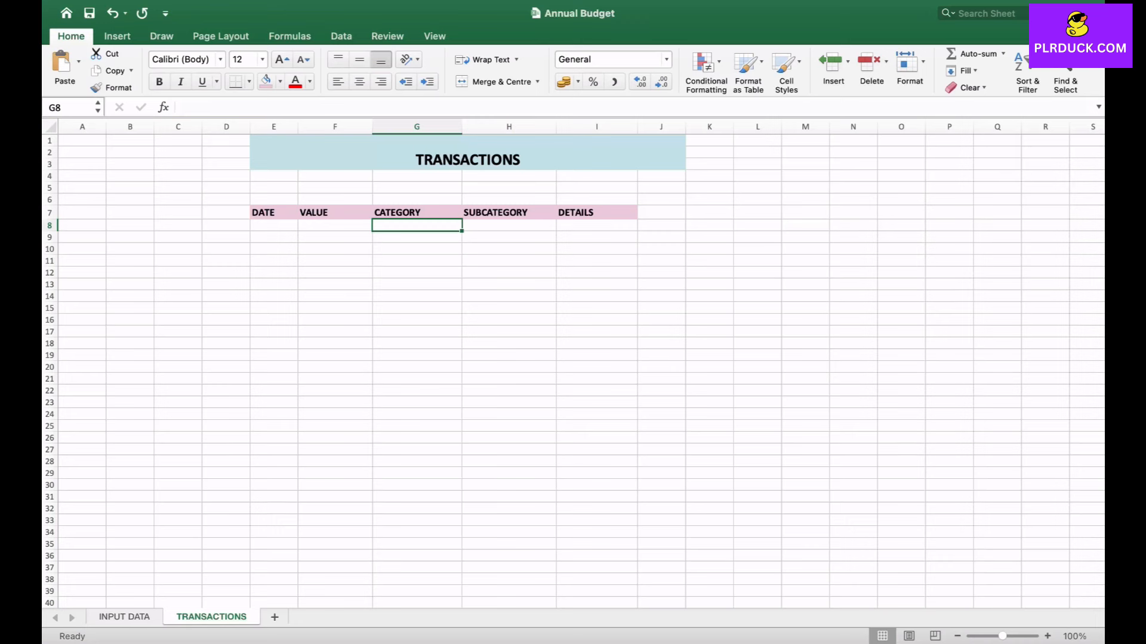
pyautogui.press('Right')
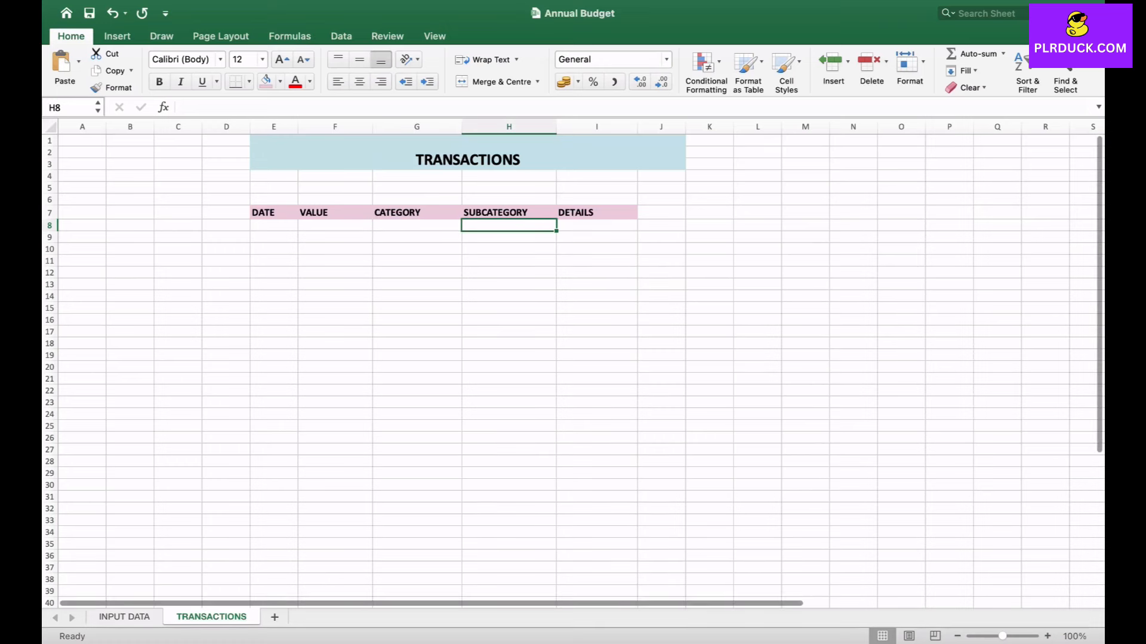
pyautogui.click(124, 617)
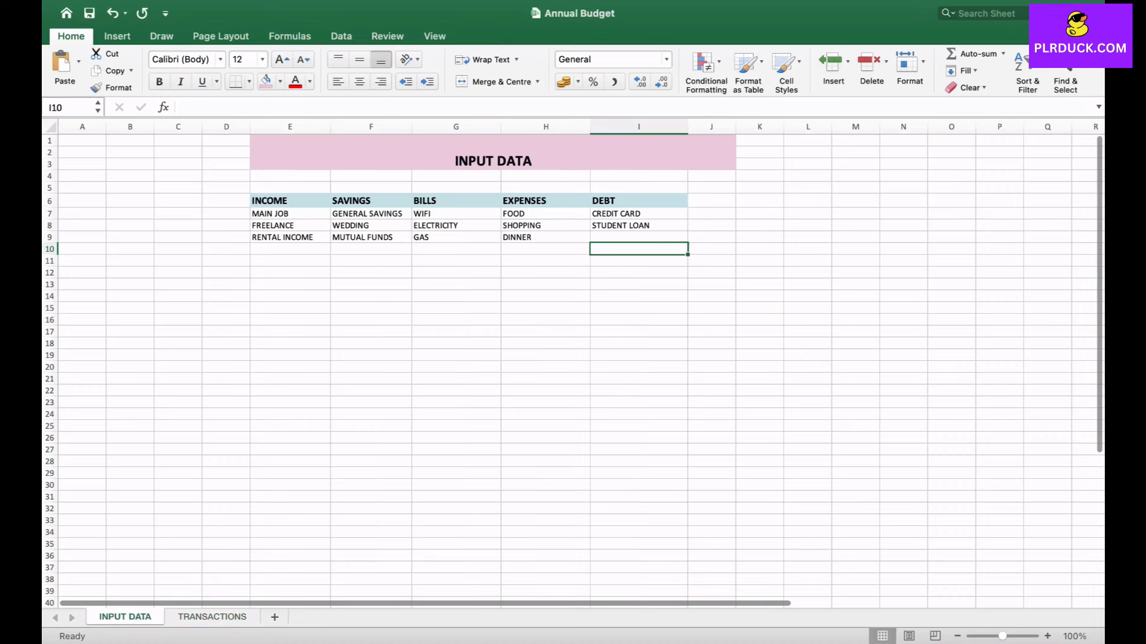
pyautogui.click(211, 617)
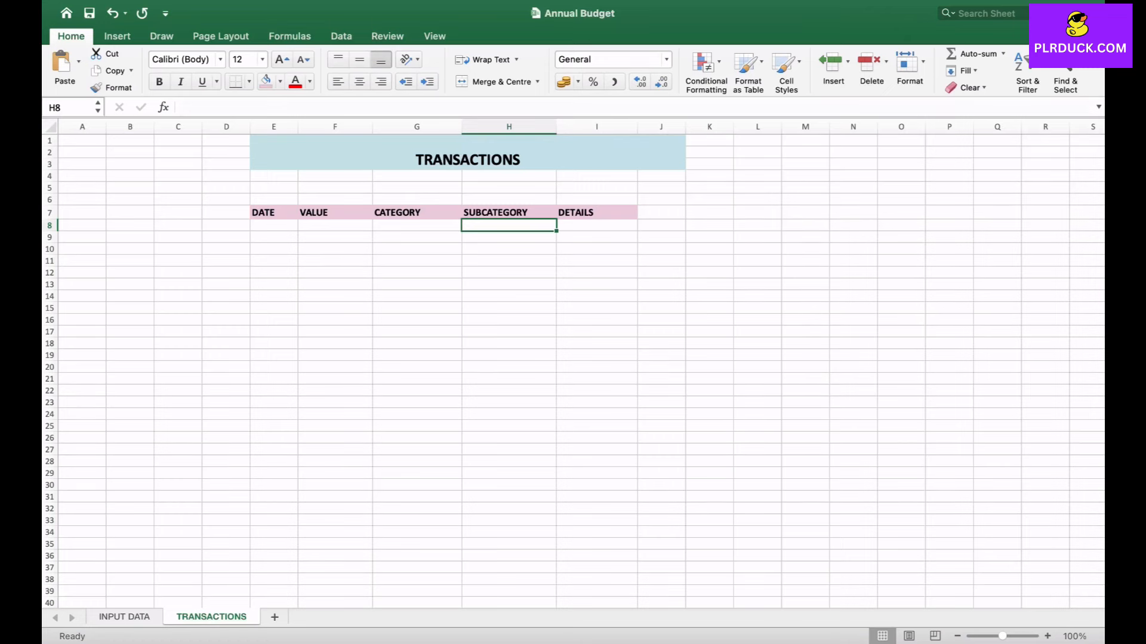
# - Add a new worksheet after TRANSACTIONS and name it ANNUAL BUDGET
pyautogui.click(274, 617)
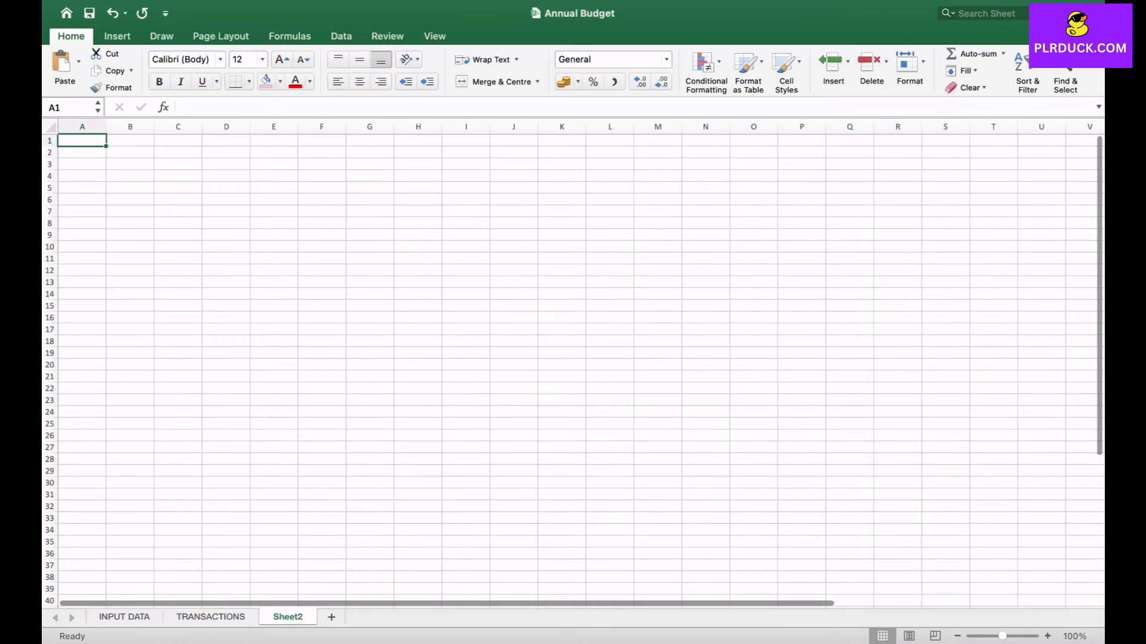
pyautogui.doubleClick(288, 617)
pyautogui.write('A')
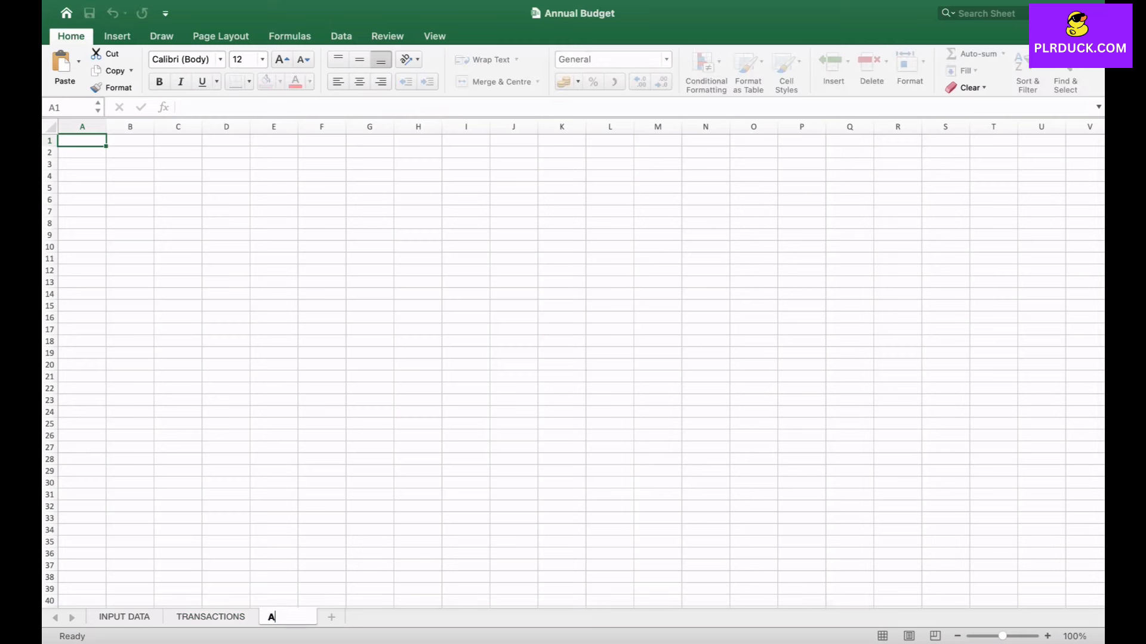
pyautogui.write('NNUAL BUDGET')
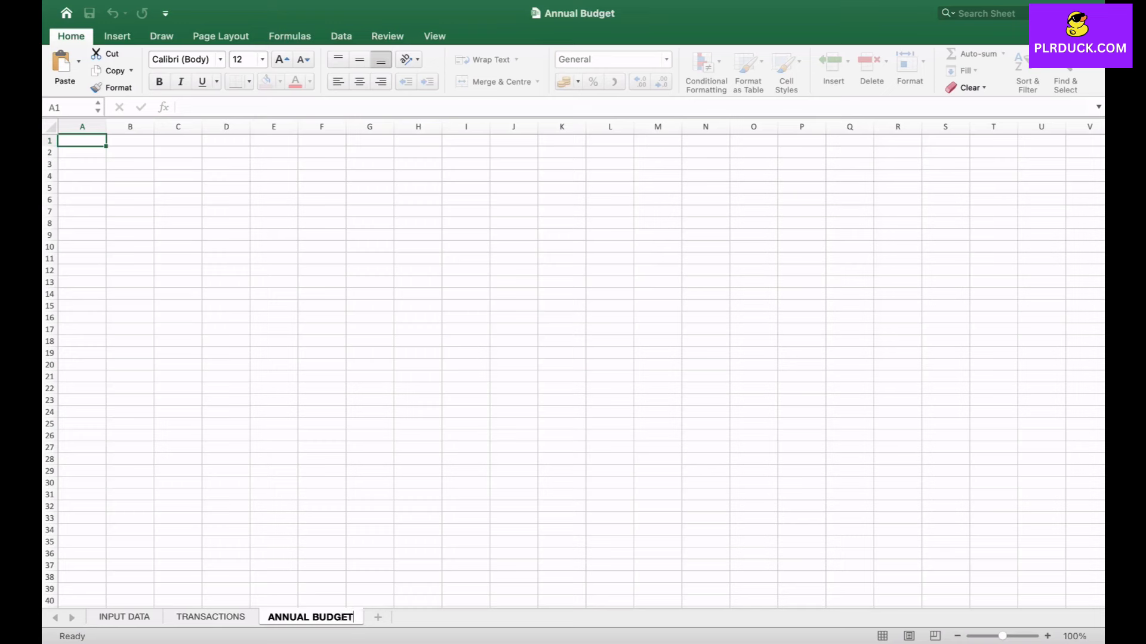
pyautogui.click(418, 282)
# - Merge and centre cells E1:L3 and enter the title ANNUAL BUDGET TRACKER
pyautogui.moveTo(274, 141); pyautogui.dragTo(610, 165)
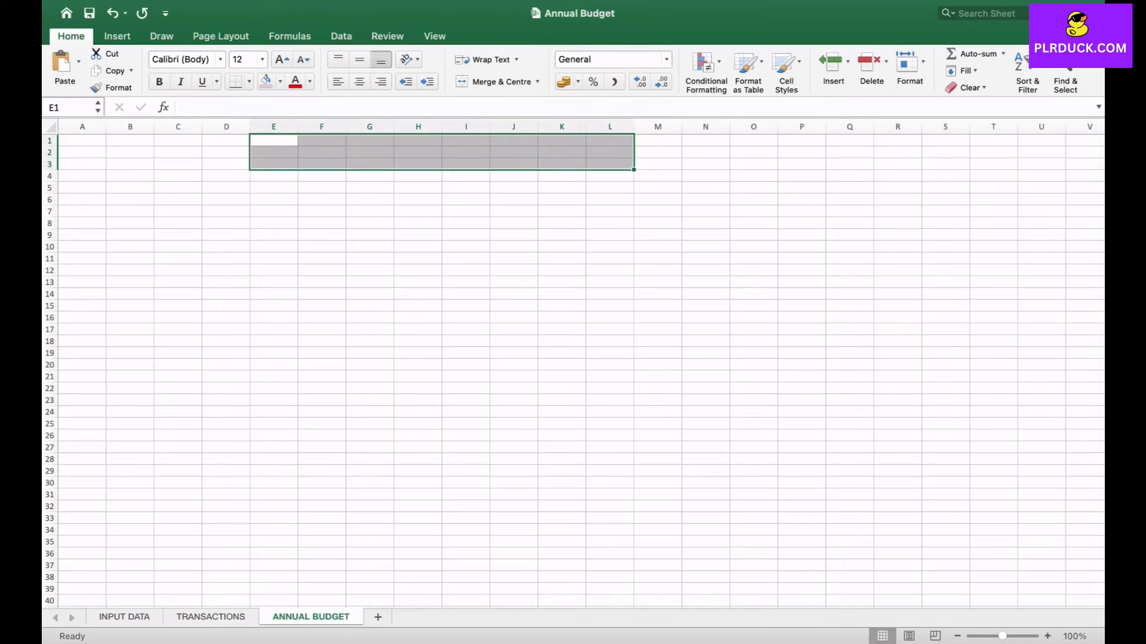
pyautogui.click(495, 82)
pyautogui.write('ANNUAL BUDGET TRACKER')
pyautogui.click(418, 200)
# - Format the ANNUAL BUDGET TRACKER title in bold at size 22 with a light purple fill
pyautogui.click(421, 156)
pyautogui.click(281, 59)
pyautogui.click(281, 59)
pyautogui.click(281, 59)
pyautogui.click(282, 59)
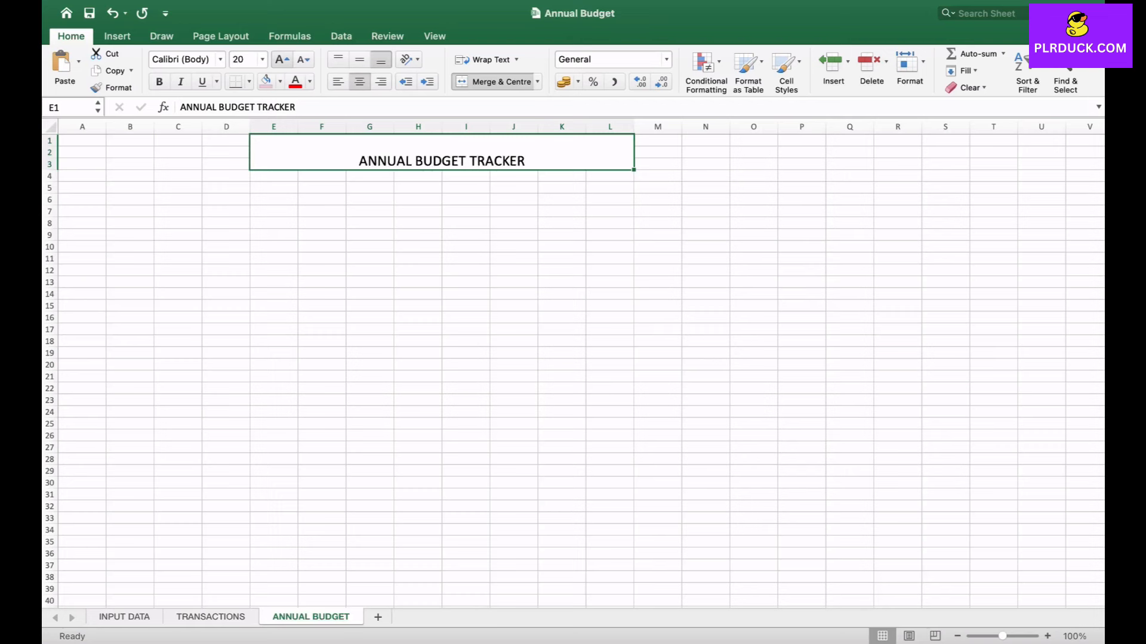
pyautogui.click(281, 59)
pyautogui.click(158, 81)
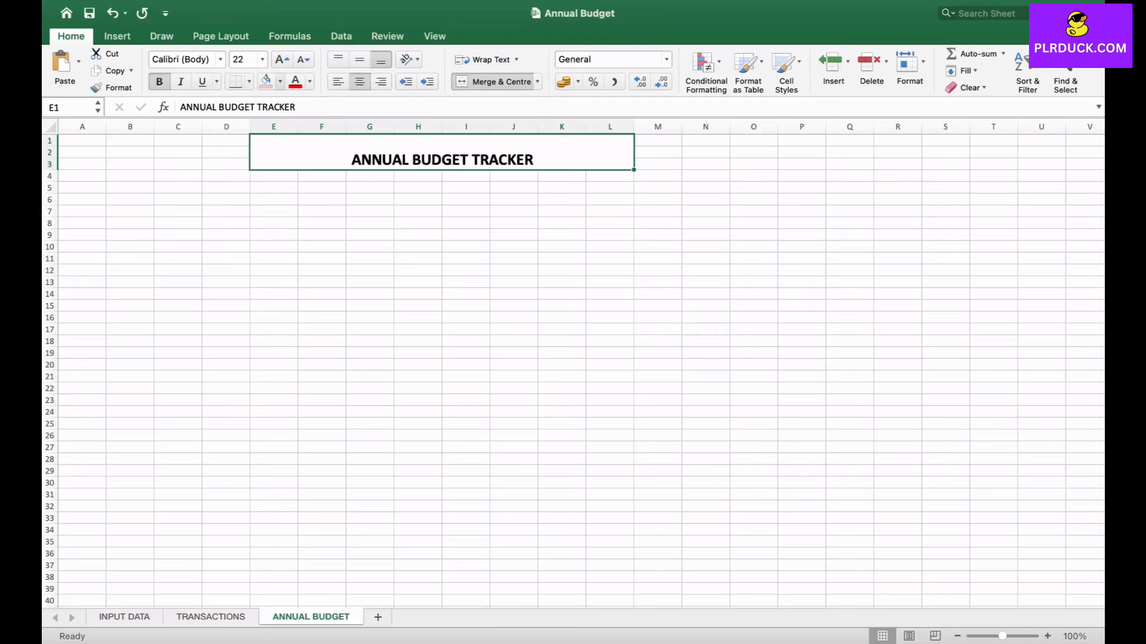
pyautogui.click(280, 81)
pyautogui.click(302, 286)
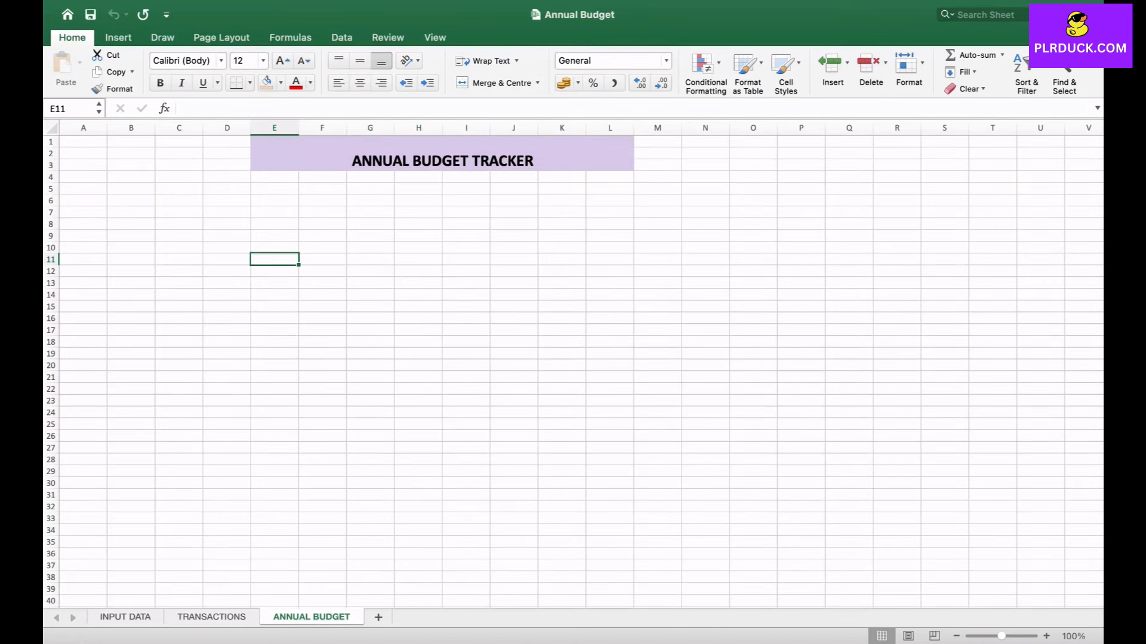
# - Merge and centre B48:D48 with the heading INCOME, and enter PLANNED in C49 and ACTUAL in D49
pyautogui.scroll(-10, 573, 370)
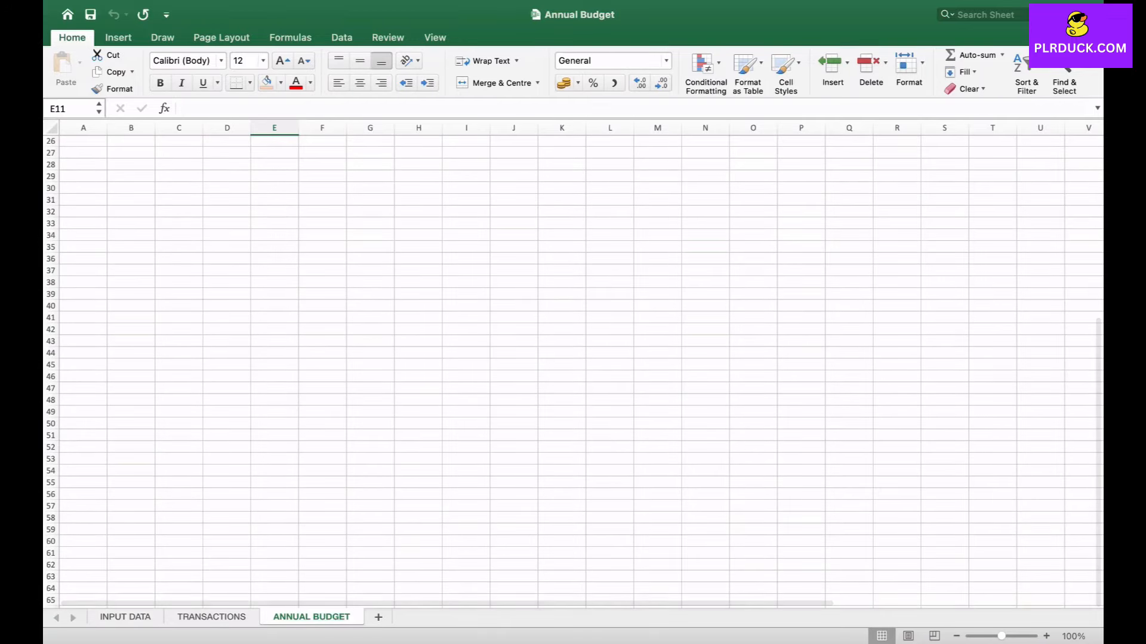
pyautogui.moveTo(131, 400); pyautogui.dragTo(226, 400)
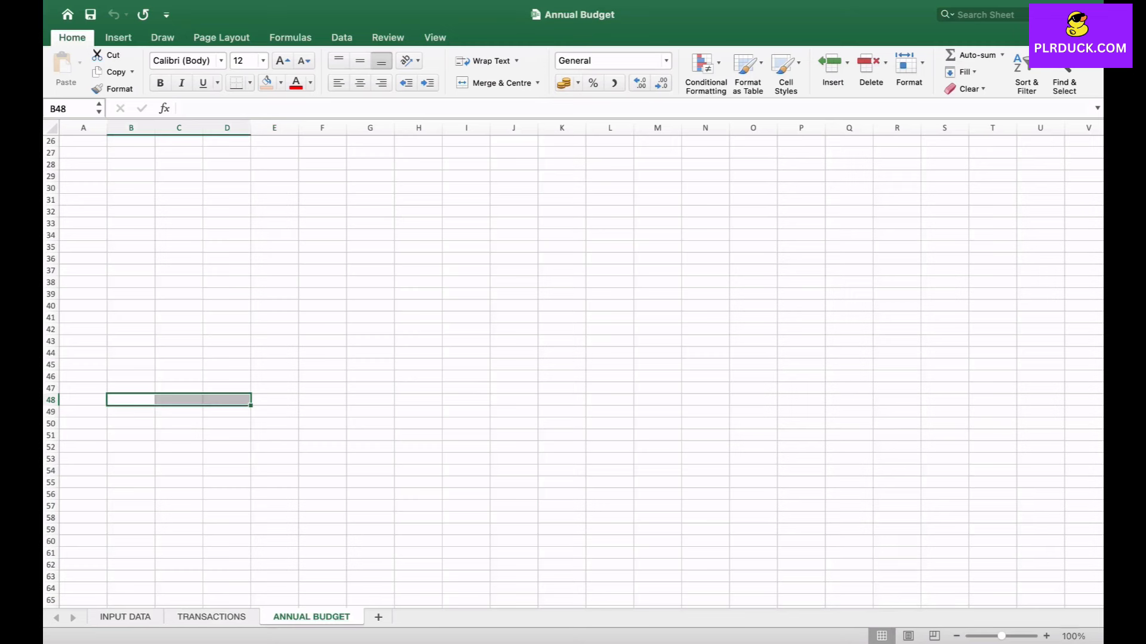
pyautogui.click(495, 83)
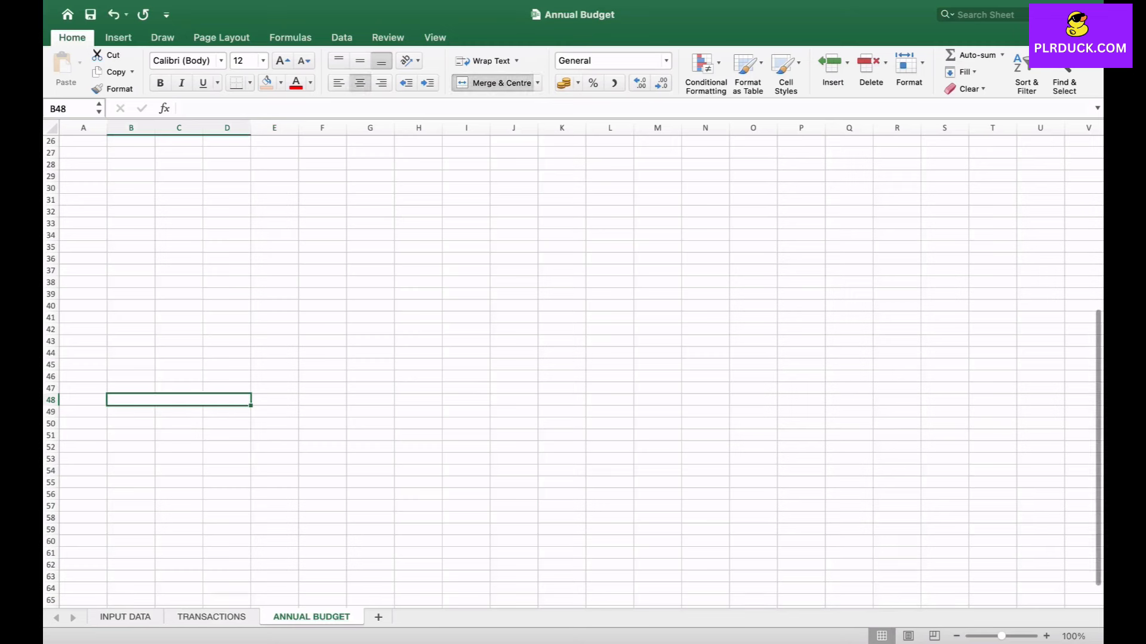
pyautogui.write('INCOME')
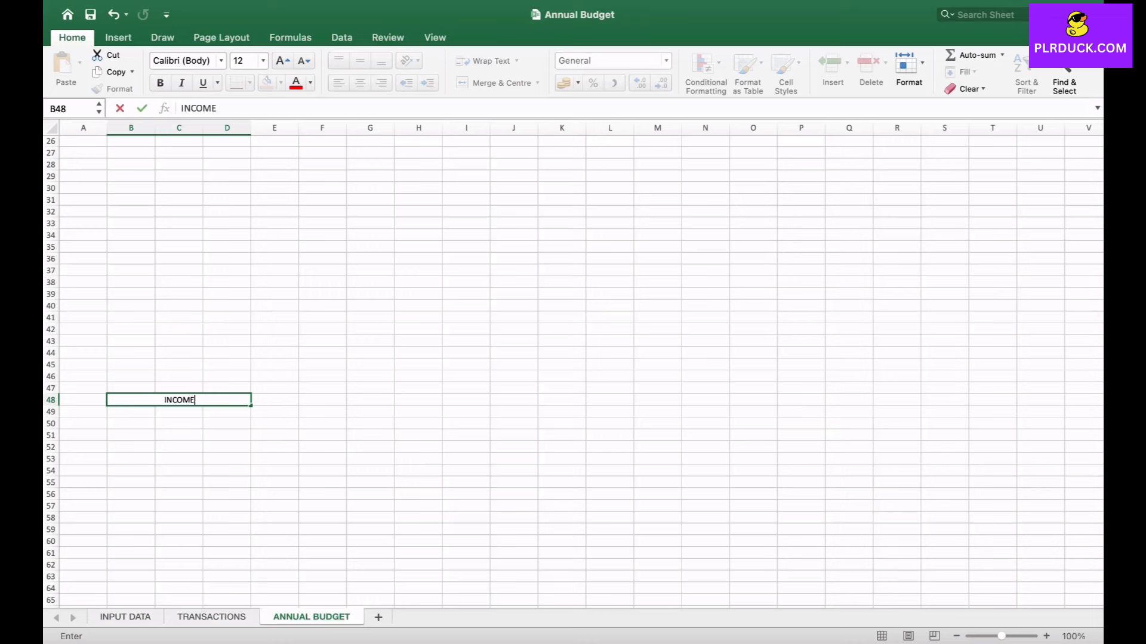
pyautogui.click(179, 412)
pyautogui.write('PLANNED')
pyautogui.press('Tab')
pyautogui.write('ACTUAL')
pyautogui.press('Return')
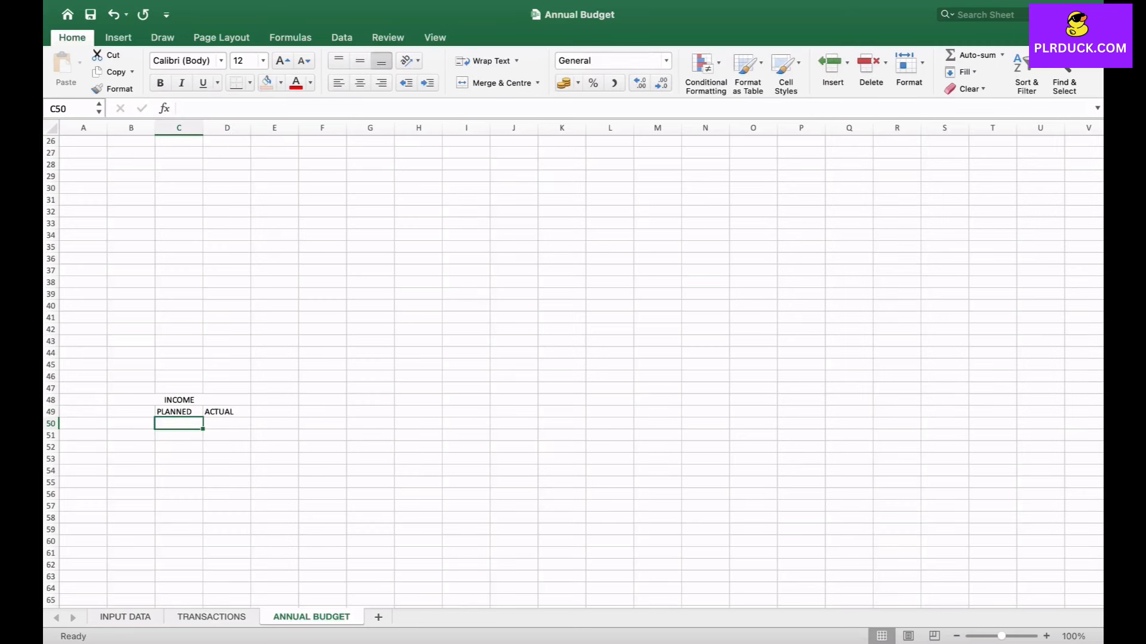
# - Make the INCOME, PLANNED and ACTUAL headers in B48:D49 bold at font size 14
pyautogui.moveTo(179, 400); pyautogui.dragTo(221, 412)
pyautogui.click(160, 83)
pyautogui.click(283, 61)
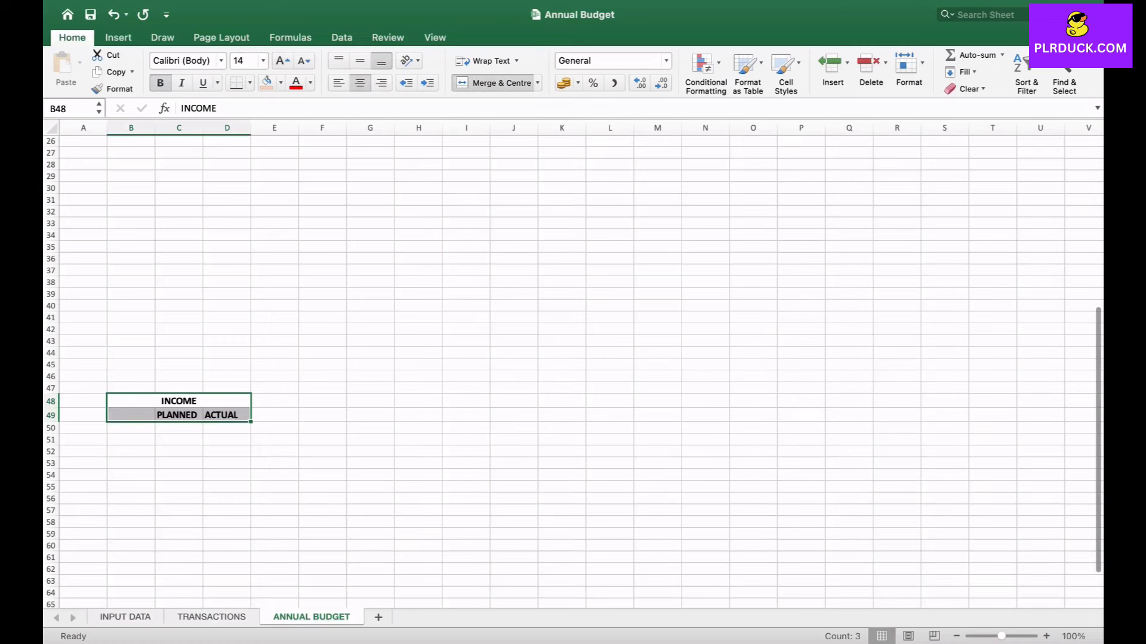
pyautogui.click(179, 463)
# - Fill the INCOME heading light purple and B49:D49 light blue from the recent colours, and widen column B to about 15.67
pyautogui.click(179, 401)
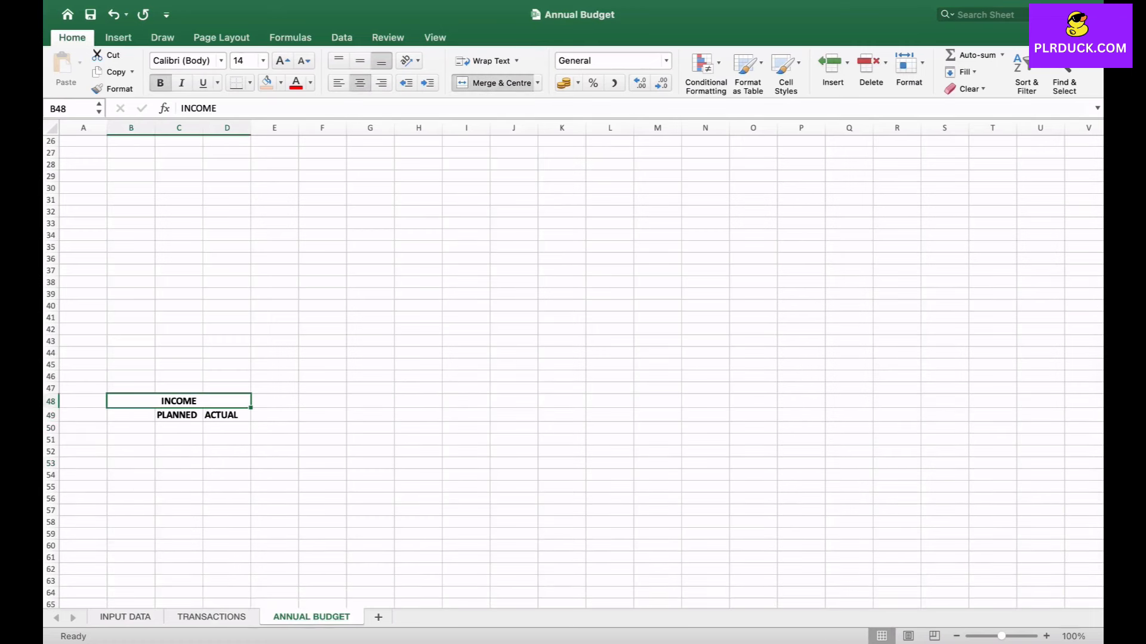
pyautogui.click(281, 83)
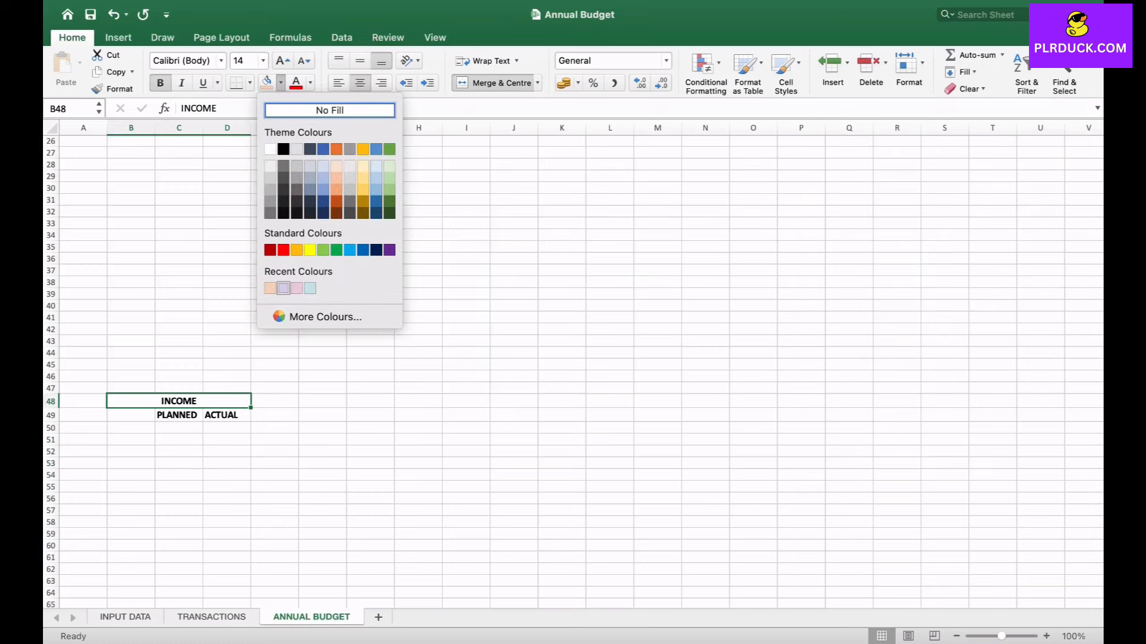
pyautogui.click(283, 287)
pyautogui.moveTo(131, 415); pyautogui.dragTo(226, 416)
pyautogui.click(281, 83)
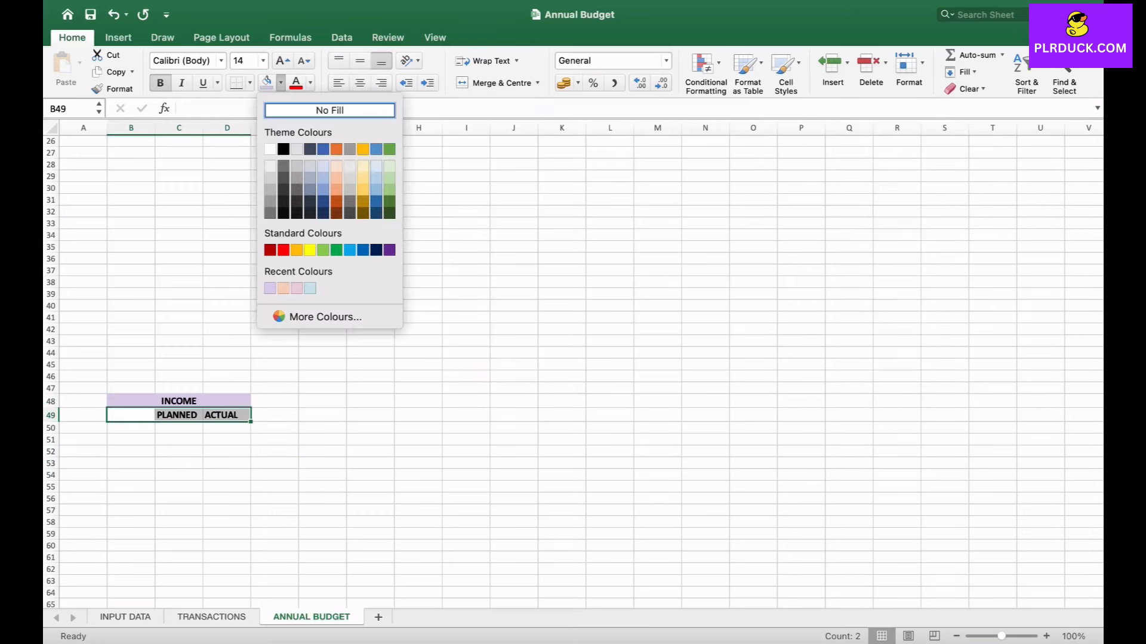
pyautogui.click(309, 288)
pyautogui.click(179, 463)
pyautogui.moveTo(155, 128); pyautogui.dragTo(180, 128)
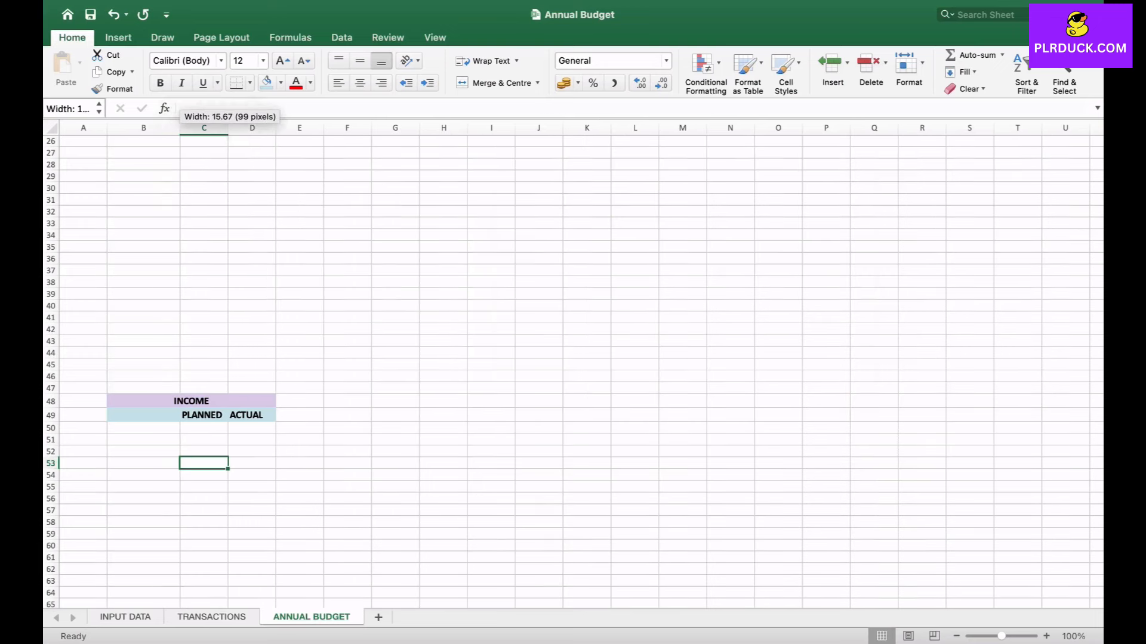
# - Enter =IF('INPUT DATA'!E7="","",'INPUT DATA'!E7) in B50 to pull in the first income source
pyautogui.click(144, 428)
pyautogui.scroll(-4, 573, 370)
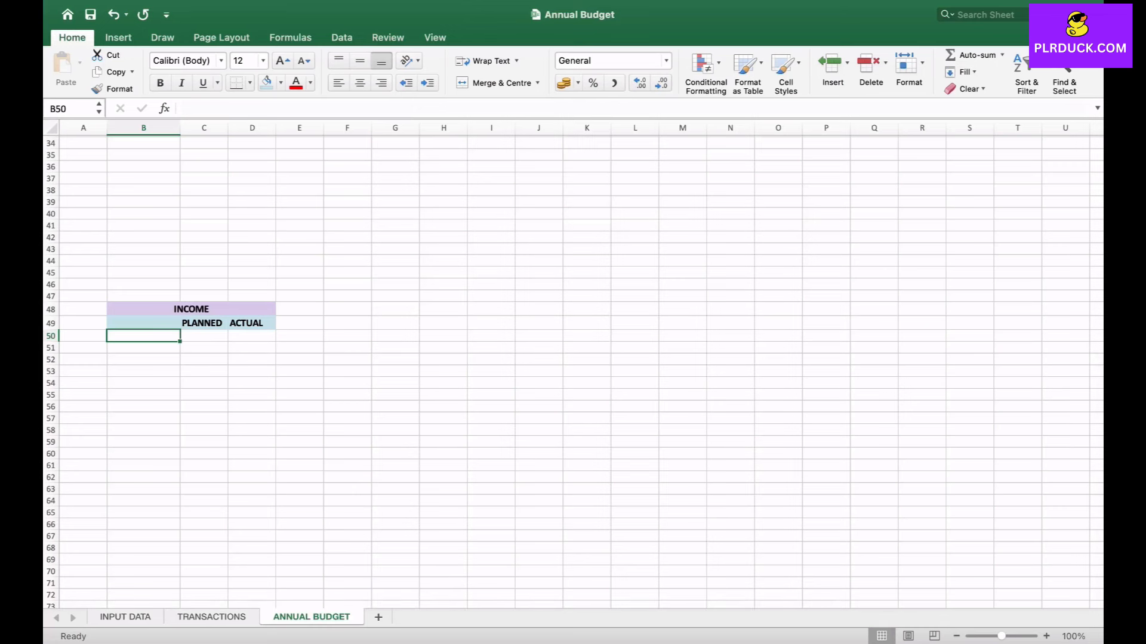
pyautogui.write('=')
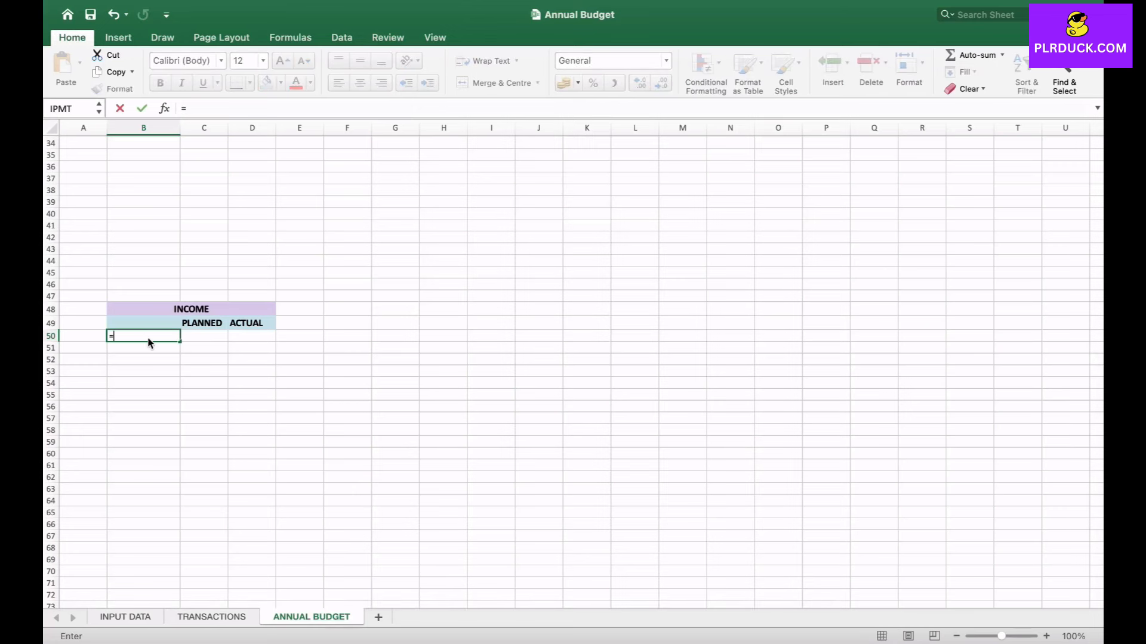
pyautogui.write('IF(')
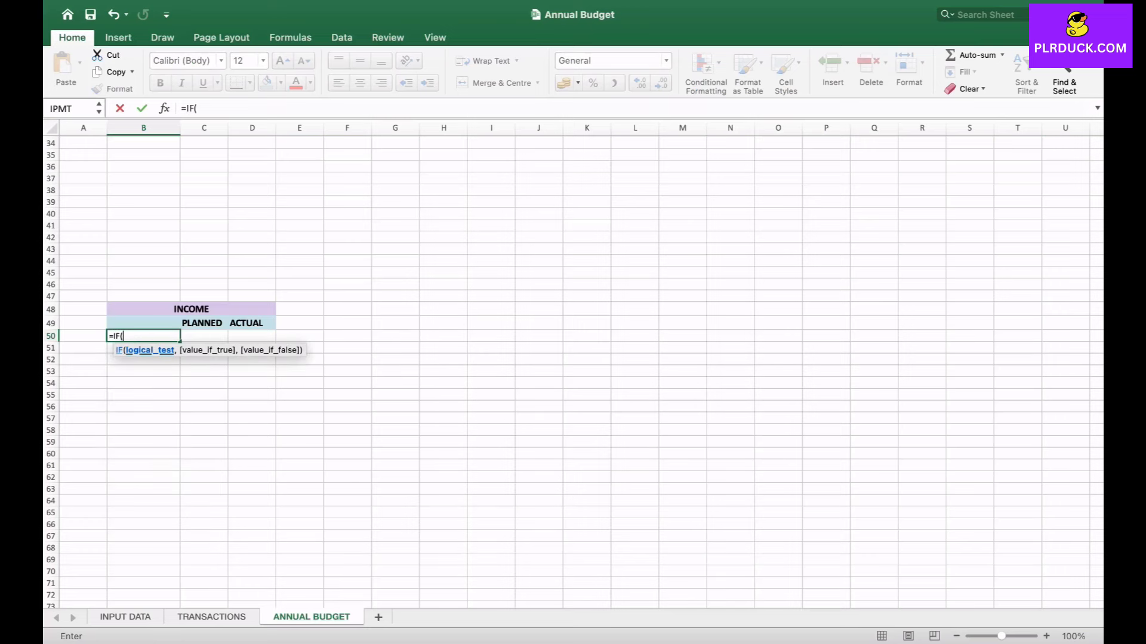
pyautogui.click(125, 616)
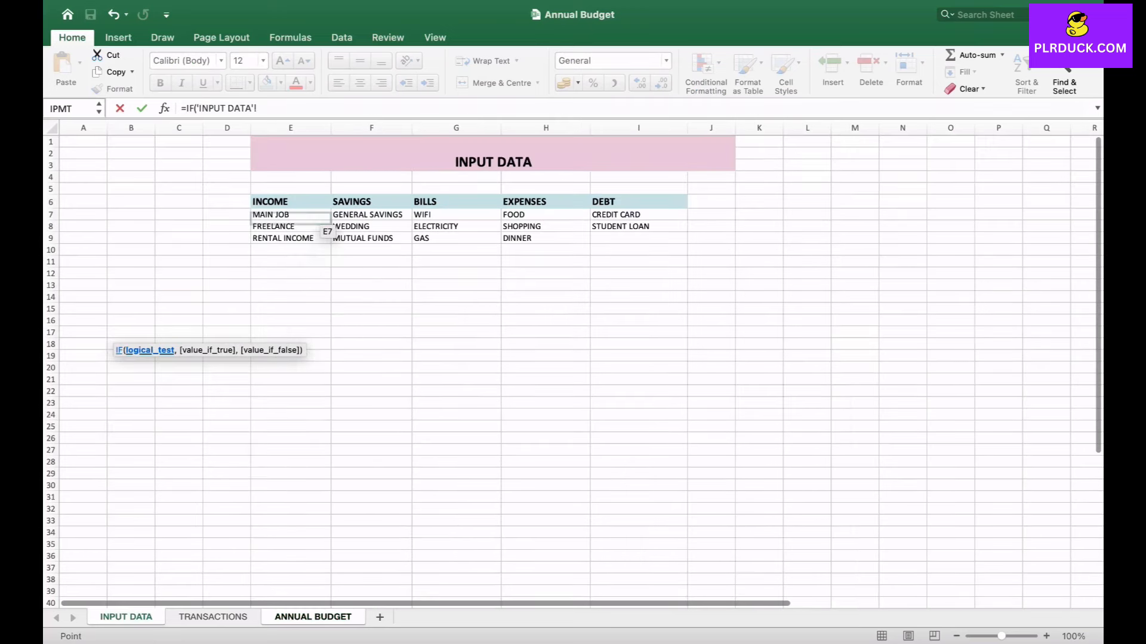
pyautogui.click(290, 214)
pyautogui.write('=')
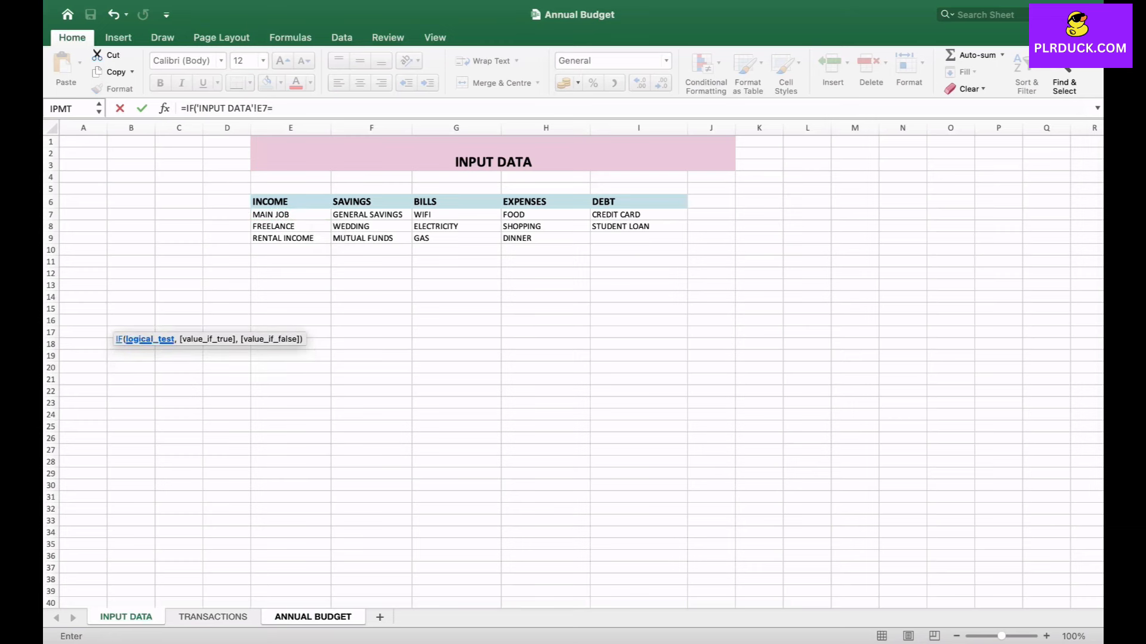
pyautogui.write('"",')
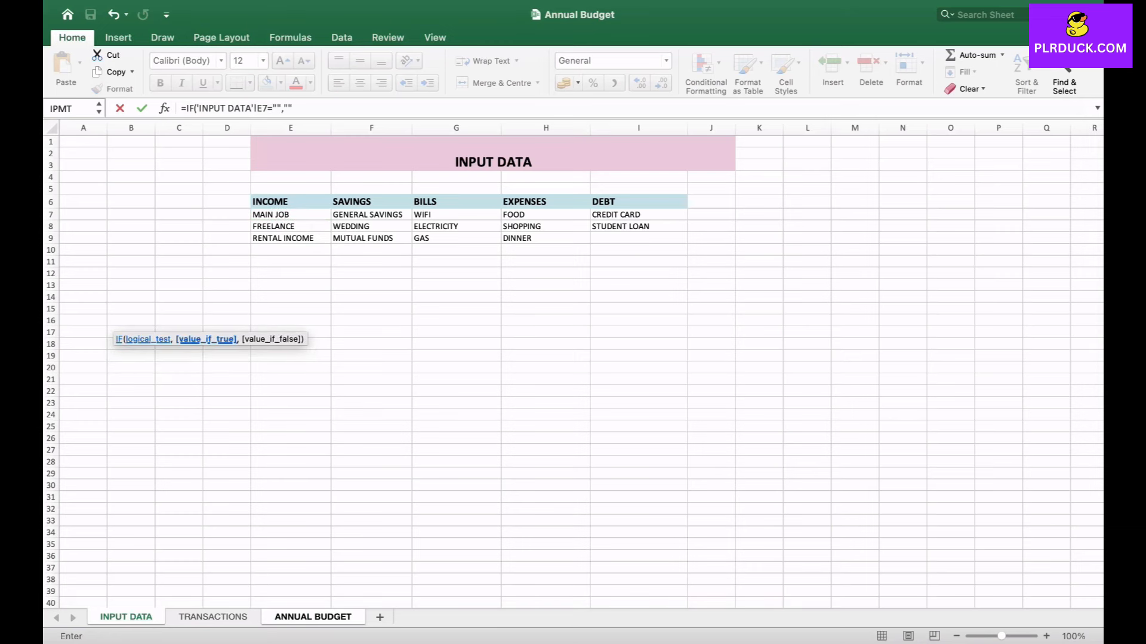
pyautogui.write('"",')
pyautogui.click(319, 217)
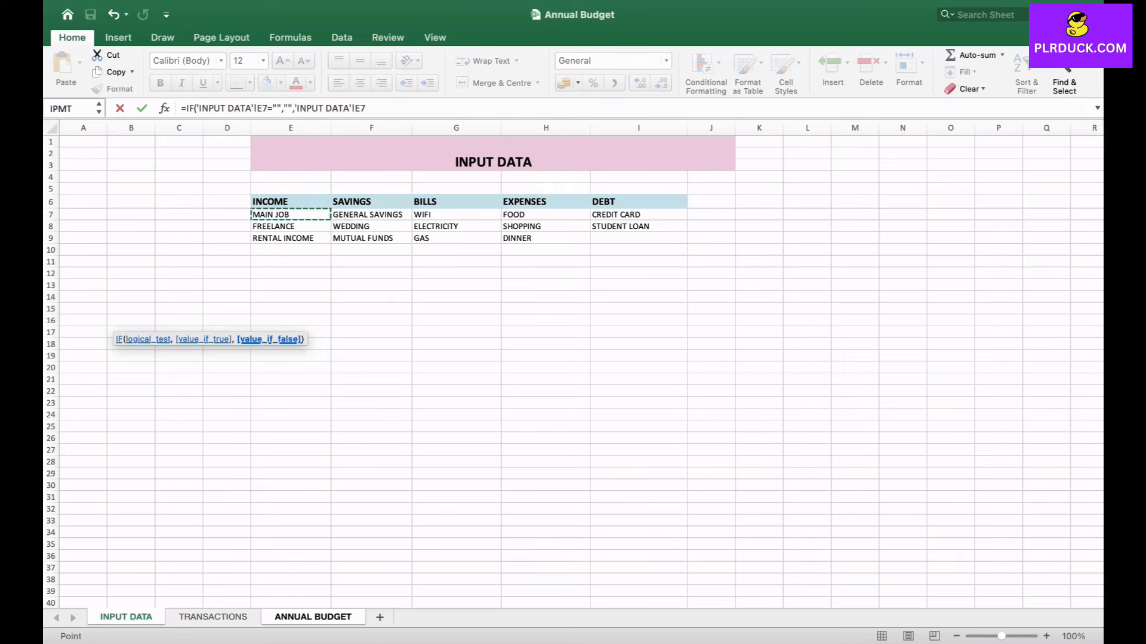
pyautogui.write(')')
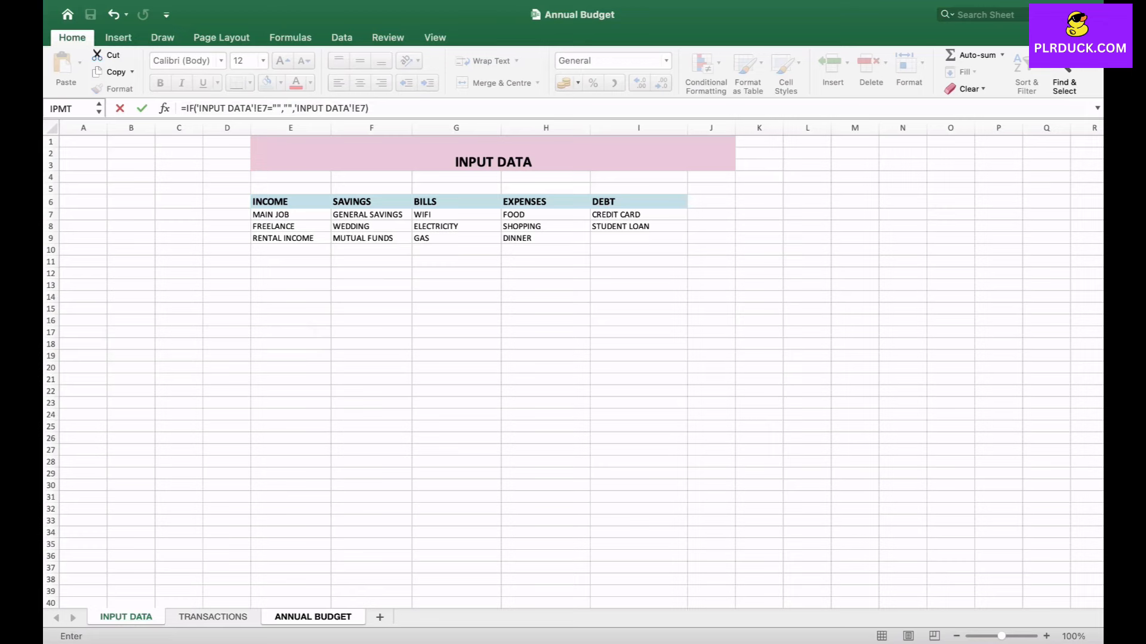
pyautogui.press('Return')
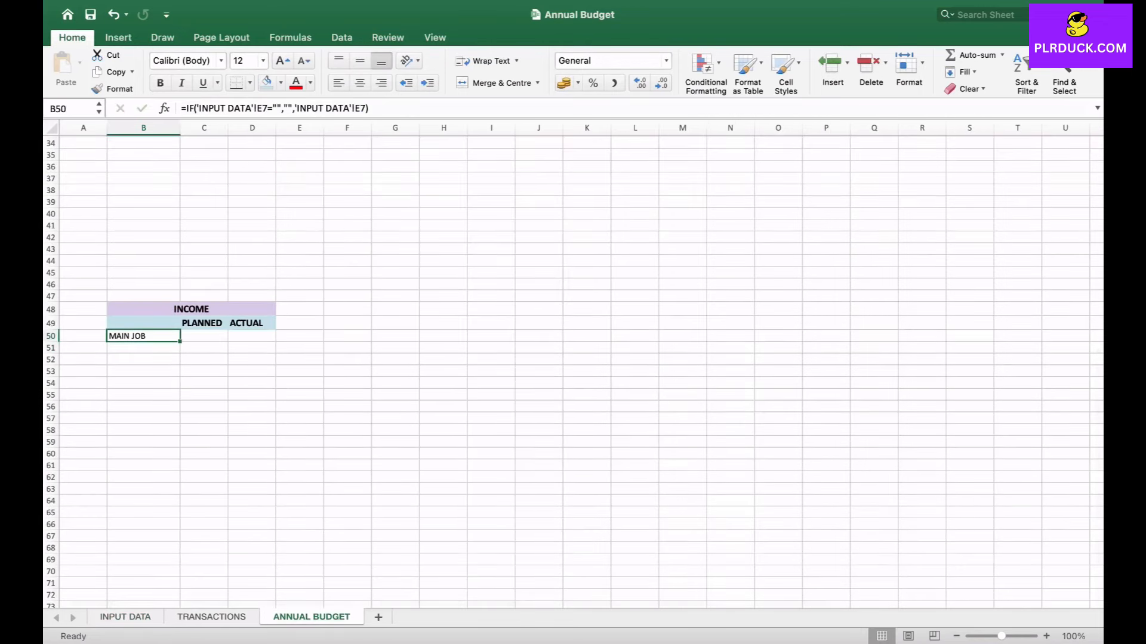
# - Fill the B50 formula down to list the remaining income sources, and enter TOTAL in B54
pyautogui.moveTo(180, 341); pyautogui.dragTo(179, 375)
pyautogui.click(143, 384)
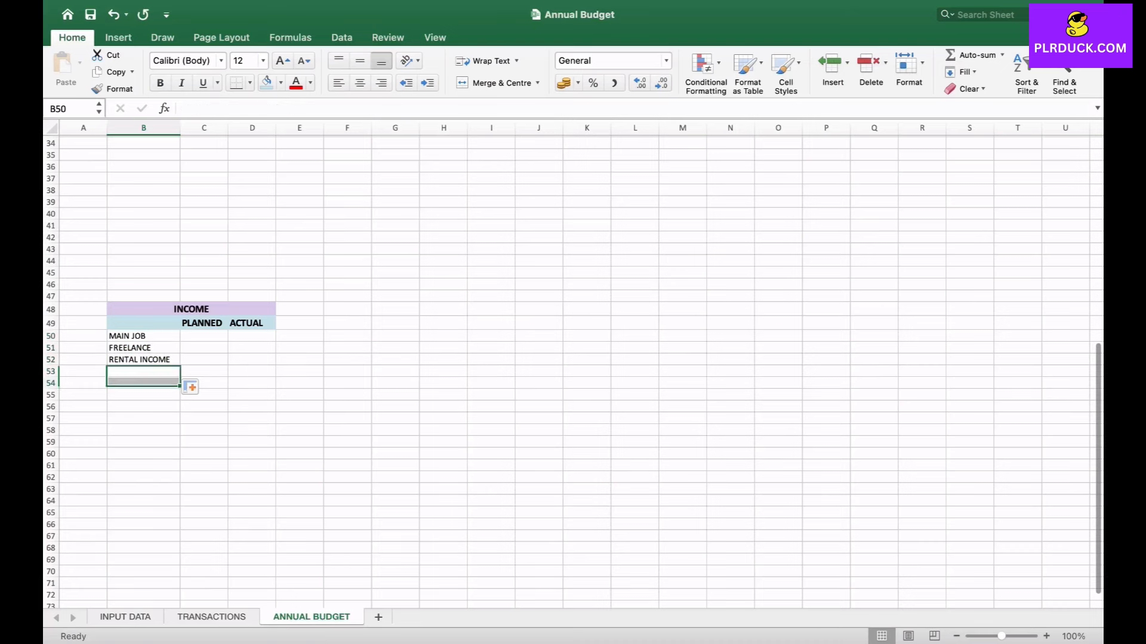
pyautogui.write('TOTAL')
pyautogui.press('Tab')
# - Enter planned income of 4000 for MAIN JOB, 3000 for FREELANCE and 2000 for RENTAL INCOME in C50:C52
pyautogui.press('Up')
pyautogui.press('Up')
pyautogui.press('Up')
pyautogui.press('Up')
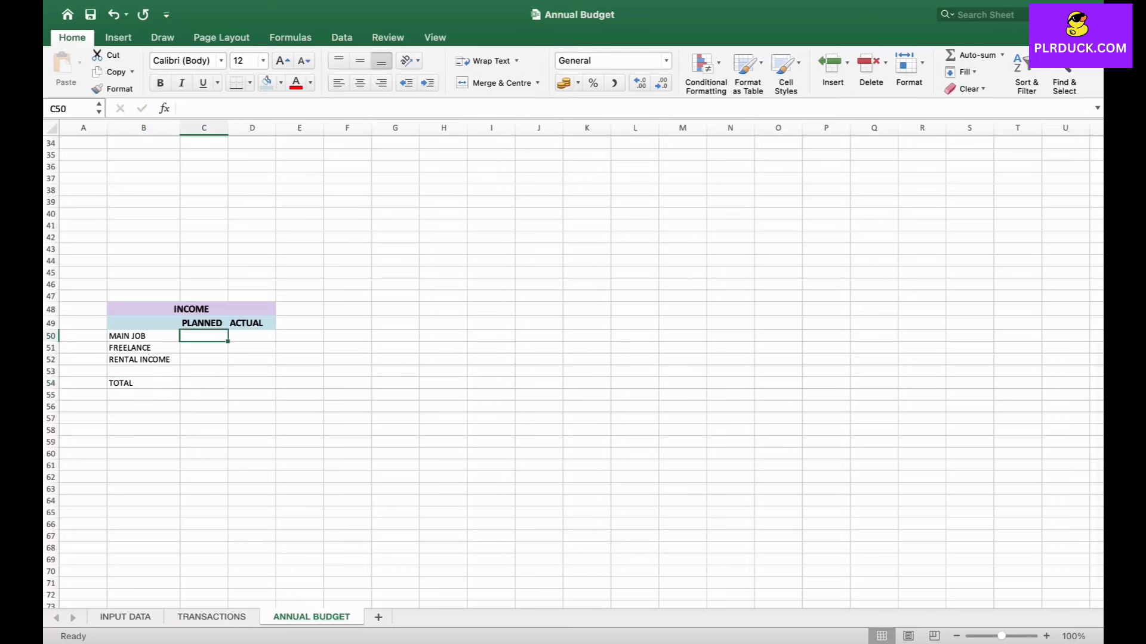
pyautogui.write('4000')
pyautogui.press('Return')
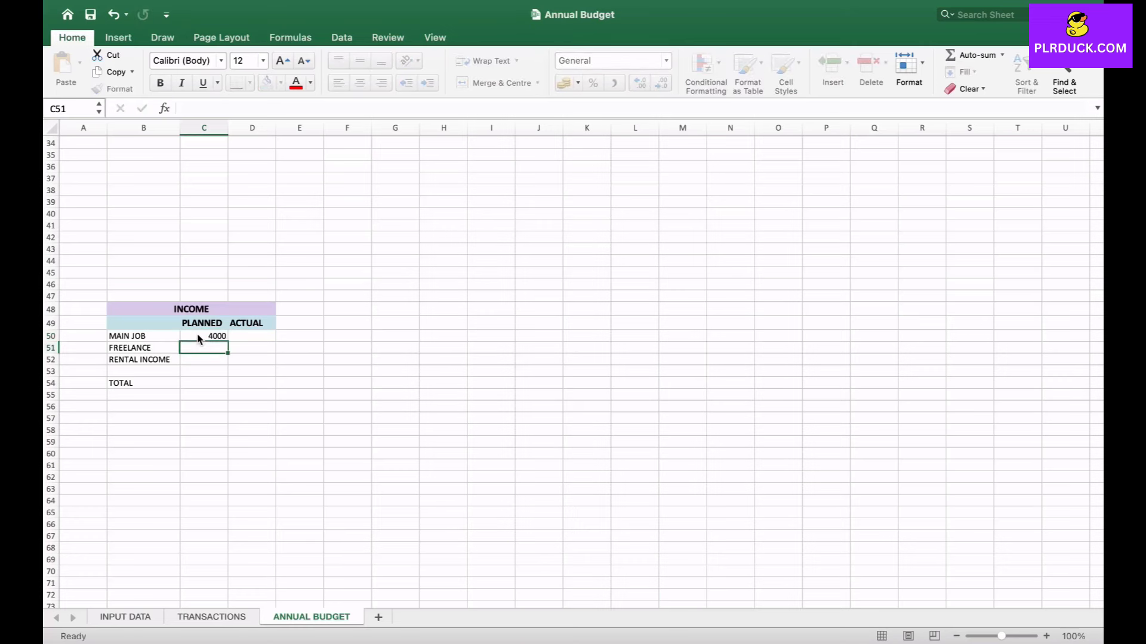
pyautogui.write('3000')
pyautogui.press('Return')
pyautogui.write('200')
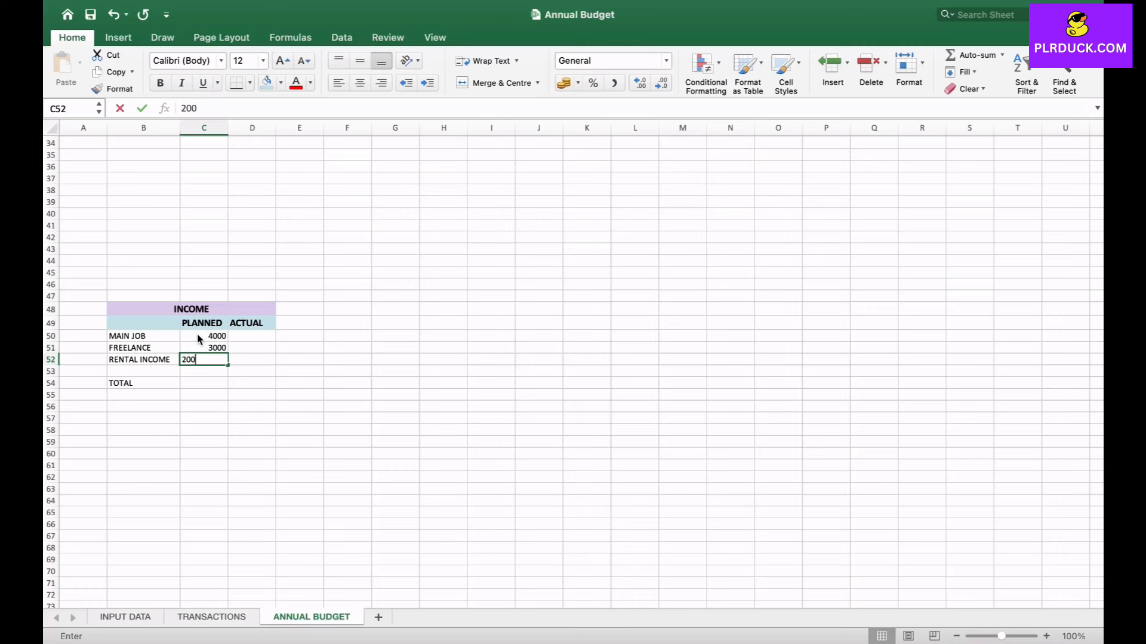
pyautogui.write('0')
pyautogui.press('Return')
# - Total the planned income in C54 with =SUM(C50:C52)
pyautogui.press('Return')
pyautogui.write('=SU')
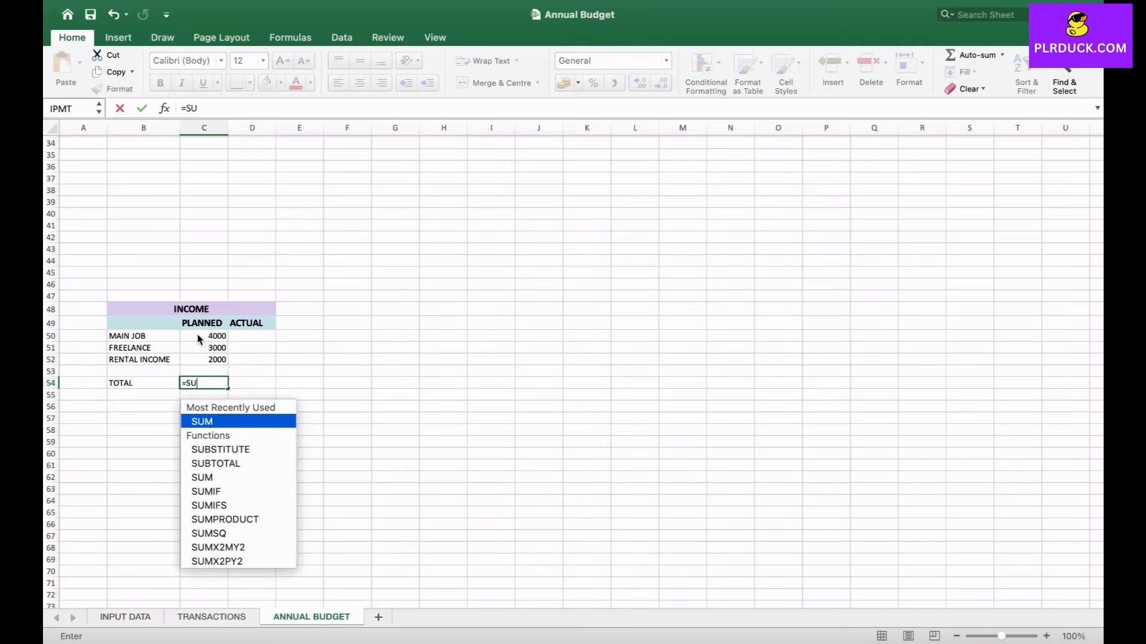
pyautogui.write('M(')
pyautogui.moveTo(199, 339); pyautogui.dragTo(224, 361)
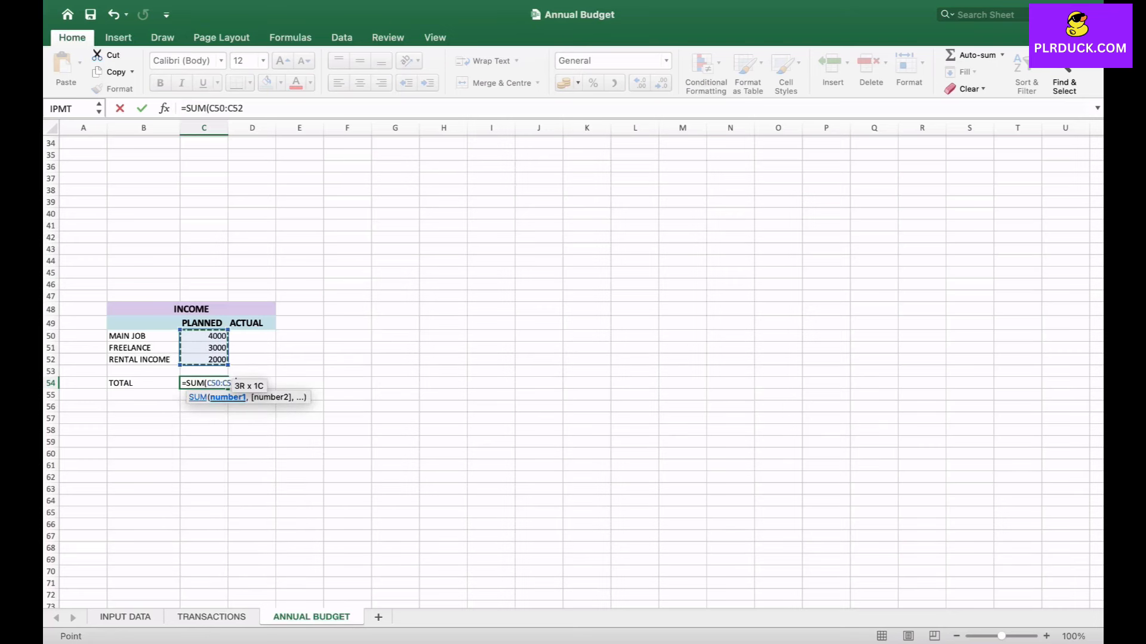
pyautogui.write(')')
pyautogui.press('Return')
# - Total the actual income in D54 with =SUM(D50:D52)
pyautogui.click(258, 383)
pyautogui.write('=SUM')
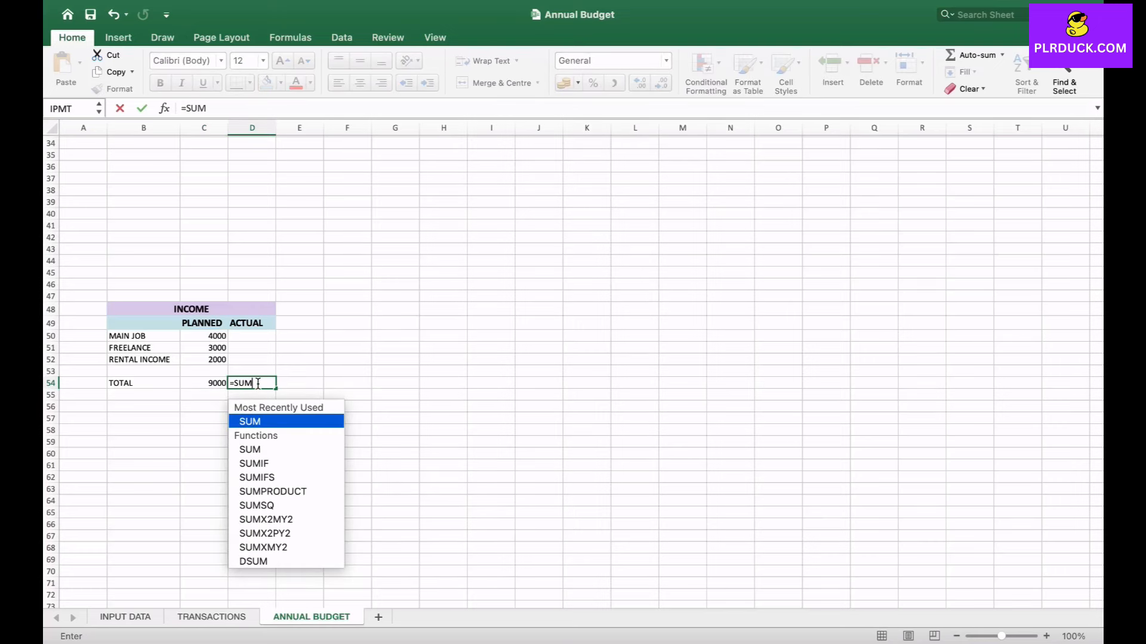
pyautogui.write('(')
pyautogui.moveTo(251, 336); pyautogui.dragTo(251, 360)
pyautogui.write(')')
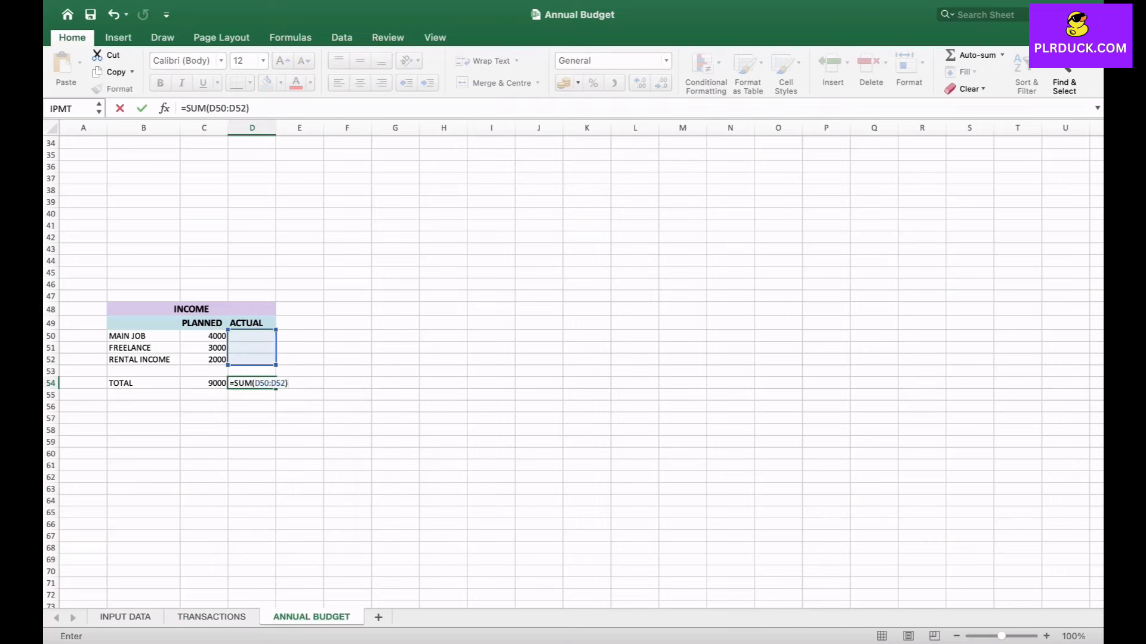
pyautogui.press('Return')
# - Merge and centre F48:T48 and title it INCOME MONTH BY MONTH
pyautogui.hscroll(2, 573, 364)
pyautogui.scroll(-1, 573, 364)
pyautogui.moveTo(280, 293); pyautogui.dragTo(950, 293)
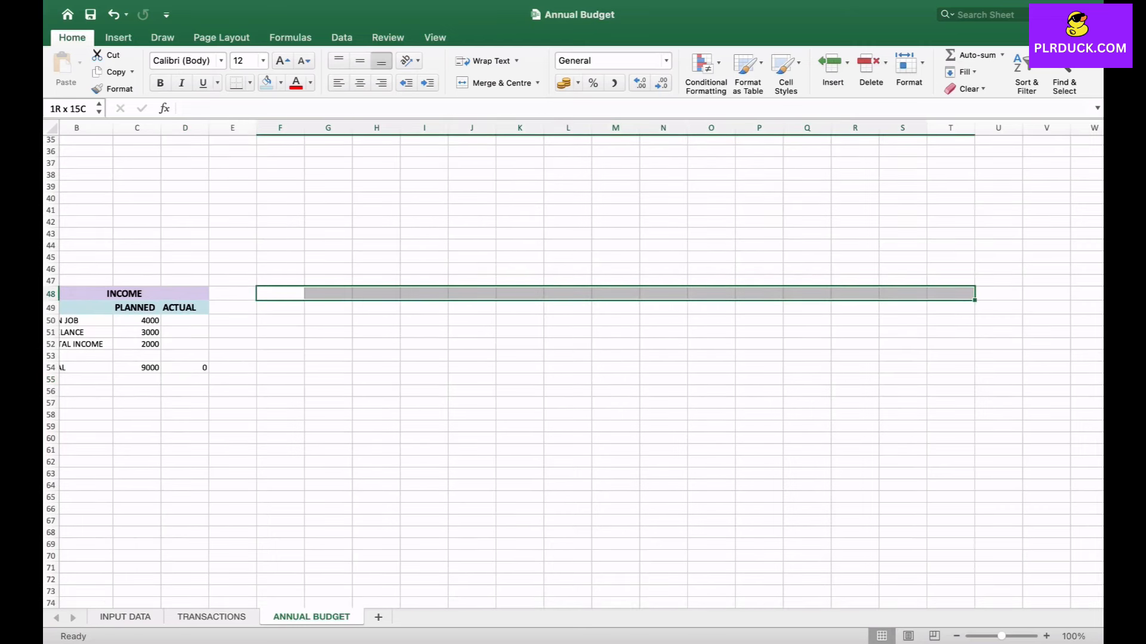
pyautogui.click(501, 82)
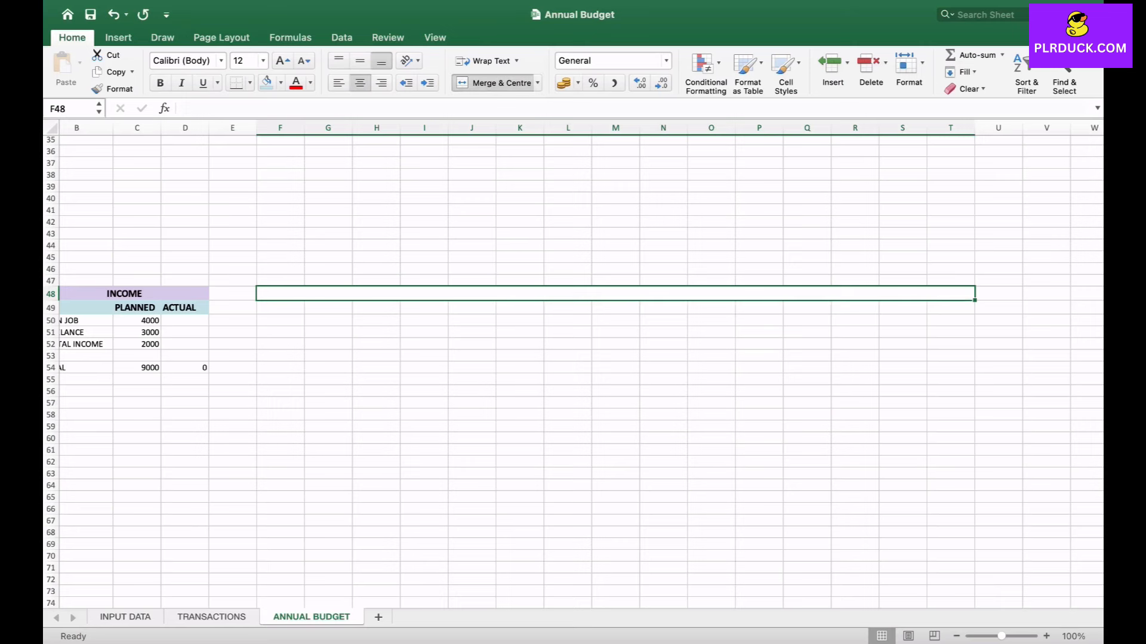
pyautogui.write('INCOME ')
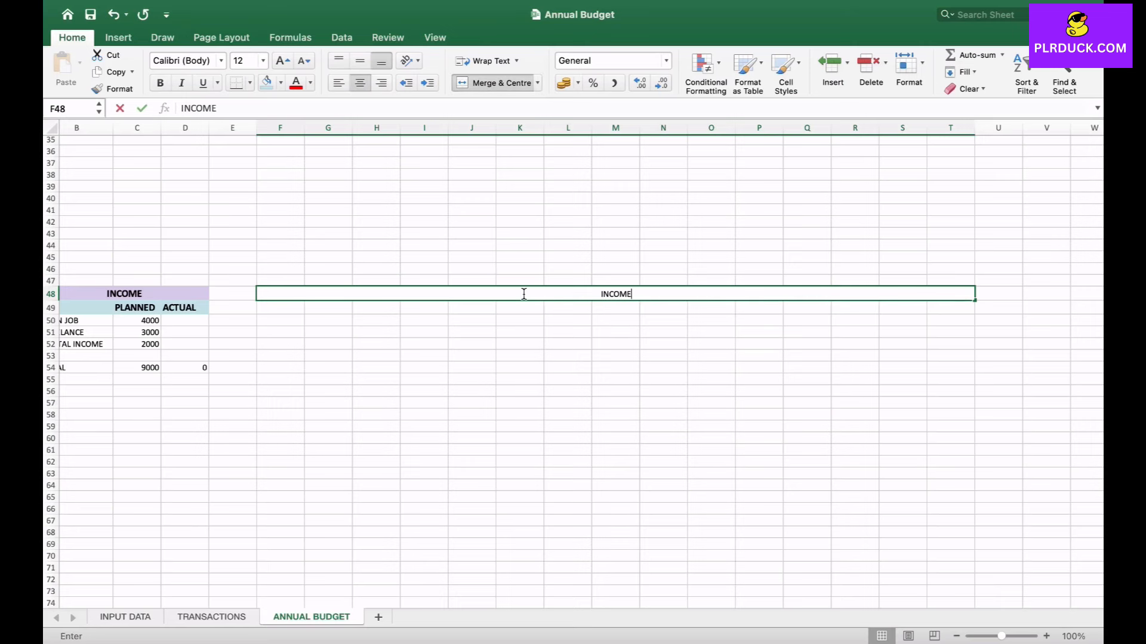
pyautogui.write('MONTH ')
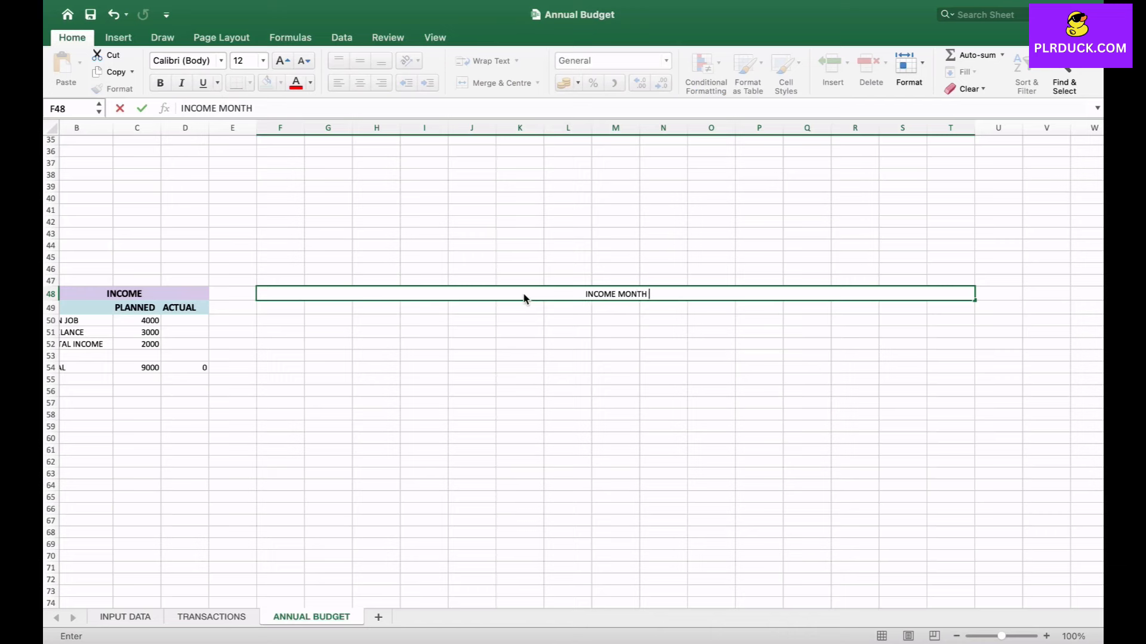
pyautogui.write('BY MONTH')
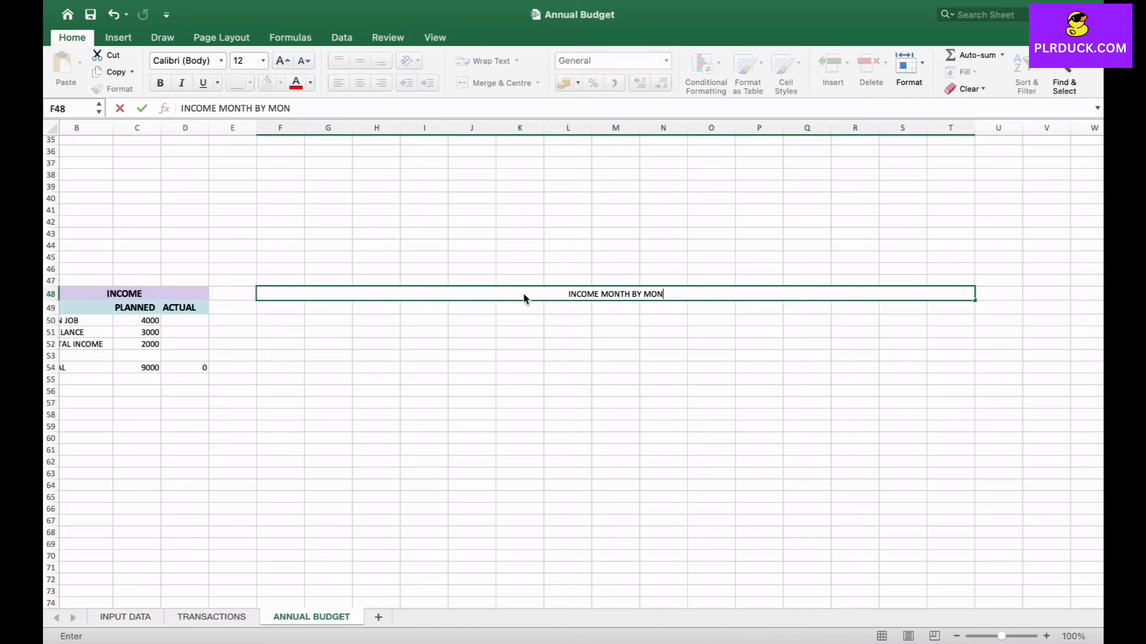
pyautogui.press('Return')
# - Enter JANUARY in G49 and fill the month headings across row 49 through DECEMBER in R49
pyautogui.click(329, 308)
pyautogui.write('JANU')
pyautogui.write('ART')
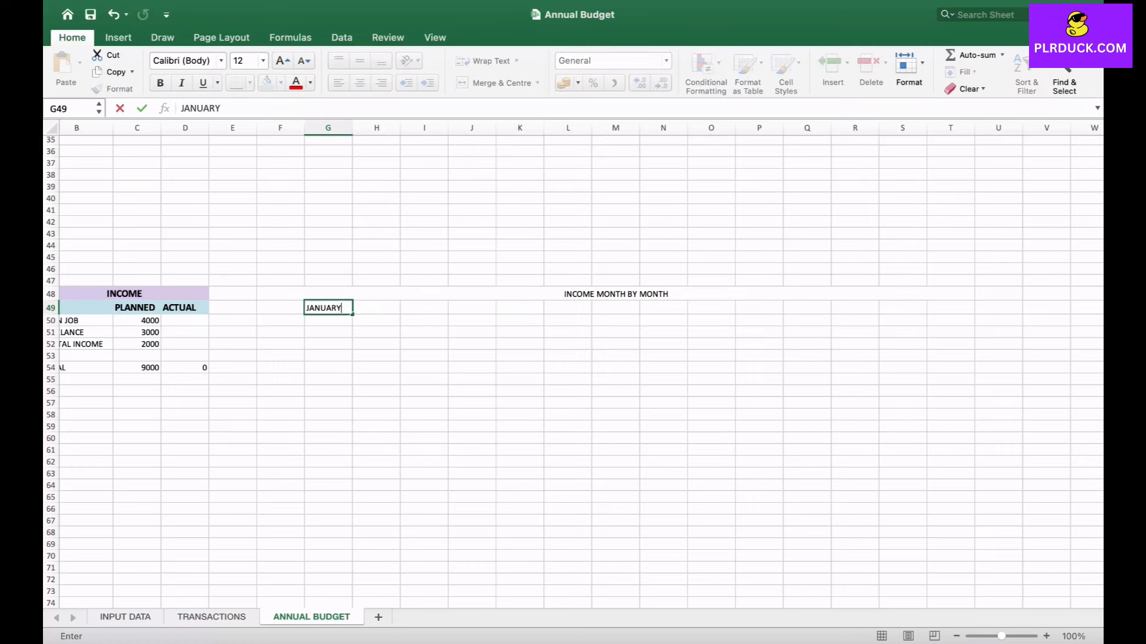
pyautogui.press('Return')
pyautogui.press('Return')
pyautogui.click(327, 308)
pyautogui.moveTo(353, 314); pyautogui.dragTo(836, 314)
# - Add the headings TOTAL in S49 and AVERAGE in T49 after the months
pyautogui.click(902, 308)
pyautogui.write('TOTAL')
pyautogui.press('Tab')
pyautogui.write('AVERAGE')
# - Enlarge the monthly income title and headings in F48:T49 to font size 14 and make them bold
pyautogui.moveTo(298, 294); pyautogui.dragTo(949, 307)
pyautogui.click(282, 61)
pyautogui.click(159, 82)
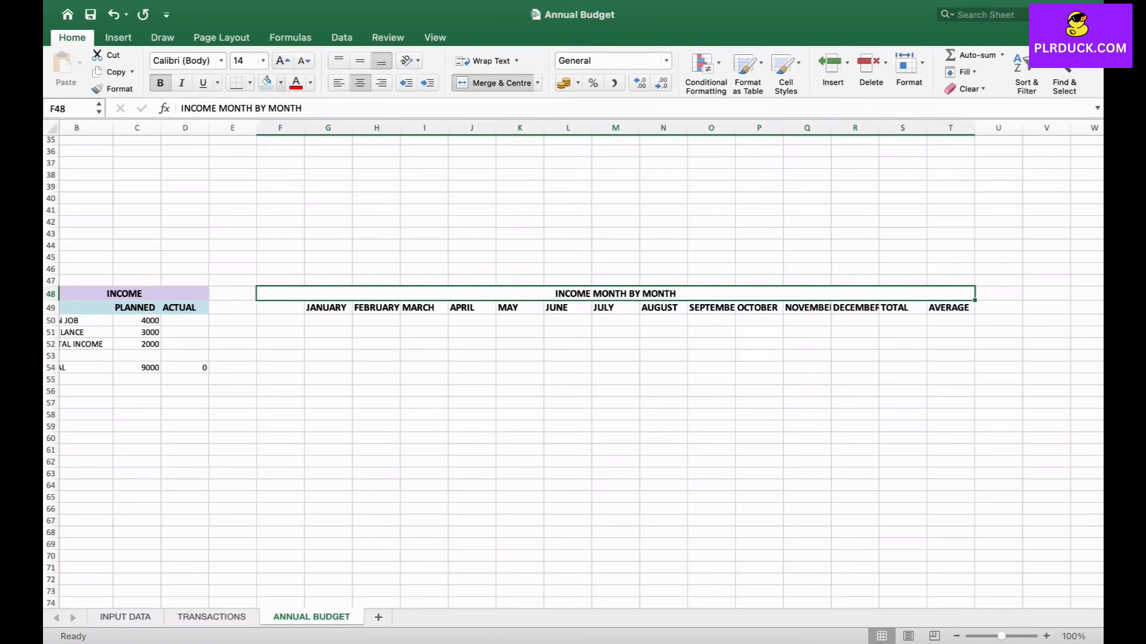
# - Fill the INCOME MONTH BY MONTH title with light purple and the heading row F49:T49 with light blue
pyautogui.click(281, 83)
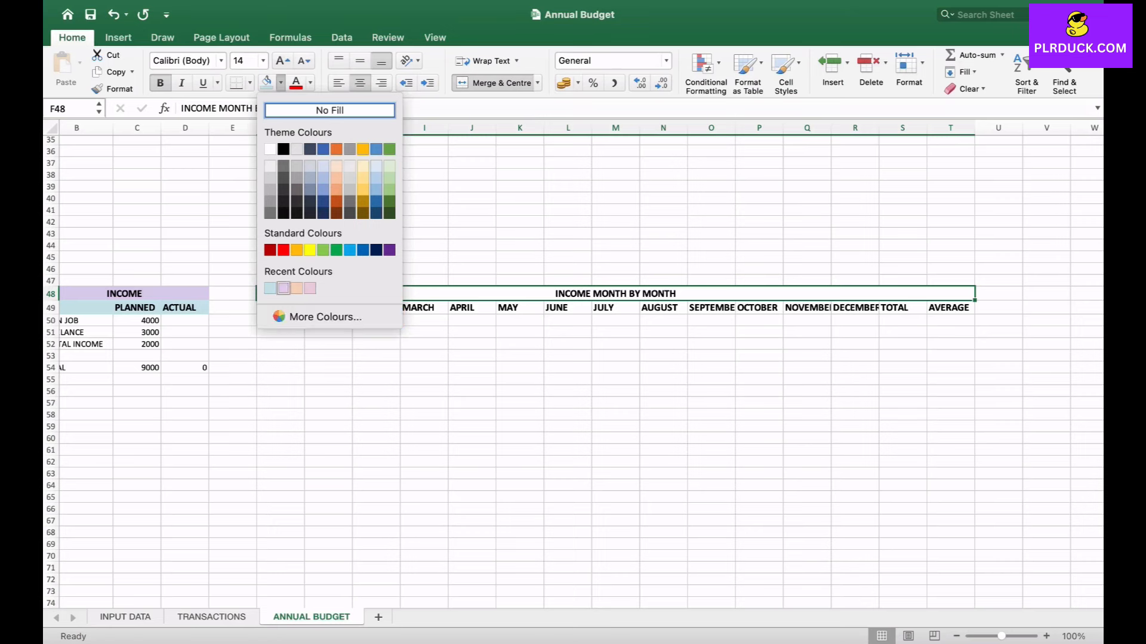
pyautogui.click(284, 288)
pyautogui.click(281, 308)
pyautogui.moveTo(281, 308); pyautogui.dragTo(951, 308)
pyautogui.click(281, 83)
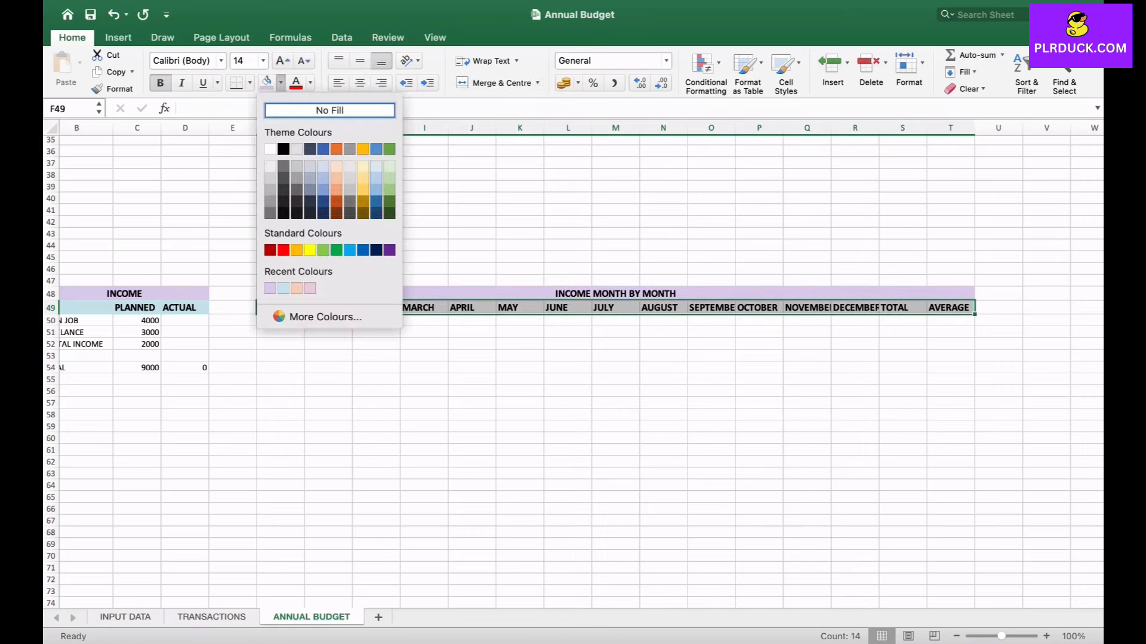
pyautogui.click(283, 288)
# - Link F50 to the first income source in the INCOME table with =B50
pyautogui.click(328, 368)
pyautogui.hscroll(-2, 328, 368)
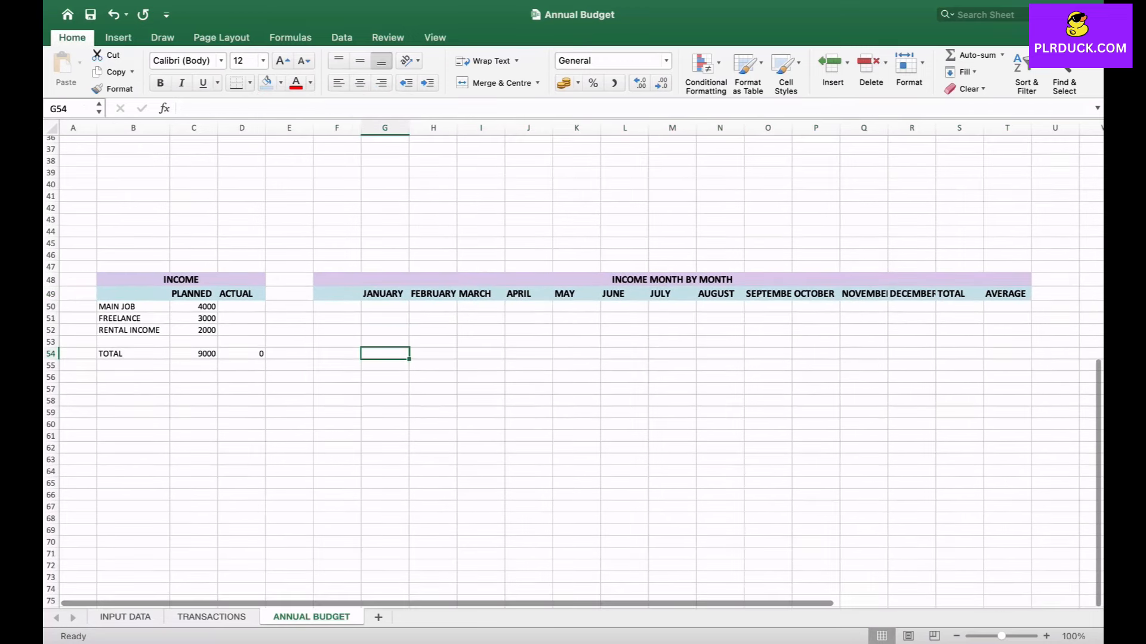
pyautogui.click(347, 309)
pyautogui.write('=')
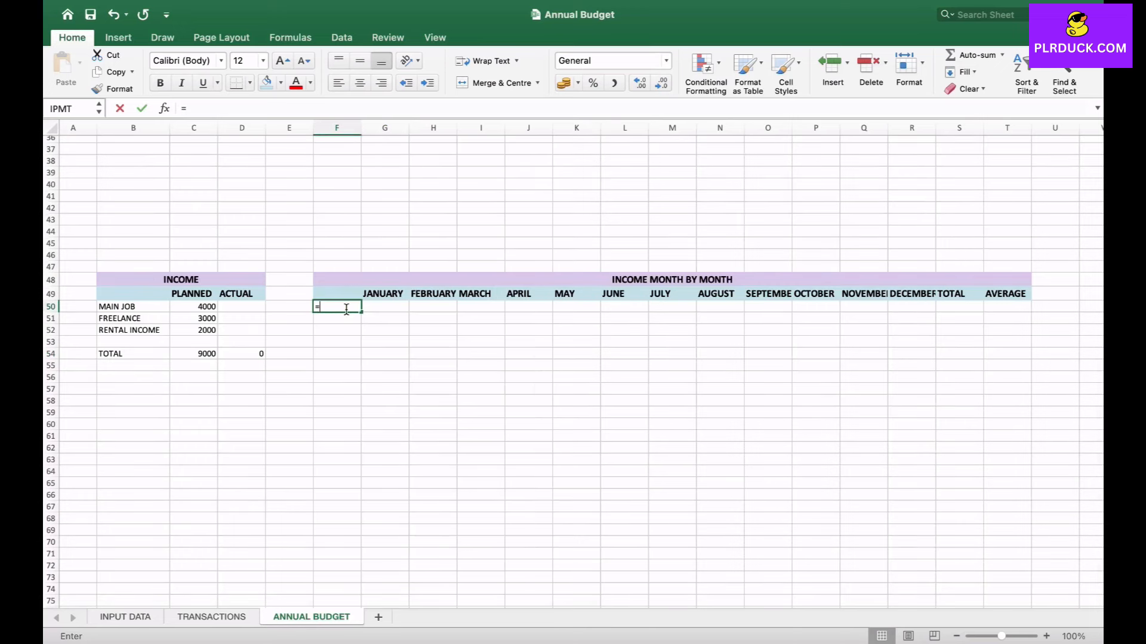
pyautogui.click(132, 307)
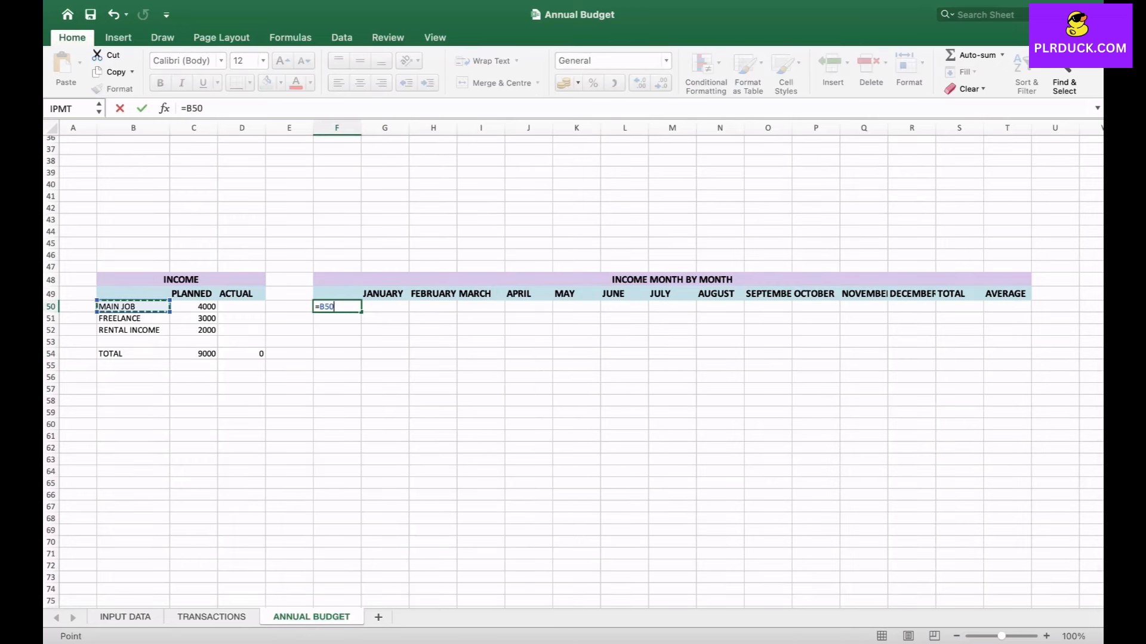
pyautogui.press('Return')
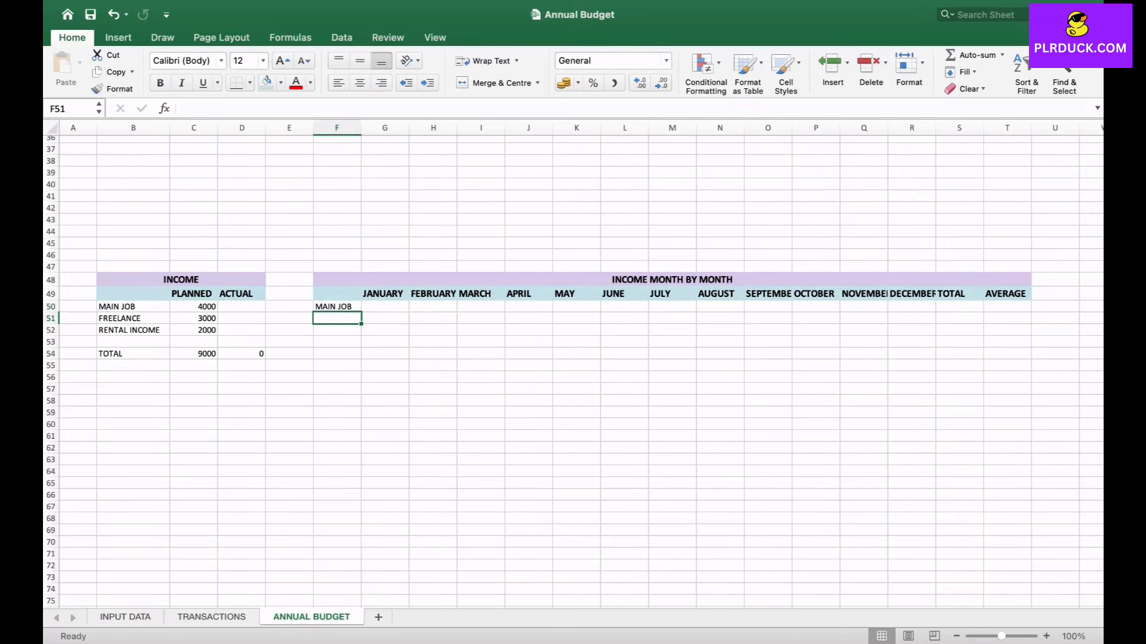
# - Widen column F and fill the F50 formula down to F52 for the remaining income sources
pyautogui.moveTo(361, 128); pyautogui.dragTo(385, 127)
pyautogui.click(349, 307)
pyautogui.moveTo(386, 311); pyautogui.dragTo(385, 335)
# - Enter the label TOTAL in F54 below the monthly income sources
pyautogui.click(349, 354)
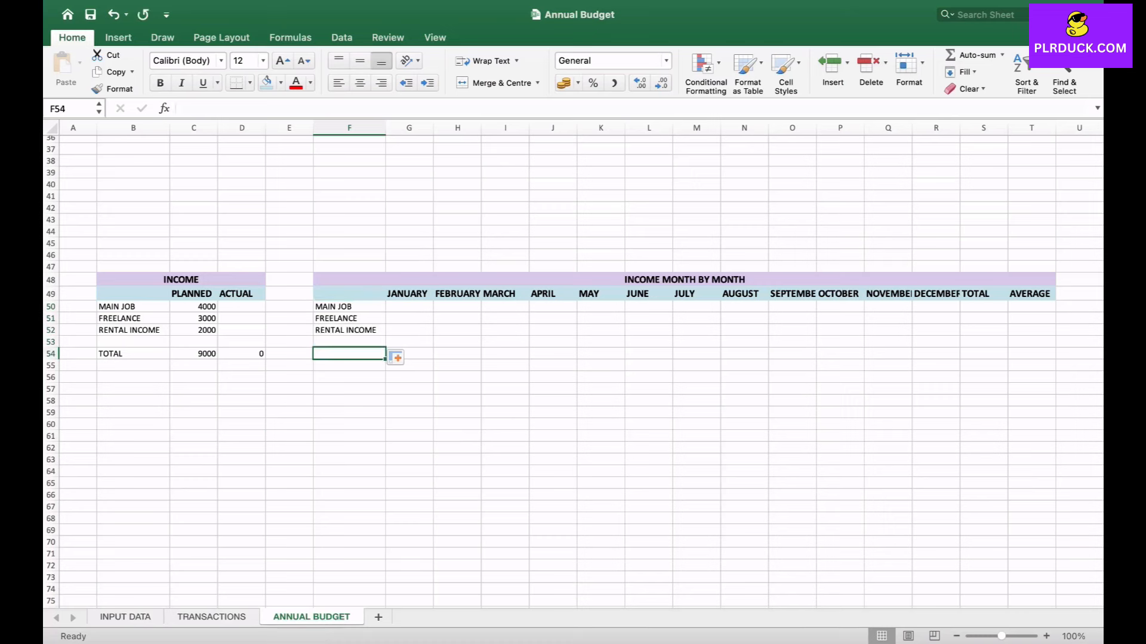
pyautogui.write('TOTAL')
pyautogui.click(458, 377)
# - Start an =IFERROR(SUMIFS( formula in G50 with TRANSACTIONS!F8:F17 as the sum range
pyautogui.click(409, 307)
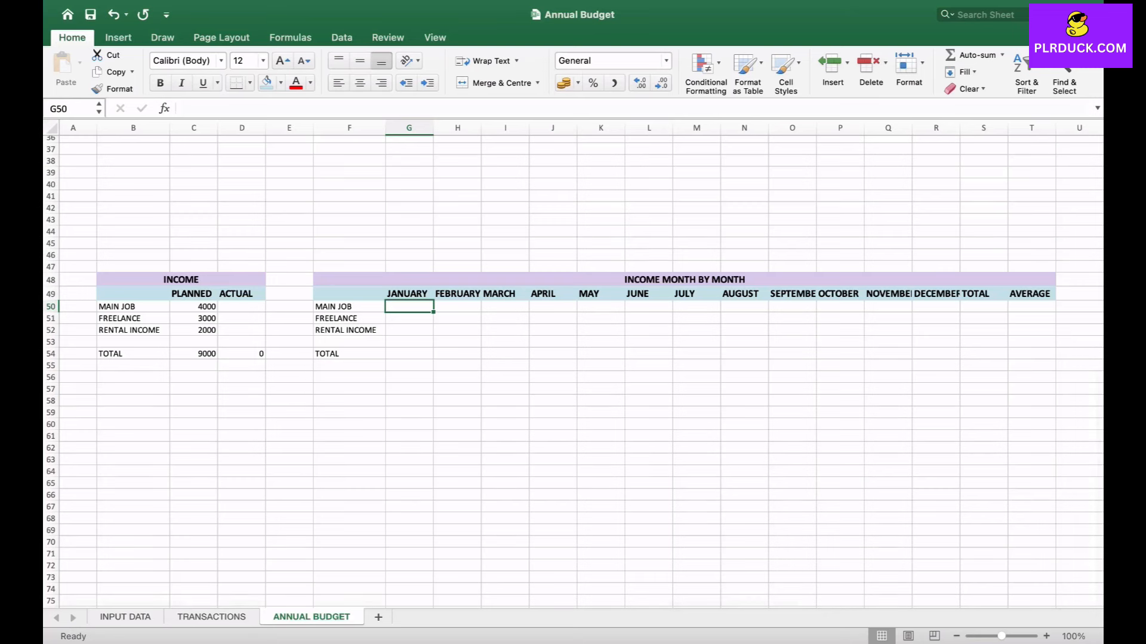
pyautogui.write('=IFERROR')
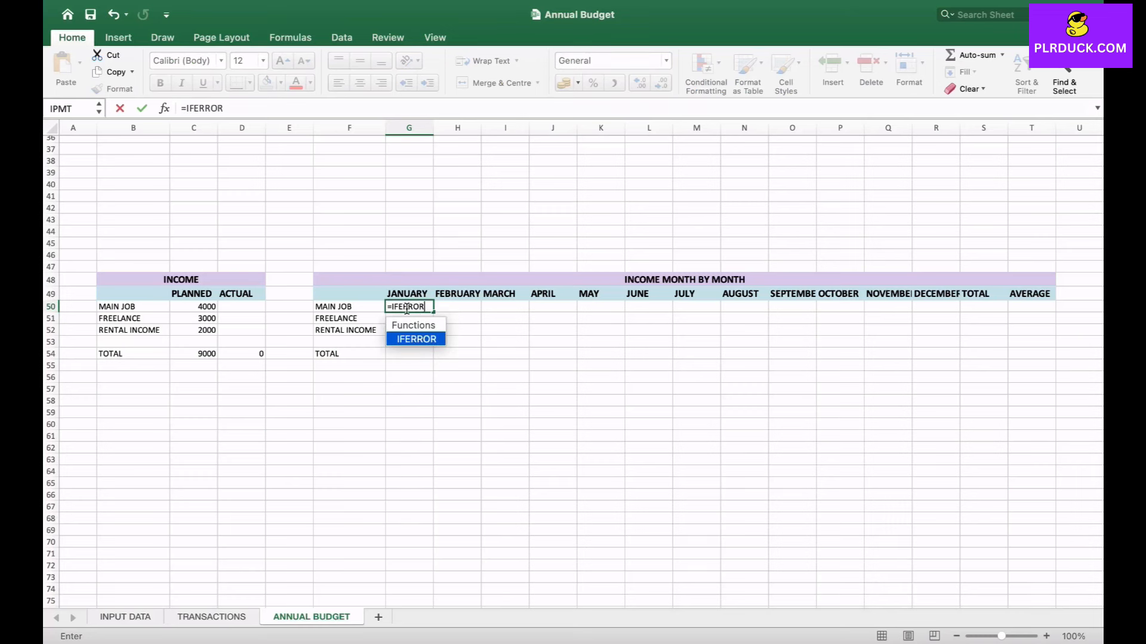
pyautogui.write('(SUMIFS')
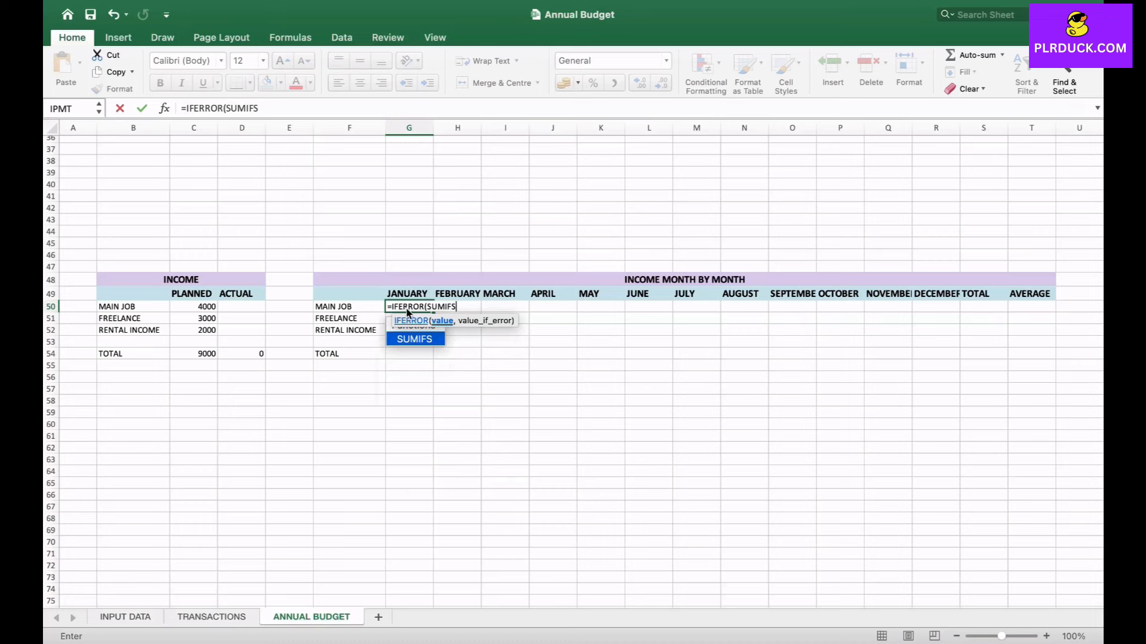
pyautogui.write('(')
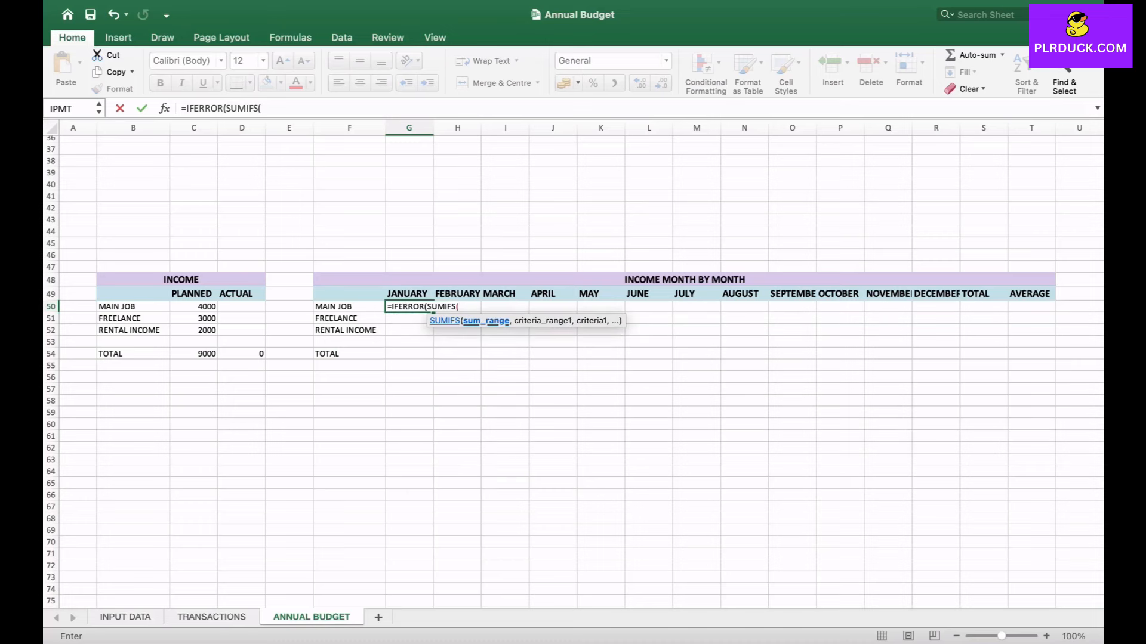
pyautogui.click(211, 617)
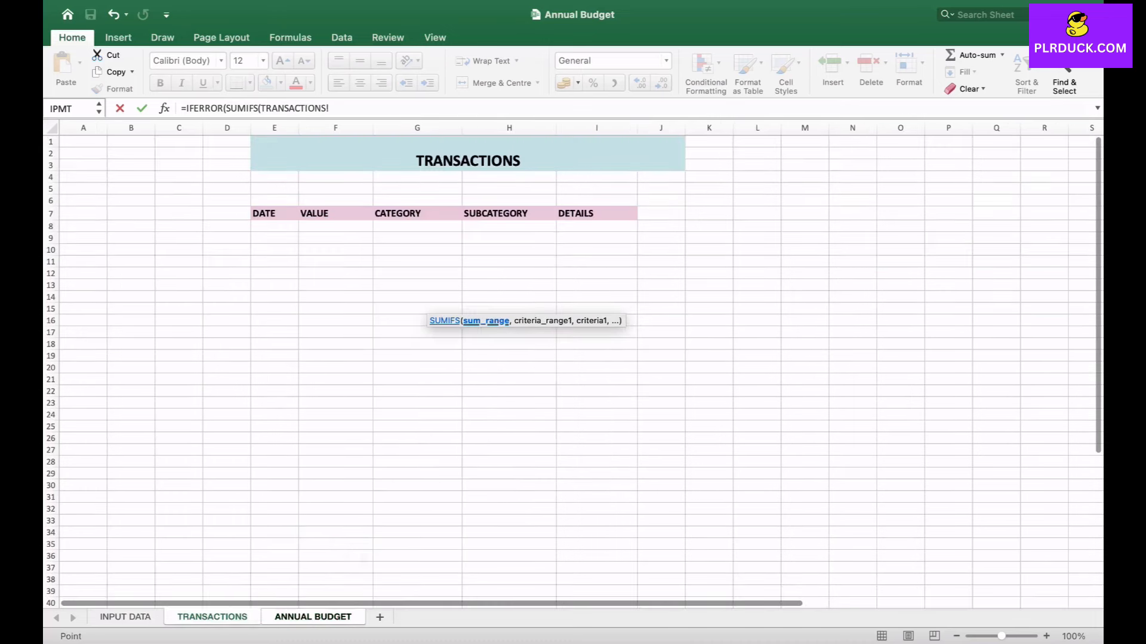
pyautogui.moveTo(334, 226); pyautogui.dragTo(361, 334)
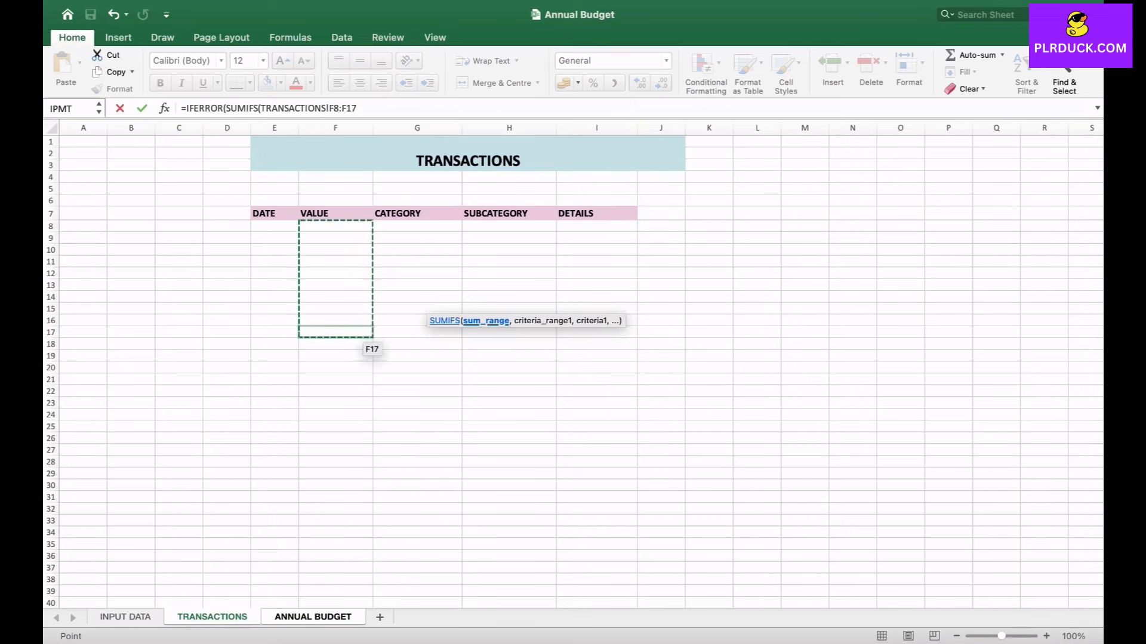
# - Add the first SUMIFS condition: TRANSACTIONS!E8:E17 with criterion "<="&(EOMONTH('ANNUAL BUDGET'!G49,0))
pyautogui.write(',')
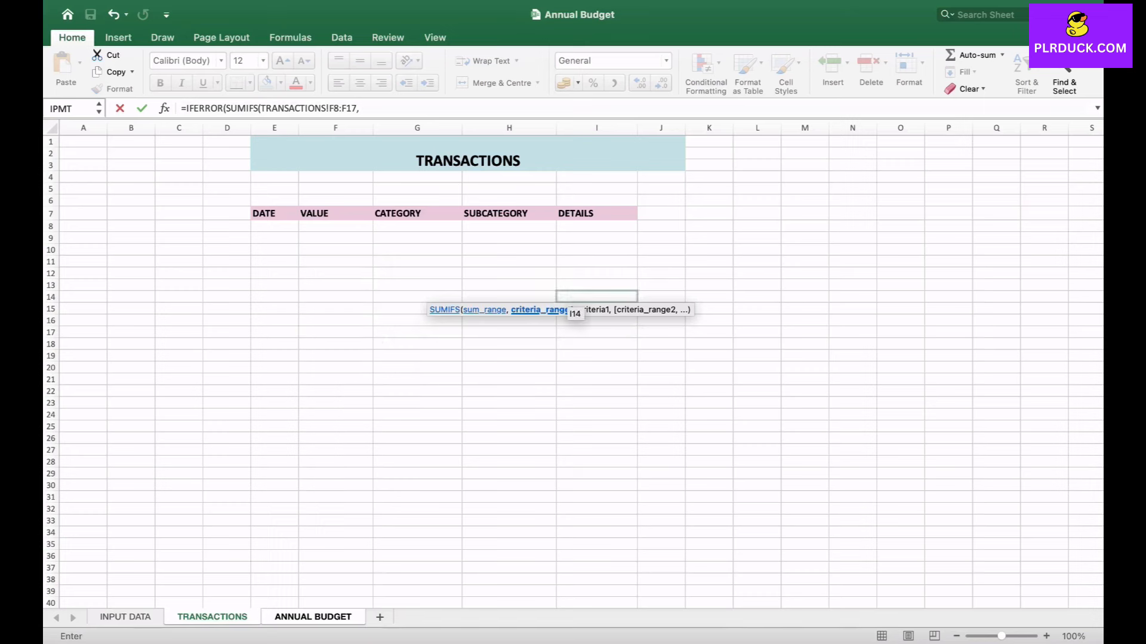
pyautogui.moveTo(280, 228); pyautogui.dragTo(292, 335)
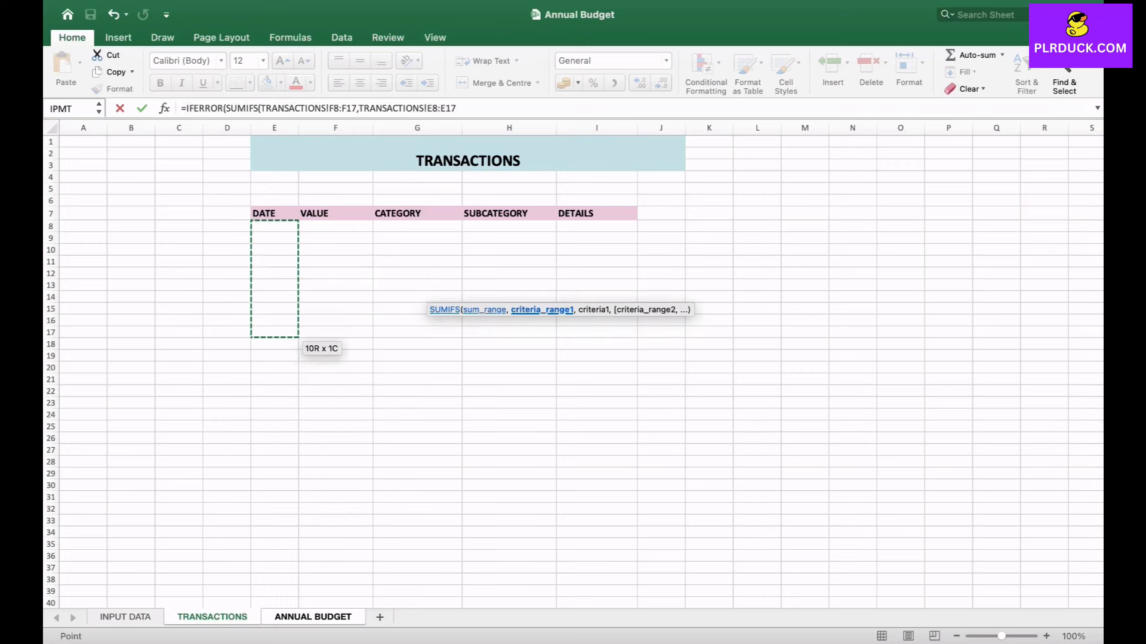
pyautogui.write(',"<=')
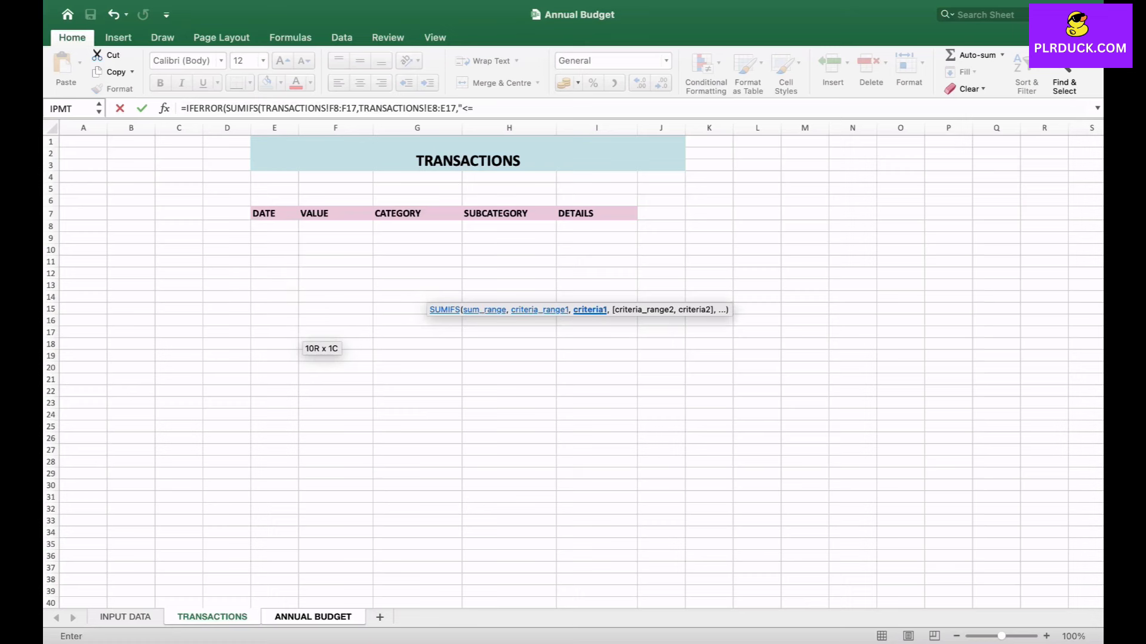
pyautogui.write('"&(EOMONTH')
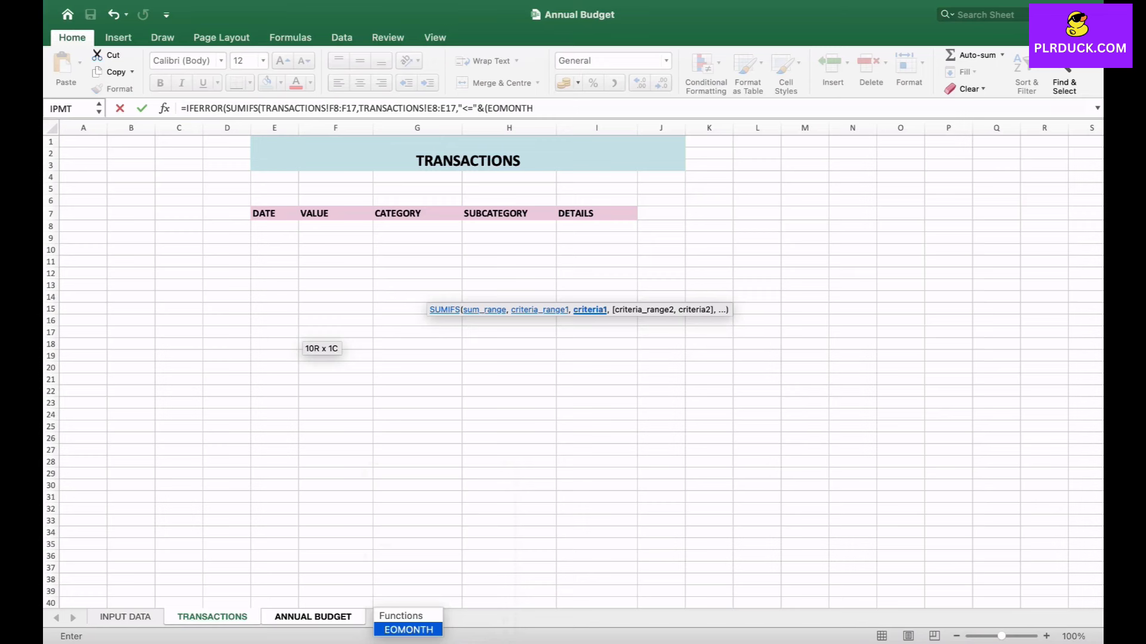
pyautogui.write('(')
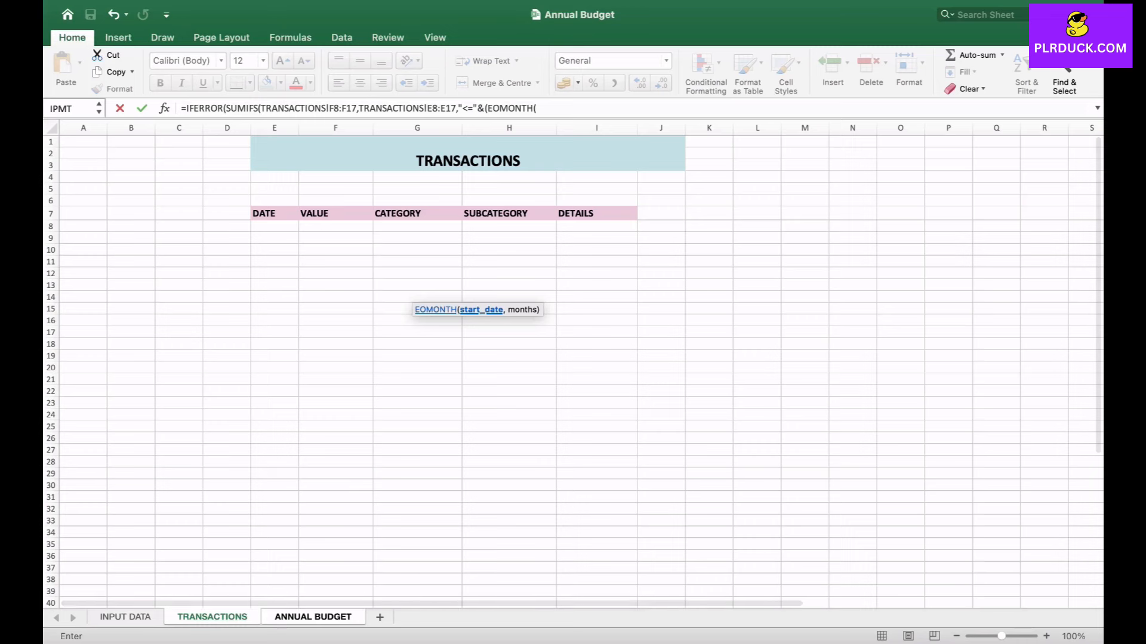
pyautogui.click(312, 617)
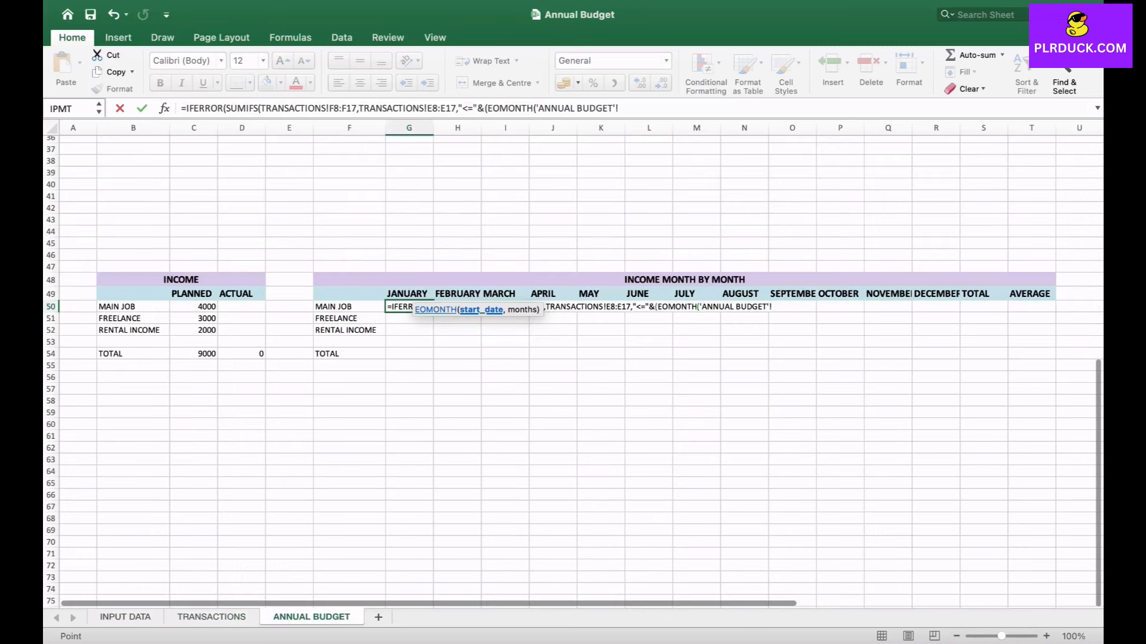
pyautogui.click(409, 294)
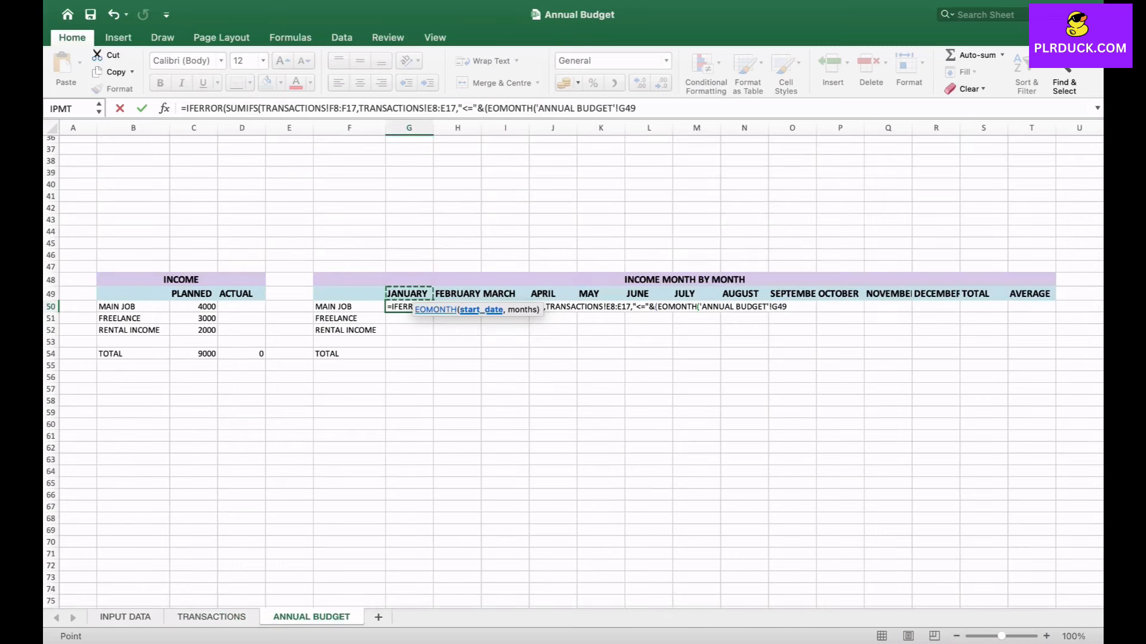
pyautogui.write(',')
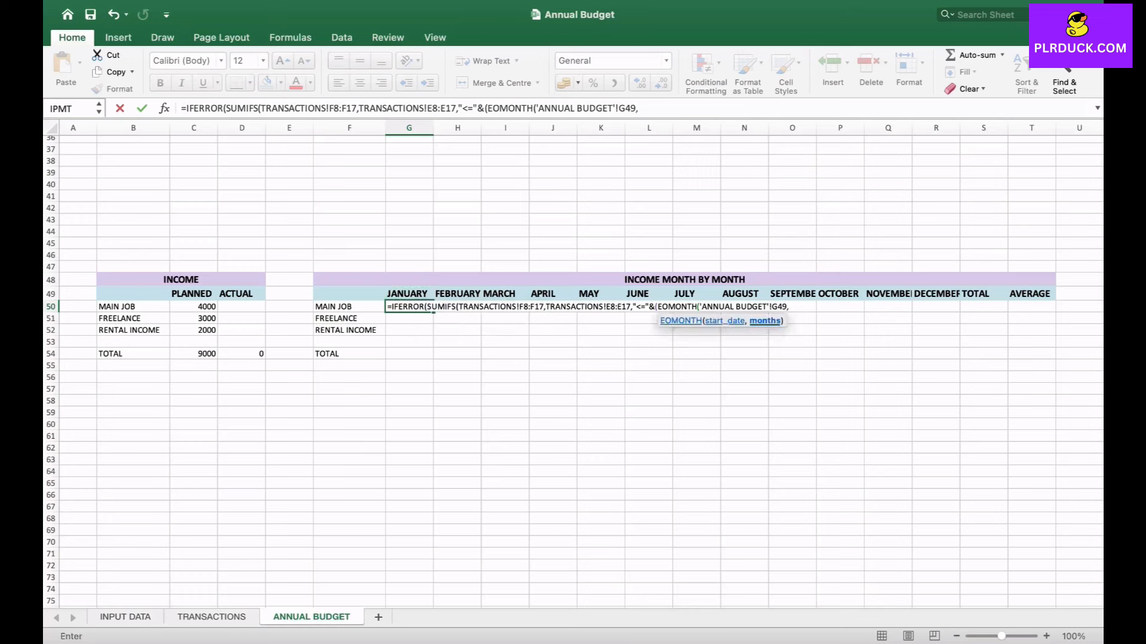
pyautogui.write('0))')
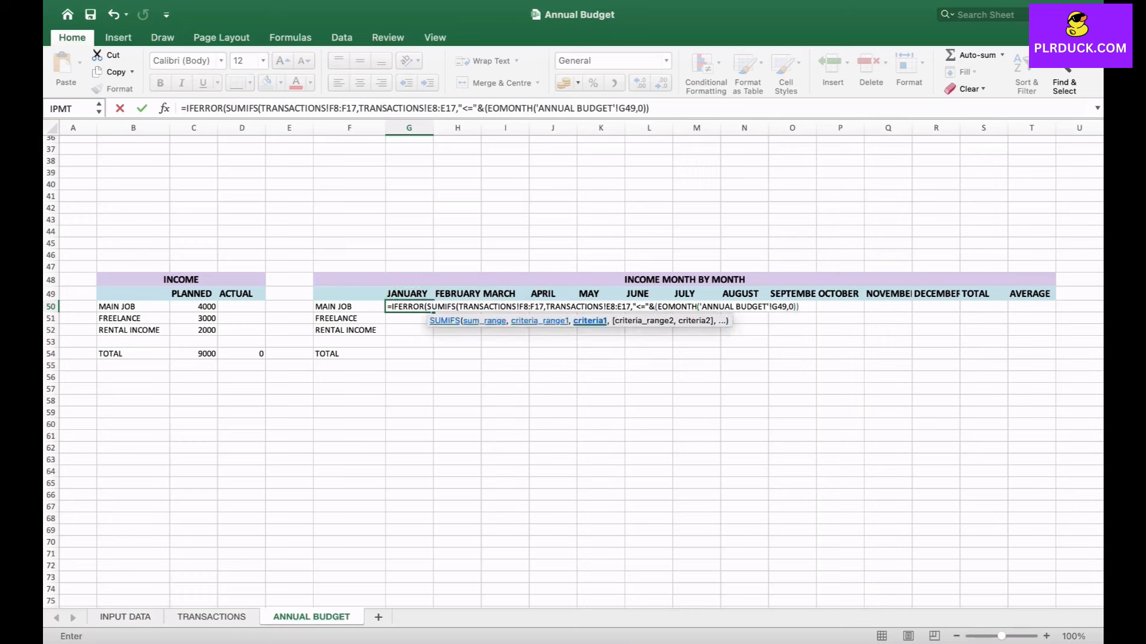
# - Add the second SUMIFS condition: TRANSACTIONS!E8:E17 with criterion ">="&'ANNUAL BUDGET'!G49
pyautogui.write(',')
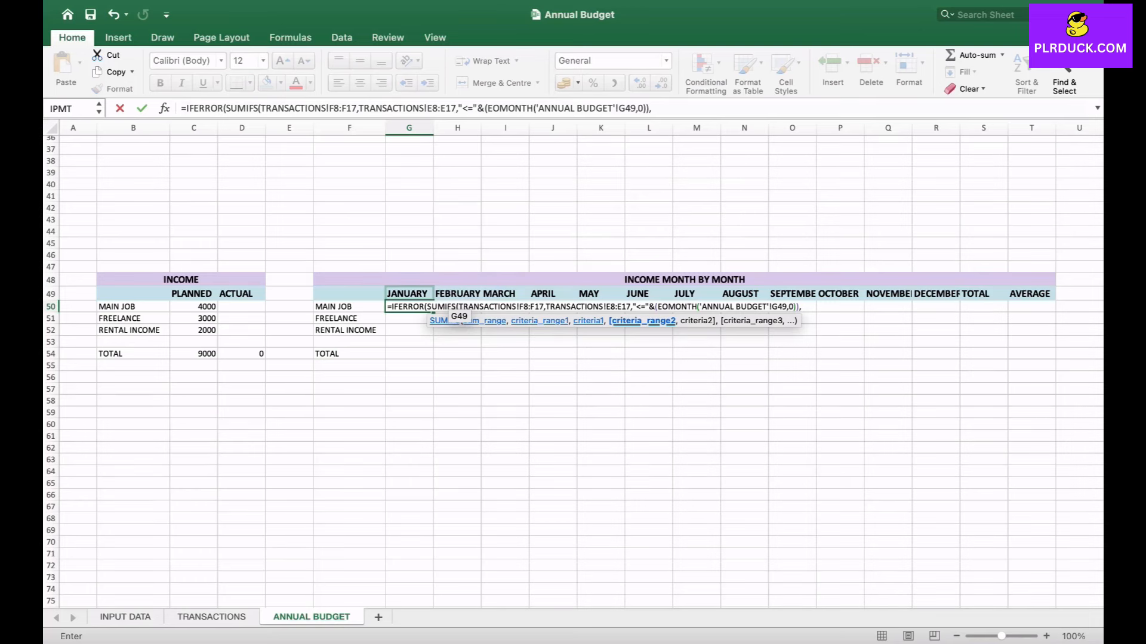
pyautogui.click(212, 618)
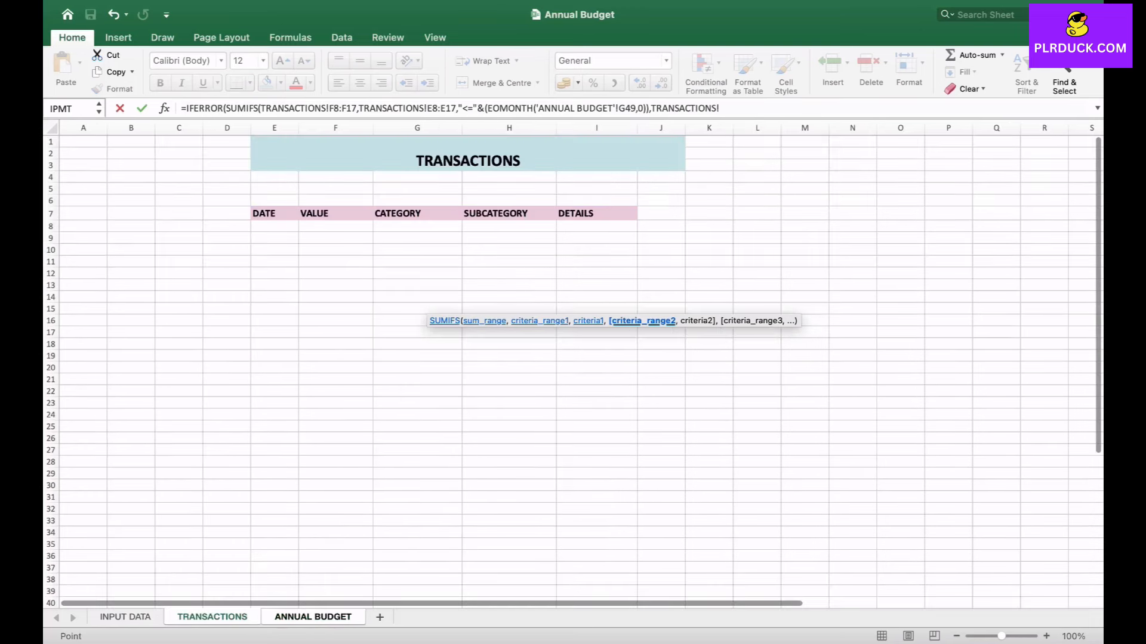
pyautogui.moveTo(274, 227); pyautogui.dragTo(274, 335)
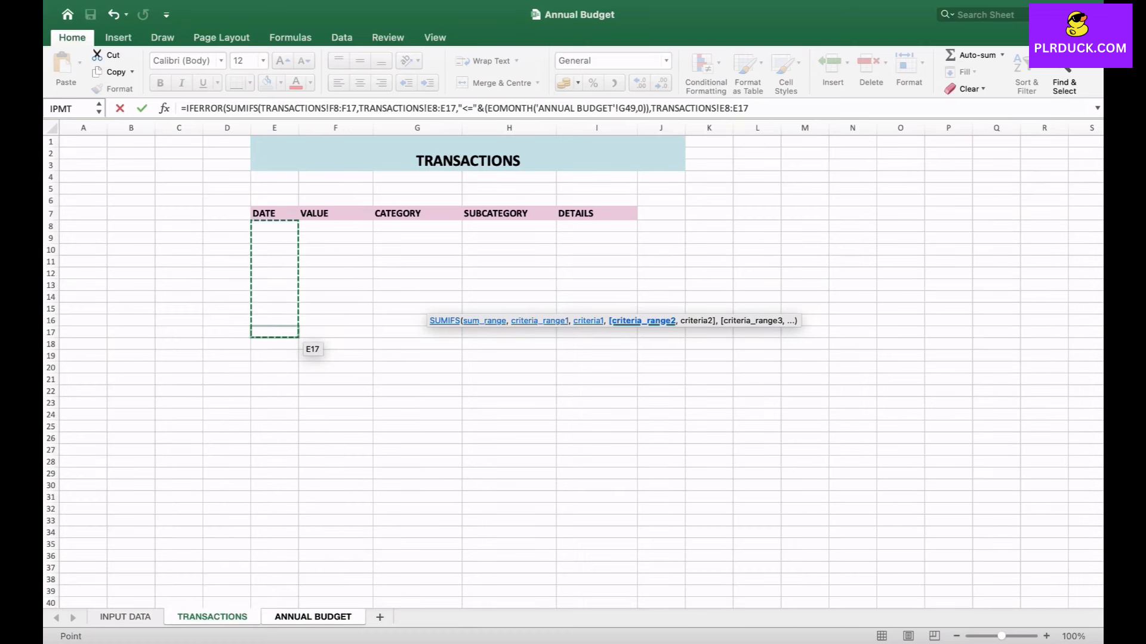
pyautogui.write(',')
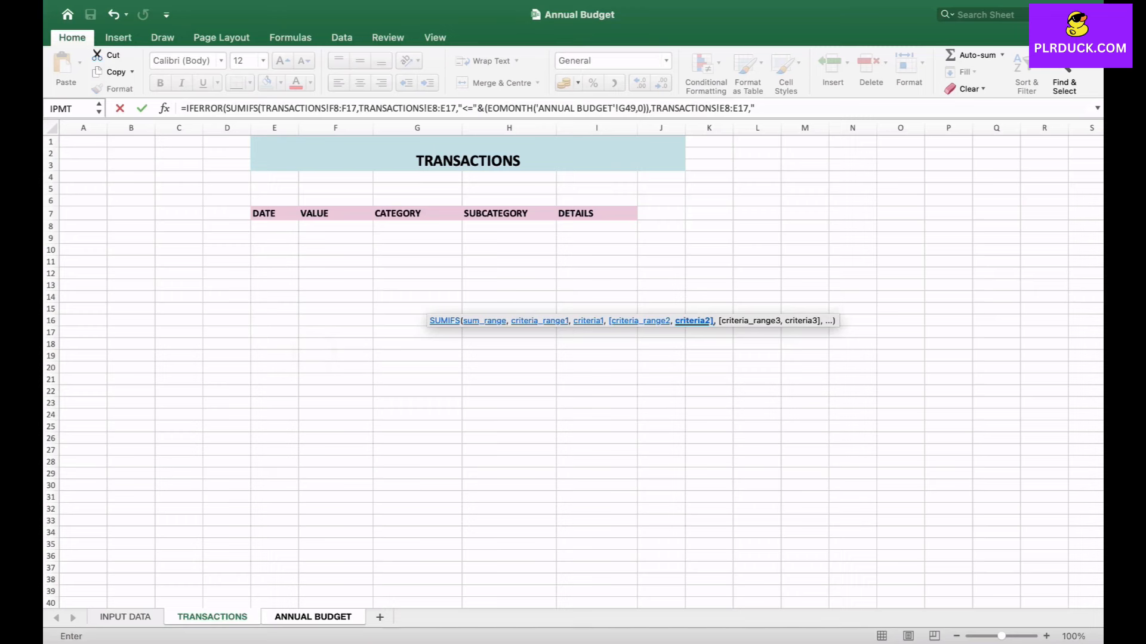
pyautogui.write('">="&')
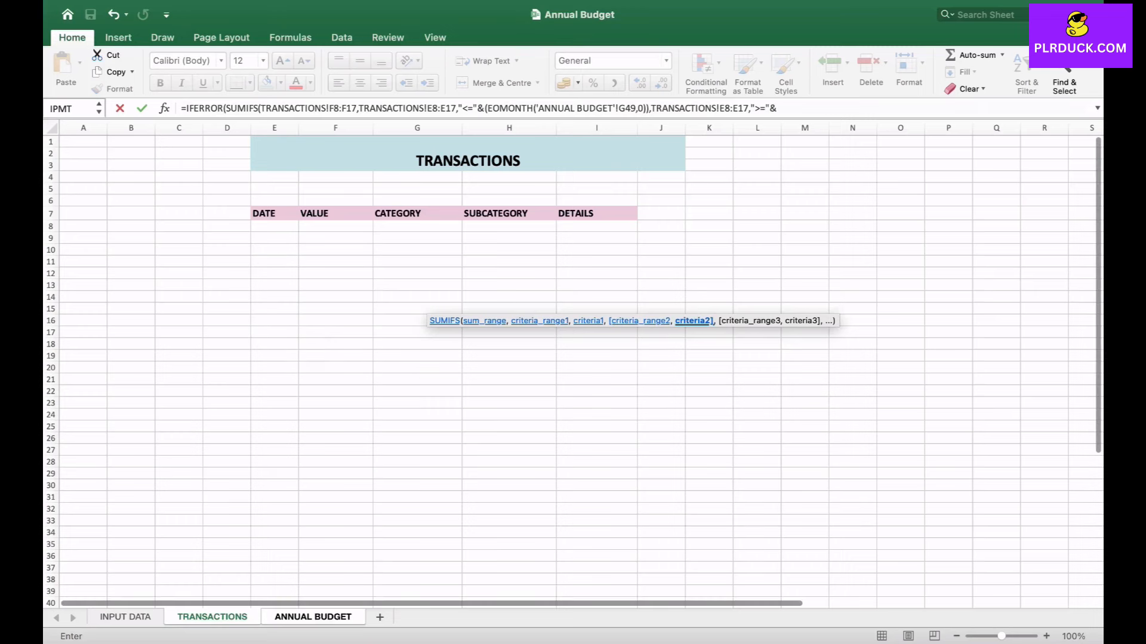
pyautogui.click(313, 617)
pyautogui.click(409, 293)
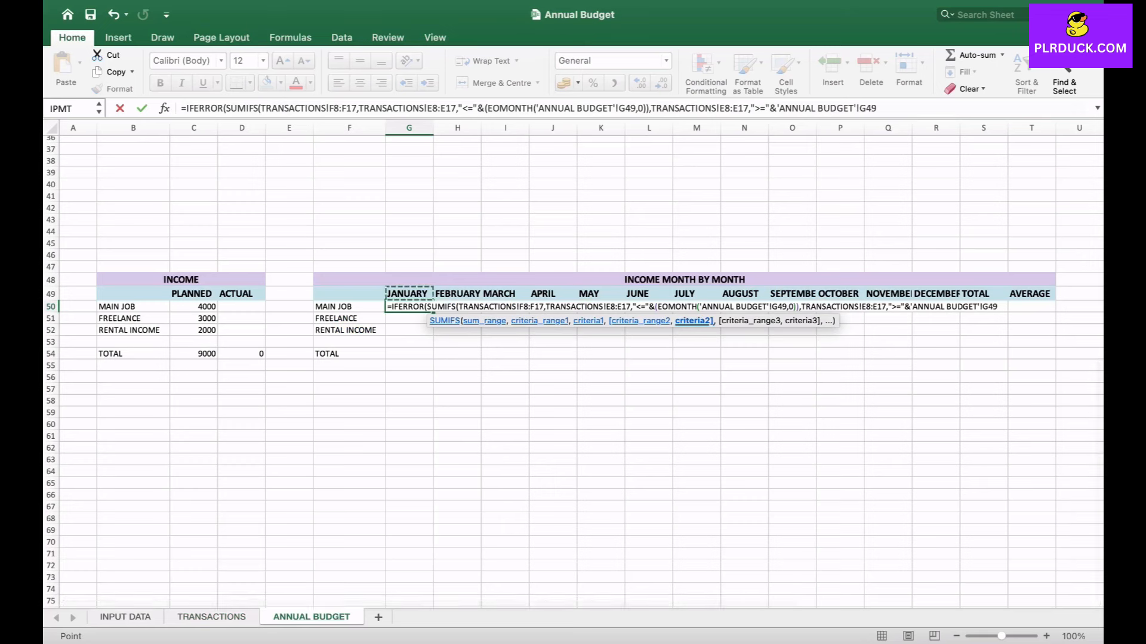
# - Add the third SUMIFS condition in G50: TRANSACTIONS!H8:H17 with criterion "="&'ANNUAL BUDGET'!F50
pyautogui.write(',')
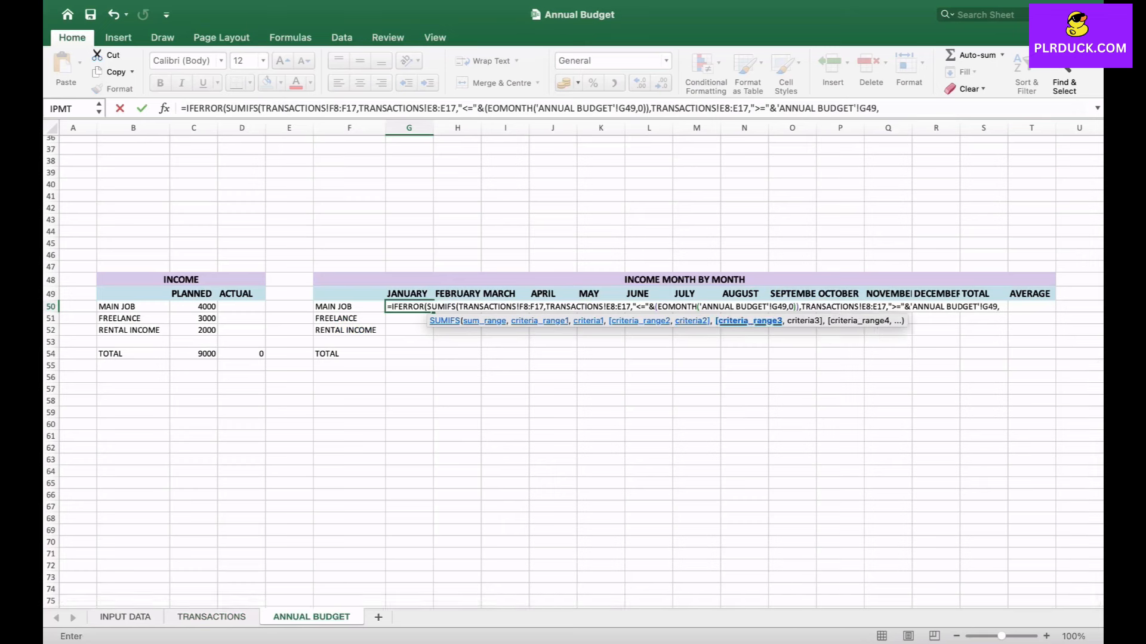
pyautogui.click(418, 299)
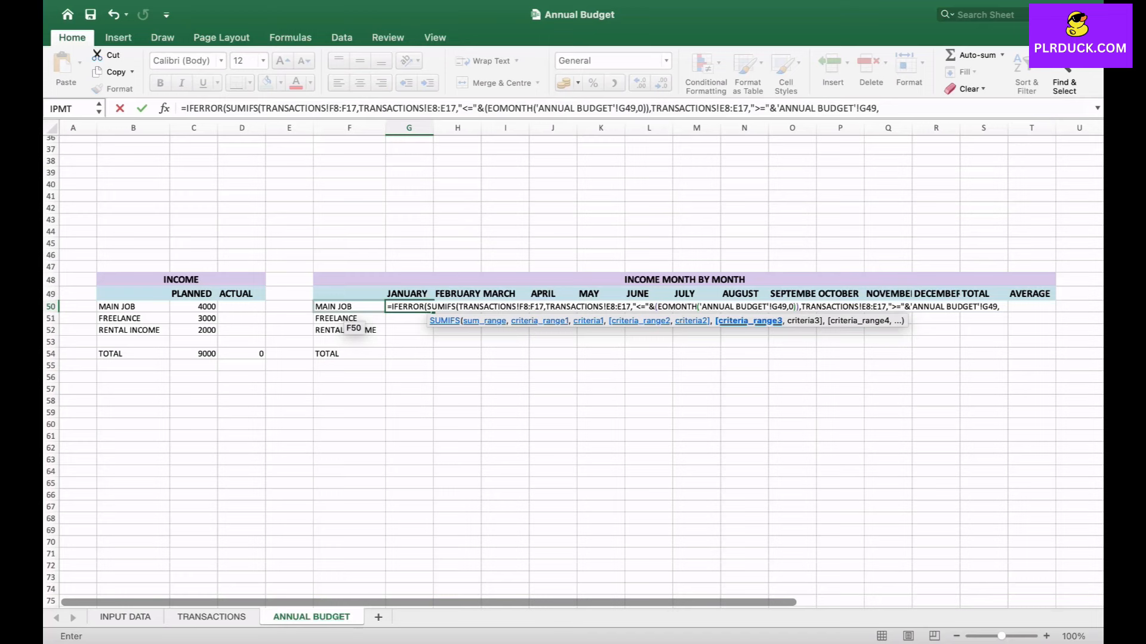
pyautogui.click(211, 617)
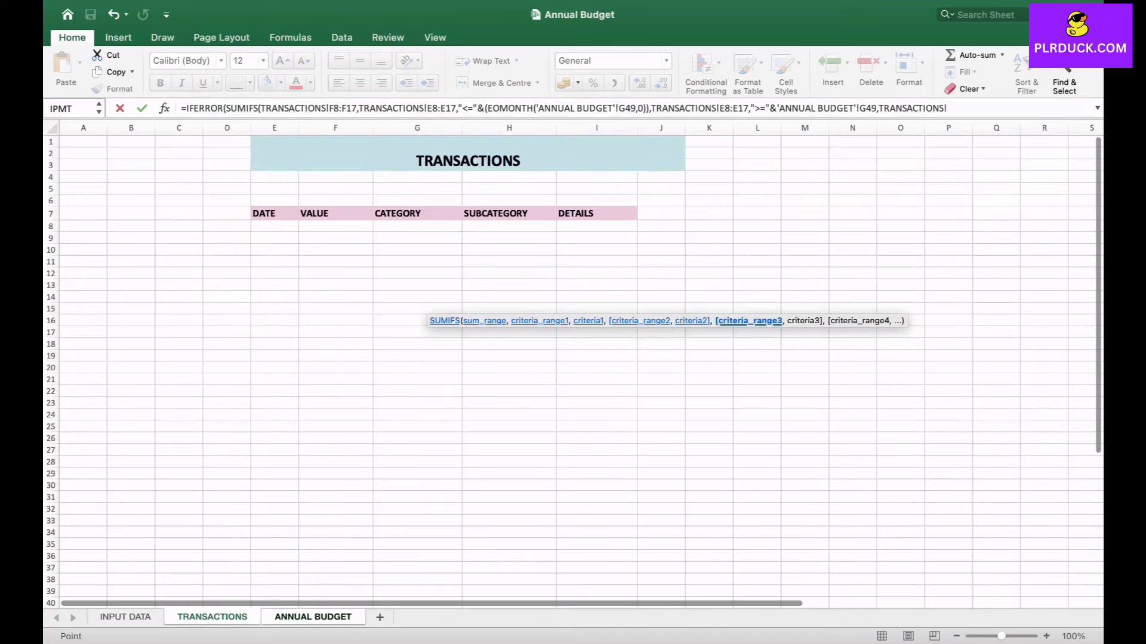
pyautogui.moveTo(509, 227); pyautogui.dragTo(540, 334)
pyautogui.write(',')
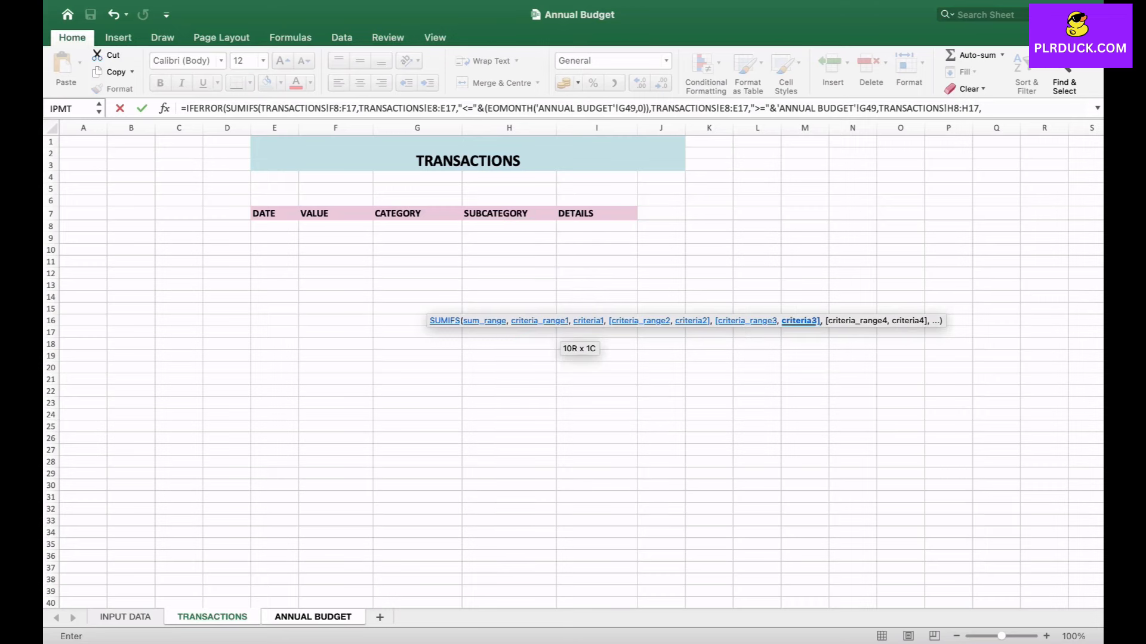
pyautogui.write('"="&')
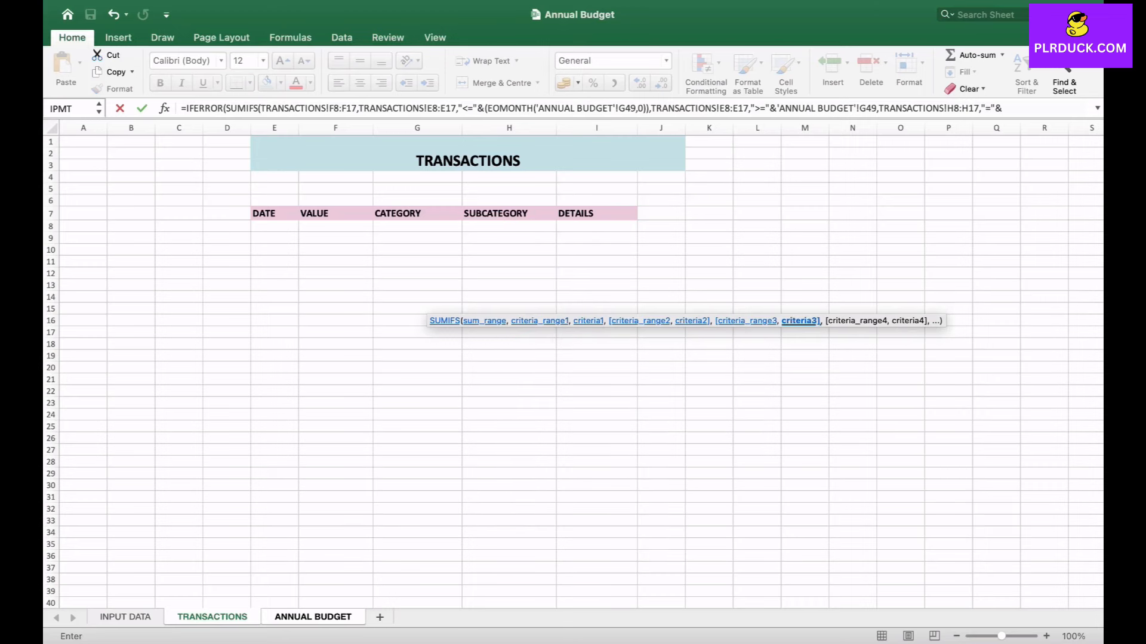
pyautogui.click(313, 617)
pyautogui.click(349, 307)
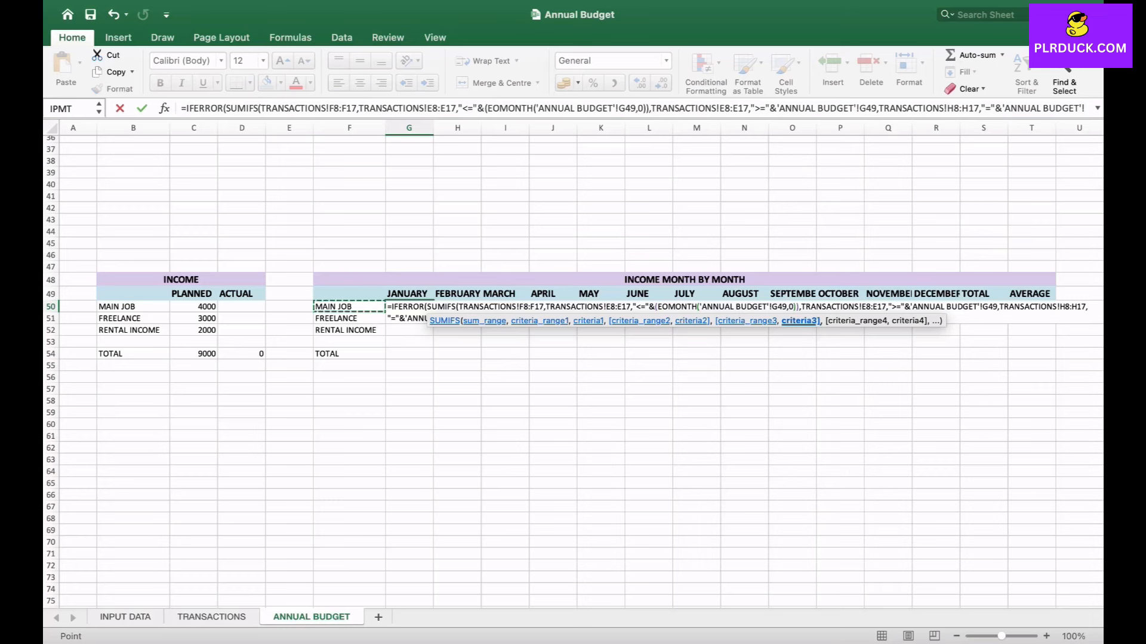
# - Close the SUMIFS, set 0 as the IFERROR fallback value, and enter the formula in G50
pyautogui.write(')')
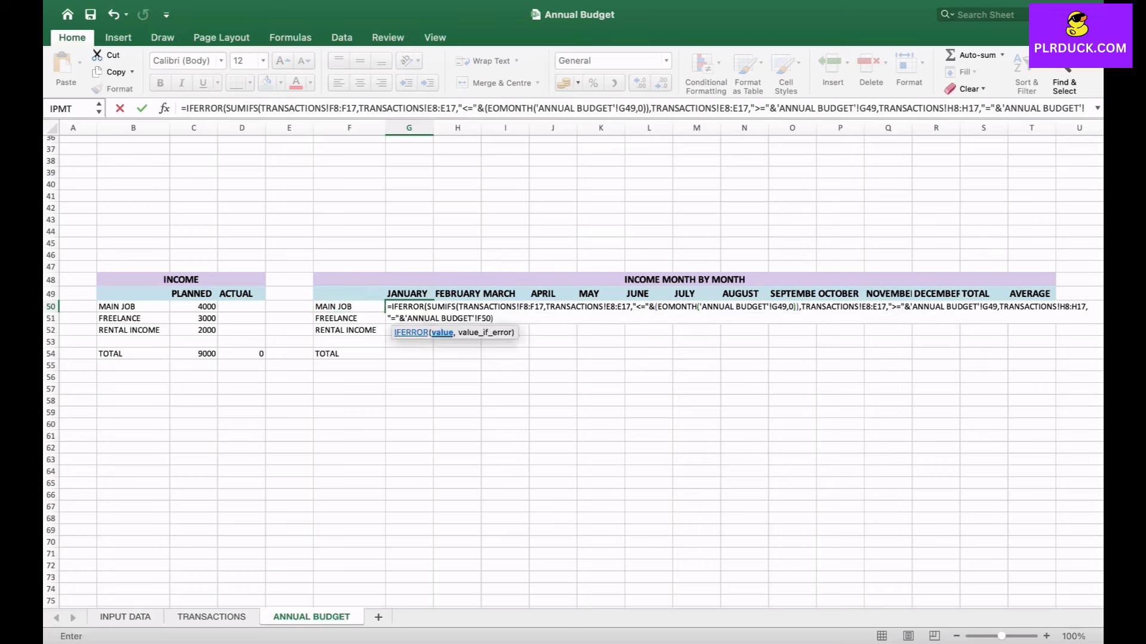
pyautogui.write(',0')
pyautogui.moveTo(434, 307); pyautogui.dragTo(435, 343)
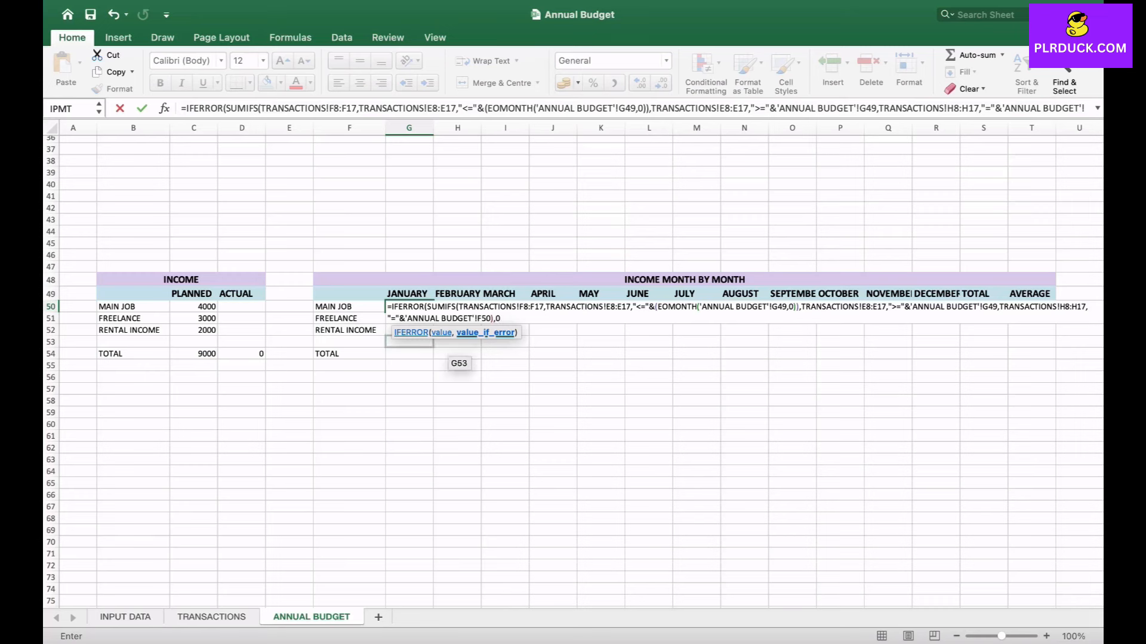
pyautogui.write('0)')
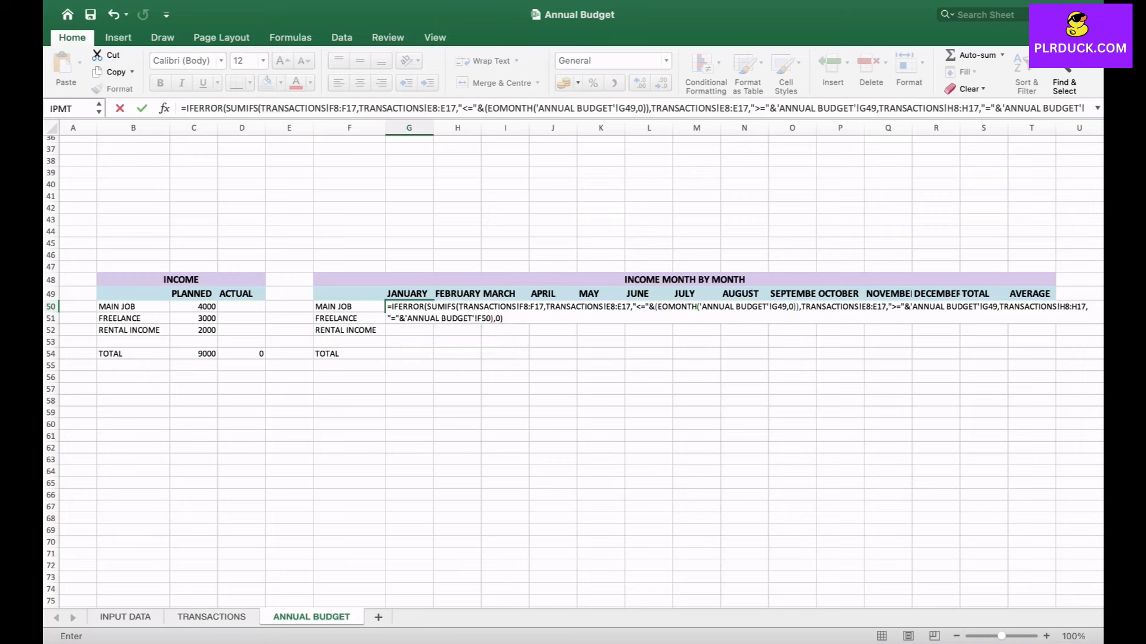
pyautogui.press('Return')
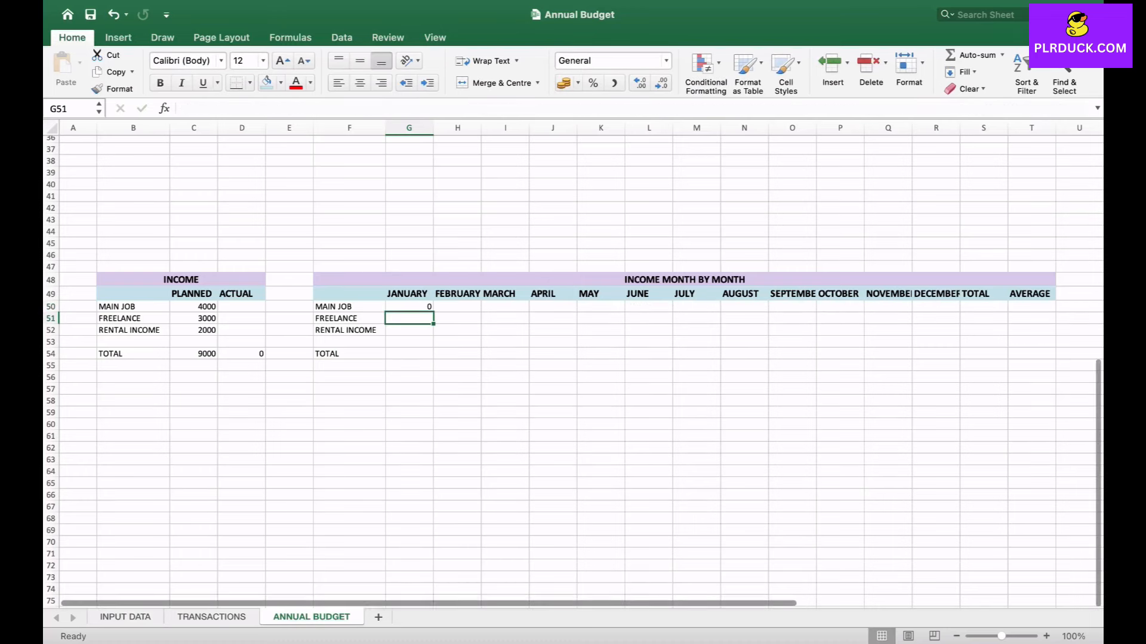
pyautogui.click(211, 617)
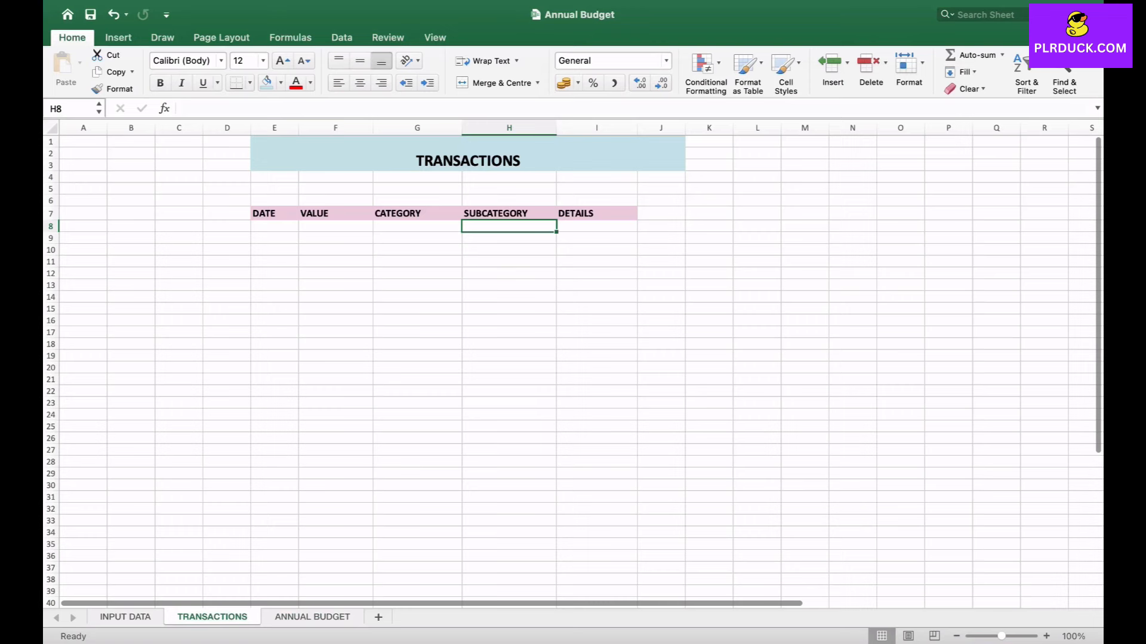
pyautogui.click(312, 617)
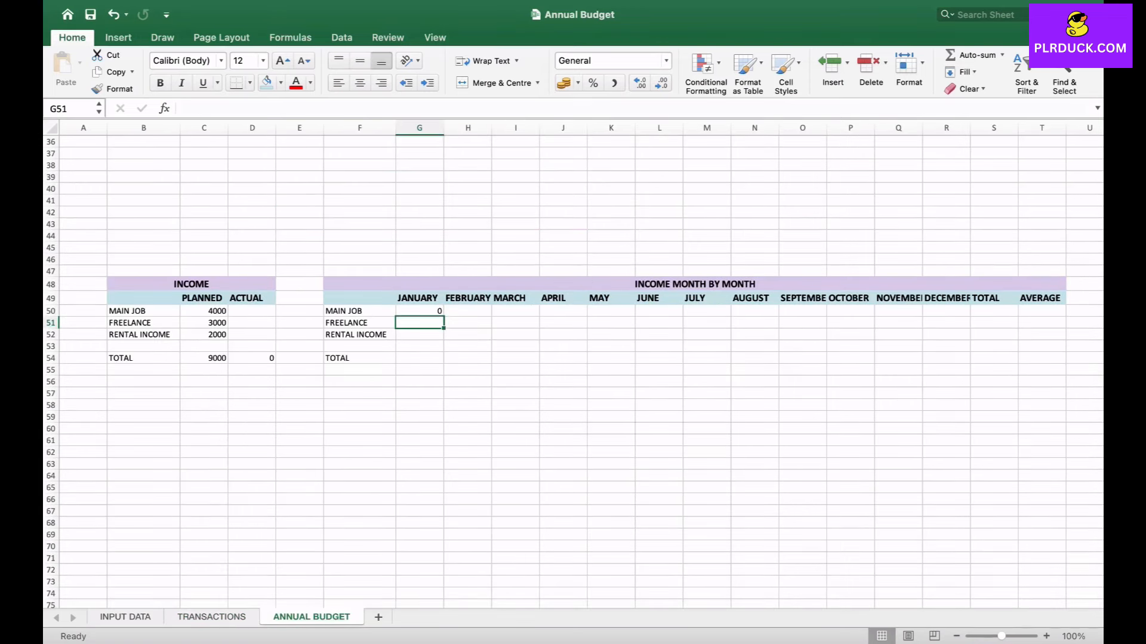
# - Edit the G50 formula to make its sum range absolute as TRANSACTIONS!$F$8:$F$17
pyautogui.click(420, 311)
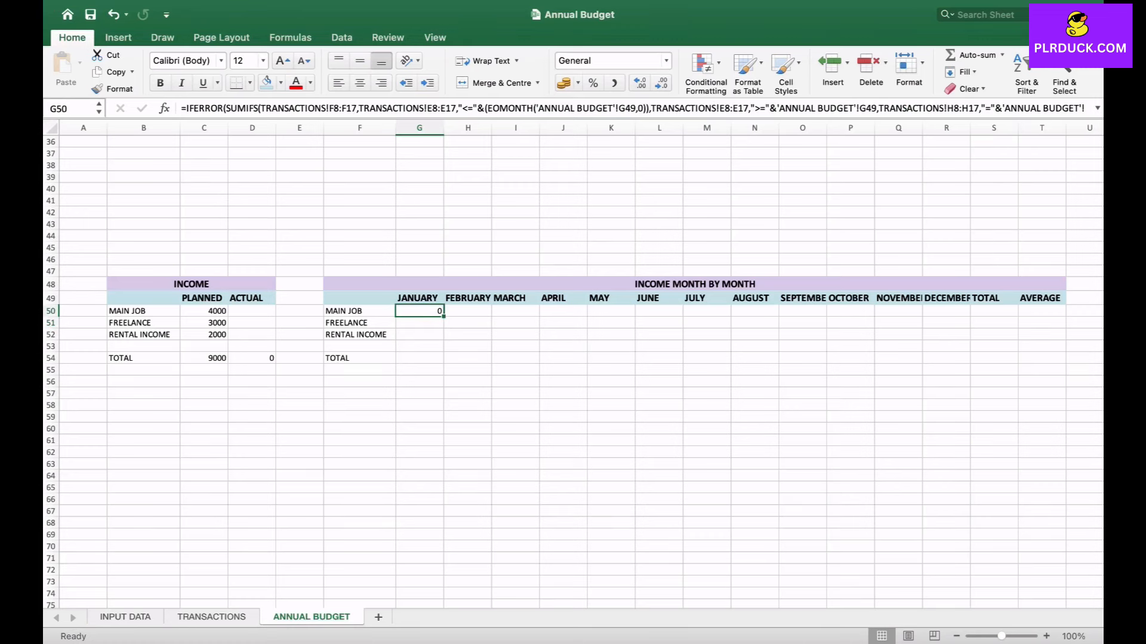
pyautogui.click(329, 109)
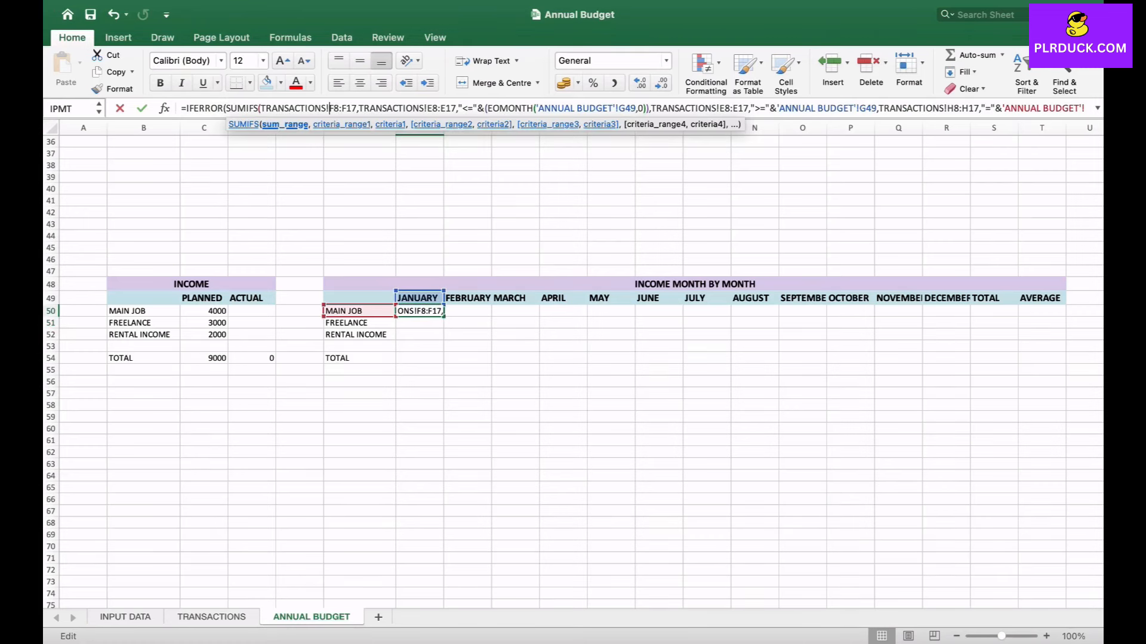
pyautogui.write('$')
pyautogui.press('Right')
pyautogui.write('$')
pyautogui.press('Right')
pyautogui.press('Right')
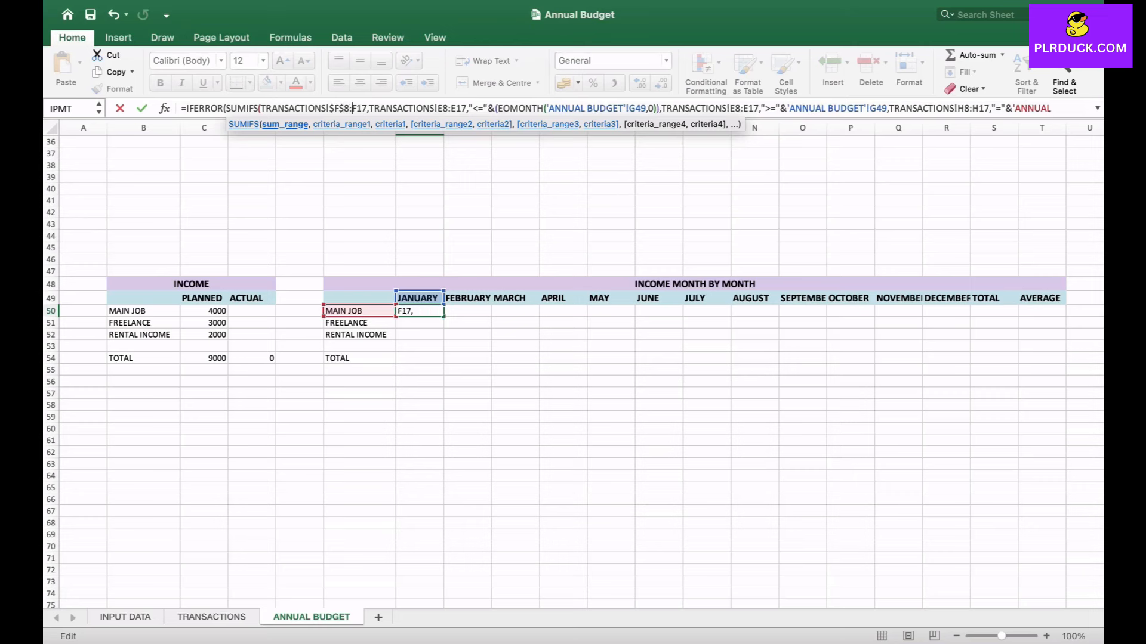
pyautogui.write('$')
pyautogui.press('Right')
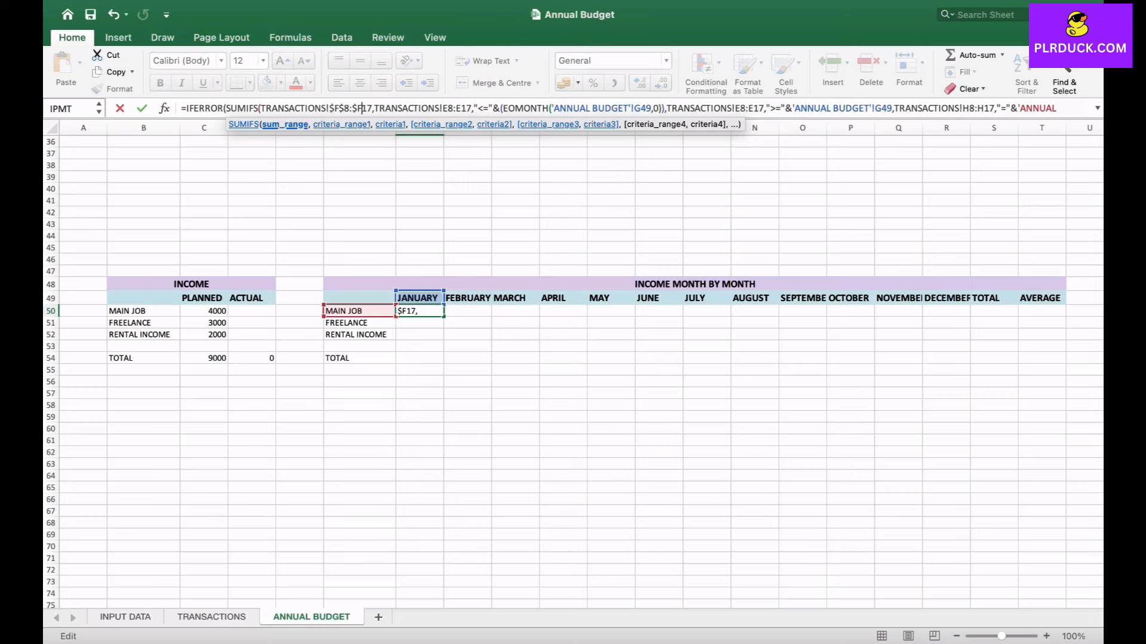
pyautogui.write('$')
# - Make the first criteria range in the G50 formula absolute as TRANSACTIONS!$E$8:$E$17
pyautogui.press('Right')
pyautogui.press('Right')
pyautogui.press('Right')
pyautogui.press('Right')
pyautogui.press('Right')
pyautogui.press('Right')
pyautogui.press('Right')
pyautogui.press('Right')
pyautogui.press('Right')
pyautogui.press('Right')
pyautogui.press('Right')
pyautogui.press('Right')
pyautogui.press('Right')
pyautogui.press('Right')
pyautogui.press('Right')
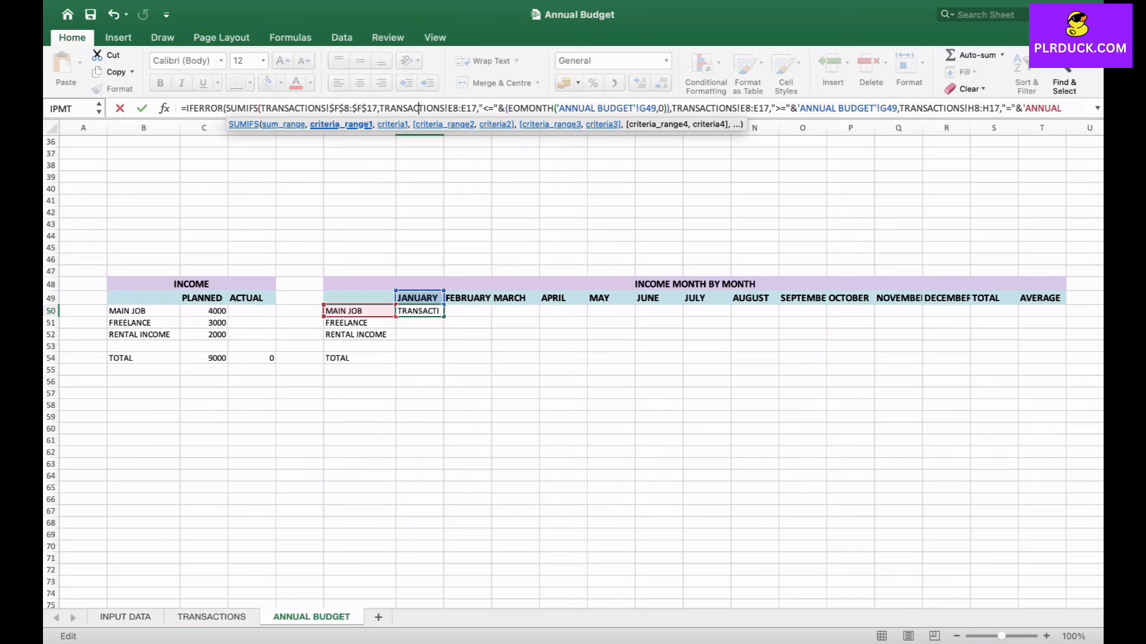
pyautogui.press('Right')
pyautogui.write('$')
pyautogui.press('Right')
pyautogui.write('$')
pyautogui.press('Right')
pyautogui.press('Right')
pyautogui.write('$')
pyautogui.press('Right')
pyautogui.write('$')
# - Lock the row of the month reference inside EOMONTH so it reads 'ANNUAL BUDGET'!G$49
pyautogui.press('Right')
pyautogui.press('Right')
pyautogui.press('Right')
pyautogui.press('Right')
pyautogui.press('Right')
pyautogui.press('Right')
pyautogui.press('Right')
pyautogui.press('Right')
pyautogui.press('Right')
pyautogui.press('Right')
pyautogui.press('Right')
pyautogui.press('Right')
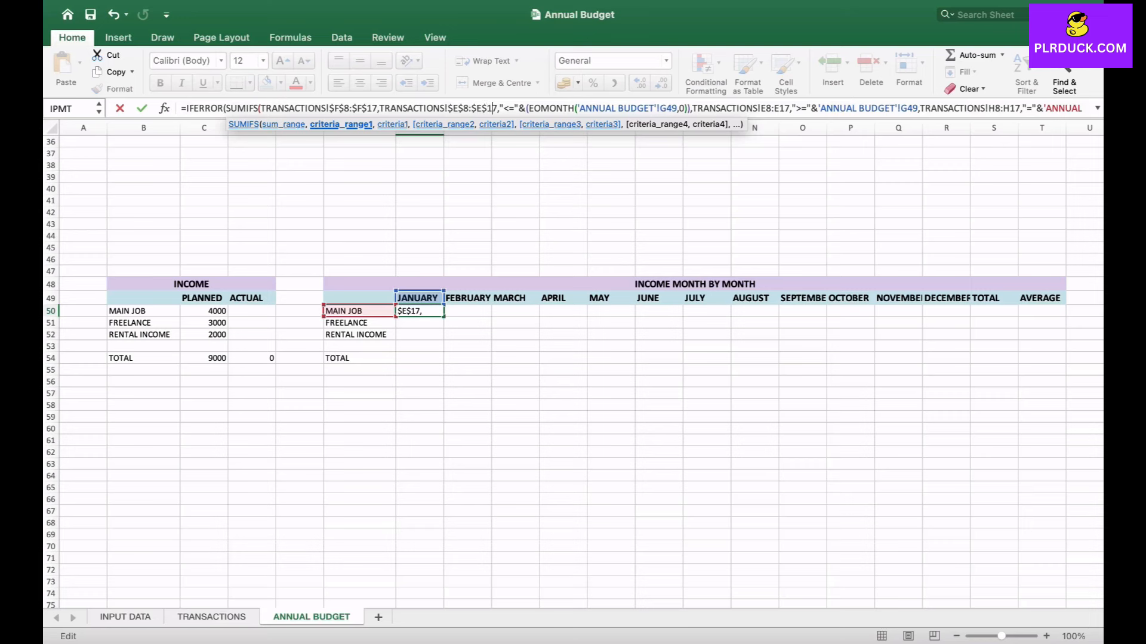
pyautogui.press('Right')
pyautogui.press('Right')
pyautogui.press('Right')
pyautogui.press('Right')
pyautogui.press('Right')
pyautogui.press('Right')
pyautogui.press('Right')
pyautogui.press('Right')
pyautogui.press('Right')
pyautogui.press('Right')
pyautogui.press('Right')
pyautogui.press('Right')
pyautogui.press('Right')
pyautogui.press('Right')
pyautogui.press('Right')
pyautogui.press('Right')
pyautogui.press('Right')
pyautogui.press('Right')
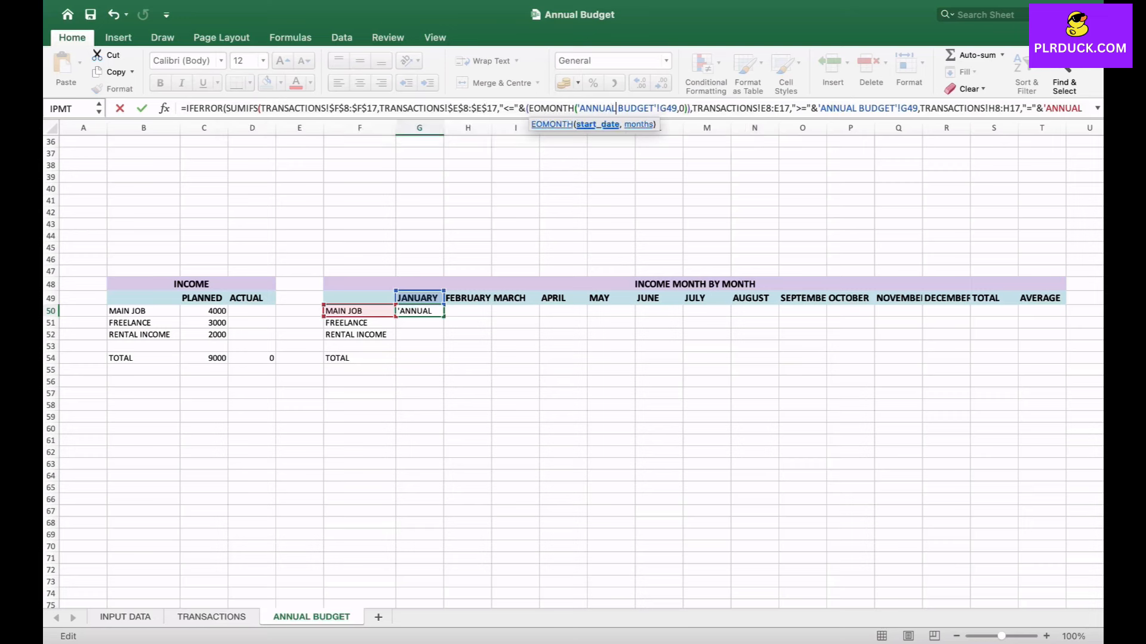
pyautogui.press('Right')
pyautogui.write('$')
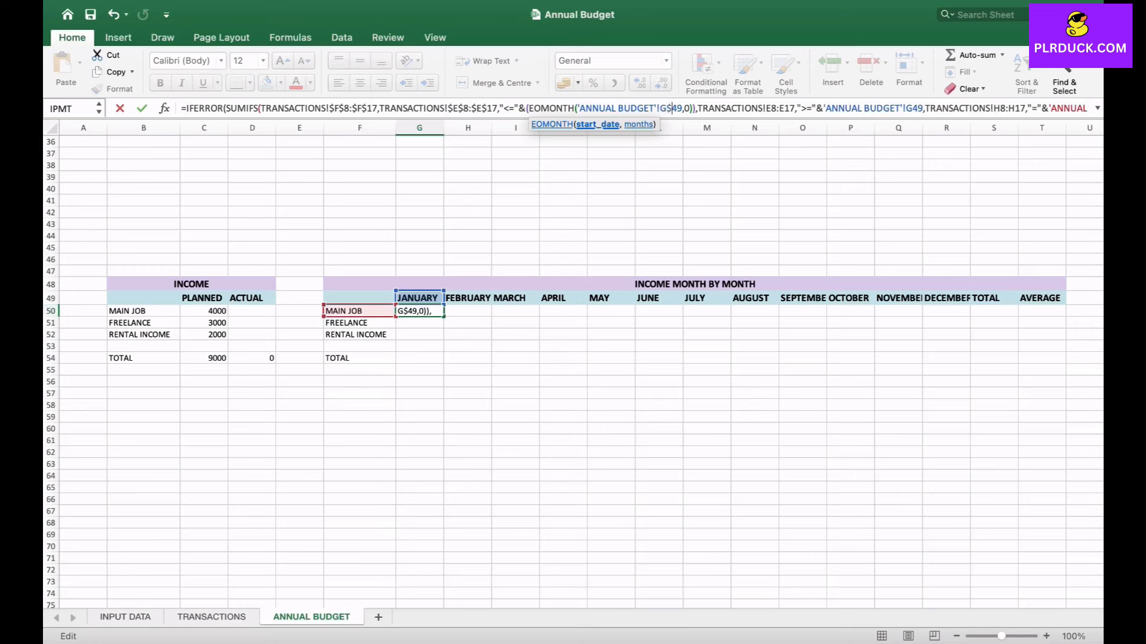
# - Make the second criteria range in the G50 formula absolute as TRANSACTIONS!$E$8:$E$17
pyautogui.press('Right')
pyautogui.press('Right')
pyautogui.press('Right')
pyautogui.press('Right')
pyautogui.press('Right')
pyautogui.press('Right')
pyautogui.press('Right')
pyautogui.press('Right')
pyautogui.press('Right')
pyautogui.press('Right')
pyautogui.press('Right')
pyautogui.press('Right')
pyautogui.press('Right')
pyautogui.press('Right')
pyautogui.press('Right')
pyautogui.press('Right')
pyautogui.press('Right')
pyautogui.press('Right')
pyautogui.press('Right')
pyautogui.press('Right')
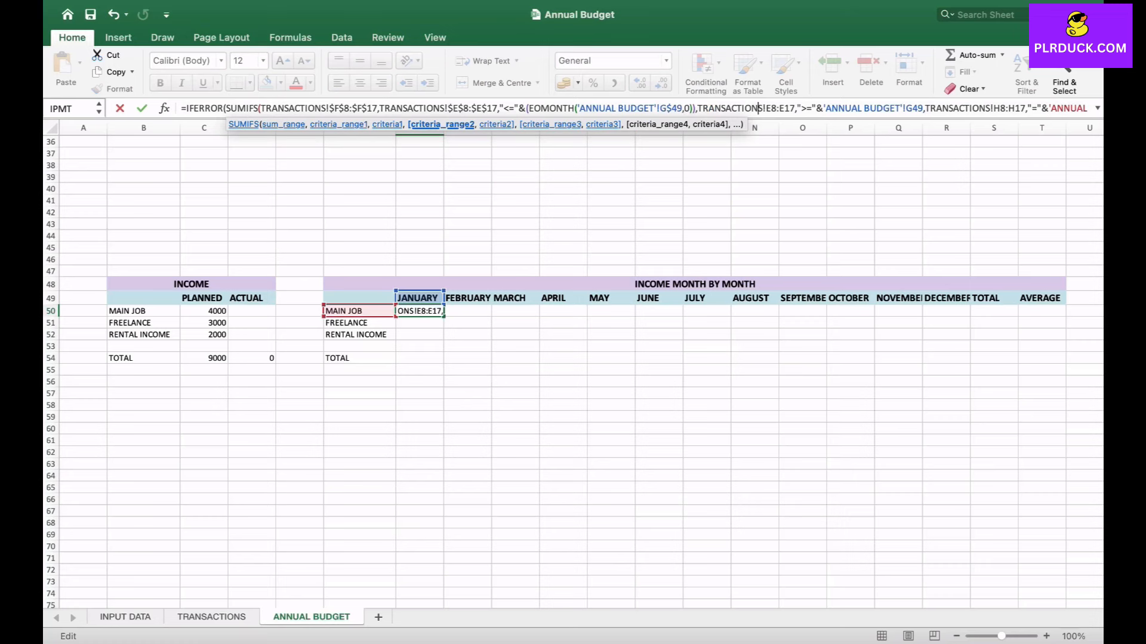
pyautogui.press('Left')
pyautogui.write('$')
pyautogui.press('Right')
pyautogui.write('$')
pyautogui.press('Right')
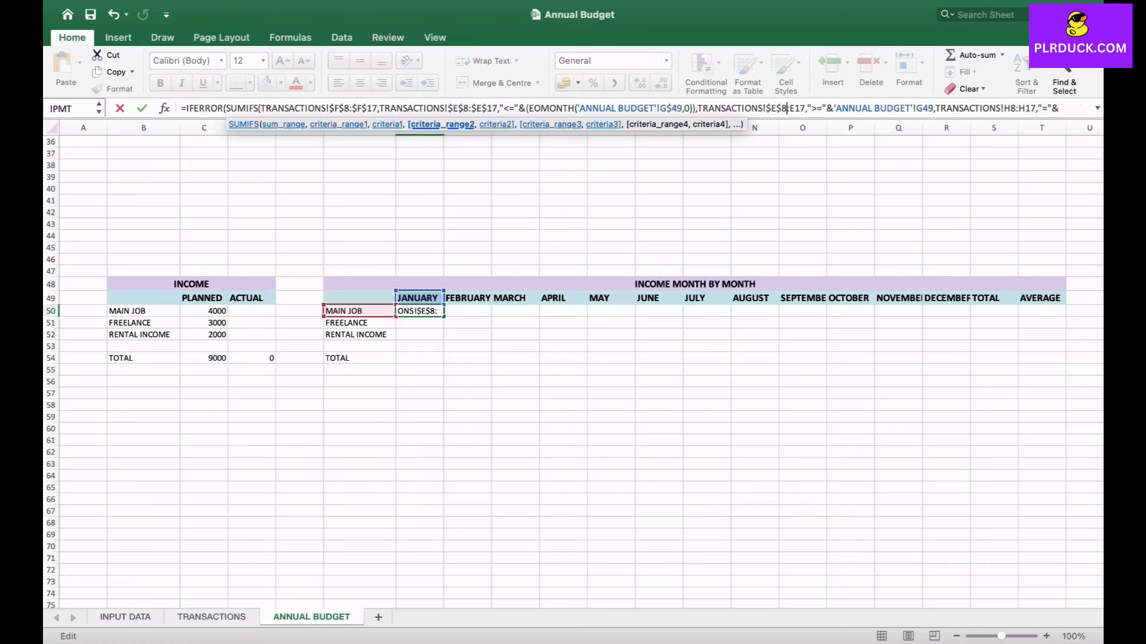
pyautogui.press('Right')
pyautogui.press('Right')
pyautogui.write('$F$')
# - Lock the row of the month reference in the ">=" criterion as 'ANNUAL BUDGET'!G$49
pyautogui.press('Right')
pyautogui.press('Right')
pyautogui.press('Right')
pyautogui.press('Right')
pyautogui.press('Right')
pyautogui.press('Right')
pyautogui.press('Right')
pyautogui.press('Right')
pyautogui.press('Right')
pyautogui.press('Right')
pyautogui.press('Right')
pyautogui.press('Right')
pyautogui.press('Right')
pyautogui.press('Right')
pyautogui.write('$')
# - Lock the column of the income source reference as 'ANNUAL BUDGET'!$F50, enter the formula, and reselect G50
pyautogui.press('Right')
pyautogui.press('Right')
pyautogui.press('Right')
pyautogui.press('Right')
pyautogui.press('Right')
pyautogui.press('Right')
pyautogui.press('Right')
pyautogui.press('Right')
pyautogui.press('Right')
pyautogui.press('Right')
pyautogui.press('Right')
pyautogui.press('Right')
pyautogui.press('Right')
pyautogui.press('Right')
pyautogui.press('Right')
pyautogui.press('Right')
pyautogui.press('Right')
pyautogui.press('Right')
pyautogui.press('Right')
pyautogui.press('Right')
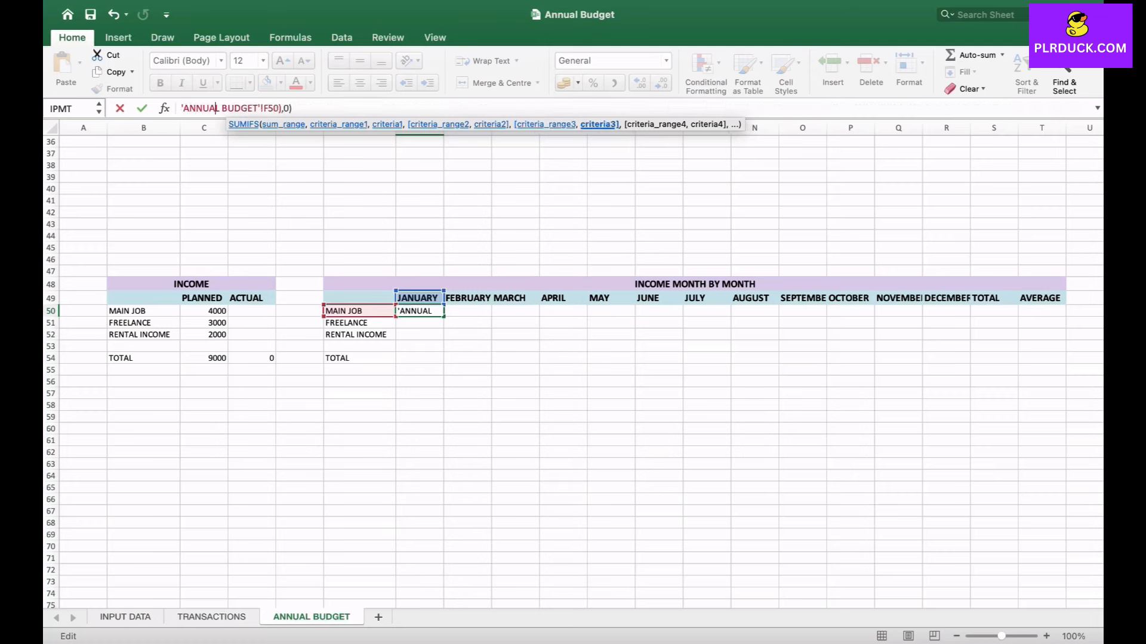
pyautogui.press('Right')
pyautogui.press('Right')
pyautogui.press('Right')
pyautogui.press('Right')
pyautogui.press('Right')
pyautogui.press('Right')
pyautogui.write('$')
pyautogui.press('Right')
pyautogui.press('Right')
pyautogui.press('Right')
pyautogui.press('Right')
pyautogui.press('Right')
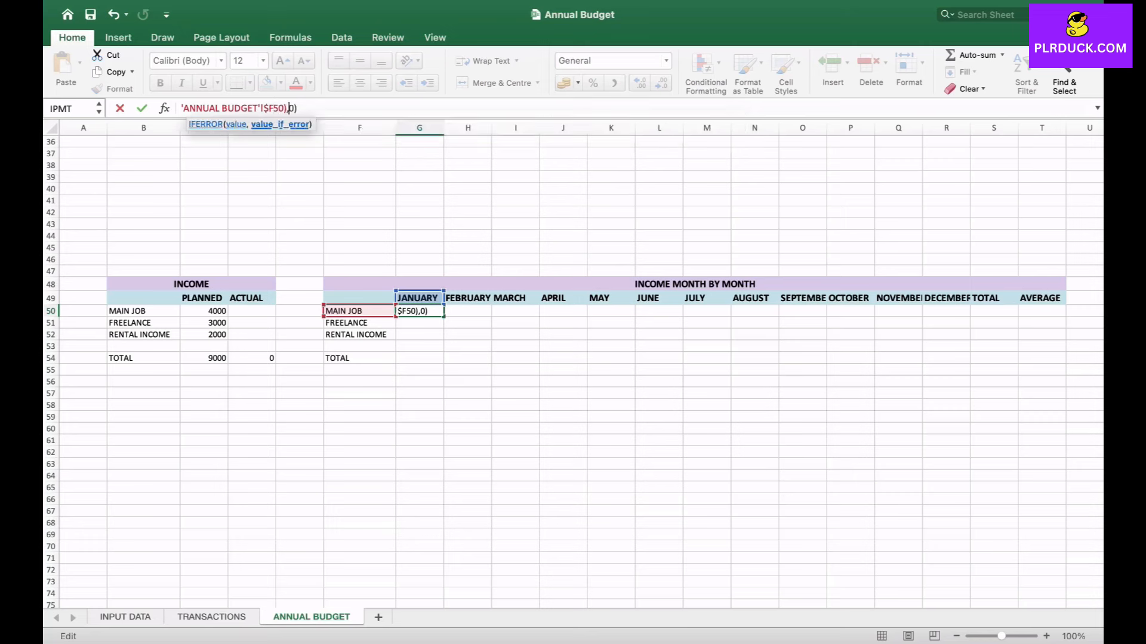
pyautogui.press('Return')
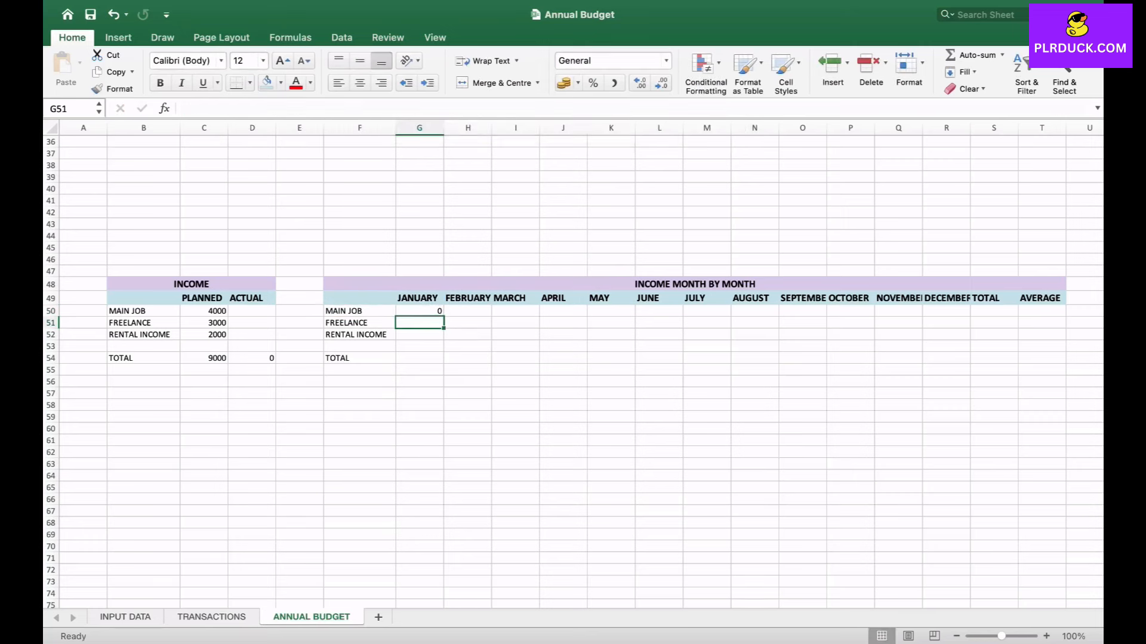
pyautogui.press('Up')
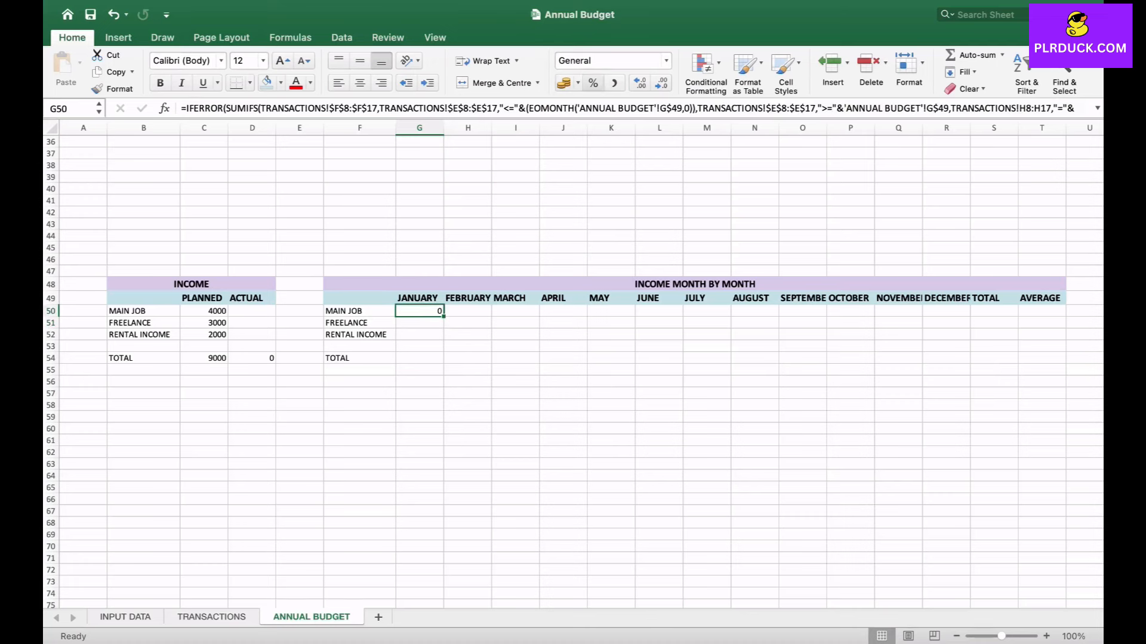
# - Apply the Accounting format to G50 and fill its formula across through December and down to the RENTAL INCOME row
pyautogui.click(577, 83)
pyautogui.click(628, 157)
pyautogui.moveTo(444, 316); pyautogui.dragTo(955, 311)
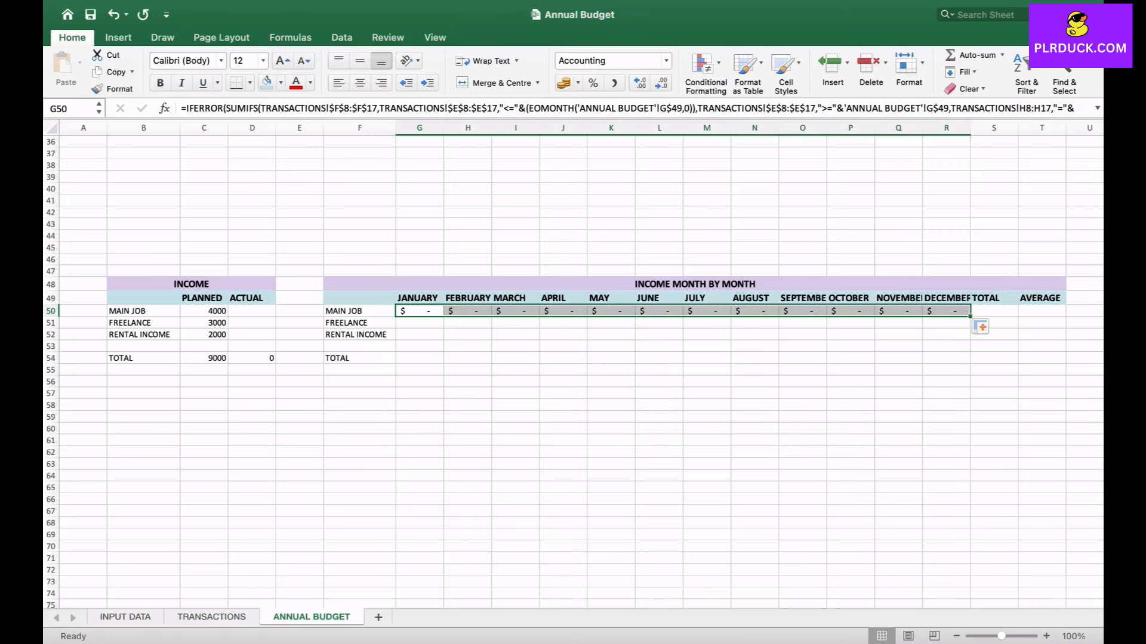
pyautogui.click(982, 327)
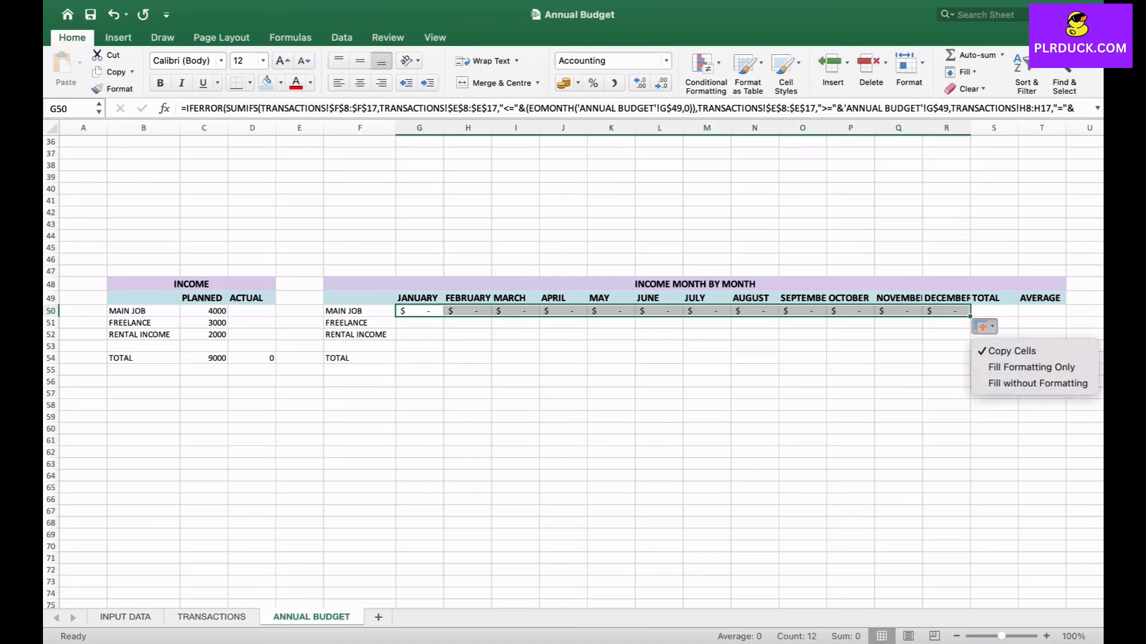
pyautogui.press('Escape')
pyautogui.moveTo(970, 317); pyautogui.dragTo(970, 339)
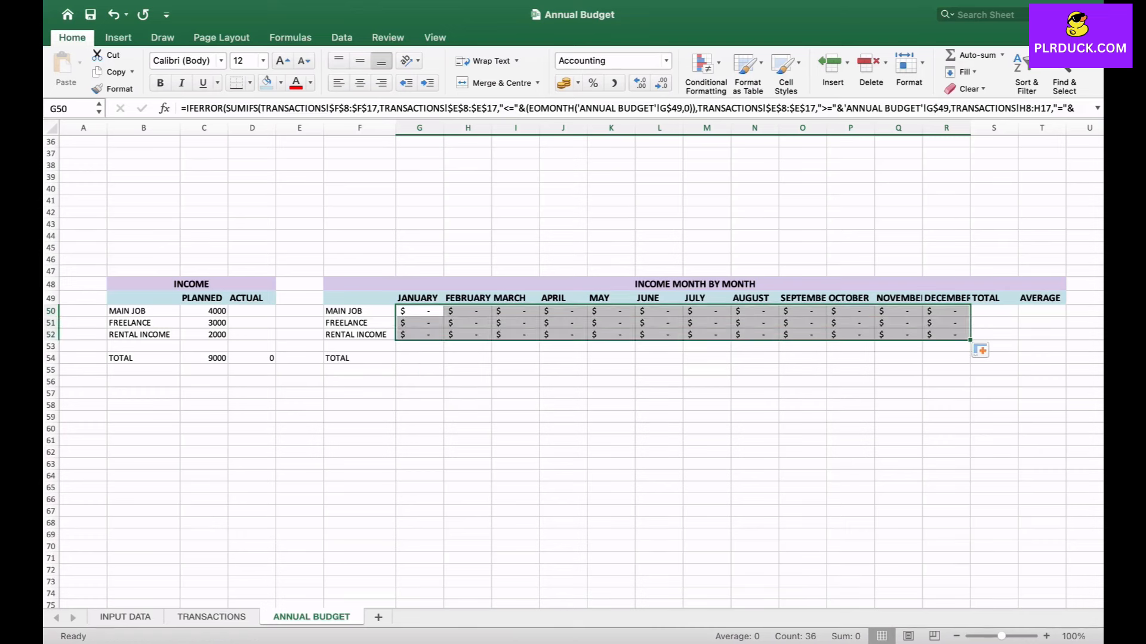
# - Total the January income in G54 with =SUM(G50:G52) and fill the formula across through December
pyautogui.click(420, 370)
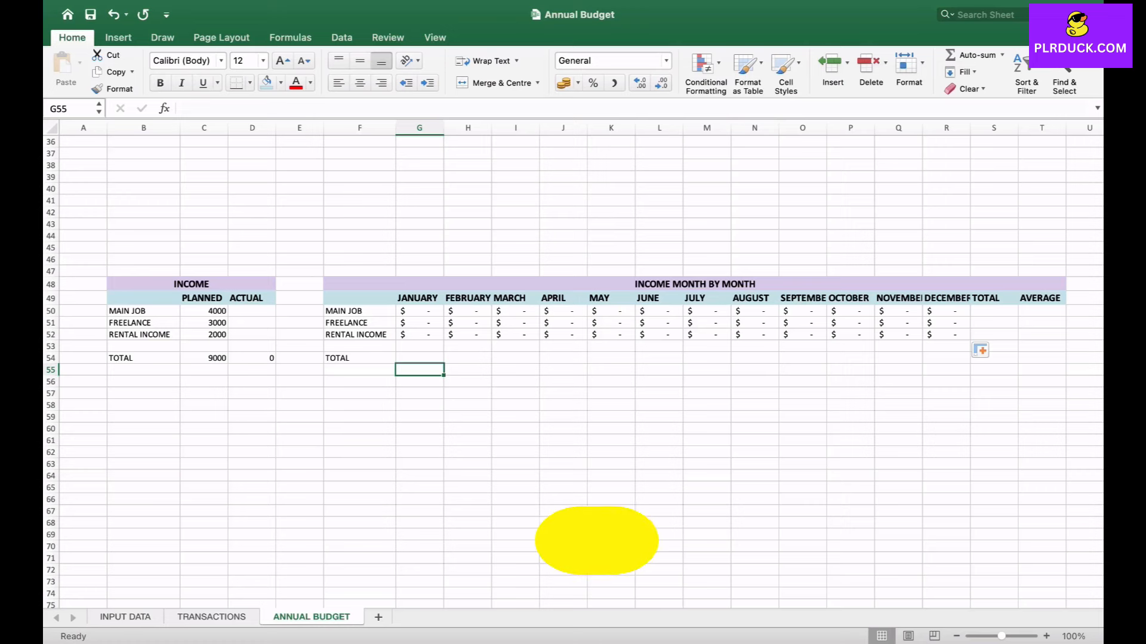
pyautogui.click(419, 358)
pyautogui.write('=sum')
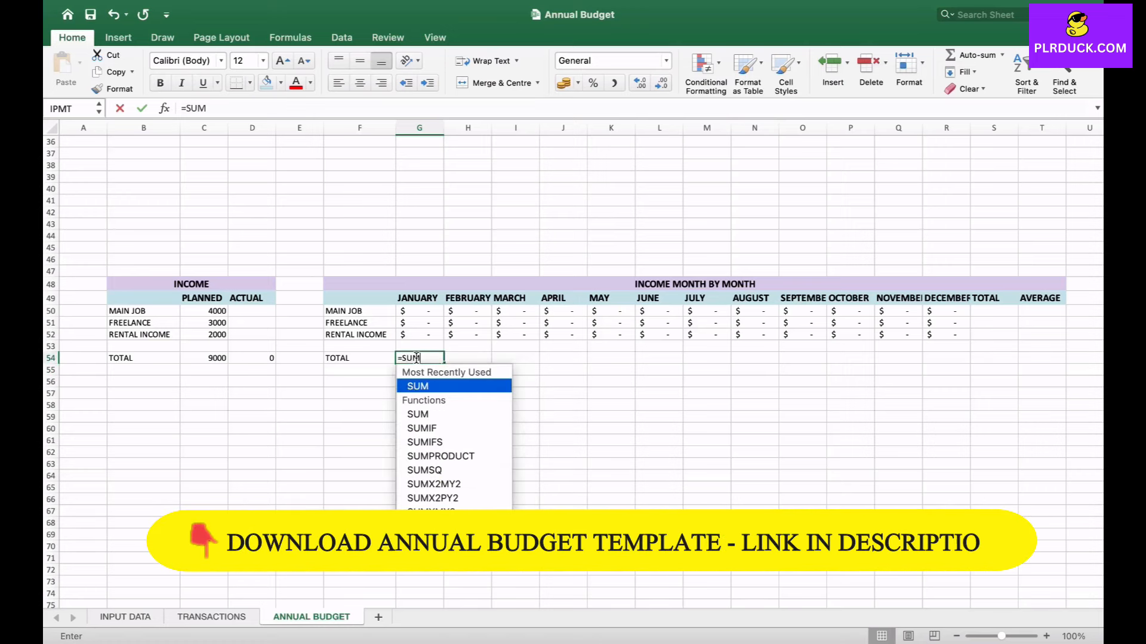
pyautogui.press('Tab')
pyautogui.moveTo(421, 311); pyautogui.dragTo(421, 335)
pyautogui.write(')')
pyautogui.press('Return')
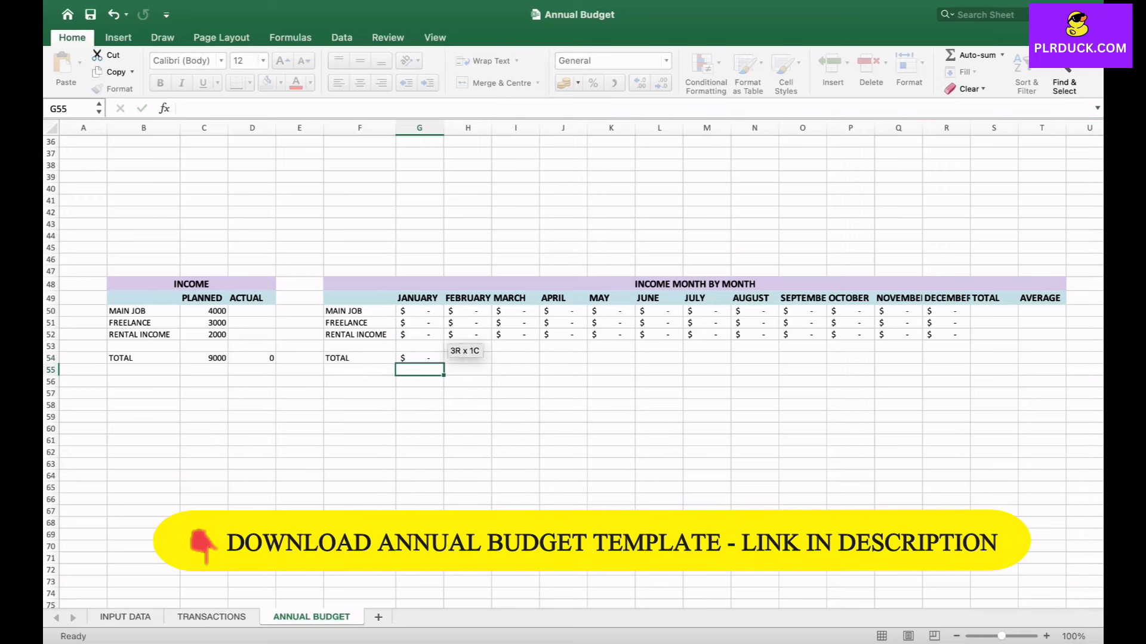
pyautogui.click(419, 358)
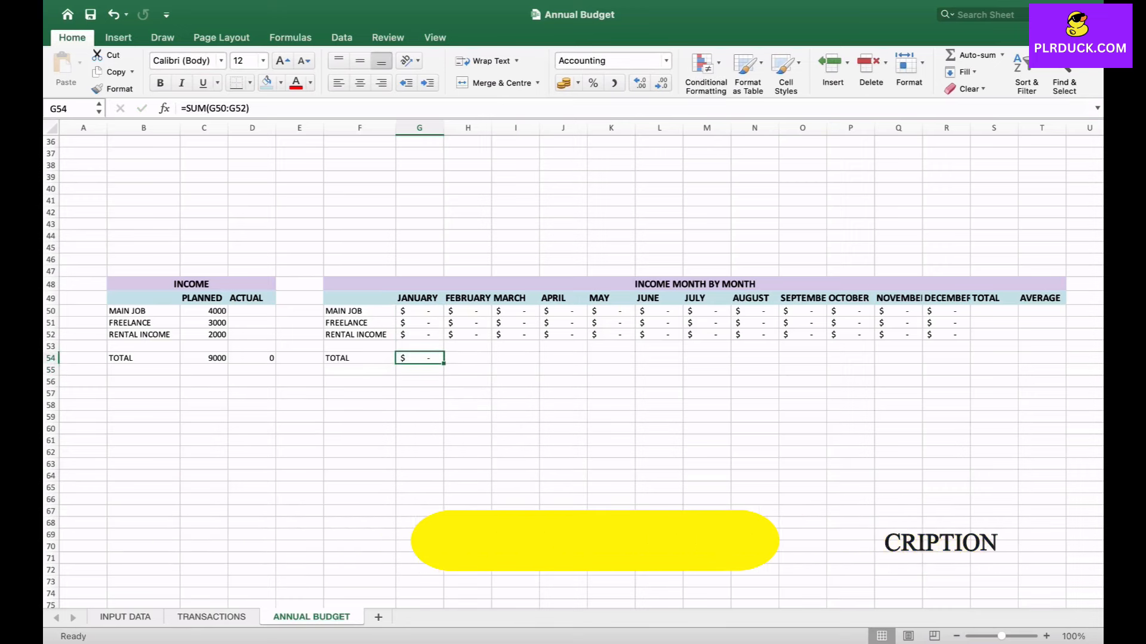
pyautogui.moveTo(443, 363); pyautogui.dragTo(971, 360)
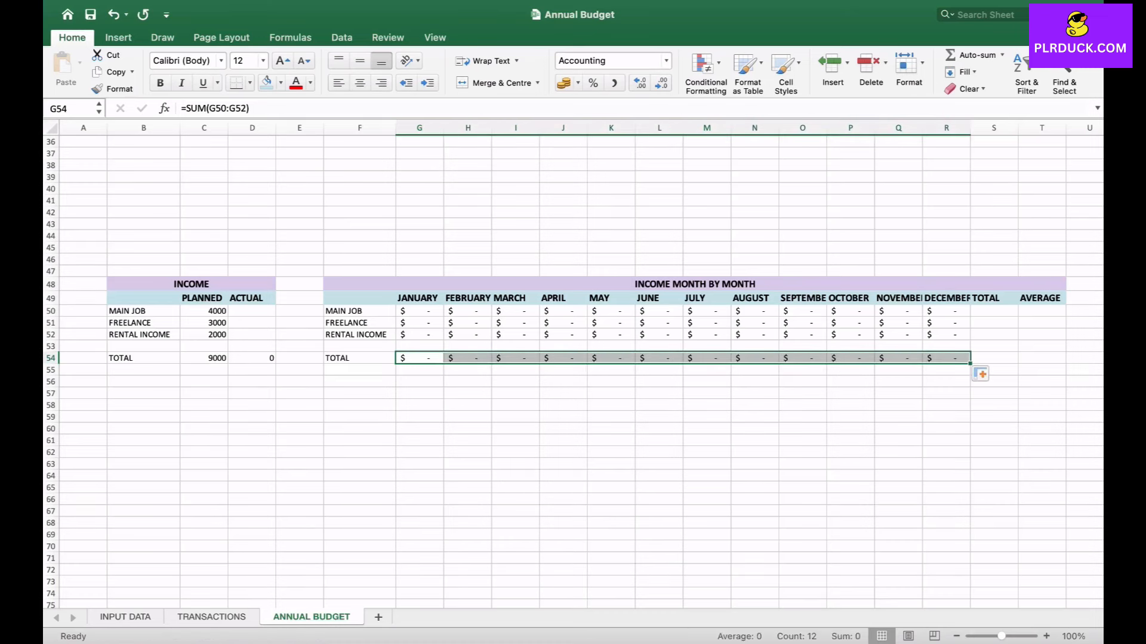
# - Total the MAIN JOB row in S50 with =SUM(G50:R50) and fill the formula down to S52
pyautogui.click(991, 311)
pyautogui.write('=SUM')
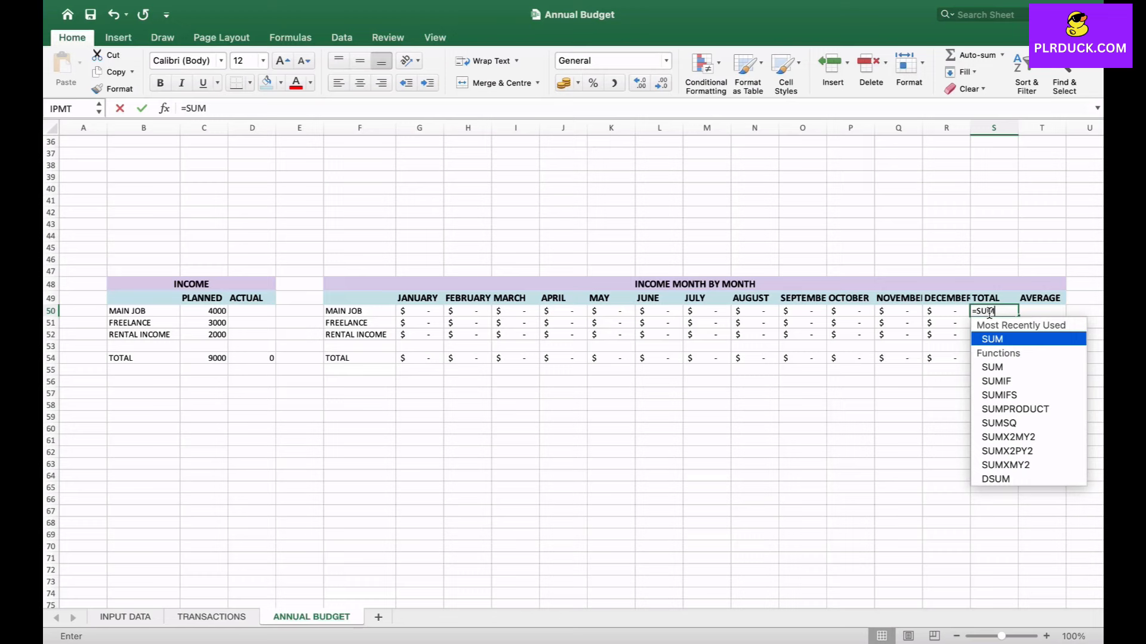
pyautogui.write('(')
pyautogui.click(419, 312)
pyautogui.moveTo(447, 316); pyautogui.dragTo(967, 313)
pyautogui.press('Return')
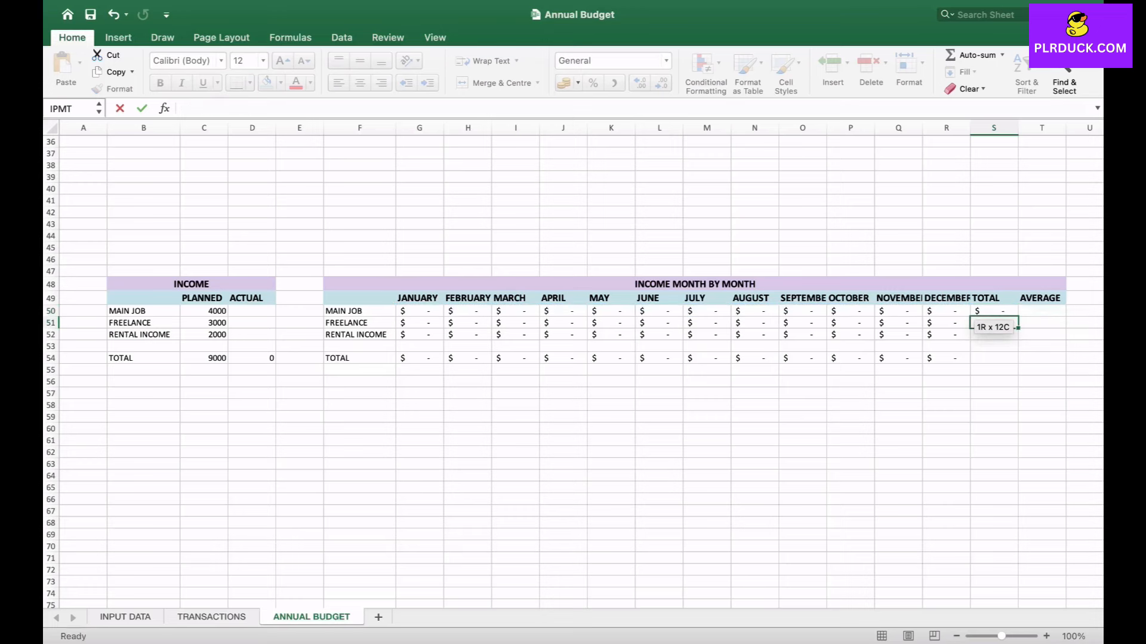
pyautogui.click(994, 311)
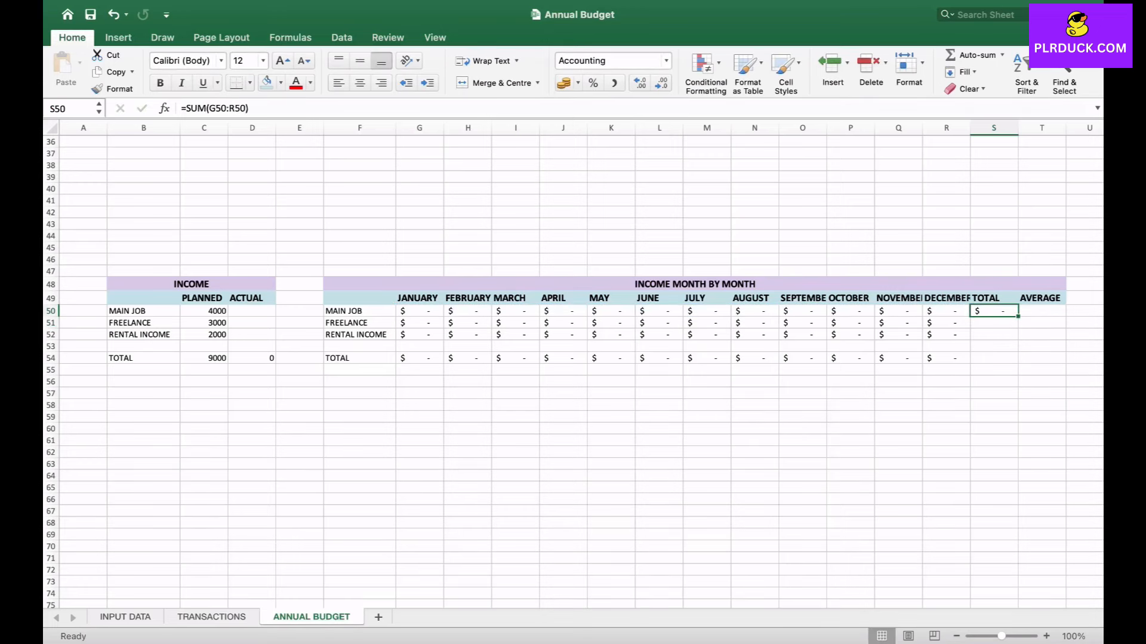
pyautogui.moveTo(1018, 316); pyautogui.dragTo(1015, 338)
# - Average the MAIN JOB months in T50 with =AVERAGE(G50:R50) and fill the formula down to T52
pyautogui.hscroll(3, 573, 358)
pyautogui.scroll(2, 573, 358)
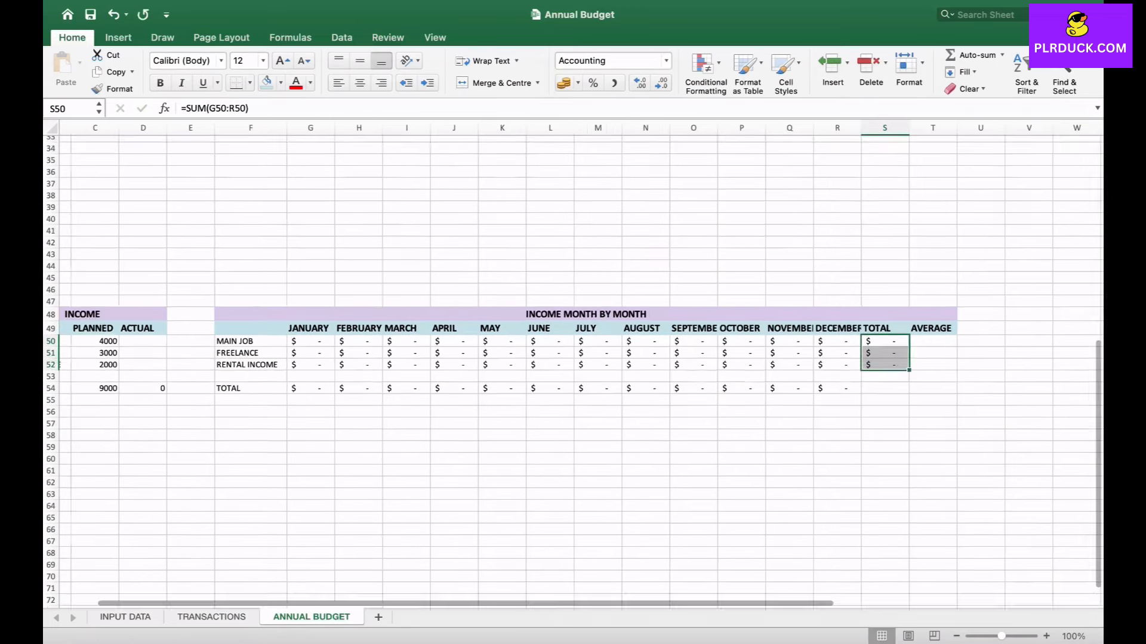
pyautogui.click(898, 352)
pyautogui.write('=AVERA')
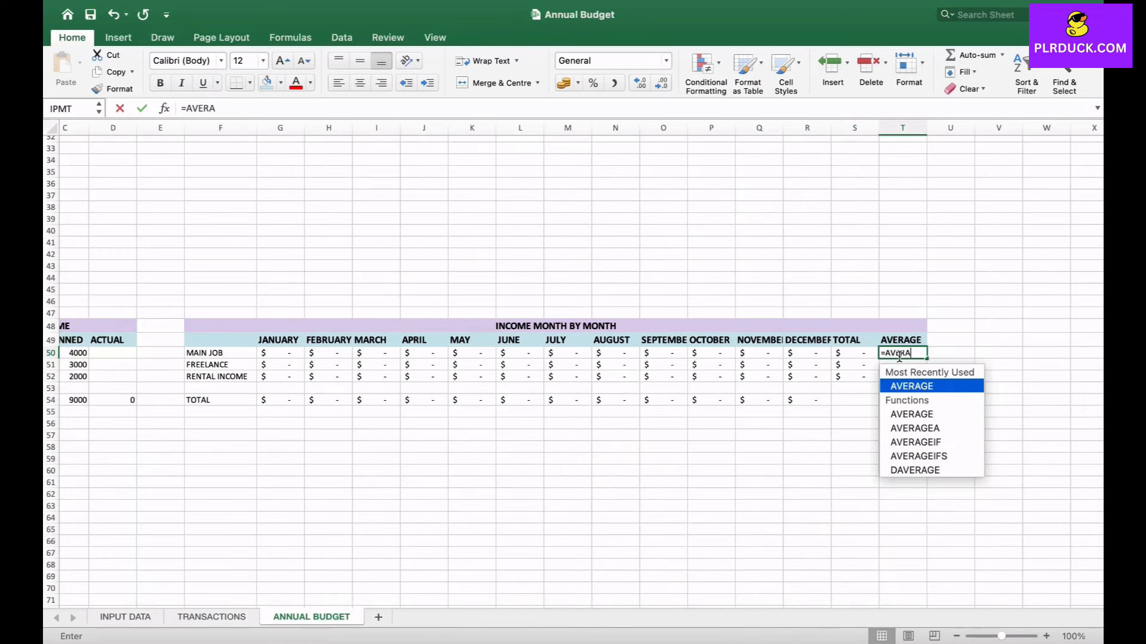
pyautogui.write('GE(')
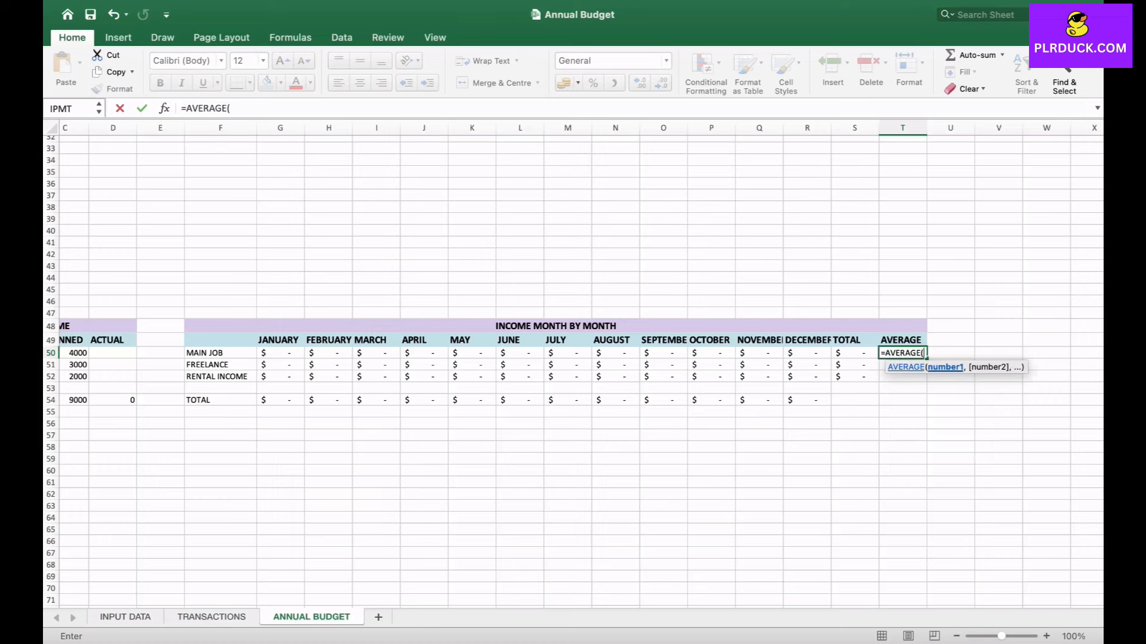
pyautogui.moveTo(286, 355); pyautogui.dragTo(827, 357)
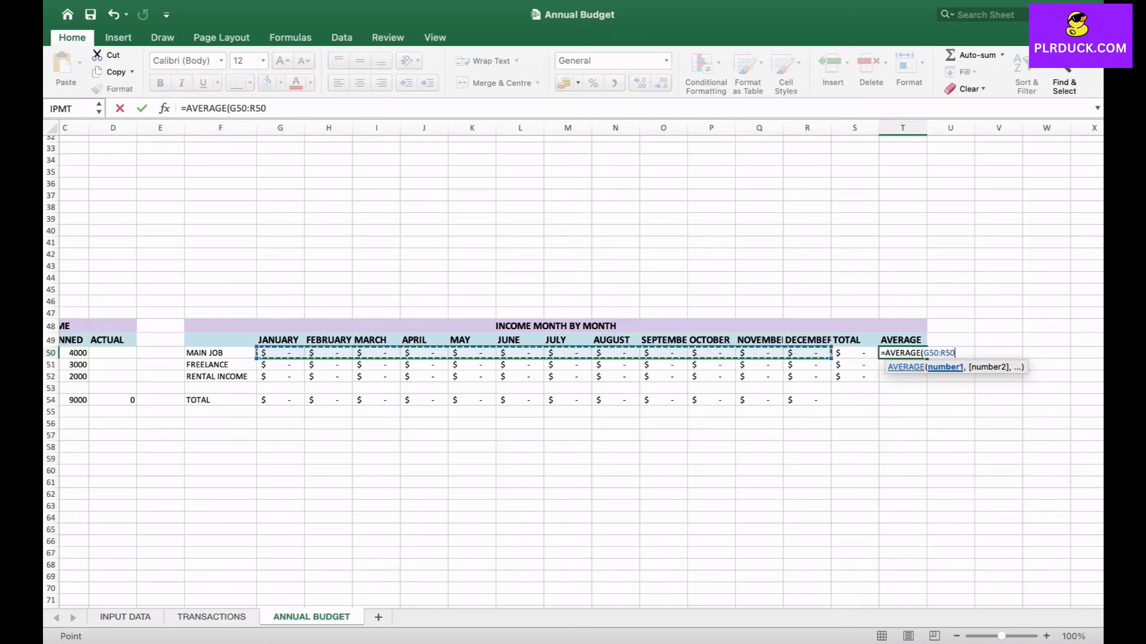
pyautogui.press('Return')
pyautogui.click(901, 352)
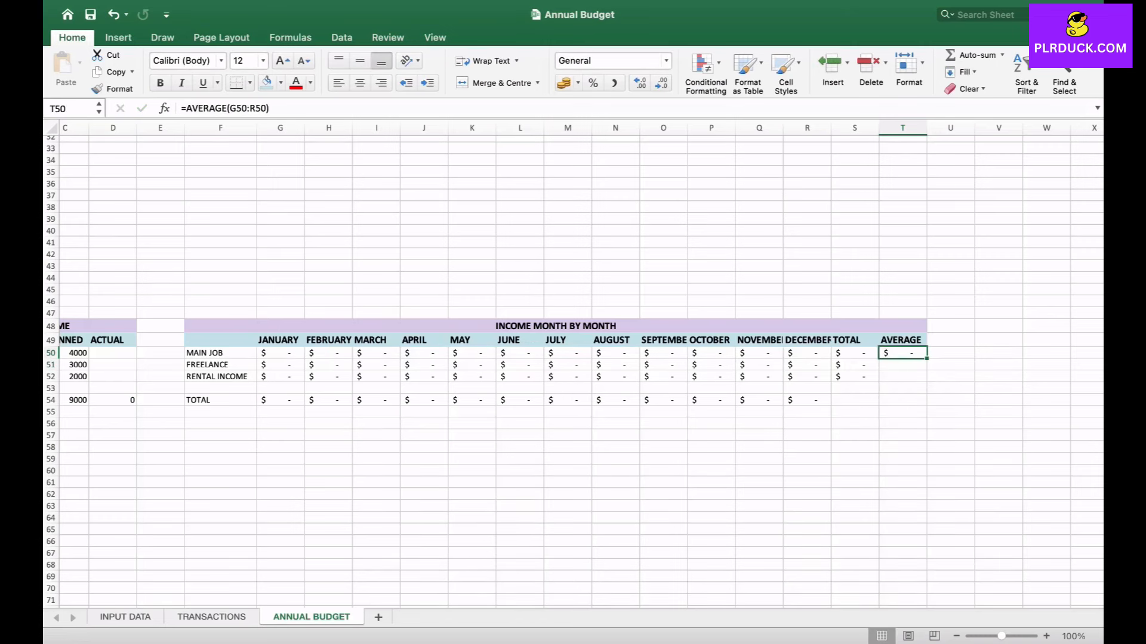
pyautogui.moveTo(926, 358); pyautogui.dragTo(926, 378)
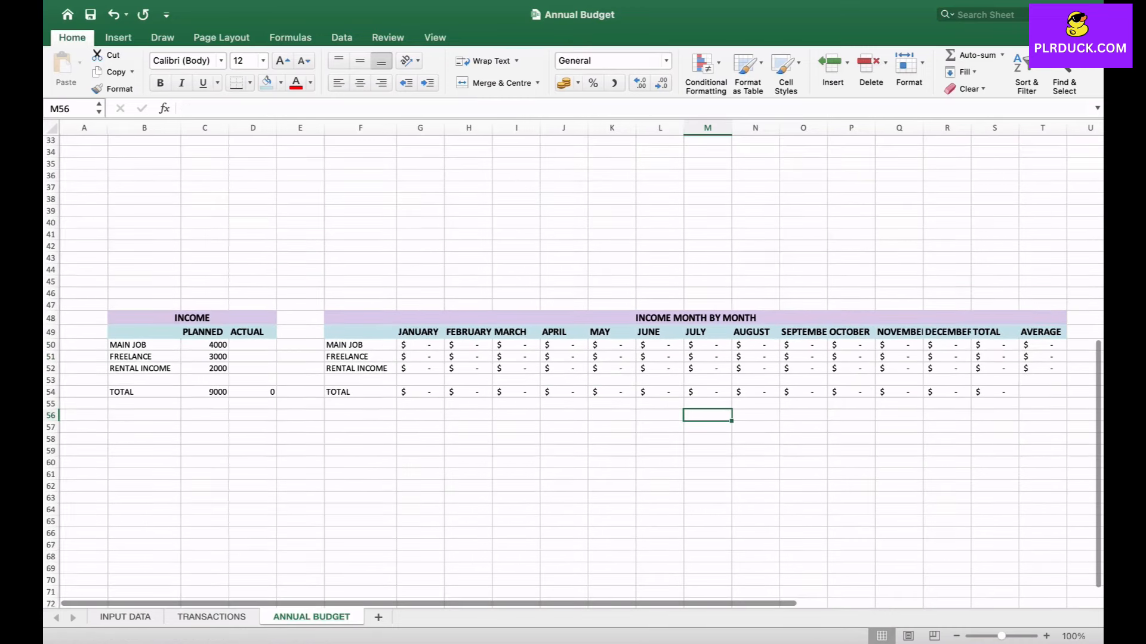
# - Format the TOTAL rows B54:D54 and F54:T54 with the light blue fill and bold text
pyautogui.moveTo(143, 393); pyautogui.dragTo(253, 393)
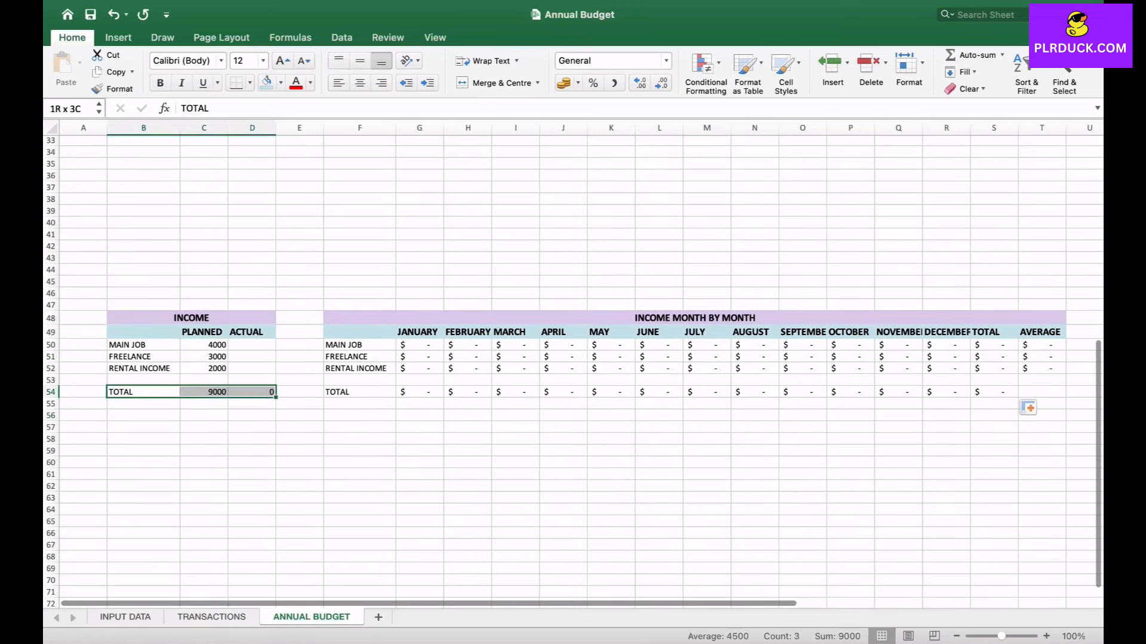
pyautogui.click(267, 83)
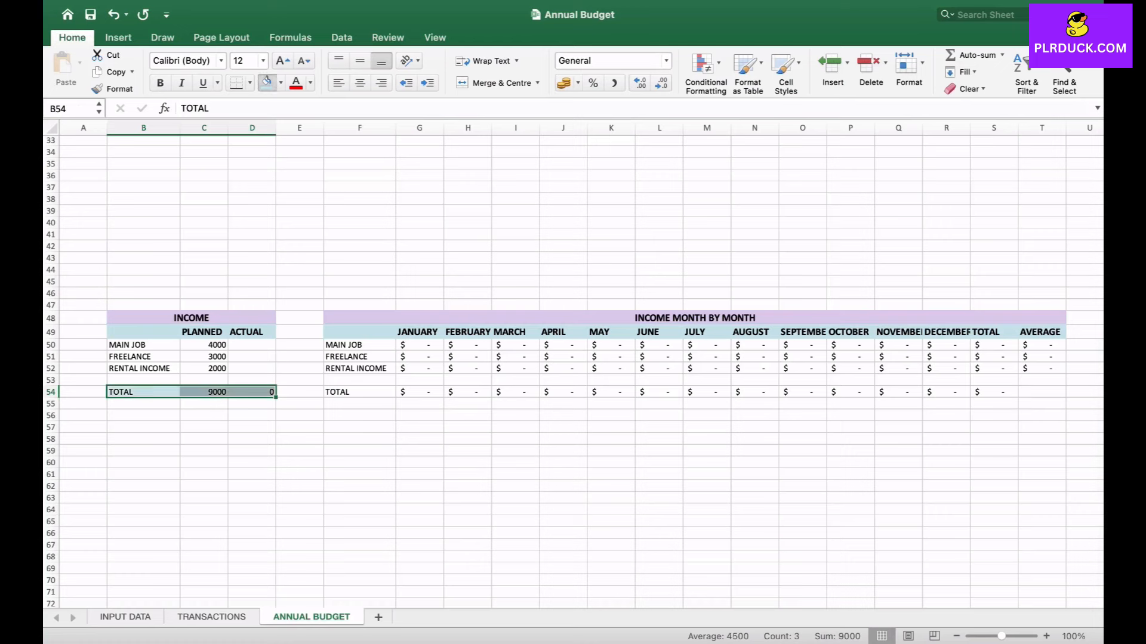
pyautogui.click(159, 83)
pyautogui.moveTo(359, 392); pyautogui.dragTo(1041, 392)
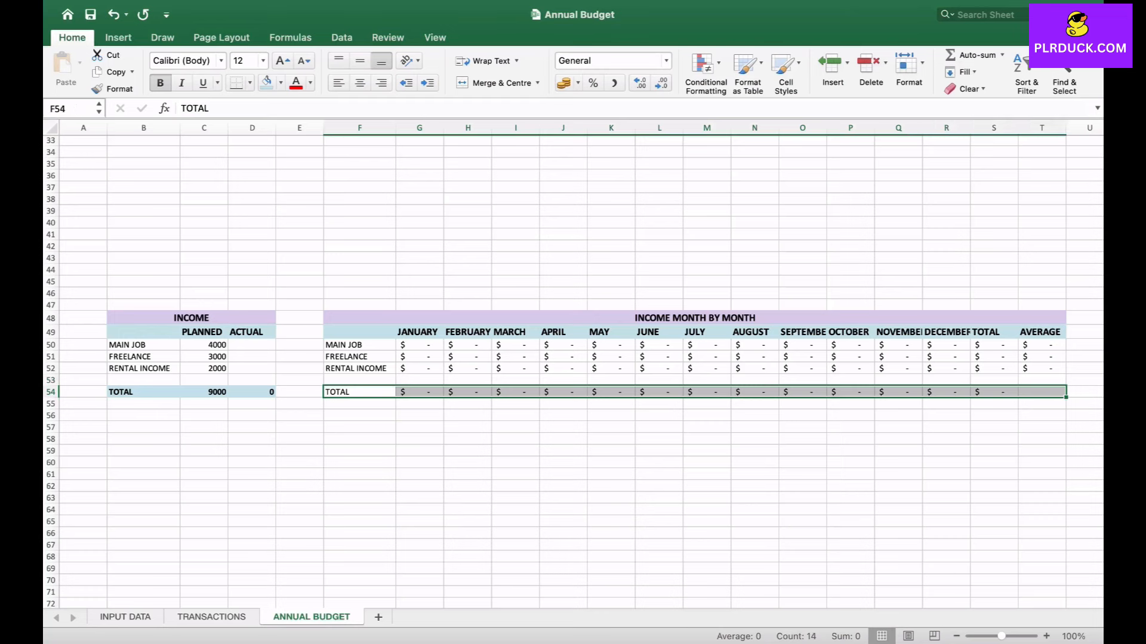
pyautogui.click(267, 83)
pyautogui.click(160, 83)
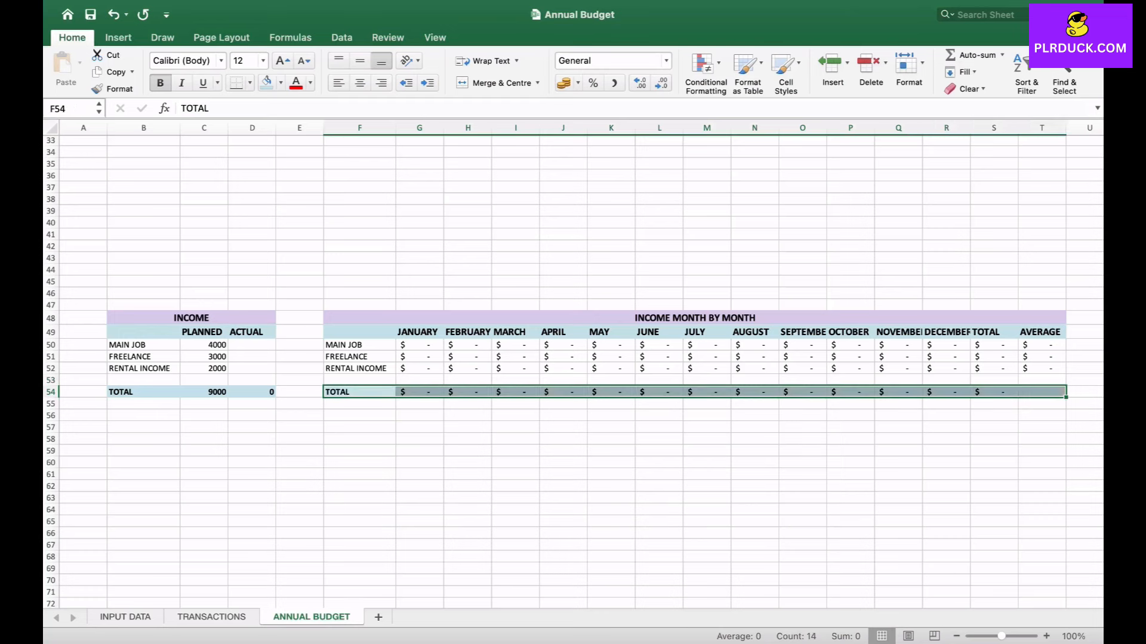
# - Link the MAIN JOB actual amount in D50 to the yearly total with =S50 and fill it down to D52
pyautogui.click(263, 345)
pyautogui.write('=')
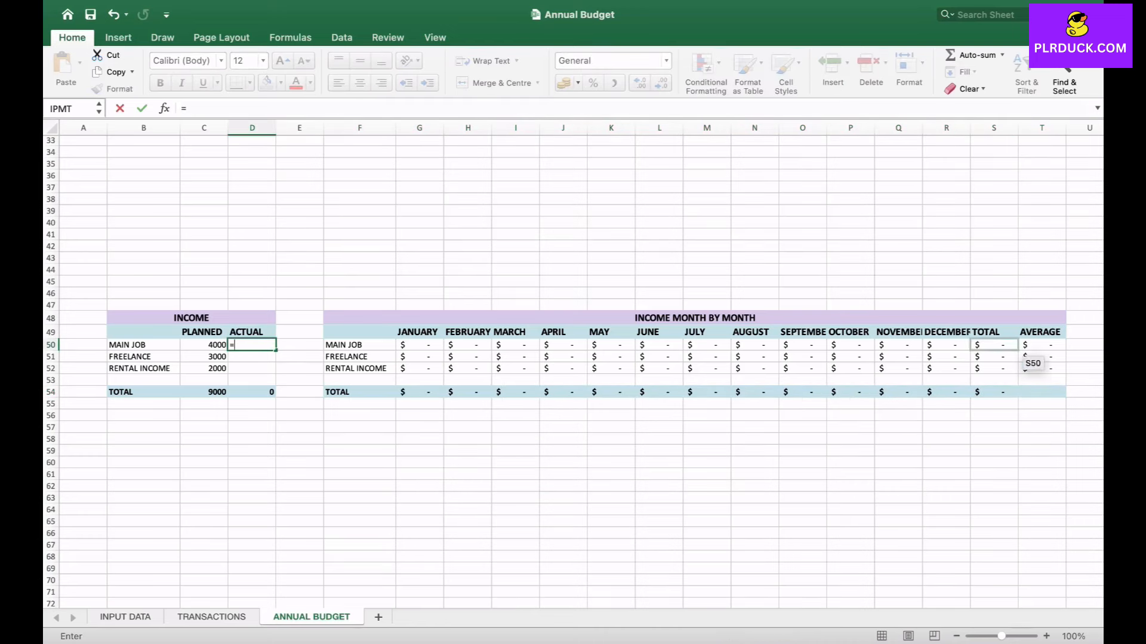
pyautogui.click(993, 345)
pyautogui.press('Return')
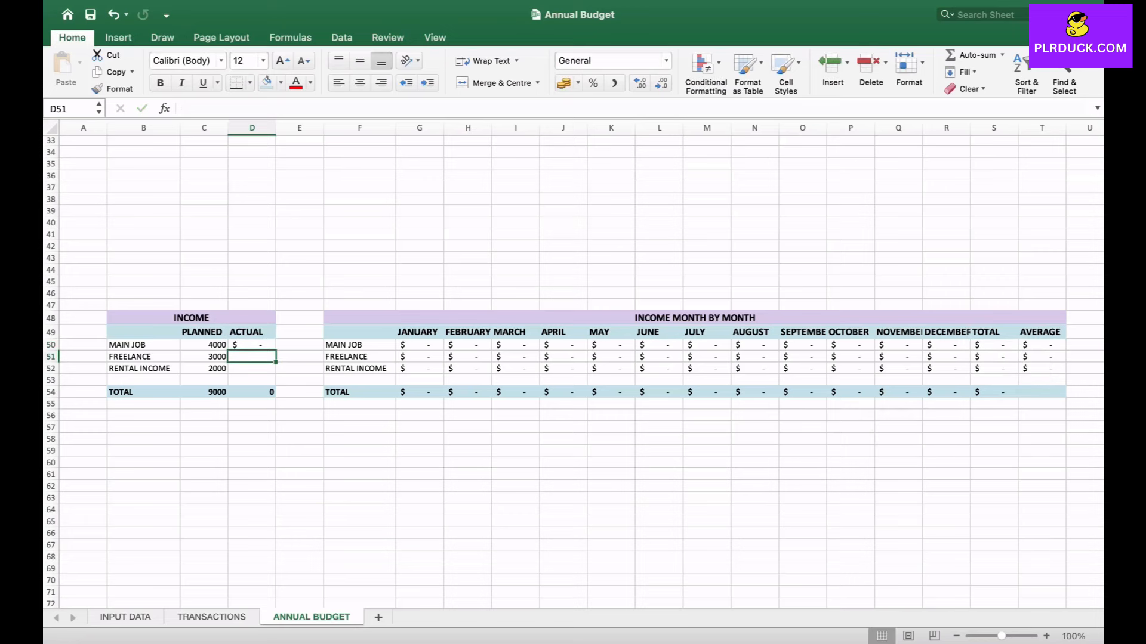
pyautogui.click(265, 345)
pyautogui.moveTo(275, 351); pyautogui.dragTo(276, 372)
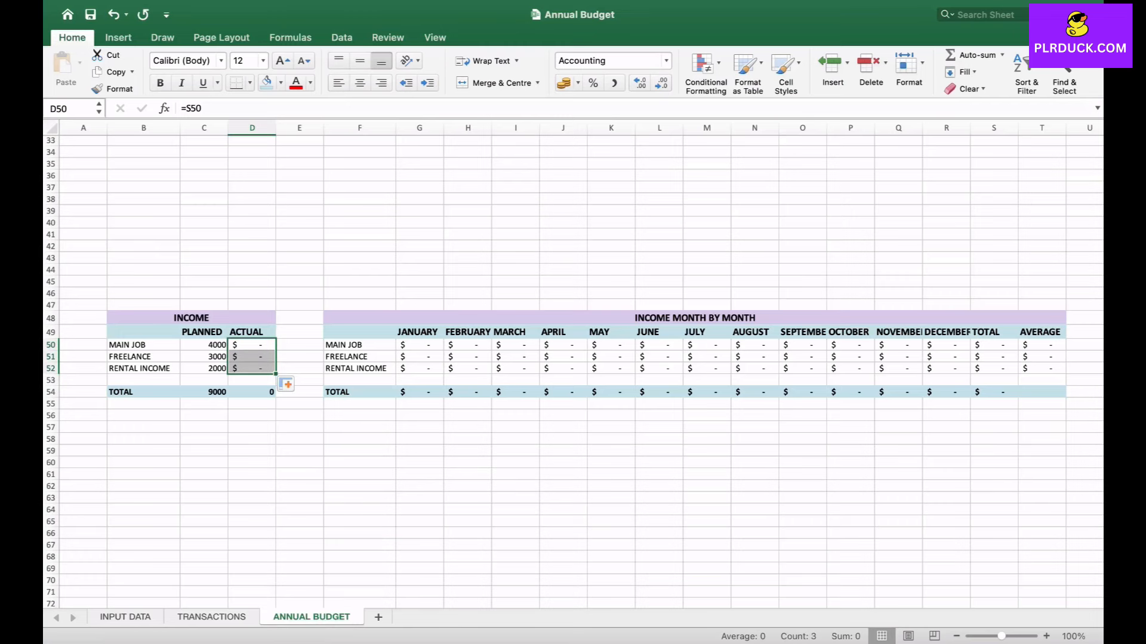
# - Copy the INCOME table's two header rows to B57 and retitle the copy SAVINGS
pyautogui.click(143, 428)
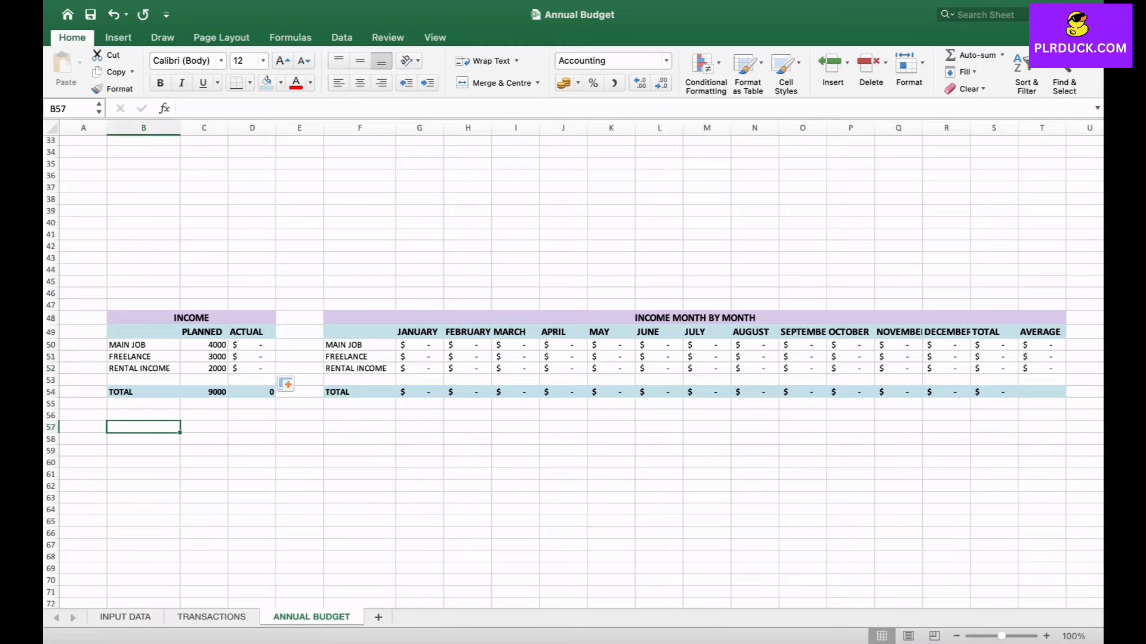
pyautogui.scroll(-2, 143, 427)
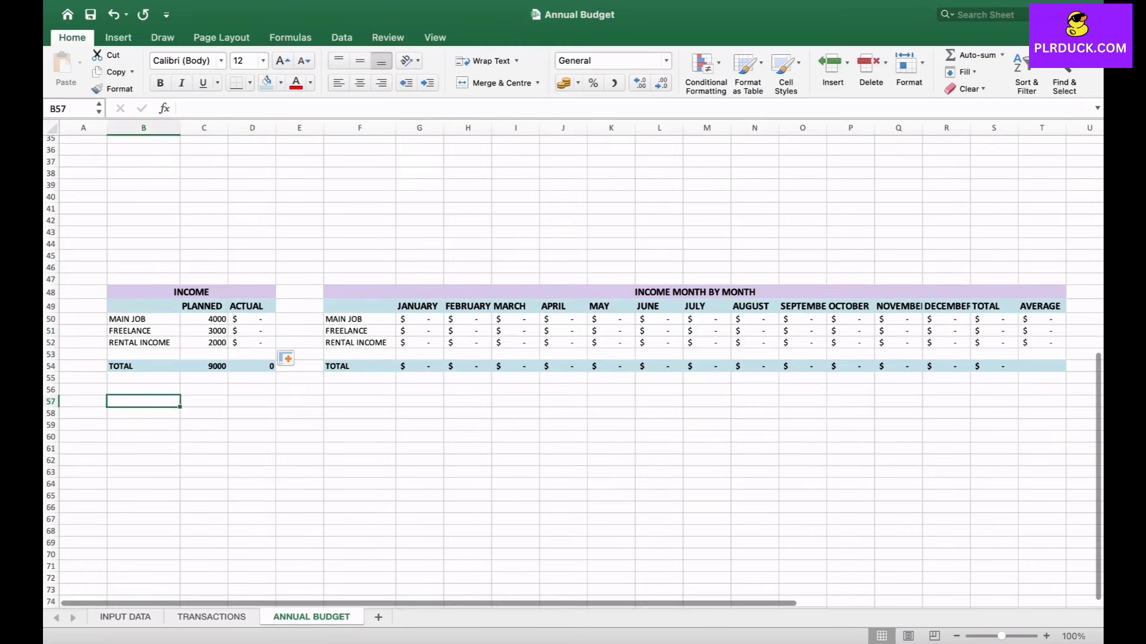
pyautogui.moveTo(191, 292); pyautogui.dragTo(207, 307)
pyautogui.press('super+c')
pyautogui.click(143, 402)
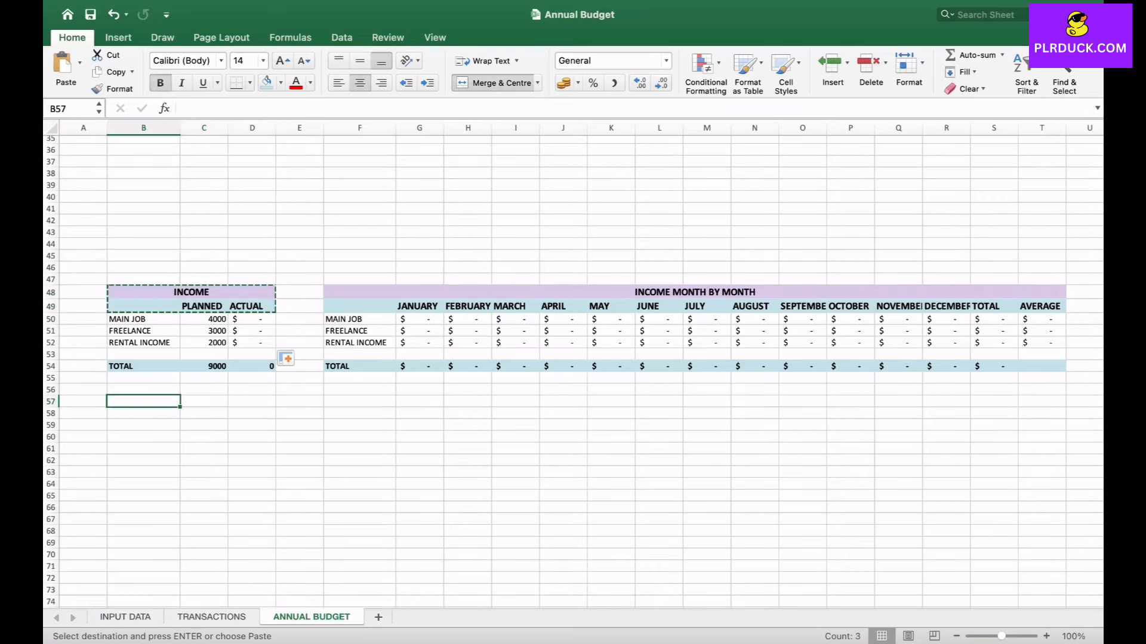
pyautogui.press('super+v')
pyautogui.click(191, 403)
pyautogui.write('SAVINGS')
pyautogui.press('Return')
# - Enter =IF('INPUT DATA'!F7="","",'INPUT DATA'!F7) in B59 and fill it down to list the savings categories
pyautogui.write('=IF')
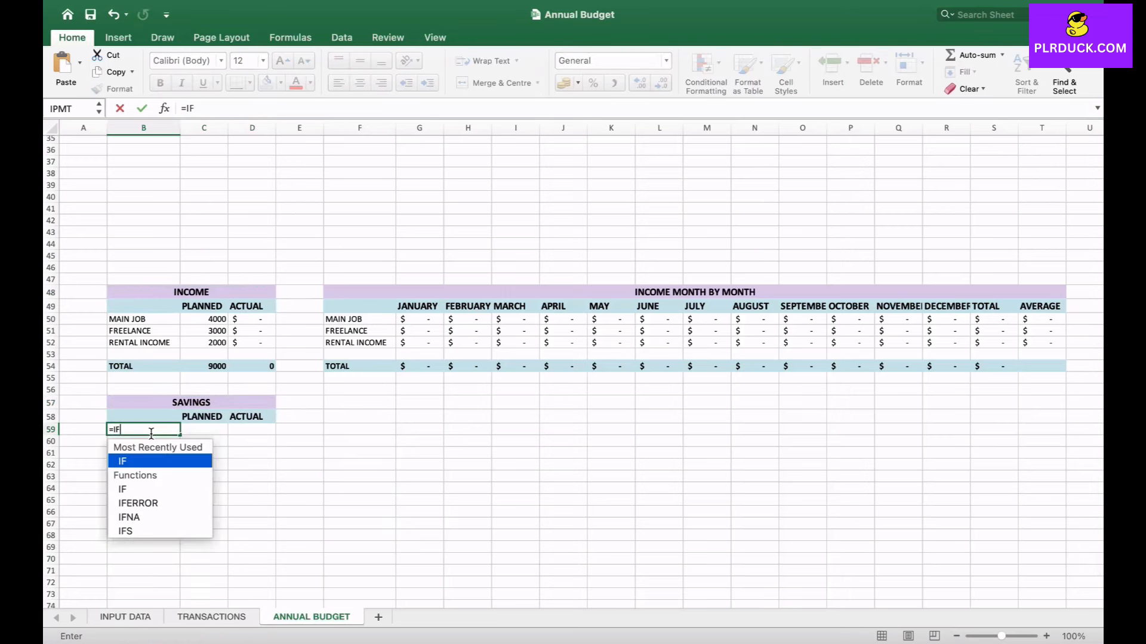
pyautogui.write('(')
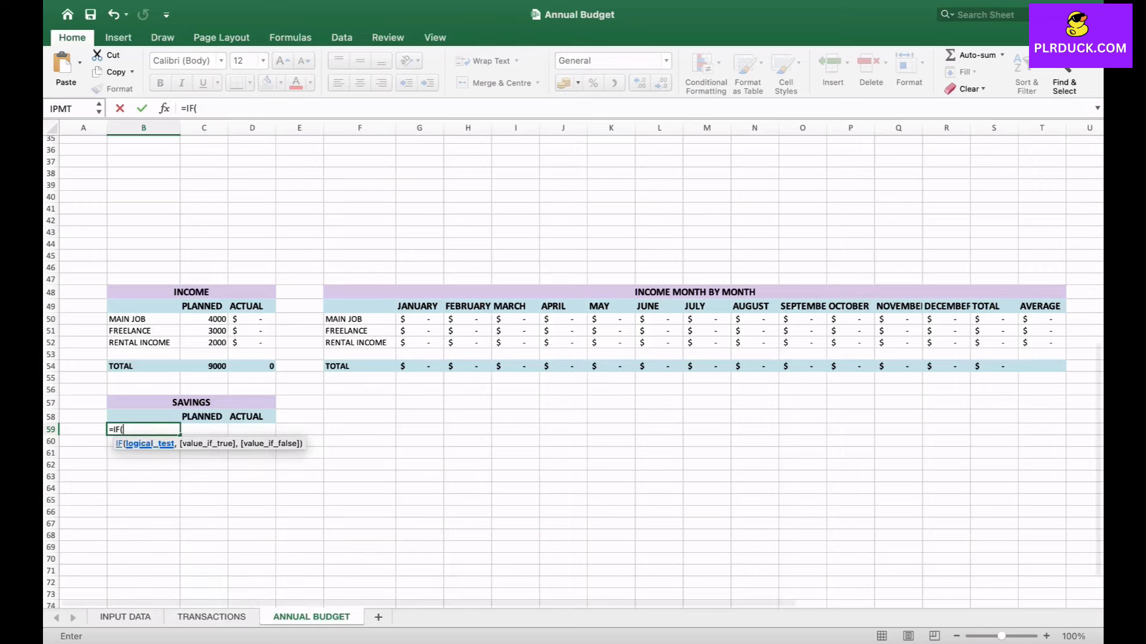
pyautogui.click(125, 617)
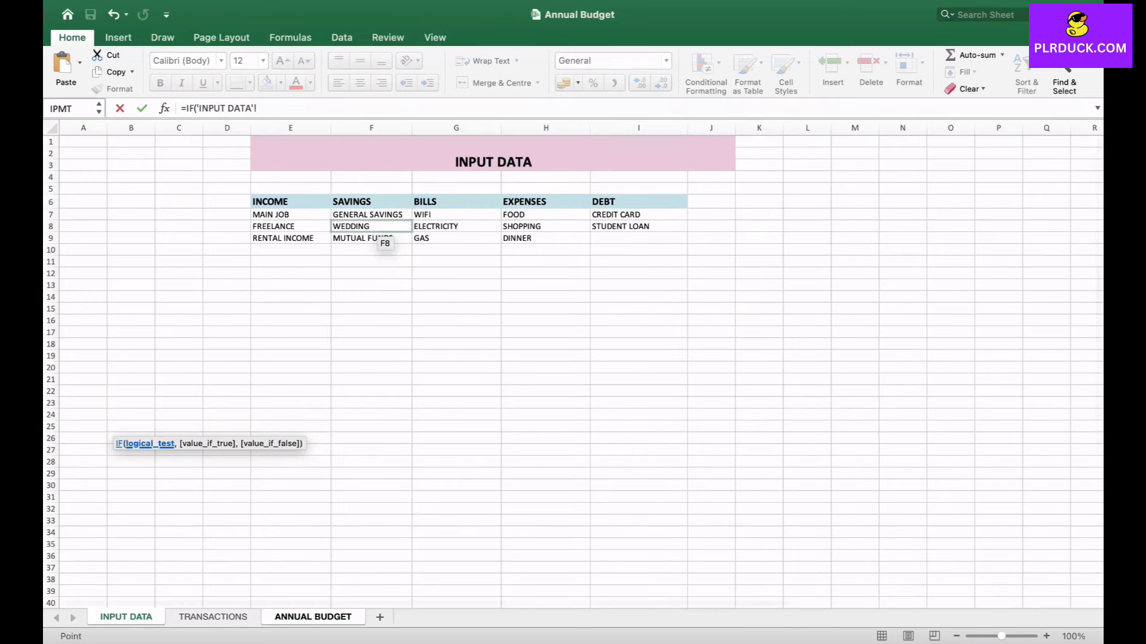
pyautogui.click(370, 215)
pyautogui.write('=')
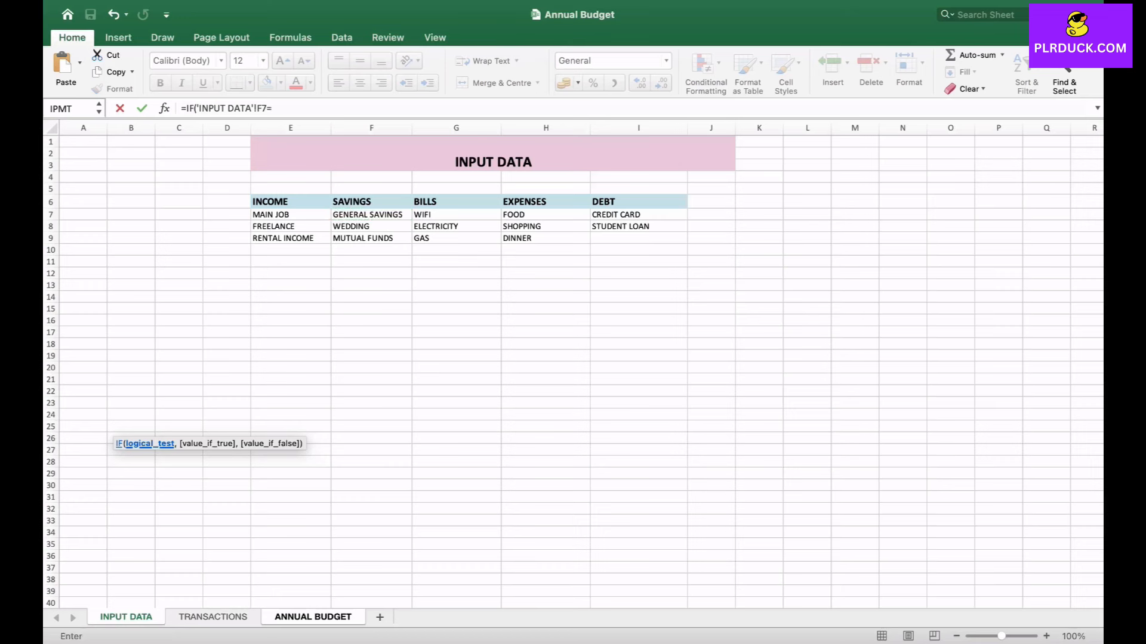
pyautogui.write('"","",')
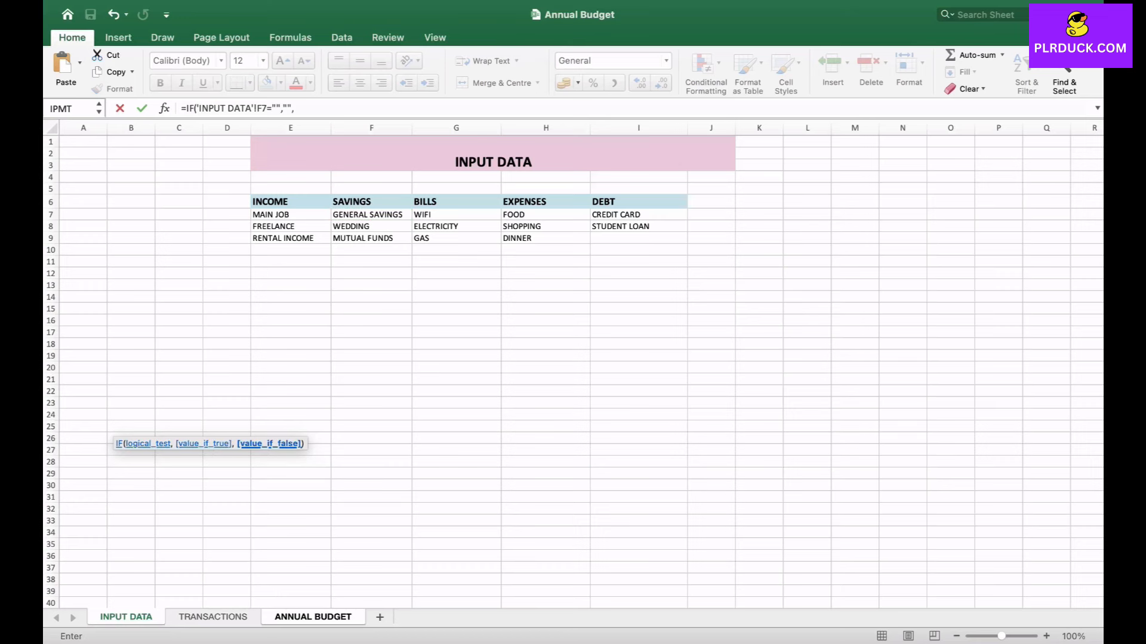
pyautogui.click(390, 216)
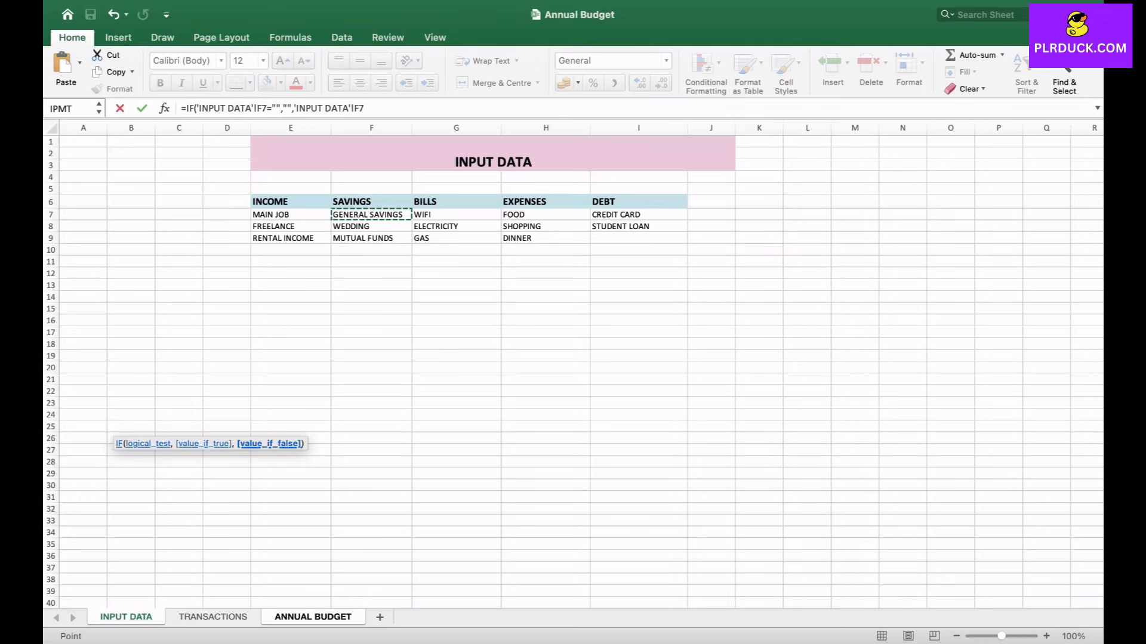
pyautogui.write(')')
pyautogui.press('Return')
pyautogui.moveTo(179, 434); pyautogui.dragTo(179, 467)
# - Label cell B63 below the savings categories TOTAL on the ANNUAL BUDGET sheet
pyautogui.click(144, 476)
pyautogui.scroll(4, 144, 471)
pyautogui.scroll(5, 154, 478)
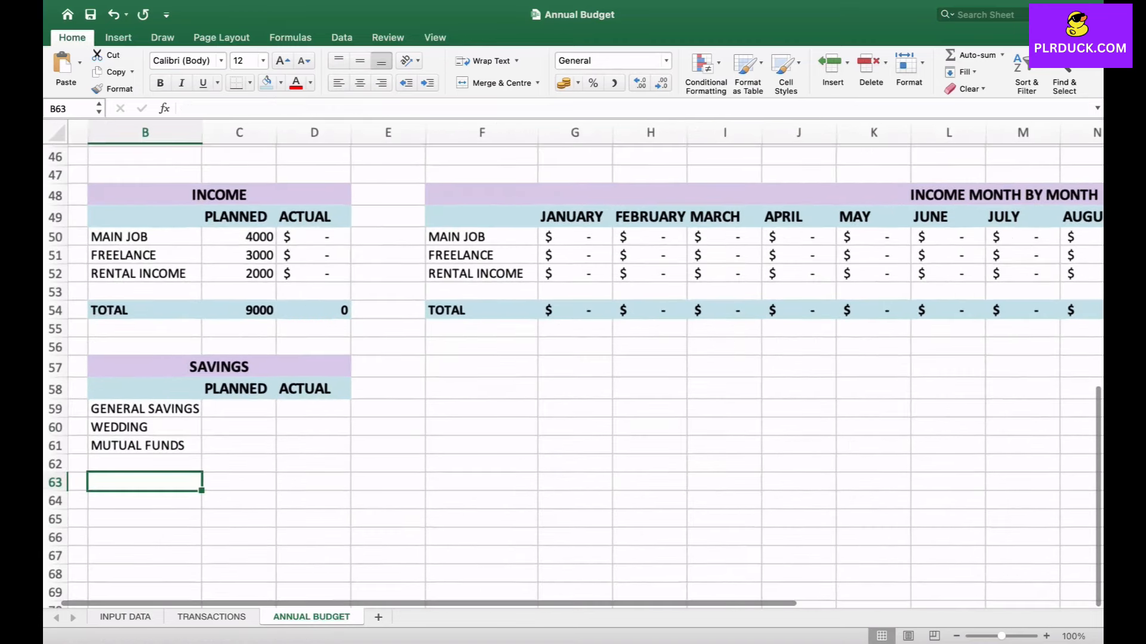
pyautogui.scroll(1, 154, 478)
pyautogui.write('TOTAL')
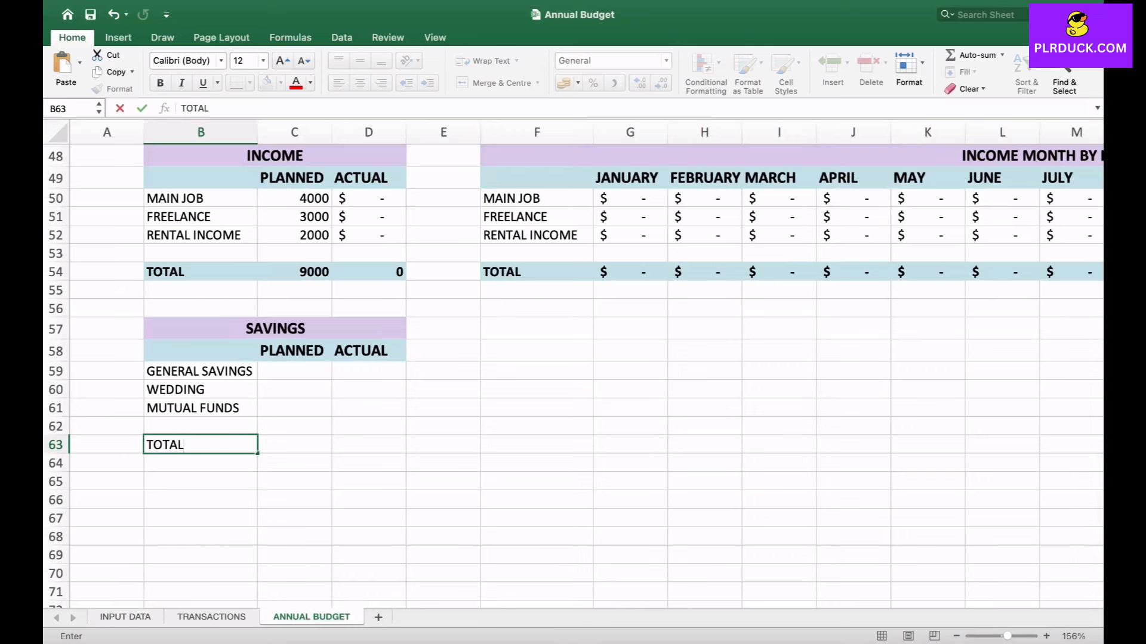
# - Enter planned savings of 1000 for GENERAL SAVINGS, 500 for WEDDING and 500 for MUTUAL FUNDS in C59:C61
pyautogui.click(294, 371)
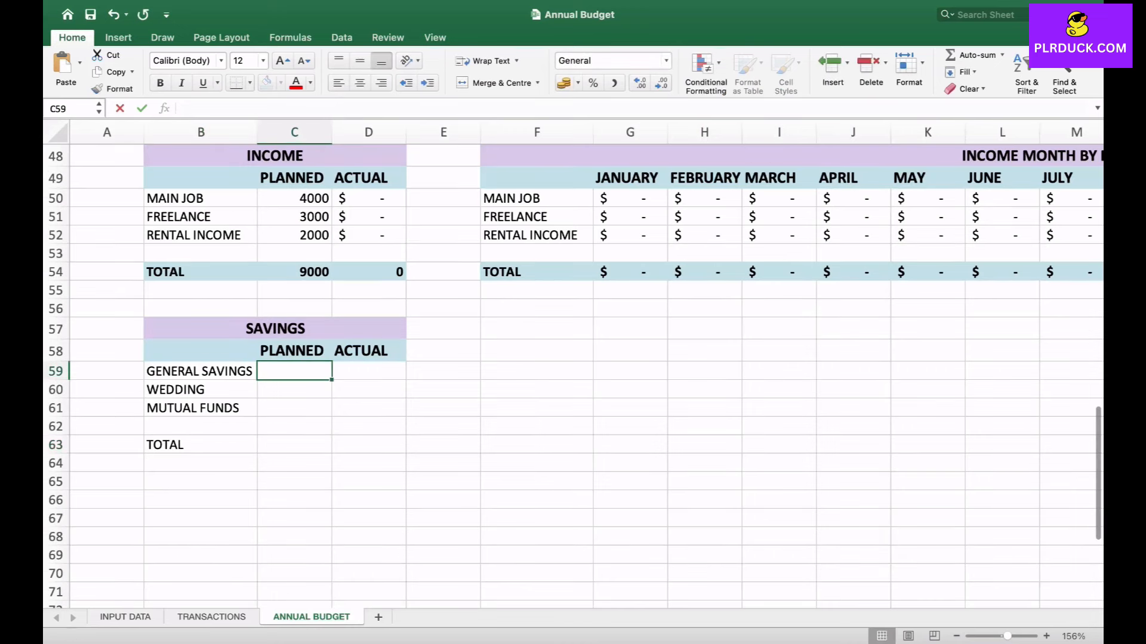
pyautogui.write('1000')
pyautogui.press('Return')
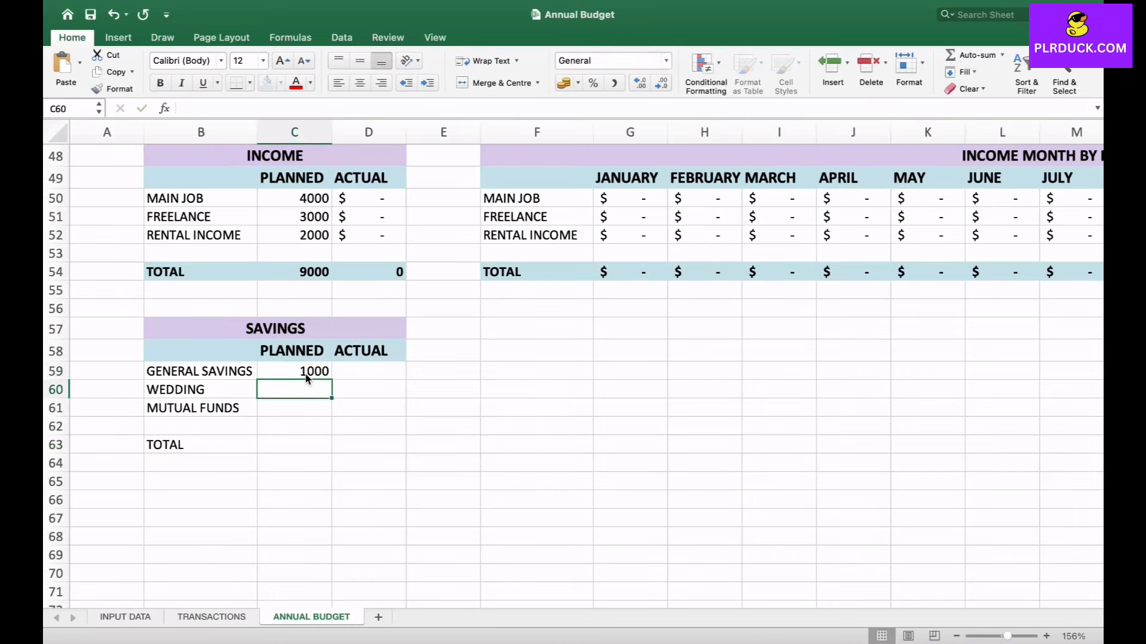
pyautogui.write('500')
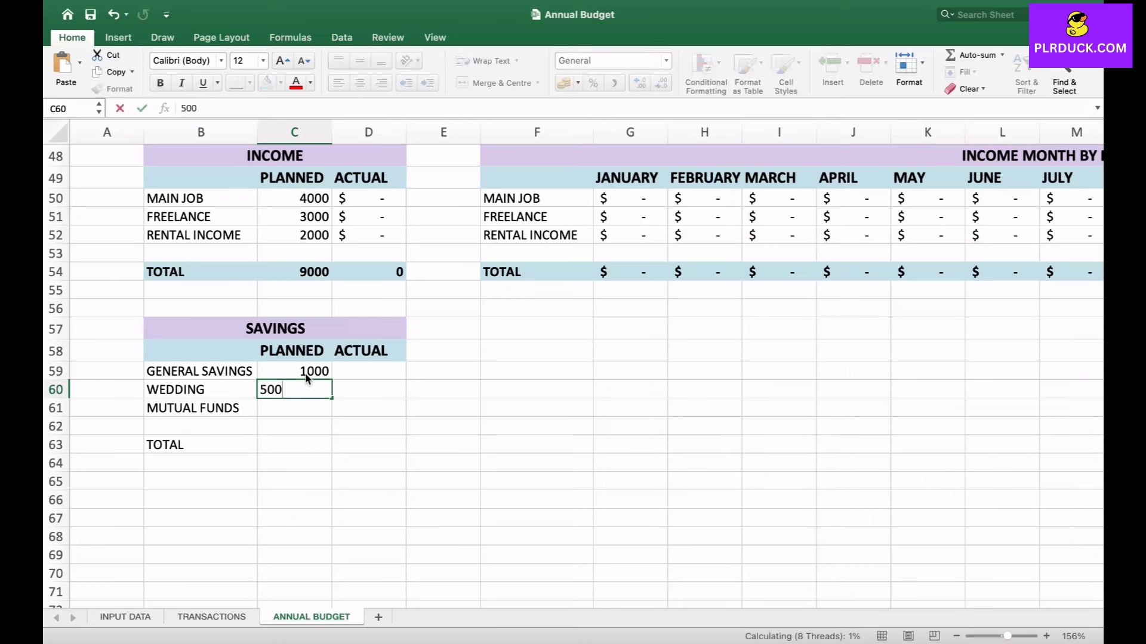
pyautogui.press('Return')
pyautogui.write('500')
pyautogui.press('Return')
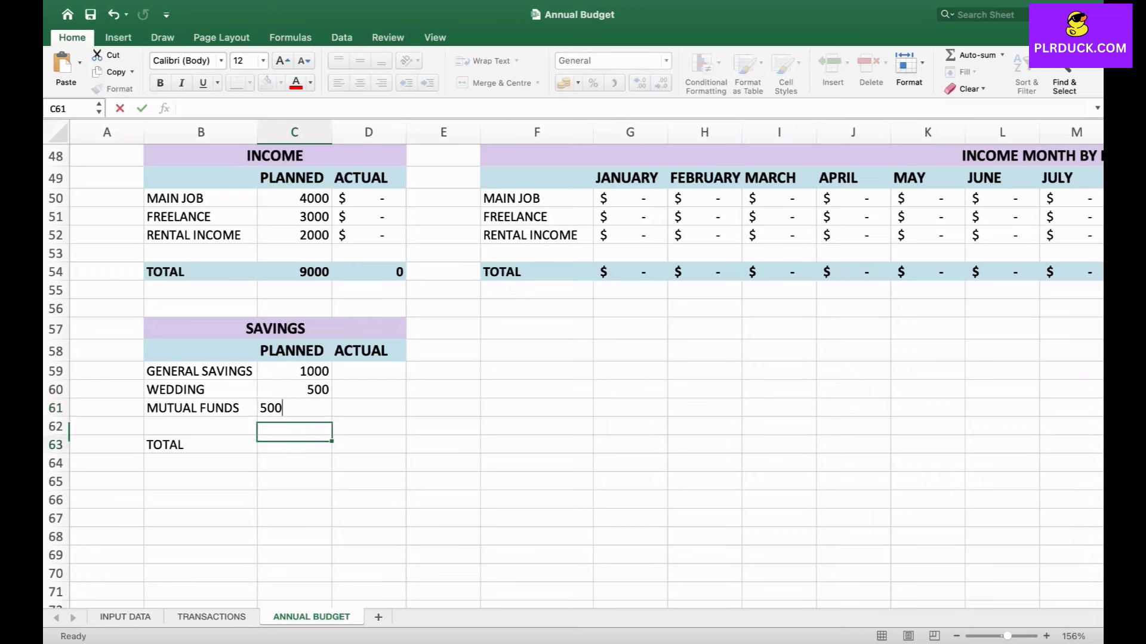
# - Total the SAVINGS table's PLANNED and ACTUAL columns with SUM formulas over rows 59 to 61 in C63 and D63
pyautogui.click(304, 446)
pyautogui.write('=SUM')
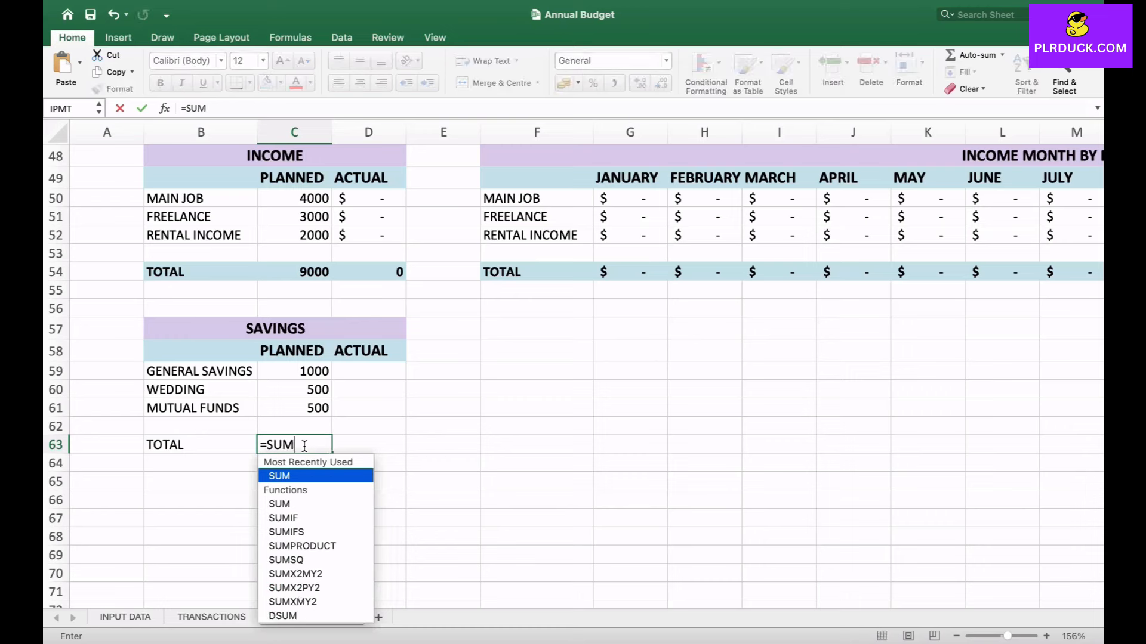
pyautogui.write('(')
pyautogui.moveTo(298, 371); pyautogui.dragTo(305, 410)
pyautogui.press('Return')
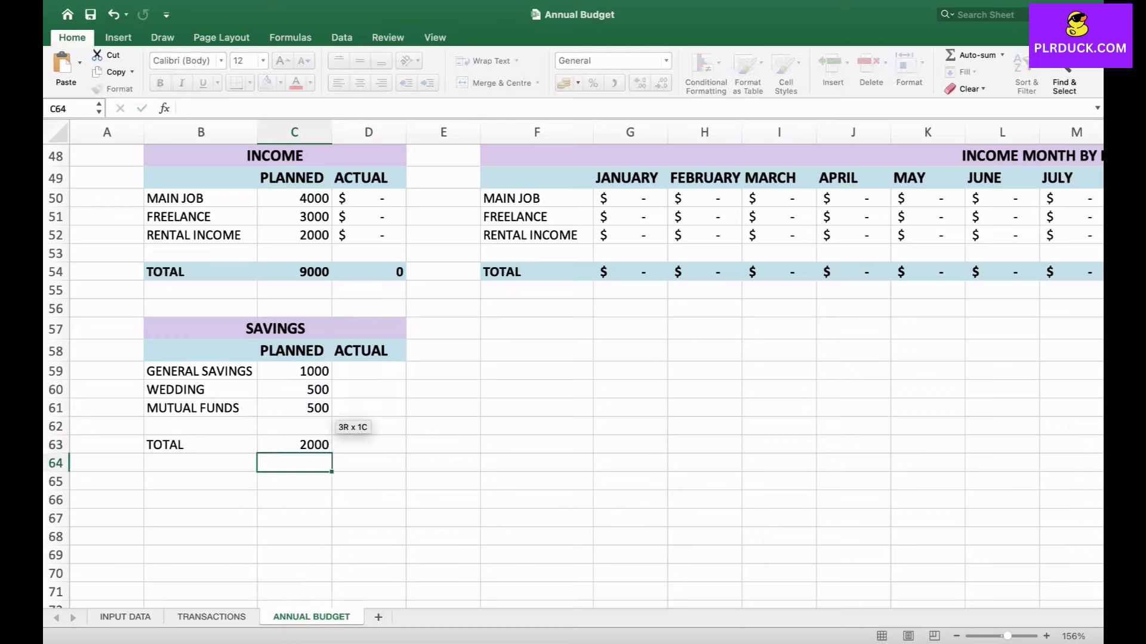
pyautogui.click(365, 447)
pyautogui.write('=SU')
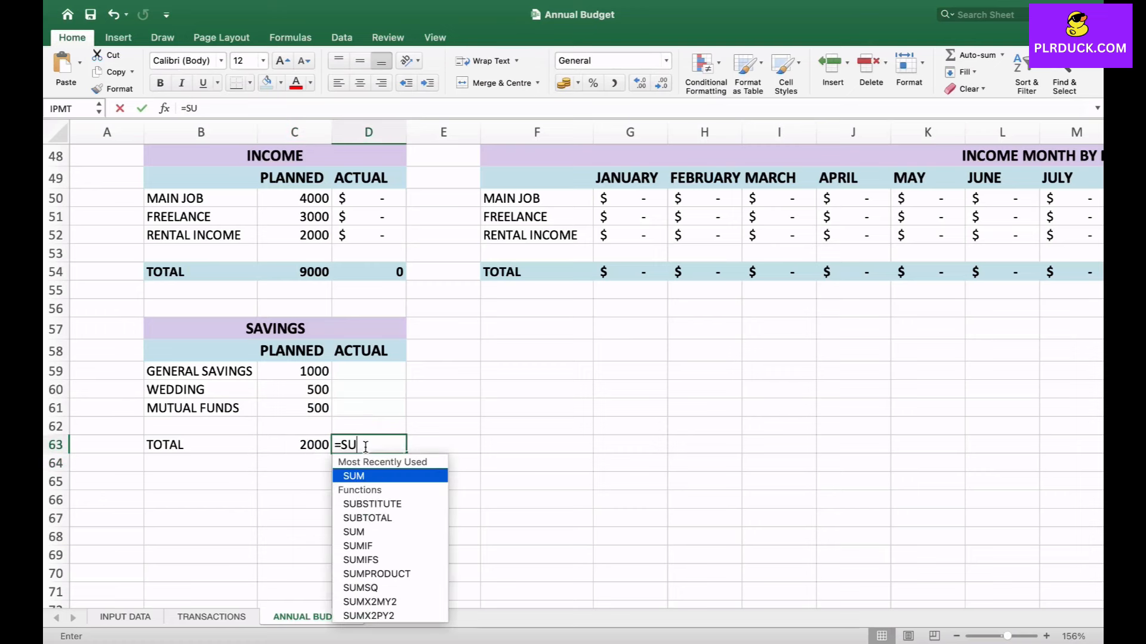
pyautogui.write('M(')
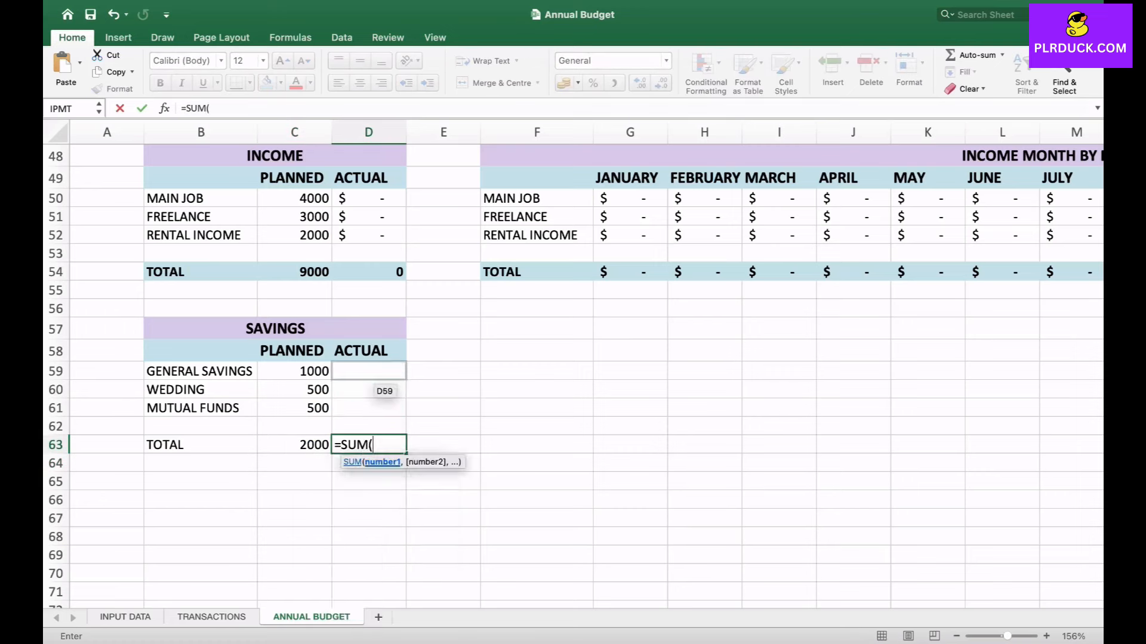
pyautogui.moveTo(368, 376); pyautogui.dragTo(369, 411)
pyautogui.press('Return')
# - Copy the two INCOME MONTH BY MONTH header rows to F57 beside the SAVINGS table
pyautogui.scroll(-2, 573, 370)
pyautogui.moveTo(739, 239); pyautogui.dragTo(739, 256)
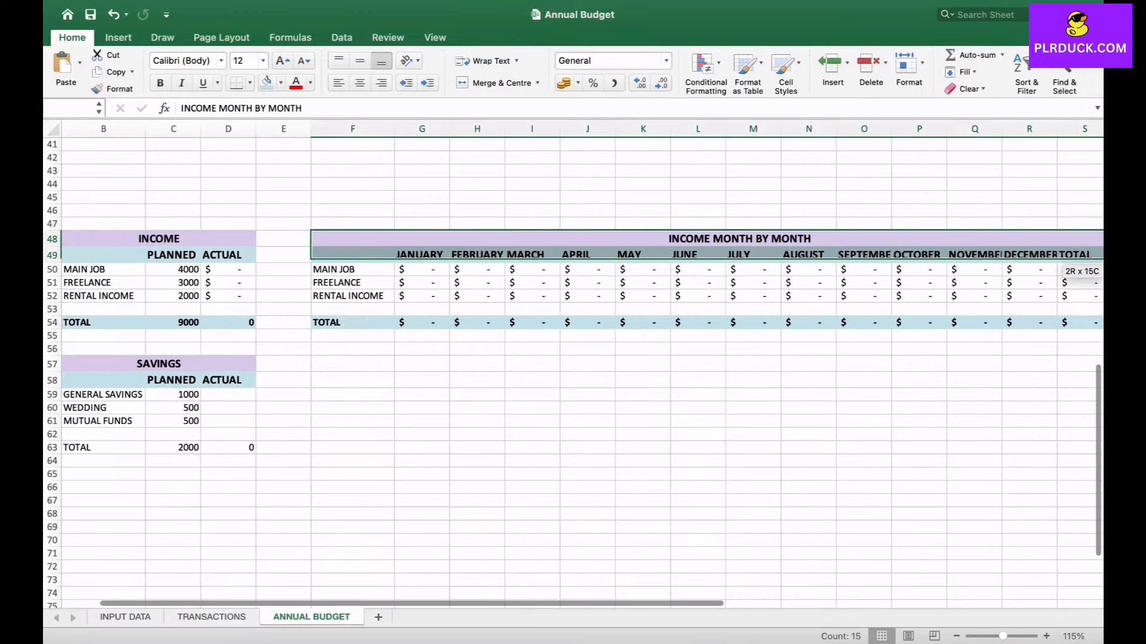
pyautogui.press('super+c')
pyautogui.click(352, 364)
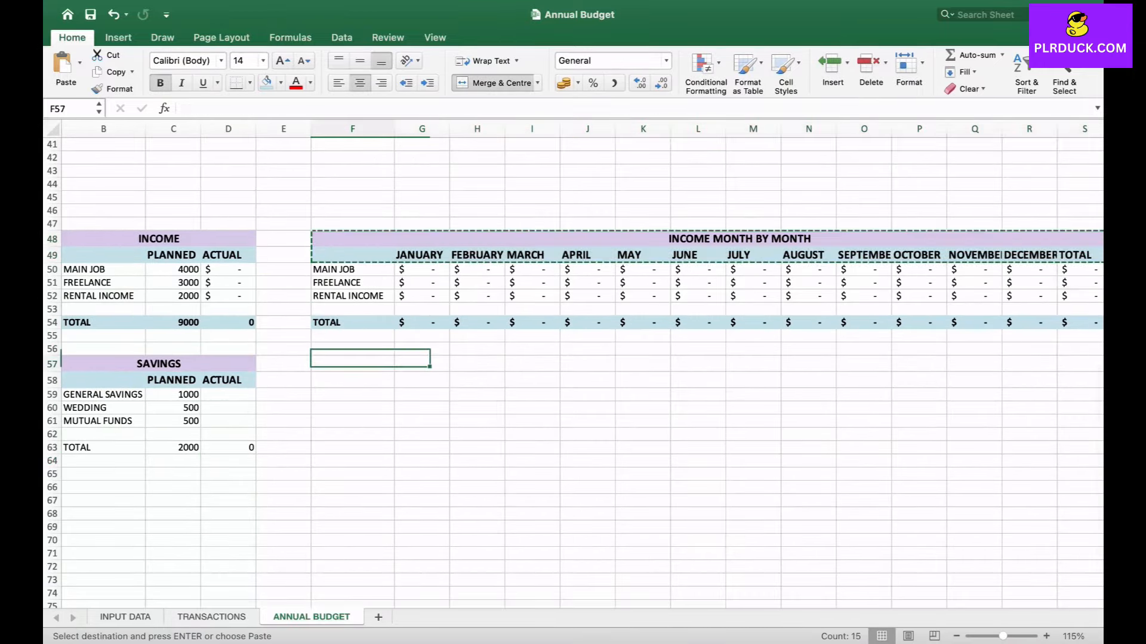
pyautogui.press('super+v')
pyautogui.click(422, 434)
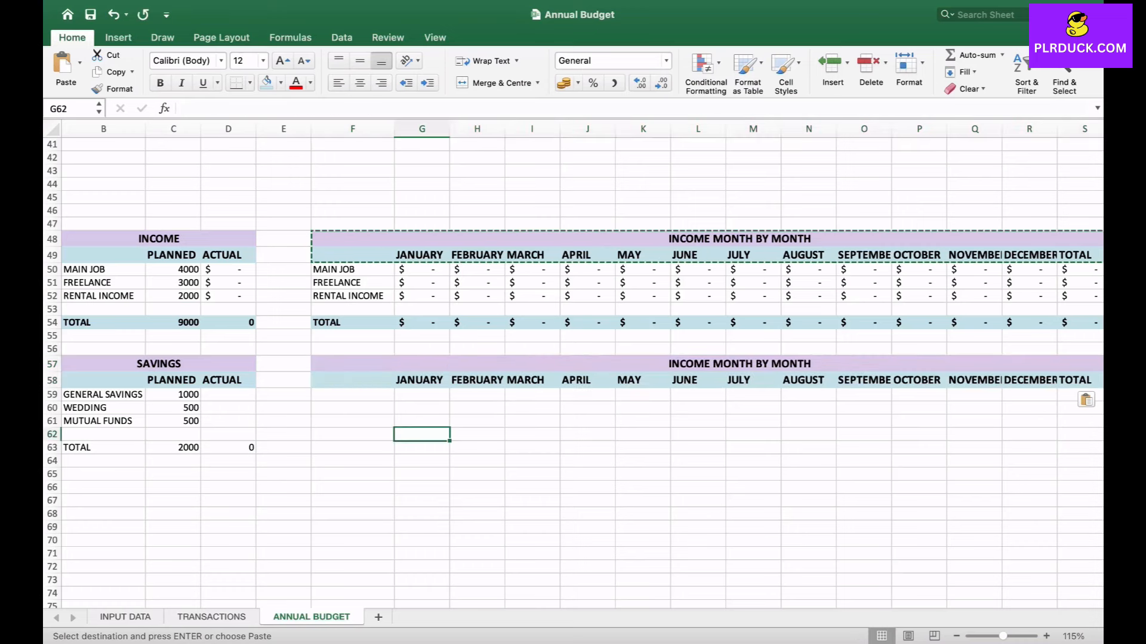
# - Retitle the copied monthly header in F57 SAVINGS MONTH BY MONTH
pyautogui.click(430, 364)
pyautogui.moveTo(218, 109); pyautogui.dragTo(180, 109)
pyautogui.write('SAVINGS')
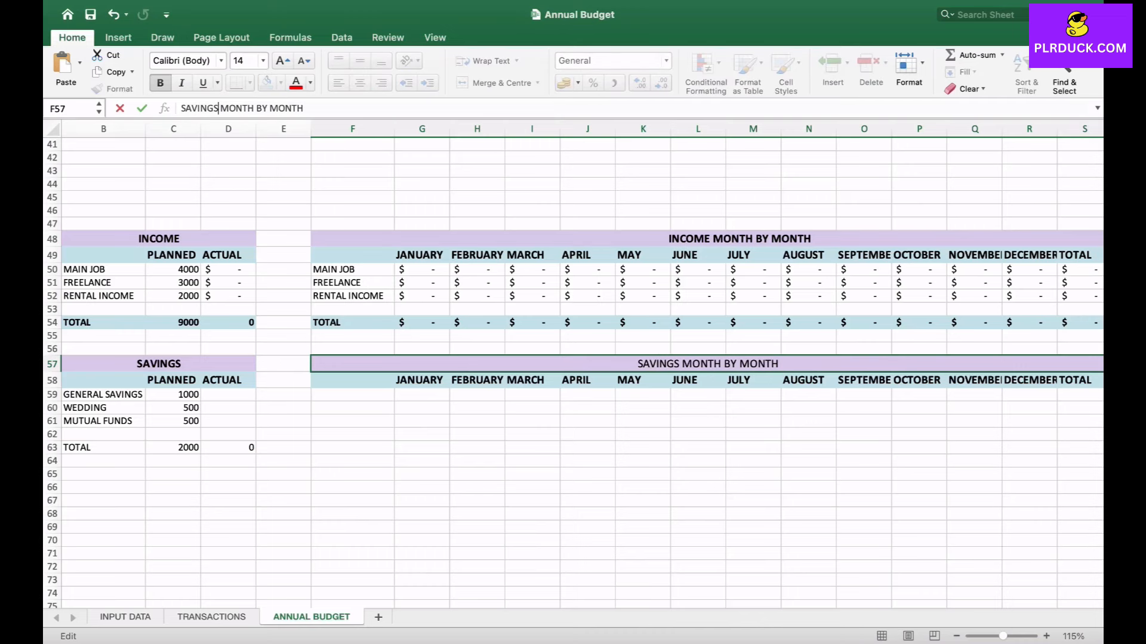
pyautogui.click(352, 408)
# - Fill the SAVINGS and SAVINGS MONTH BY MONTH title cells with the recently used light orange
pyautogui.click(159, 364)
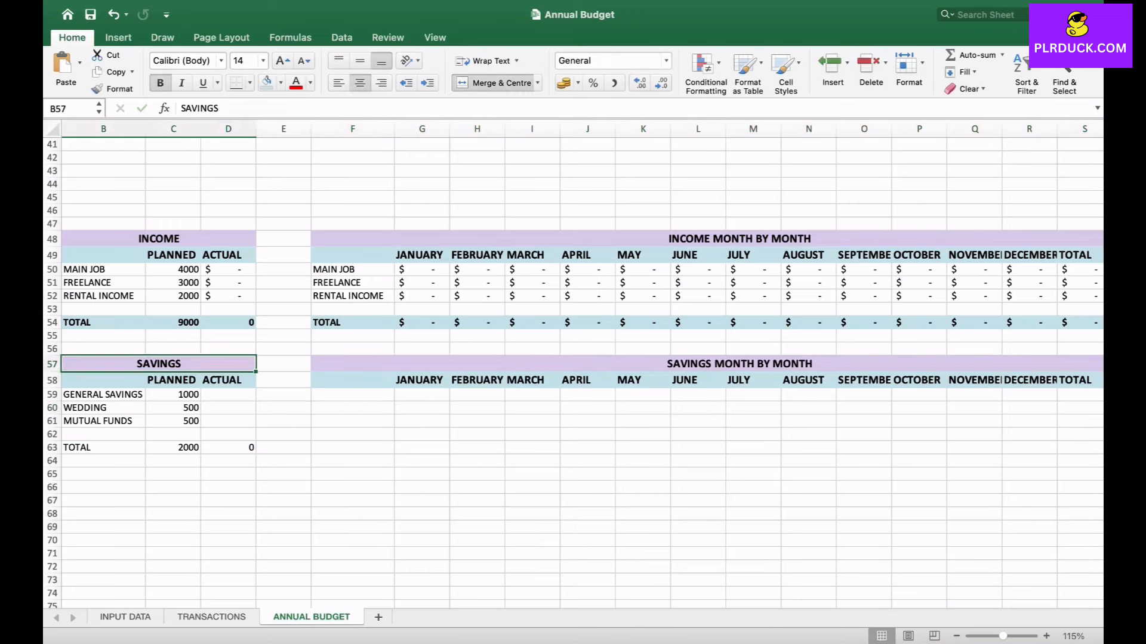
pyautogui.keyDown('super'); pyautogui.click(422, 364); pyautogui.keyUp('super')
pyautogui.click(280, 83)
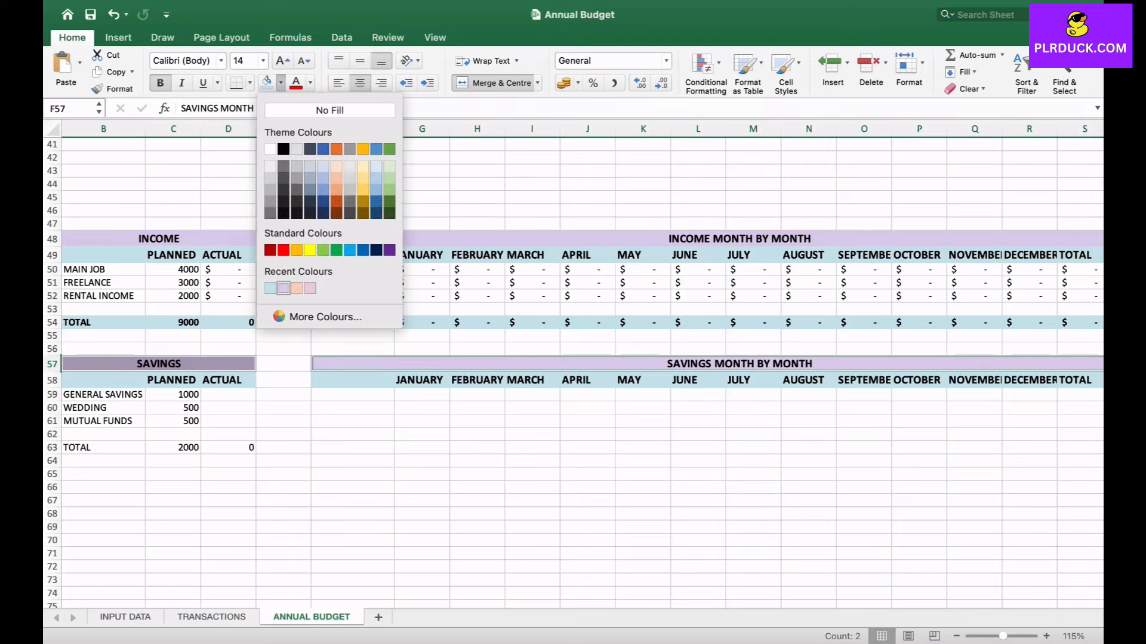
pyautogui.click(296, 289)
pyautogui.click(352, 395)
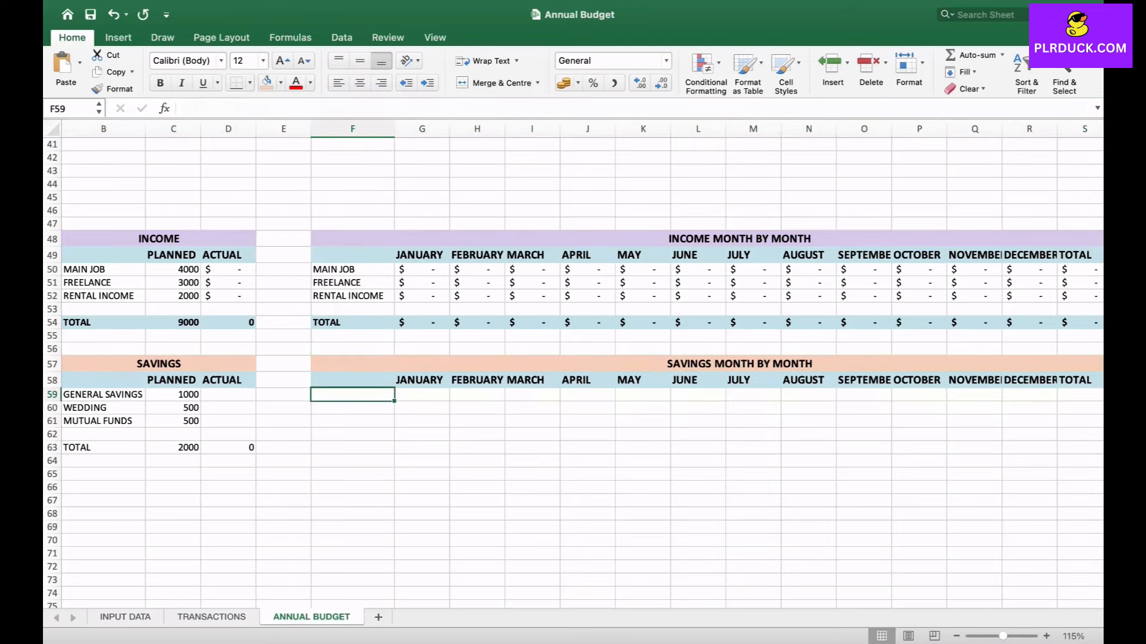
# - Link F59 to the category in B59, fill it down to list the savings categories, and label F63 TOTAL
pyautogui.scroll(-4, 573, 364)
pyautogui.hscroll(2, 573, 364)
pyautogui.hscroll(-2, 572, 364)
pyautogui.scroll(-1, 573, 364)
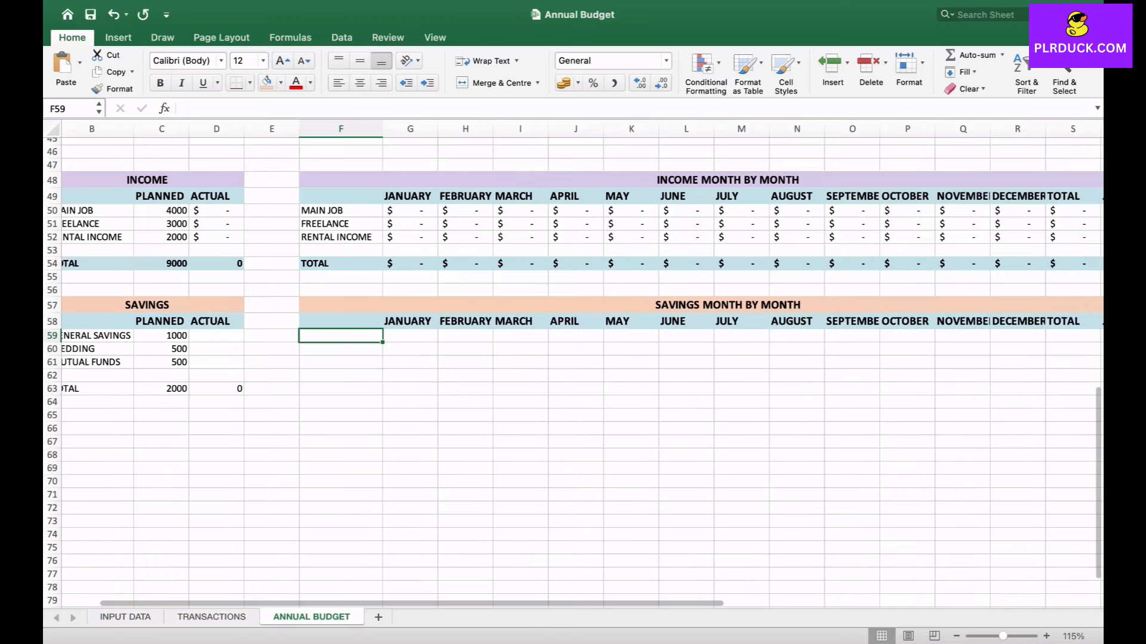
pyautogui.write('=')
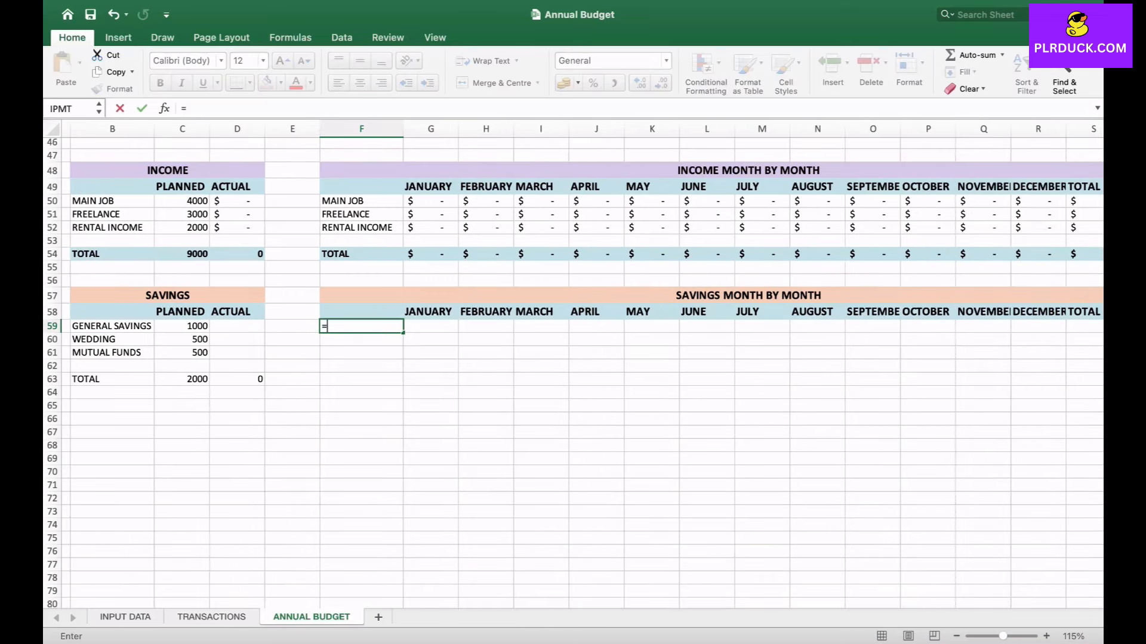
pyautogui.click(112, 327)
pyautogui.press('Return')
pyautogui.click(362, 326)
pyautogui.moveTo(403, 333); pyautogui.dragTo(403, 370)
pyautogui.click(361, 379)
pyautogui.write('TOTAL')
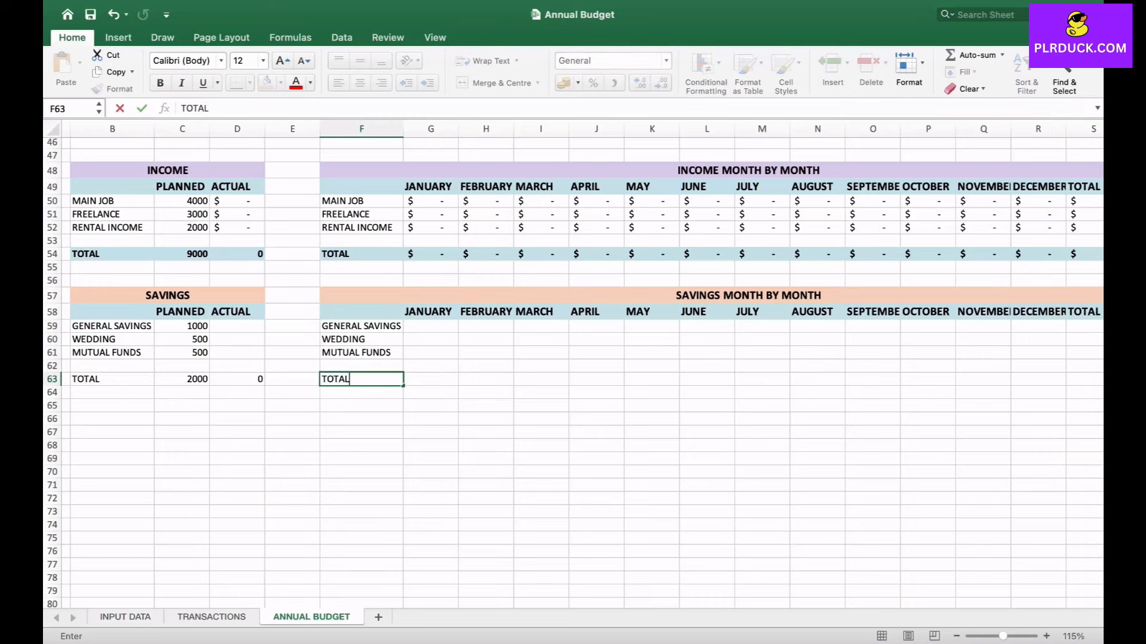
# - Copy the January MAIN JOB formula from G50 to the January GENERAL SAVINGS cell G59
pyautogui.click(430, 326)
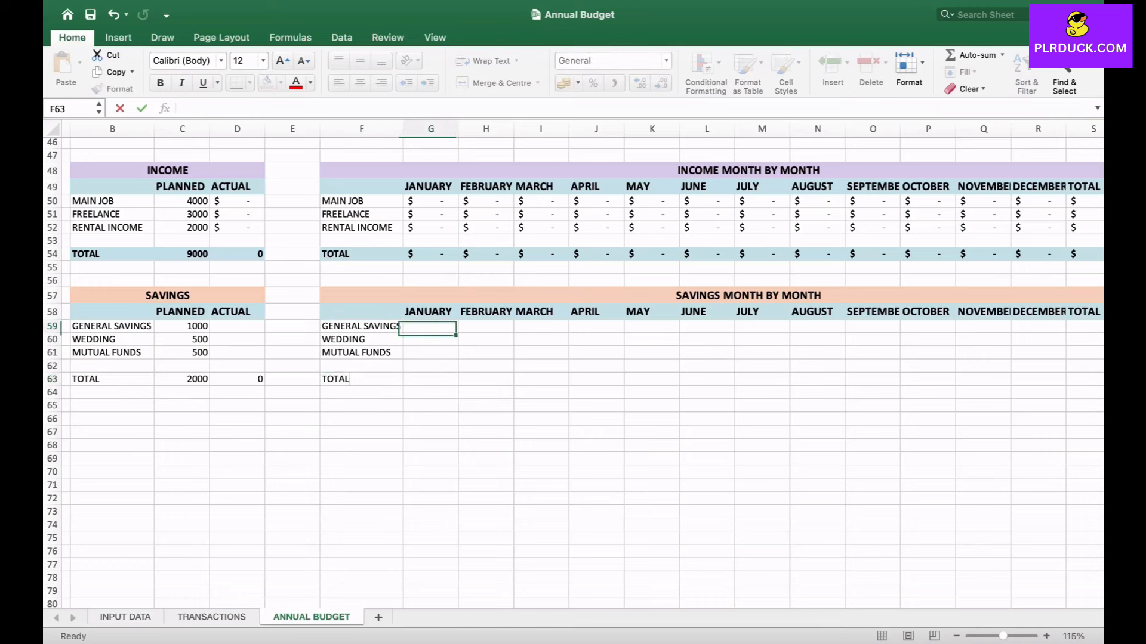
pyautogui.hscroll(2, 430, 326)
pyautogui.scroll(1, 431, 327)
pyautogui.hscroll(2, 572, 364)
pyautogui.scroll(1, 573, 364)
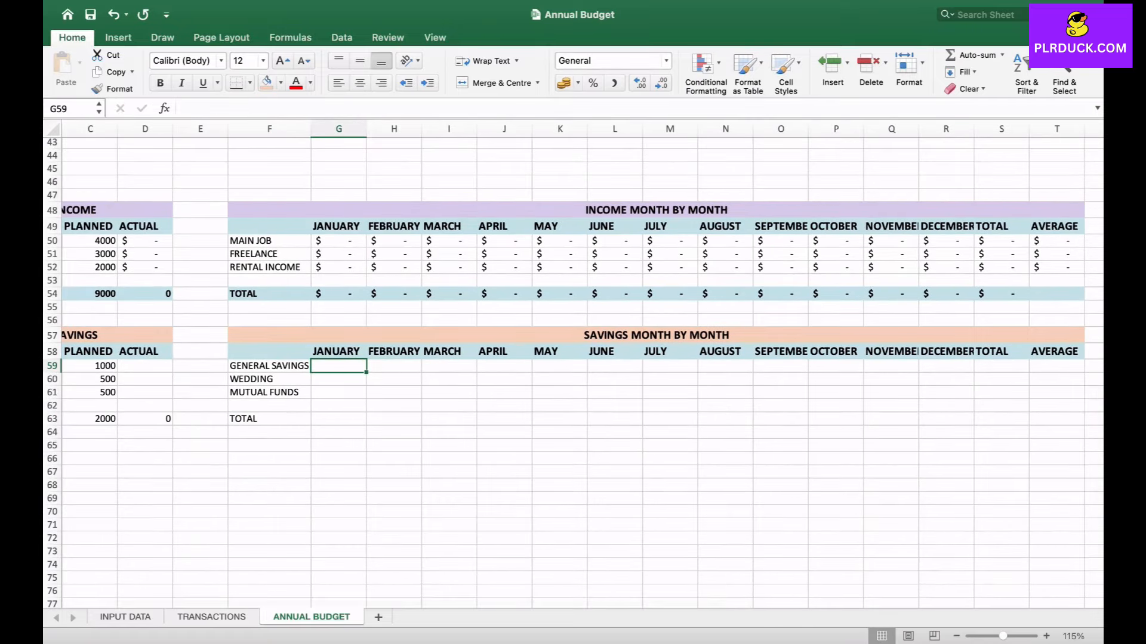
pyautogui.click(338, 241)
pyautogui.hotkey('ctrl', 'c')
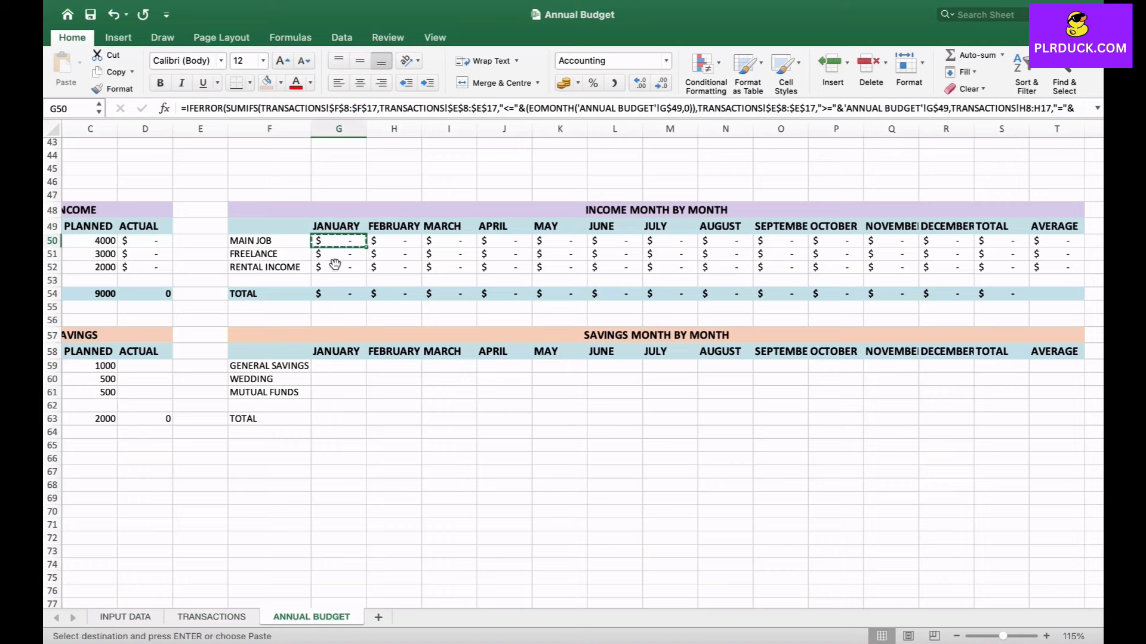
pyautogui.click(338, 365)
pyautogui.hotkey('ctrl', 'v')
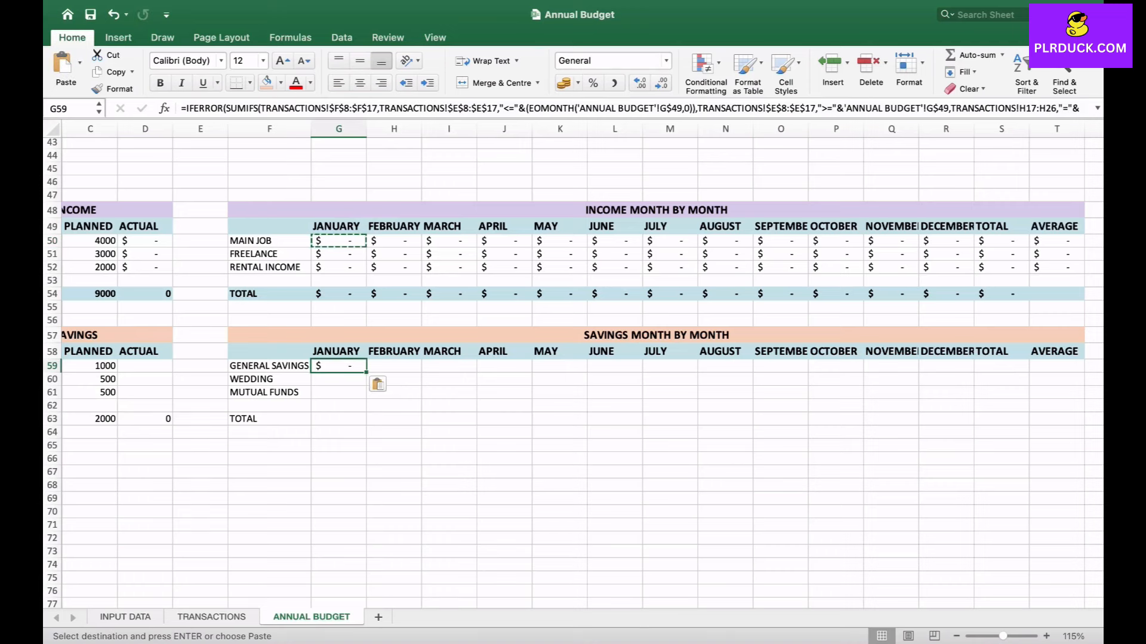
# - Fill the January GENERAL SAVINGS formula in G59 across to December and down to MUTUAL FUNDS, covering G59:R61
pyautogui.click(996, 108)
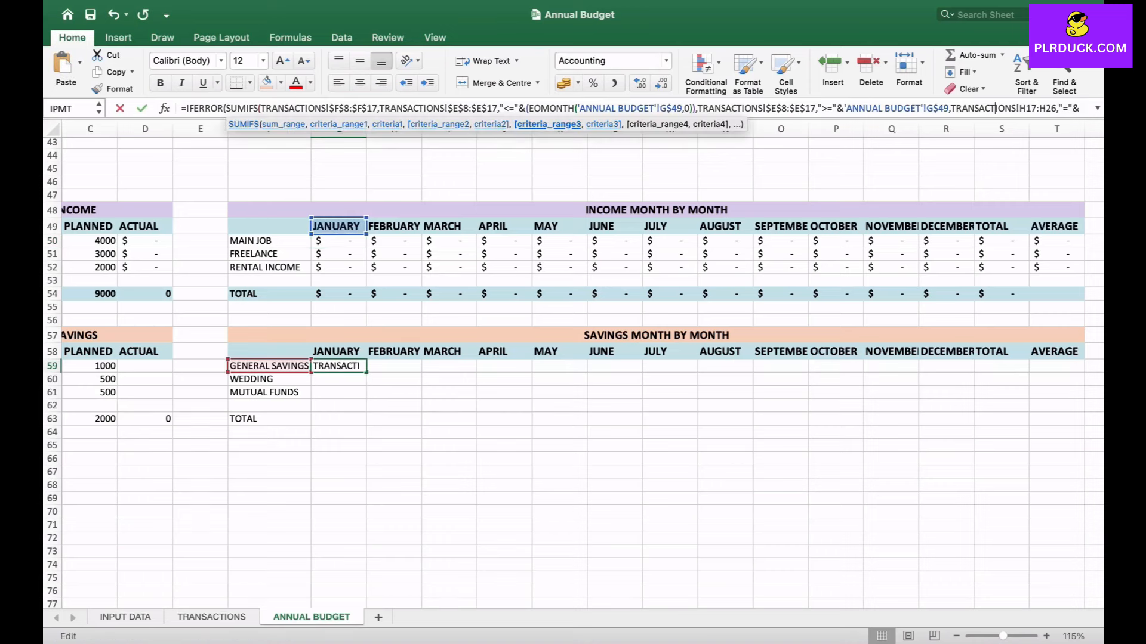
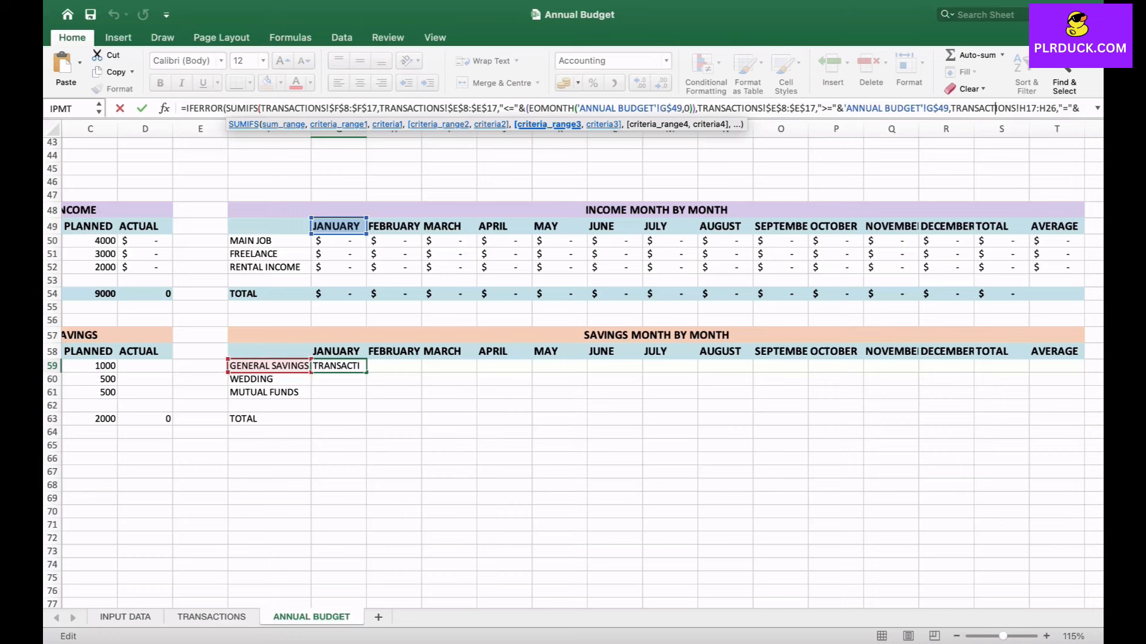
pyautogui.press('Return')
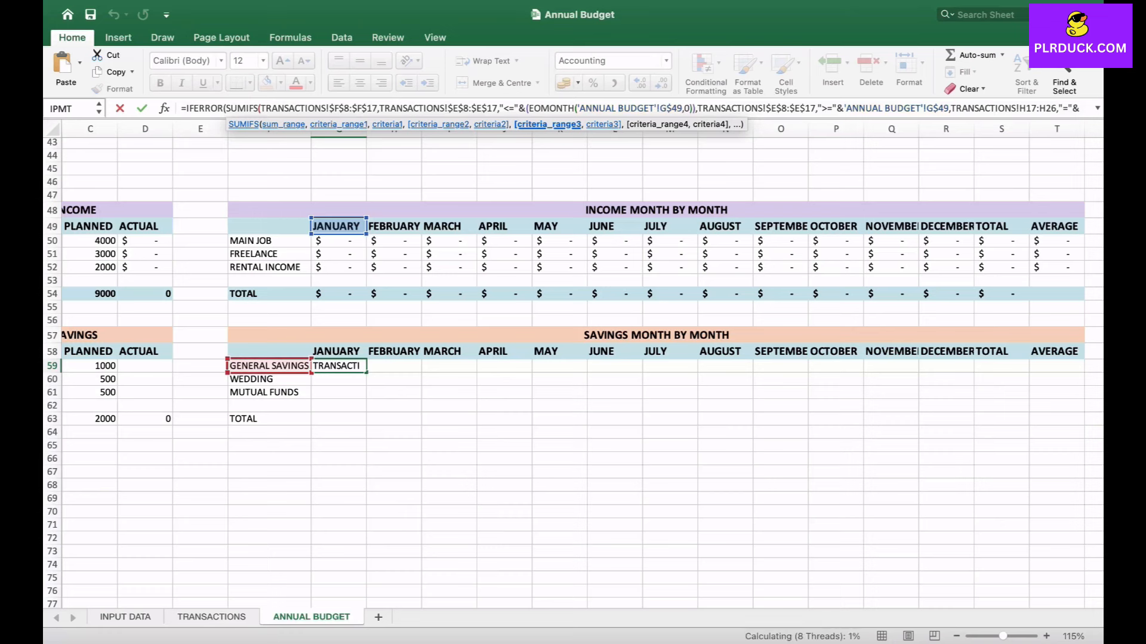
pyautogui.press('Up')
pyautogui.moveTo(366, 373); pyautogui.dragTo(973, 398)
# - Sum January savings G59:G61 in G63 and fill the formula across the TOTAL row to S63
pyautogui.click(338, 419)
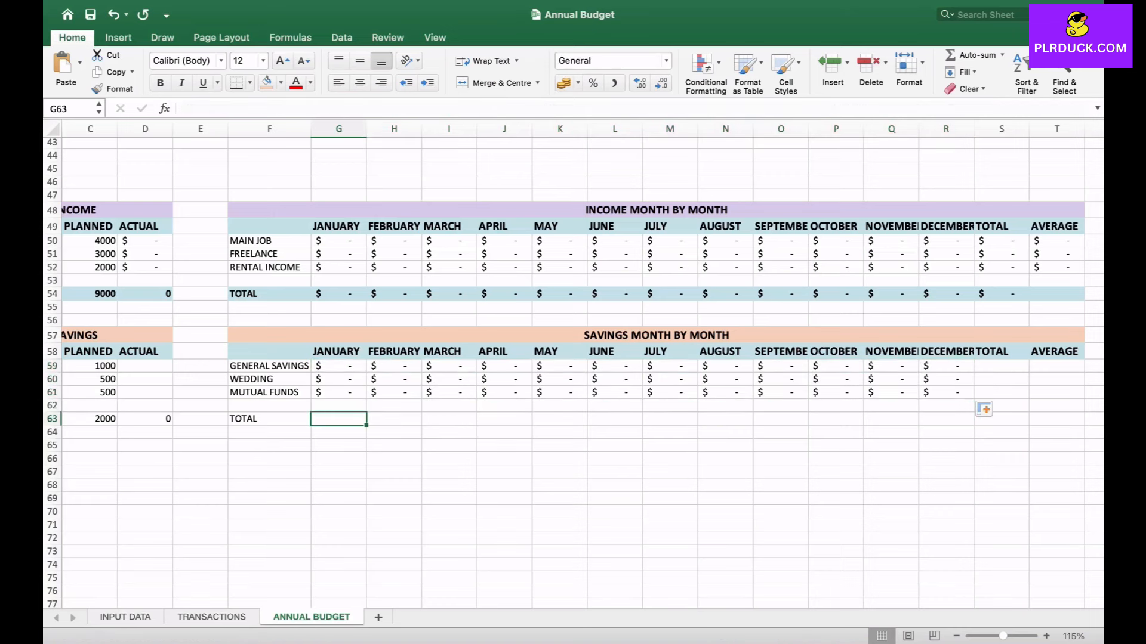
pyautogui.write('=SUM')
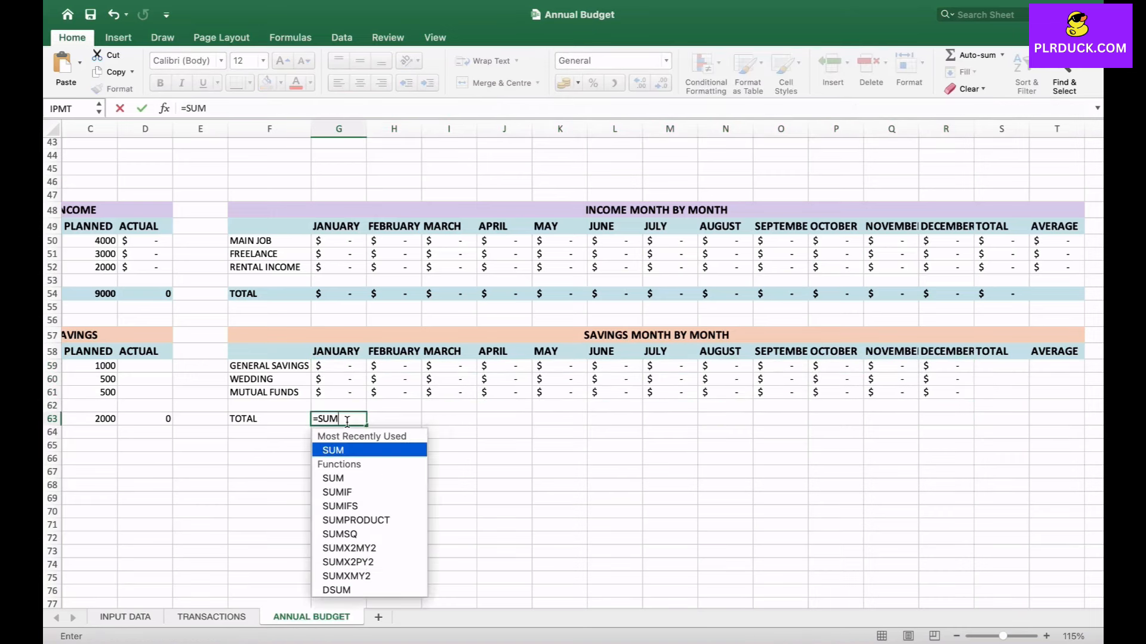
pyautogui.write('(')
pyautogui.moveTo(338, 365); pyautogui.dragTo(338, 393)
pyautogui.write(')')
pyautogui.press('Return')
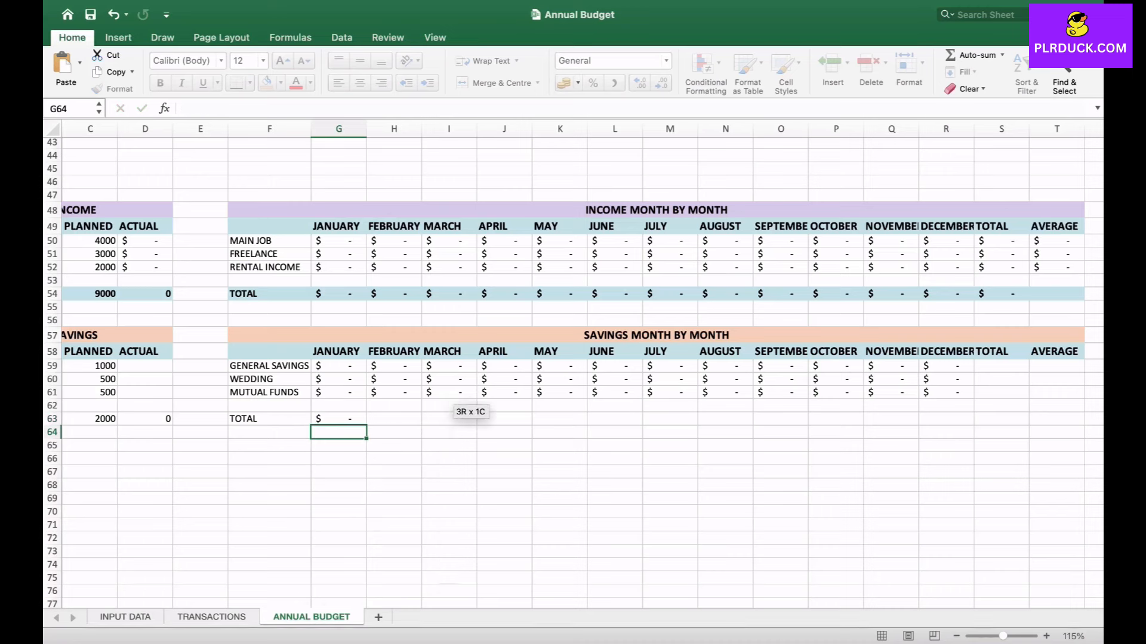
pyautogui.click(338, 419)
pyautogui.moveTo(366, 425); pyautogui.dragTo(1014, 421)
# - Enter =SUM(G59:R59) in S59 for the yearly GENERAL SAVINGS total and fill it down to S61
pyautogui.click(1001, 366)
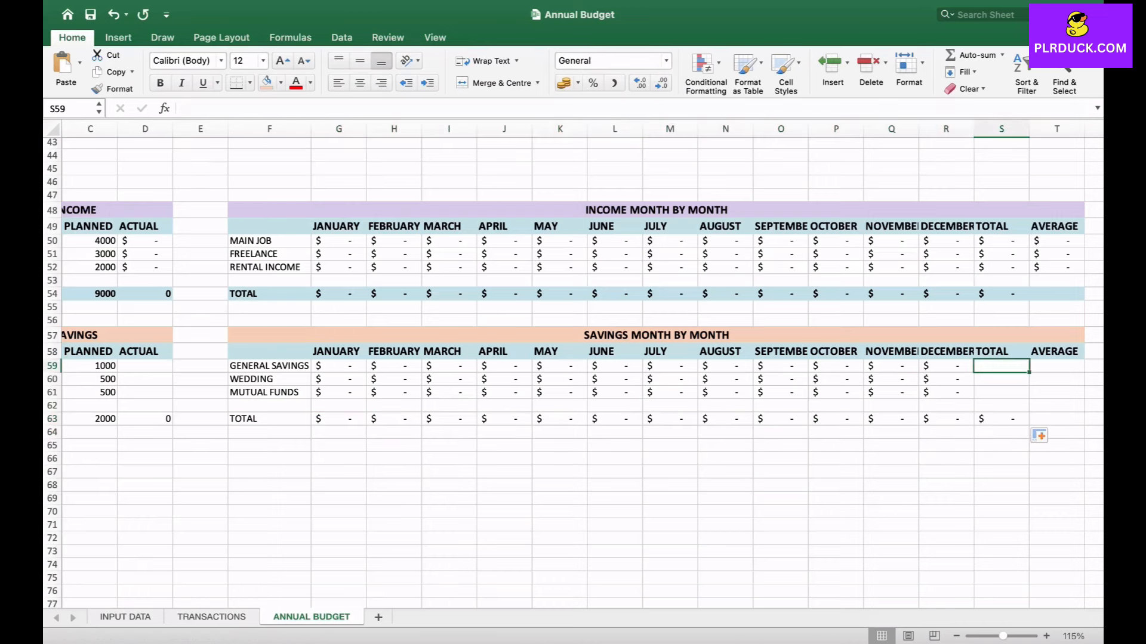
pyautogui.write('=SUM(')
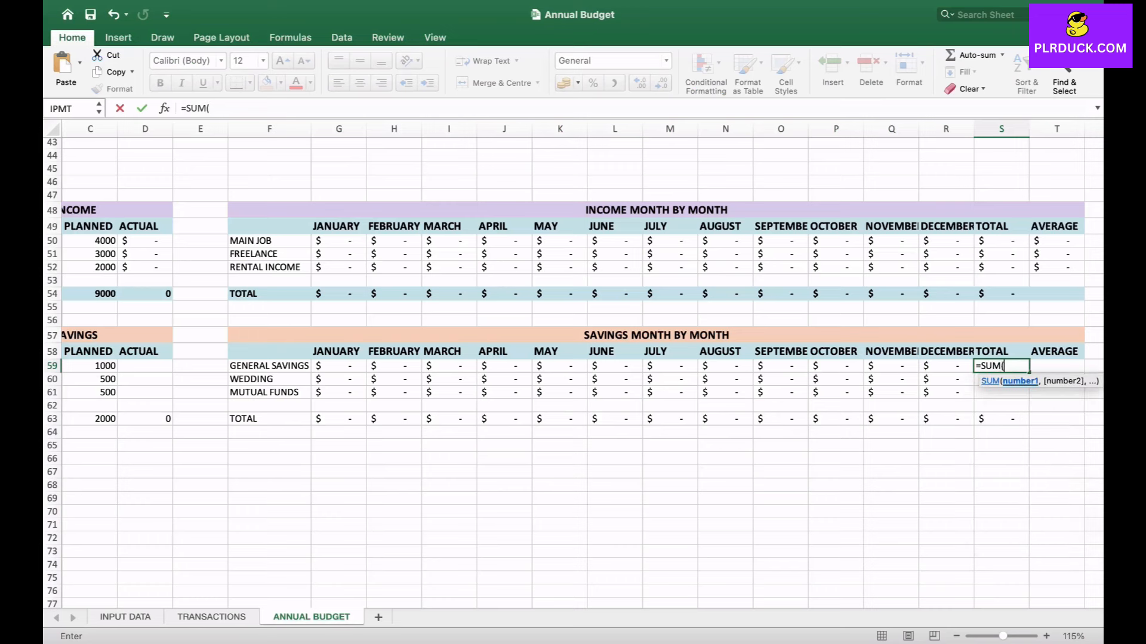
pyautogui.moveTo(322, 366); pyautogui.dragTo(955, 366)
pyautogui.press('Return')
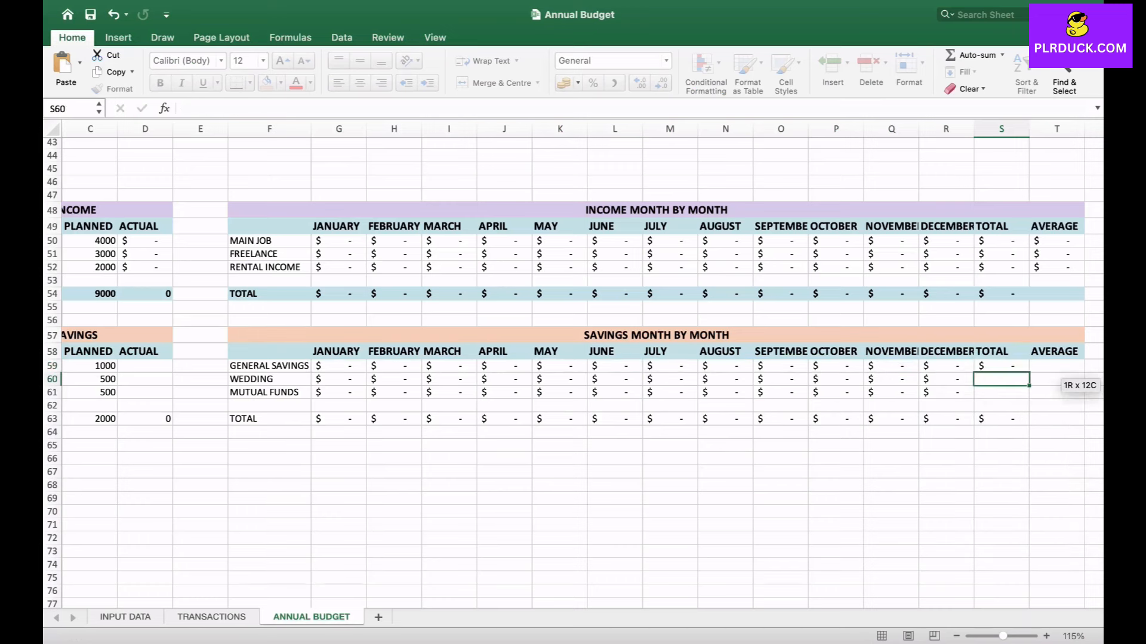
pyautogui.click(1001, 366)
pyautogui.moveTo(1030, 371); pyautogui.dragTo(1073, 394)
pyautogui.moveTo(916, 390); pyautogui.dragTo(916, 411)
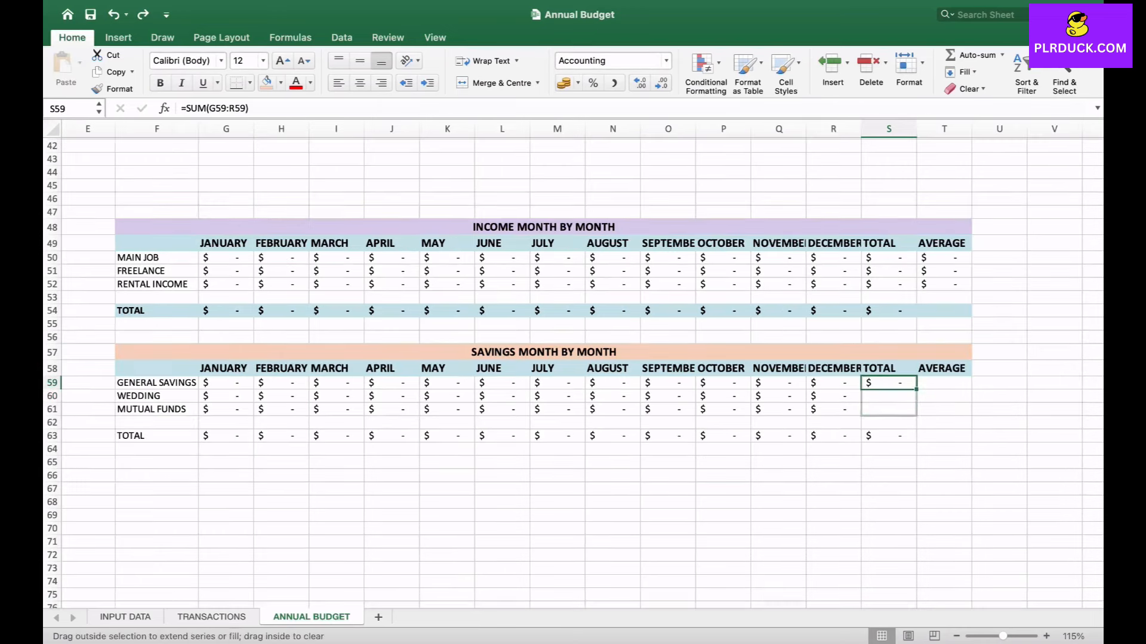
# - Enter =AVERAGE(G59:R59) in T59 for the GENERAL SAVINGS average and fill it down to T61
pyautogui.click(946, 381)
pyautogui.write('=')
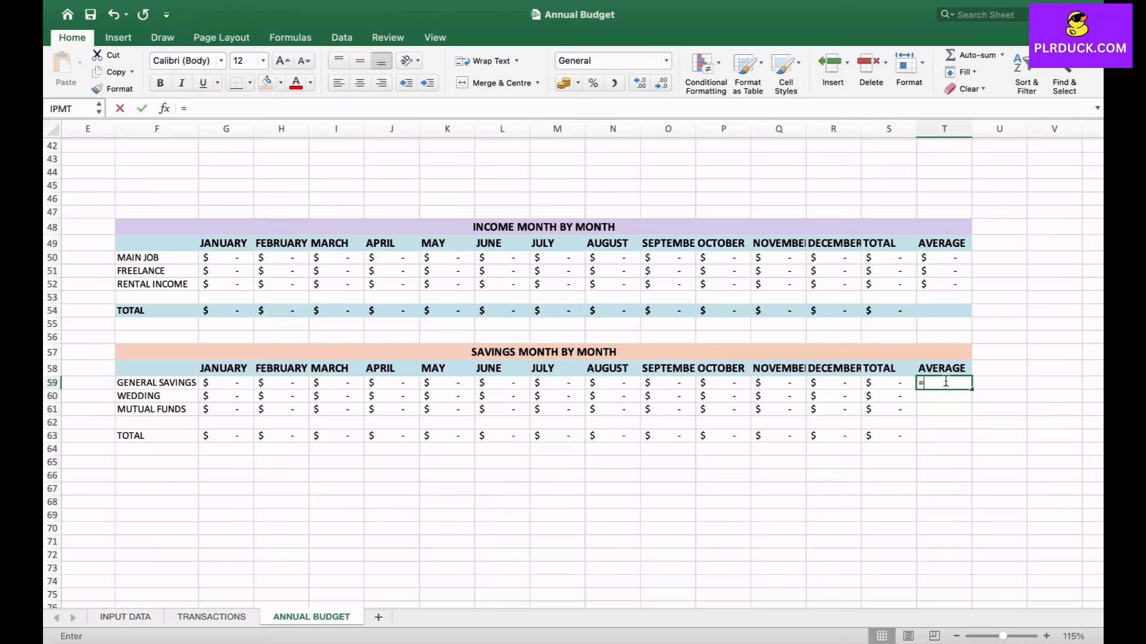
pyautogui.write('A')
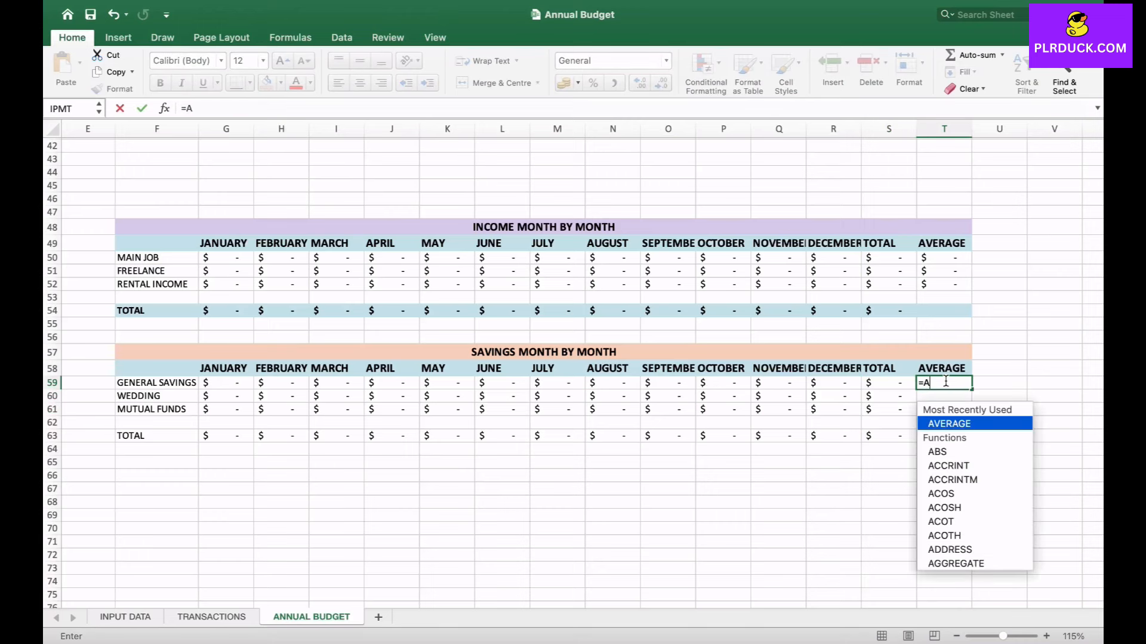
pyautogui.write('VERAGE(')
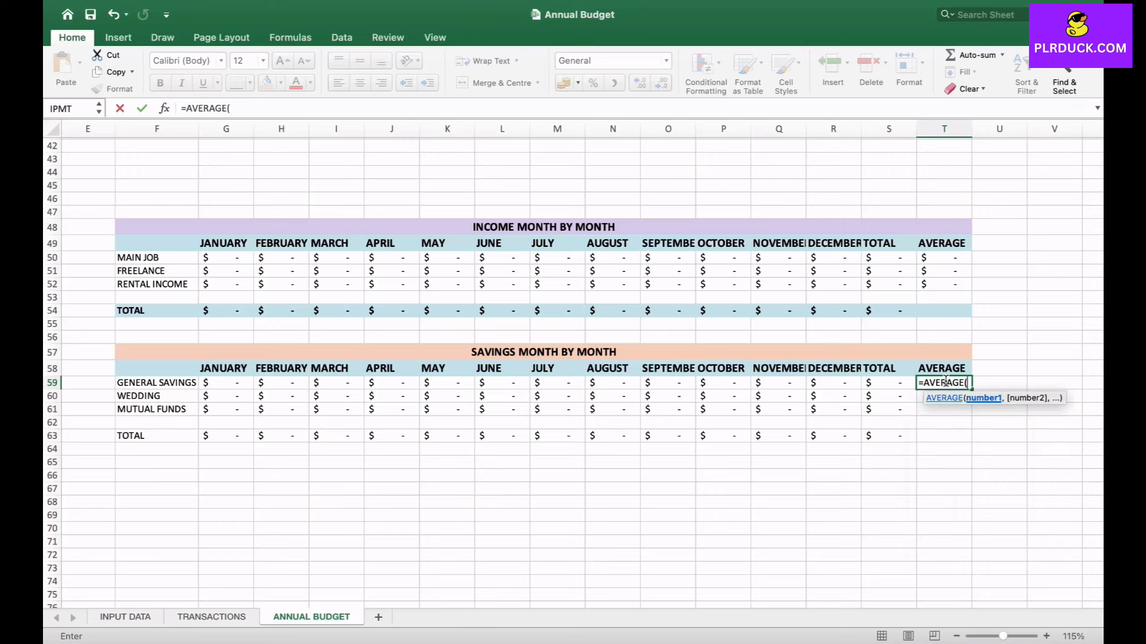
pyautogui.click(225, 384)
pyautogui.moveTo(225, 384); pyautogui.dragTo(862, 389)
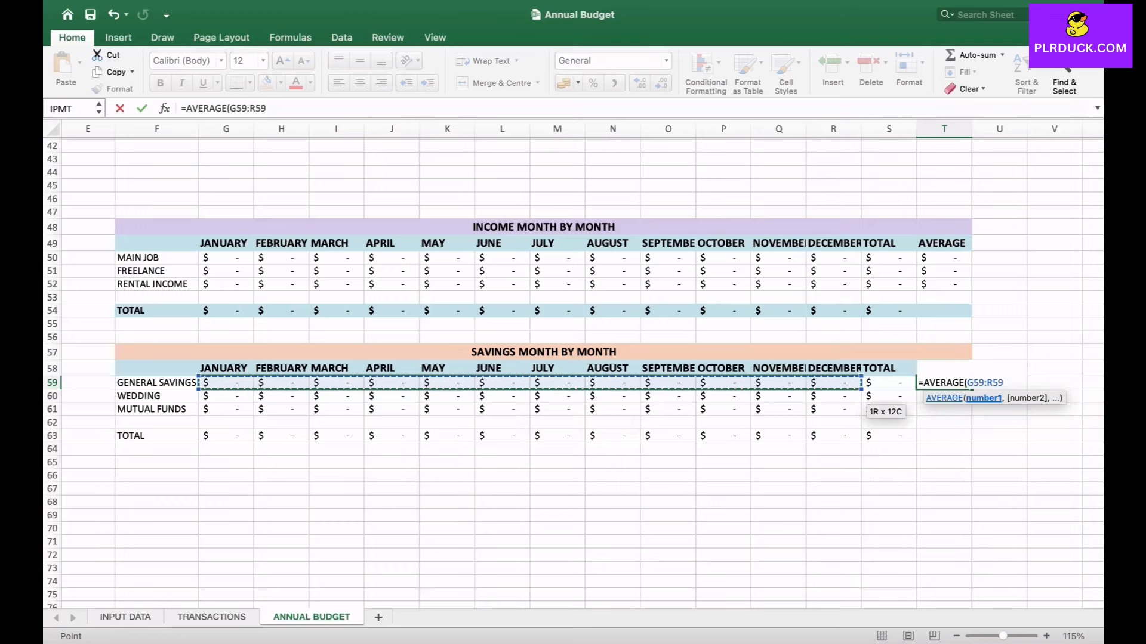
pyautogui.write(')')
pyautogui.press('Return')
pyautogui.moveTo(971, 390); pyautogui.dragTo(972, 413)
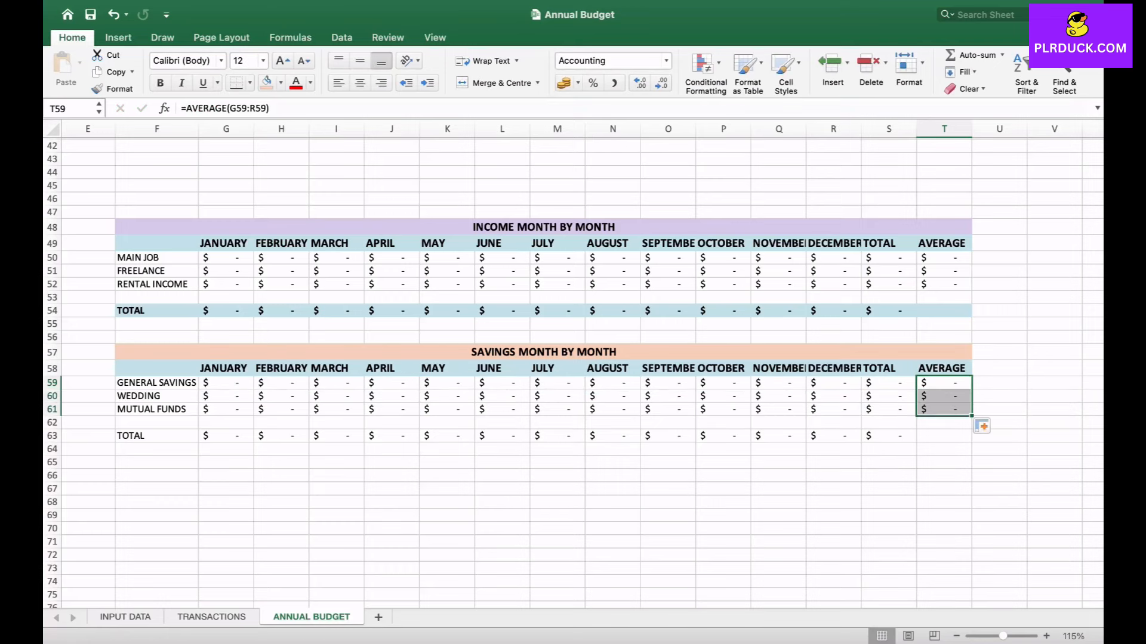
# - Give the SAVINGS TOTAL row B63:D63 the light blue fill and make it bold
pyautogui.hscroll(-5, 572, 364)
pyautogui.moveTo(158, 424); pyautogui.dragTo(284, 424)
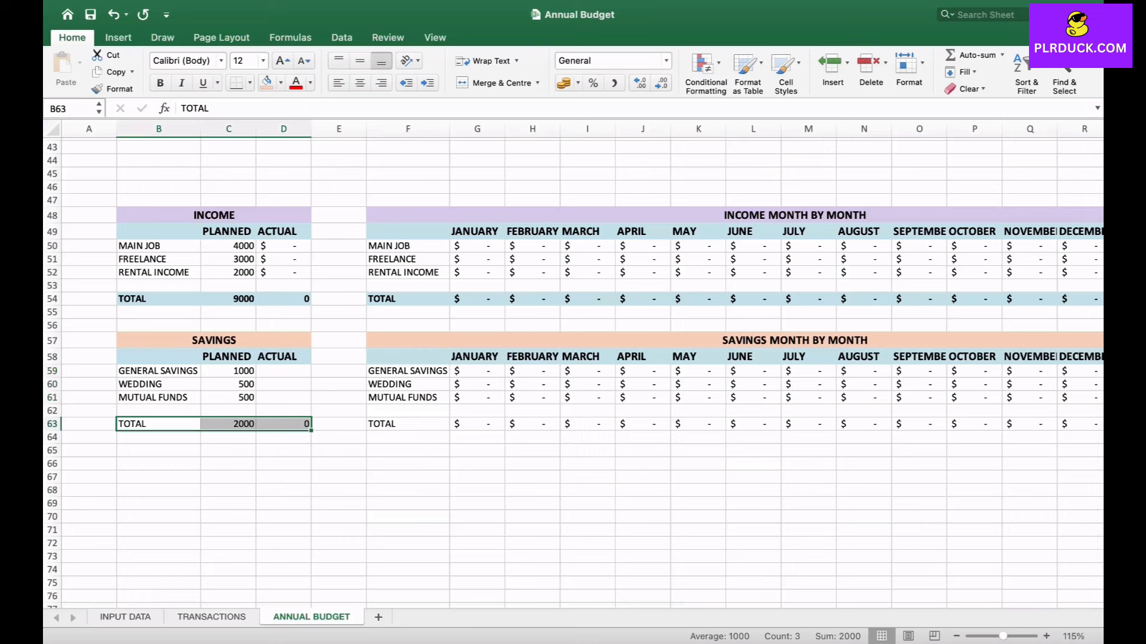
pyautogui.click(281, 83)
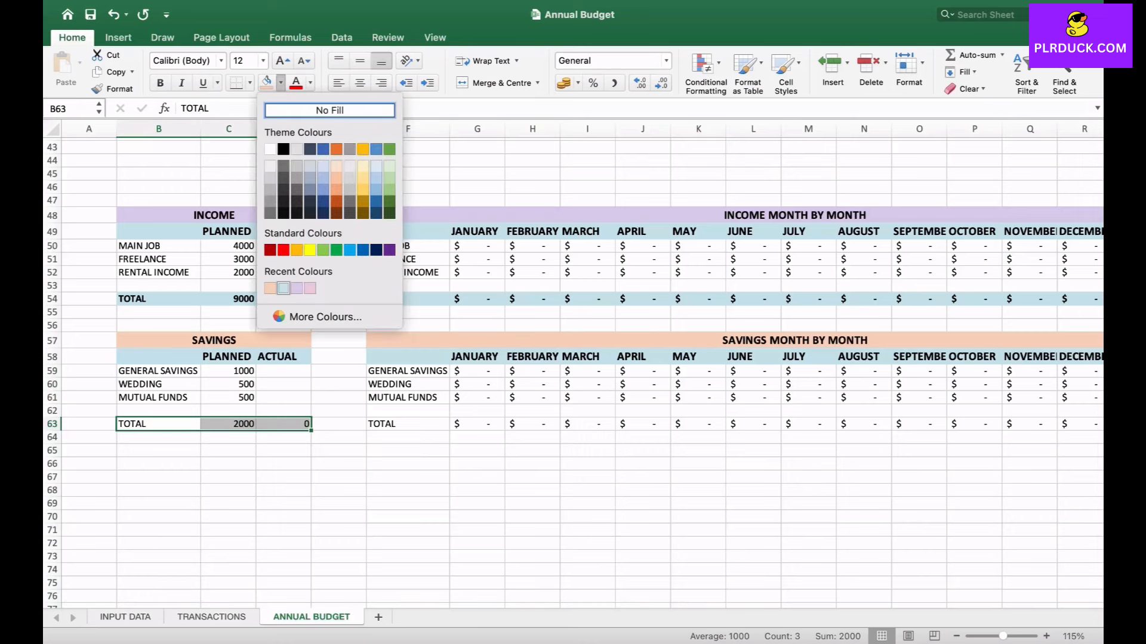
pyautogui.click(284, 288)
pyautogui.click(160, 83)
# - Apply the same light blue fill and bold to the SAVINGS MONTH BY MONTH TOTAL row, F63:T63
pyautogui.hscroll(3, 583, 370)
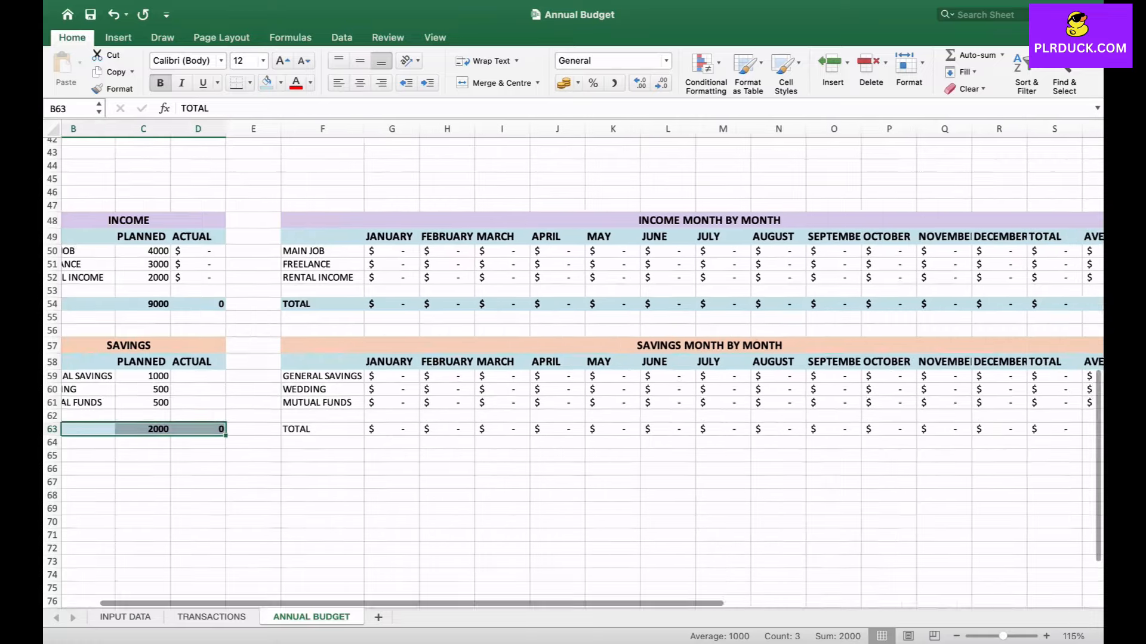
pyautogui.moveTo(256, 417); pyautogui.dragTo(1044, 417)
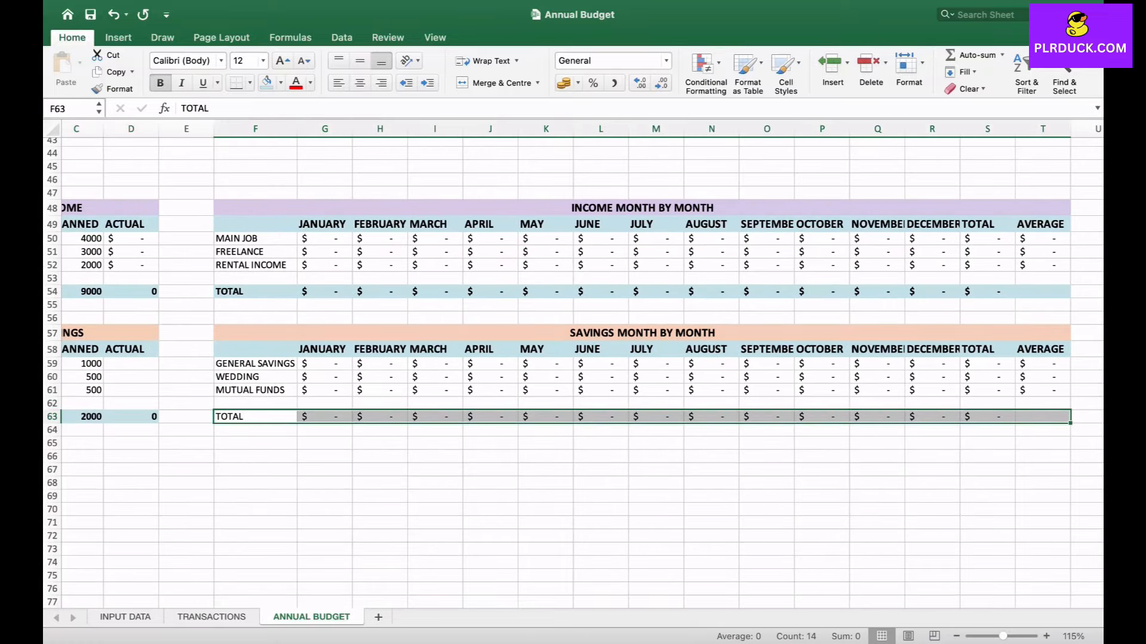
pyautogui.click(267, 83)
pyautogui.click(160, 83)
# - Link the ACTUAL GENERAL SAVINGS cell D59 to its yearly total with =S59 and fill it down to D61
pyautogui.hscroll(-2, 583, 369)
pyautogui.scroll(-1, 582, 370)
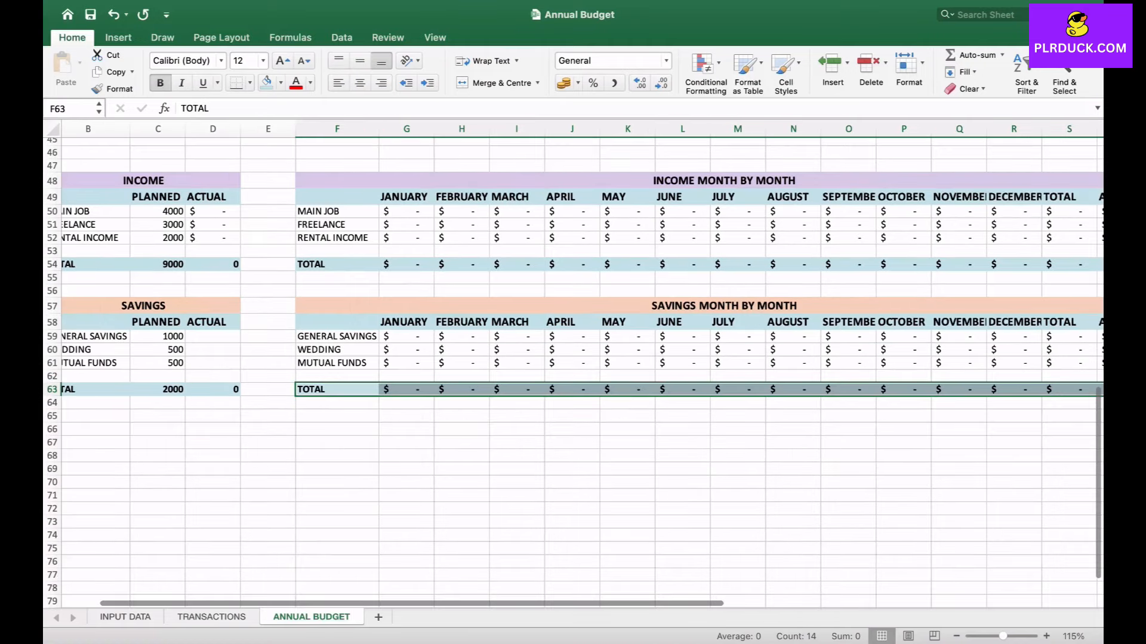
pyautogui.click(205, 337)
pyautogui.write('=')
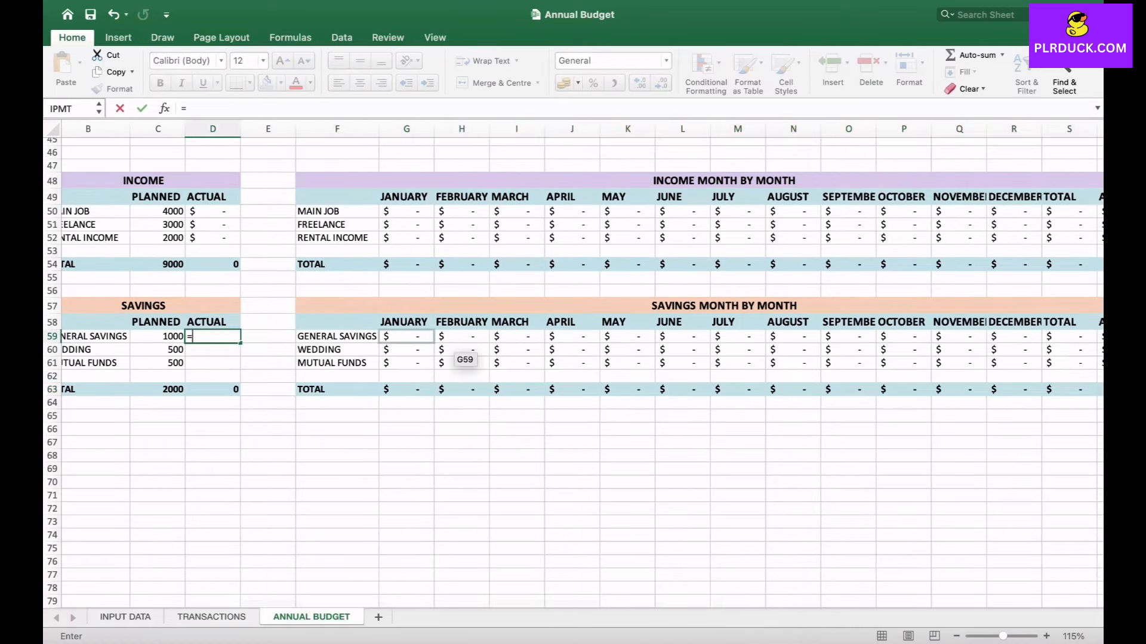
pyautogui.hscroll(2, 670, 376)
pyautogui.click(987, 342)
pyautogui.press('Return')
pyautogui.hscroll(-2, 987, 346)
pyautogui.hscroll(-1, 573, 358)
pyautogui.click(216, 338)
pyautogui.moveTo(219, 341); pyautogui.dragTo(219, 365)
# - Copy the SAVINGS title and header rows B57:D58 to B66 and retitle the copy BILLS
pyautogui.scroll(1, 285, 387)
pyautogui.scroll(-5, 284, 387)
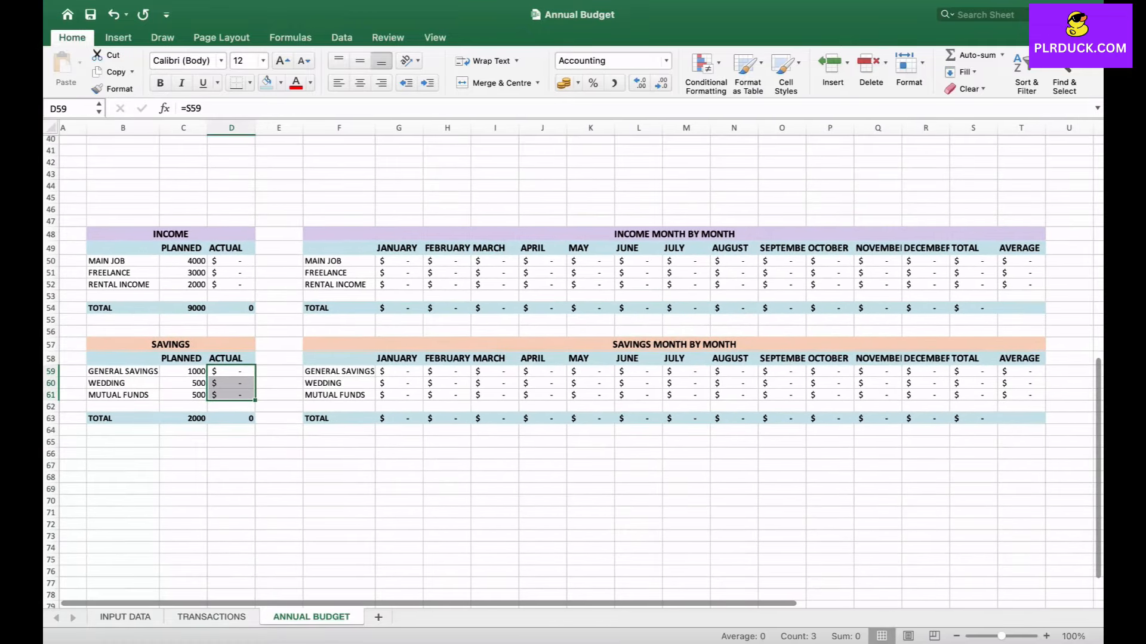
pyautogui.click(183, 465)
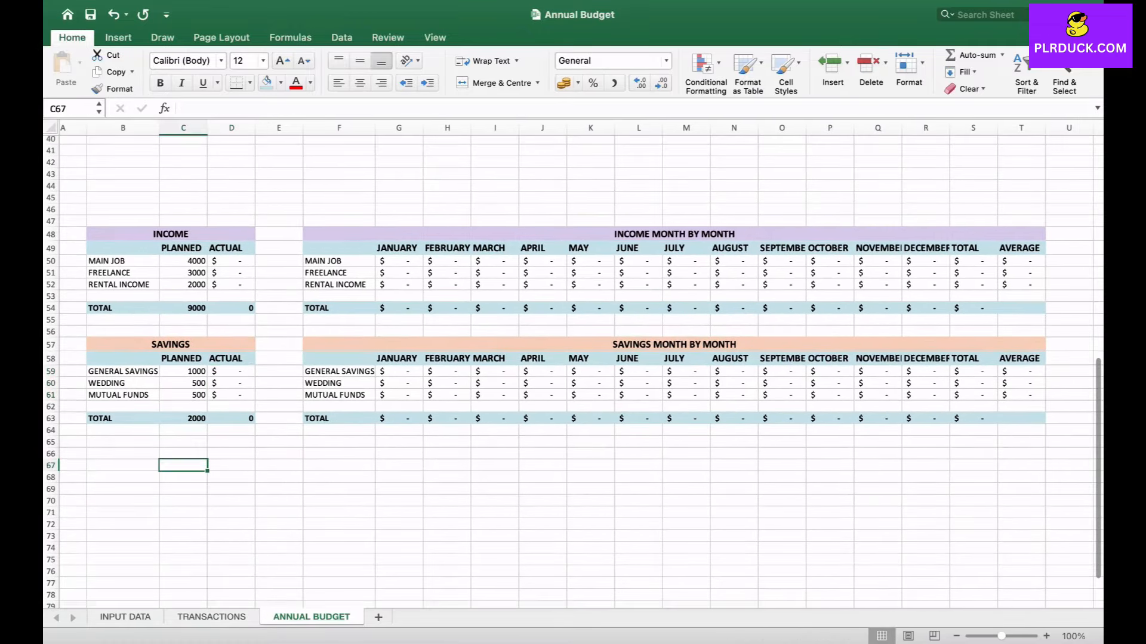
pyautogui.moveTo(138, 345); pyautogui.dragTo(230, 358)
pyautogui.press('super+c')
pyautogui.click(122, 455)
pyautogui.press('super+v')
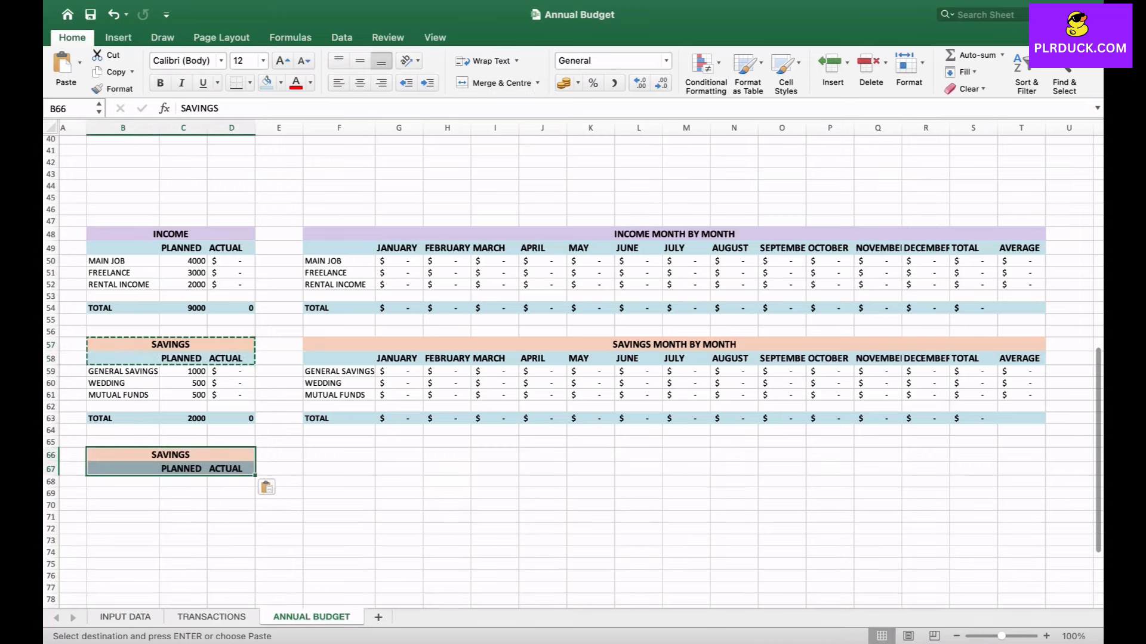
pyautogui.click(180, 454)
pyautogui.write('BILLS')
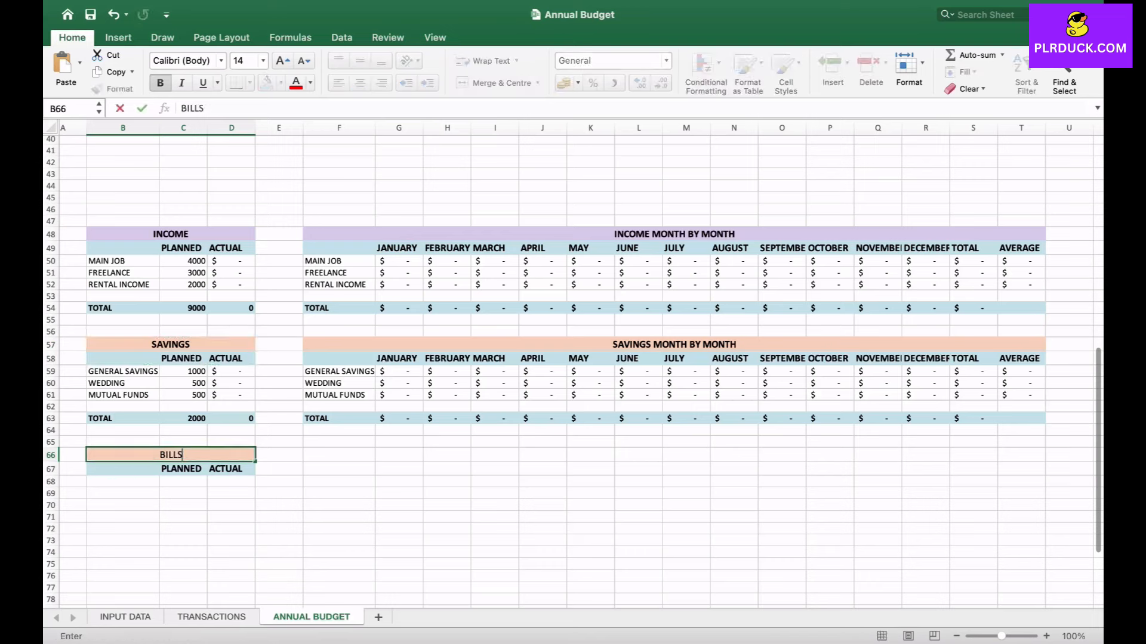
# - Enter =IF('INPUT DATA'!G7="","",'INPUT DATA'!G7) in B68 and fill it down to B70 to list the bills
pyautogui.click(123, 482)
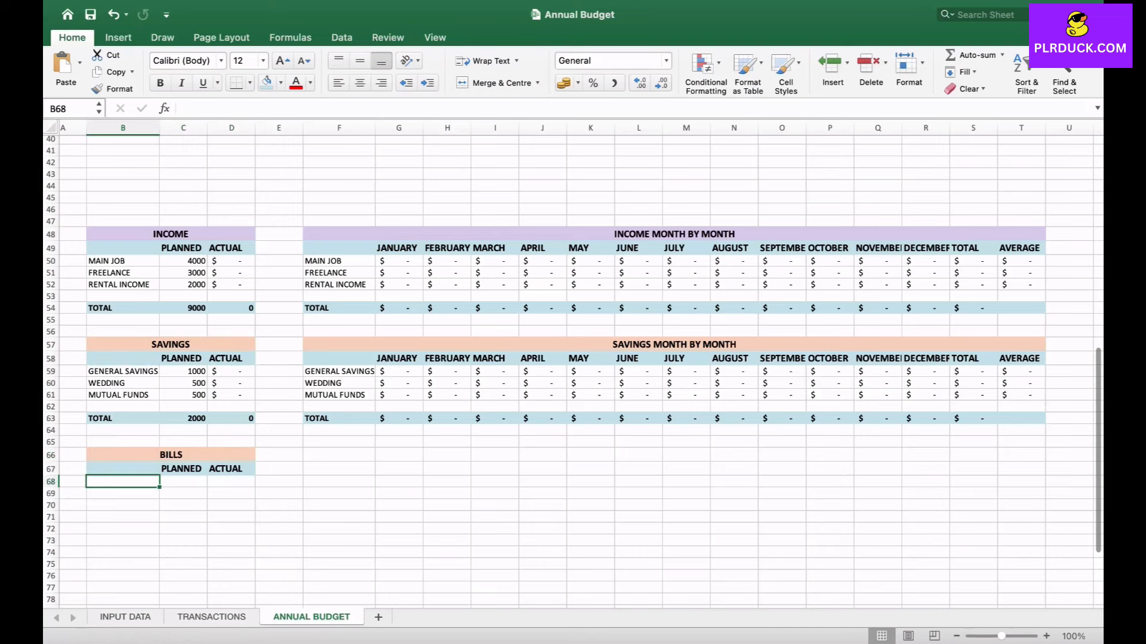
pyautogui.write('=IF')
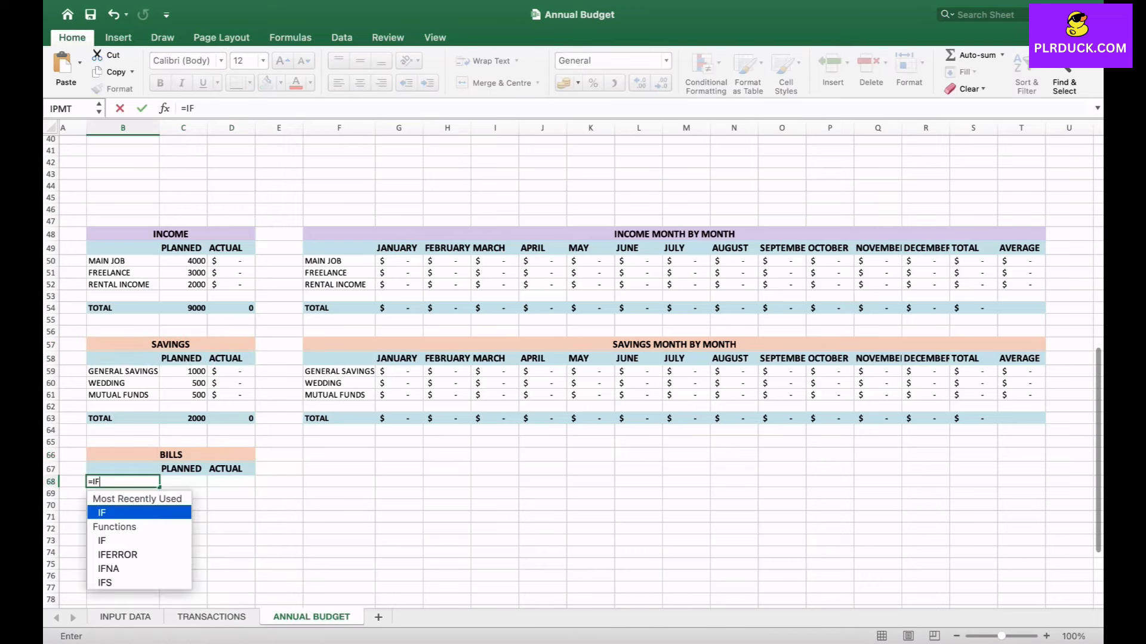
pyautogui.write('(')
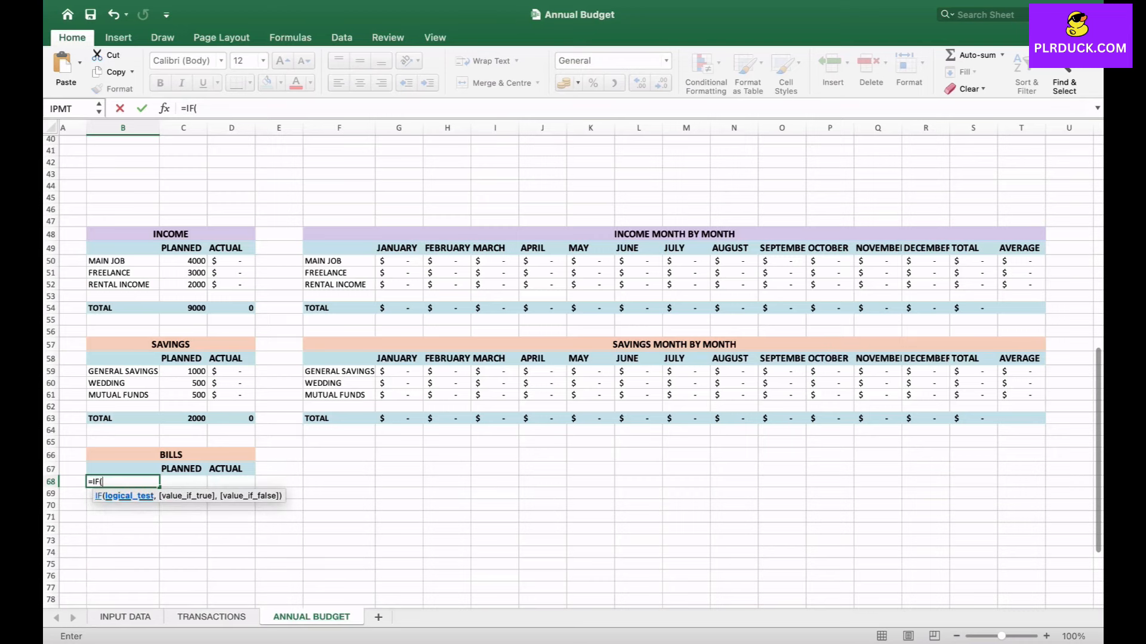
pyautogui.click(126, 617)
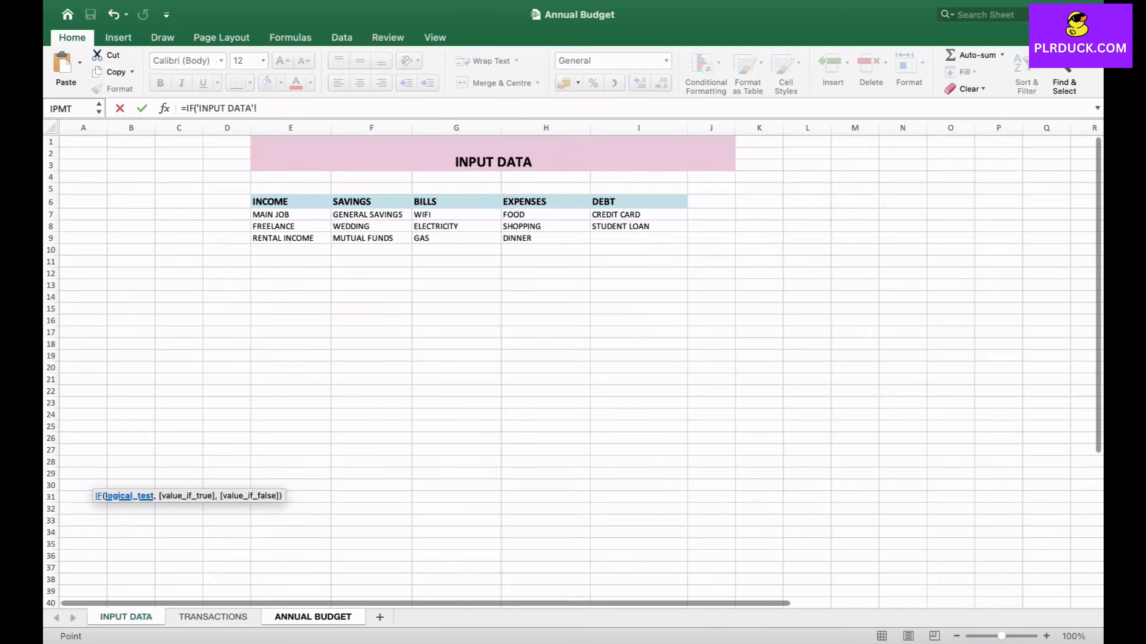
pyautogui.click(495, 215)
pyautogui.write('="",')
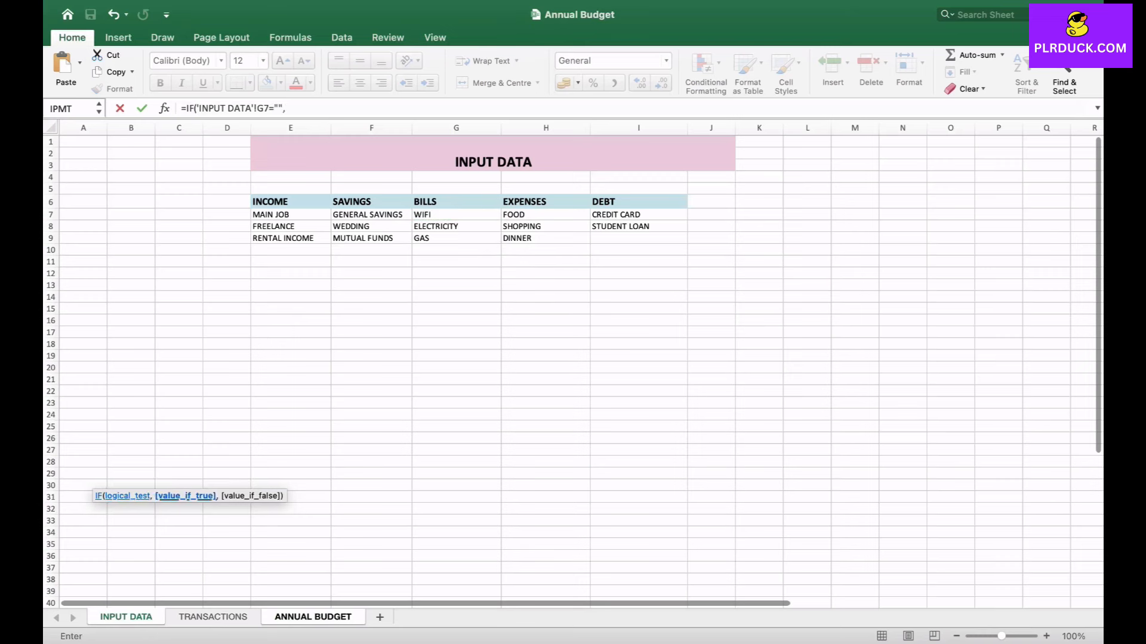
pyautogui.write('"",')
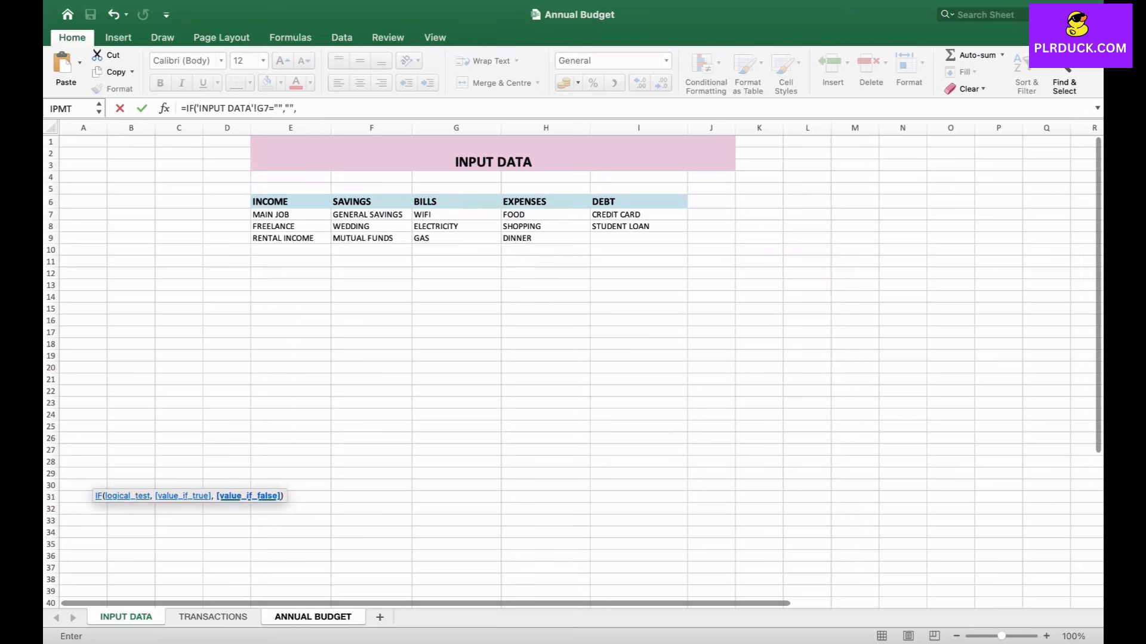
pyautogui.click(456, 215)
pyautogui.press('Return')
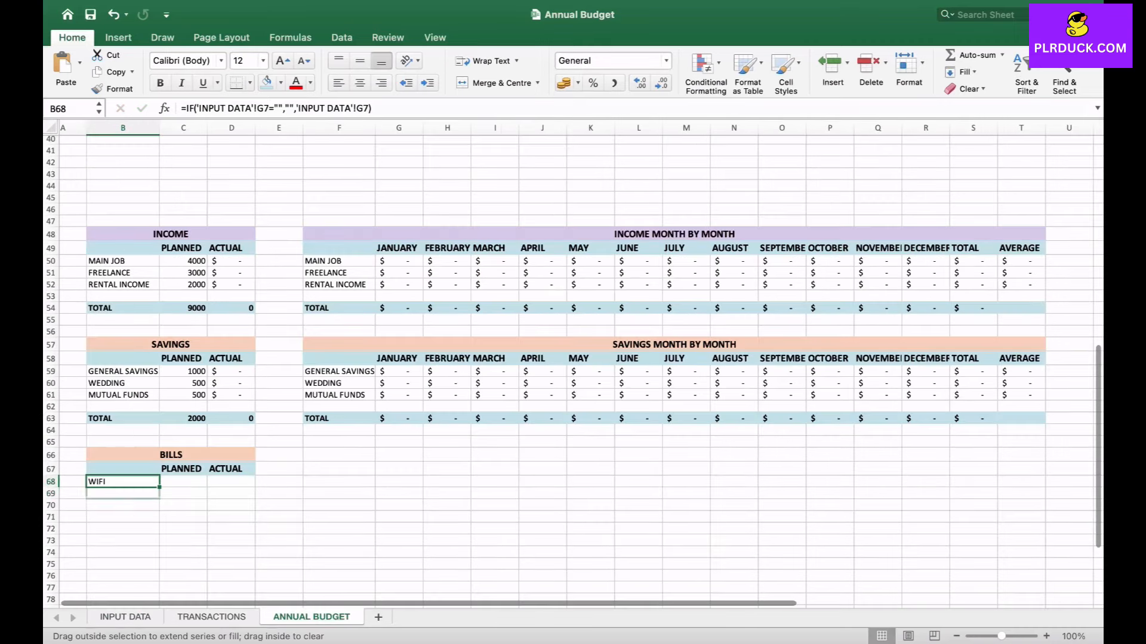
pyautogui.moveTo(160, 488); pyautogui.dragTo(160, 511)
pyautogui.scroll(-3, 169, 519)
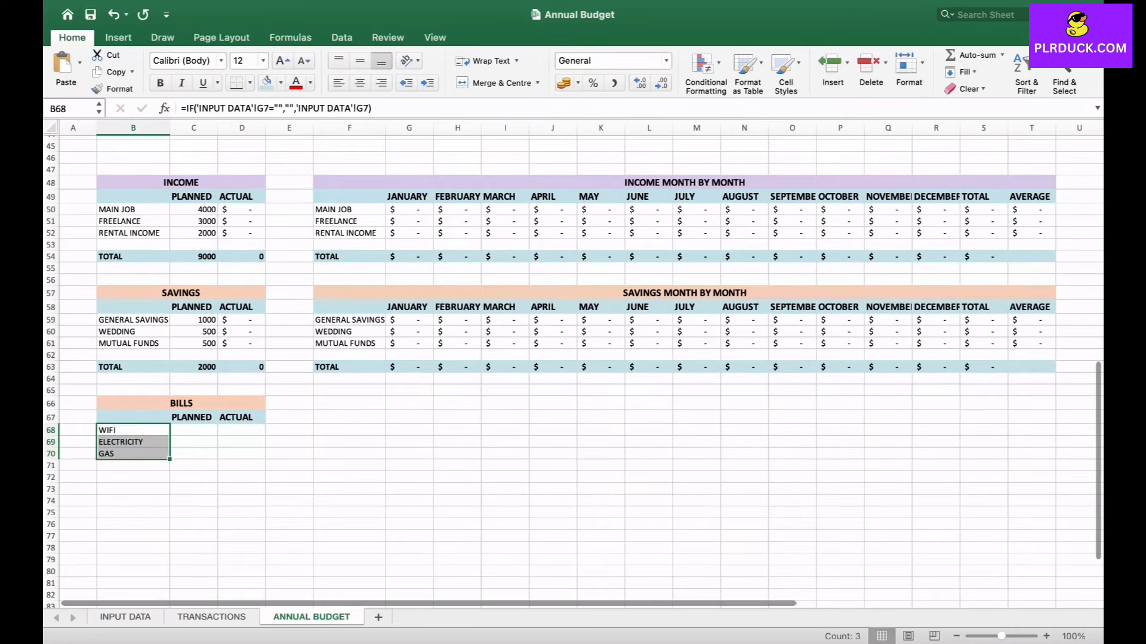
# - Label B72 TOTAL and enter planned bills of 200 for WIFI, 200 for ELECTRICITY and 100 for GAS
pyautogui.click(147, 477)
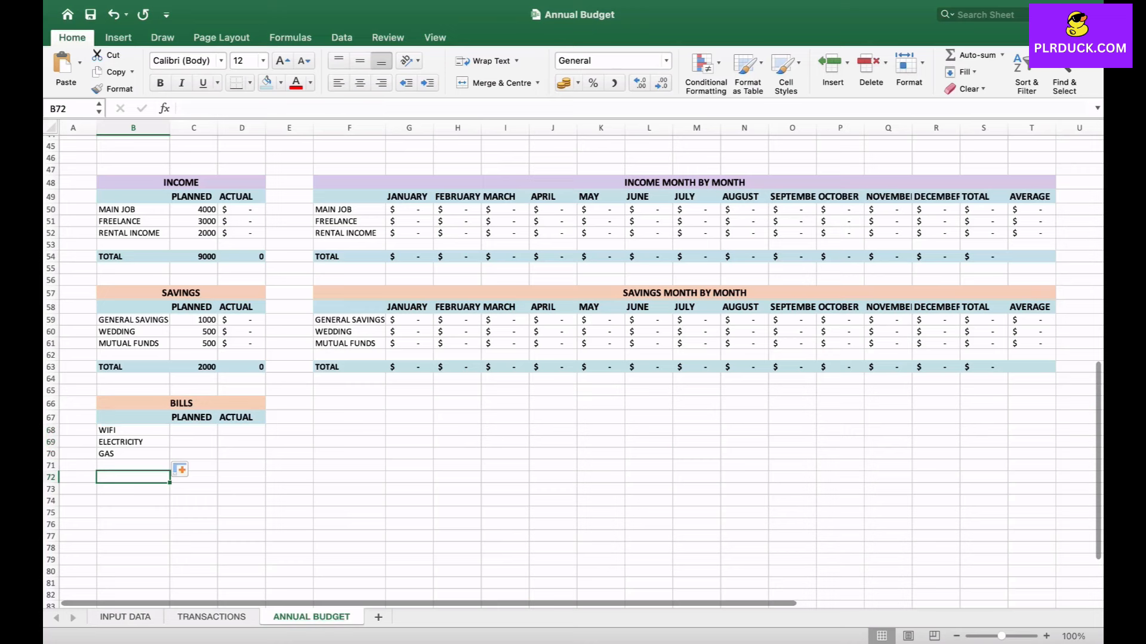
pyautogui.write('TOTAL')
pyautogui.click(193, 430)
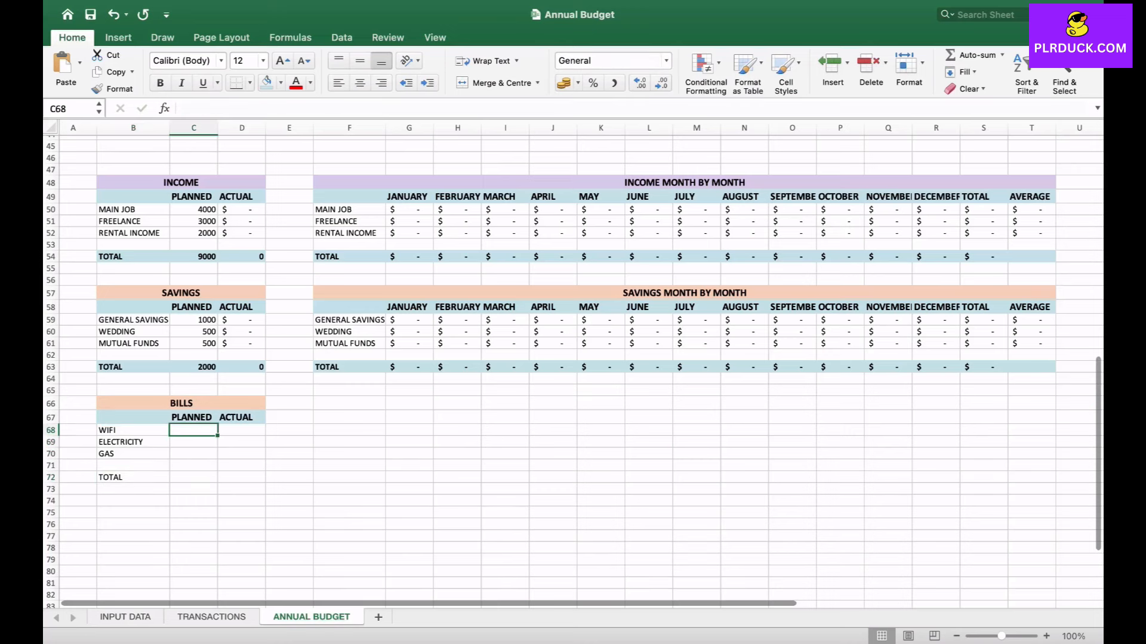
pyautogui.write('200')
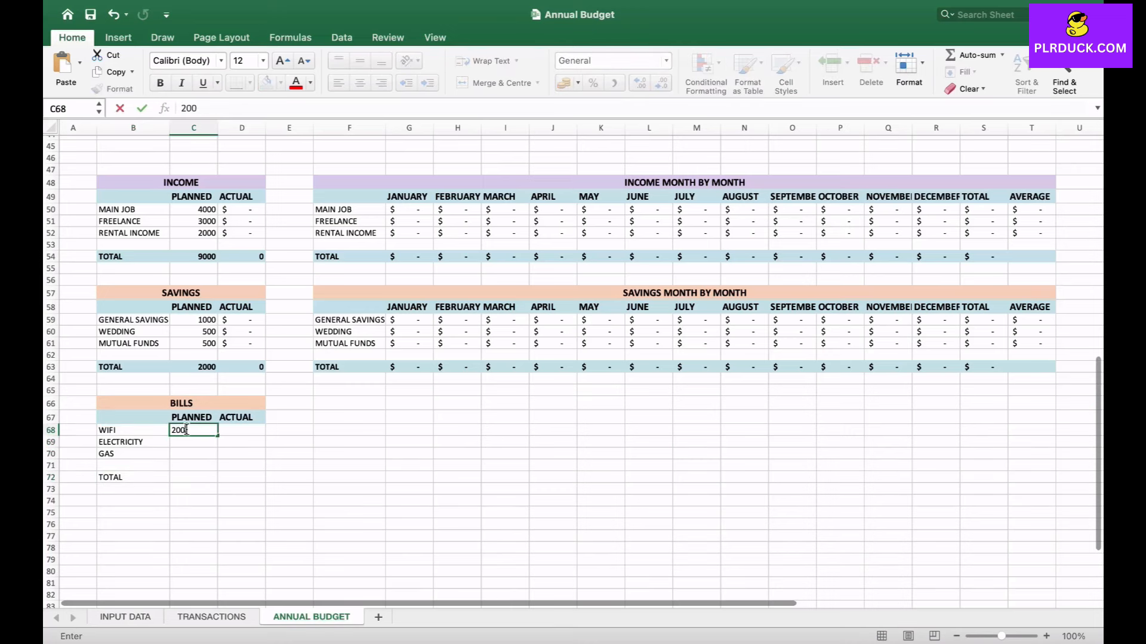
pyautogui.press('Return')
pyautogui.write('200')
pyautogui.press('Return')
pyautogui.write('100')
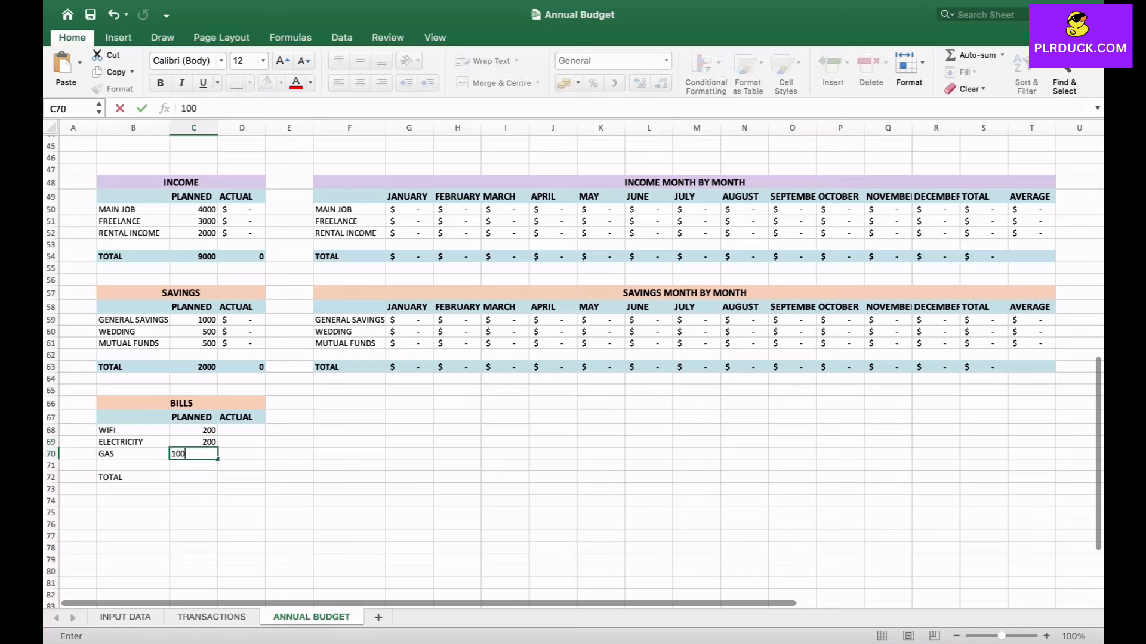
# - Total the planned bills in C72 with =SUM(C68:C70)
pyautogui.click(193, 477)
pyautogui.write('=SUM')
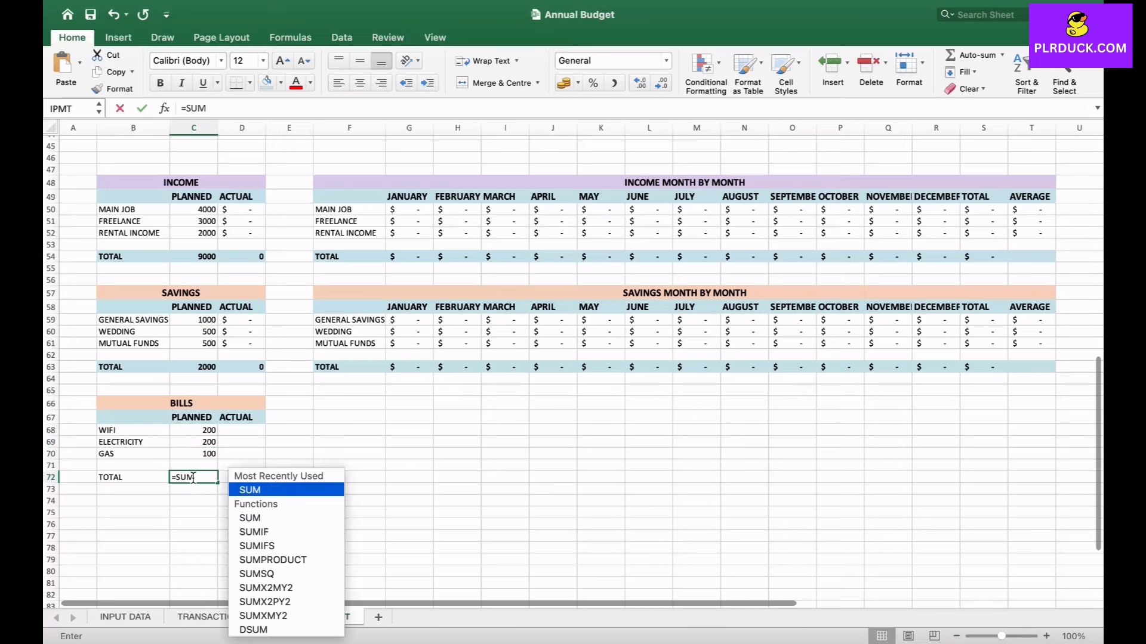
pyautogui.write('(')
pyautogui.moveTo(194, 430); pyautogui.dragTo(196, 455)
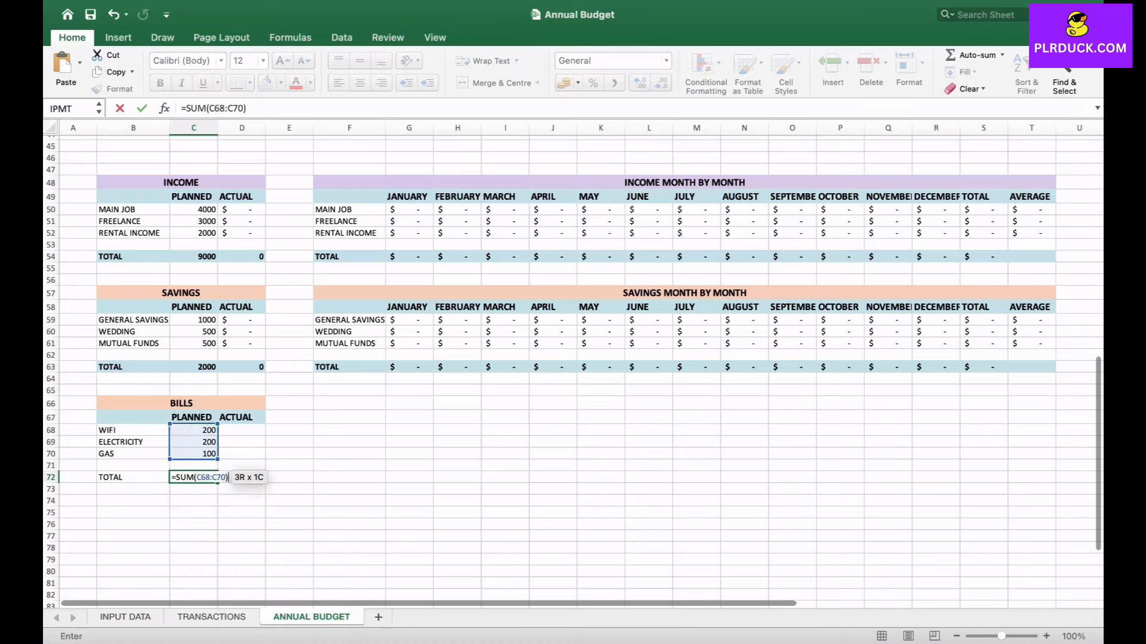
pyautogui.press('Tab')
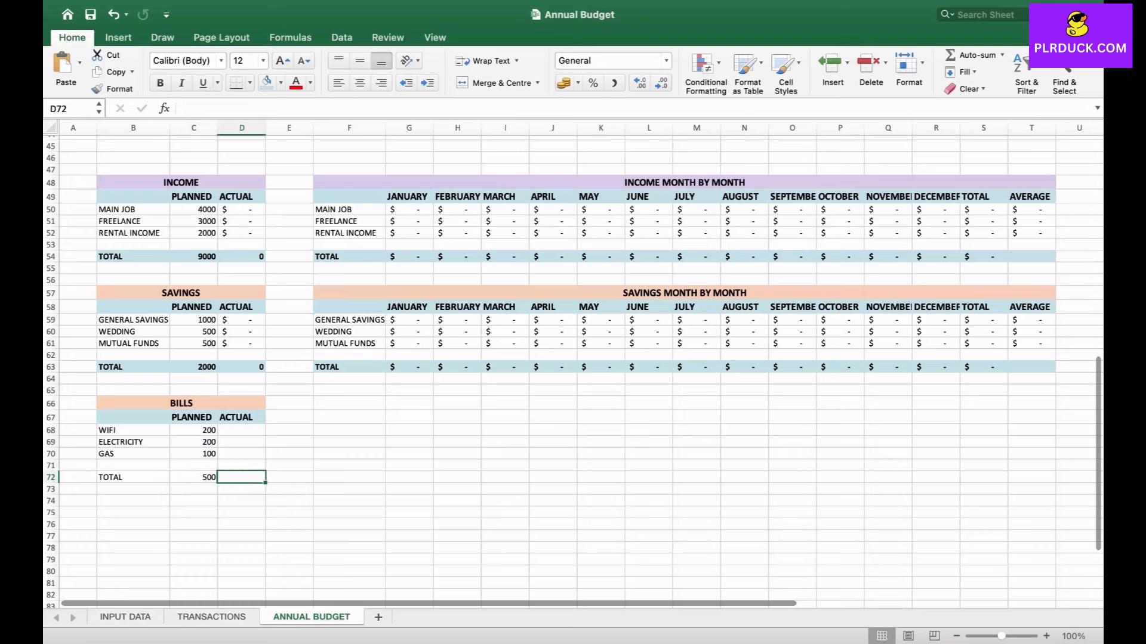
# - Total the ACTUAL bills column in D72 by summing D68:D70
pyautogui.write('=SU')
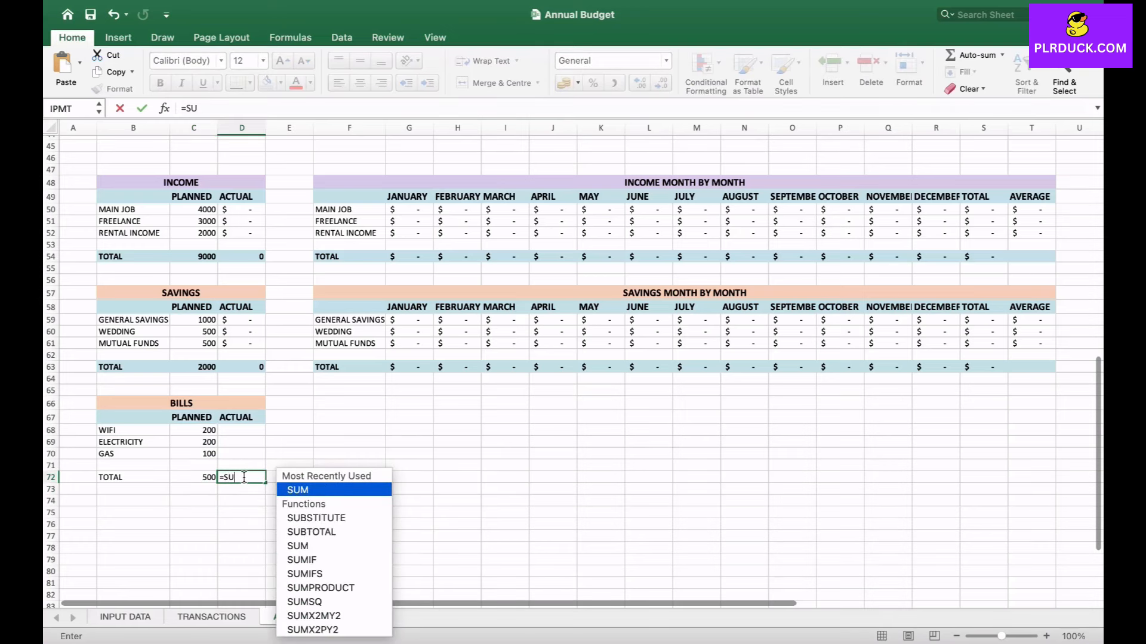
pyautogui.write('M(')
pyautogui.moveTo(242, 429); pyautogui.dragTo(242, 455)
pyautogui.write(')')
pyautogui.press('Return')
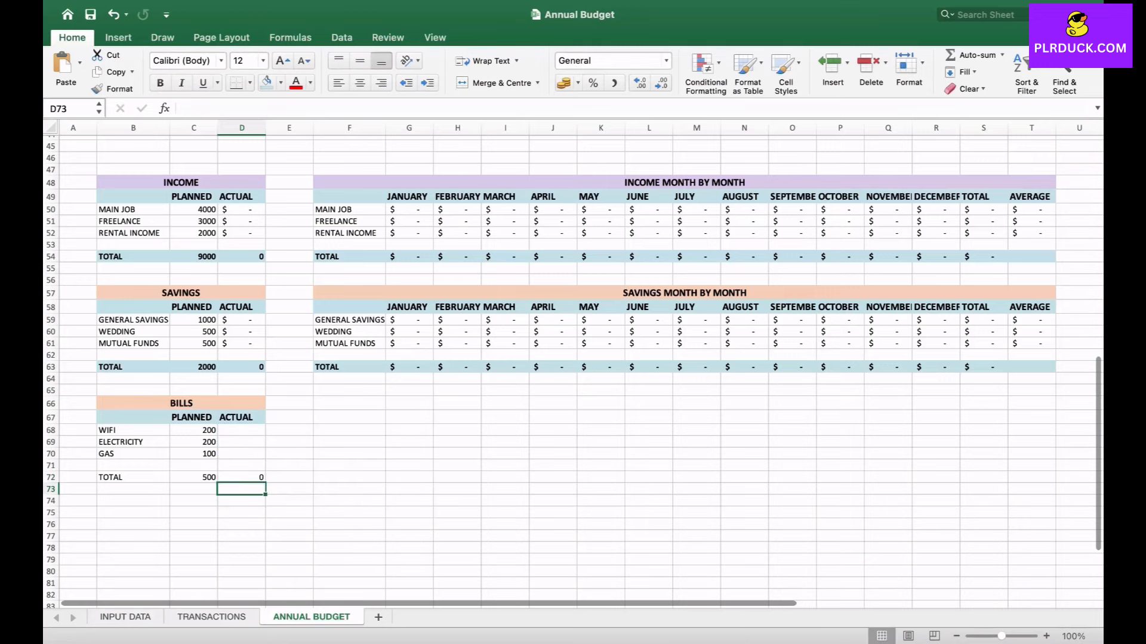
# - Copy the SAVINGS MONTH BY MONTH title and month header rows F57:T58 to F66, beside the BILLS table
pyautogui.scroll(-1, 573, 365)
pyautogui.hscroll(1, 573, 365)
pyautogui.moveTo(334, 285); pyautogui.dragTo(1017, 300)
pyautogui.hotkey('ctrl', 'c')
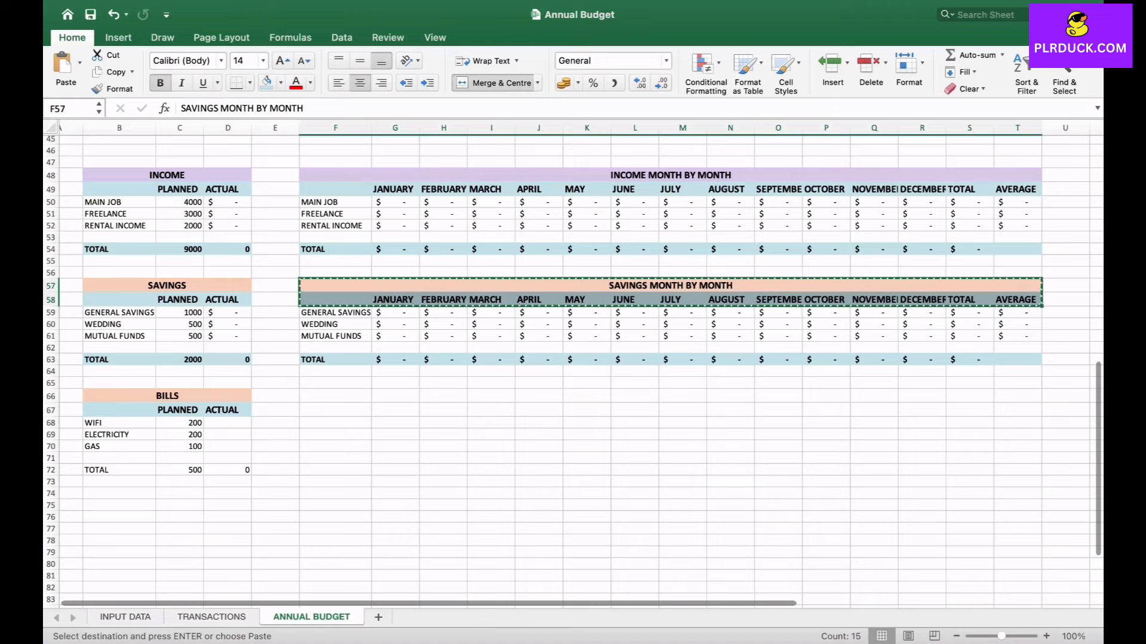
pyautogui.click(335, 396)
pyautogui.press('super+v')
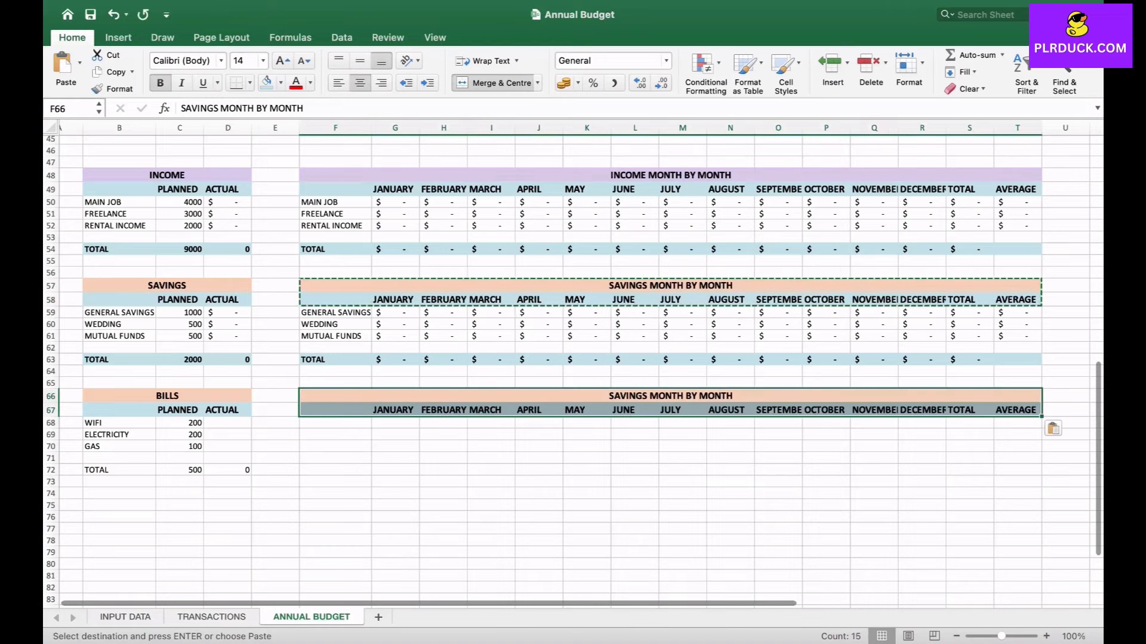
# - Change the copied title in F66 to BILLS MONTH BY MONTH
pyautogui.click(335, 397)
pyautogui.doubleClick(200, 108)
pyautogui.write('BILLS')
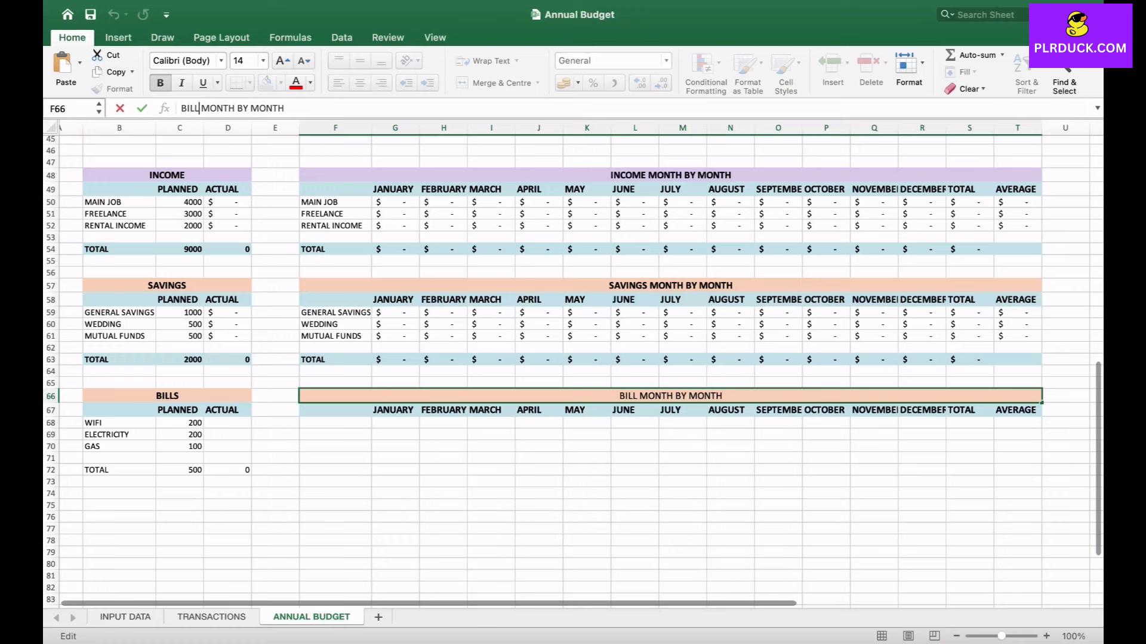
pyautogui.click(395, 458)
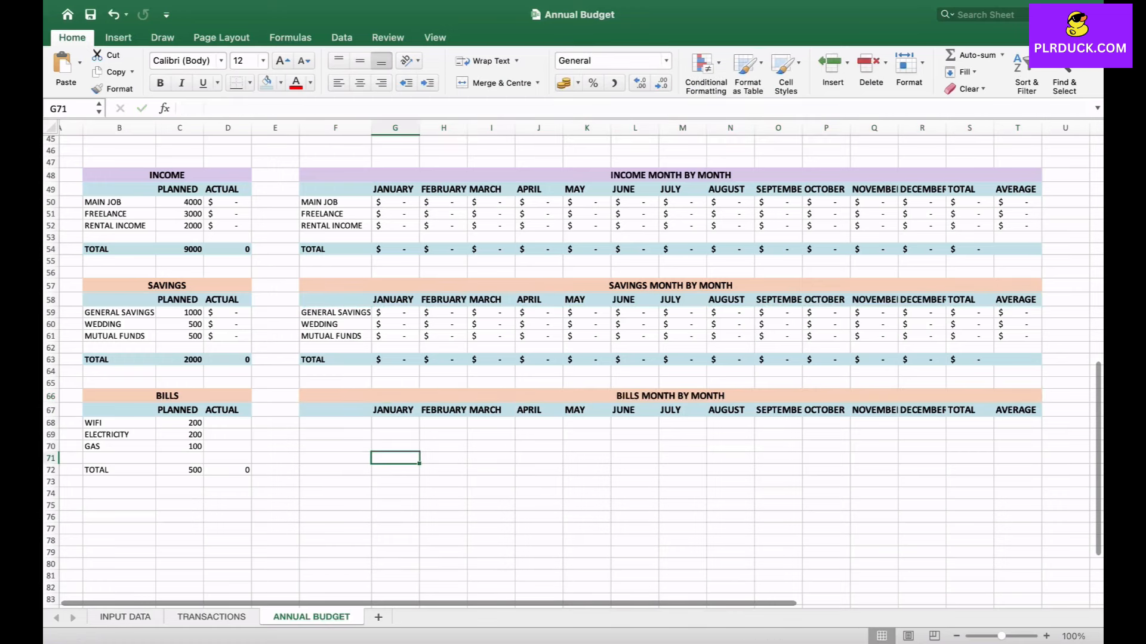
# - Fill the BILLS and BILLS MONTH BY MONTH title cells with the recently used light pink
pyautogui.click(418, 396)
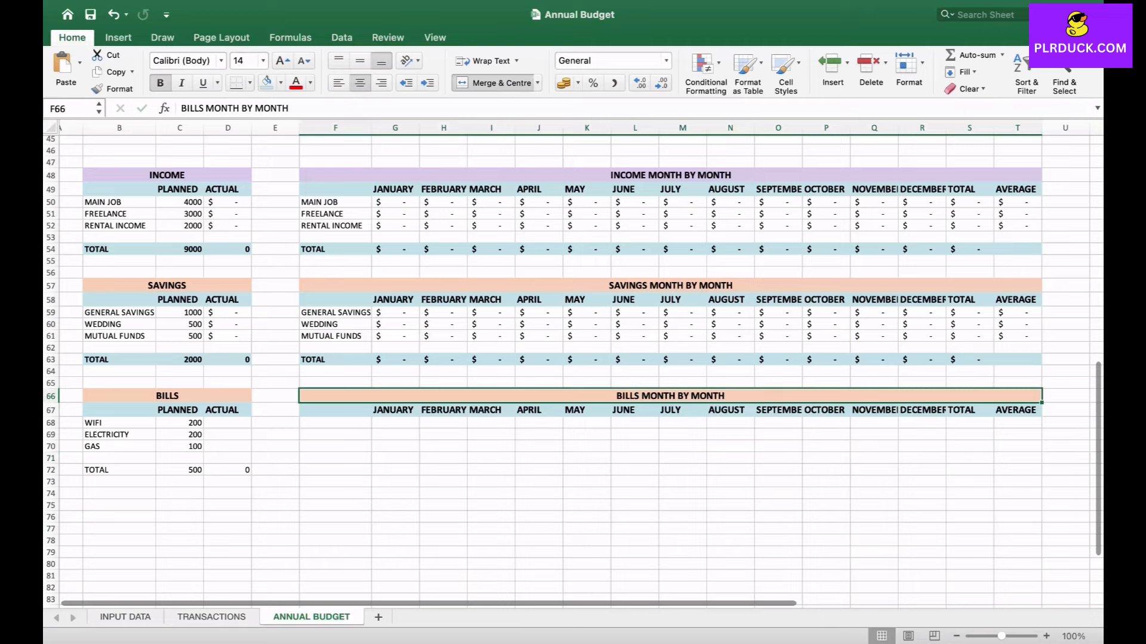
pyautogui.keyDown('super'); pyautogui.click(191, 396); pyautogui.keyUp('super')
pyautogui.click(280, 82)
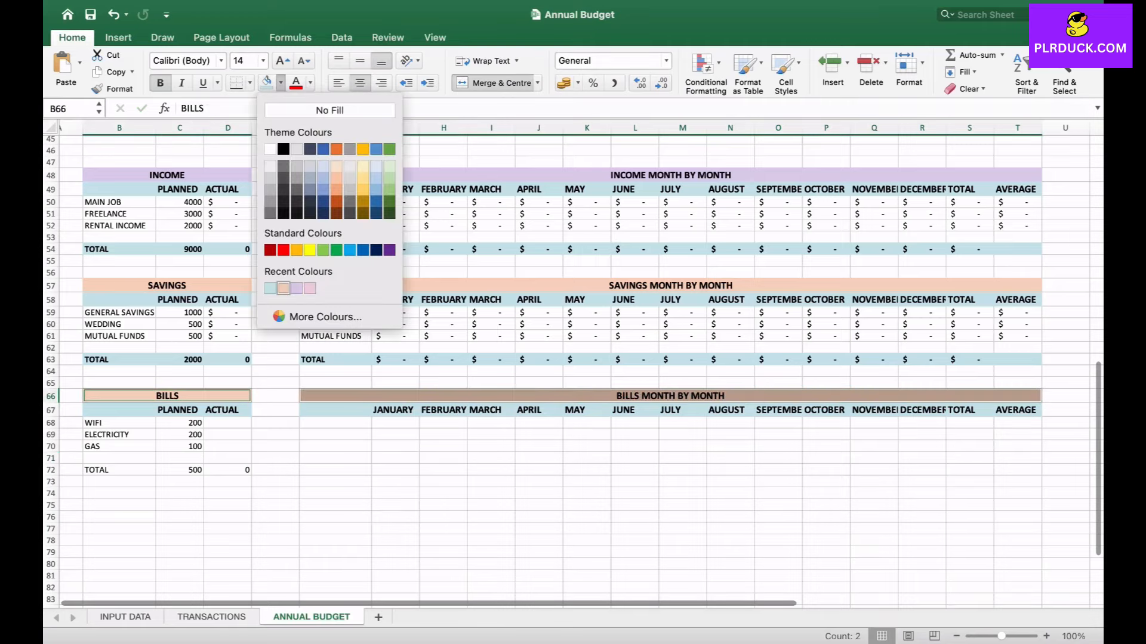
pyautogui.click(310, 288)
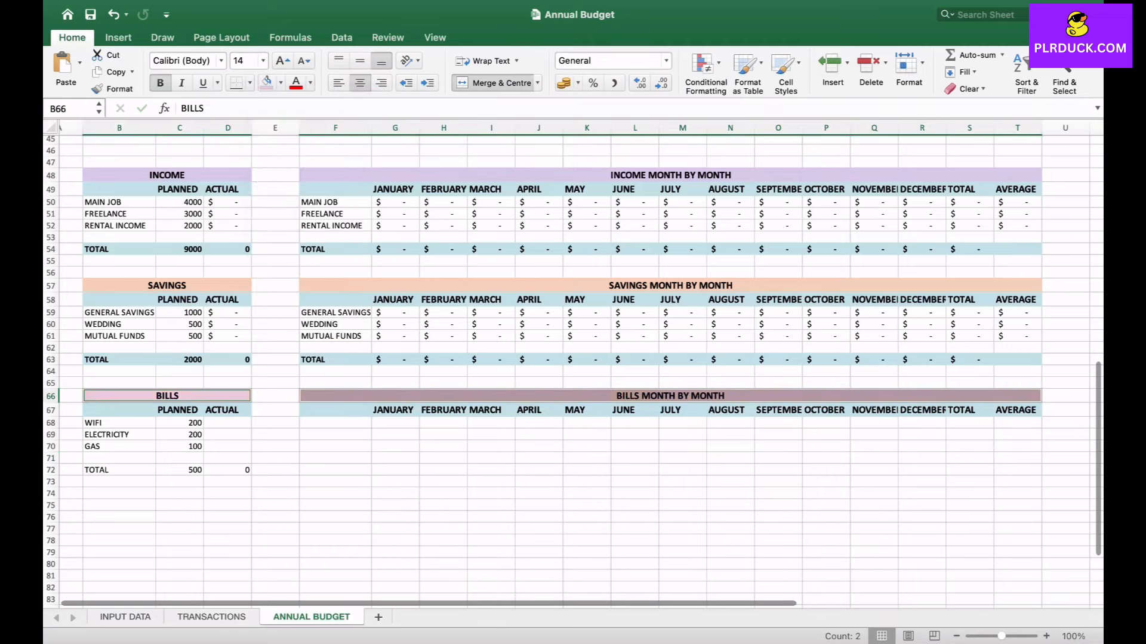
# - Link F68 to the bill name with =B68 and fill the formula down to F70
pyautogui.scroll(-1, 335, 458)
pyautogui.click(335, 457)
pyautogui.click(335, 411)
pyautogui.scroll(-1, 335, 411)
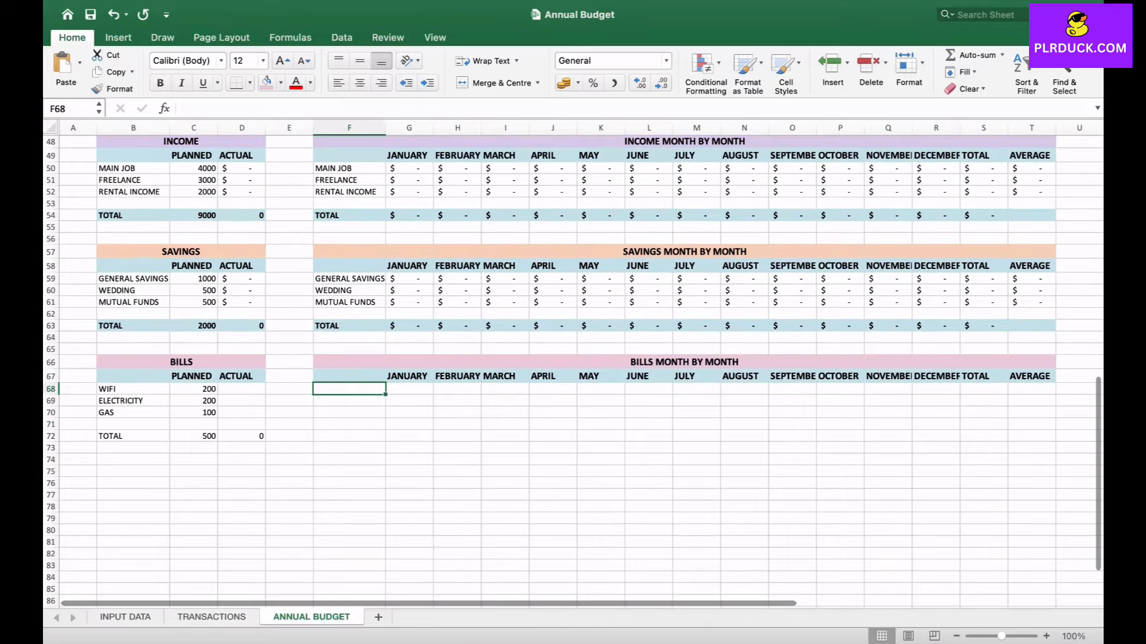
pyautogui.write('=')
pyautogui.click(133, 390)
pyautogui.press('Return')
pyautogui.click(350, 389)
pyautogui.moveTo(385, 394); pyautogui.dragTo(384, 414)
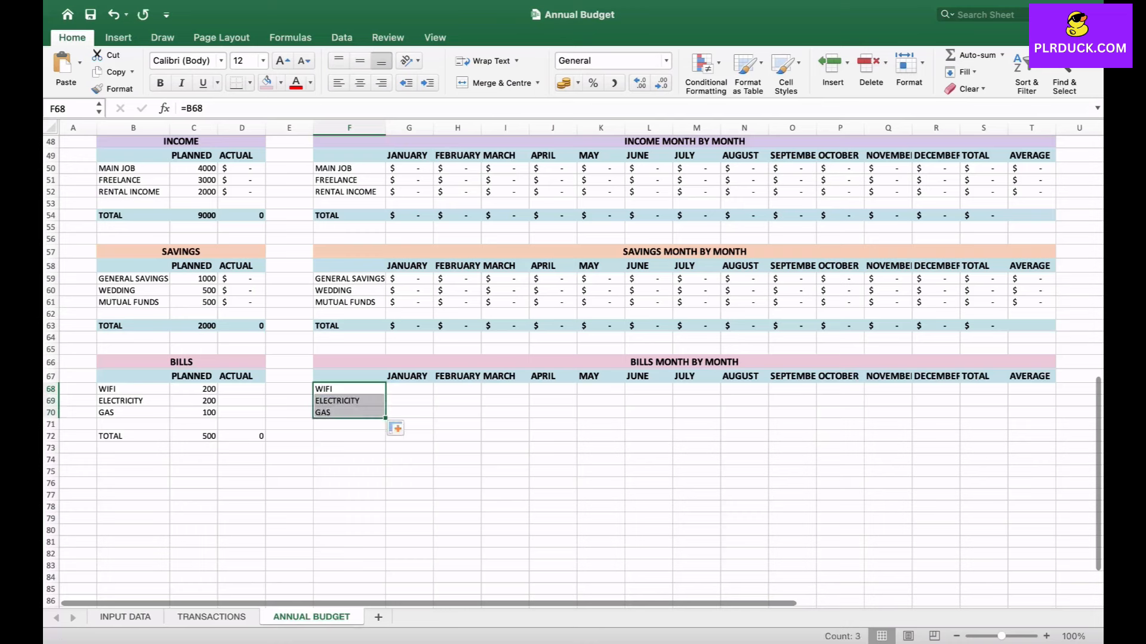
# - Label F72 TOTAL in the BILLS MONTH BY MONTH table
pyautogui.click(350, 436)
pyautogui.write('TOTAL')
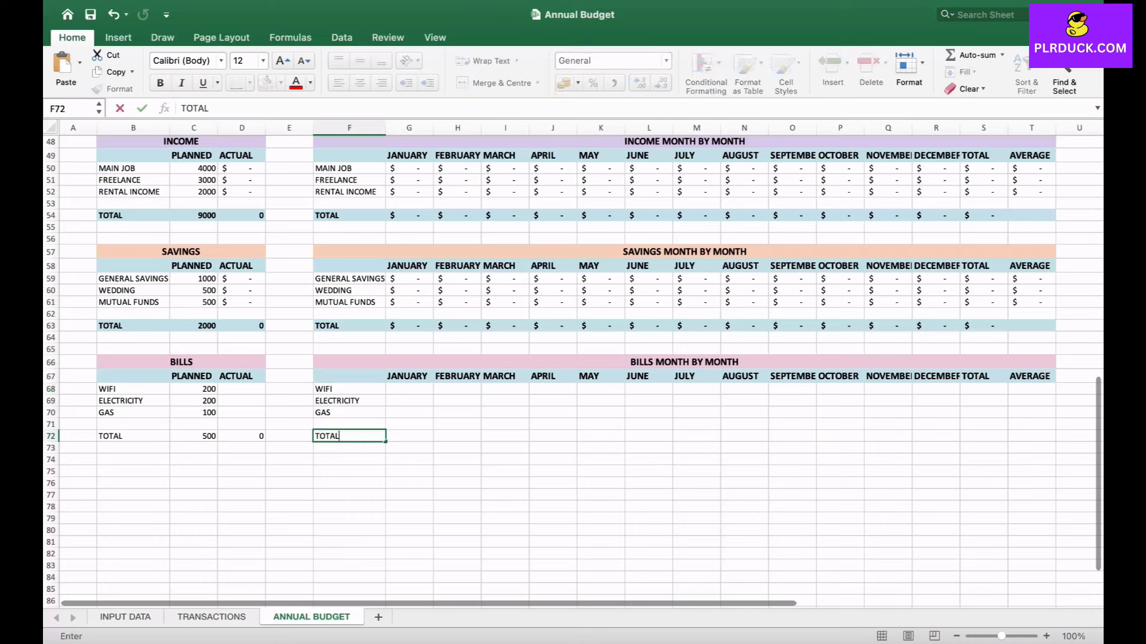
pyautogui.click(442, 426)
# - Copy the January savings formula from G59 to G68 and fill it through December for all three bills, to R70
pyautogui.click(409, 389)
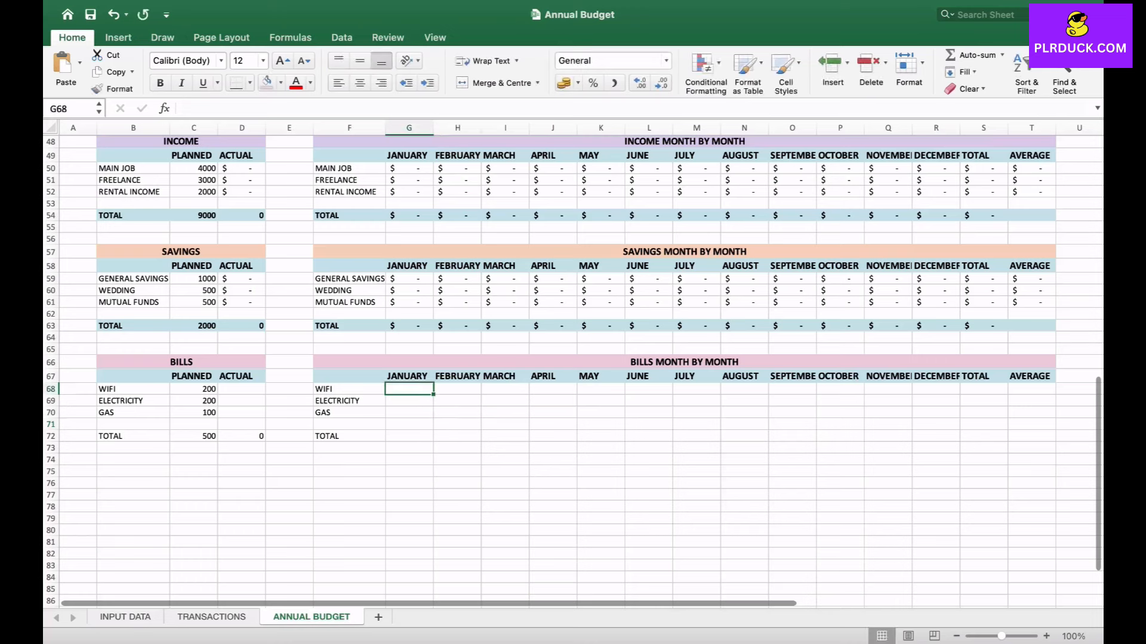
pyautogui.click(406, 280)
pyautogui.press('super+c')
pyautogui.click(409, 389)
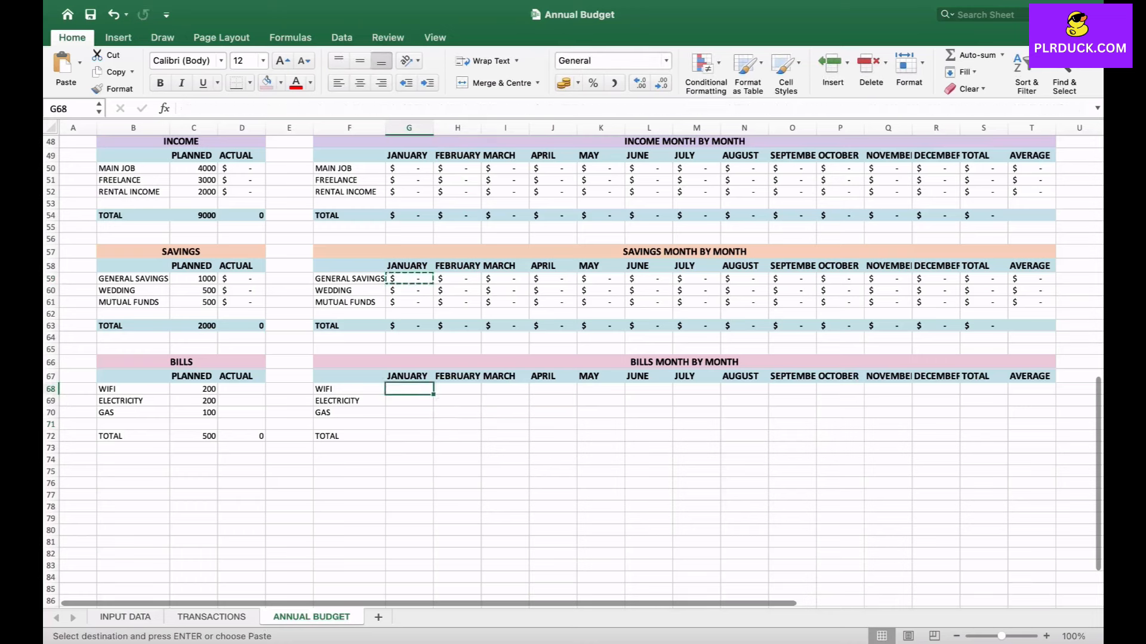
pyautogui.press('super+v')
pyautogui.hscroll(2, 572, 358)
pyautogui.scroll(1, 573, 358)
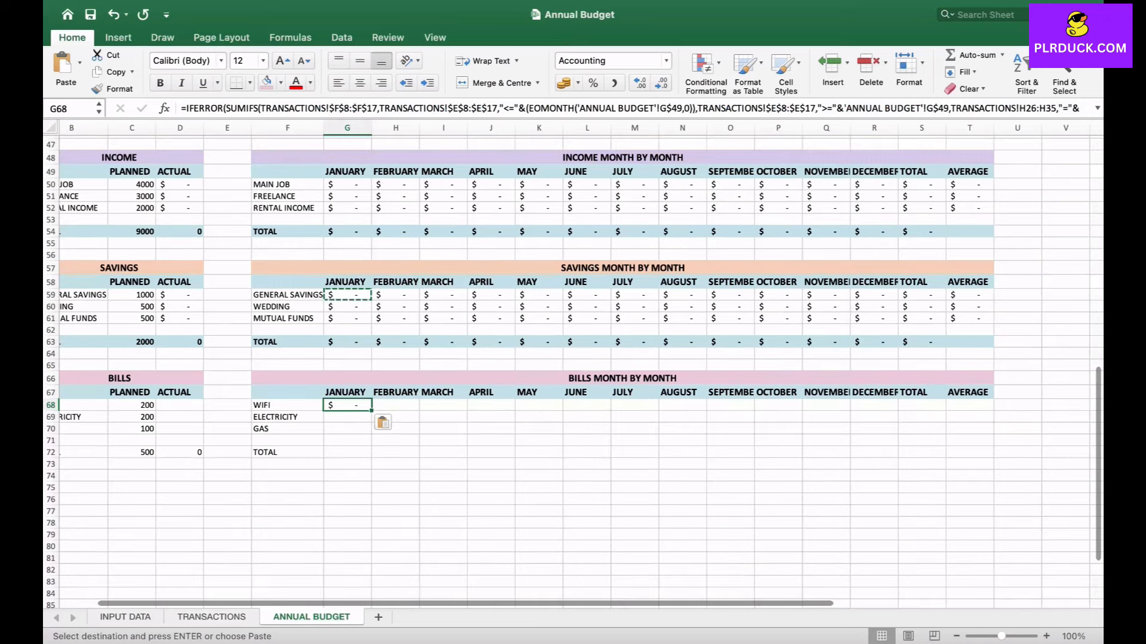
pyautogui.click(968, 108)
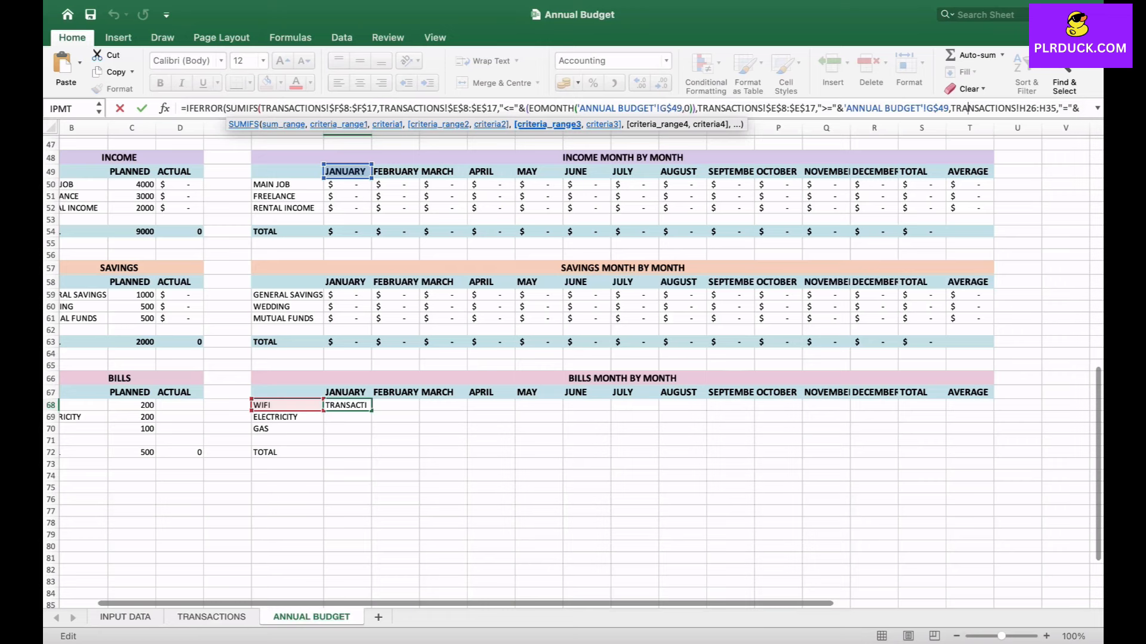
pyautogui.press('Return')
pyautogui.press('Up')
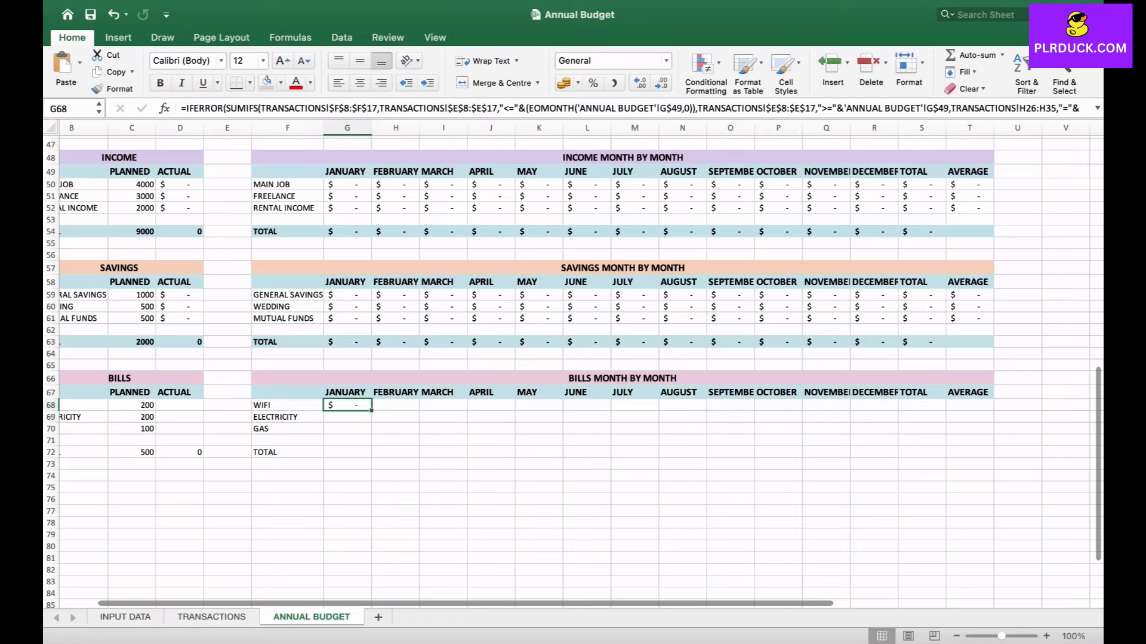
pyautogui.moveTo(371, 410); pyautogui.dragTo(897, 435)
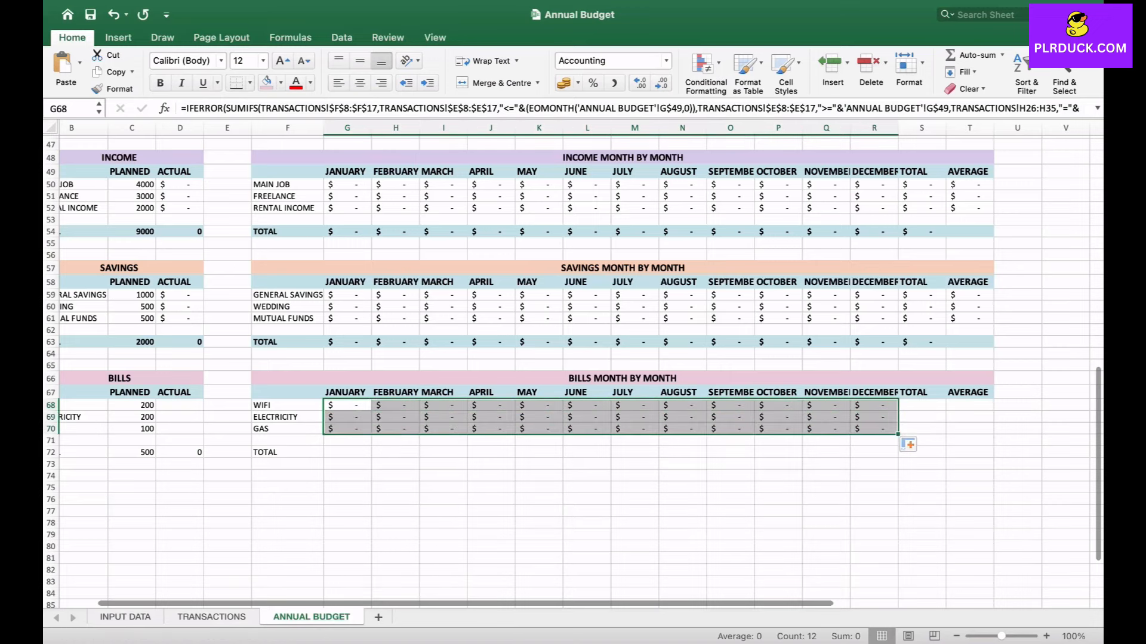
# - Total the January bills in G72 by summing G68:G70 and fill the formula across to S72
pyautogui.click(347, 452)
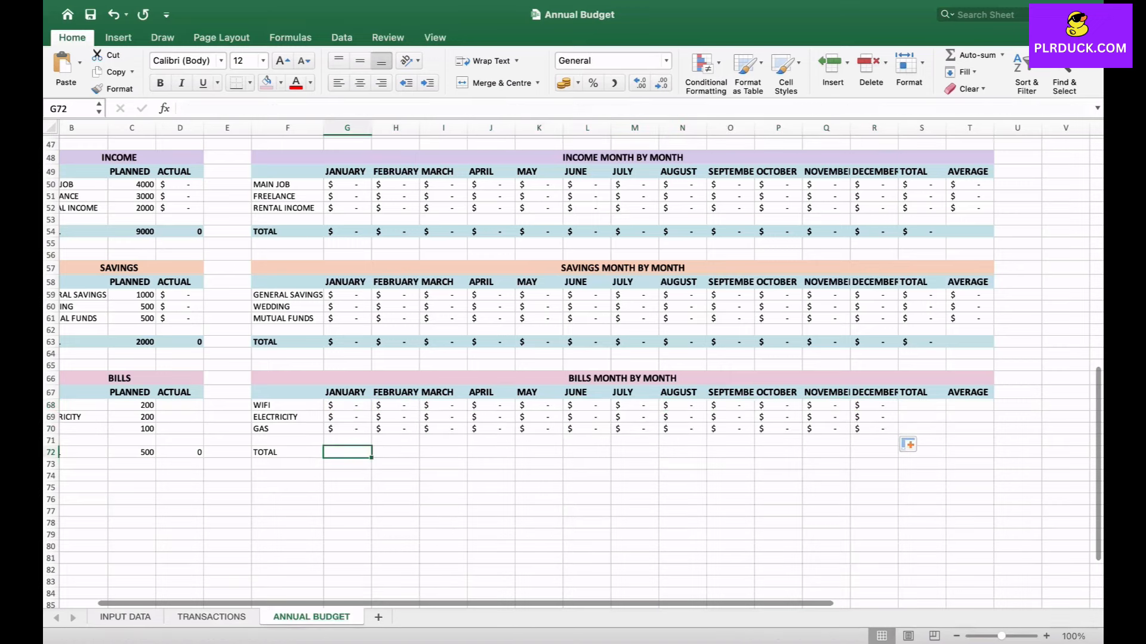
pyautogui.write('=SUM(')
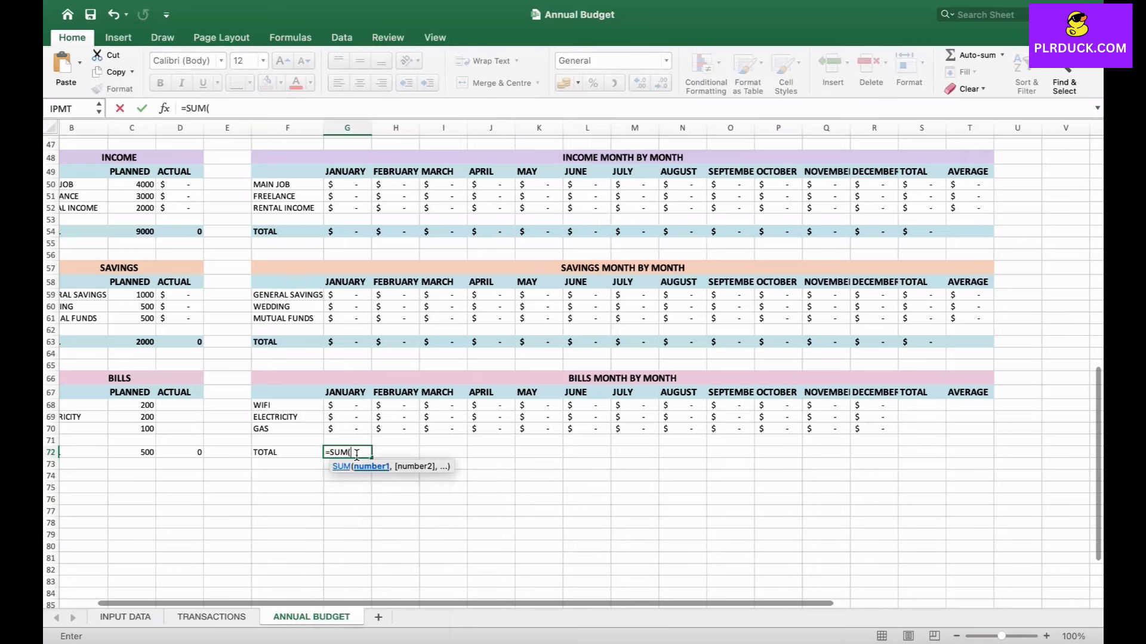
pyautogui.moveTo(352, 406); pyautogui.dragTo(352, 430)
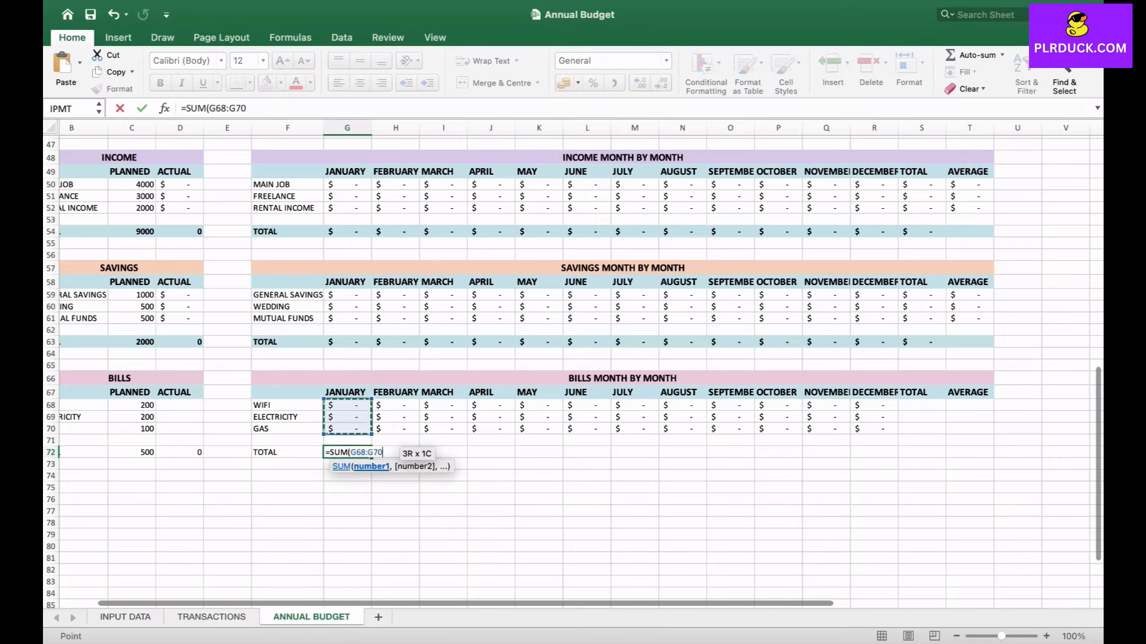
pyautogui.press('Return')
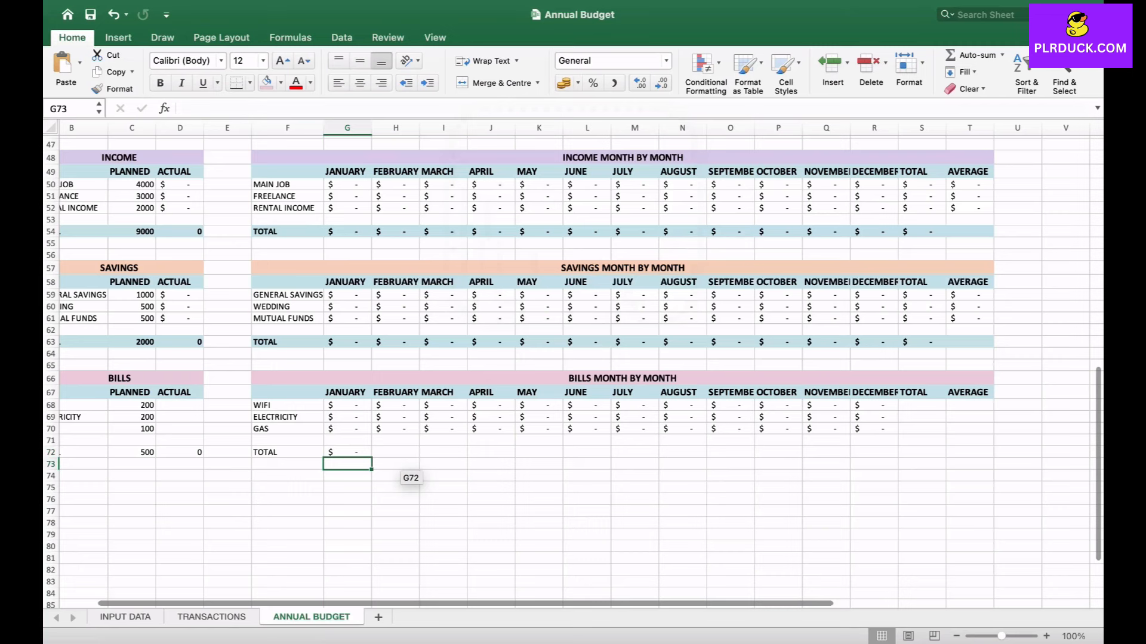
pyautogui.click(347, 452)
pyautogui.moveTo(371, 457); pyautogui.dragTo(946, 453)
# - Total the WIFI row in S68 with =SUM(G68:R68) and fill the formula down to S70
pyautogui.click(921, 405)
pyautogui.write('=SUM')
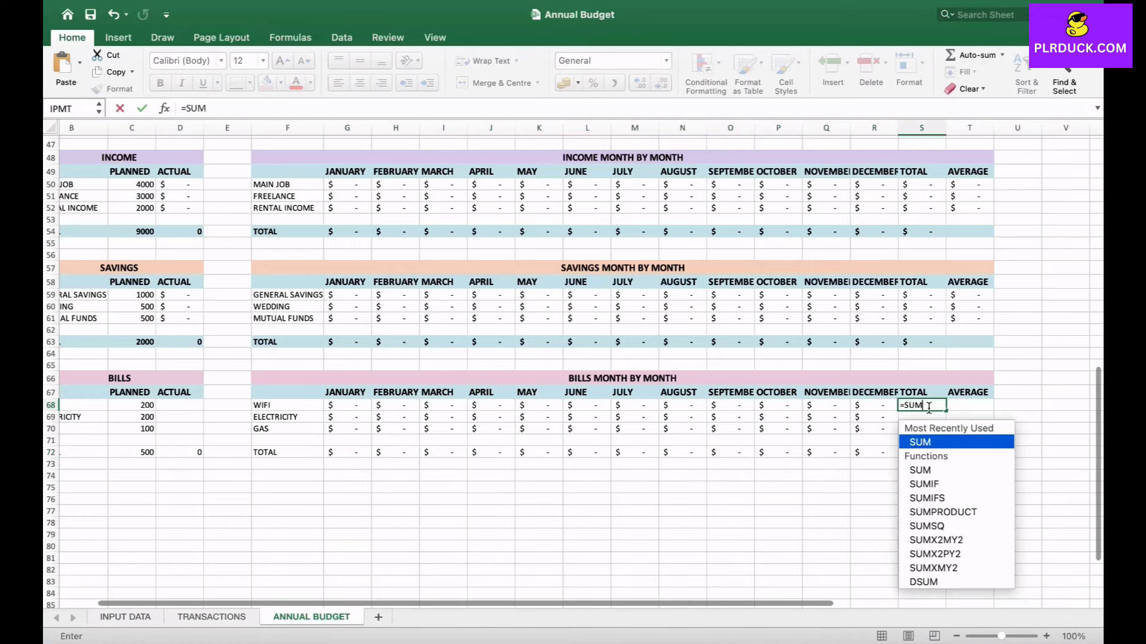
pyautogui.write('(')
pyautogui.click(358, 407)
pyautogui.moveTo(358, 407); pyautogui.dragTo(874, 407)
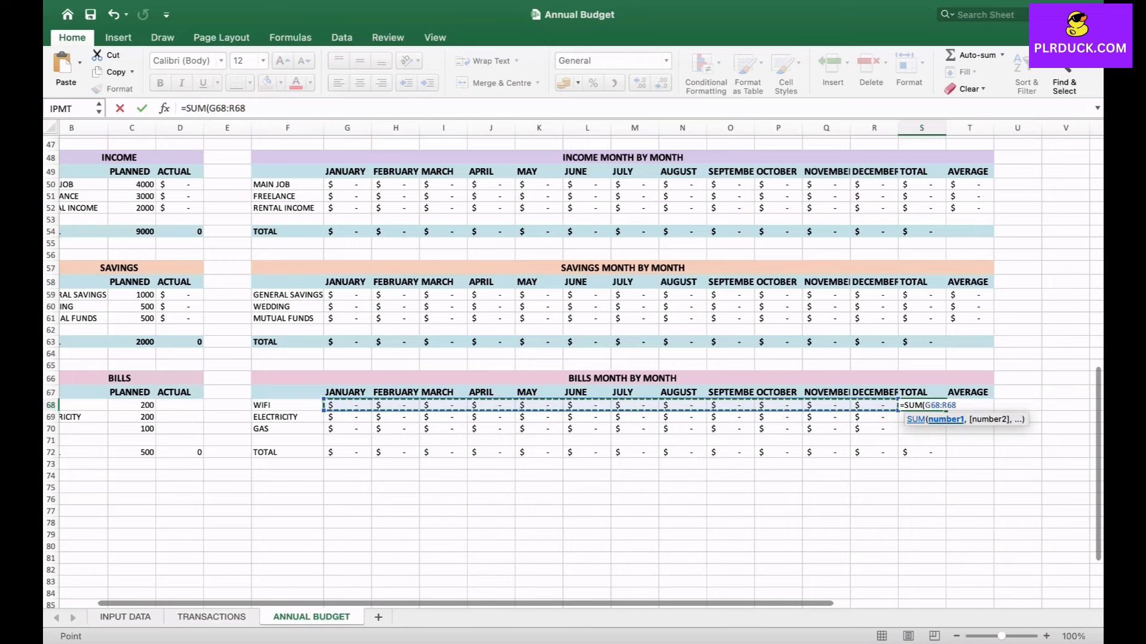
pyautogui.write(')')
pyautogui.press('Return')
pyautogui.press('Up')
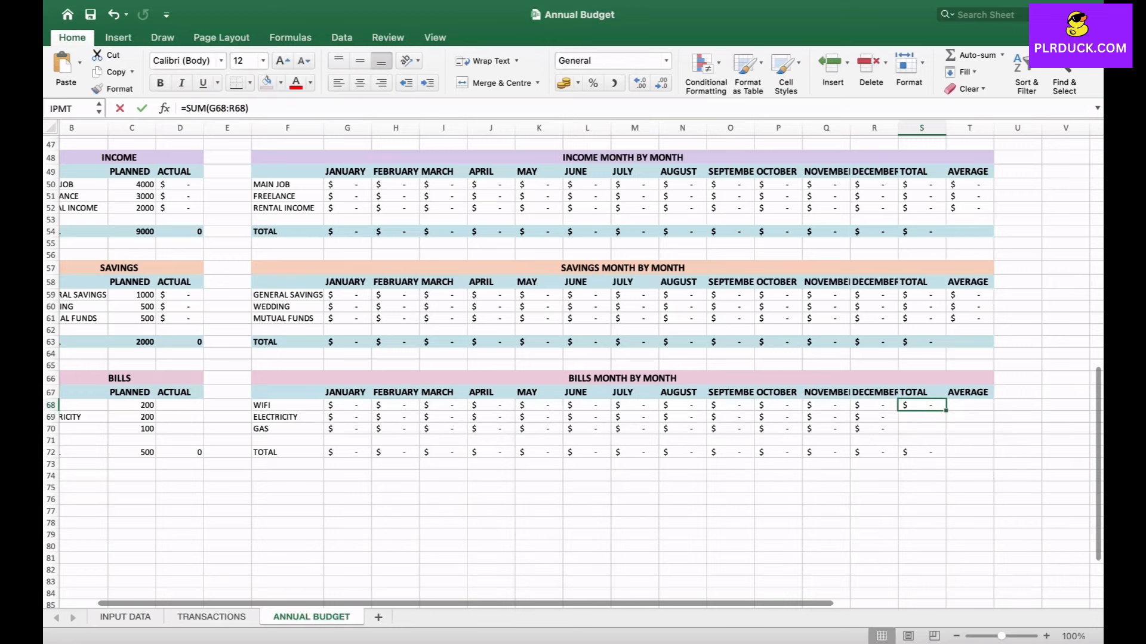
pyautogui.moveTo(946, 410); pyautogui.dragTo(946, 434)
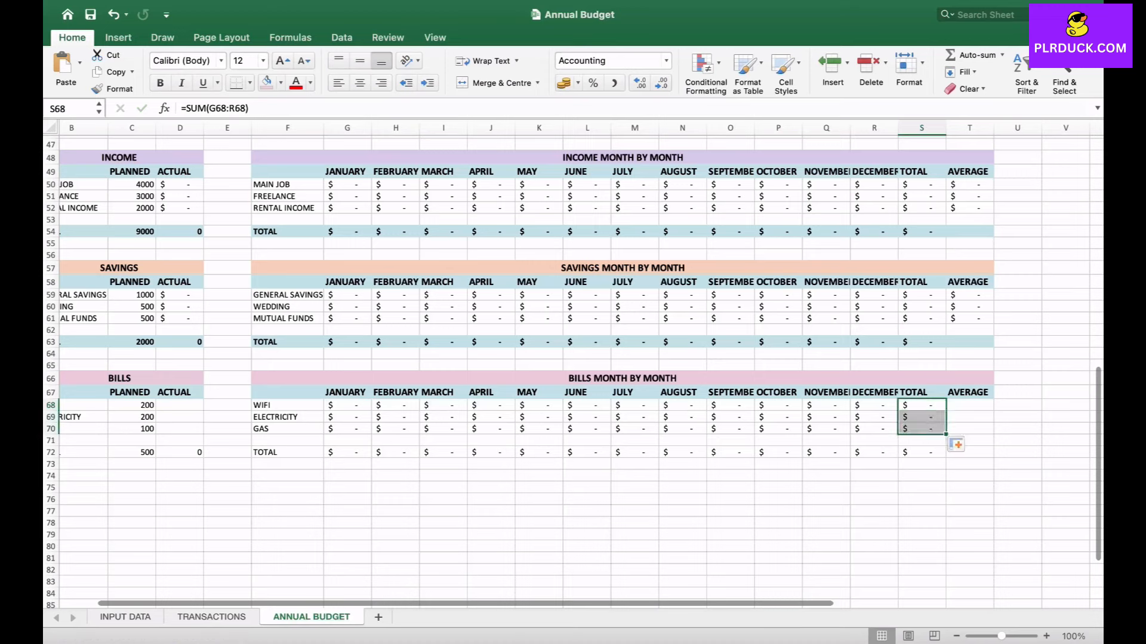
# - Average the WIFI row's months in T68 with =AVERAGE(G68:R68) and fill the formula down to T70
pyautogui.click(969, 405)
pyautogui.write('=S')
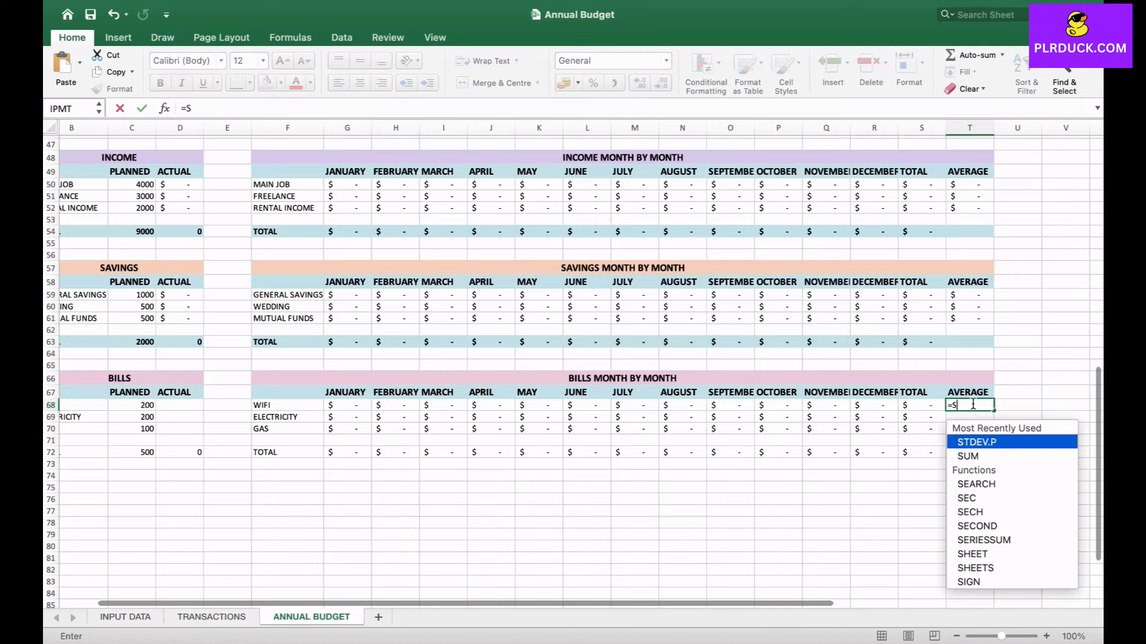
pyautogui.press('BackSpace')
pyautogui.write('AVE')
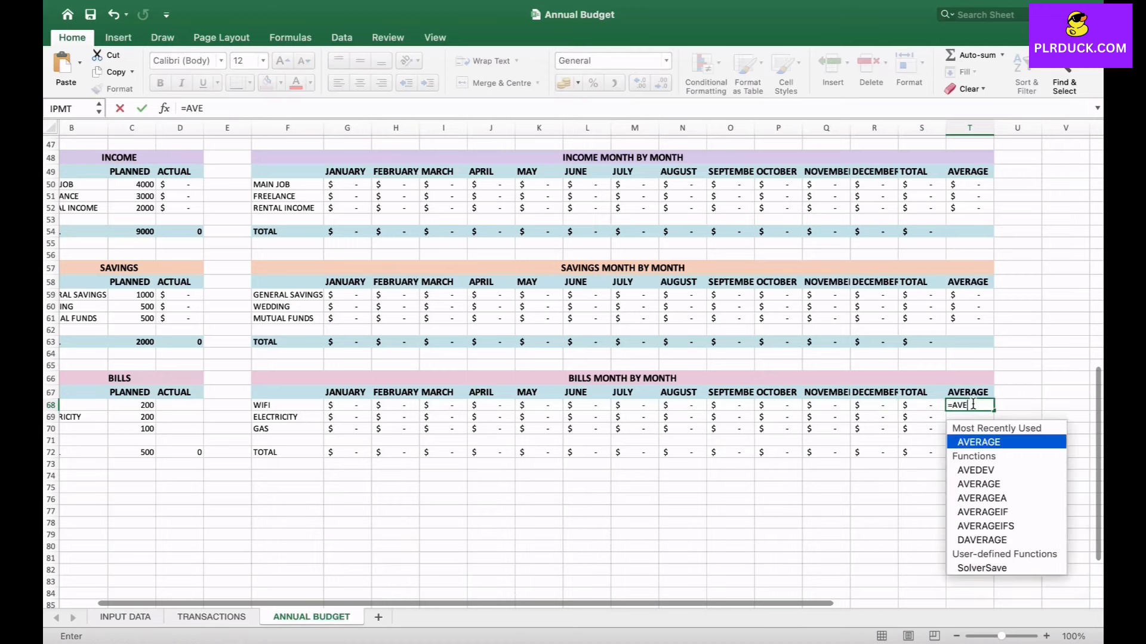
pyautogui.press('Tab')
pyautogui.write('(')
pyautogui.moveTo(358, 406); pyautogui.dragTo(877, 407)
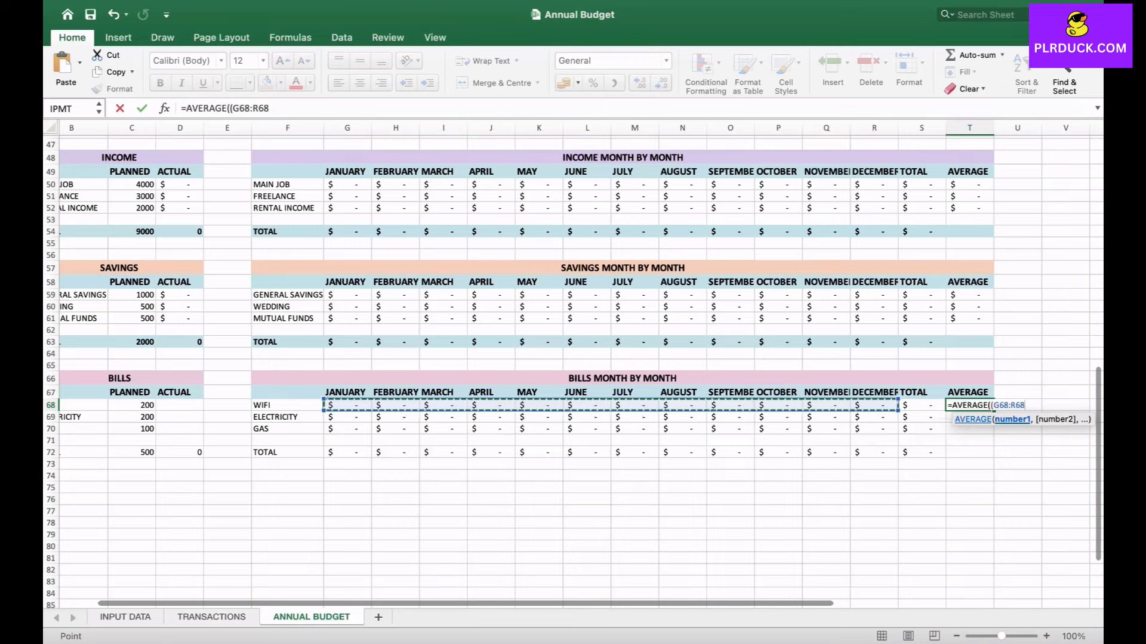
pyautogui.write(')')
pyautogui.press('Return')
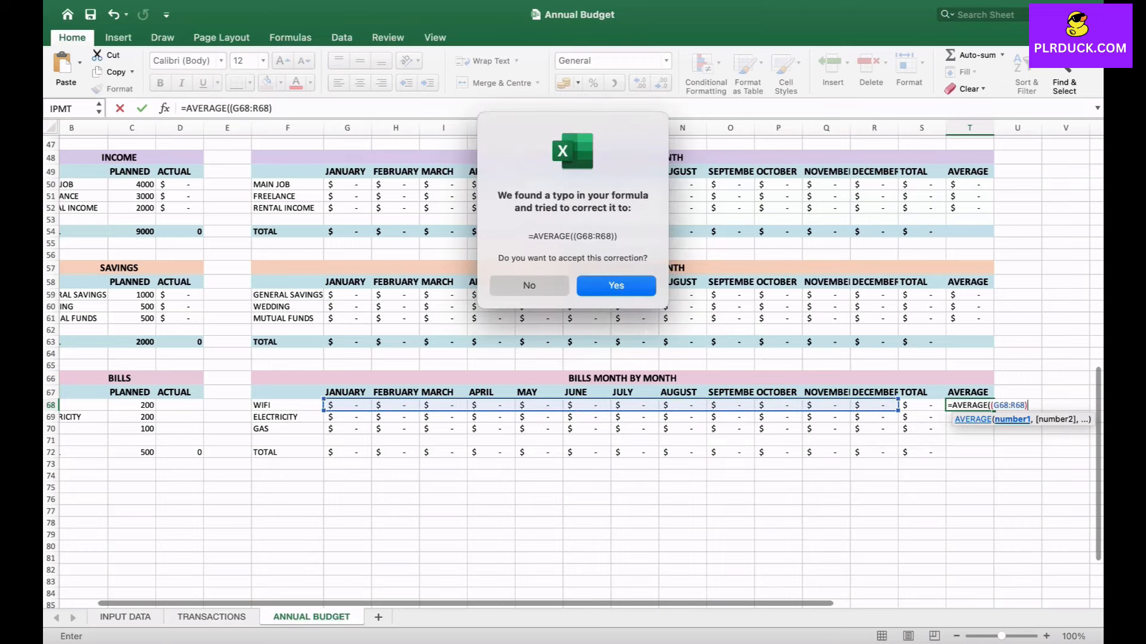
pyautogui.press('Escape')
pyautogui.click(994, 406)
pyautogui.press('BackSpace')
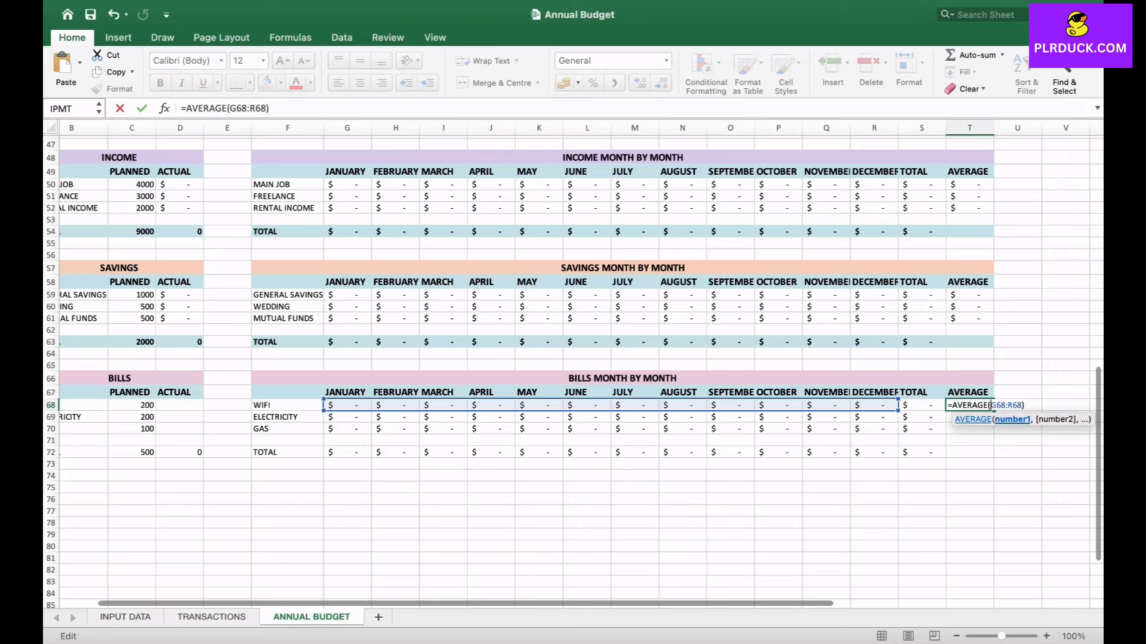
pyautogui.press('Return')
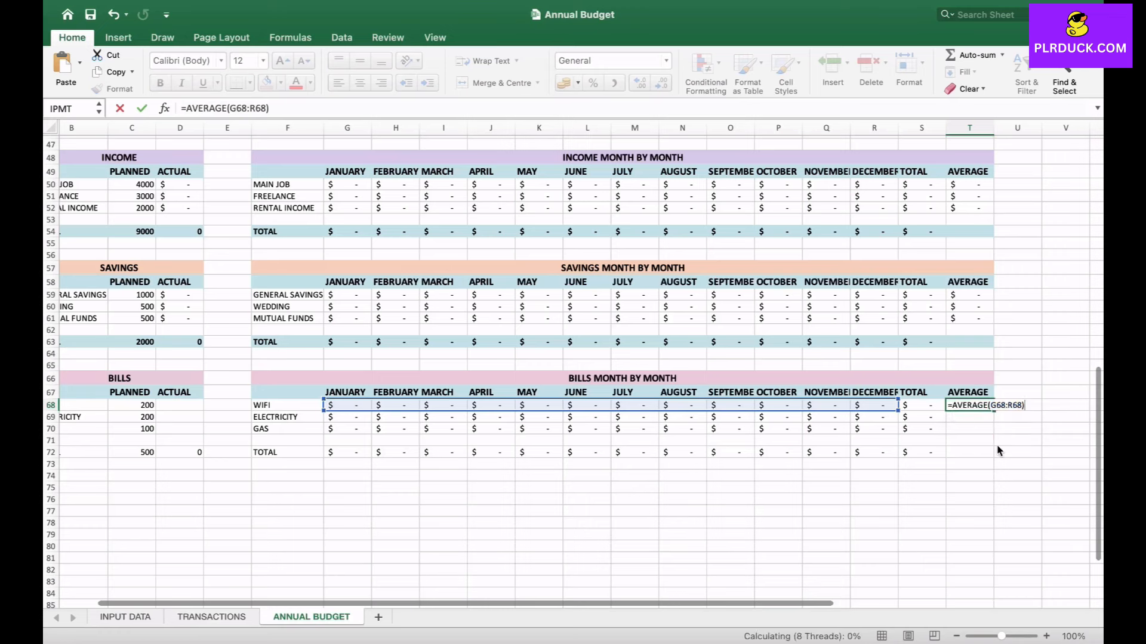
pyautogui.moveTo(994, 411); pyautogui.dragTo(993, 434)
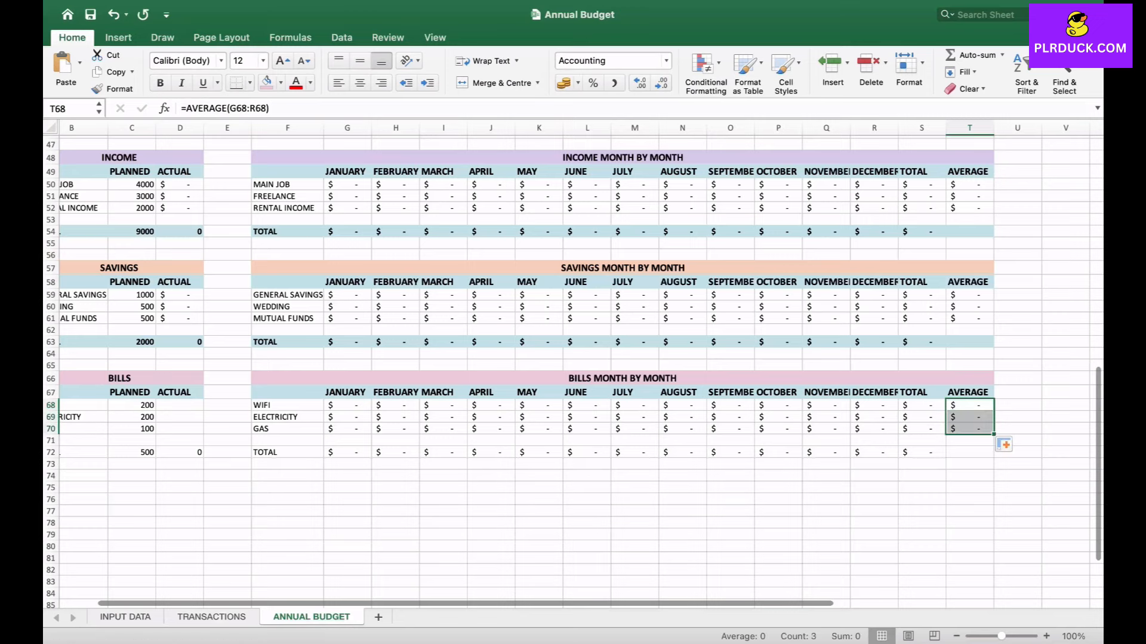
# - Select the TOTAL row B72:D72 of the BILLS table
pyautogui.hscroll(-2, 573, 365)
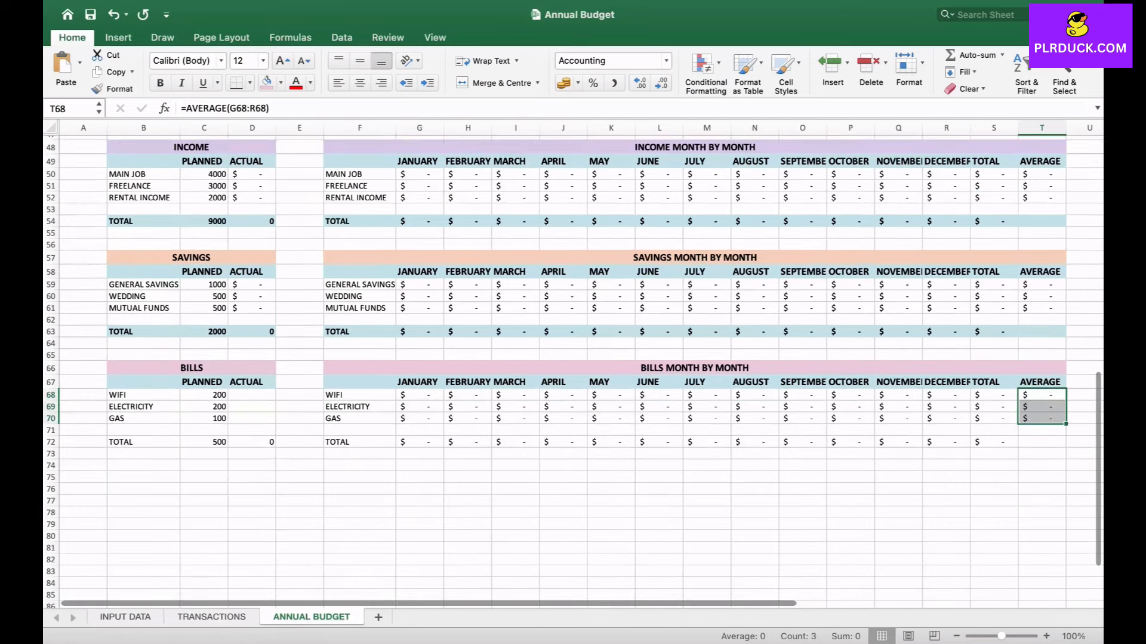
pyautogui.click(143, 442)
pyautogui.moveTo(143, 442); pyautogui.dragTo(264, 443)
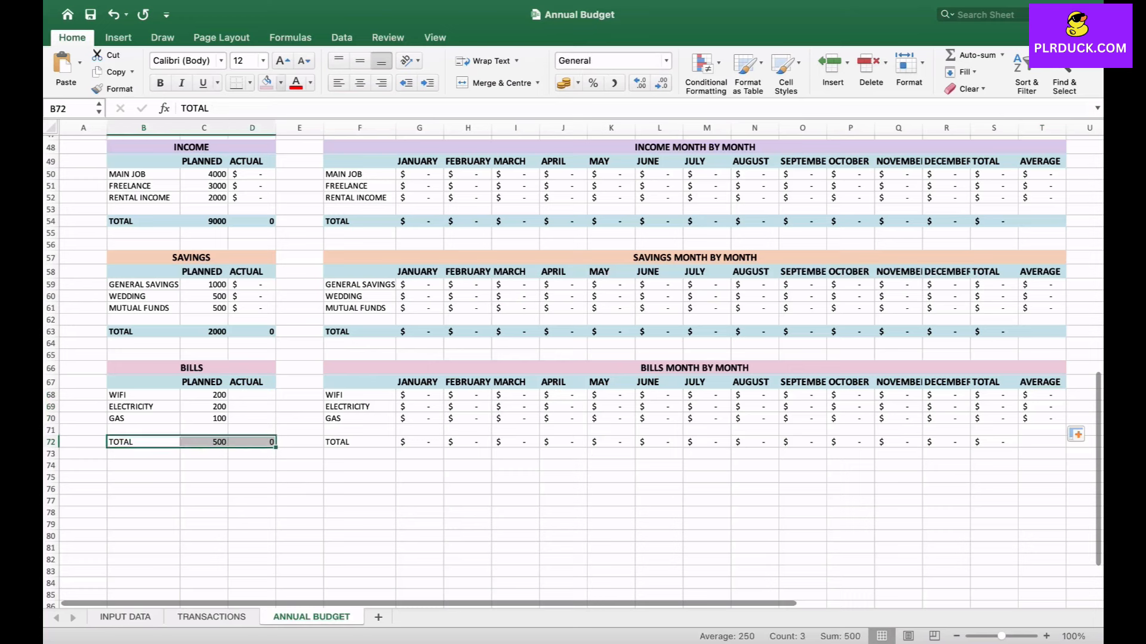
# - Format the TOTAL rows of both Bills tables with the recent light blue fill and bold text
pyautogui.click(281, 82)
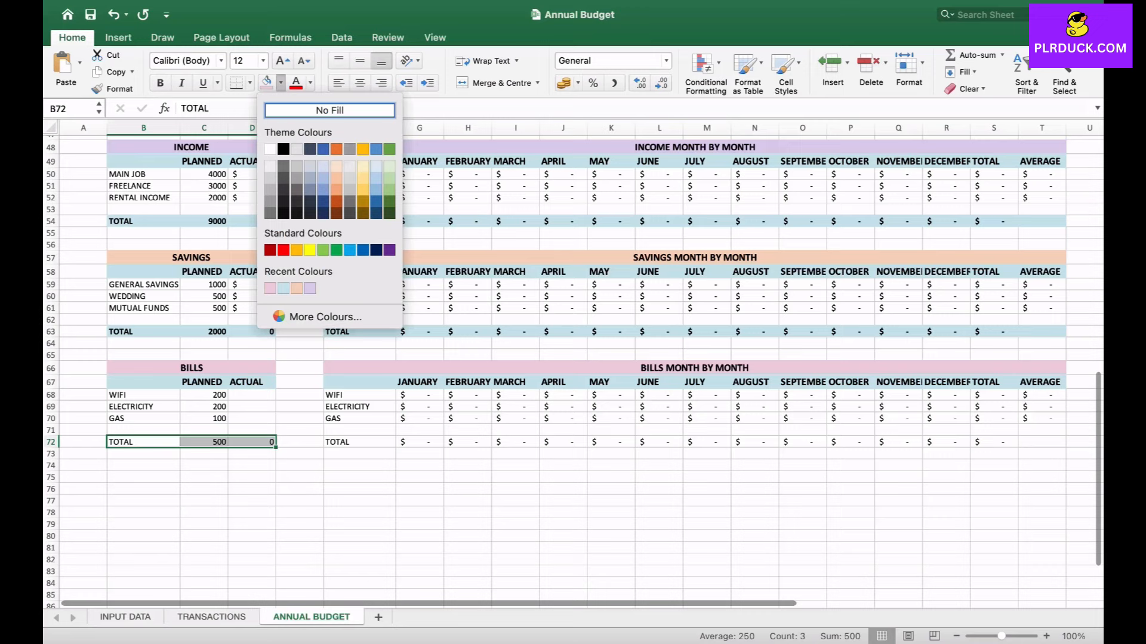
pyautogui.click(283, 288)
pyautogui.click(160, 83)
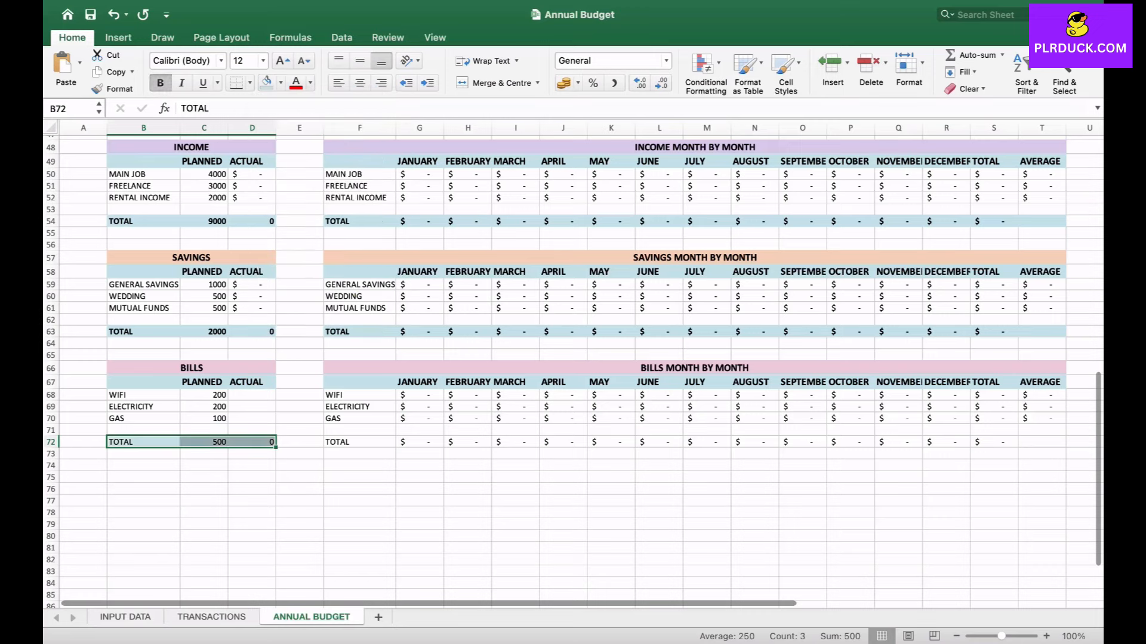
pyautogui.moveTo(334, 441); pyautogui.dragTo(1056, 441)
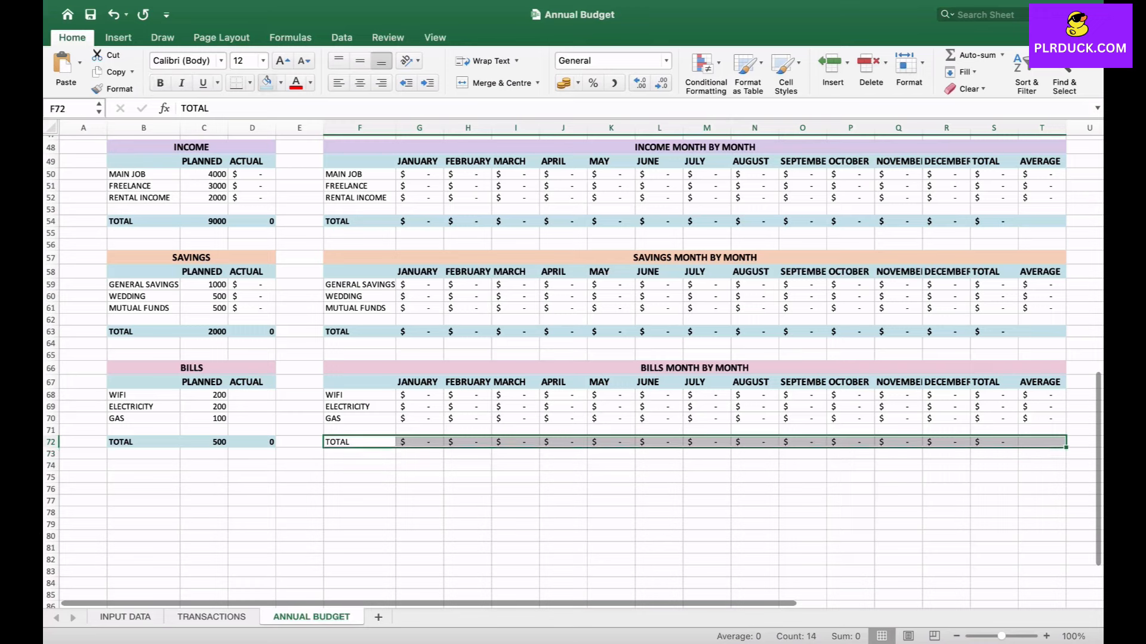
pyautogui.click(266, 83)
pyautogui.click(160, 83)
# - Link the WIFI Actual cell to its month-by-month total and fill the formula down through GAS
pyautogui.click(255, 395)
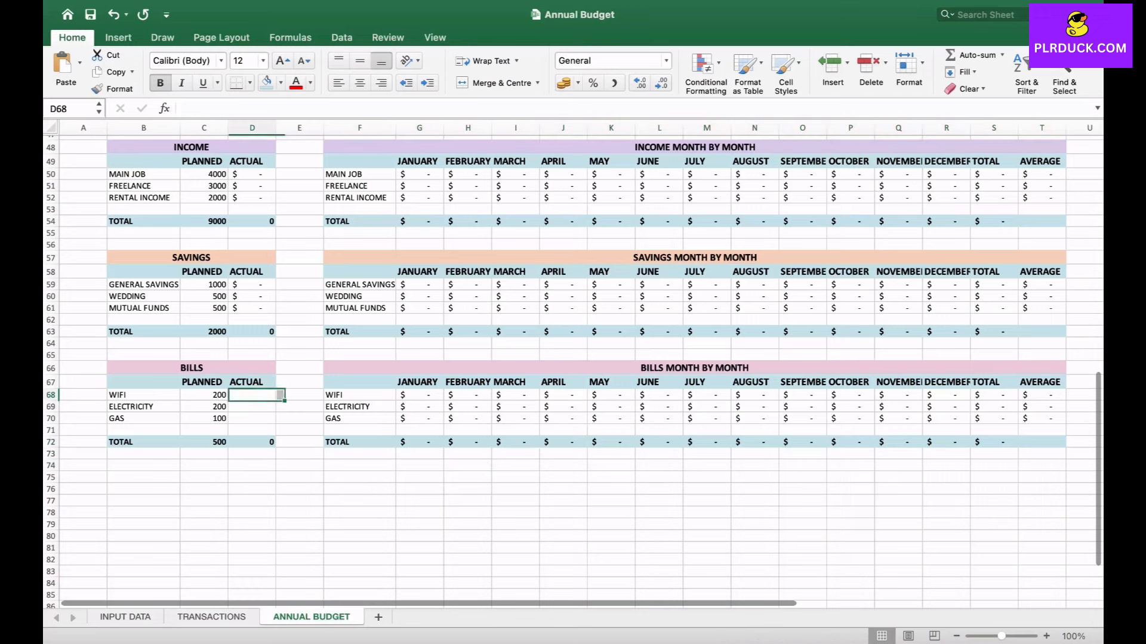
pyautogui.write('=')
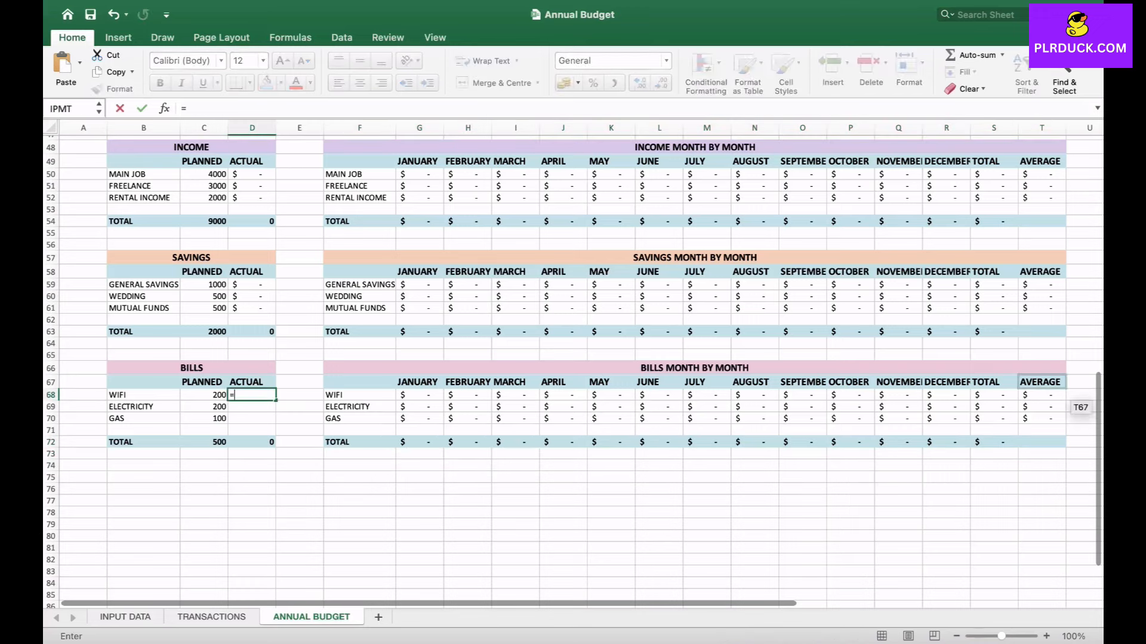
pyautogui.click(1006, 397)
pyautogui.press('Return')
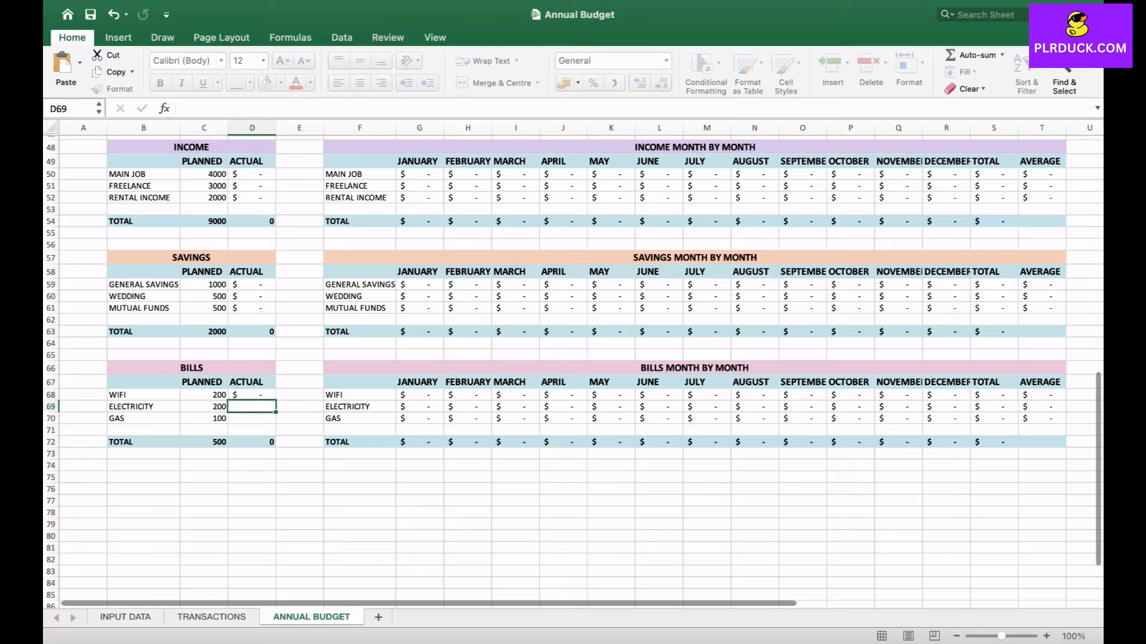
pyautogui.click(252, 395)
pyautogui.moveTo(275, 400); pyautogui.dragTo(275, 422)
pyautogui.click(204, 489)
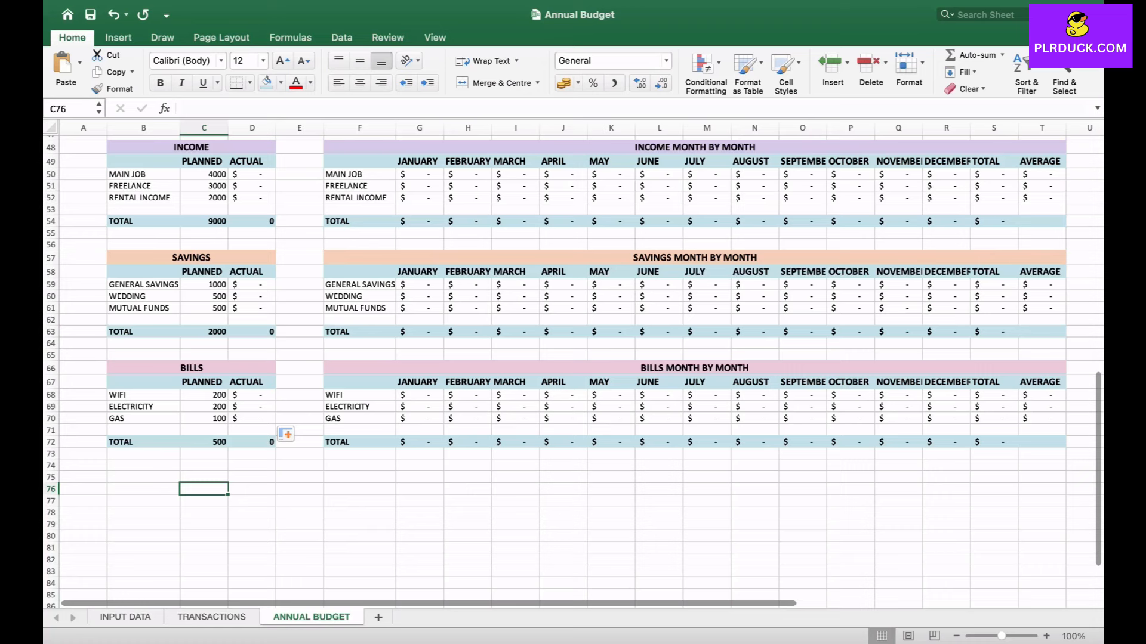
# - Copy the Bills title and Planned/Actual header rows to B75 and retitle the copy EXPENSES
pyautogui.moveTo(191, 368); pyautogui.dragTo(203, 383)
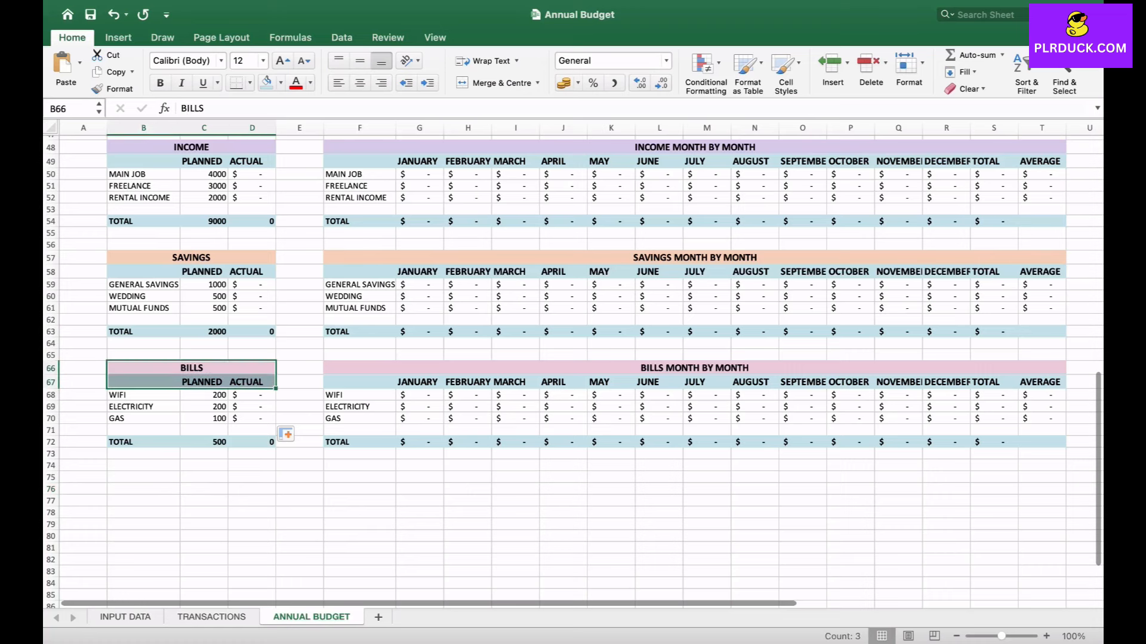
pyautogui.press('super+c')
pyautogui.click(143, 478)
pyautogui.press('super+v')
pyautogui.click(191, 479)
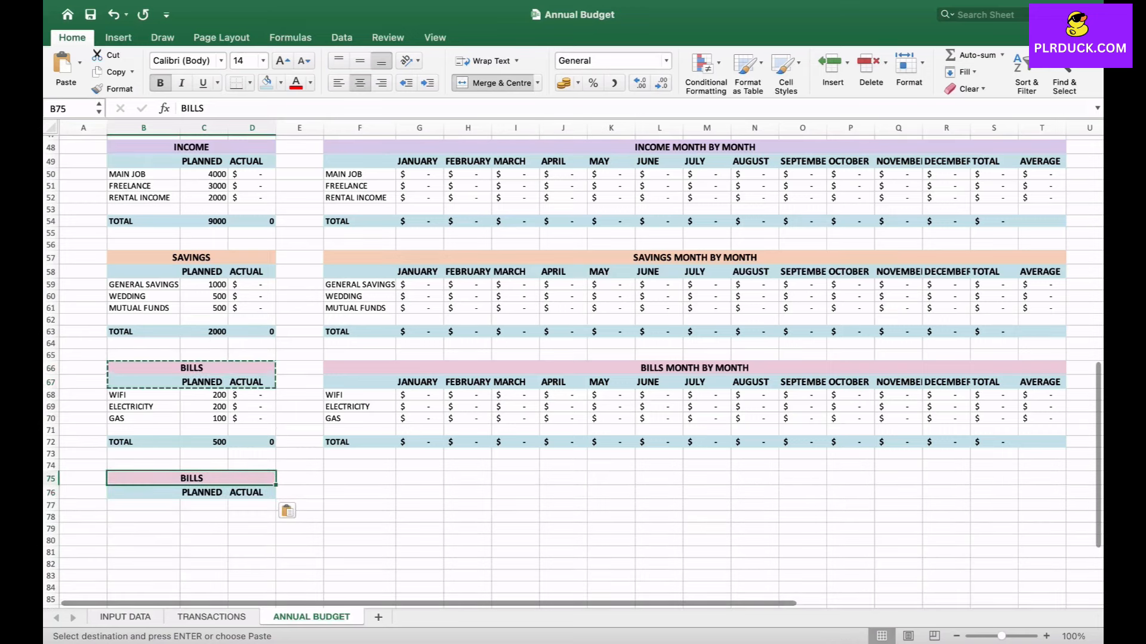
pyautogui.write('EXPENSES')
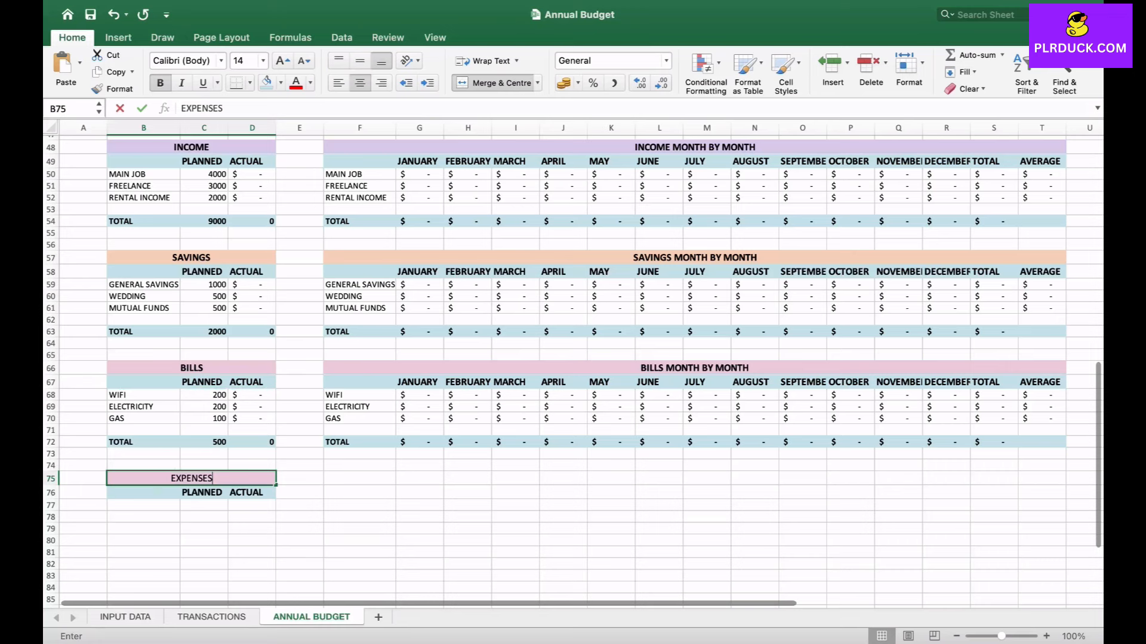
# - Enter =IF('INPUT DATA'!H7="","",'INPUT DATA'!H7) in B77 to pull in the first expense category
pyautogui.click(170, 507)
pyautogui.write('=')
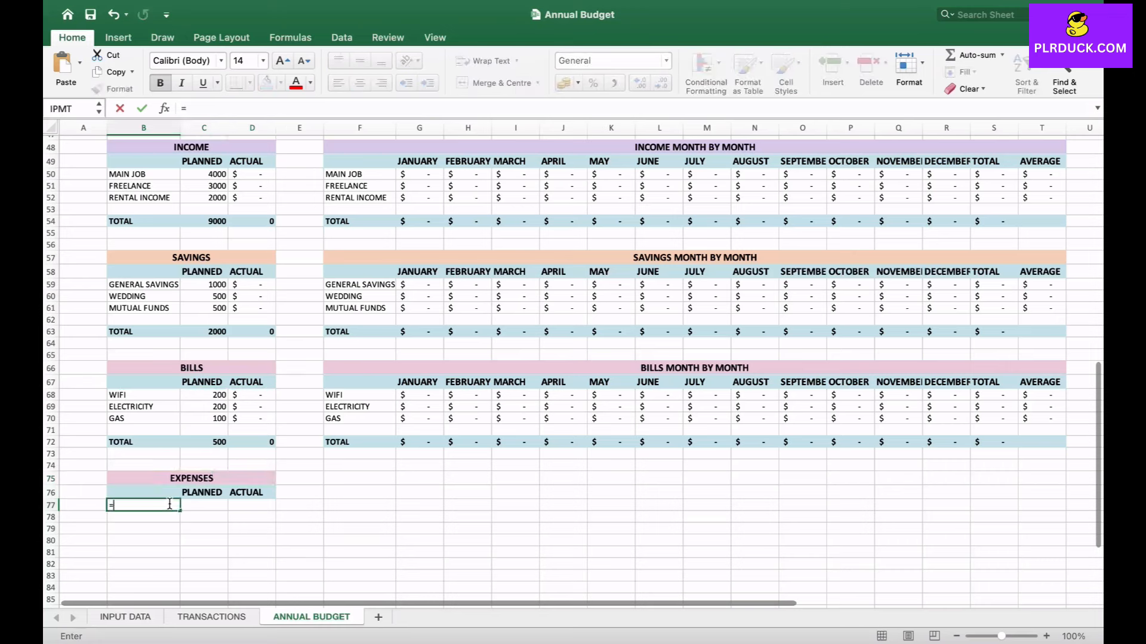
pyautogui.write('IF')
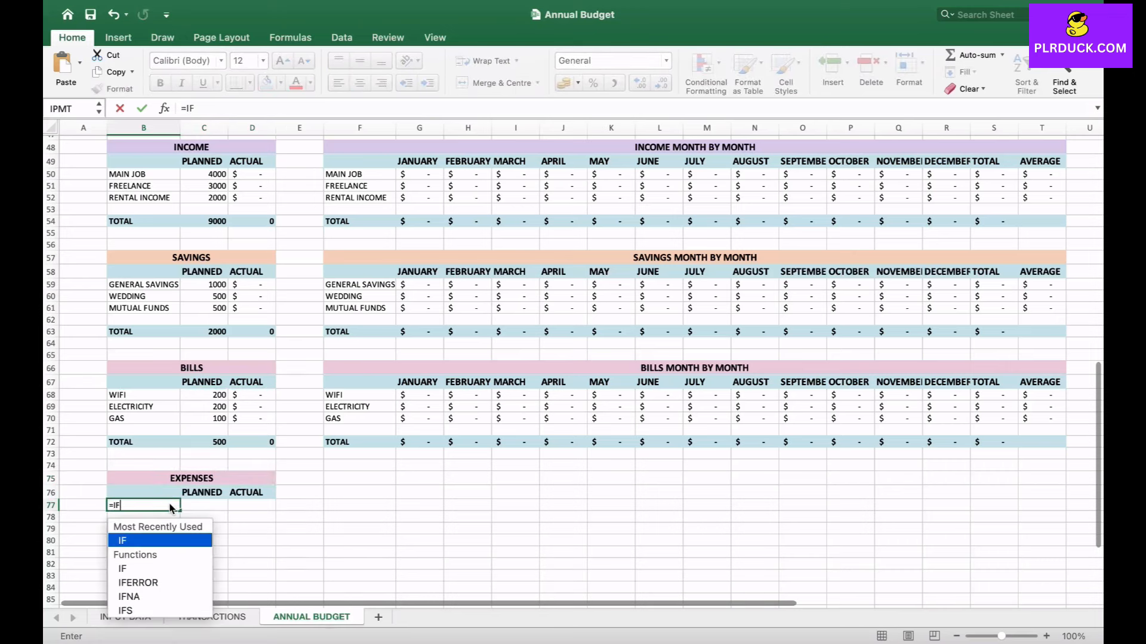
pyautogui.write('(')
pyautogui.click(125, 617)
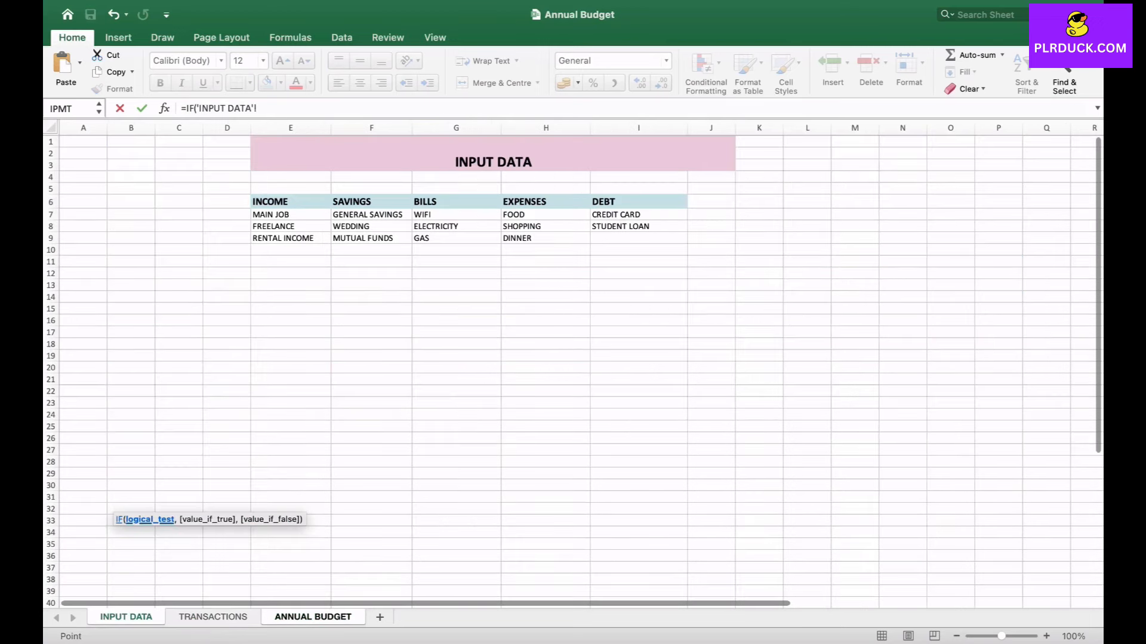
pyautogui.click(573, 214)
pyautogui.write('="","",')
pyautogui.click(543, 216)
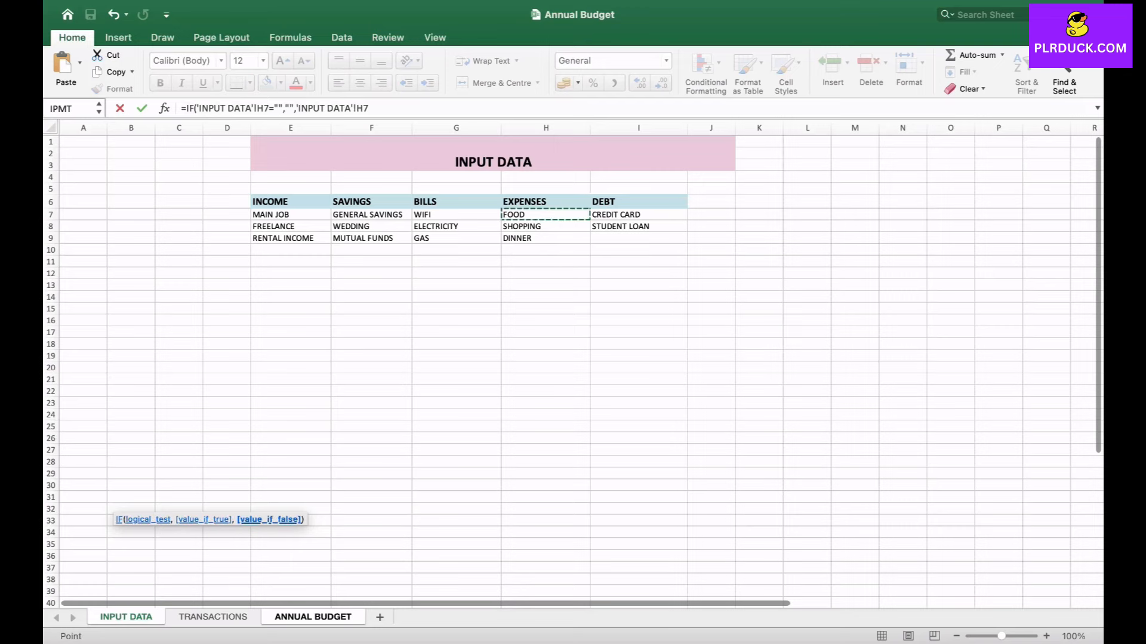
pyautogui.write(')')
pyautogui.press('Return')
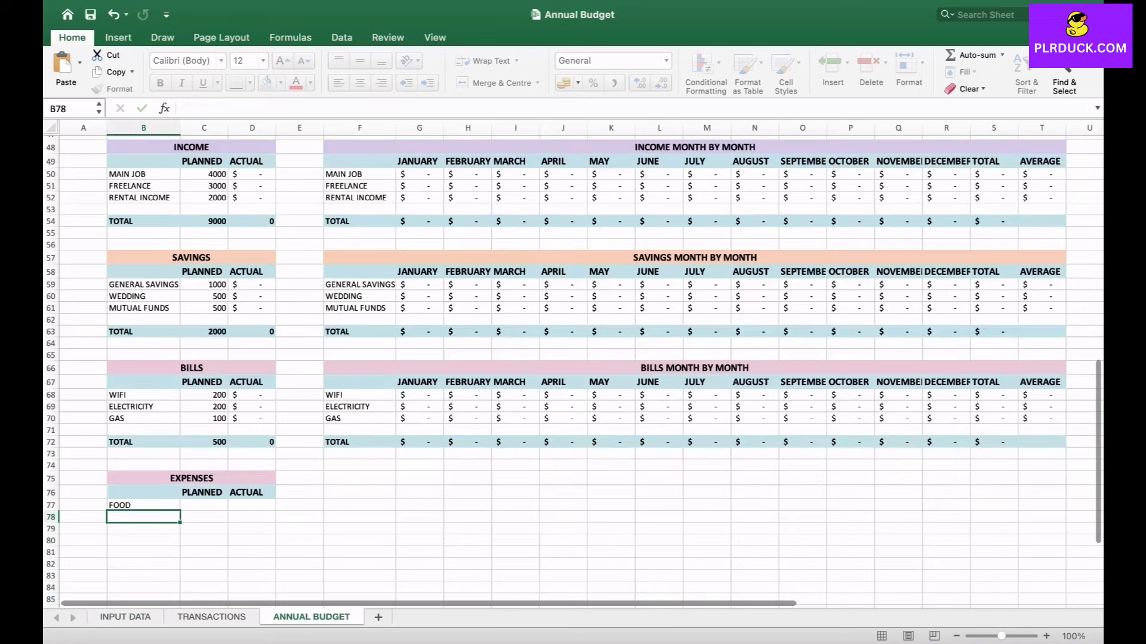
# - Fill the expense category formula down to B79 and label cell B81 TOTAL
pyautogui.press('Up')
pyautogui.scroll(-3, 544, 222)
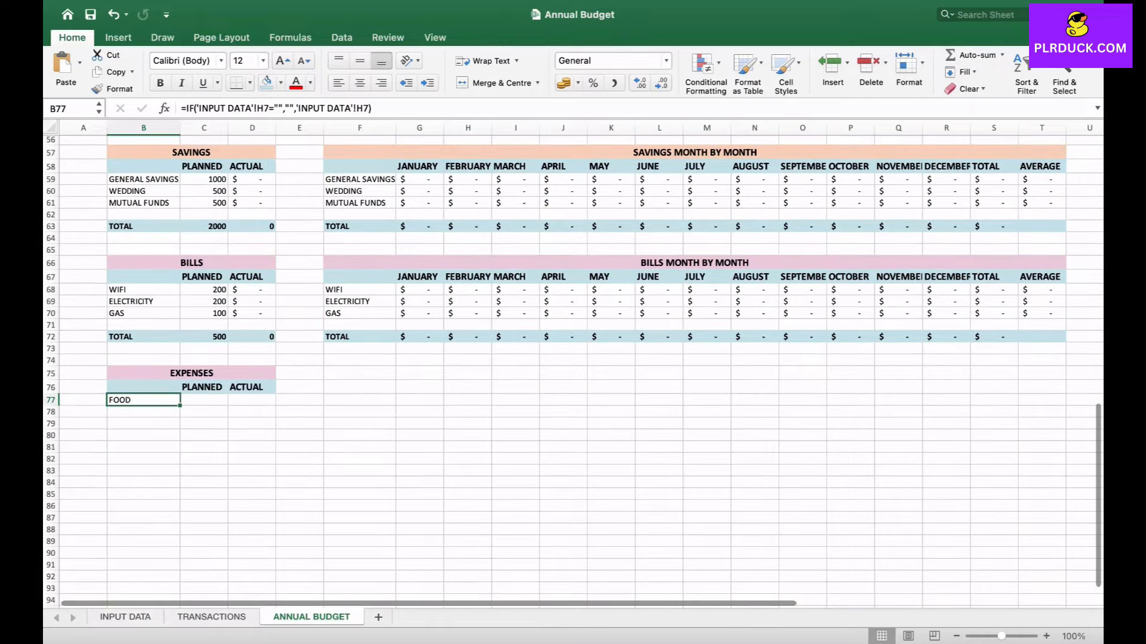
pyautogui.moveTo(180, 406); pyautogui.dragTo(180, 428)
pyautogui.click(143, 436)
pyautogui.click(143, 447)
pyautogui.write('TOTAL')
pyautogui.press('Tab')
# - Enter planned expense amounts of 1200 for FOOD, 1000 for SHOPPING and 300 for DINNER
pyautogui.press('Up')
pyautogui.press('Up')
pyautogui.press('Up')
pyautogui.press('Up')
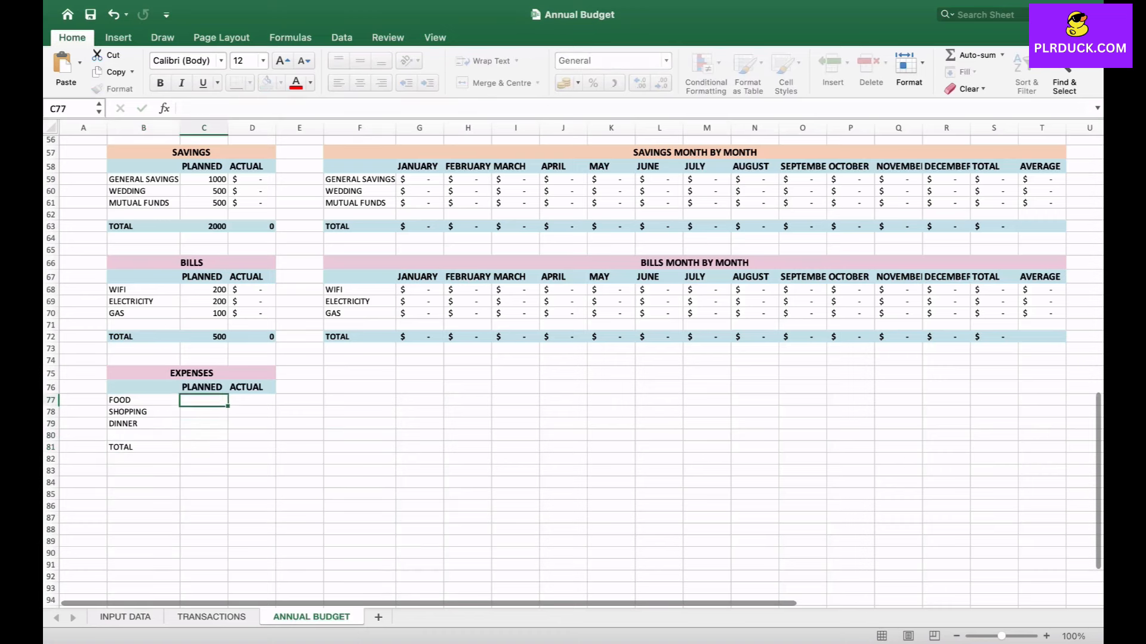
pyautogui.write('1200')
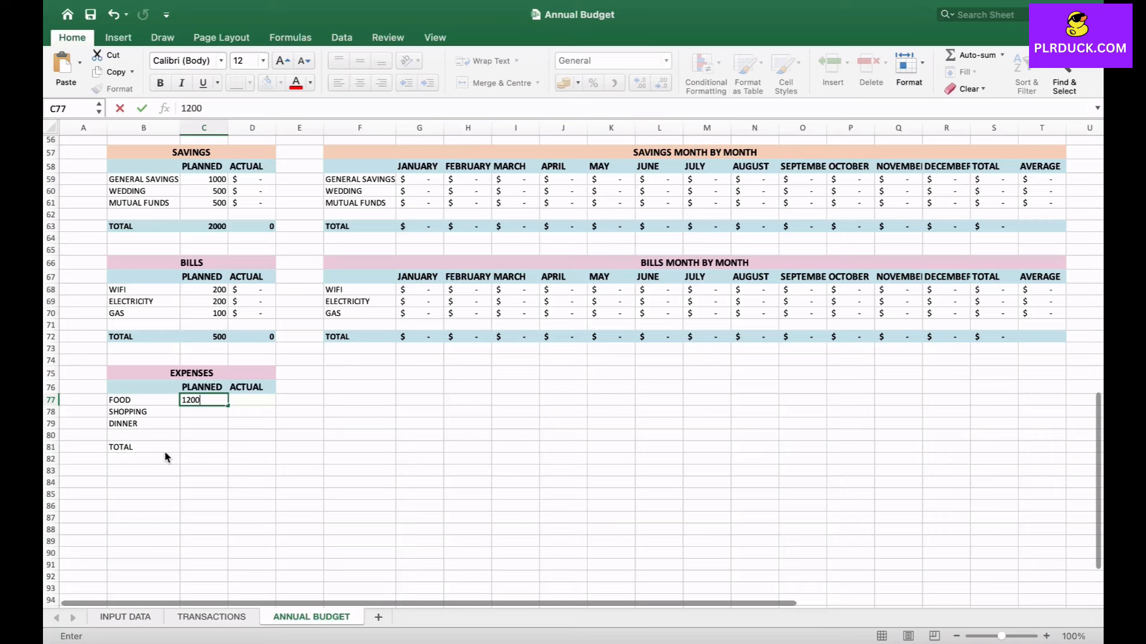
pyautogui.press('Return')
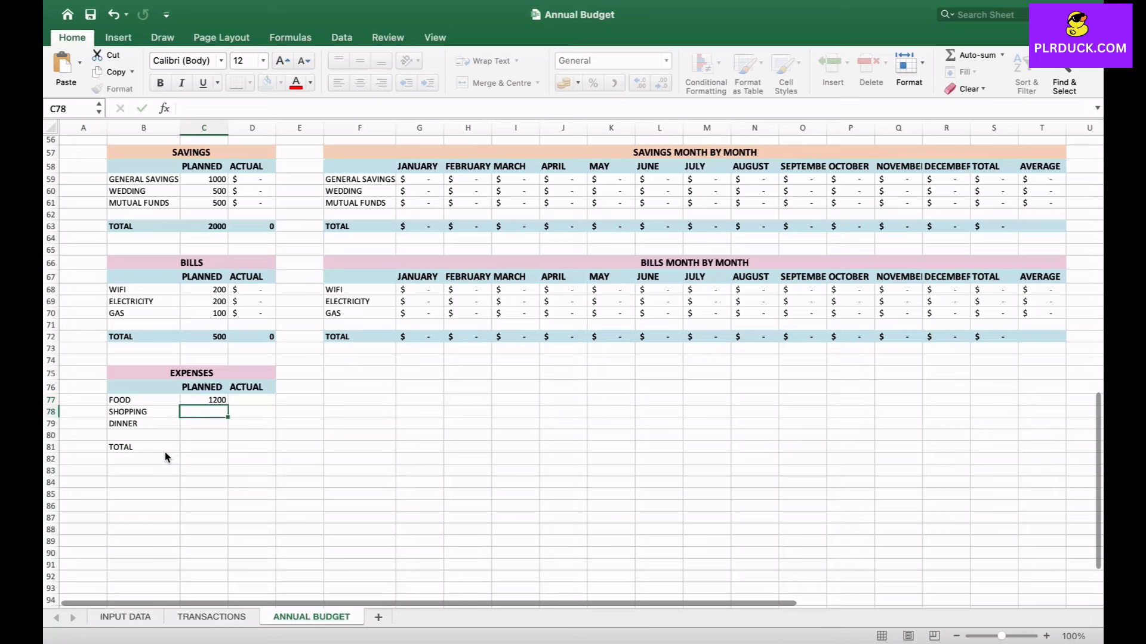
pyautogui.write('1000')
pyautogui.press('Return')
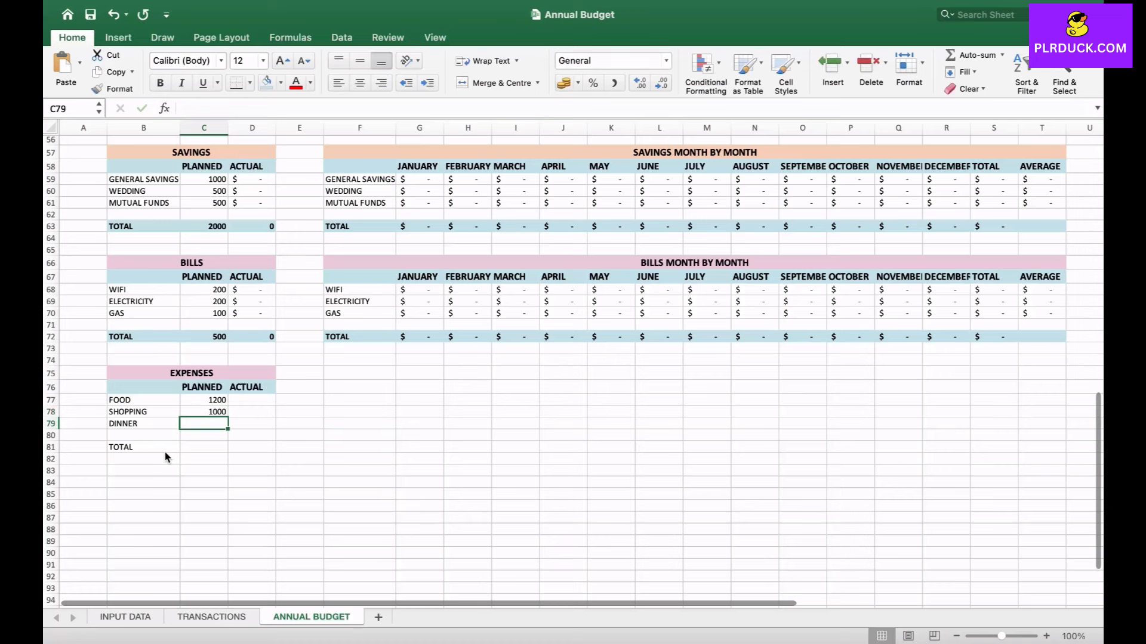
pyautogui.write('300')
pyautogui.press('Return')
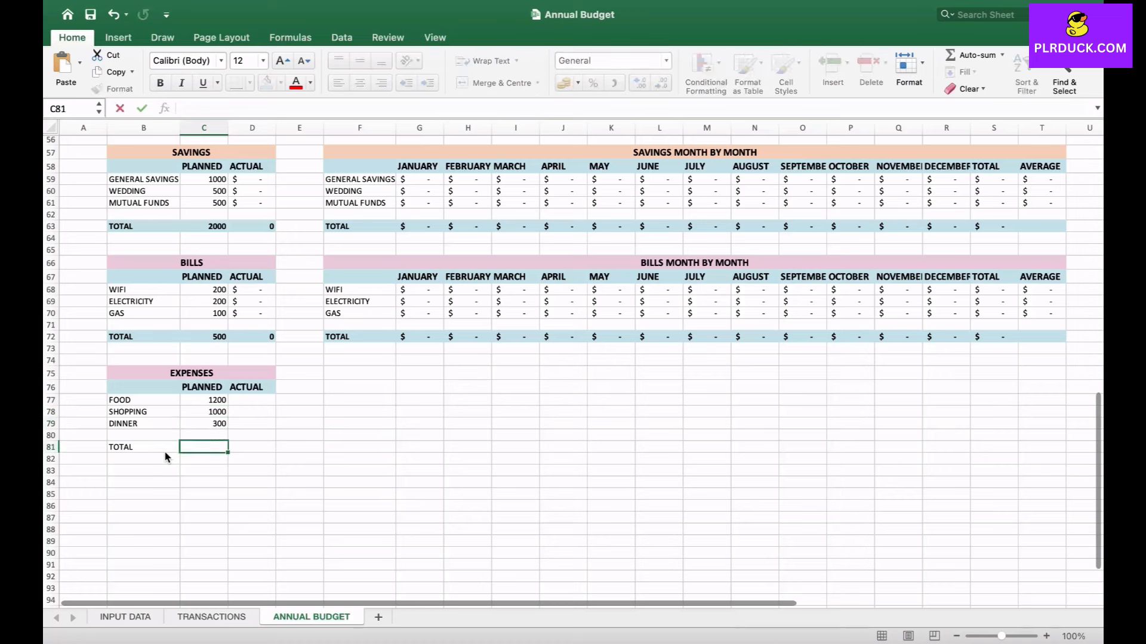
# - Total the planned expenses in C81 with =SUM(C77:C79)
pyautogui.write('=')
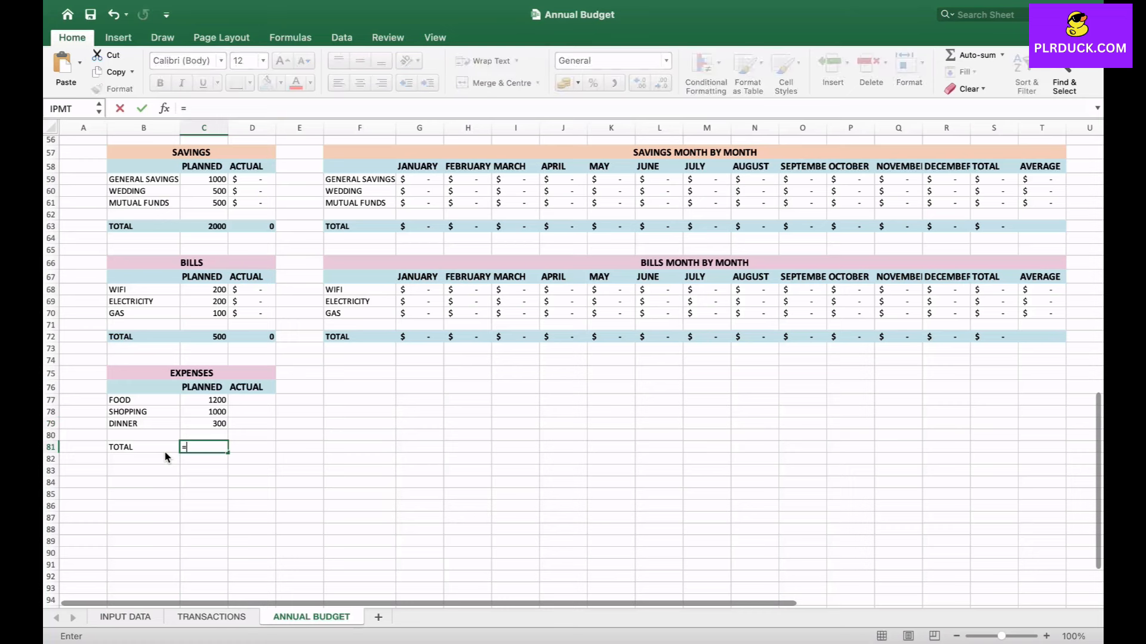
pyautogui.write('SUM(')
pyautogui.click(203, 400)
pyautogui.moveTo(203, 400); pyautogui.dragTo(219, 424)
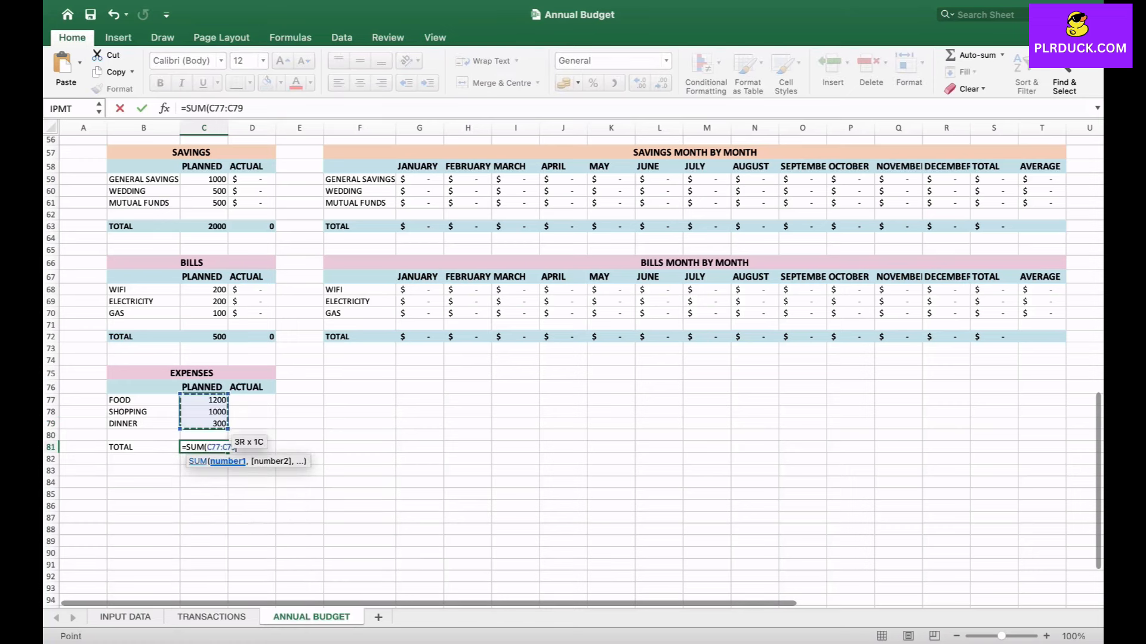
pyautogui.write(')')
pyautogui.press('Return')
# - Total the actual expenses in D81 with =SUM(D77:D79)
pyautogui.press('Right')
pyautogui.press('Up')
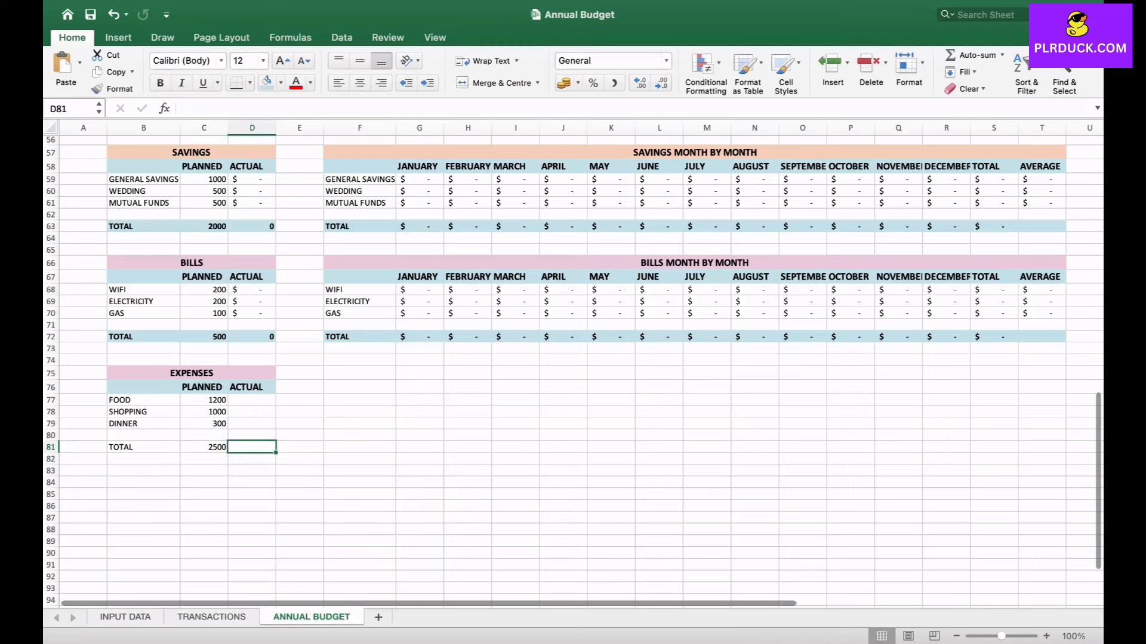
pyautogui.write('=SUM(')
pyautogui.moveTo(251, 400); pyautogui.dragTo(271, 426)
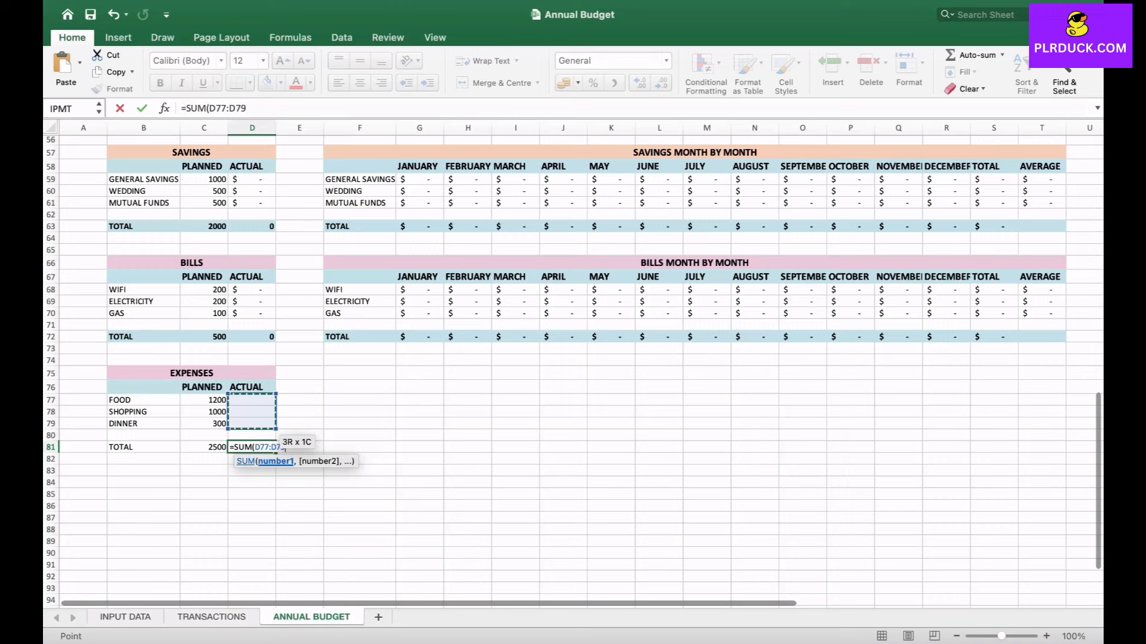
pyautogui.write(')')
pyautogui.press('Return')
# - Copy the Bills month-by-month title and header rows to F75 and retitle the copy EXPENSES MONTH BY MONTH
pyautogui.moveTo(364, 263); pyautogui.dragTo(366, 277)
pyautogui.press('super+c')
pyautogui.click(360, 374)
pyautogui.press('super+v')
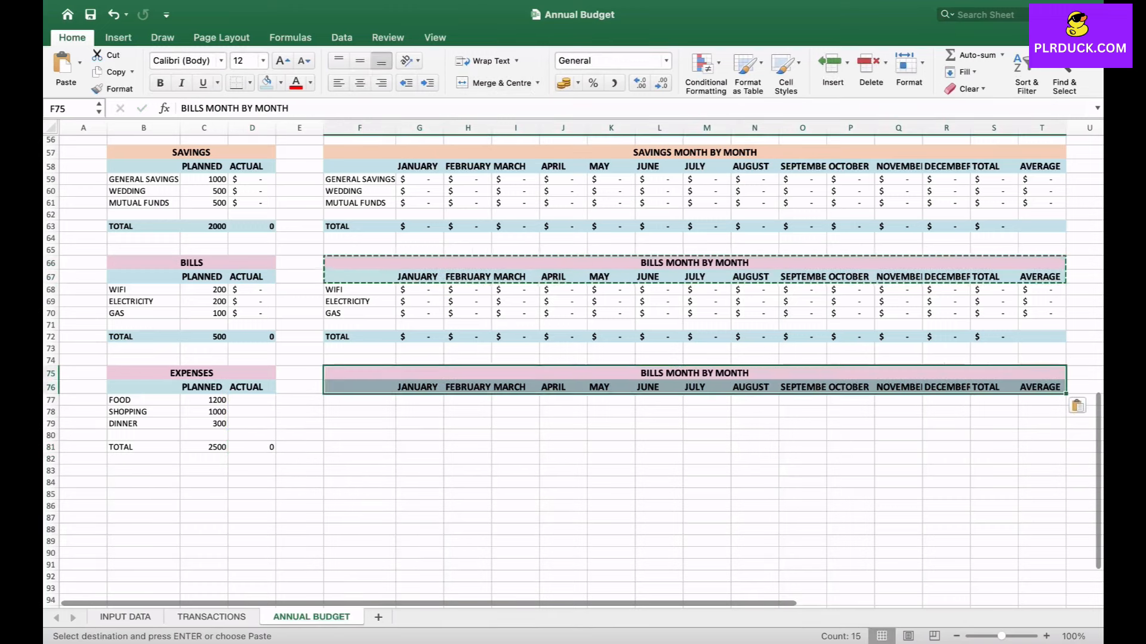
pyautogui.click(362, 373)
pyautogui.moveTo(205, 109); pyautogui.dragTo(180, 109)
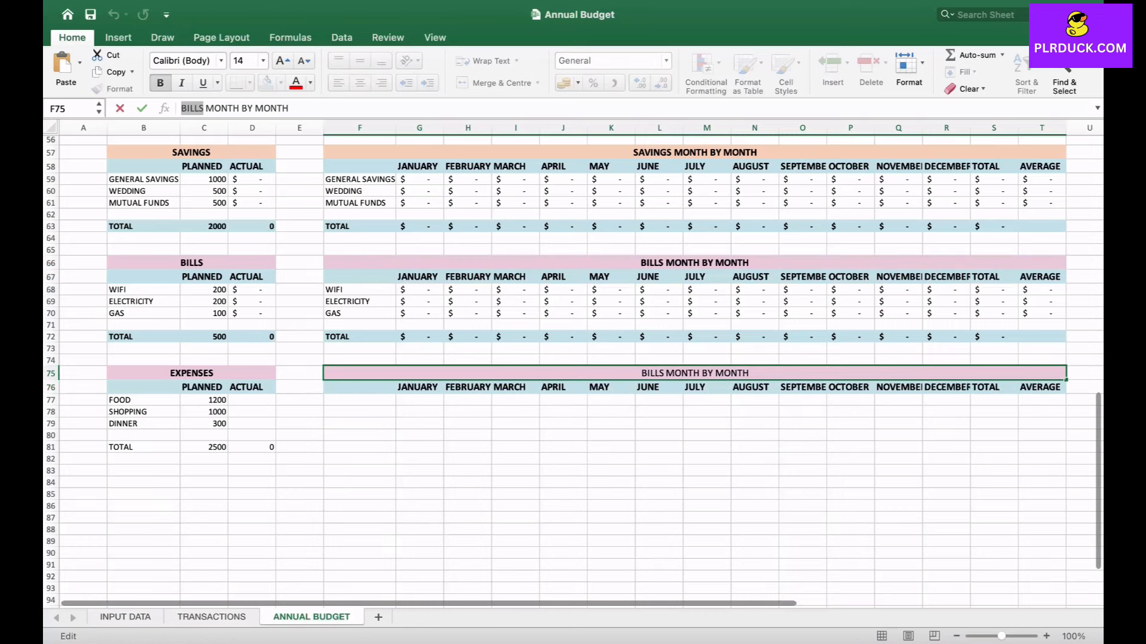
pyautogui.write('EXPEN')
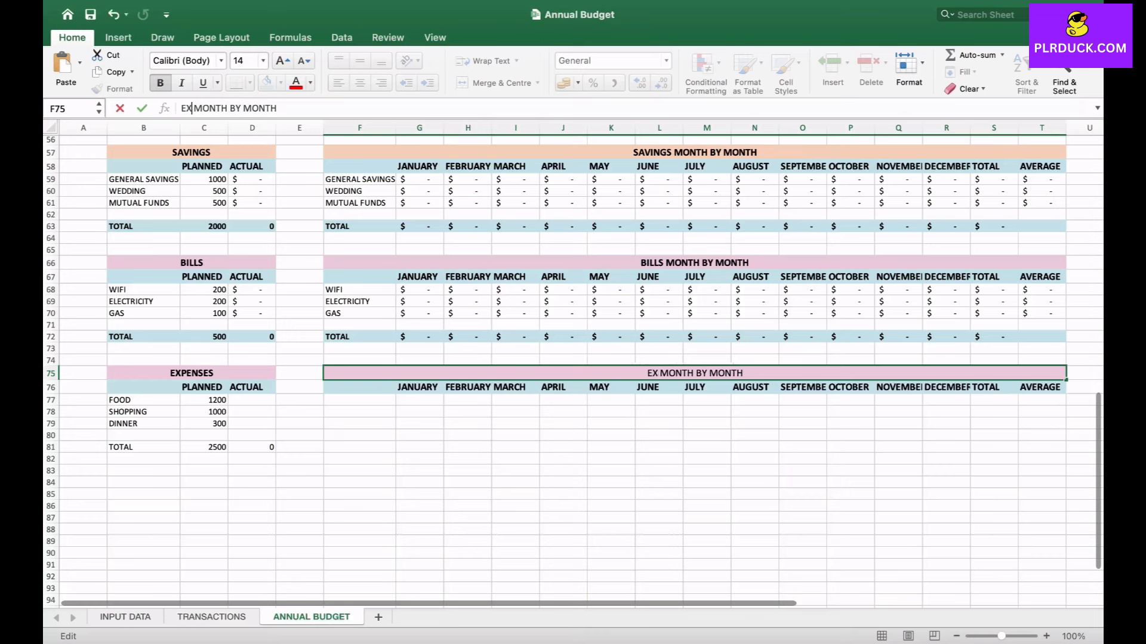
pyautogui.write('SES')
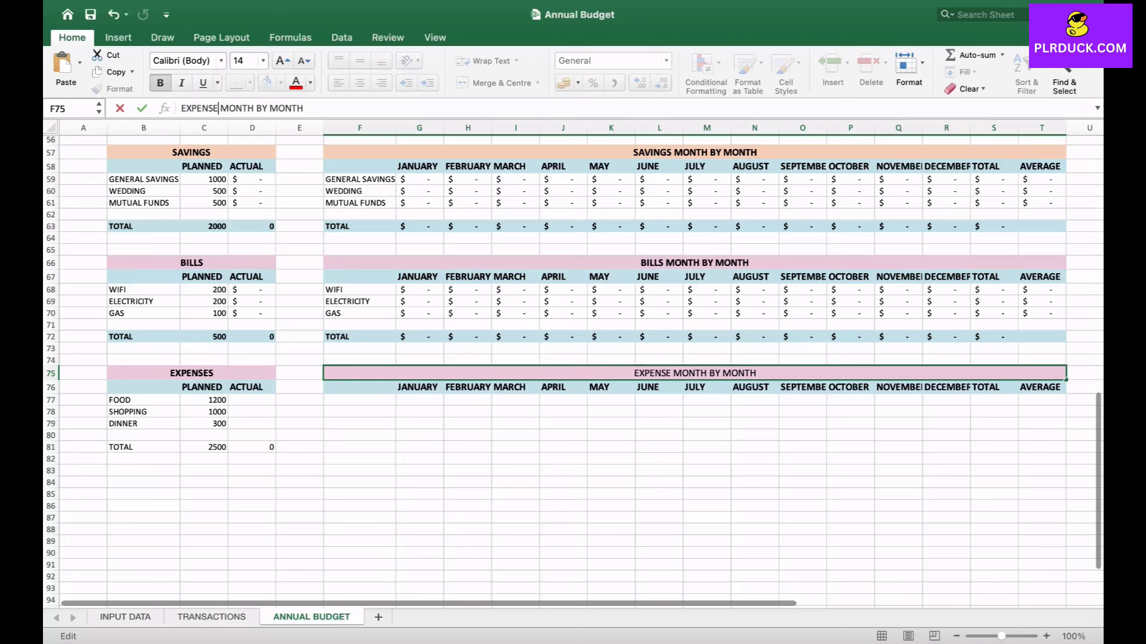
# - Link F77 to the FOOD category in B77, fill it down to F79, and label F81 TOTAL
pyautogui.click(359, 400)
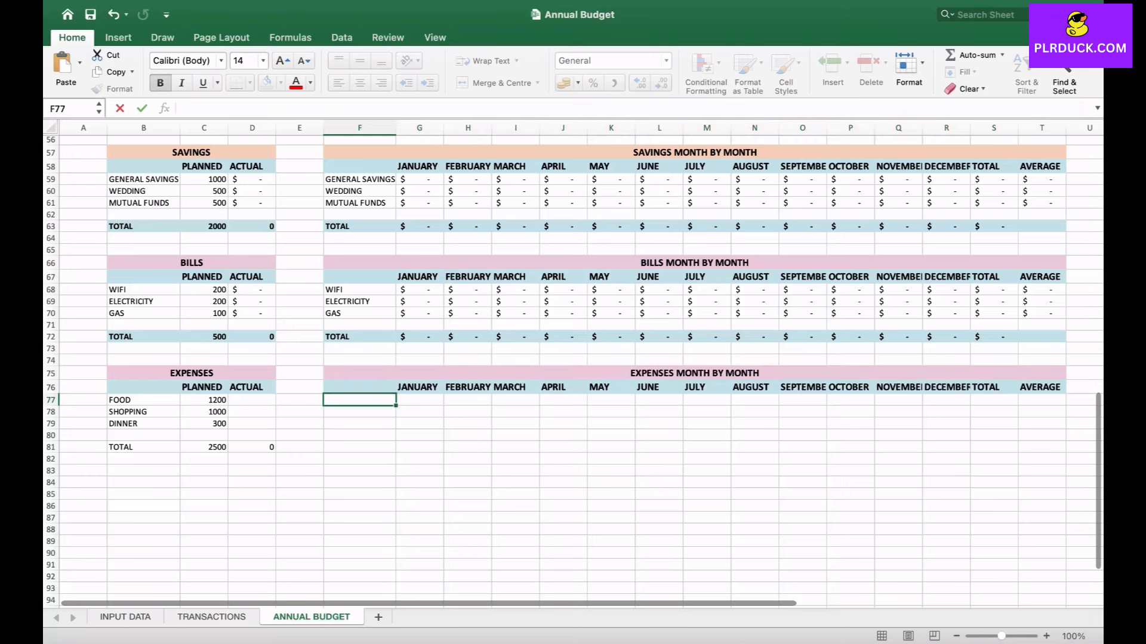
pyautogui.write('=')
pyautogui.click(143, 400)
pyautogui.press('Return')
pyautogui.moveTo(396, 406); pyautogui.dragTo(395, 425)
pyautogui.click(359, 447)
pyautogui.write('TOTAL')
# - Copy the January WIFI formula into the January FOOD cell G77 and fill it across to December and down to DINNER
pyautogui.click(419, 400)
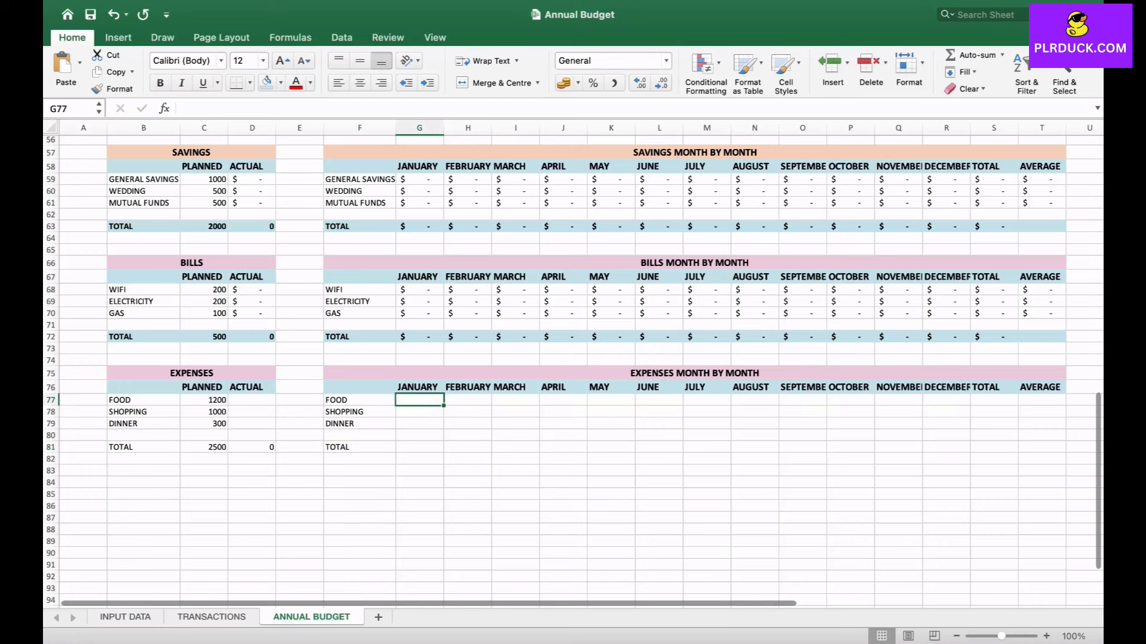
pyautogui.click(419, 290)
pyautogui.press('super+c')
pyautogui.click(418, 400)
pyautogui.press('super+v')
pyautogui.click(770, 108)
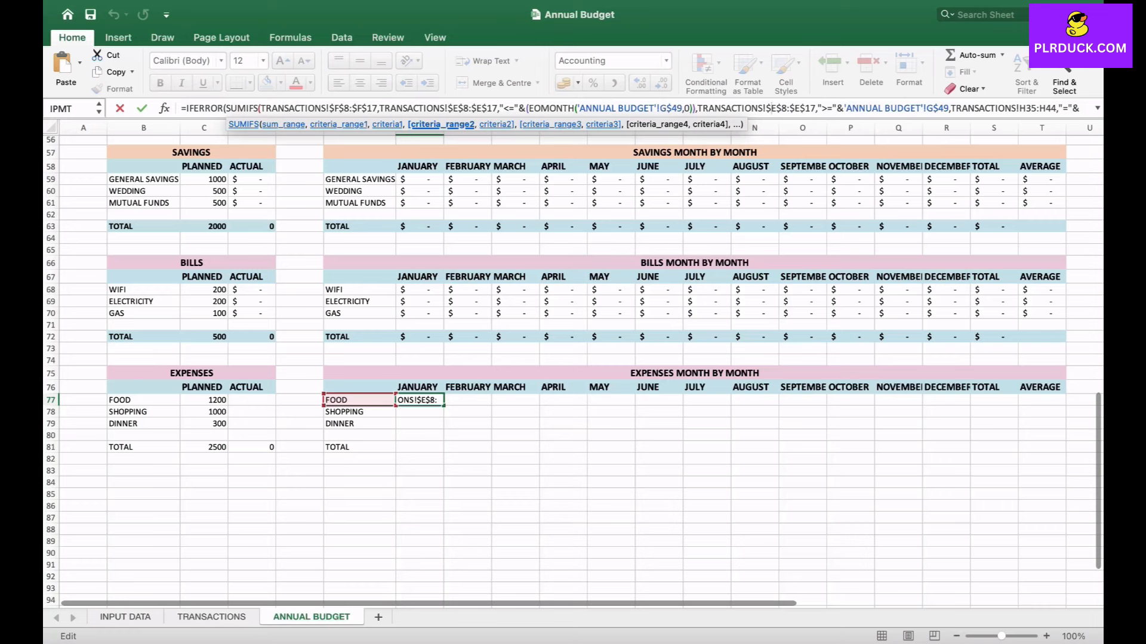
pyautogui.press('Return')
pyautogui.moveTo(444, 405); pyautogui.dragTo(970, 429)
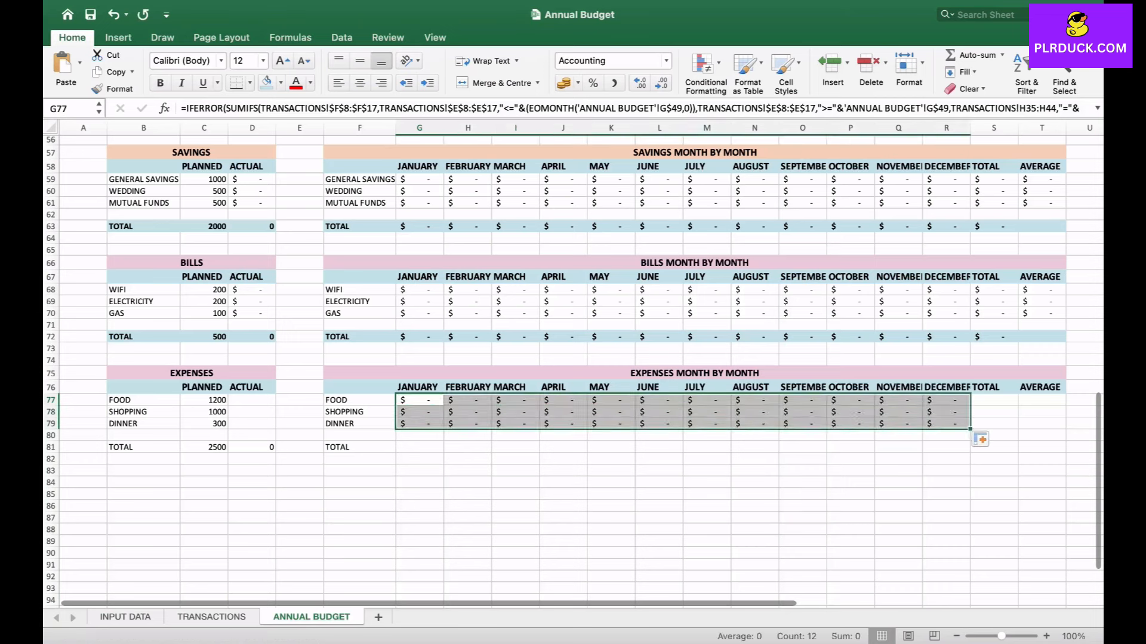
# - Total the January expenses in G81 with =SUM(G77:G79) and fill the formula across to S81
pyautogui.click(420, 447)
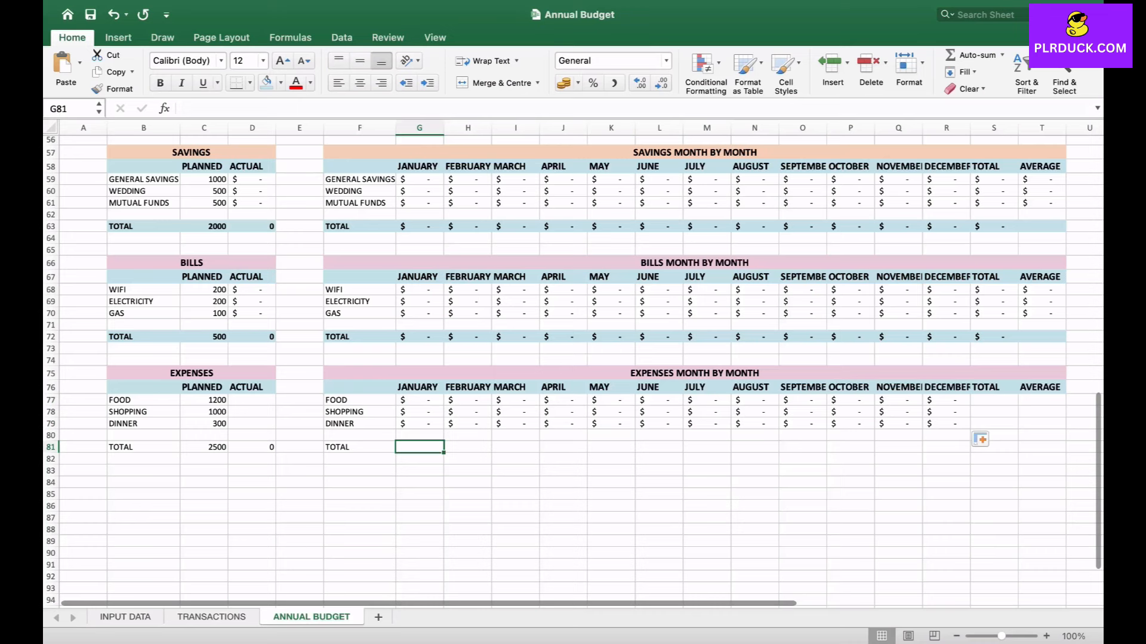
pyautogui.write('=SUM(')
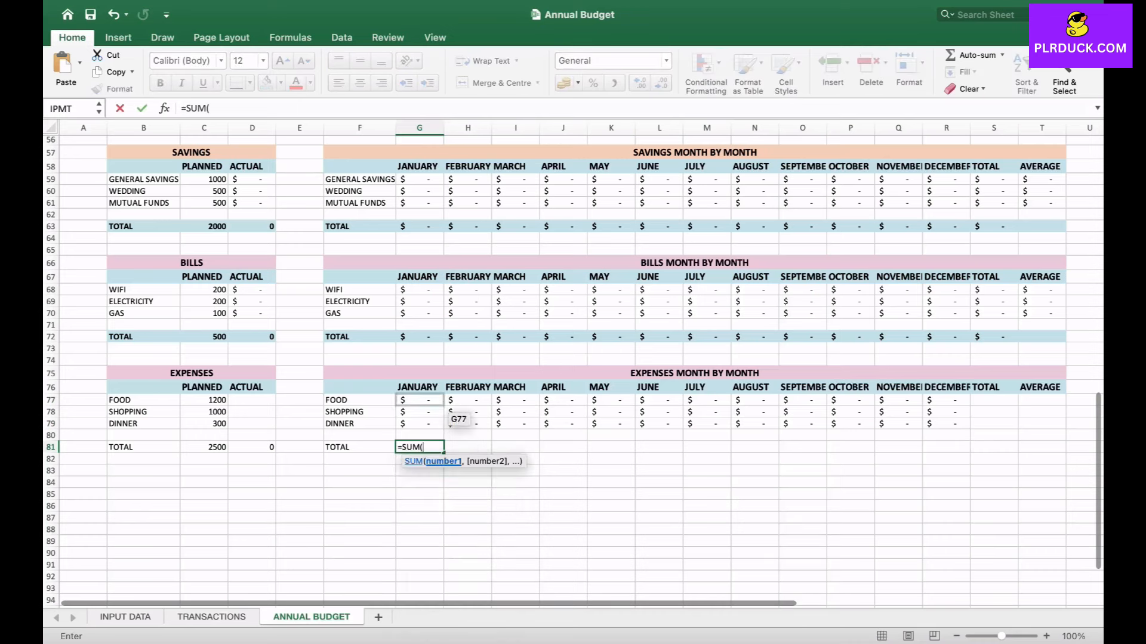
pyautogui.moveTo(418, 400); pyautogui.dragTo(420, 424)
pyautogui.press('Return')
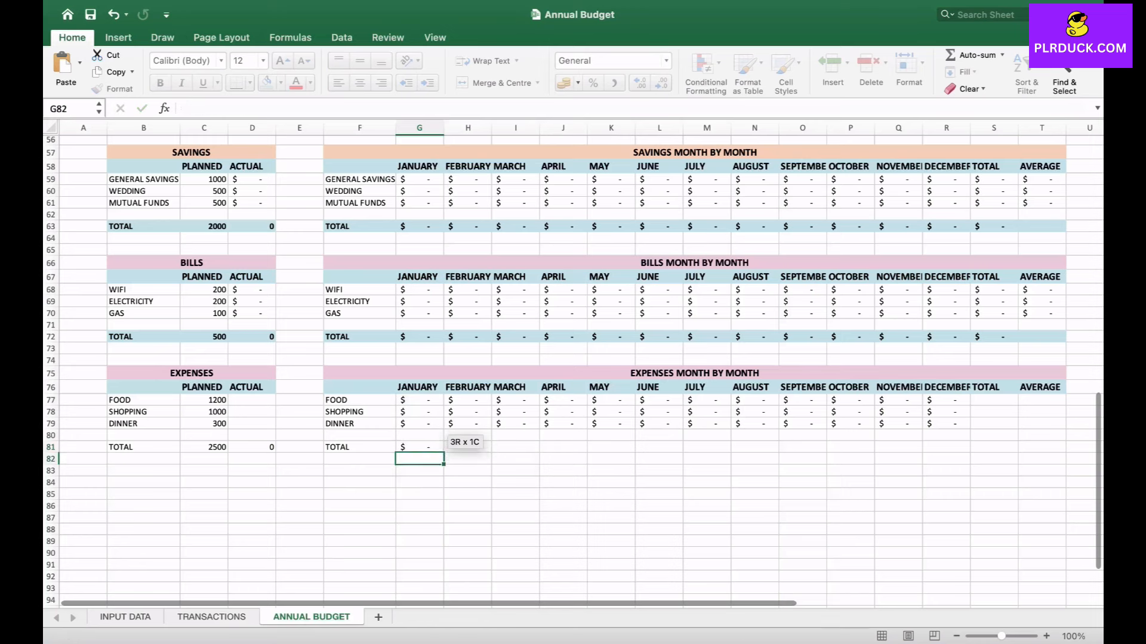
pyautogui.moveTo(443, 453); pyautogui.dragTo(1015, 451)
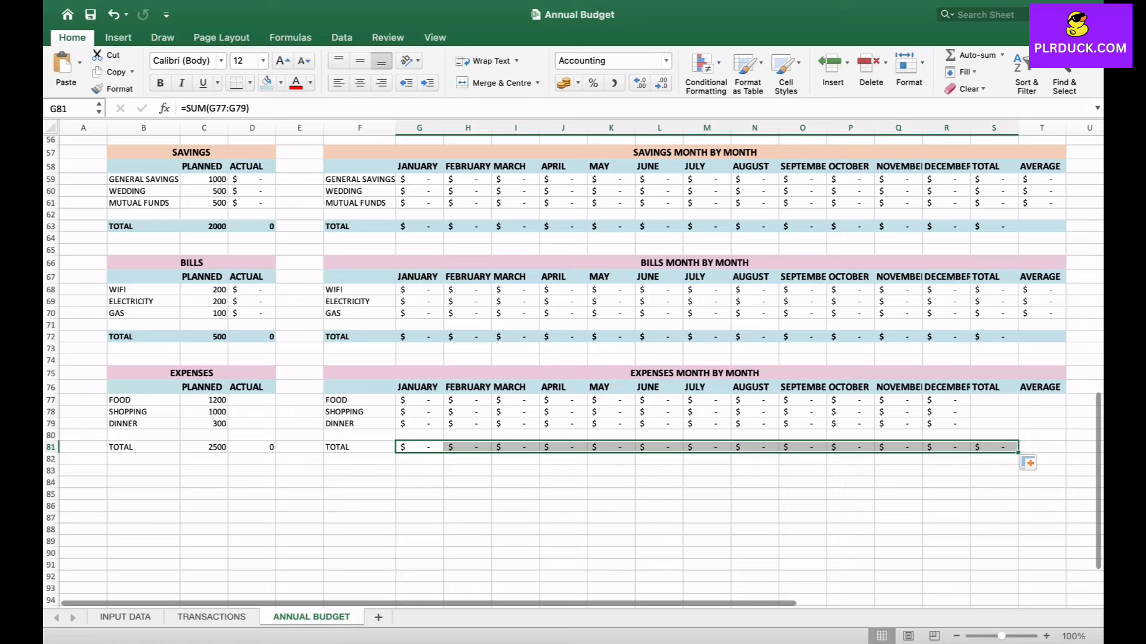
# - Total the FOOD row in S77 with =SUM(G77:R77) and fill the formula down to S79
pyautogui.click(994, 400)
pyautogui.write('=SU')
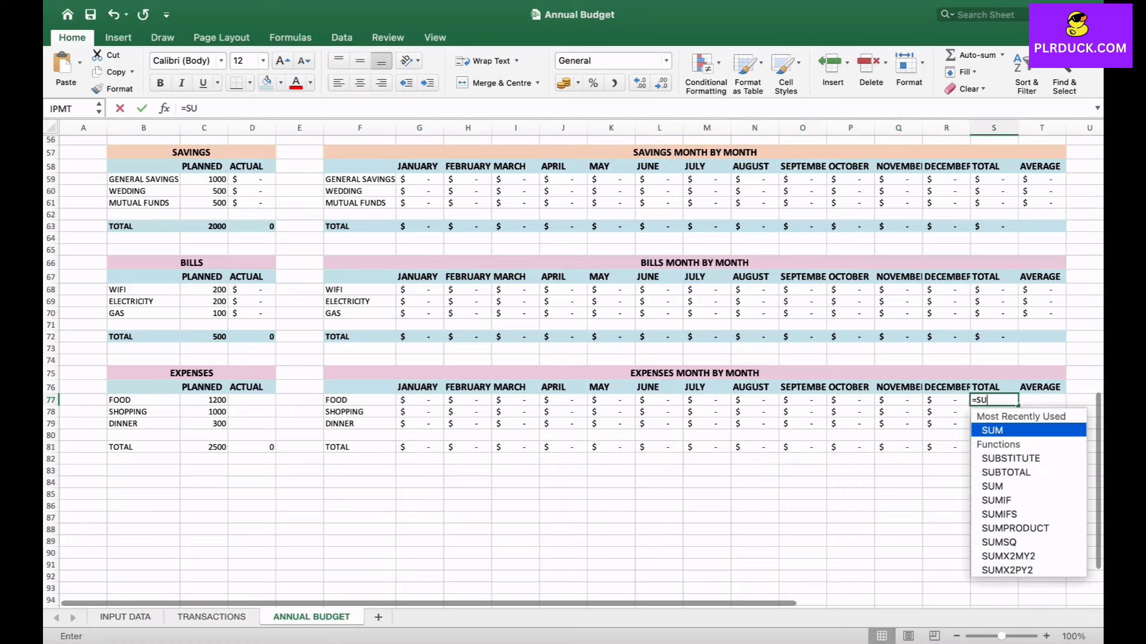
pyautogui.write('M(')
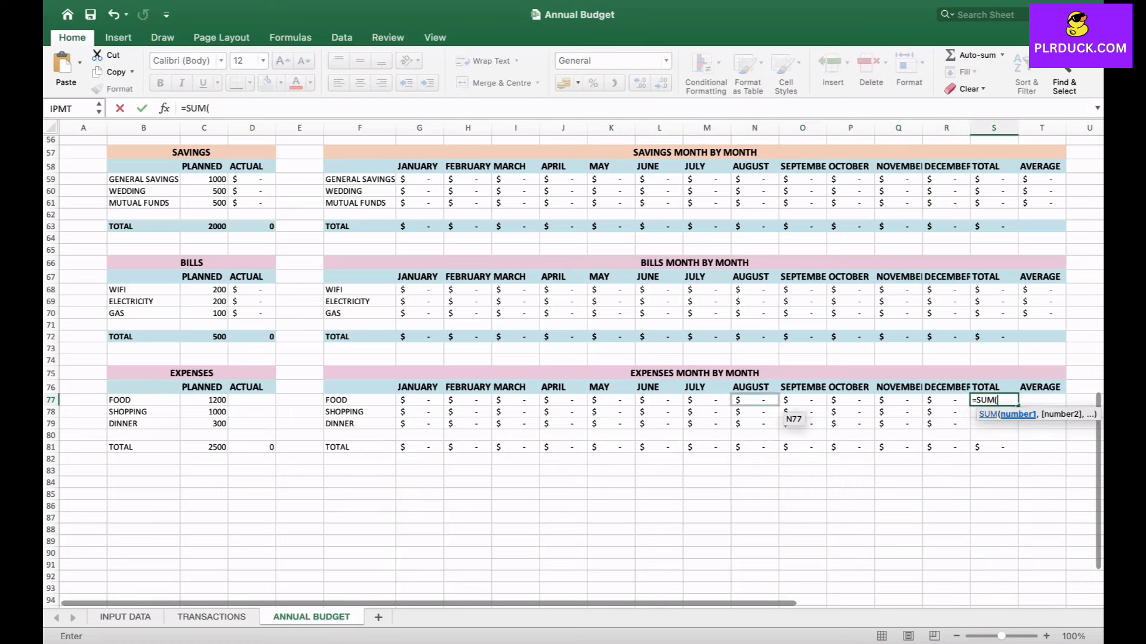
pyautogui.moveTo(412, 400); pyautogui.dragTo(969, 407)
pyautogui.write(')')
pyautogui.press('Return')
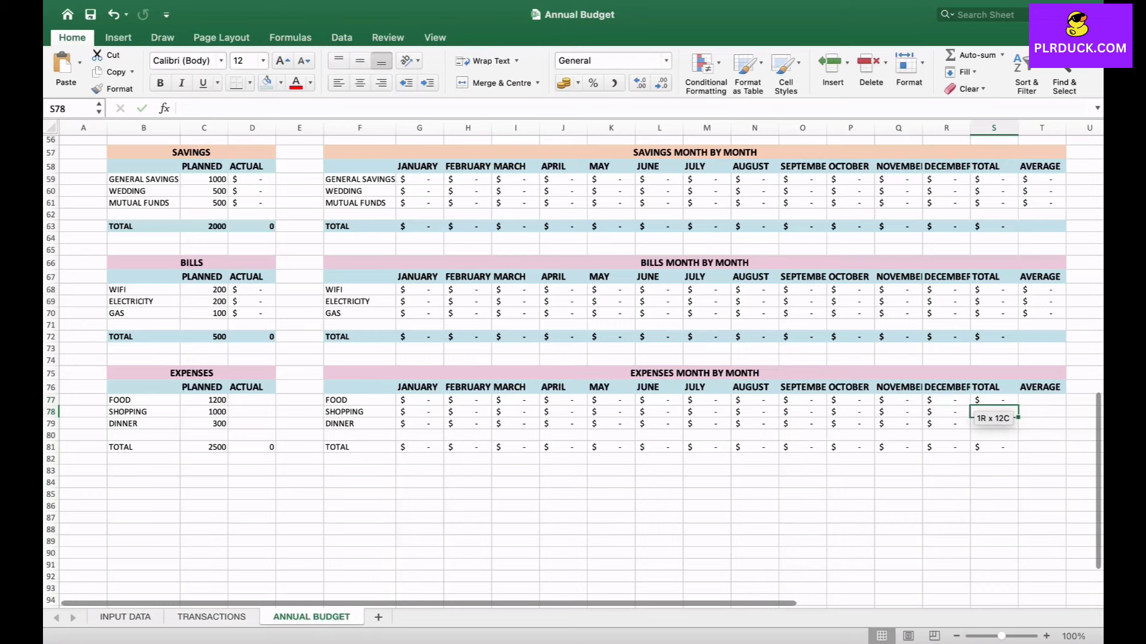
pyautogui.click(993, 401)
pyautogui.moveTo(1018, 405); pyautogui.dragTo(1018, 428)
# - Average the FOOD months in T77 with =AVERAGE(G77:R77) and fill the formula down to T79
pyautogui.click(1038, 401)
pyautogui.doubleClick(1039, 401)
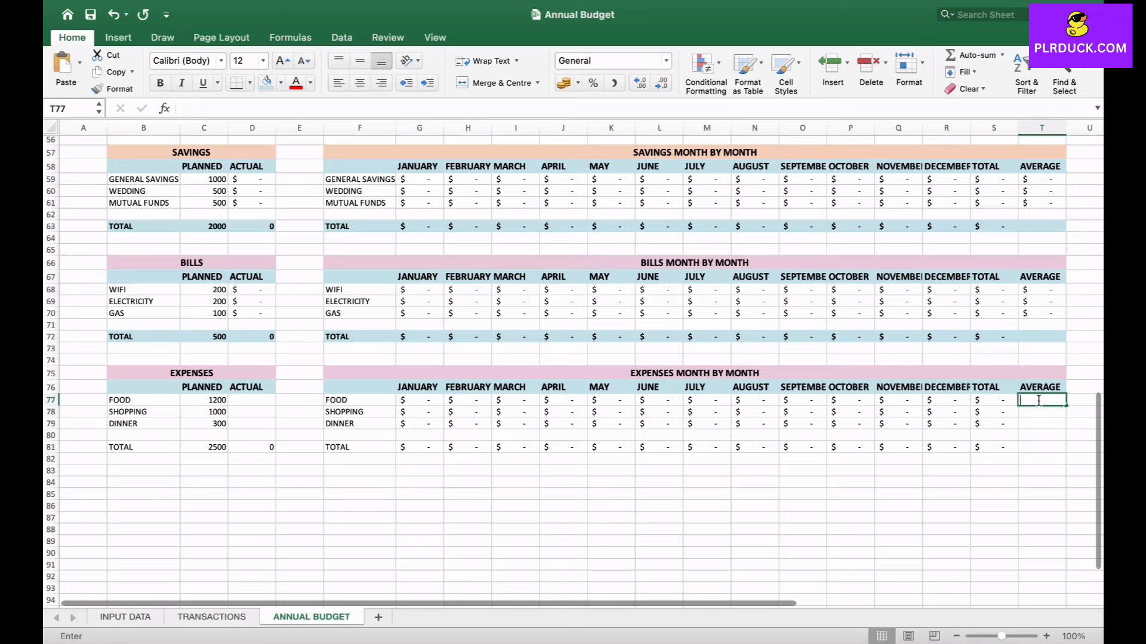
pyautogui.write('=S')
pyautogui.press('BackSpace')
pyautogui.write('AVERAGE(')
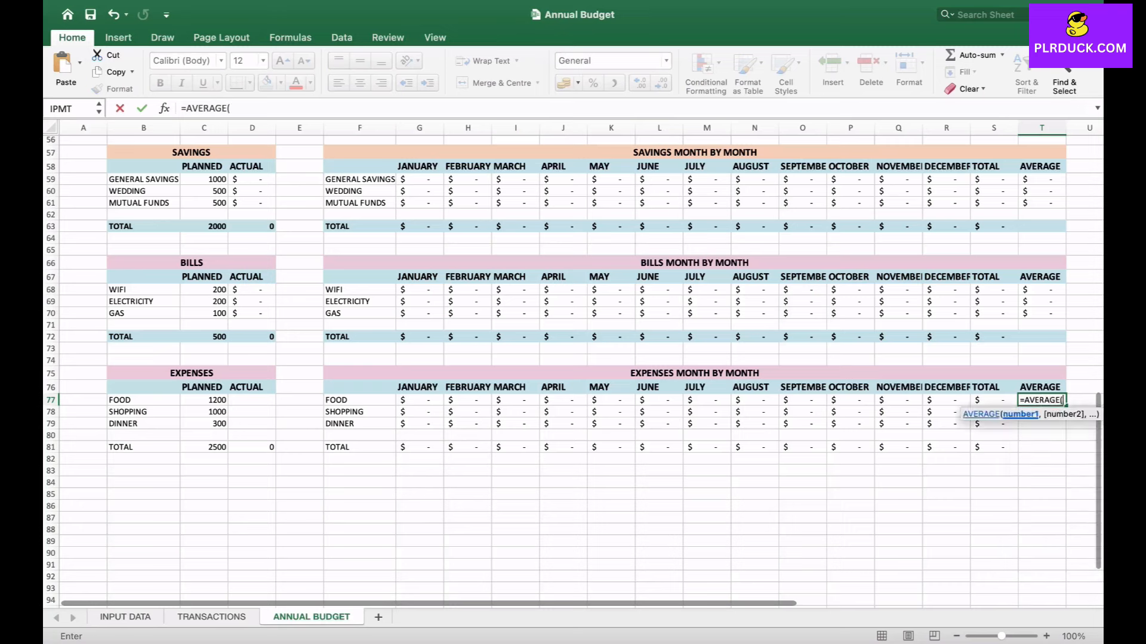
pyautogui.click(419, 400)
pyautogui.moveTo(420, 400); pyautogui.dragTo(957, 405)
pyautogui.press('Return')
pyautogui.click(1041, 401)
pyautogui.moveTo(1066, 406); pyautogui.dragTo(1065, 428)
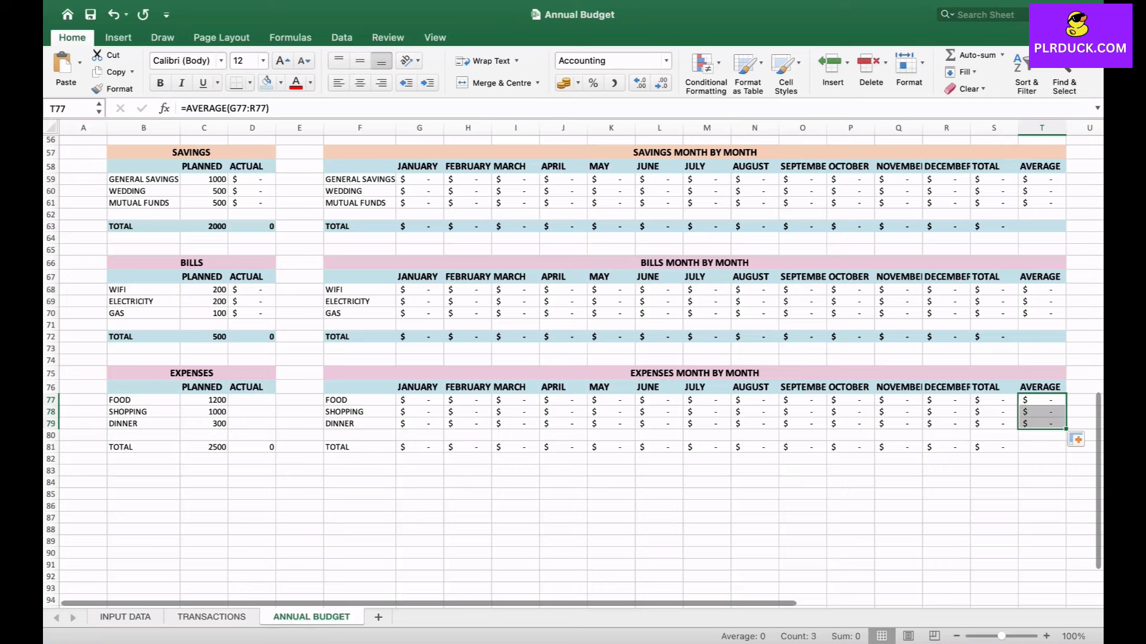
# - Format the Expenses total rows B81:D81 and F81:T81 with the light blue fill and bold text
pyautogui.moveTo(143, 448); pyautogui.dragTo(251, 448)
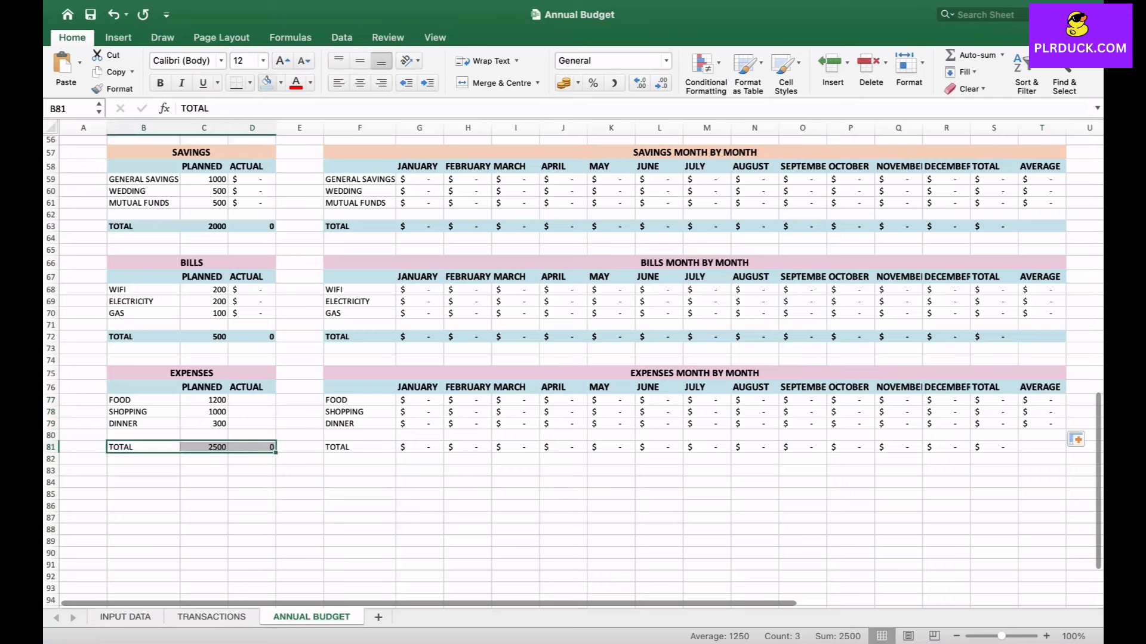
pyautogui.click(267, 83)
pyautogui.click(160, 83)
pyautogui.moveTo(359, 447); pyautogui.dragTo(1040, 446)
pyautogui.click(267, 83)
pyautogui.click(160, 83)
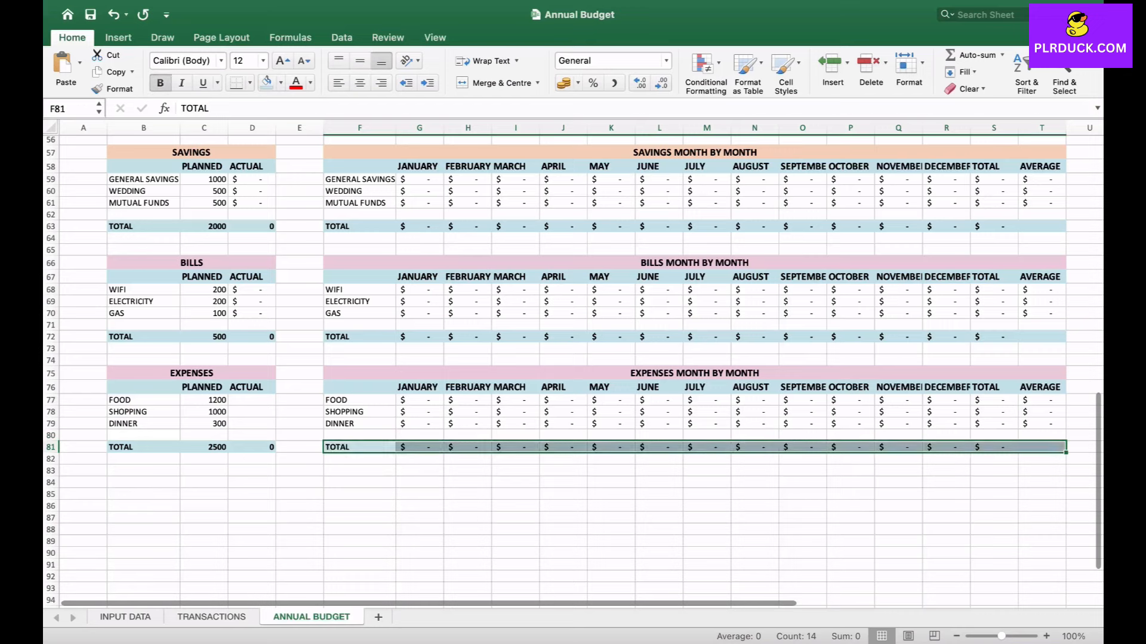
# - Change the fill of the EXPENSES and EXPENSES MONTH BY MONTH title cells to light purple
pyautogui.click(191, 373)
pyautogui.keyDown('super'); pyautogui.click(382, 374); pyautogui.keyUp('super')
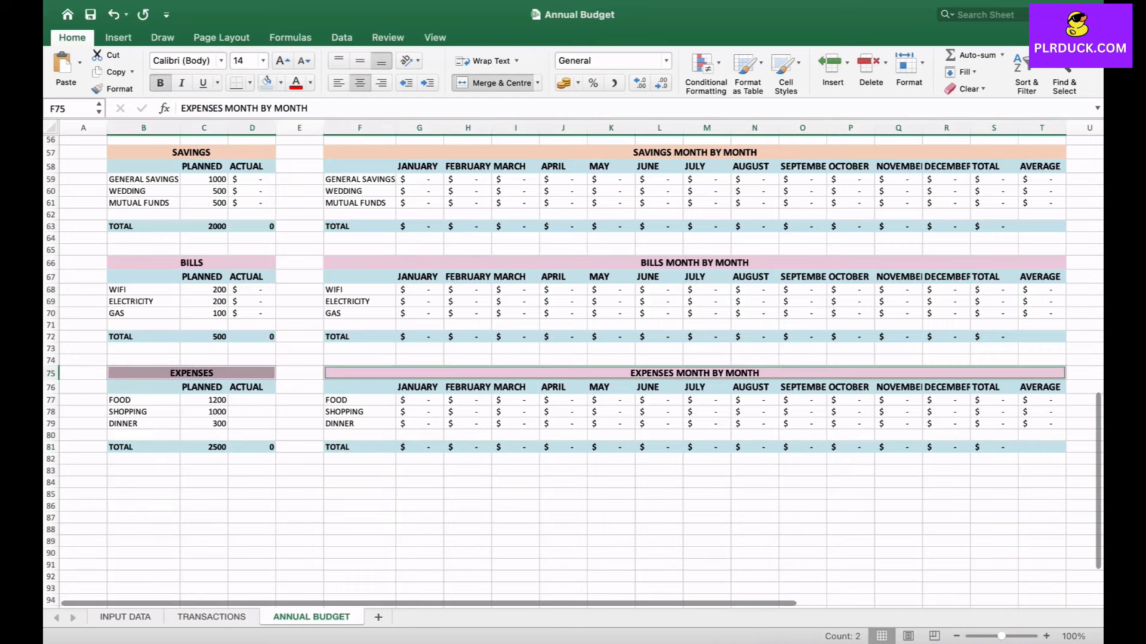
pyautogui.click(281, 83)
pyautogui.click(310, 289)
pyautogui.click(251, 517)
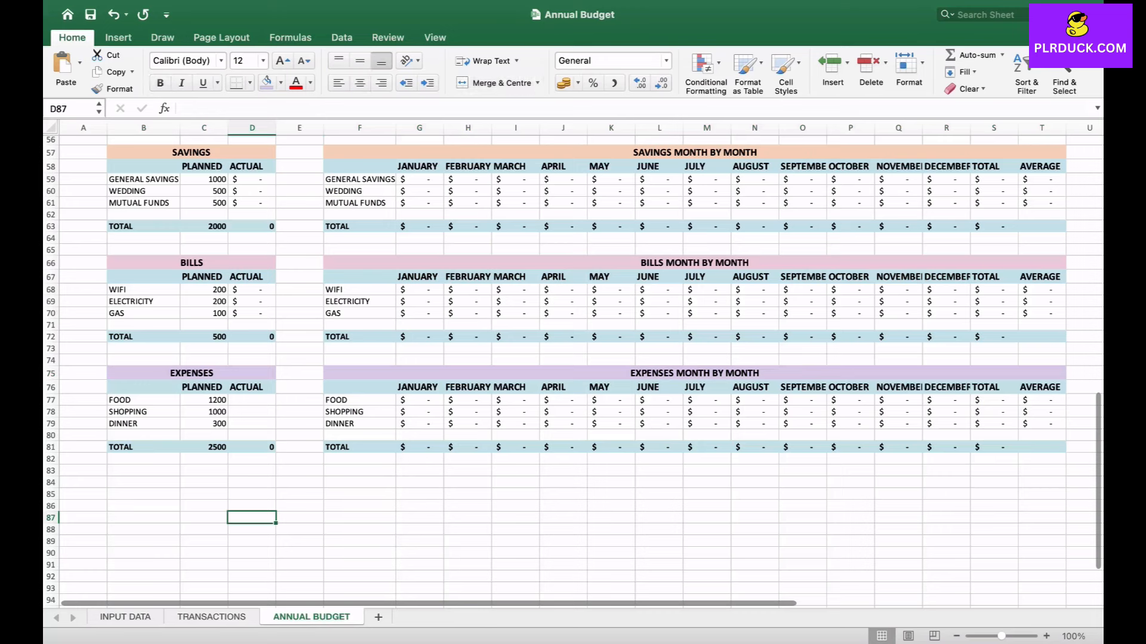
# - Link the actual FOOD cell D77 to its yearly total in S77 and fill it down to D79
pyautogui.click(251, 400)
pyautogui.write('=')
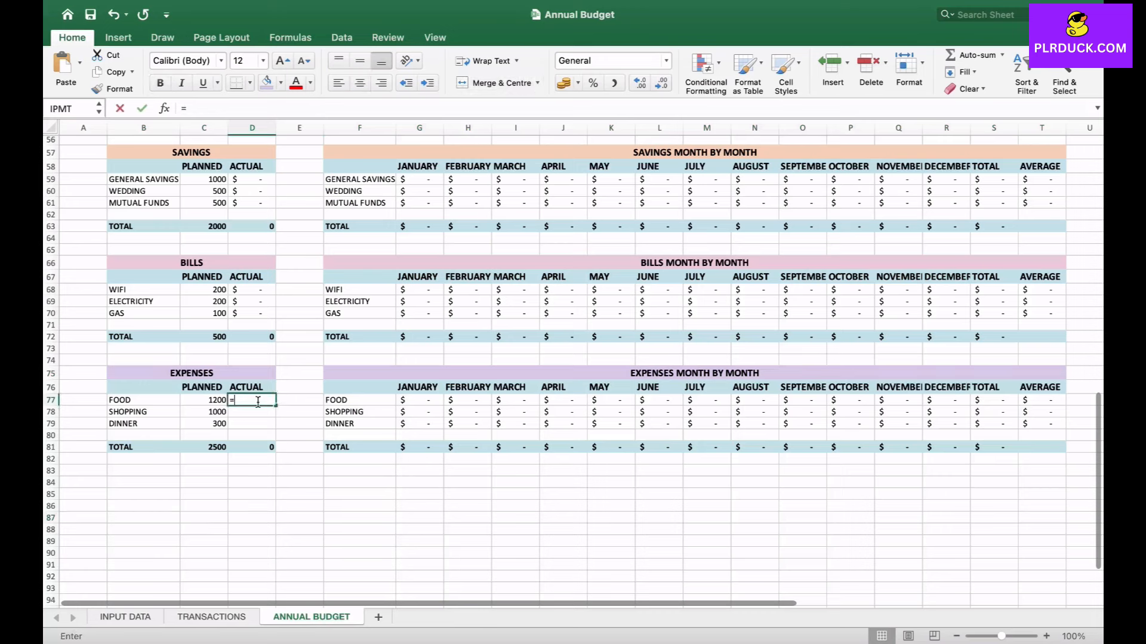
pyautogui.click(993, 400)
pyautogui.press('Return')
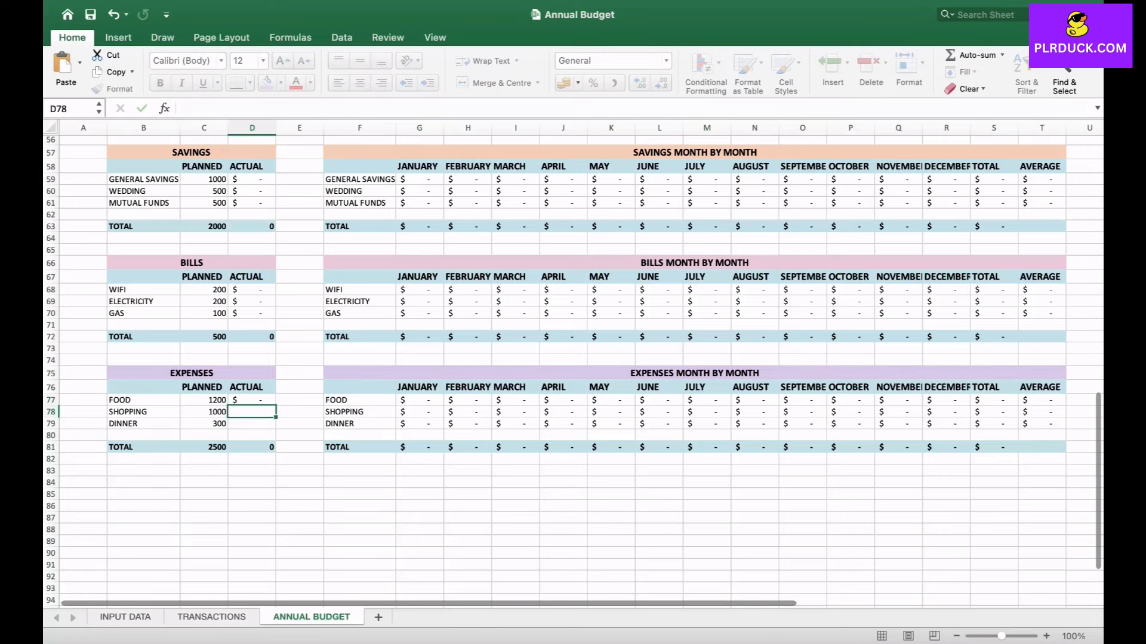
pyautogui.click(251, 401)
pyautogui.moveTo(275, 405); pyautogui.dragTo(276, 427)
# - Copy the Expenses title and PLANNED/ACTUAL header rows to B84 and retitle the copy DEBT
pyautogui.click(143, 482)
pyautogui.scroll(4, 573, 367)
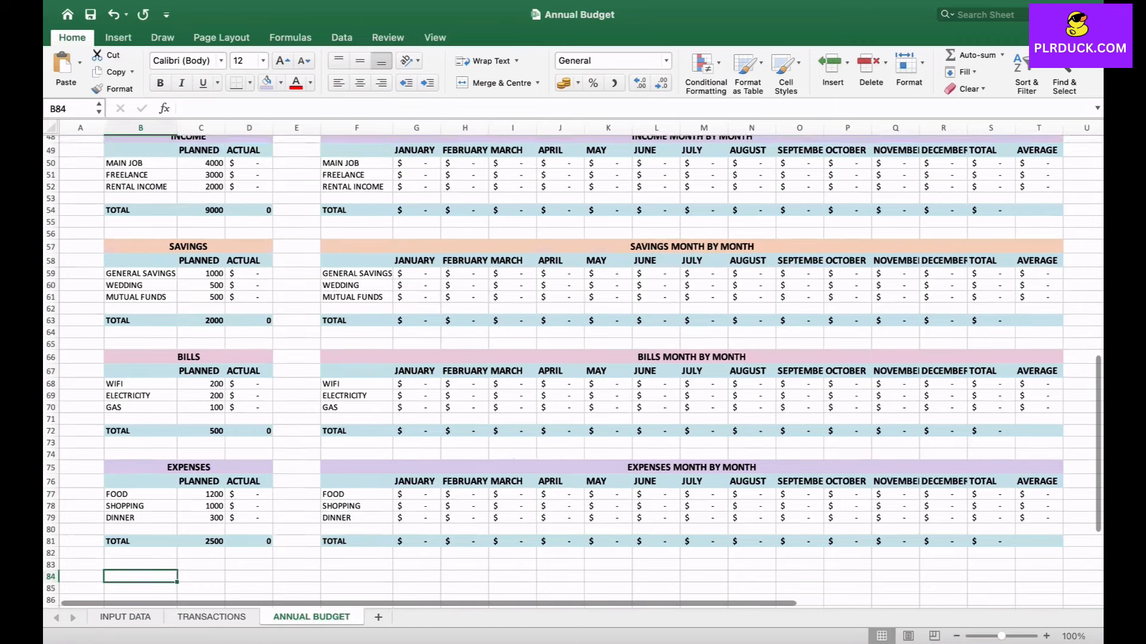
pyautogui.scroll(-4, 573, 366)
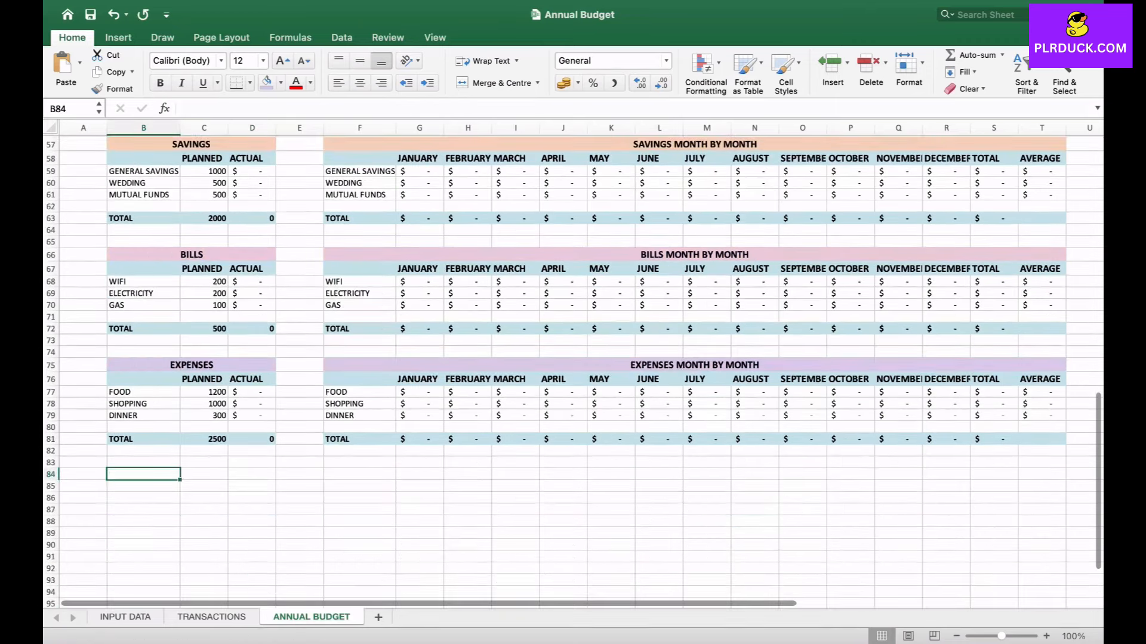
pyautogui.moveTo(191, 366); pyautogui.dragTo(204, 381)
pyautogui.press('super+c')
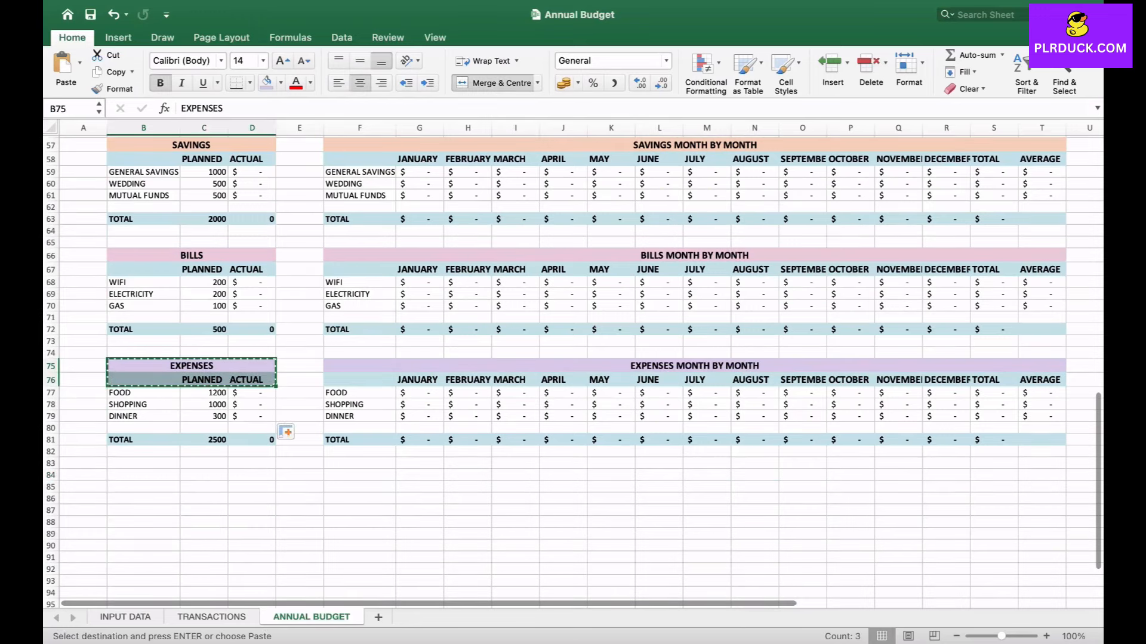
pyautogui.click(143, 475)
pyautogui.press('super+v')
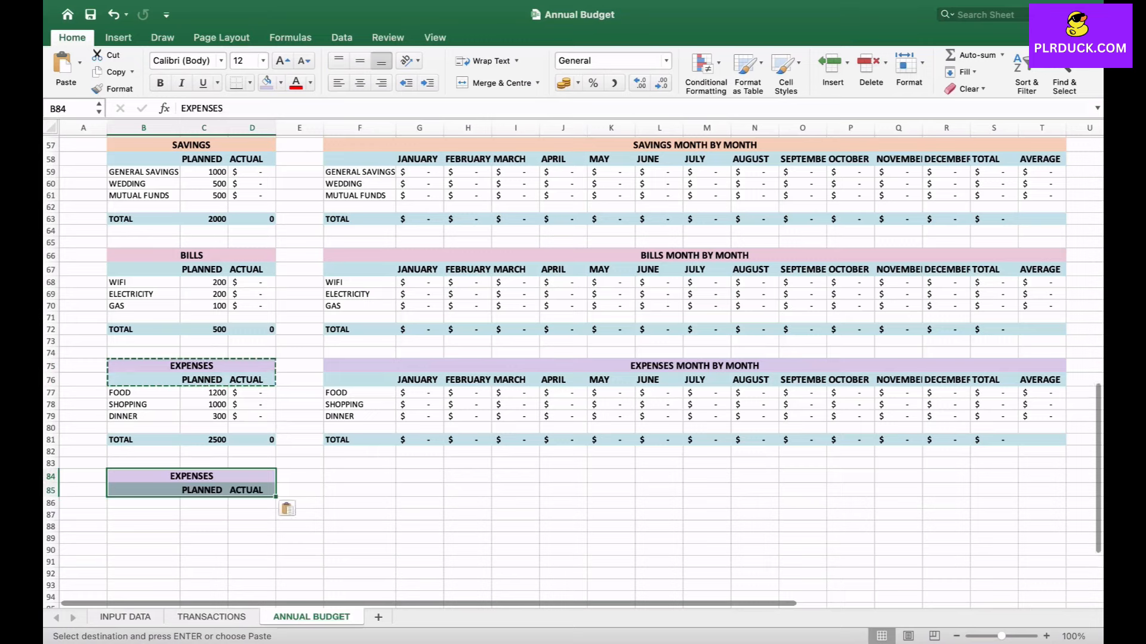
pyautogui.click(191, 477)
pyautogui.write('DEBT')
pyautogui.press('Return')
# - Enter =IF('INPUT DATA'!I7="","",'INPUT DATA'!I7) in B86 and fill it down to B87 for the debt categories
pyautogui.press('Return')
pyautogui.write('=')
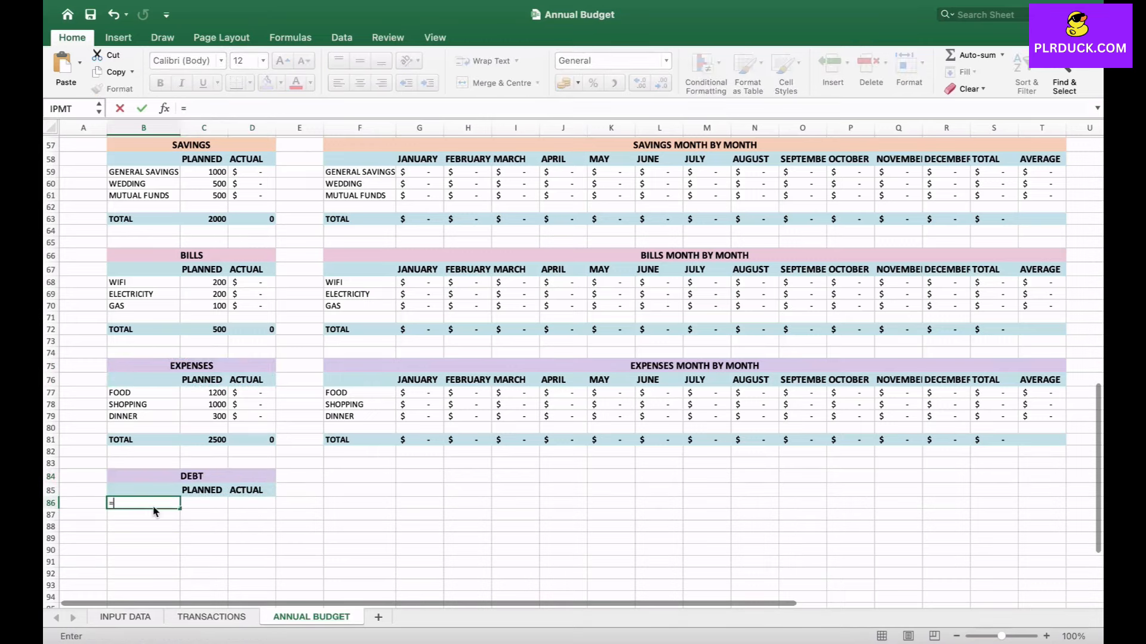
pyautogui.write('IF(')
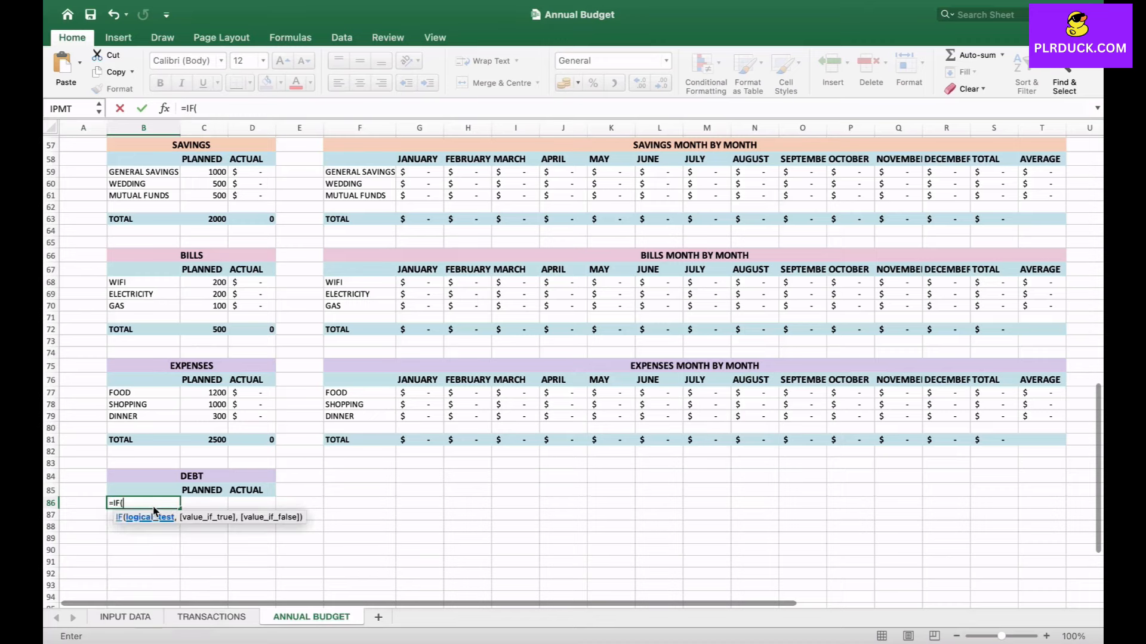
pyautogui.click(125, 617)
pyautogui.click(621, 215)
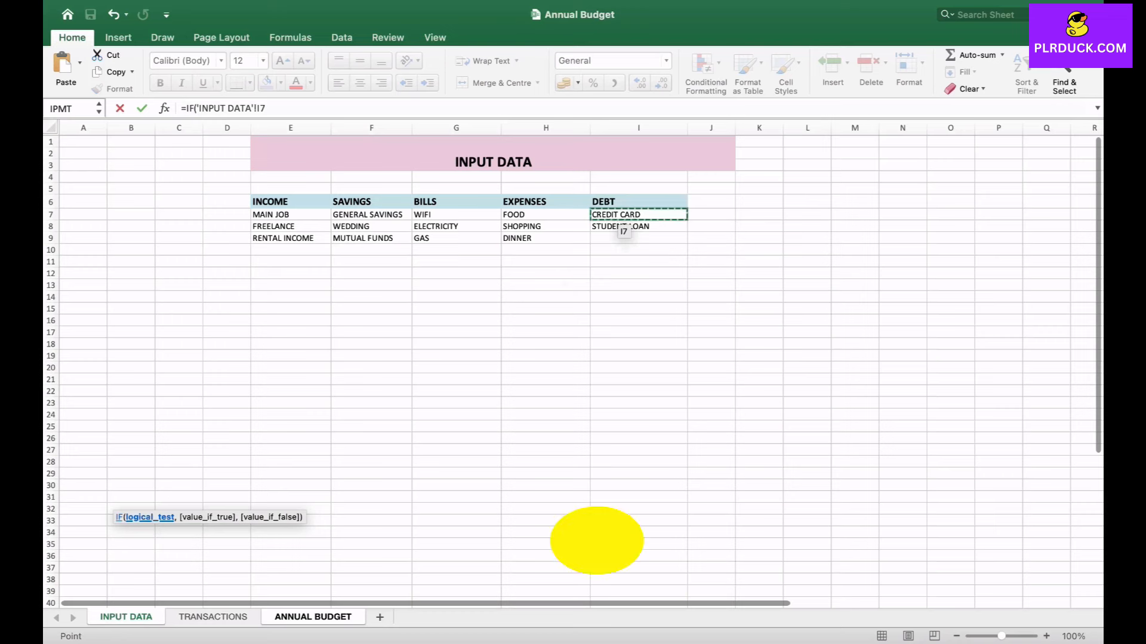
pyautogui.write('="",')
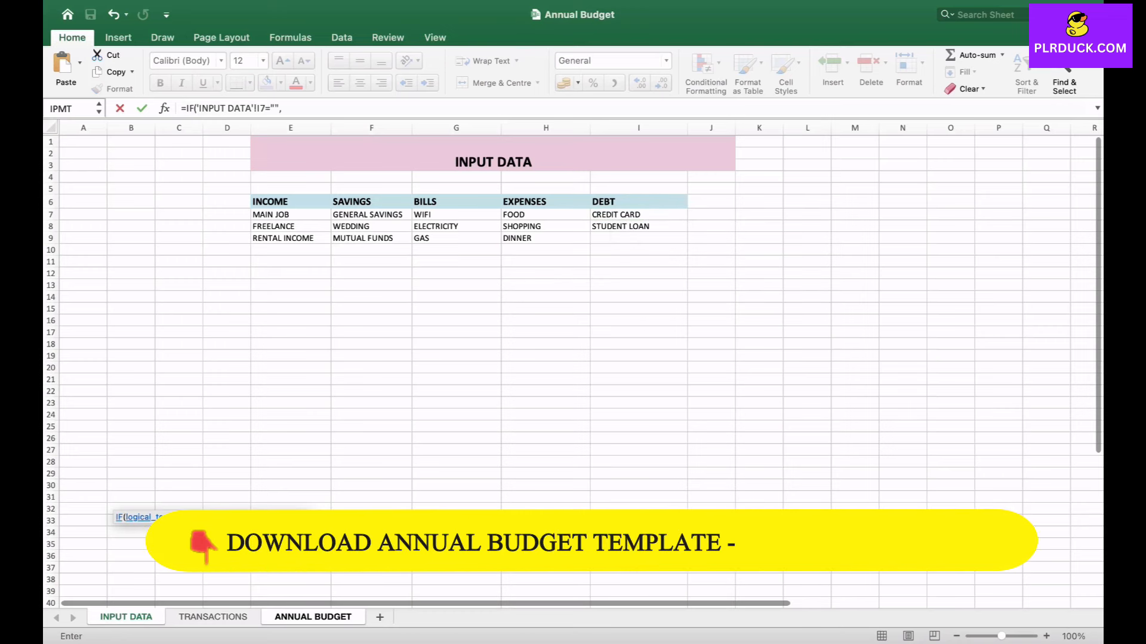
pyautogui.write('"",')
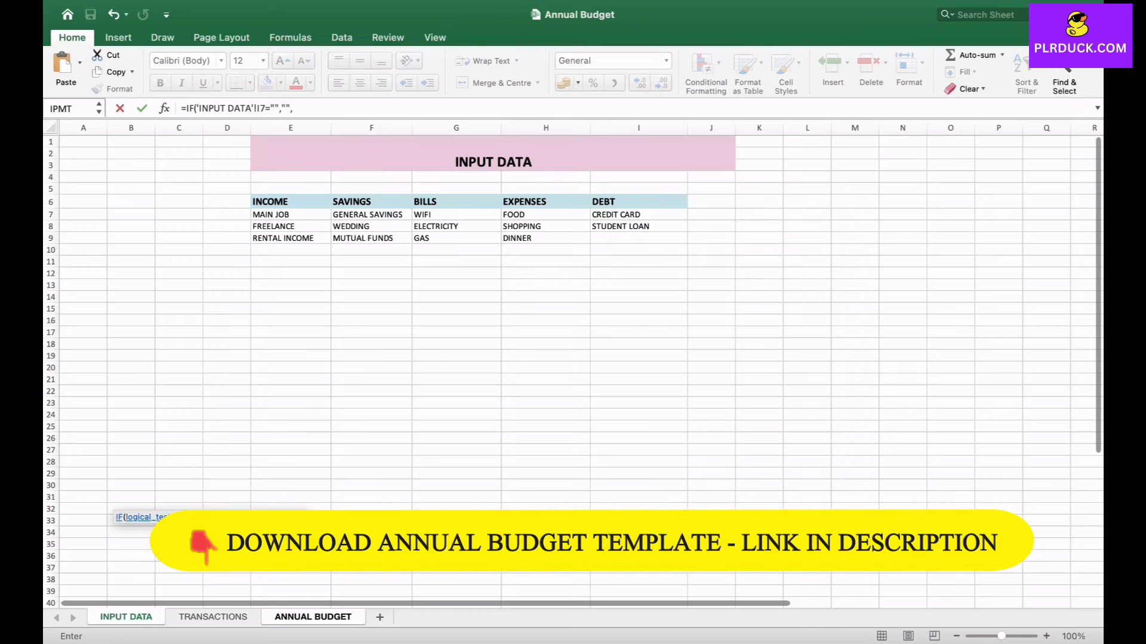
pyautogui.click(621, 215)
pyautogui.write(')')
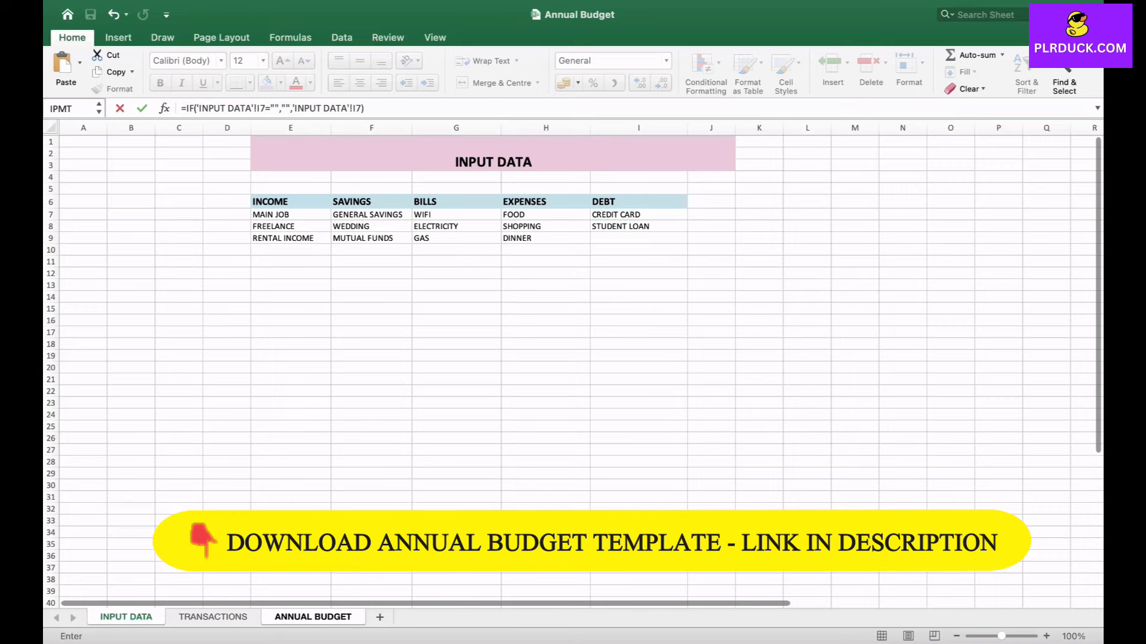
pyautogui.press('Return')
pyautogui.click(143, 503)
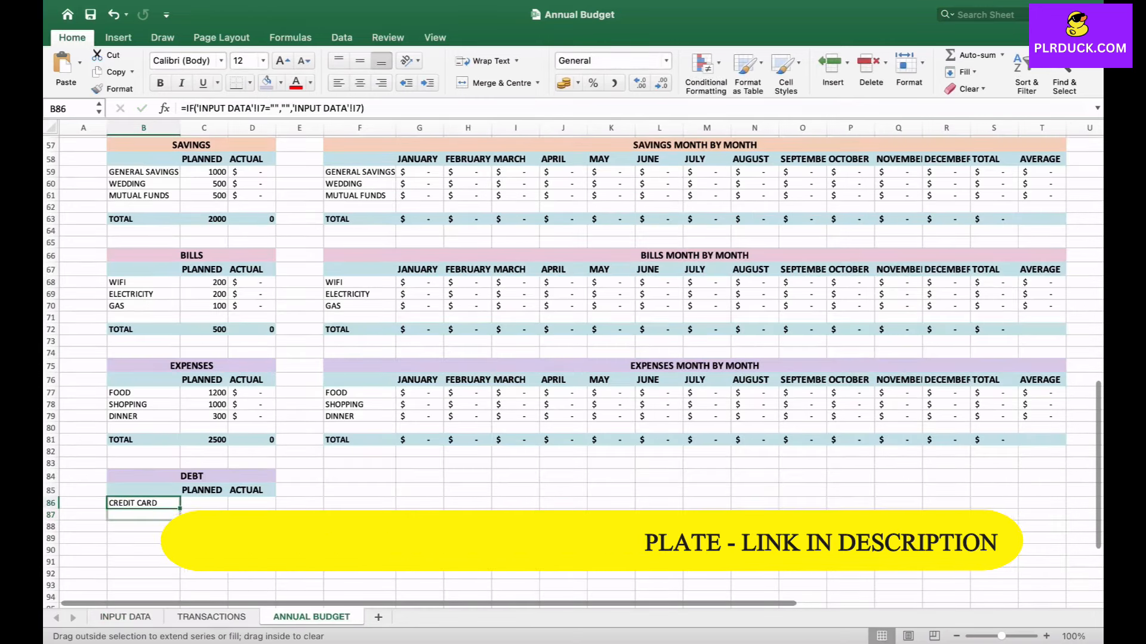
pyautogui.moveTo(180, 508); pyautogui.dragTo(180, 520)
# - Label B89 TOTAL and enter planned amounts of 1000 for both CREDIT CARD and STUDENT LOAN
pyautogui.scroll(-2, 537, 358)
pyautogui.click(144, 469)
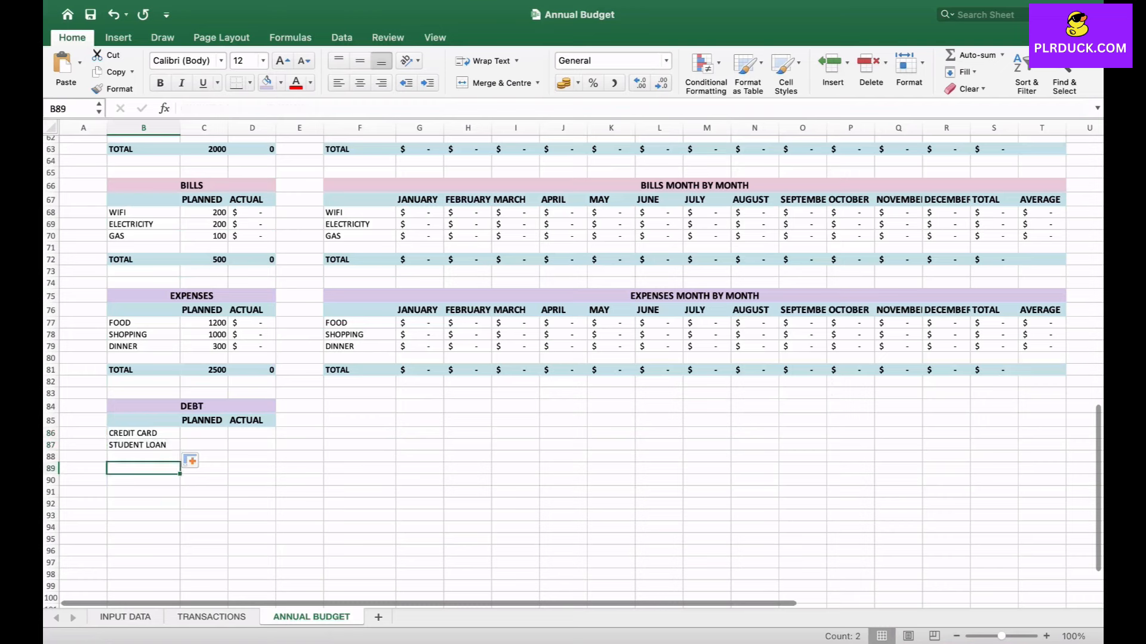
pyautogui.write('TOTAL')
pyautogui.press('Right')
pyautogui.press('Up')
pyautogui.press('Up')
pyautogui.press('Up')
pyautogui.write('1000')
pyautogui.press('Return')
pyautogui.write('1')
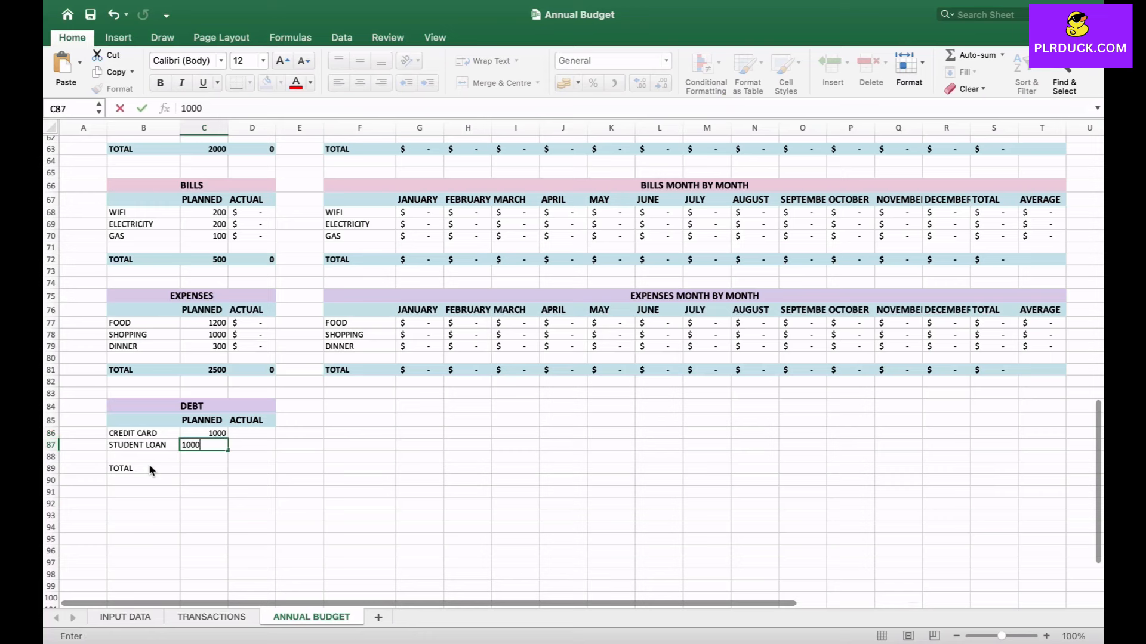
pyautogui.press('Return')
# - Total the planned debt in C89 with =SUM(C86:C87) and the actual debt in D89 with =SUM(D86:D87)
pyautogui.press('Return')
pyautogui.write('=S')
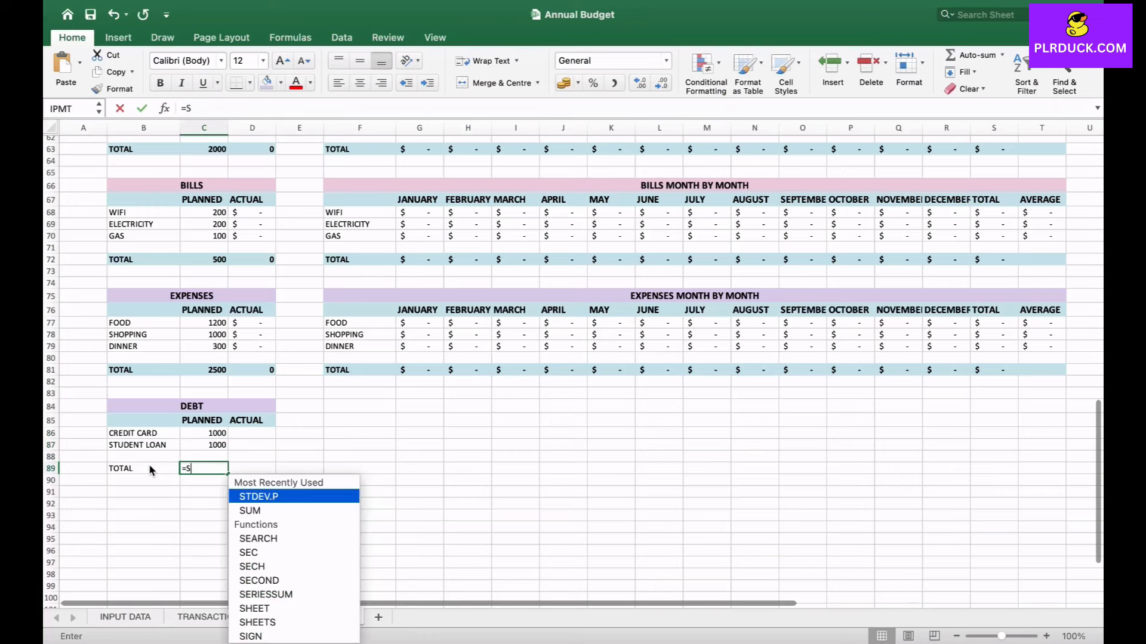
pyautogui.write('UM(')
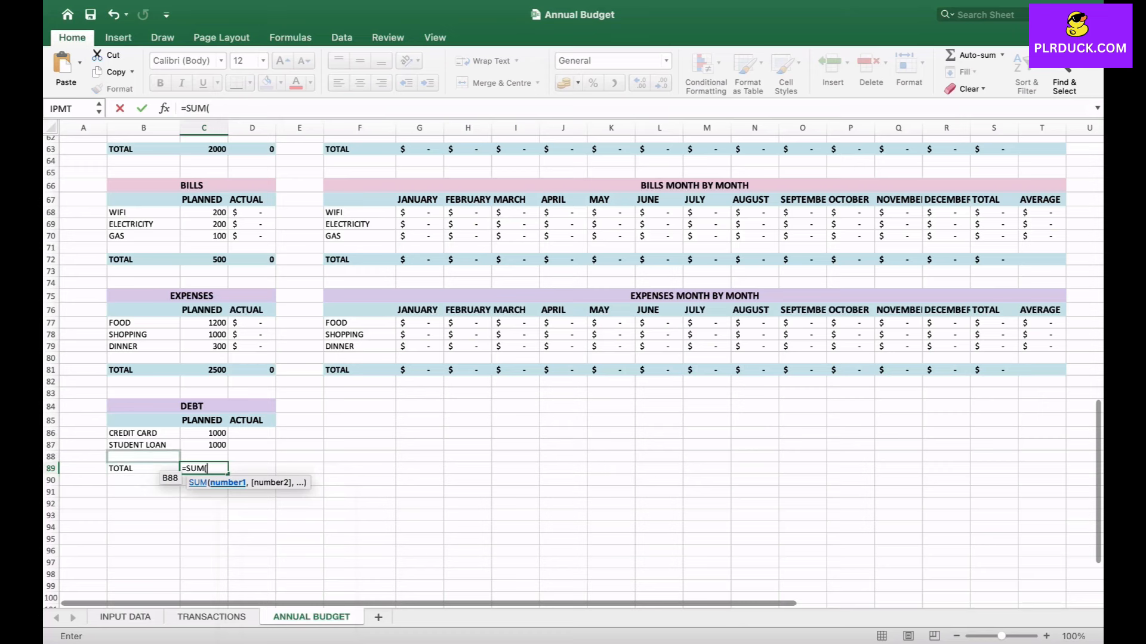
pyautogui.moveTo(218, 433); pyautogui.dragTo(222, 445)
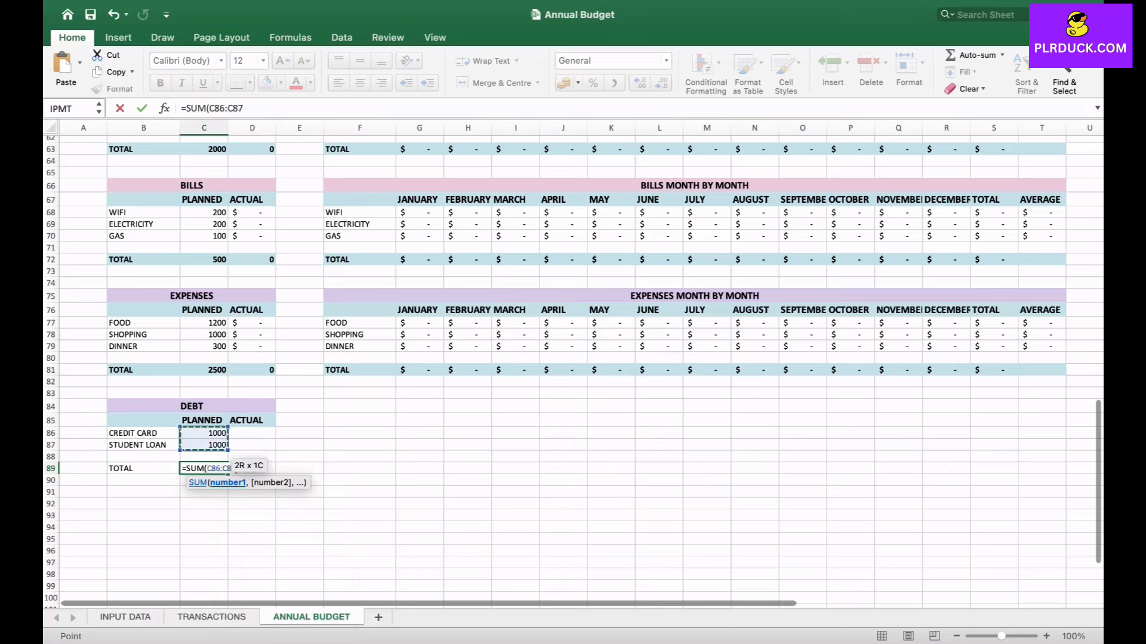
pyautogui.press('Return')
pyautogui.click(257, 470)
pyautogui.write('=SUM(')
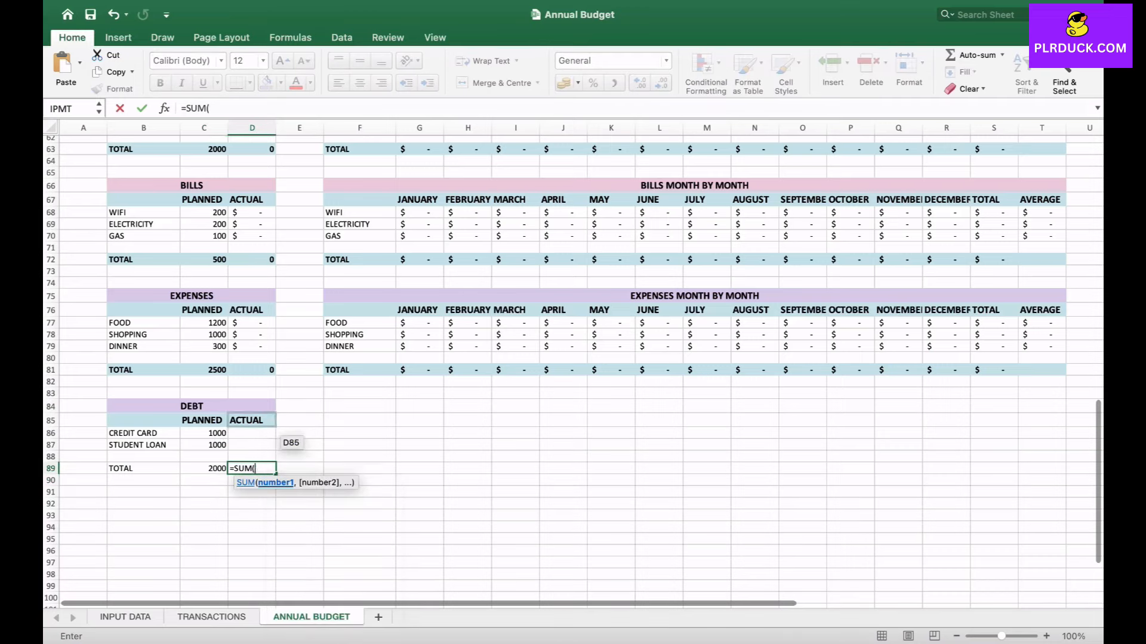
pyautogui.moveTo(254, 433); pyautogui.dragTo(253, 446)
pyautogui.press('Return')
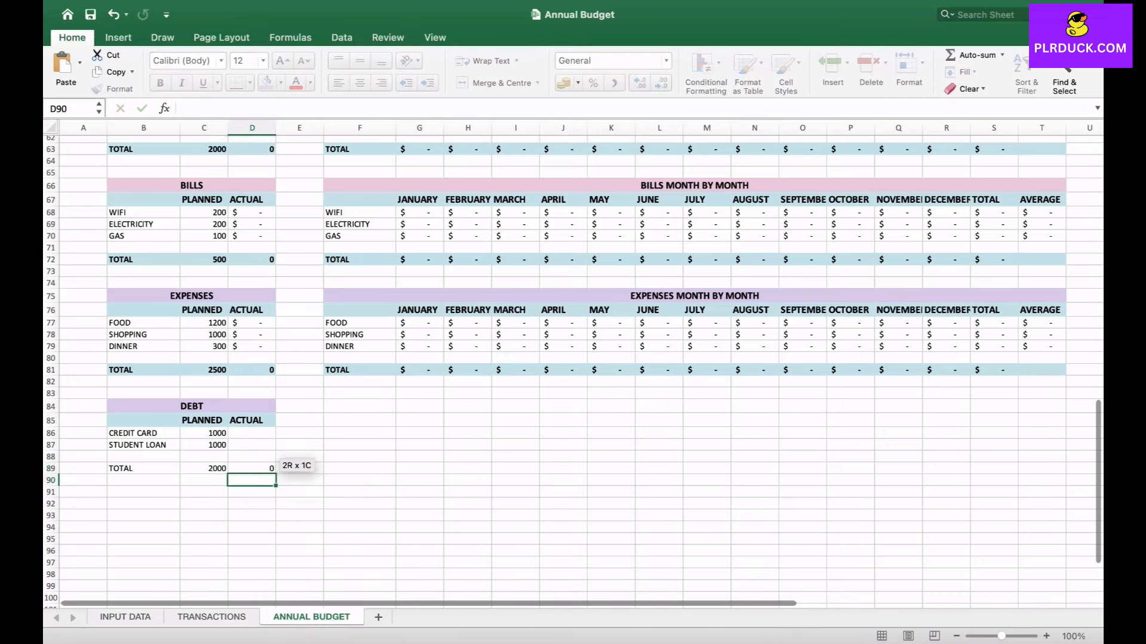
# - Copy the EXPENSES MONTH BY MONTH title and month header rows to F84 and retitle the copy DEBT MONTH BY MONTH
pyautogui.hscroll(1, 573, 364)
pyautogui.scroll(1, 573, 364)
pyautogui.moveTo(645, 305); pyautogui.dragTo(645, 320)
pyautogui.press('super+c')
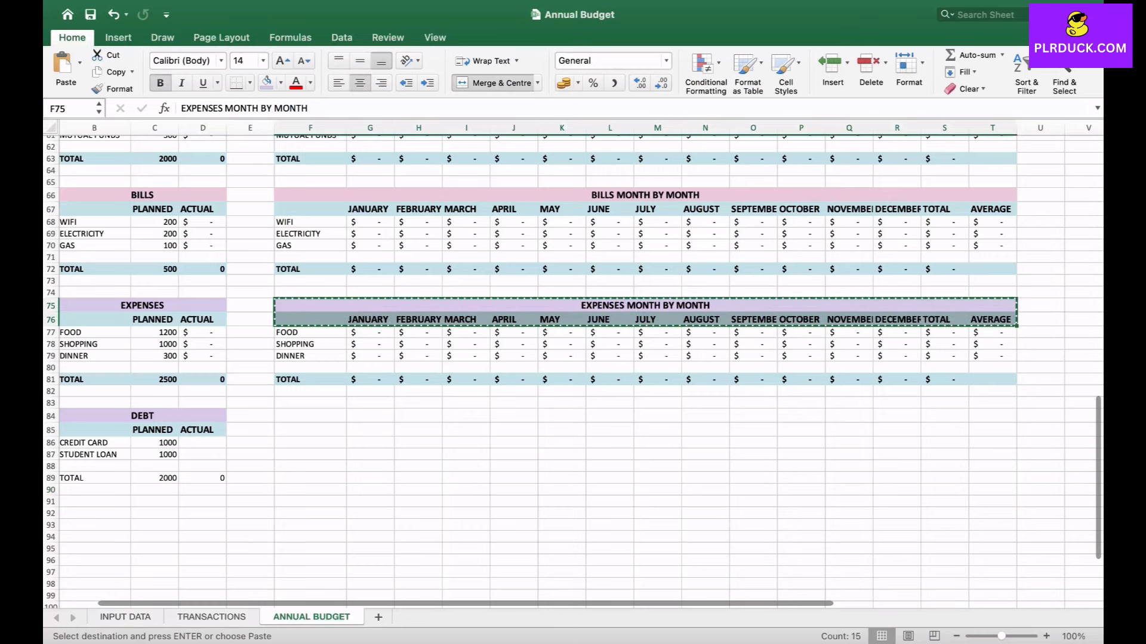
pyautogui.click(310, 416)
pyautogui.press('super+v')
pyautogui.click(645, 416)
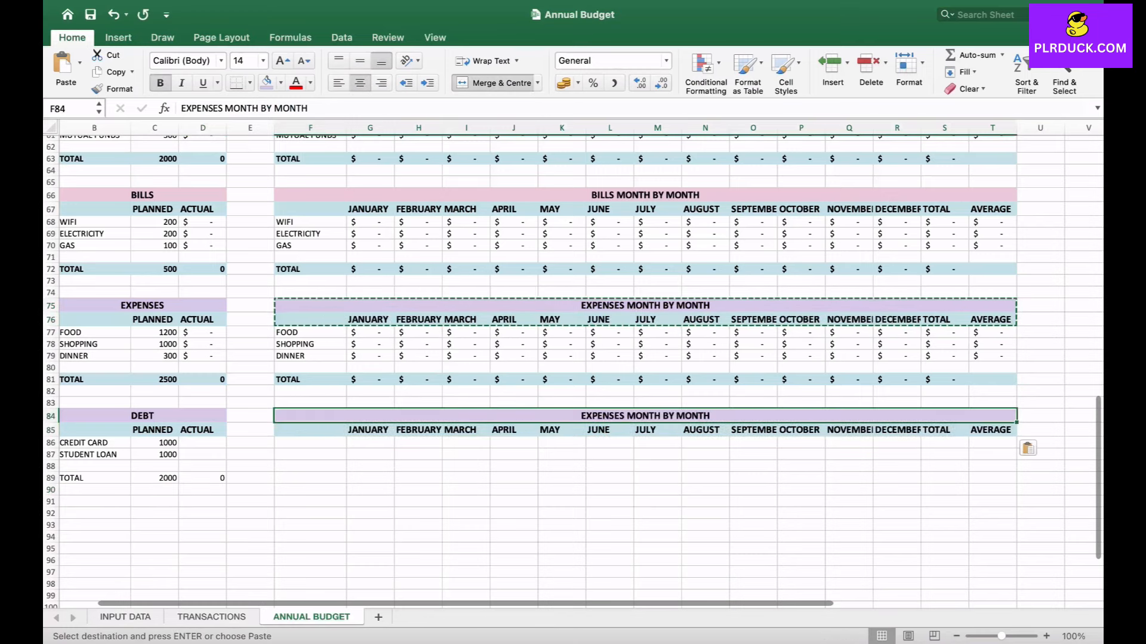
pyautogui.moveTo(223, 109); pyautogui.dragTo(181, 109)
pyautogui.write('DEBT')
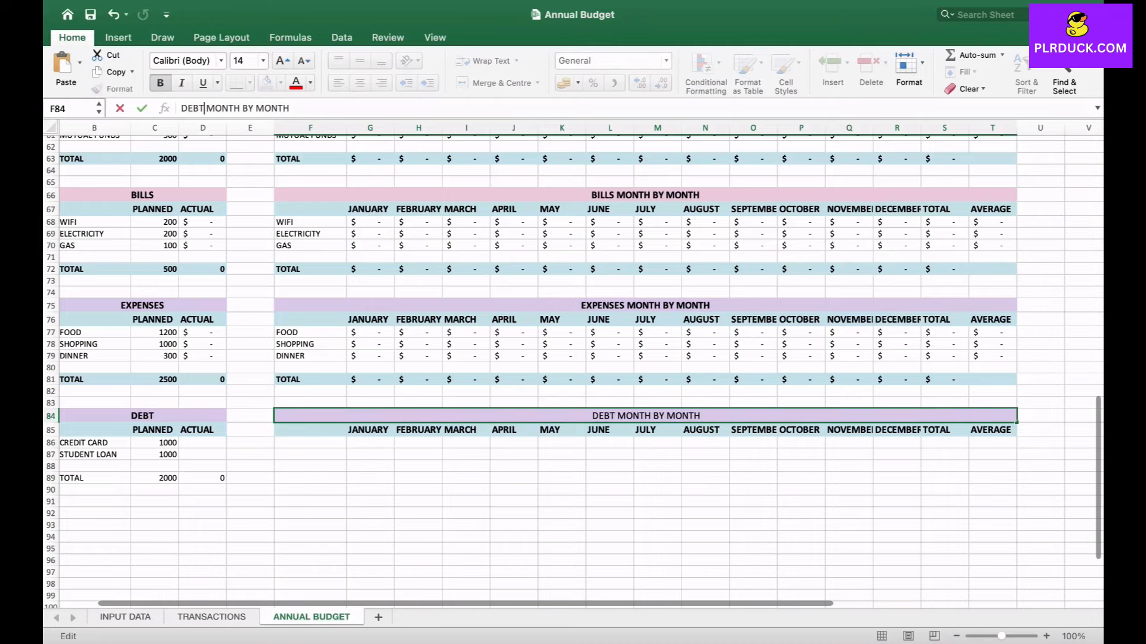
# - Link the first debt category into the monthly table with =B86 in F86 and fill it down to F87
pyautogui.click(311, 443)
pyautogui.hscroll(-2, 310, 443)
pyautogui.scroll(-1, 311, 443)
pyautogui.write('=')
pyautogui.click(143, 430)
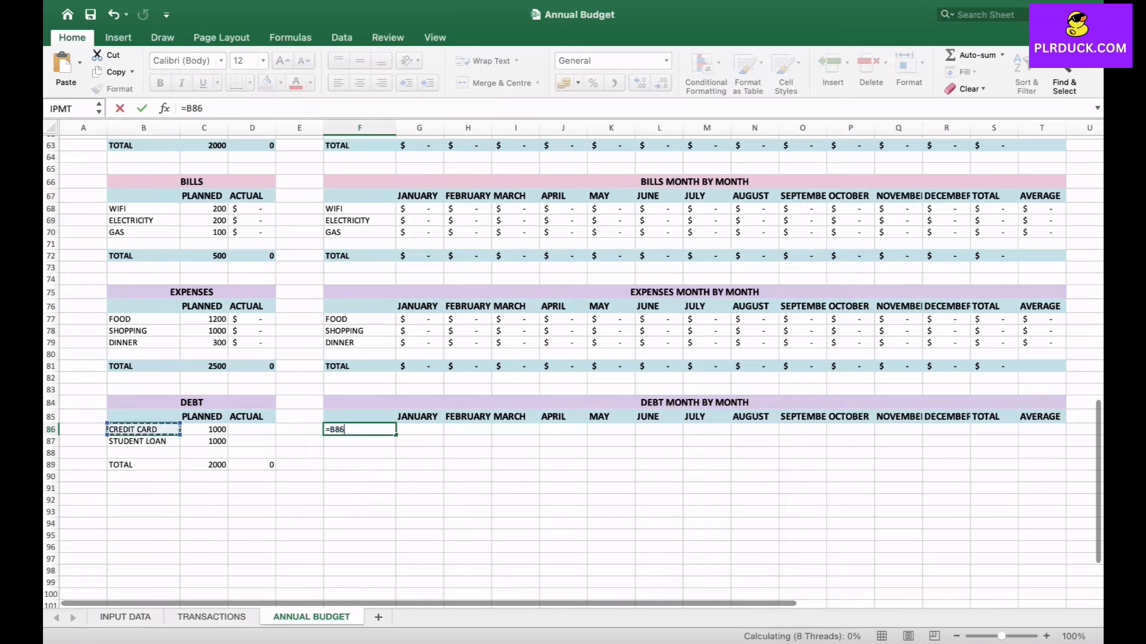
pyautogui.moveTo(396, 435); pyautogui.dragTo(391, 442)
# - Copy the January FOOD formula from G77 to G86 and fill it through December for both debt categories, G86:R87
pyautogui.click(420, 431)
pyautogui.click(428, 321)
pyautogui.press('super+c')
pyautogui.click(420, 429)
pyautogui.press('super+v')
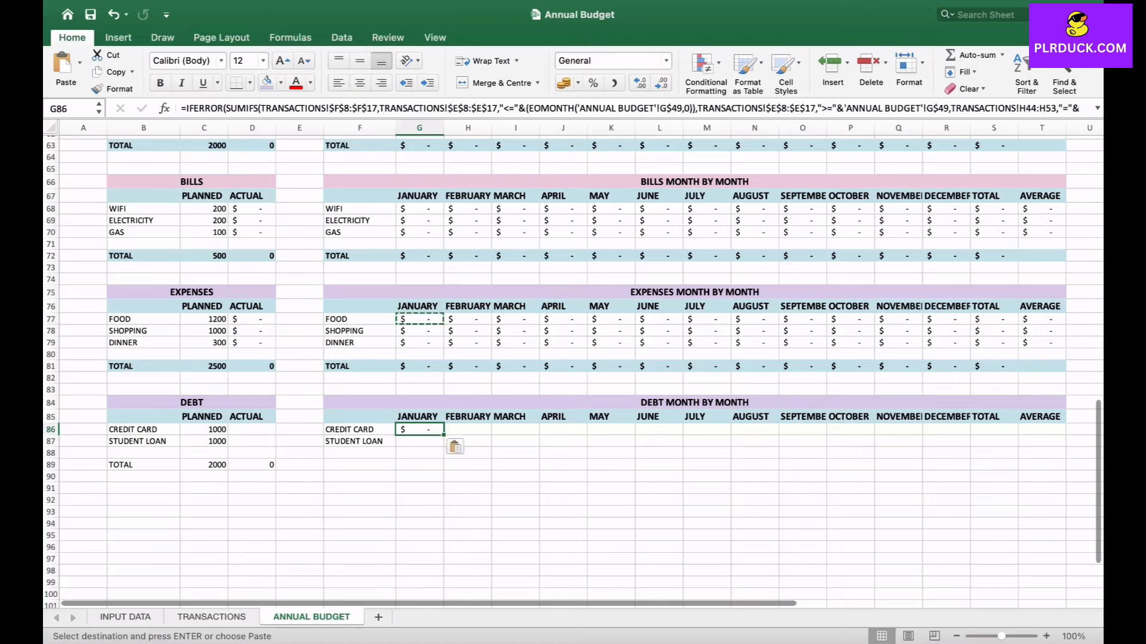
pyautogui.click(911, 108)
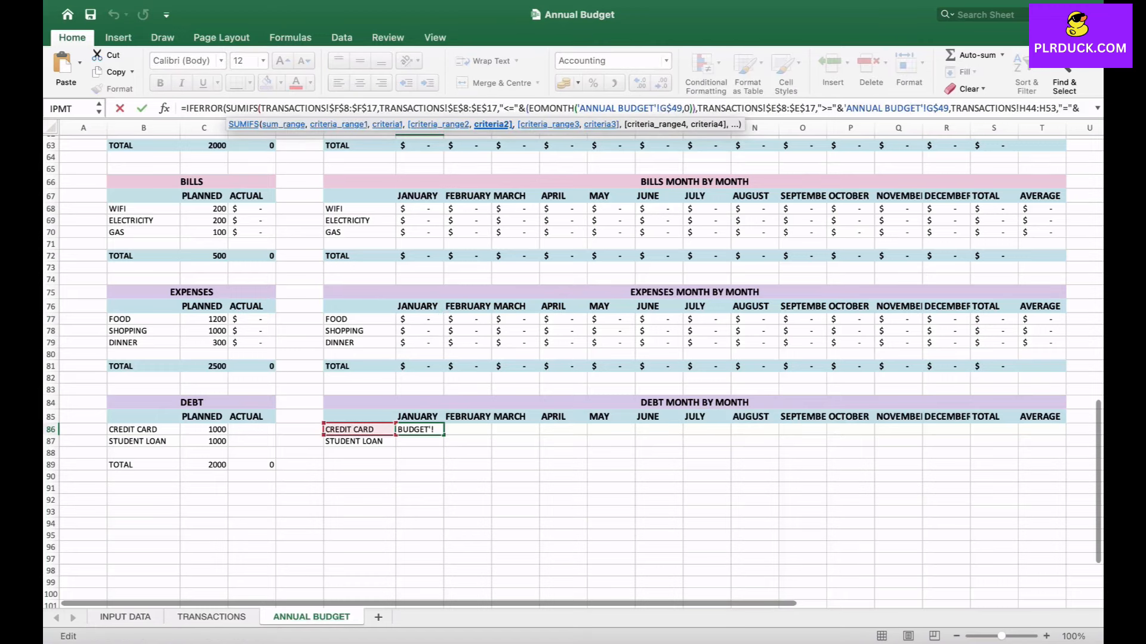
pyautogui.press('Return')
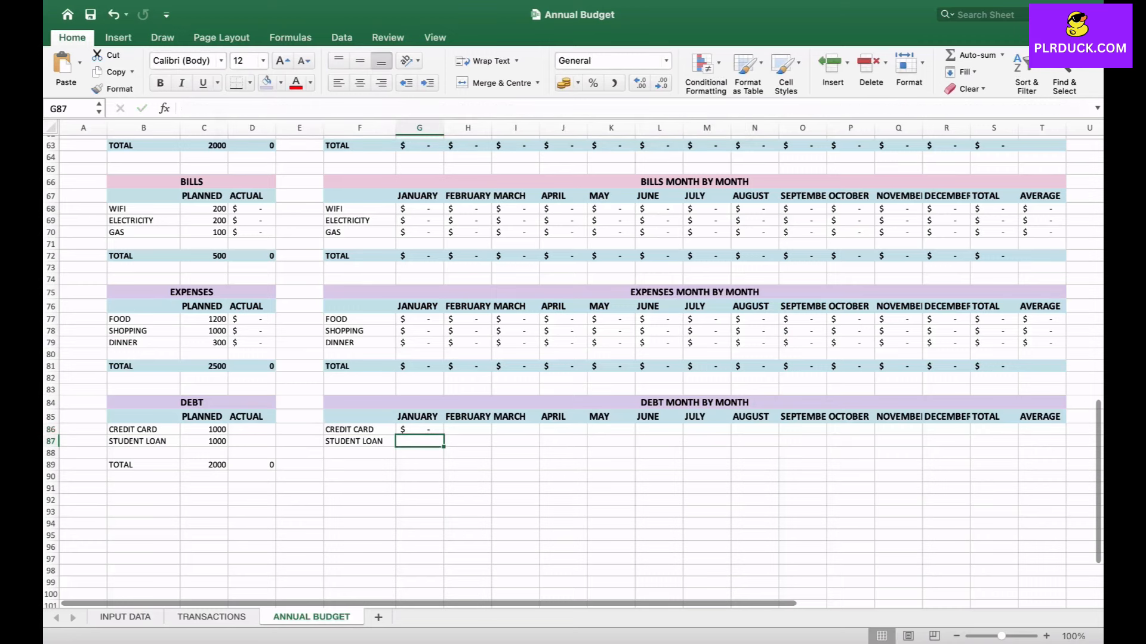
pyautogui.click(420, 430)
pyautogui.moveTo(443, 435); pyautogui.dragTo(970, 447)
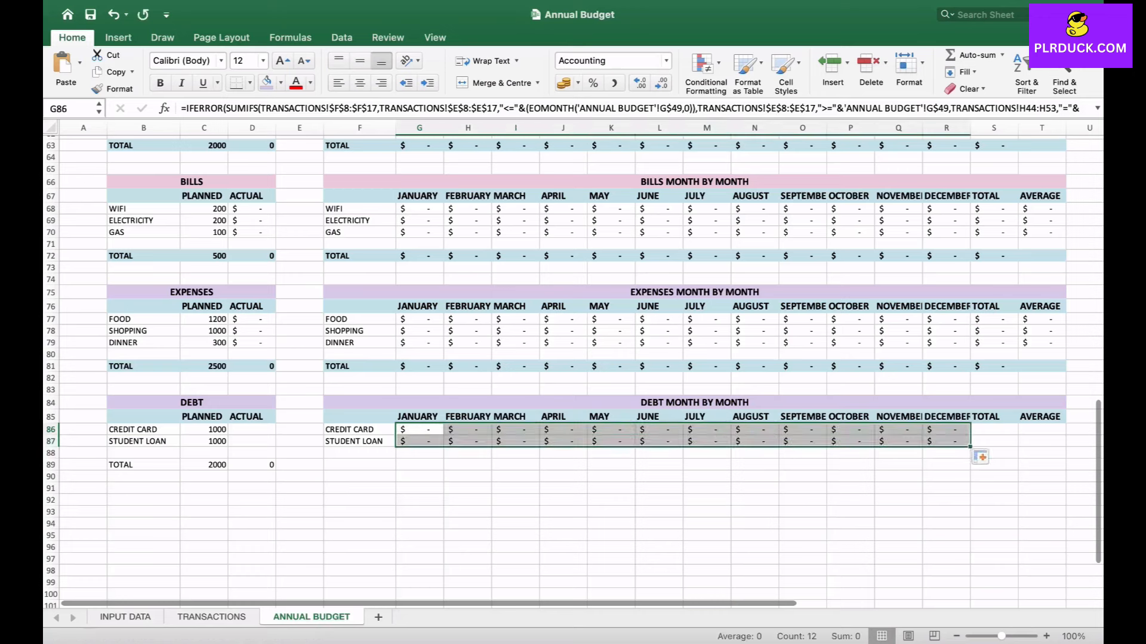
# - Label F89 TOTAL, enter =SUM(G86:G87) in G89 and fill it across to December in R89
pyautogui.click(360, 465)
pyautogui.write('TOTAL')
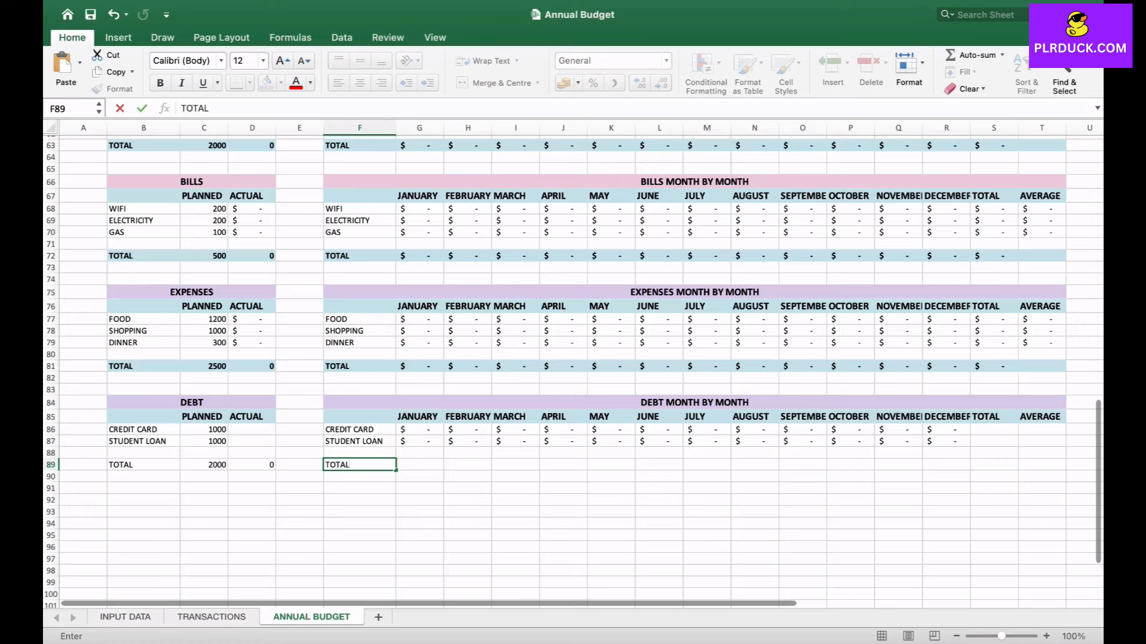
pyautogui.press('Tab')
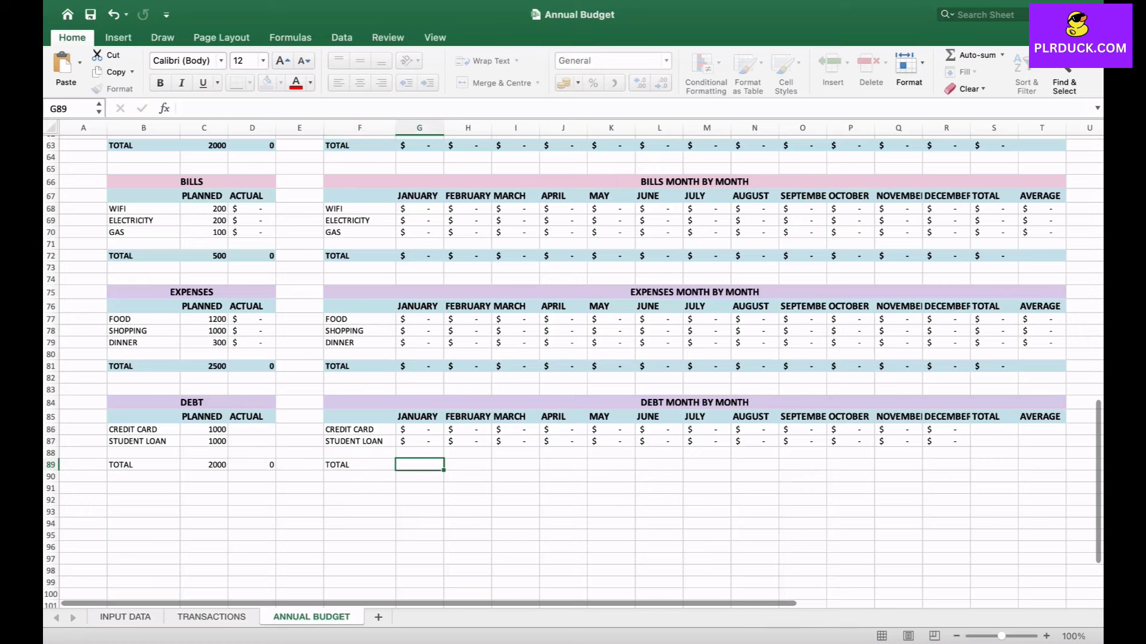
pyautogui.write('=SUM')
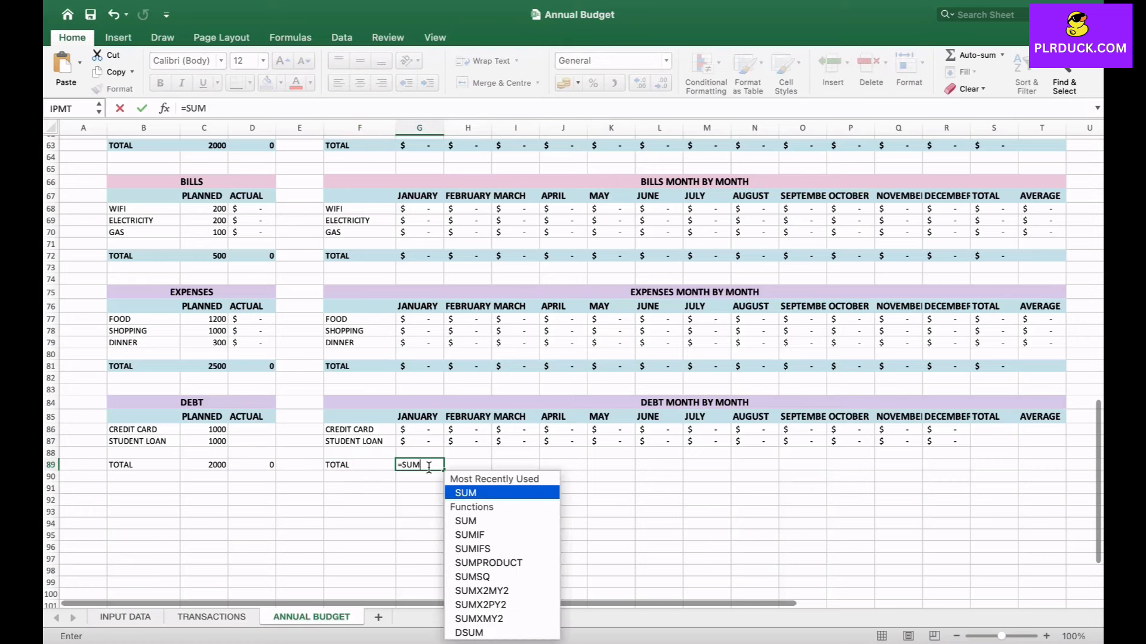
pyautogui.write('(')
pyautogui.press('Up')
pyautogui.press('Up')
pyautogui.press('Up')
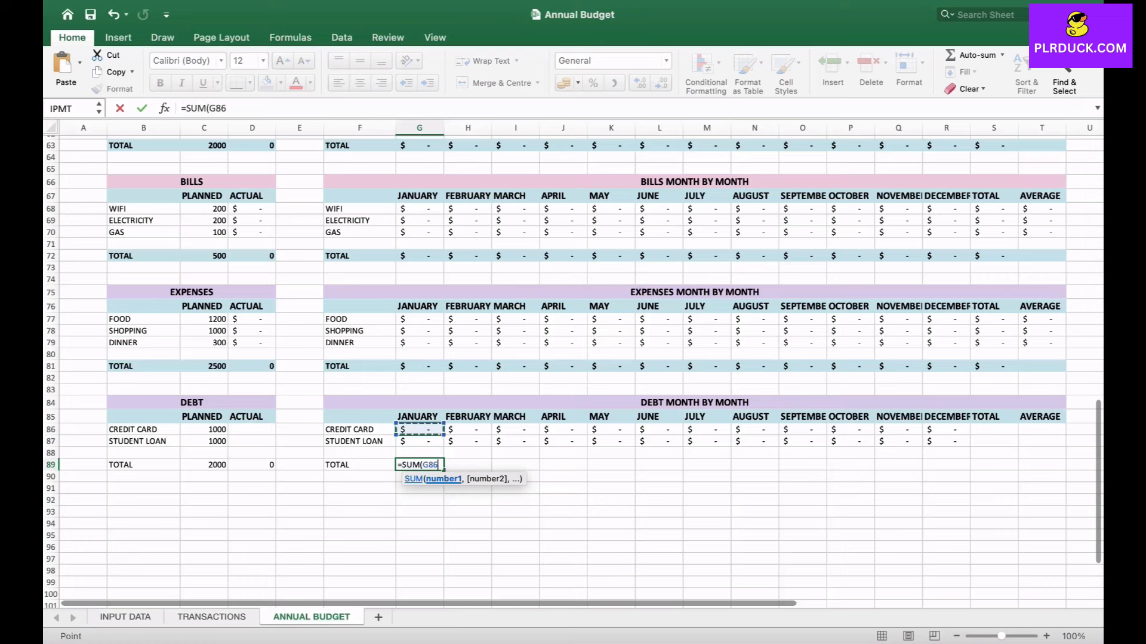
pyautogui.hotkey('shift', 'Down')
pyautogui.press('Return')
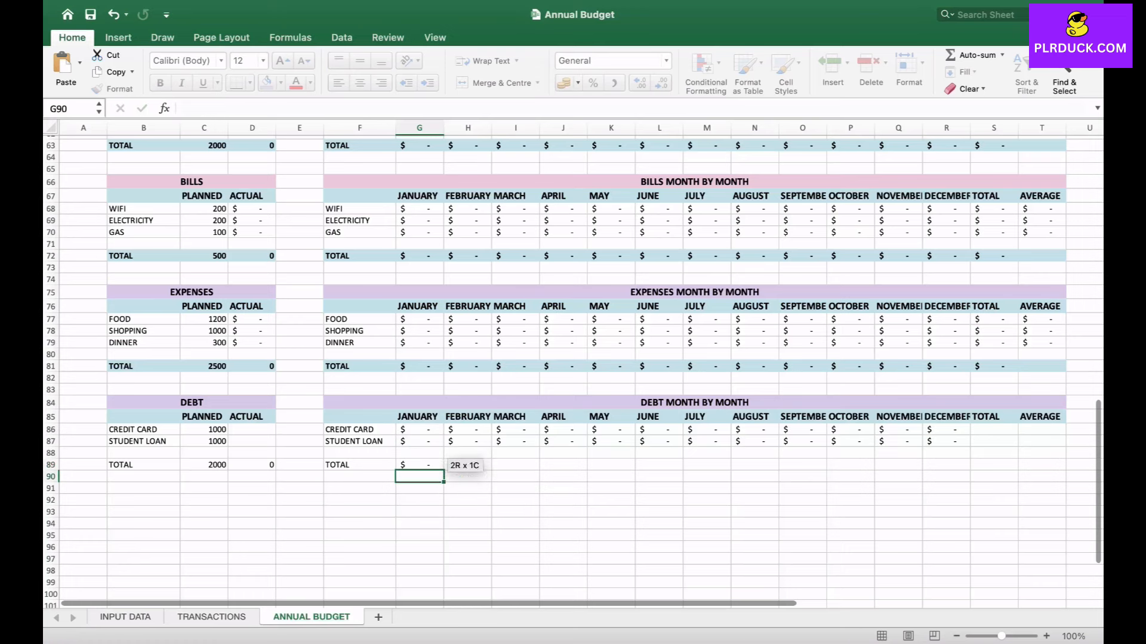
pyautogui.press('Up')
pyautogui.moveTo(443, 470); pyautogui.dragTo(958, 469)
# - Total the credit card's months in S86 with =SUM(G86:R86) and fill it down to S87
pyautogui.click(993, 430)
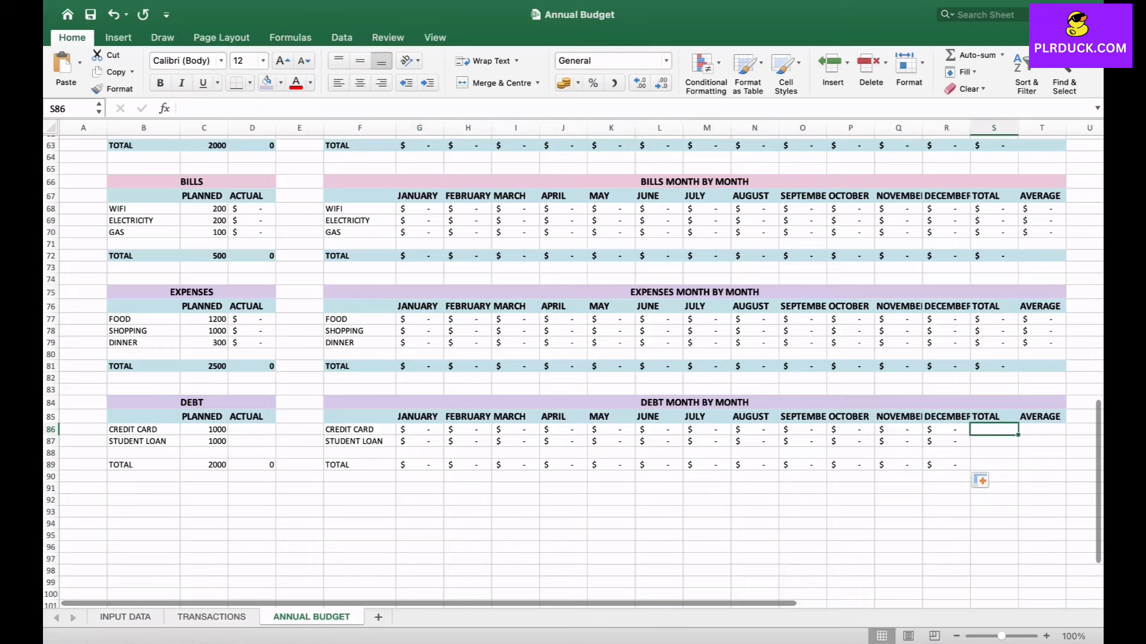
pyautogui.write('=SUM')
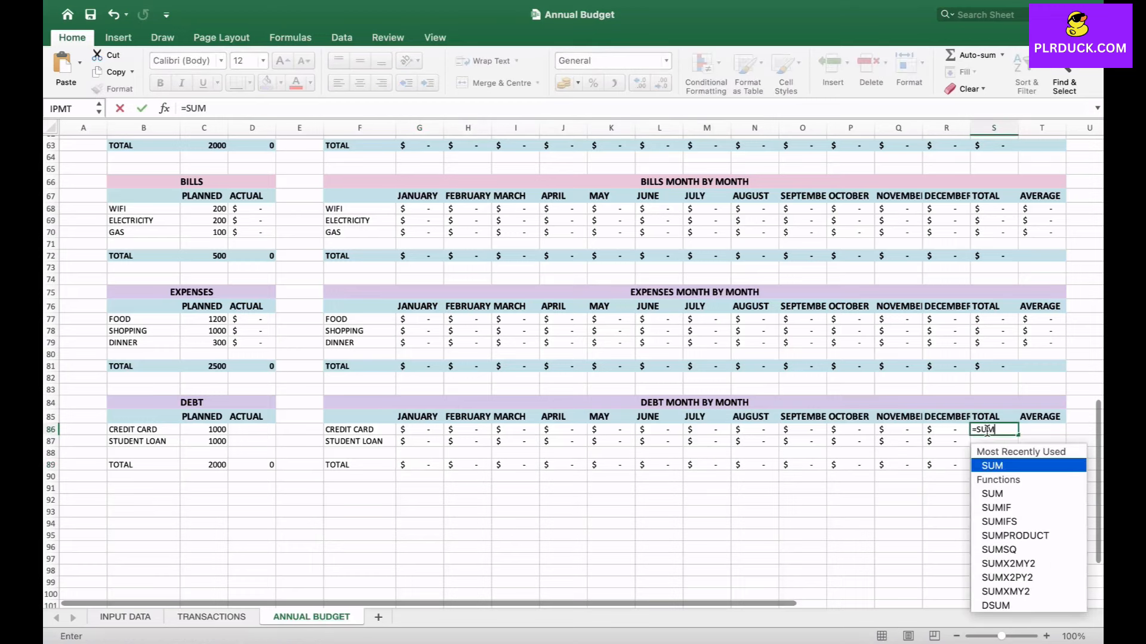
pyautogui.write('(')
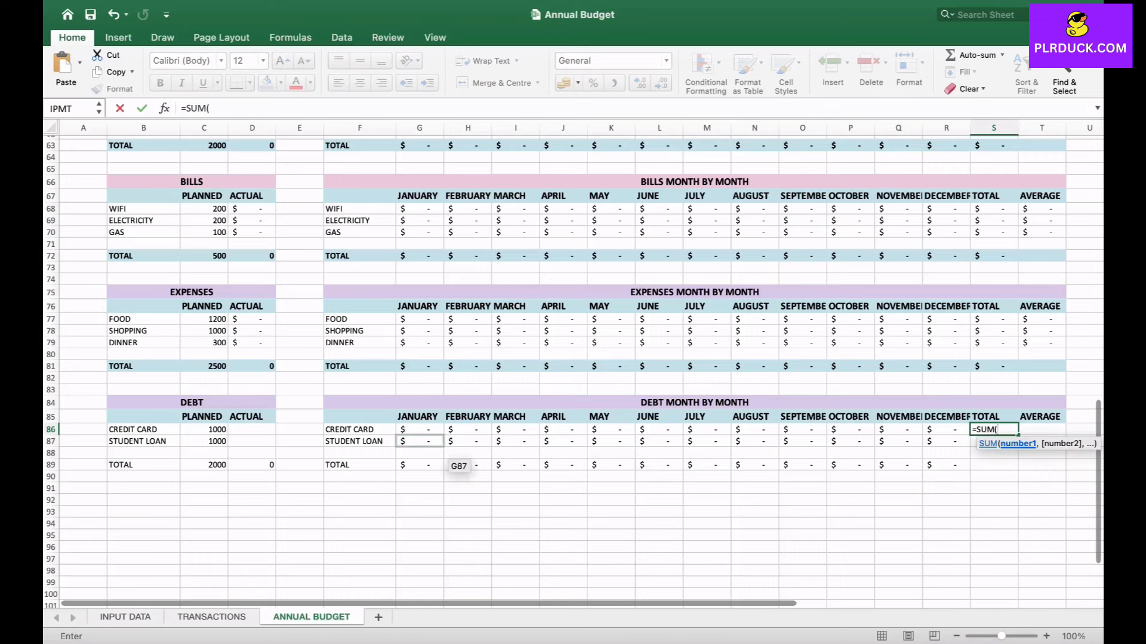
pyautogui.moveTo(440, 433); pyautogui.dragTo(964, 432)
pyautogui.write(')')
pyautogui.press('Return')
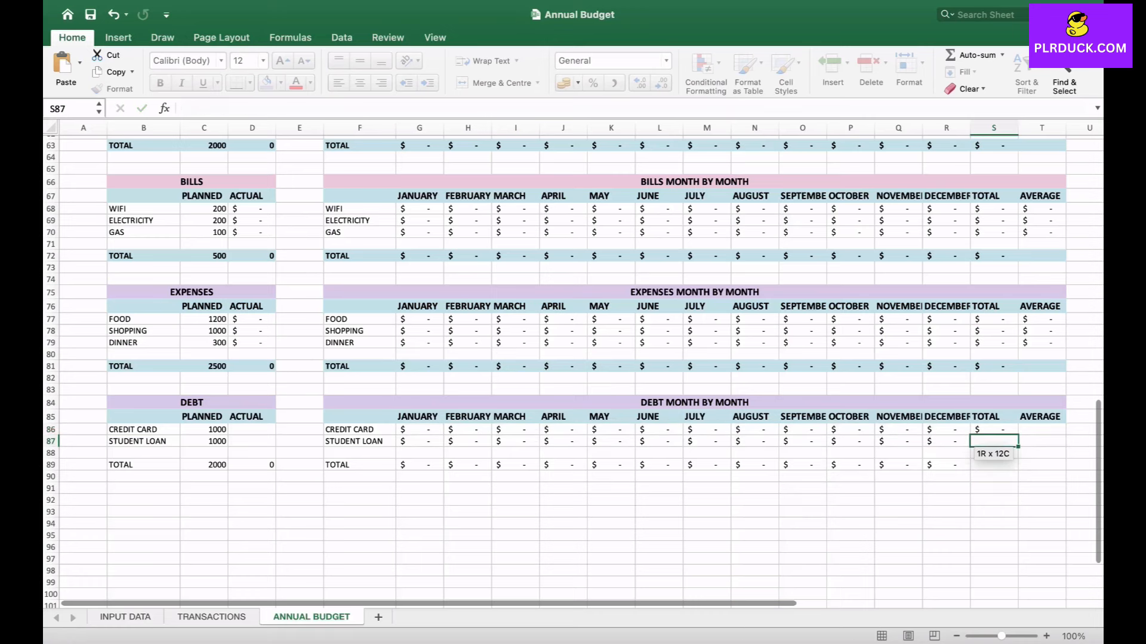
pyautogui.click(993, 430)
pyautogui.moveTo(1018, 435); pyautogui.dragTo(1017, 447)
# - Average the credit card's months in T86 with =AVERAGE(G86:R86) and fill it down to T87
pyautogui.click(1041, 430)
pyautogui.write('=AVER')
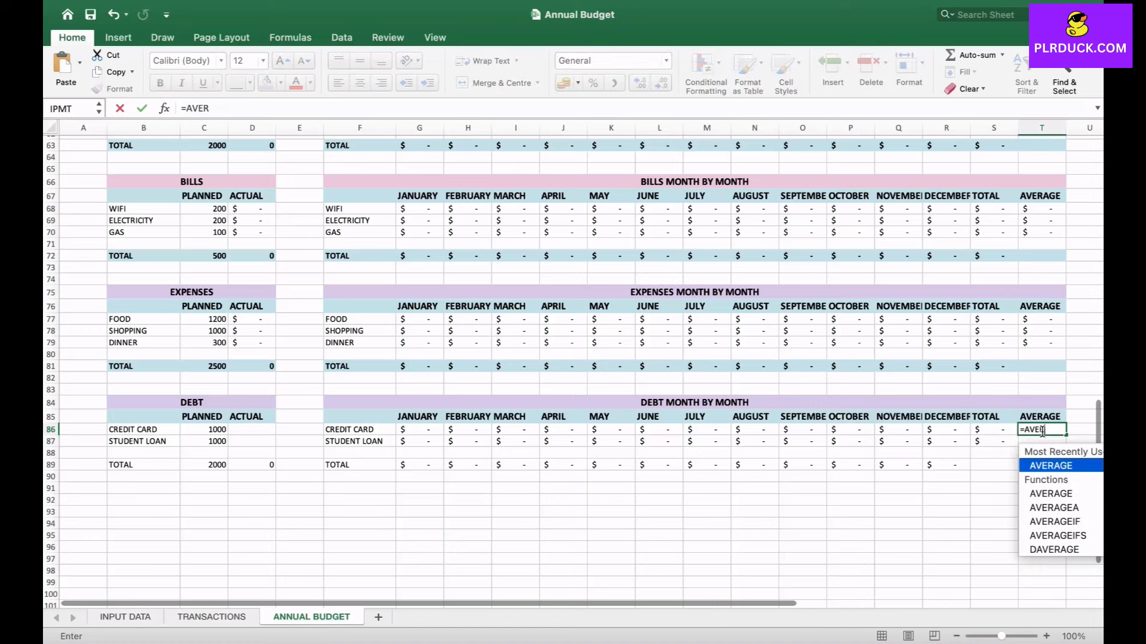
pyautogui.write('AGE(')
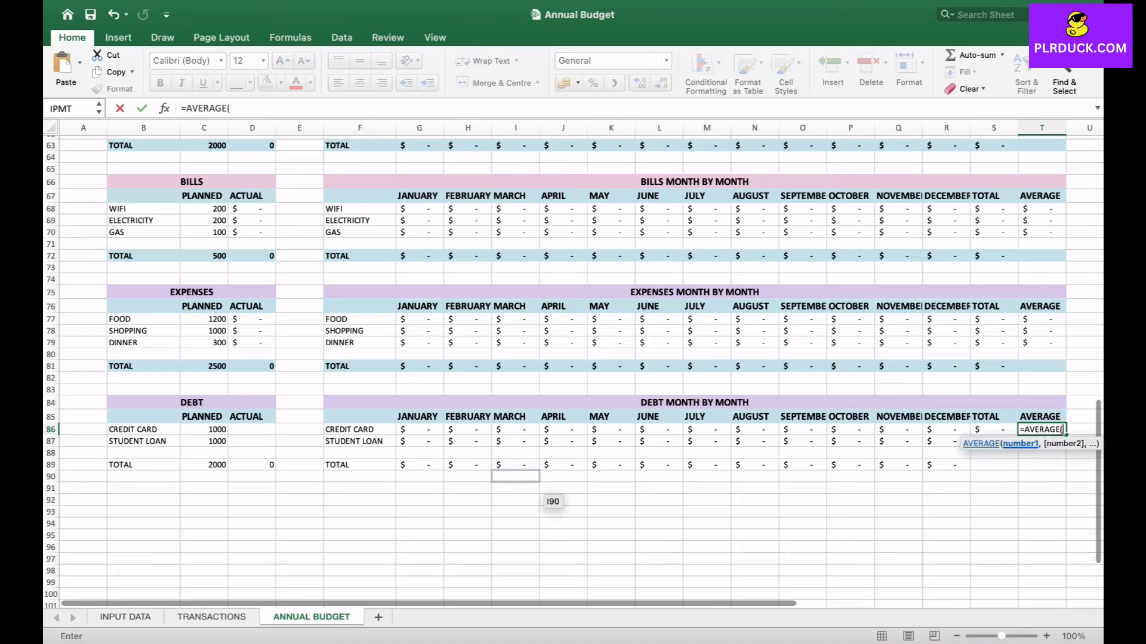
pyautogui.click(419, 430)
pyautogui.moveTo(419, 429); pyautogui.dragTo(966, 431)
pyautogui.write(')')
pyautogui.press('Return')
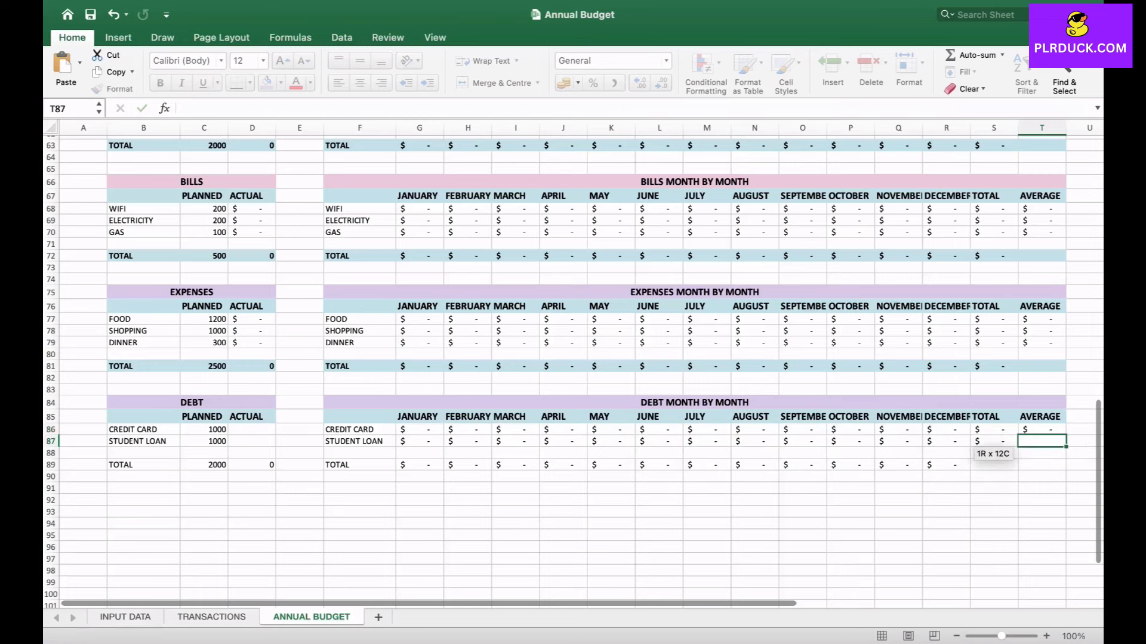
pyautogui.click(1042, 429)
pyautogui.moveTo(1065, 436); pyautogui.dragTo(1066, 444)
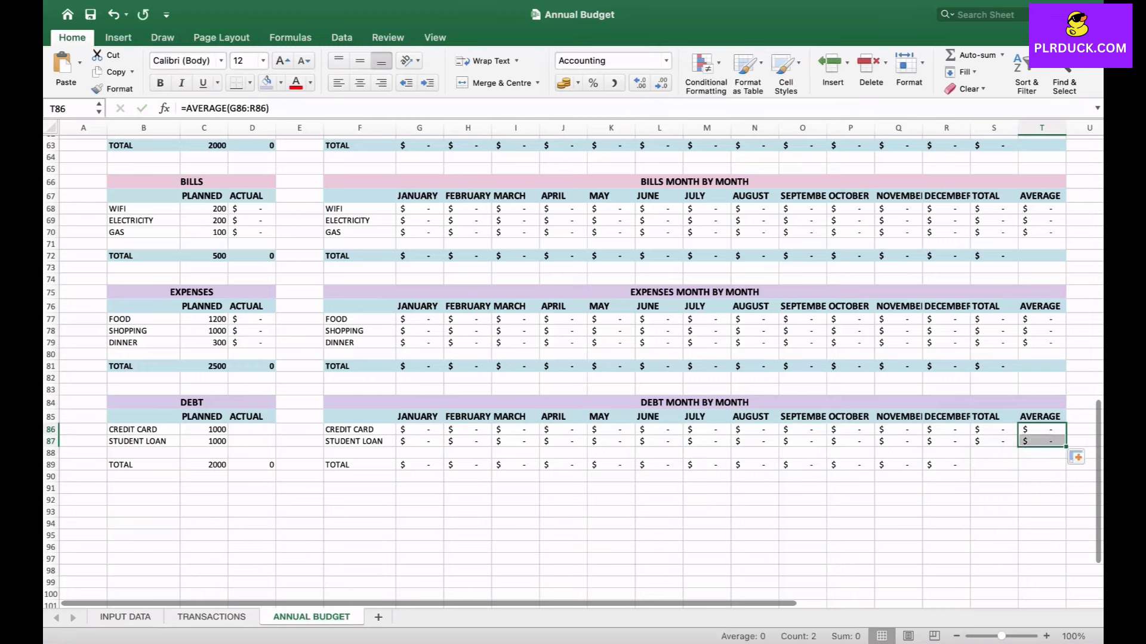
# - Format the debt TOTAL rows B89:D89 and F89:T89 with the recent light blue fill and bold text
pyautogui.moveTo(143, 465); pyautogui.dragTo(272, 465)
pyautogui.click(280, 82)
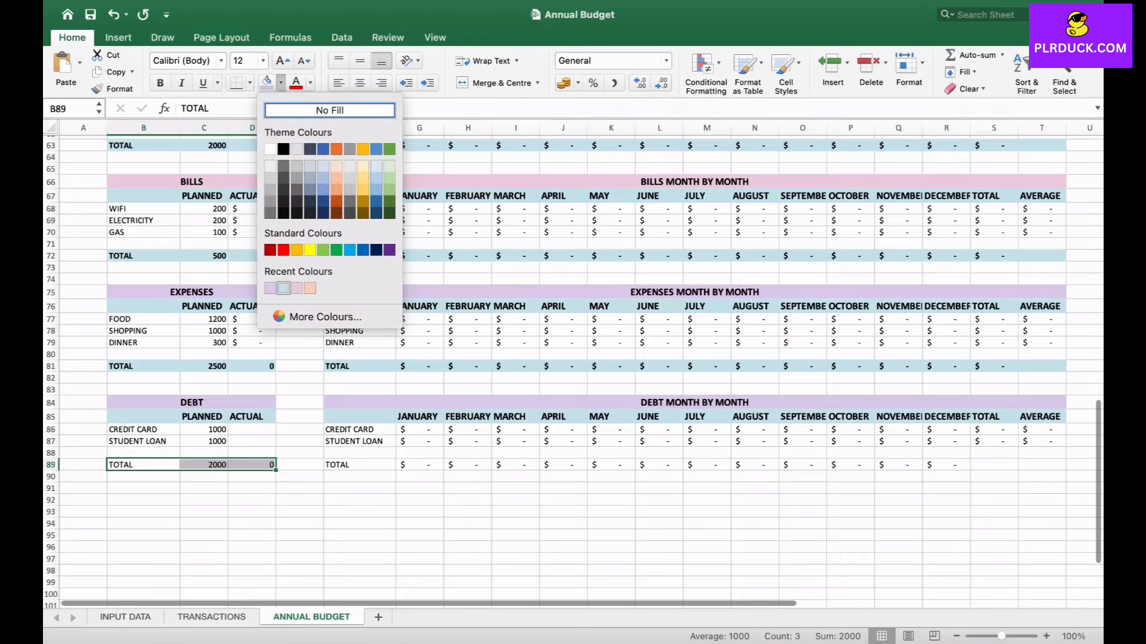
pyautogui.click(284, 288)
pyautogui.moveTo(358, 464); pyautogui.dragTo(1042, 464)
pyautogui.click(266, 83)
pyautogui.click(160, 83)
pyautogui.click(468, 524)
# - Fill the DEBT and DEBT MONTH BY MONTH title cells with the recent light orange colour
pyautogui.click(191, 403)
pyautogui.keyDown('super'); pyautogui.click(453, 403); pyautogui.keyUp('super')
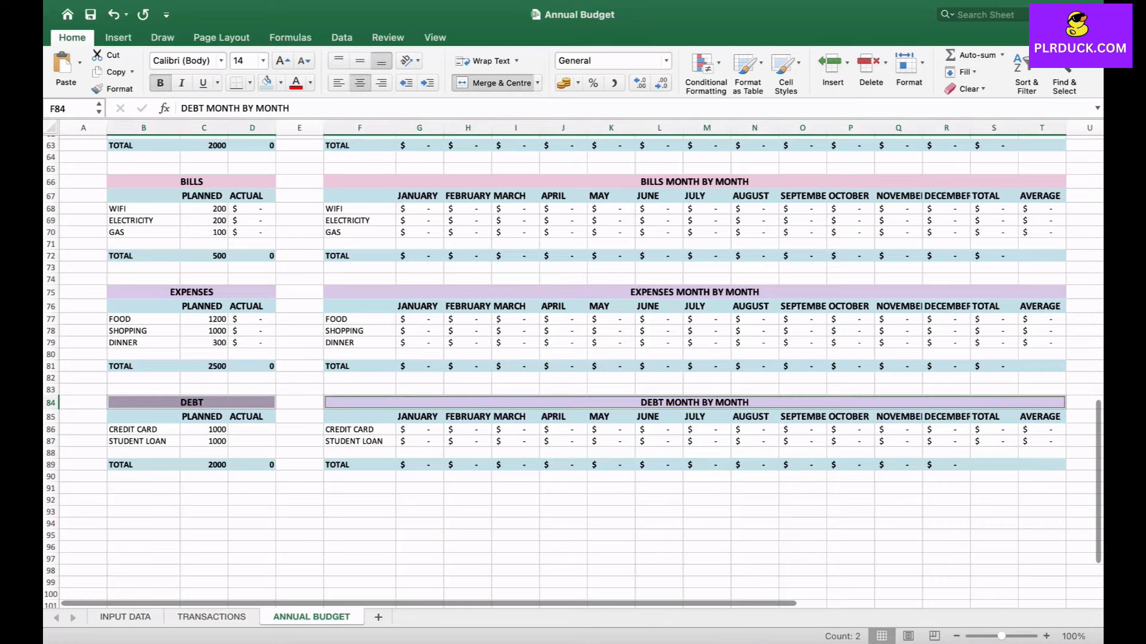
pyautogui.click(280, 83)
pyautogui.click(310, 288)
pyautogui.click(299, 512)
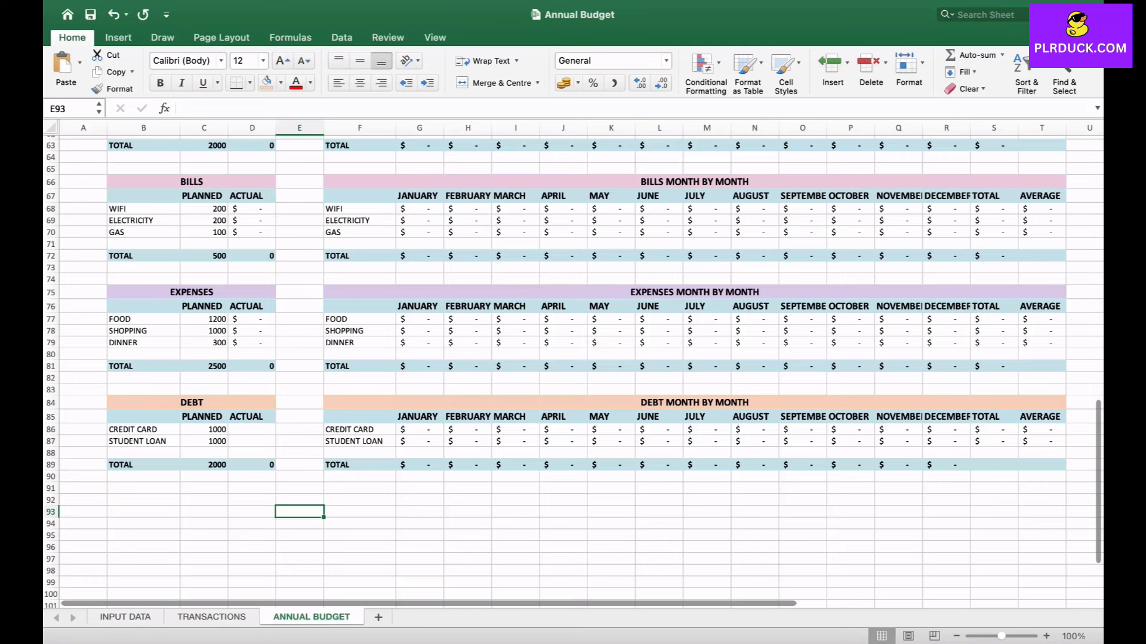
# - Extend the monthly debt total formula from R89 into the TOTAL column at S89
pyautogui.click(945, 465)
pyautogui.moveTo(970, 470); pyautogui.dragTo(1002, 469)
pyautogui.click(802, 512)
# - Link the actual credit card debt in D86 to its yearly total with =S86 and fill it down to D87
pyautogui.scroll(3, 802, 512)
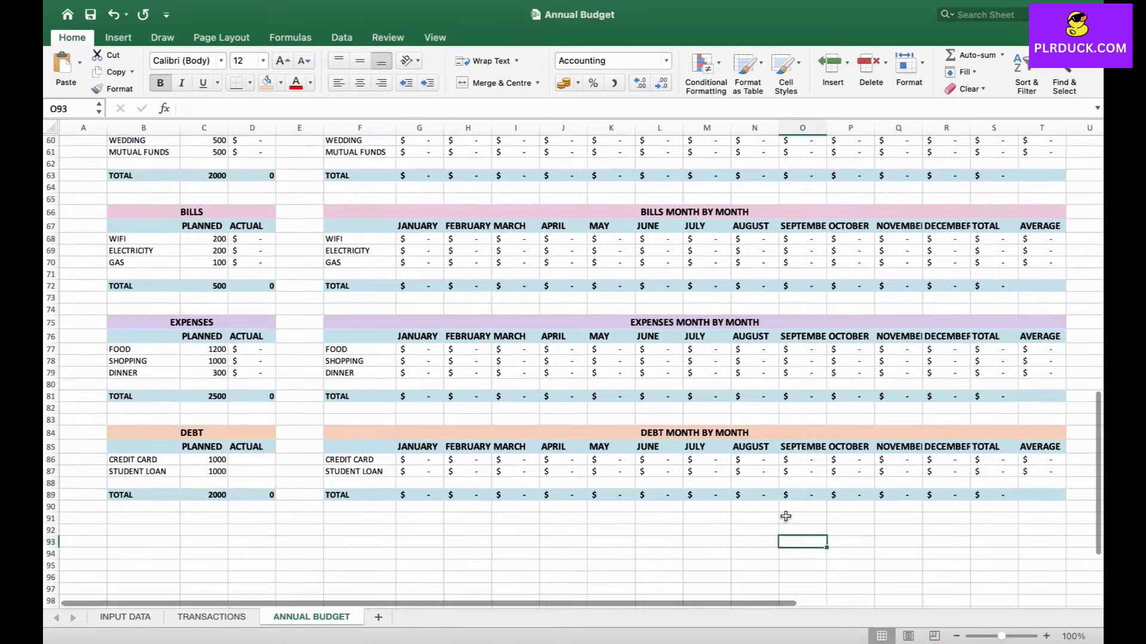
pyautogui.scroll(6, 573, 370)
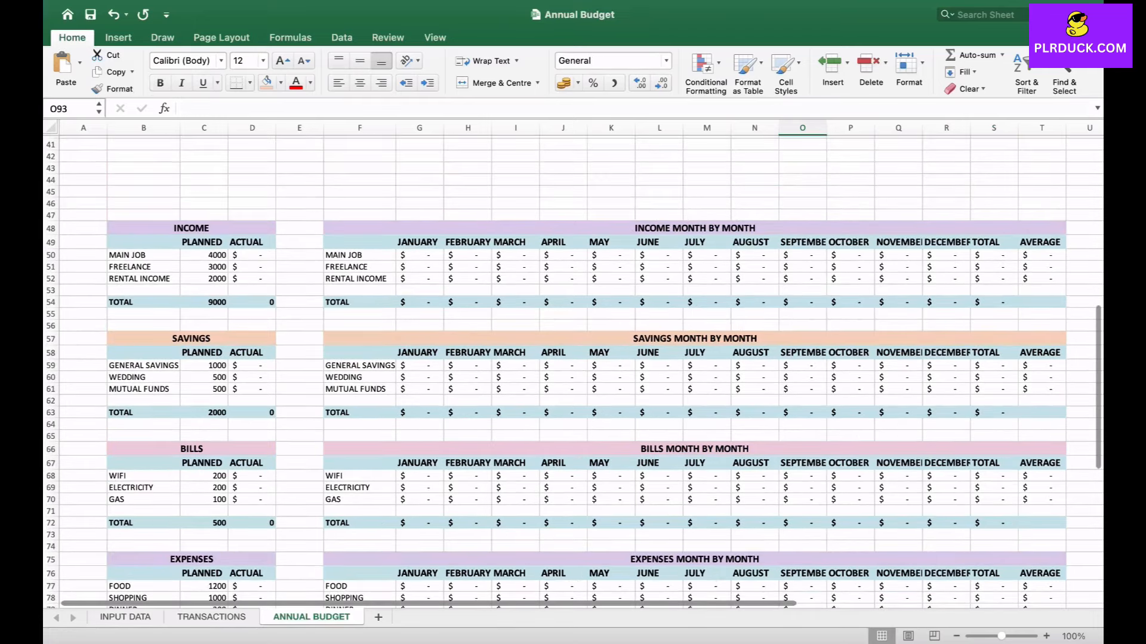
pyautogui.scroll(-3, 572, 370)
pyautogui.scroll(-3, 573, 370)
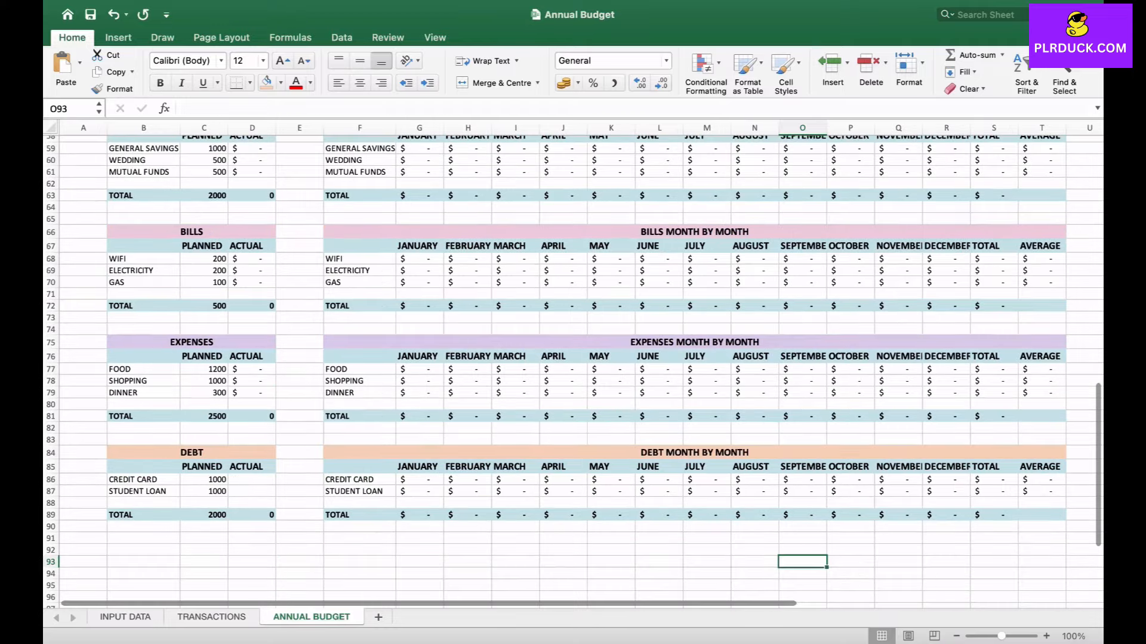
pyautogui.click(251, 480)
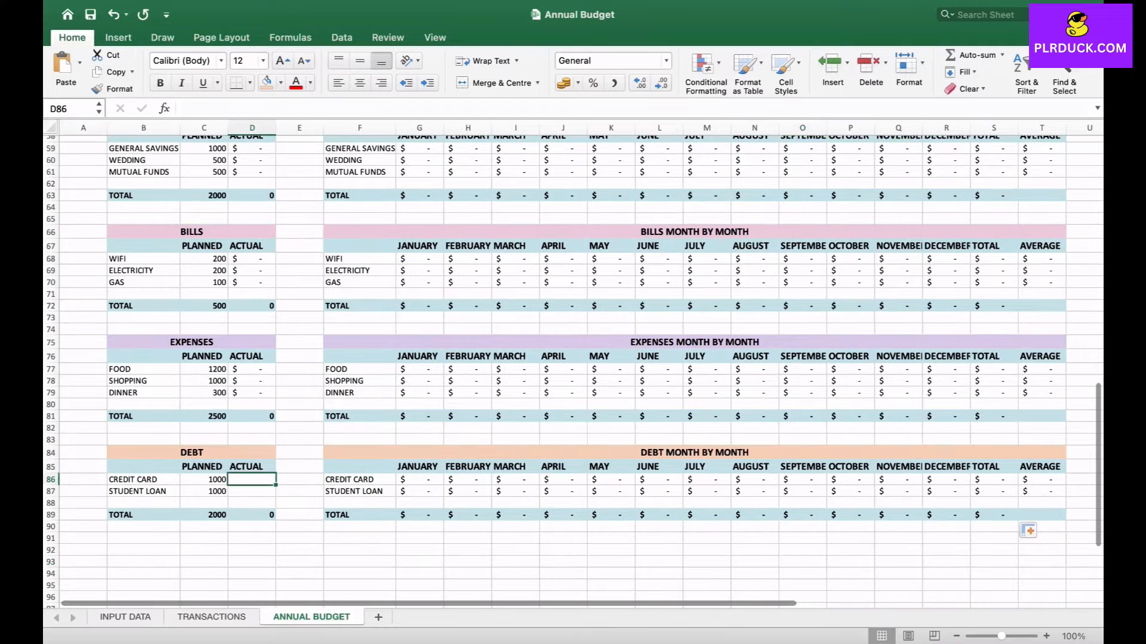
pyautogui.write('=')
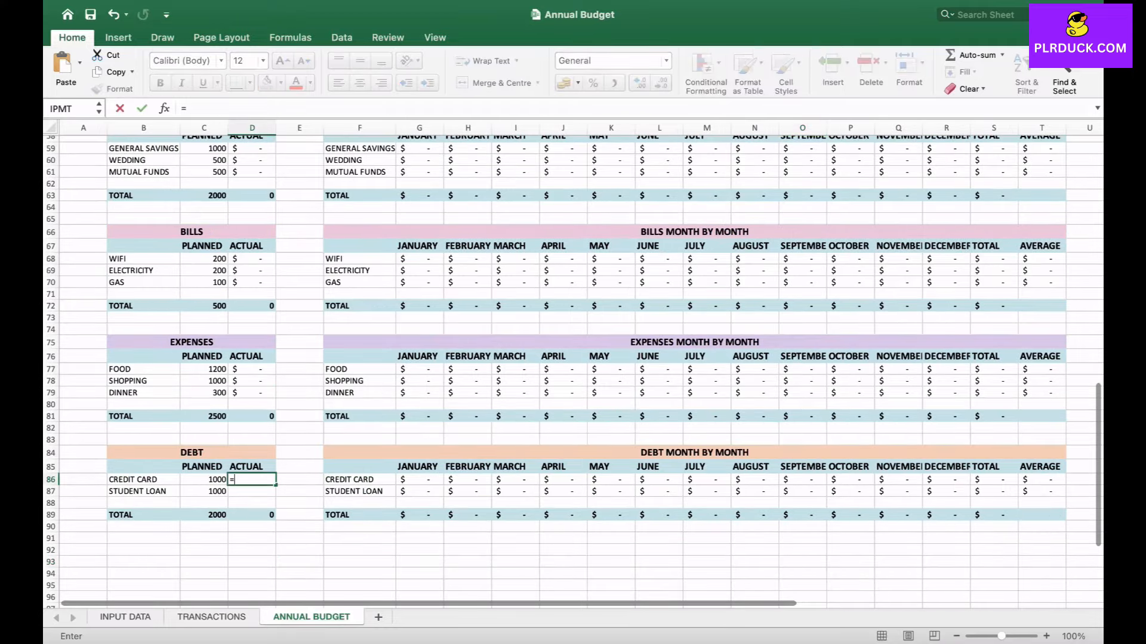
pyautogui.click(994, 480)
pyautogui.press('Return')
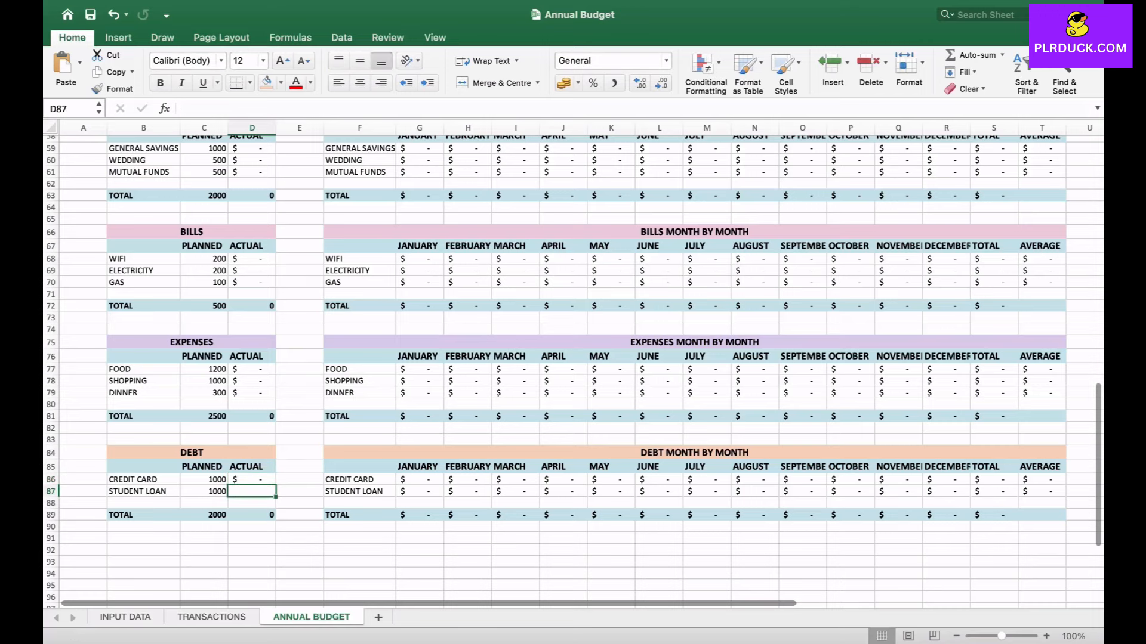
pyautogui.click(252, 480)
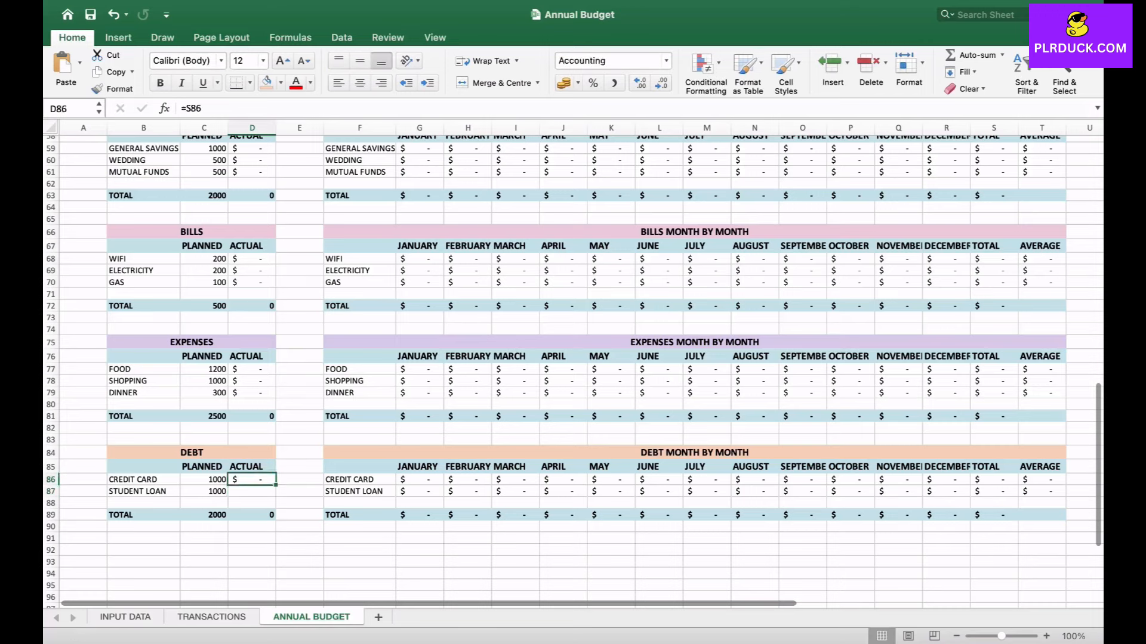
pyautogui.moveTo(276, 484); pyautogui.dragTo(272, 493)
pyautogui.click(251, 549)
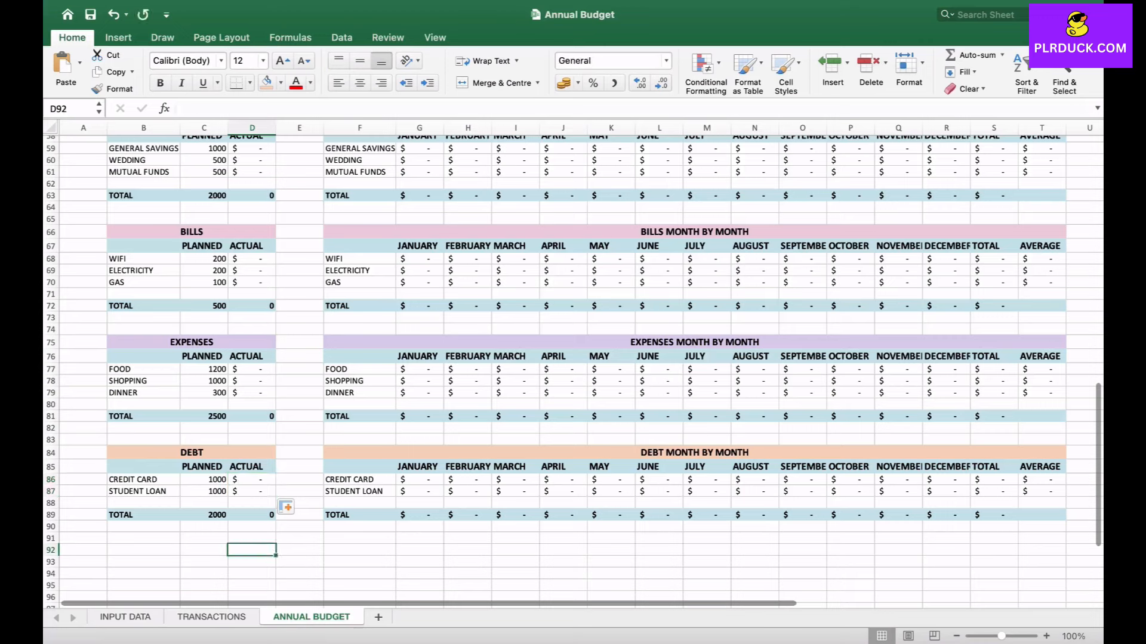
# - Apply the dollar accounting format to the planned amounts and totals of all five categories, from Debt up to Income
pyautogui.moveTo(204, 479); pyautogui.dragTo(204, 515)
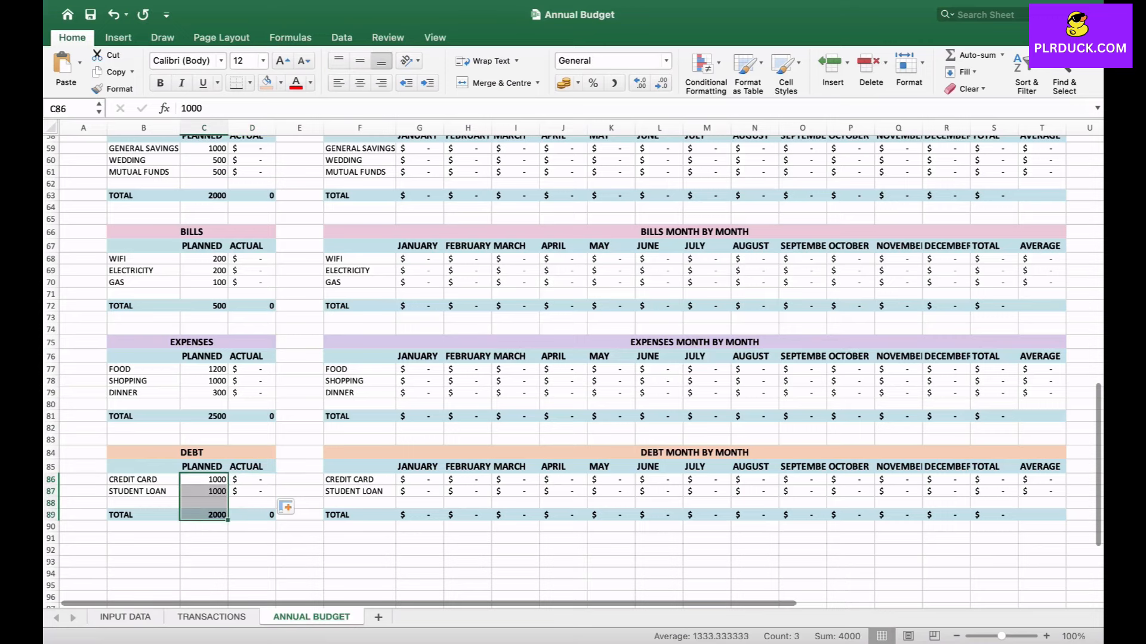
pyautogui.moveTo(204, 370); pyautogui.dragTo(204, 417)
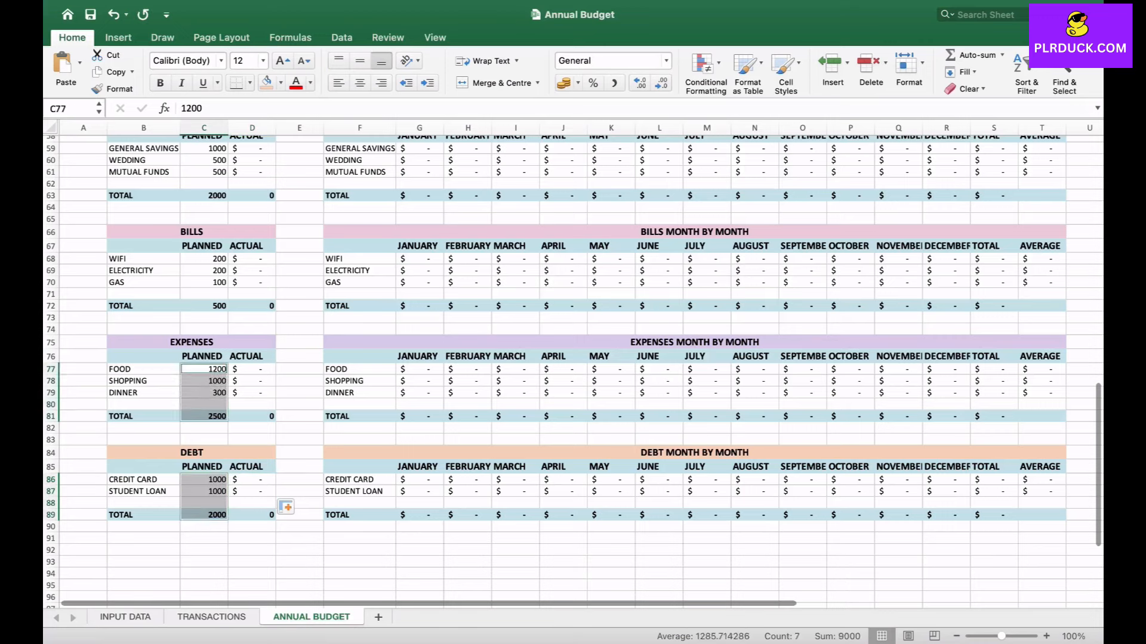
pyautogui.moveTo(205, 259); pyautogui.dragTo(205, 306)
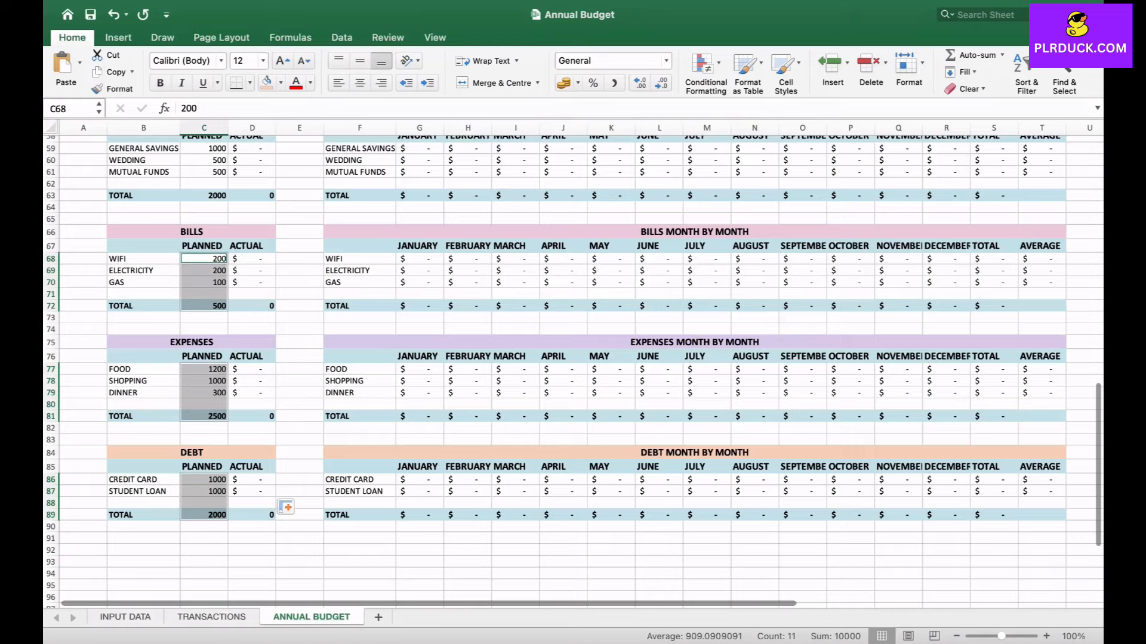
pyautogui.scroll(9, 573, 372)
pyautogui.moveTo(204, 363); pyautogui.dragTo(204, 413)
pyautogui.moveTo(204, 253); pyautogui.dragTo(204, 301)
pyautogui.click(578, 83)
pyautogui.click(628, 157)
pyautogui.click(515, 364)
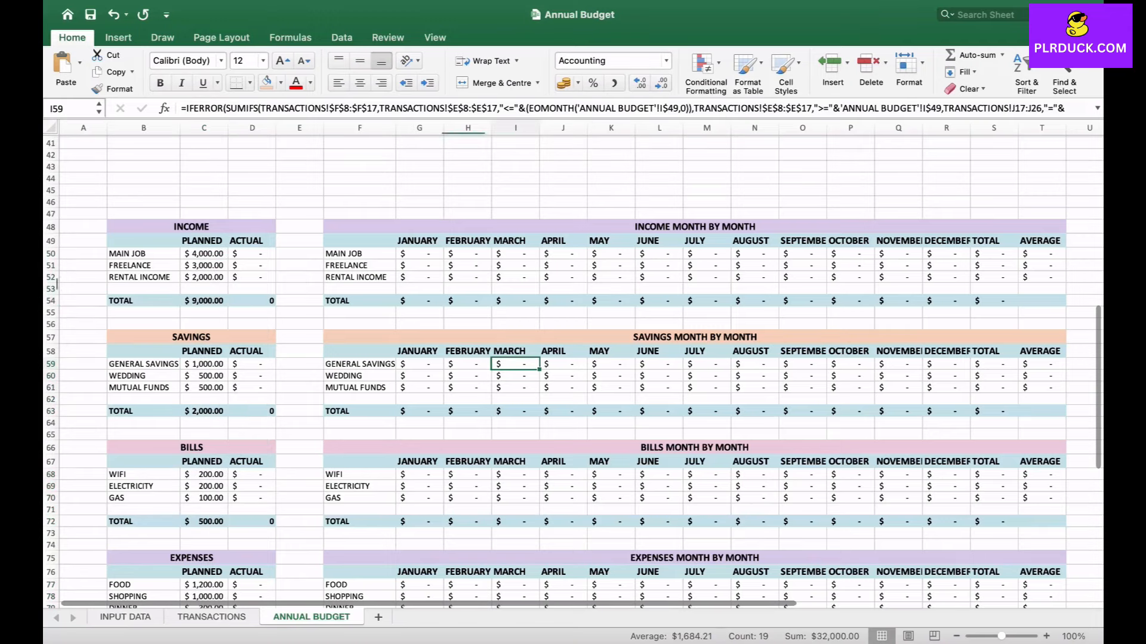
# - Copy the INCOME MONTH BY MONTH title and month header rows F48:T49 into the empty area starting at F36
pyautogui.scroll(2, 515, 364)
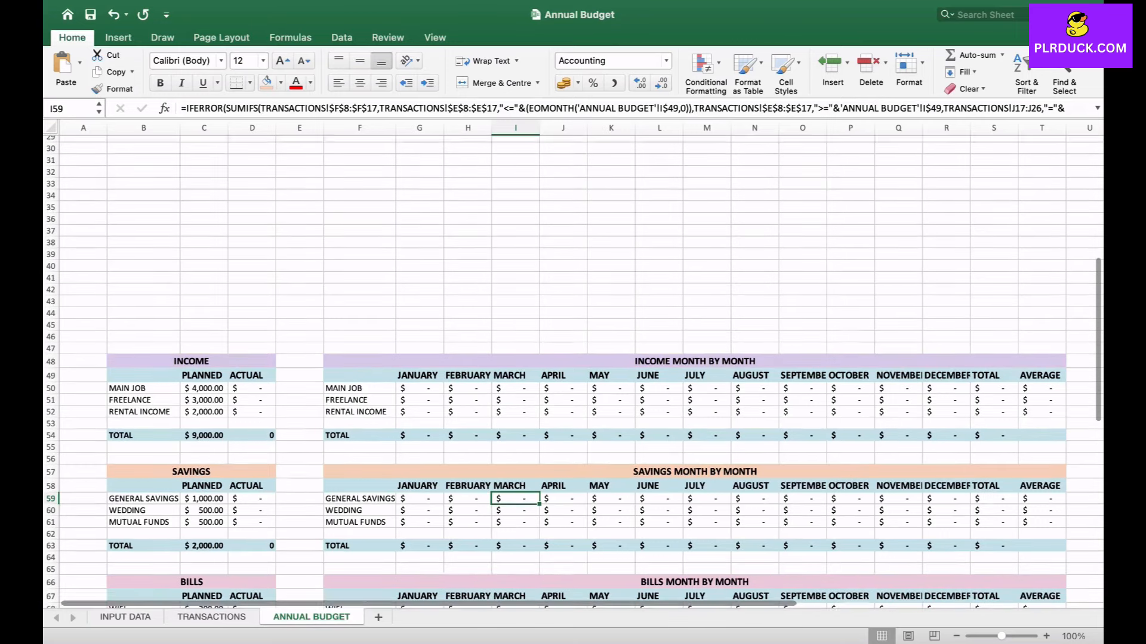
pyautogui.scroll(6, 573, 372)
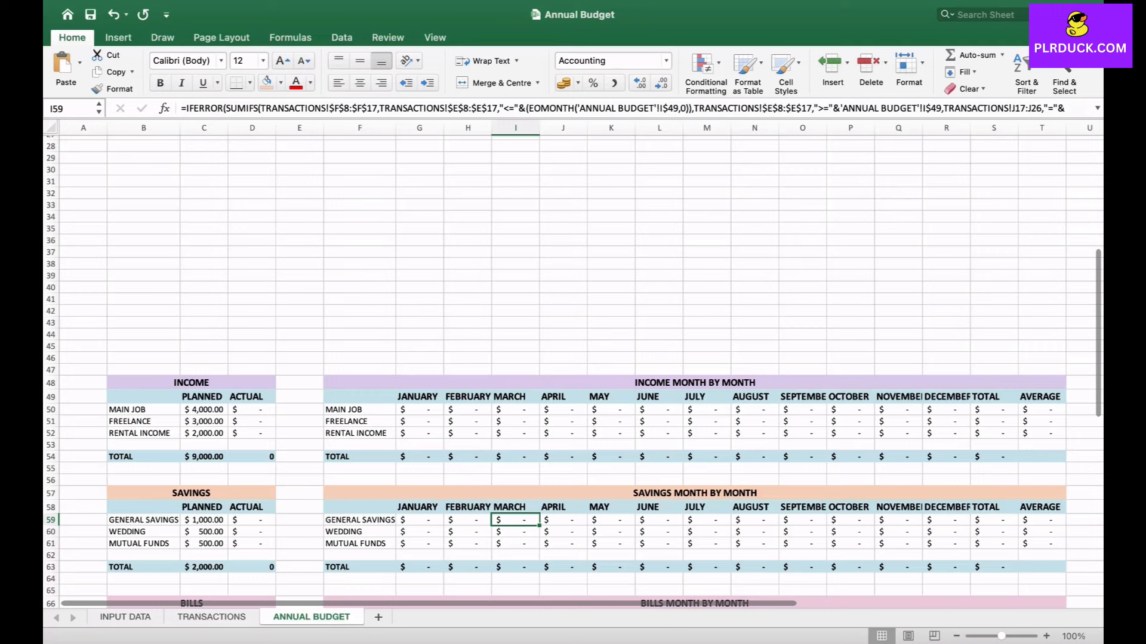
pyautogui.moveTo(695, 383); pyautogui.dragTo(694, 396)
pyautogui.press('super+c')
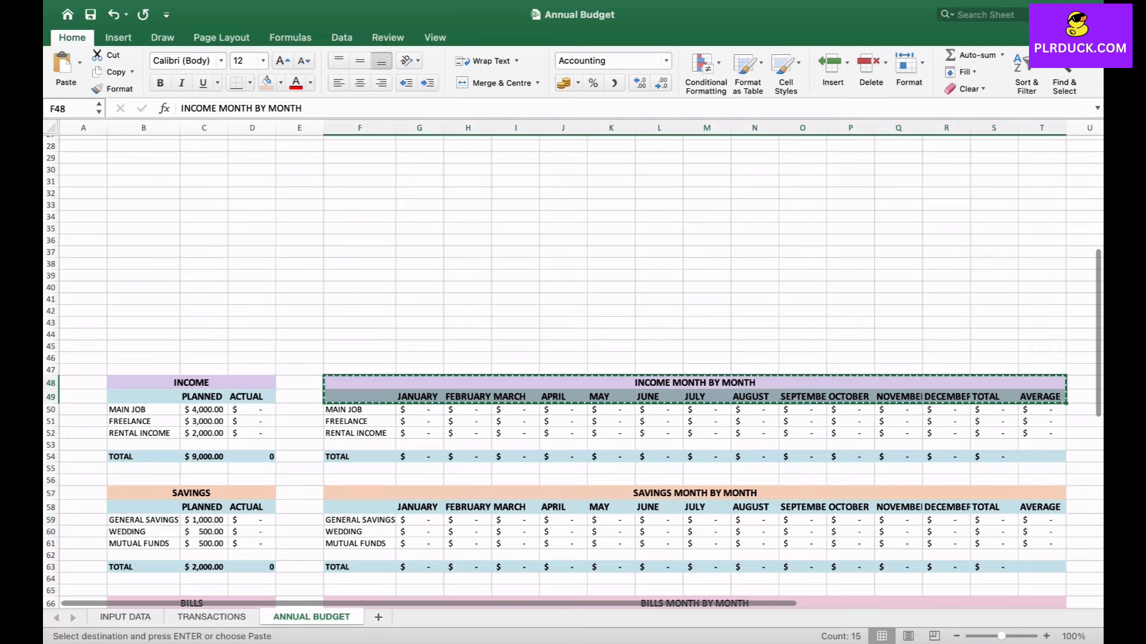
pyautogui.click(359, 241)
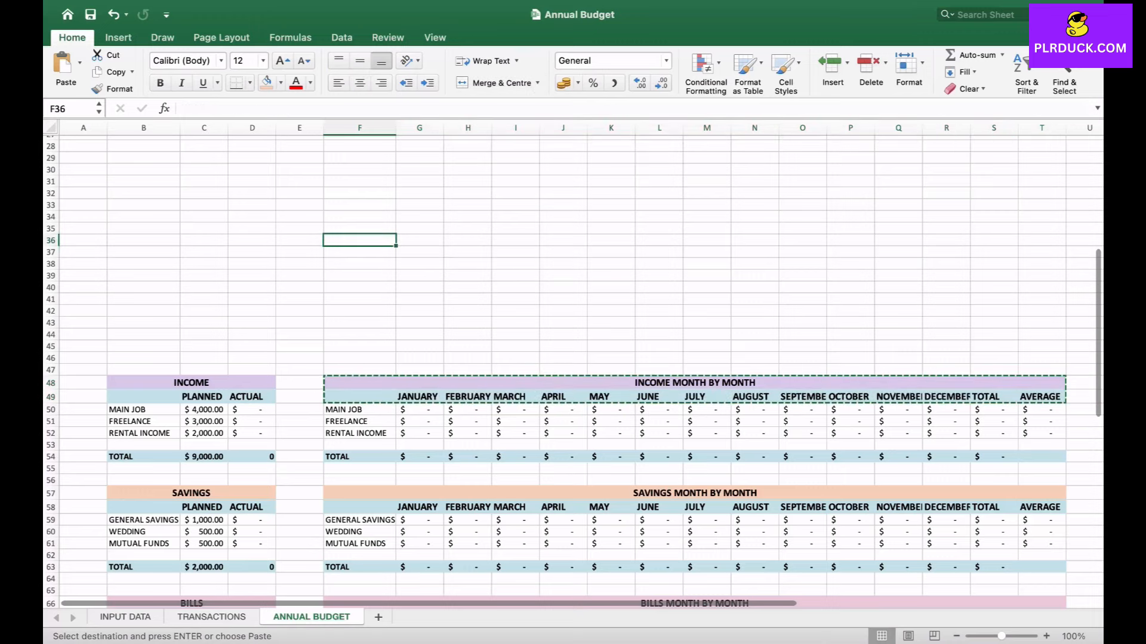
pyautogui.press('super+v')
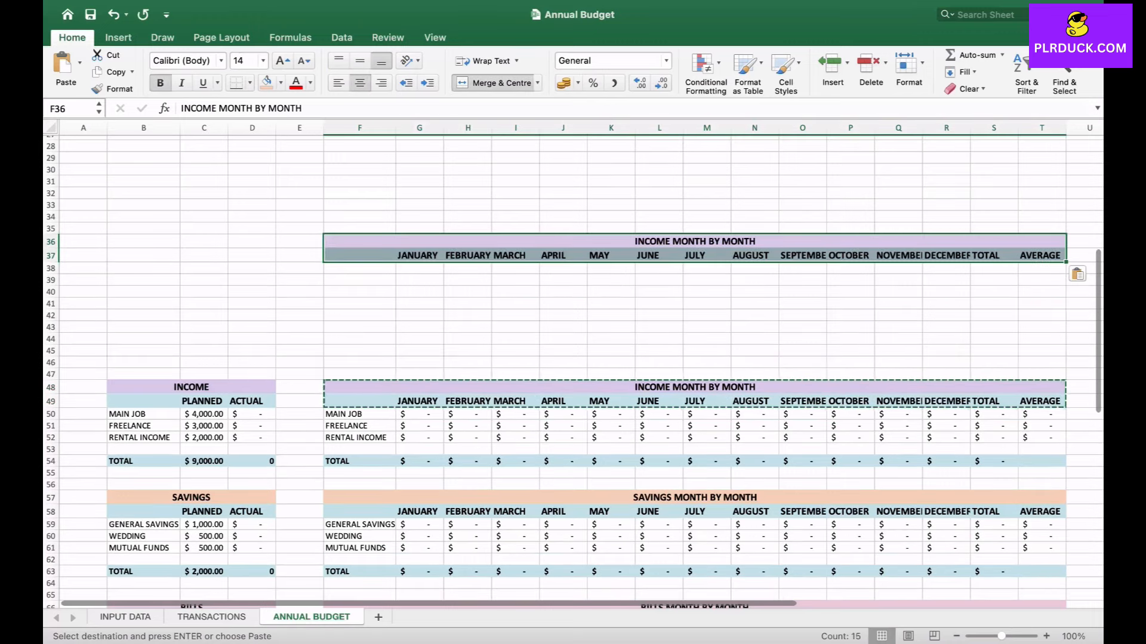
# - Change the copied title in F36 to CASH FLOW MONTH BY MONTH
pyautogui.click(359, 241)
pyautogui.moveTo(305, 108); pyautogui.dragTo(181, 109)
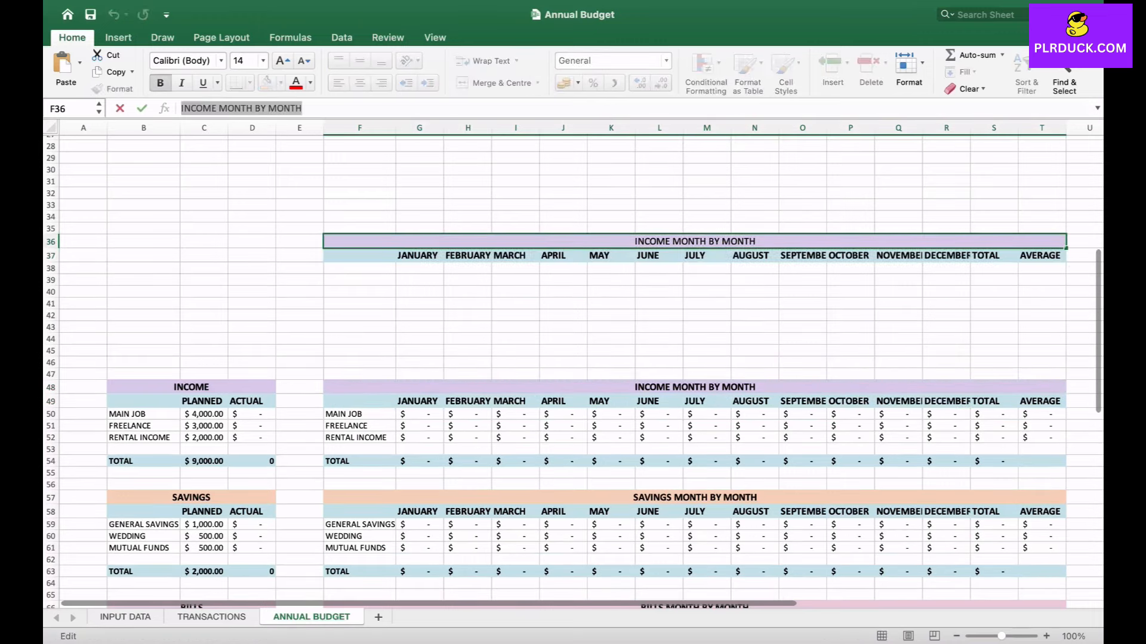
pyautogui.click(217, 109)
pyautogui.press('BackSpace')
pyautogui.press('BackSpace')
pyautogui.press('BackSpace')
pyautogui.press('BackSpace')
pyautogui.press('BackSpace')
pyautogui.press('BackSpace')
pyautogui.write('CASH')
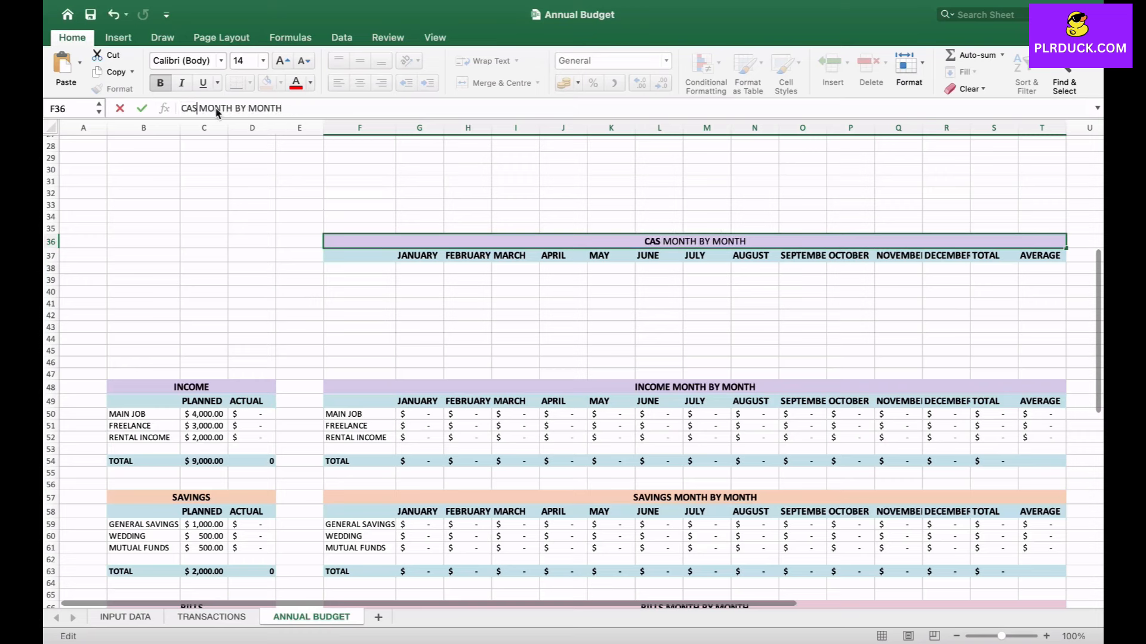
pyautogui.write(' FLOW')
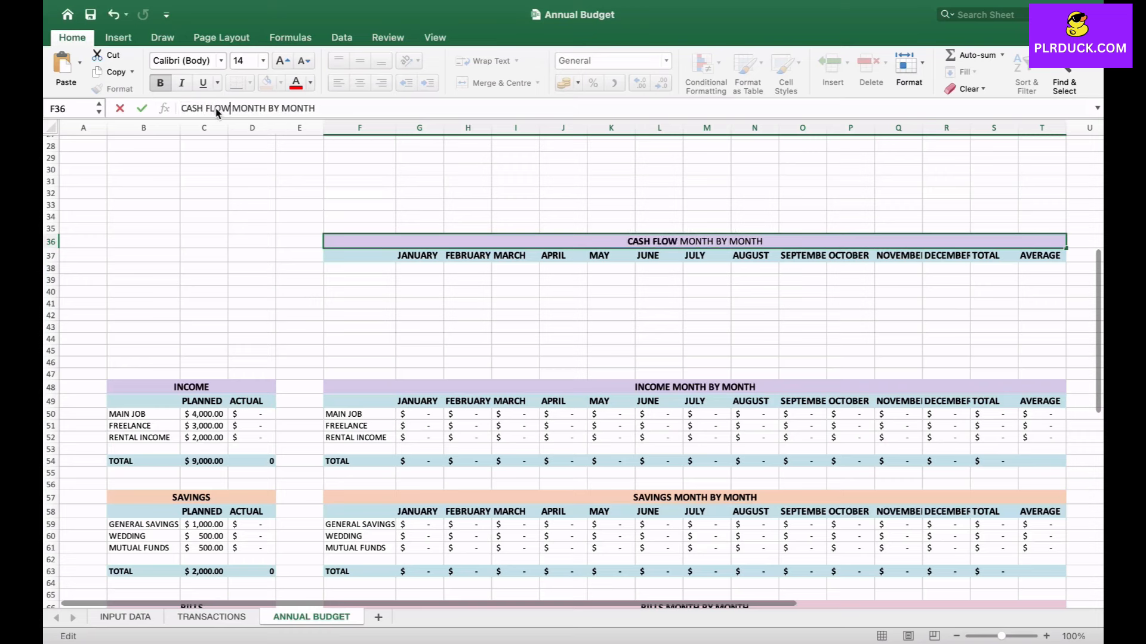
pyautogui.press('Return')
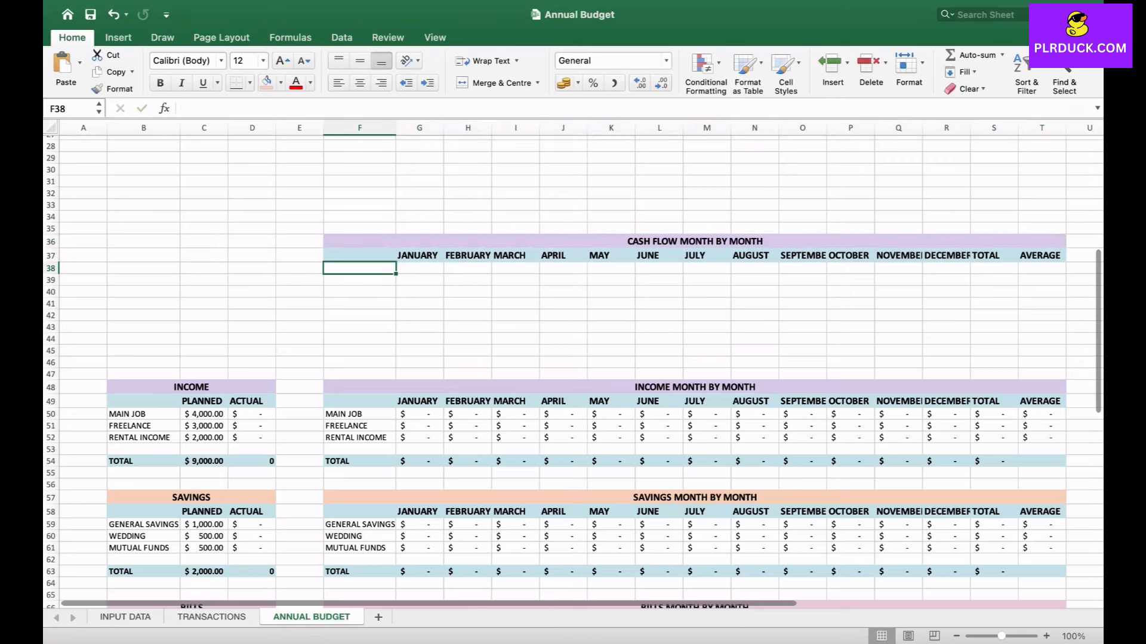
# - Enter the cash flow row labels INCOME, SAVINGS, BILLS, EXPENSES, DEBT and LEFT in F38:F43
pyautogui.write('INCOME')
pyautogui.press('Return')
pyautogui.write('SAVINGS')
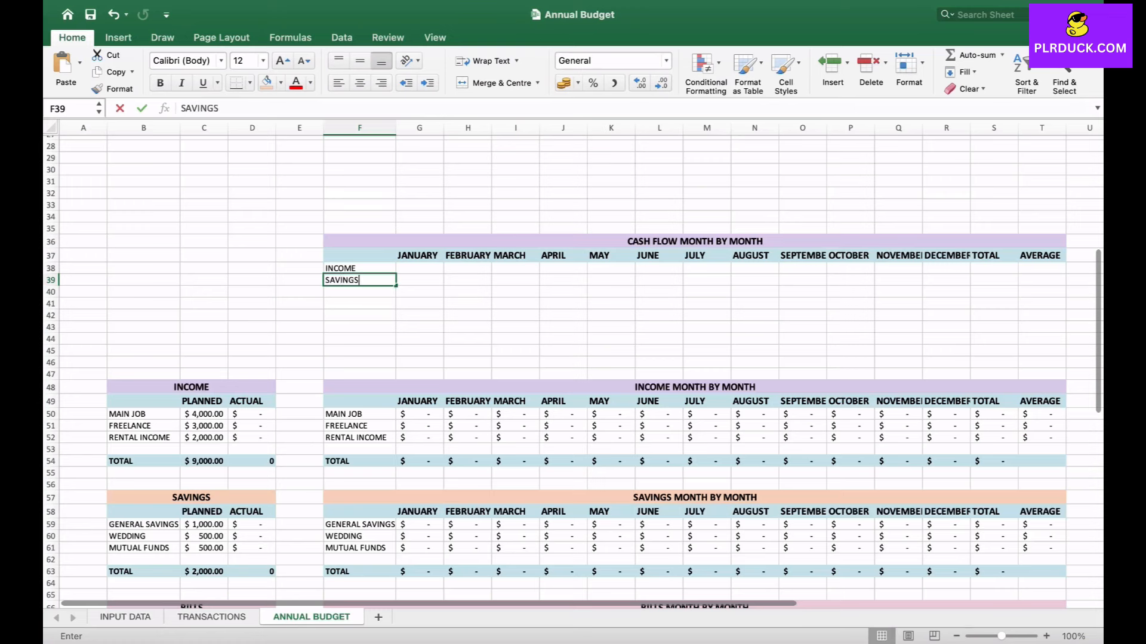
pyautogui.press('Return')
pyautogui.write('BILLS')
pyautogui.press('Return')
pyautogui.write('EXPENSES')
pyautogui.press('Return')
pyautogui.write('DEBT')
pyautogui.press('Return')
pyautogui.write('LEFT')
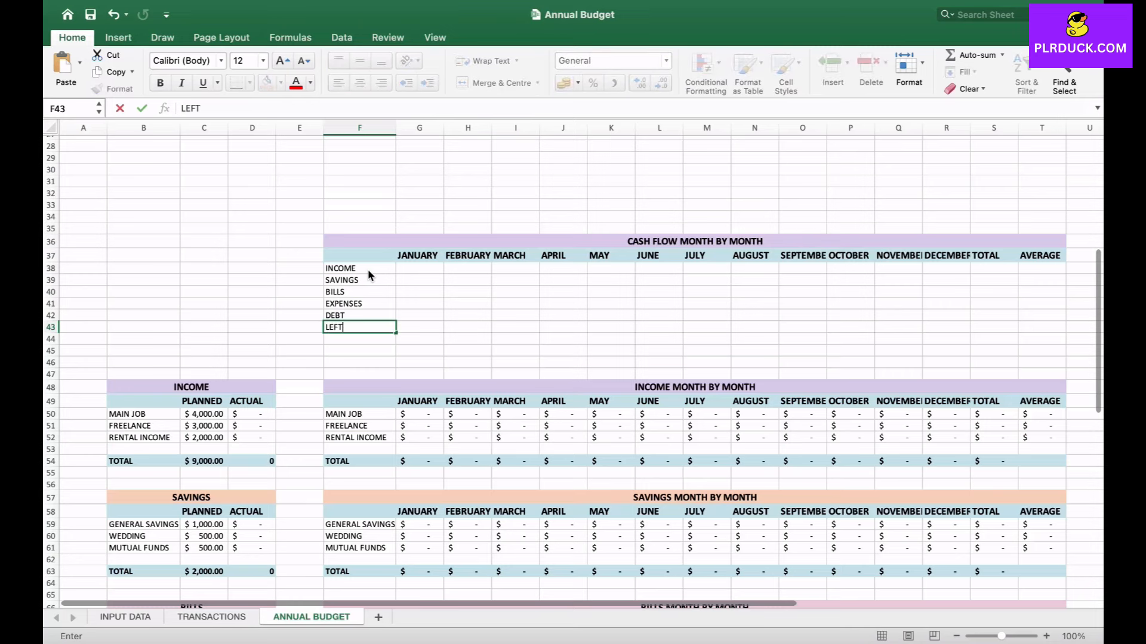
pyautogui.click(419, 269)
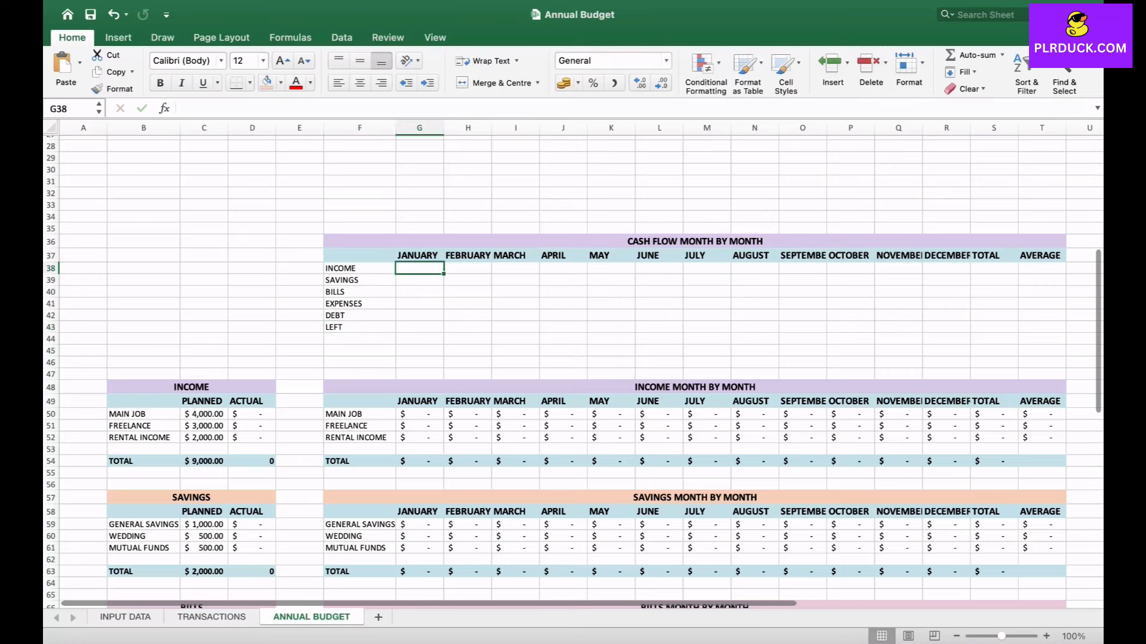
# - Link the January cash flow income in G38 to the income total with =G54 and fill it across to S38
pyautogui.hscroll(2, 573, 364)
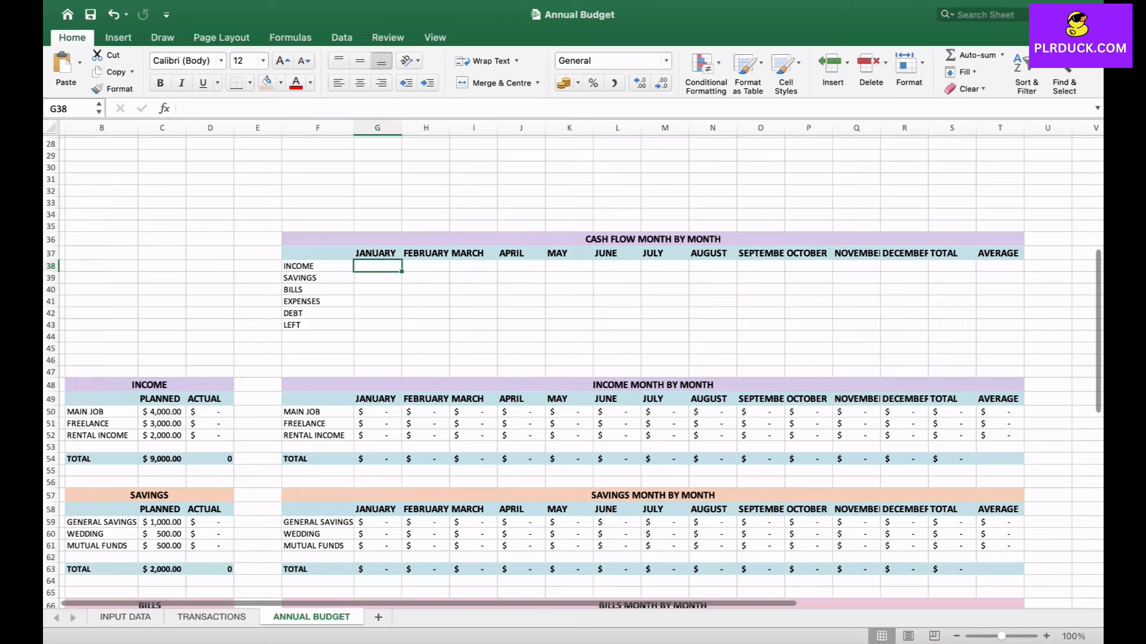
pyautogui.click(377, 458)
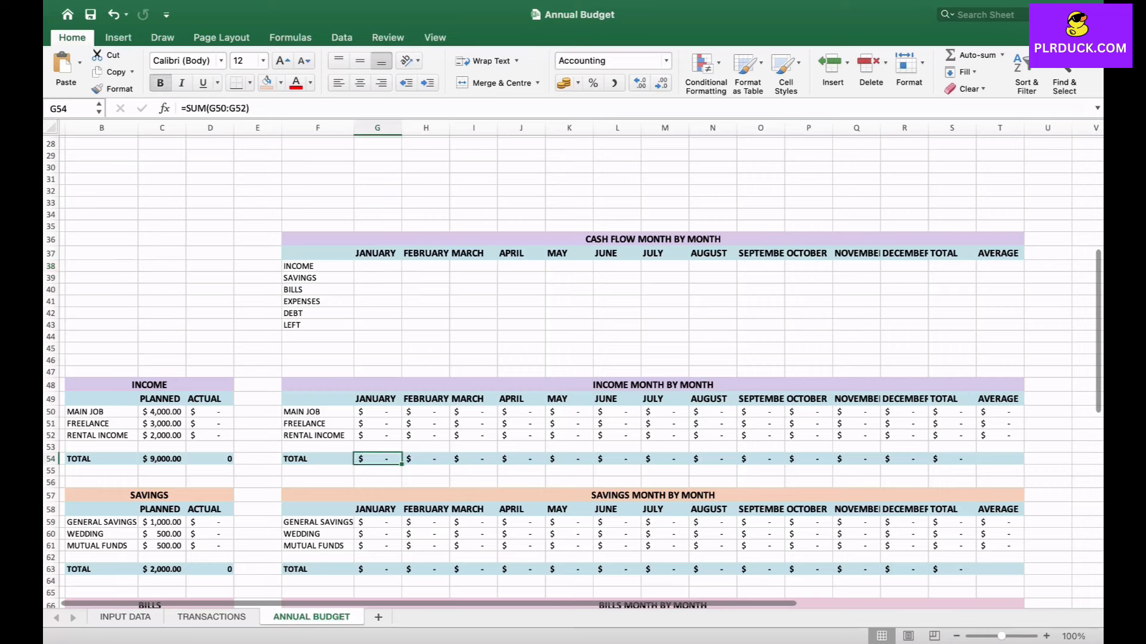
pyautogui.click(377, 266)
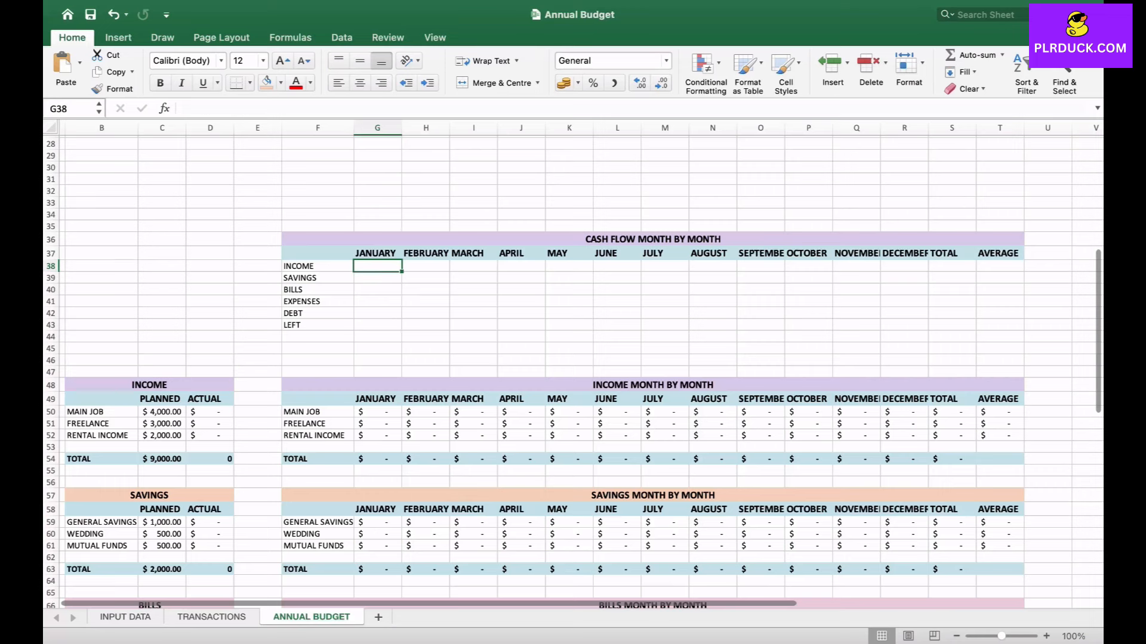
pyautogui.write('=')
pyautogui.click(377, 459)
pyautogui.press('Return')
pyautogui.press('Up')
pyautogui.moveTo(401, 271); pyautogui.dragTo(976, 269)
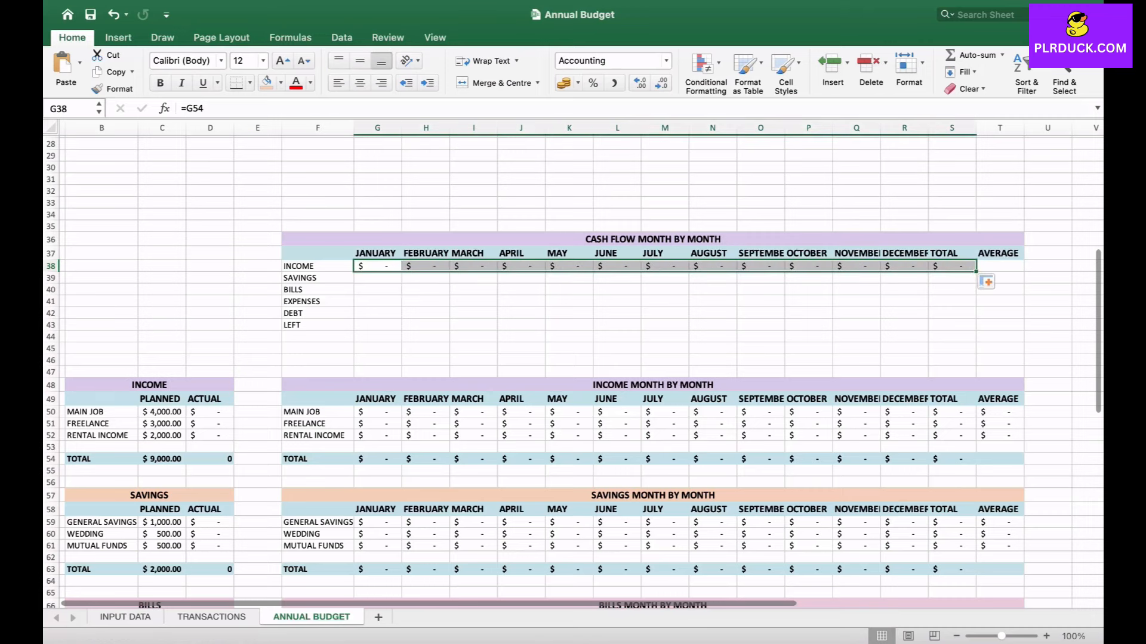
# - Link the January cash flow savings in G39 to the savings total with =G63 and fill it across to S39
pyautogui.click(371, 278)
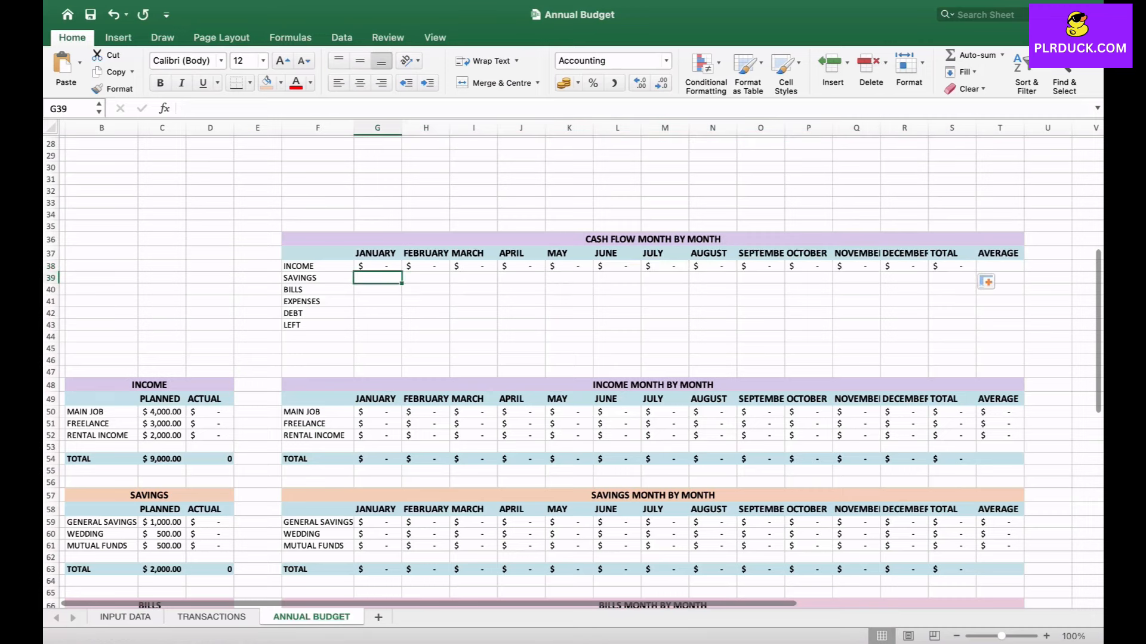
pyautogui.write('=')
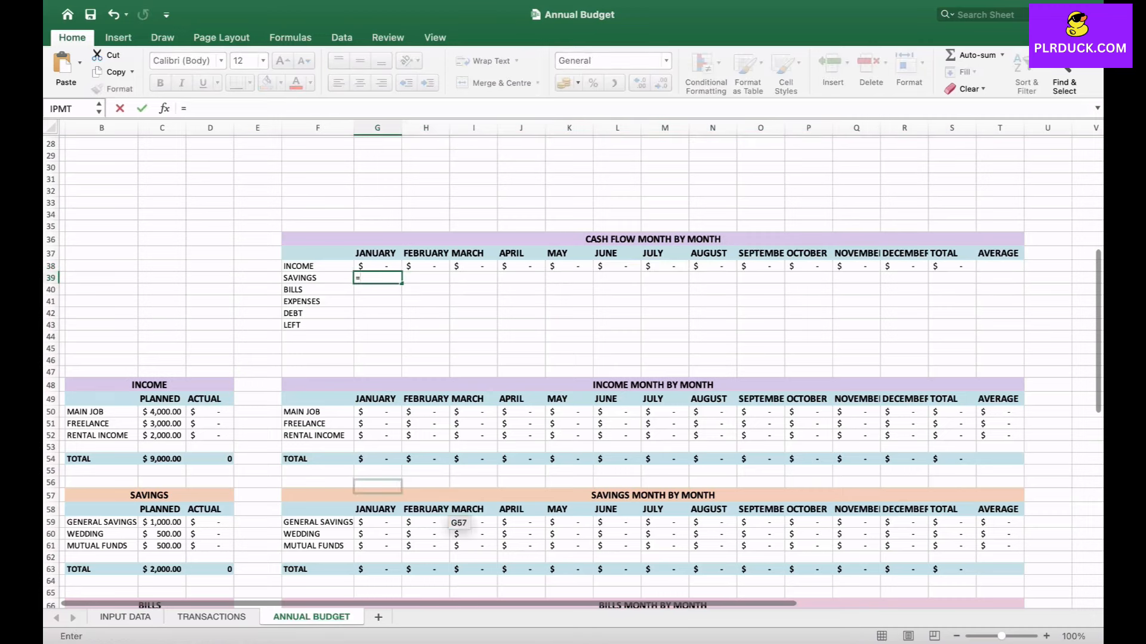
pyautogui.click(377, 569)
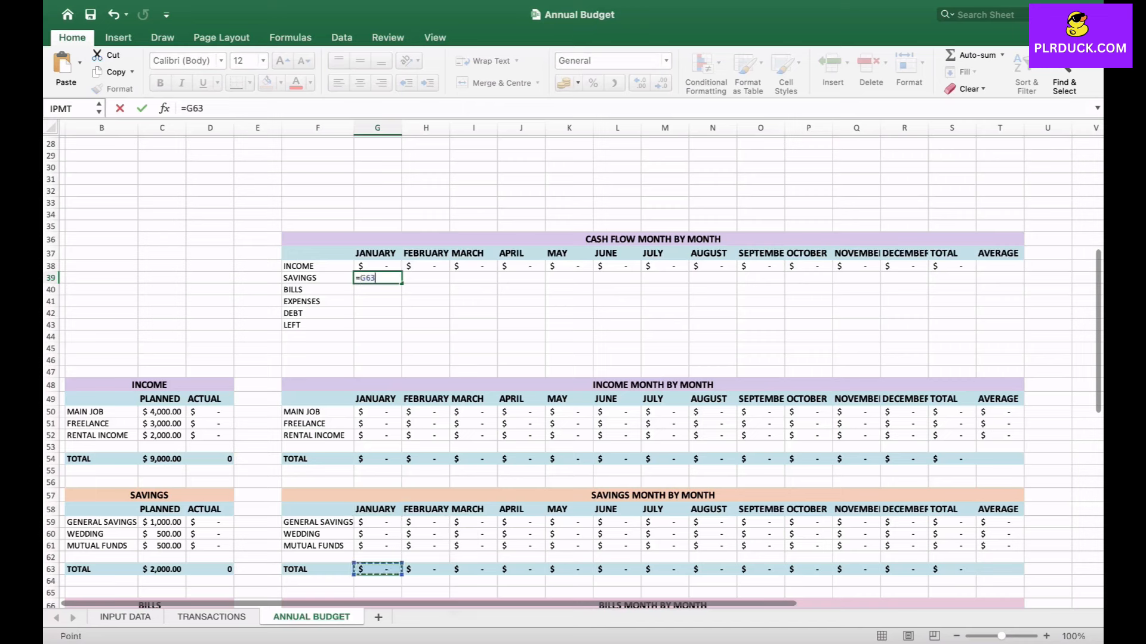
pyautogui.press('Return')
pyautogui.click(377, 278)
pyautogui.moveTo(402, 283); pyautogui.dragTo(973, 280)
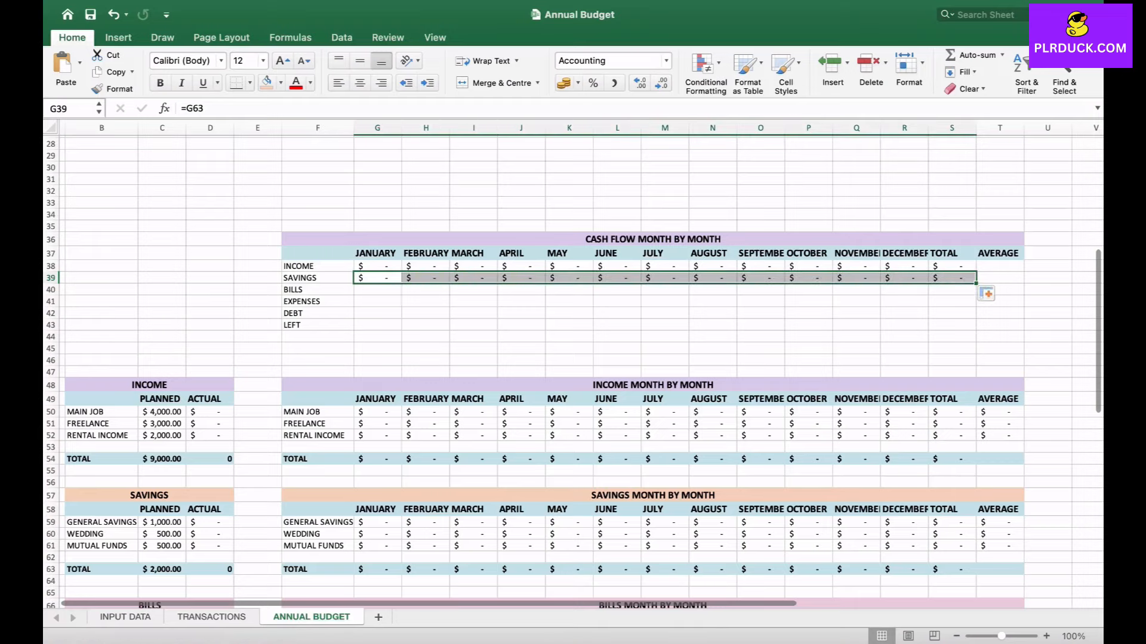
# - Link the January cash flow bills in G40 to the bills total with =G72 and fill it across to S40
pyautogui.click(377, 289)
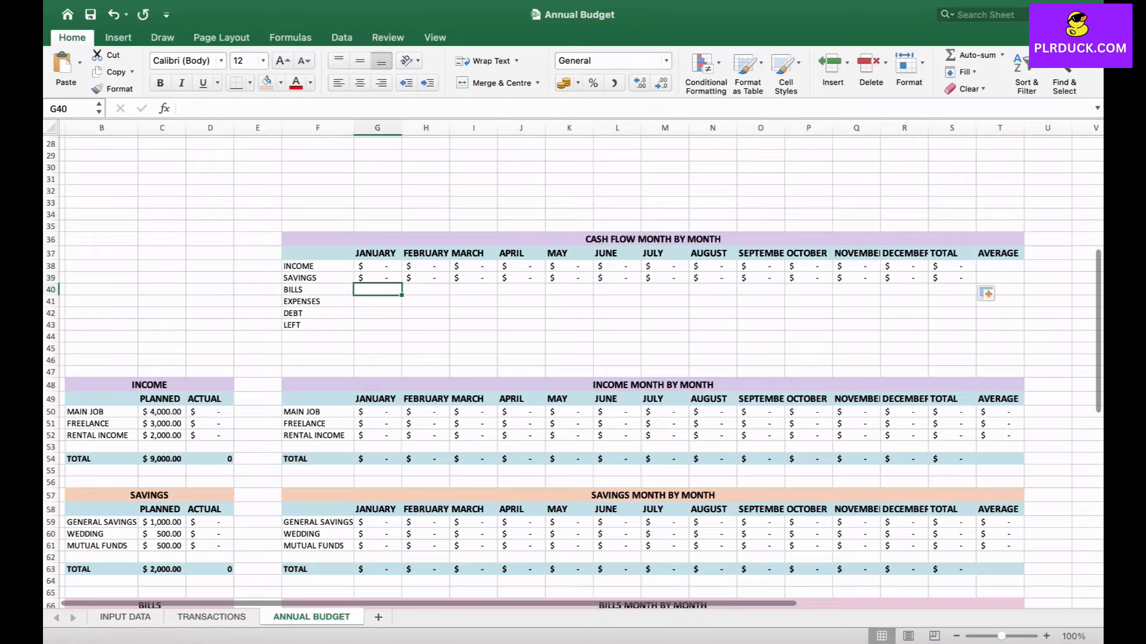
pyautogui.write('=')
pyautogui.scroll(-5, 501, 420)
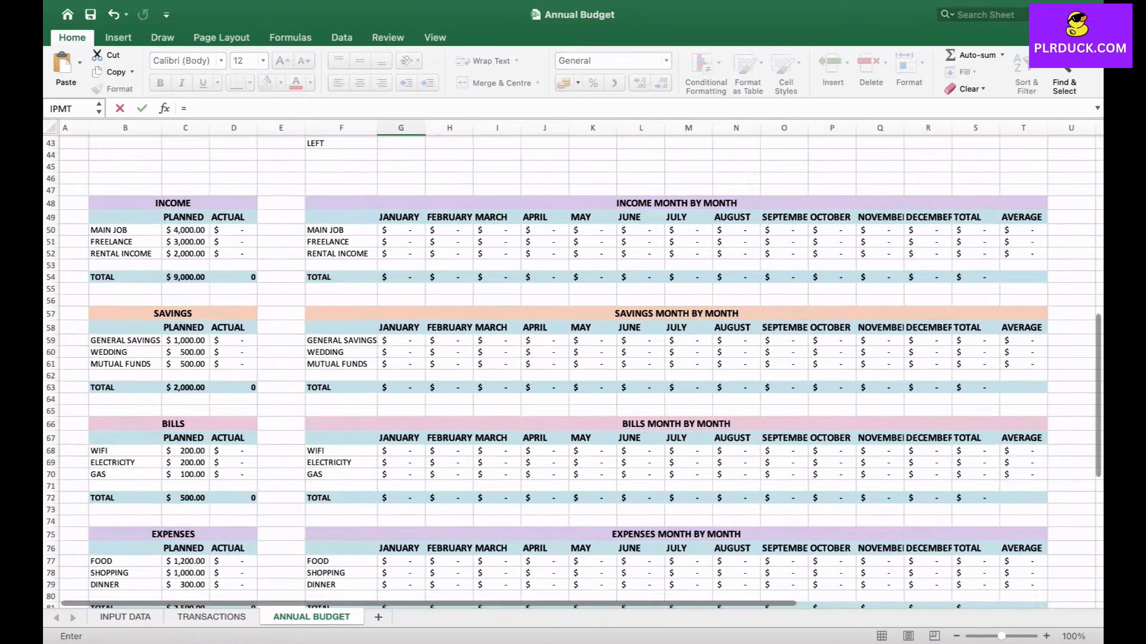
pyautogui.click(401, 498)
pyautogui.press('Return')
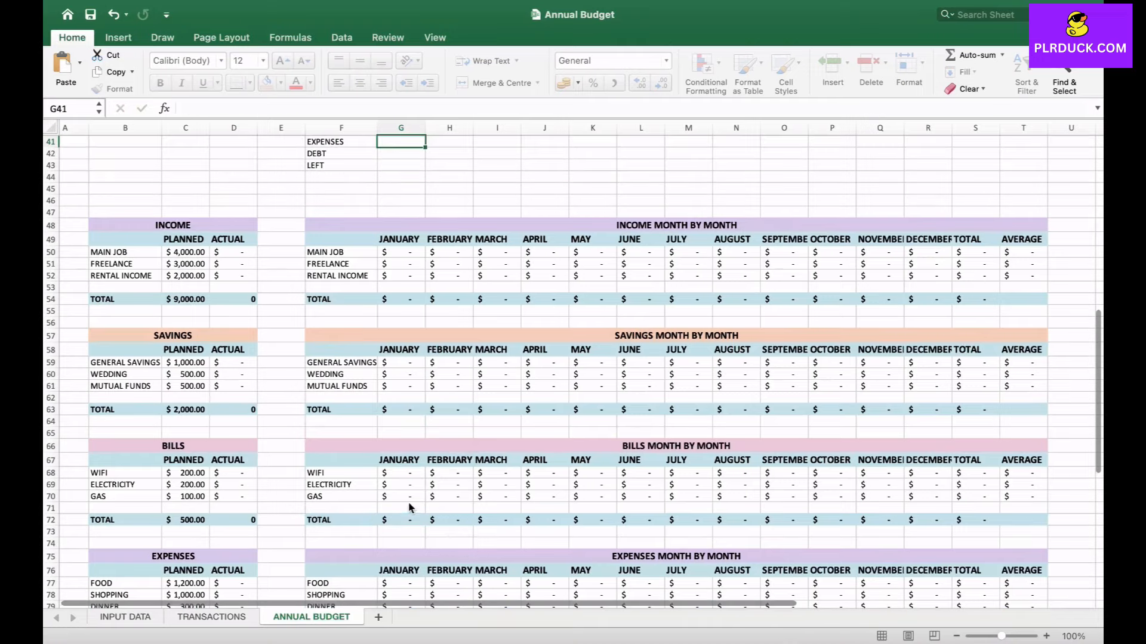
pyautogui.scroll(5, 410, 504)
pyautogui.click(392, 250)
pyautogui.moveTo(416, 255); pyautogui.dragTo(973, 253)
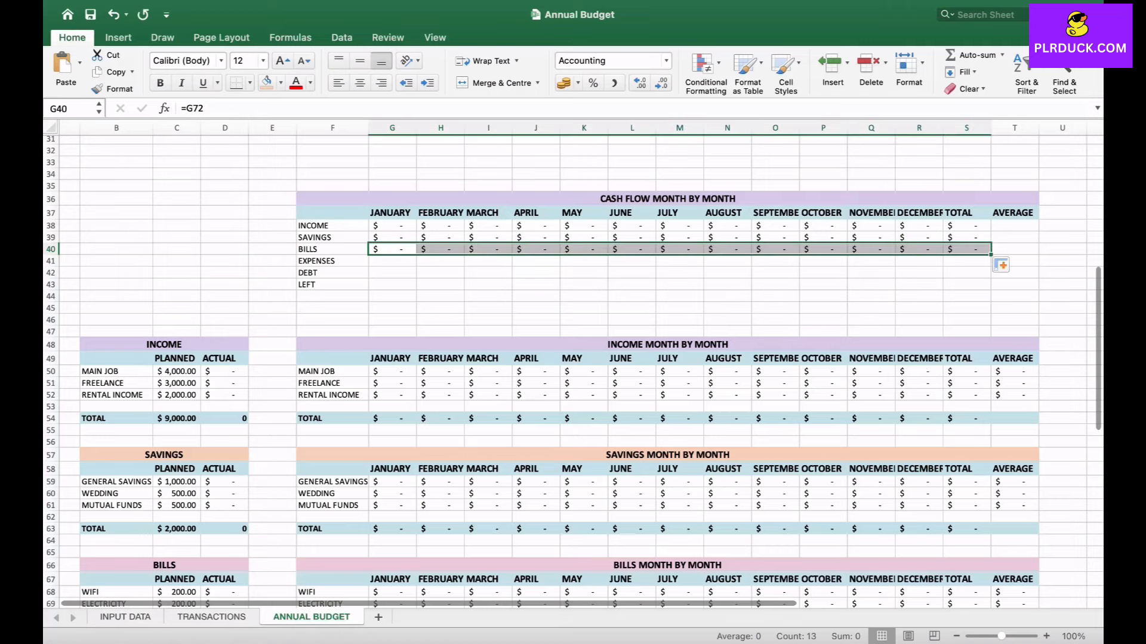
# - Link the January cash flow expenses in G41 to the expenses total G81 and fill the formula across to S41
pyautogui.press('Down')
pyautogui.write('=')
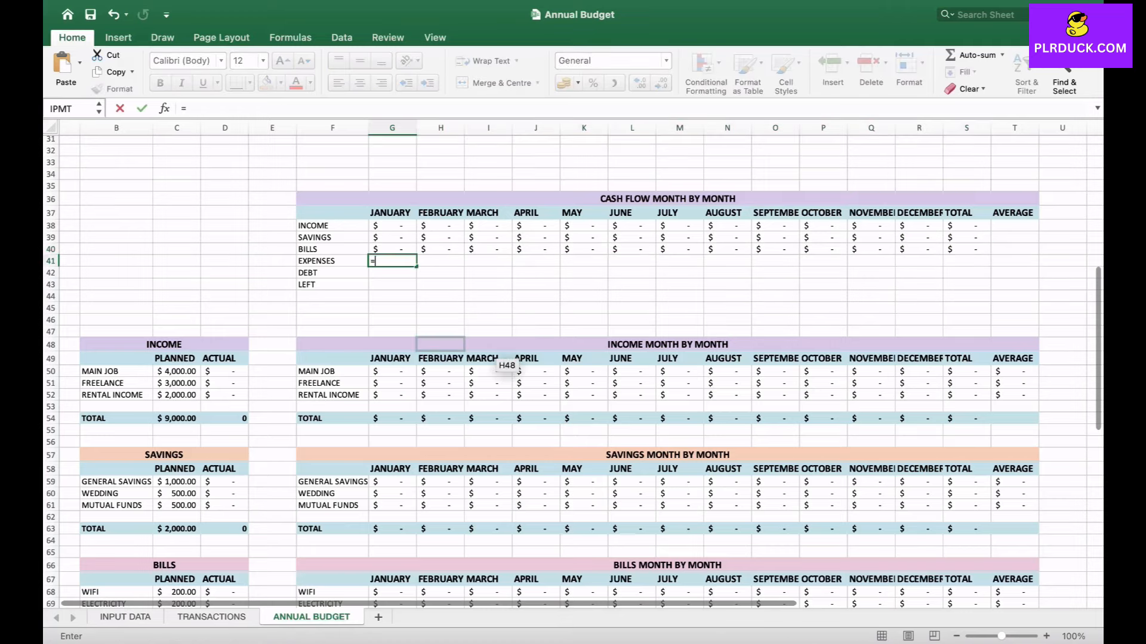
pyautogui.scroll(-10, 495, 358)
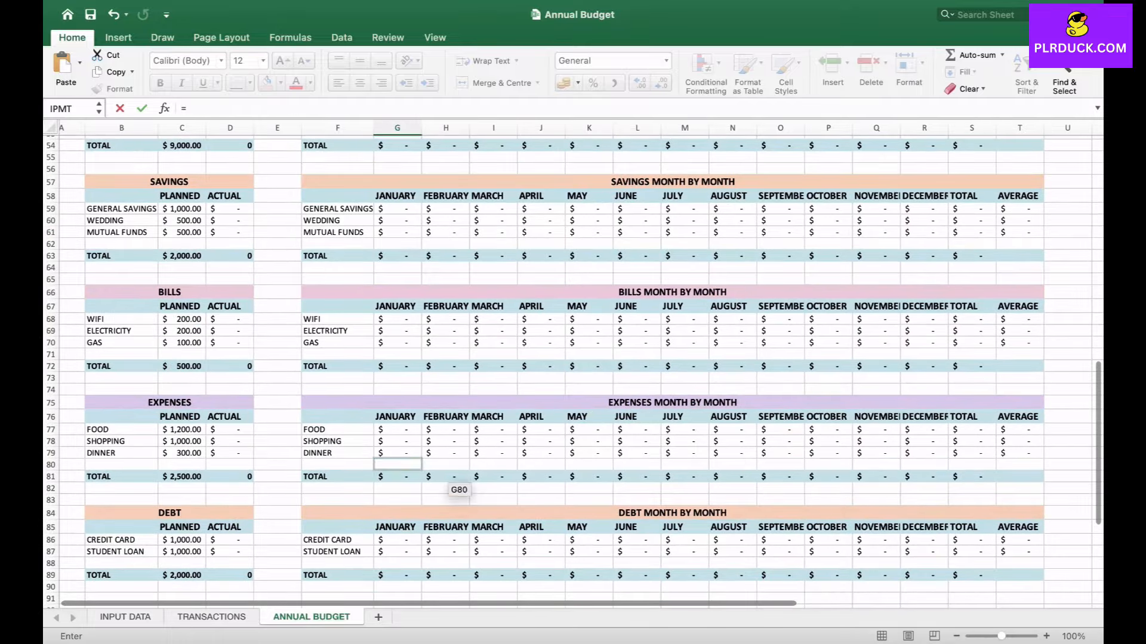
pyautogui.click(396, 477)
pyautogui.press('Return')
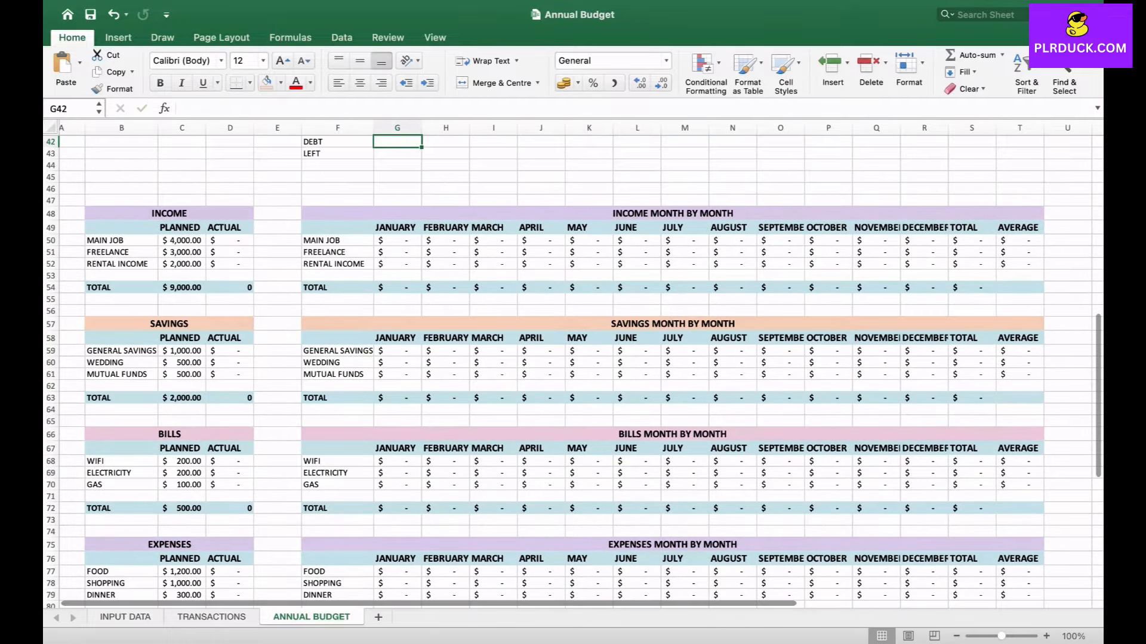
pyautogui.scroll(8, 397, 359)
pyautogui.click(372, 340)
pyautogui.moveTo(396, 346); pyautogui.dragTo(970, 343)
# - Link the January cash flow debt in G42 to the debt total with =G89 and fill it across to S42
pyautogui.click(371, 352)
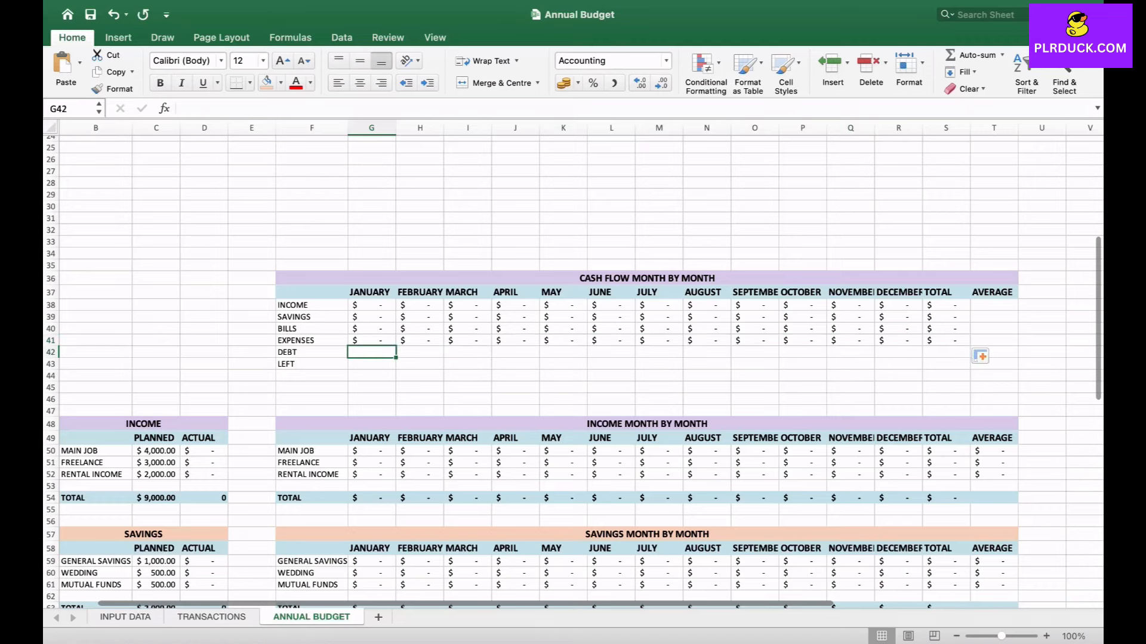
pyautogui.write('=')
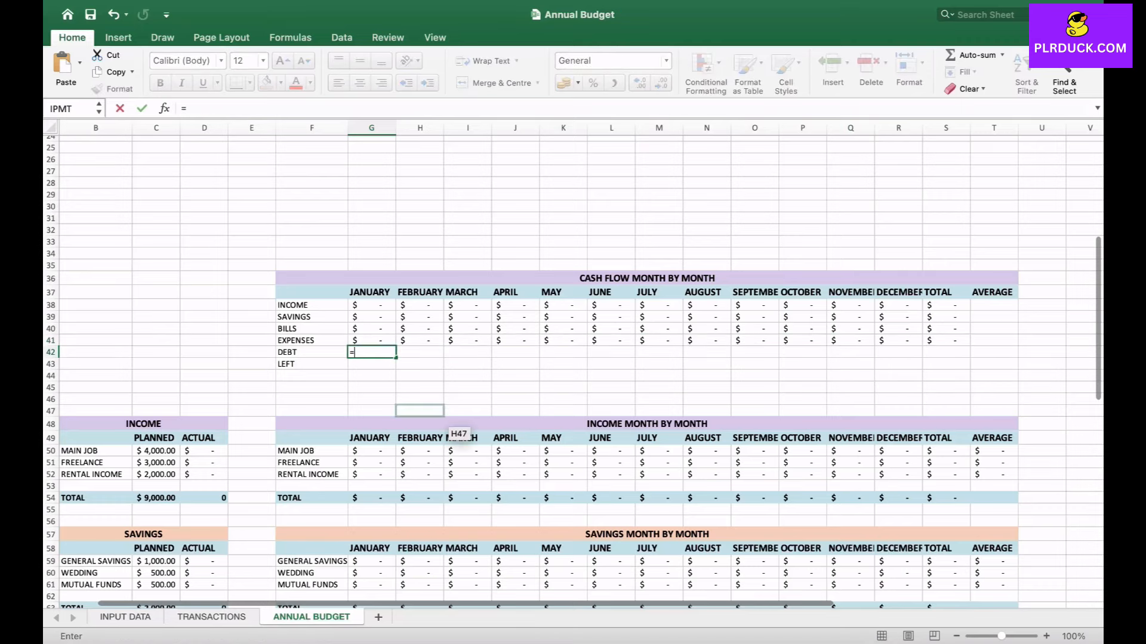
pyautogui.scroll(-10, 429, 417)
pyautogui.click(388, 439)
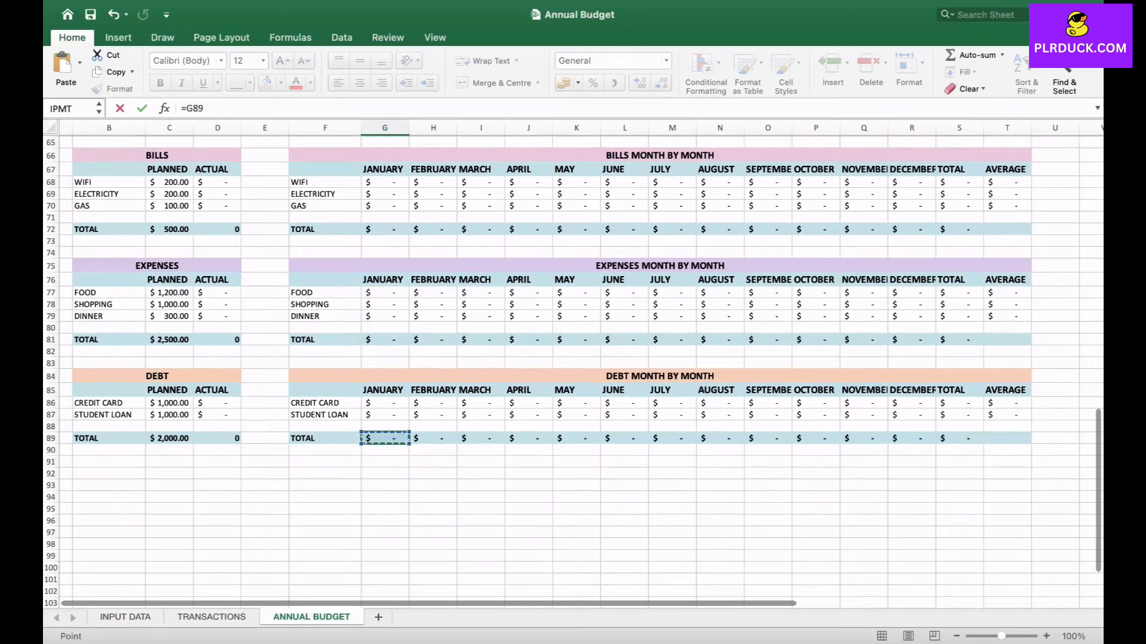
pyautogui.scroll(12, 573, 367)
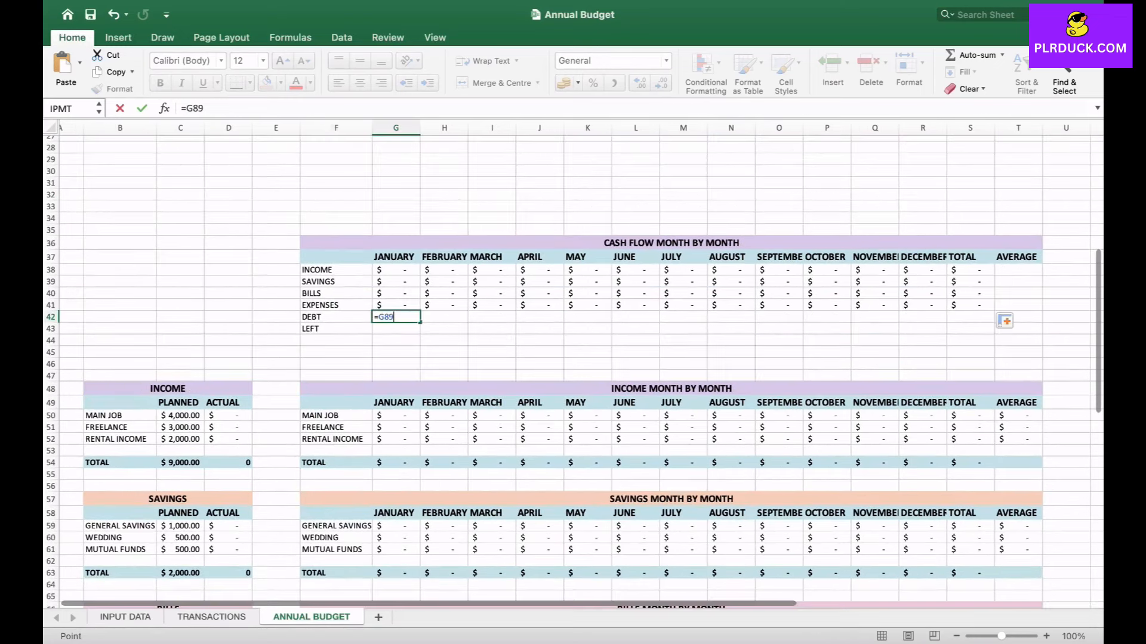
pyautogui.press('Return')
pyautogui.click(410, 317)
pyautogui.moveTo(420, 322); pyautogui.dragTo(995, 322)
# - Format the cash flow LEFT row F43:T43 as bold 14 pt text with a light orange fill
pyautogui.moveTo(334, 329); pyautogui.dragTo(1026, 329)
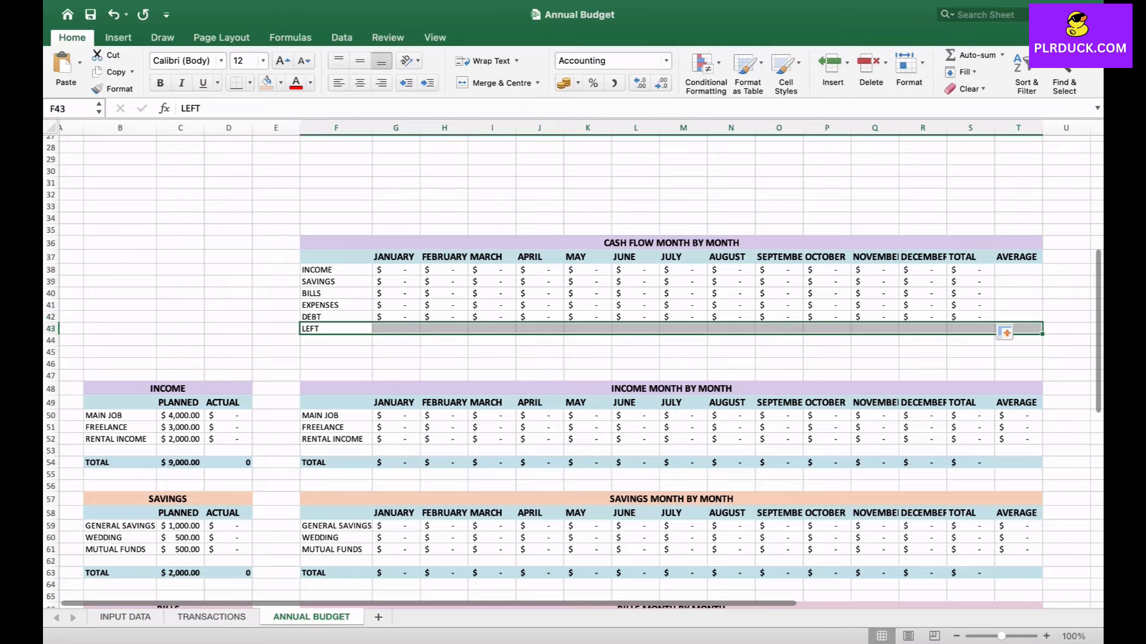
pyautogui.click(282, 60)
pyautogui.click(160, 83)
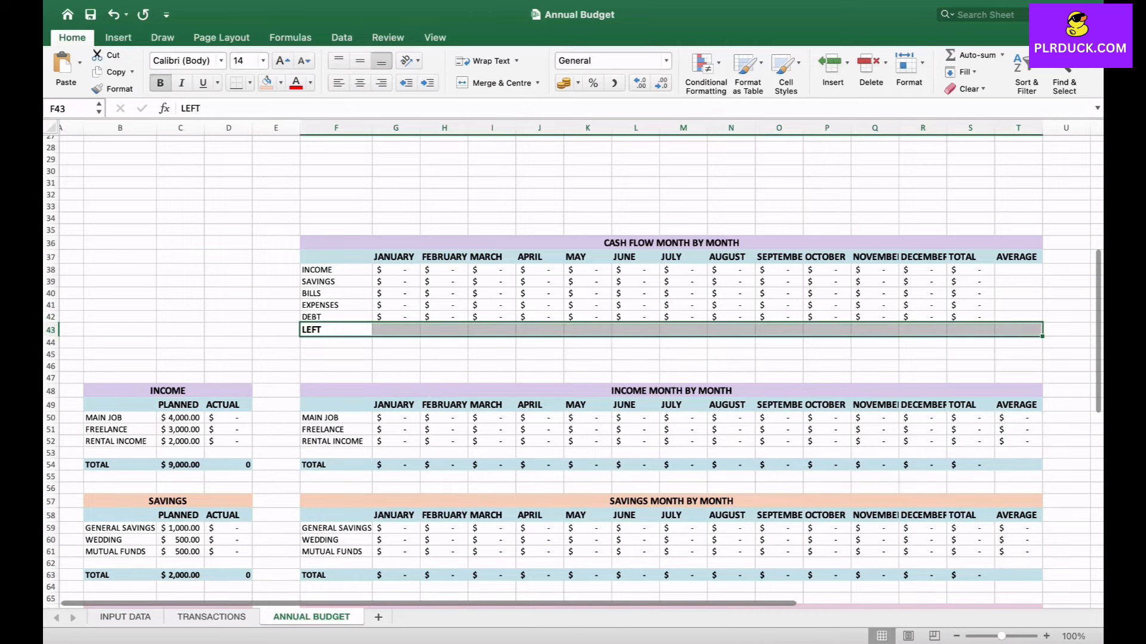
pyautogui.click(267, 82)
pyautogui.click(395, 355)
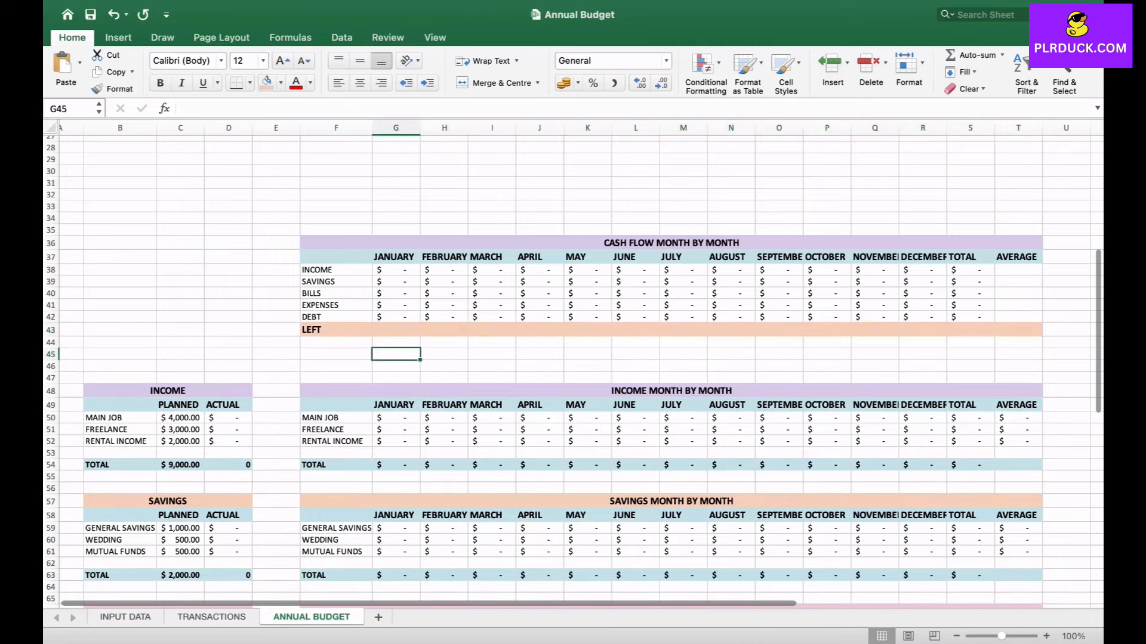
# - Calculate the January amount left in G43 with =G38-G39-G40-G41-G42
pyautogui.click(396, 330)
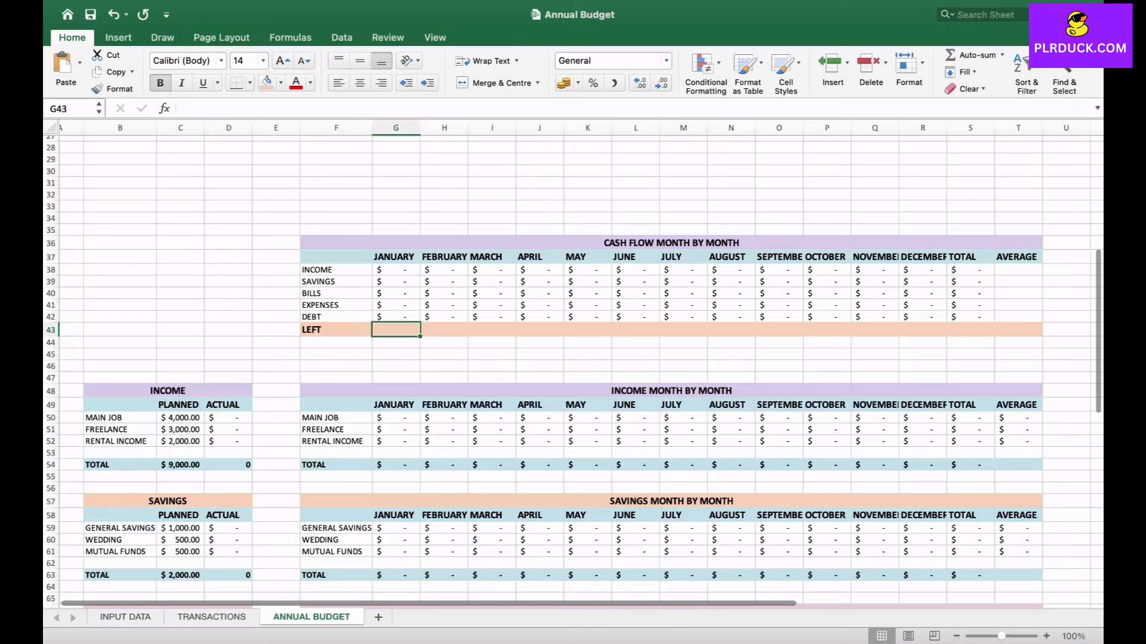
pyautogui.write('=')
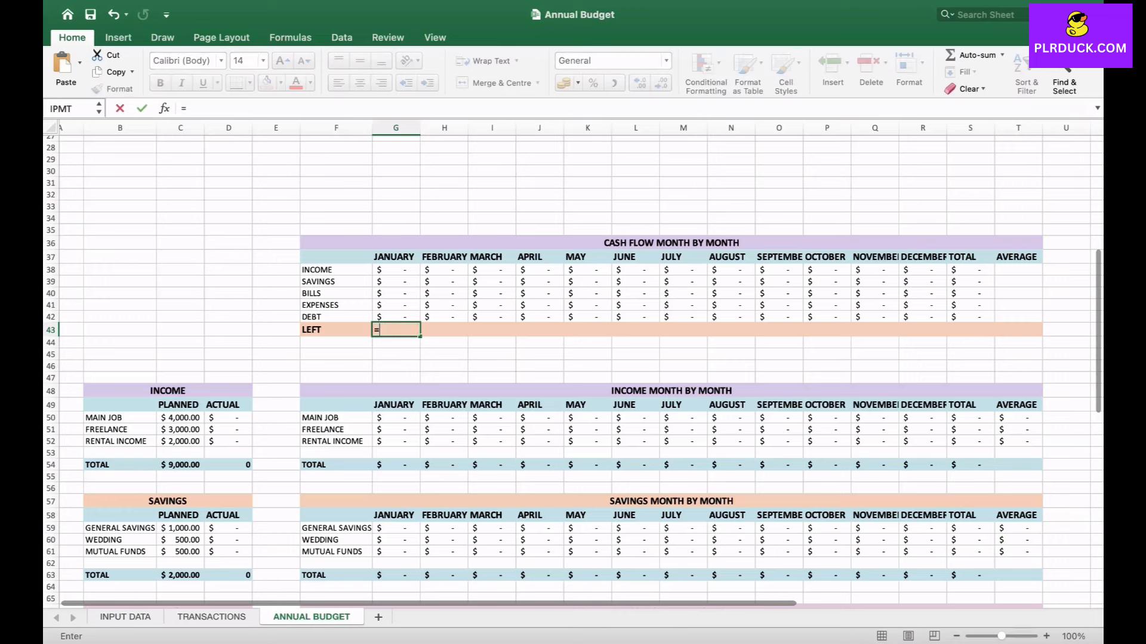
pyautogui.click(391, 270)
pyautogui.write('-')
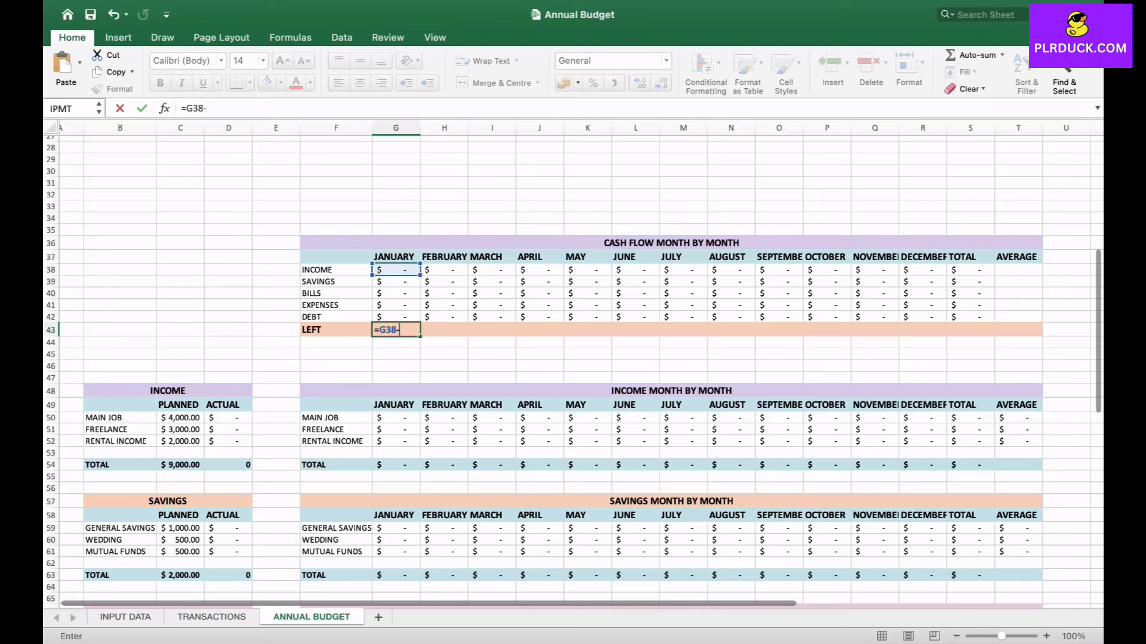
pyautogui.click(391, 282)
pyautogui.write('-')
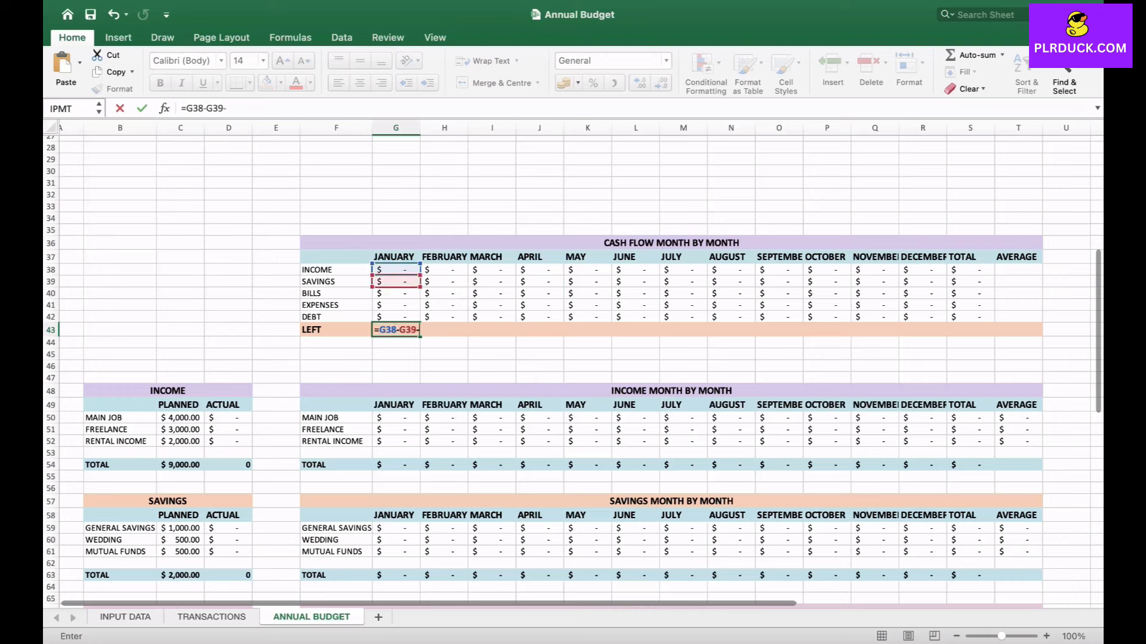
pyautogui.click(391, 294)
pyautogui.write('-')
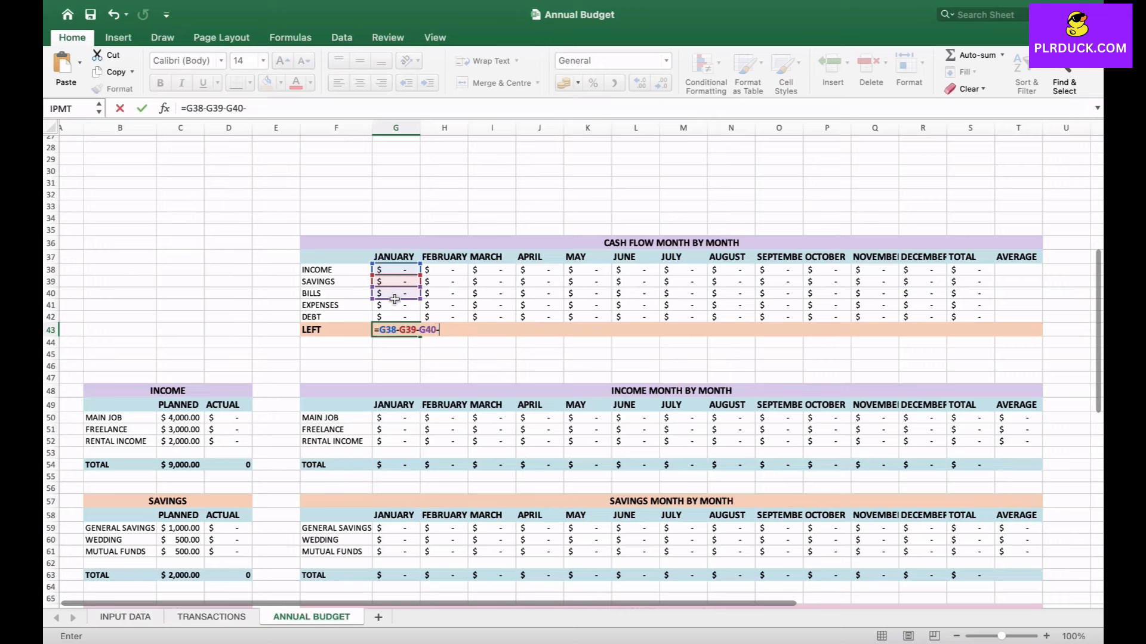
pyautogui.click(391, 305)
pyautogui.write('-')
pyautogui.click(390, 317)
pyautogui.press('Return')
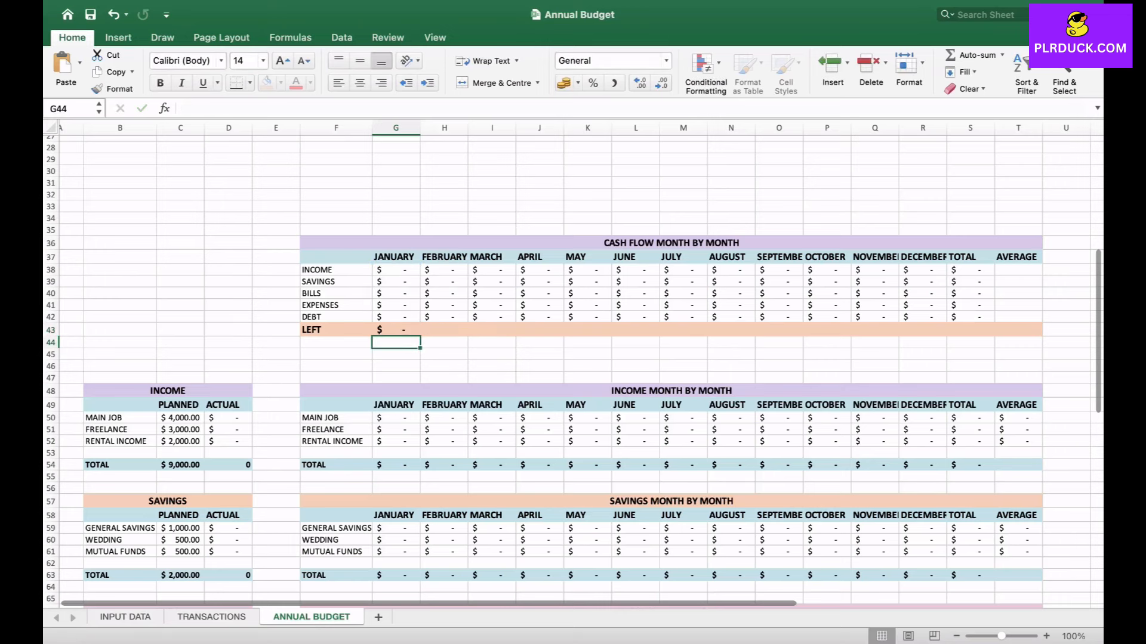
# - Fill the January LEFT formula in G43 across the remaining months and the total column to S43
pyautogui.click(392, 330)
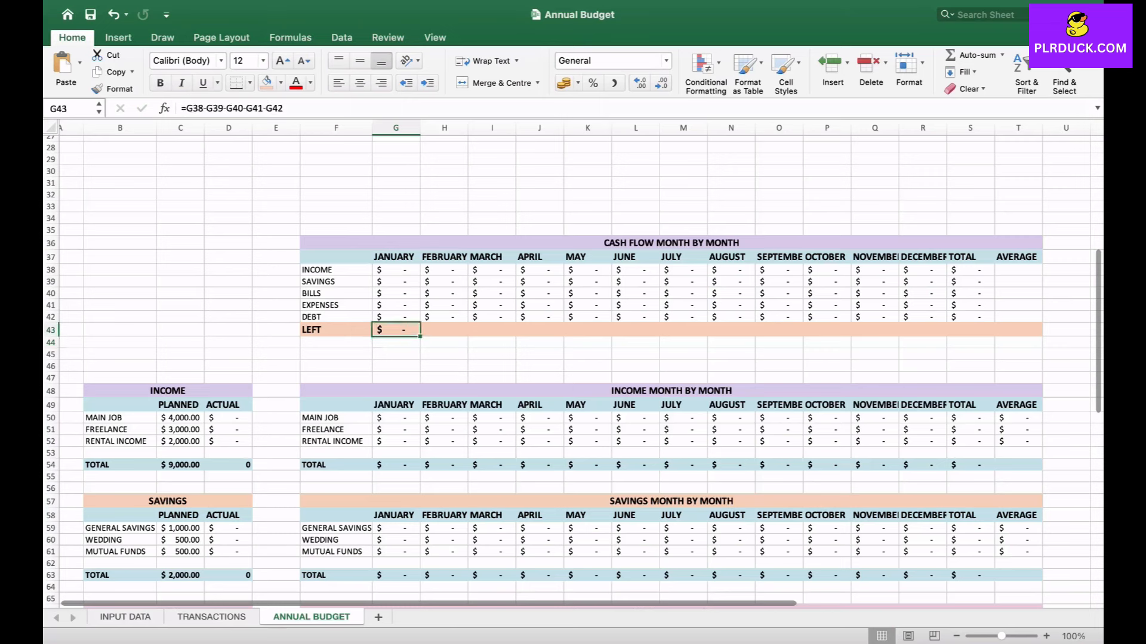
pyautogui.moveTo(420, 337); pyautogui.dragTo(993, 334)
pyautogui.click(635, 365)
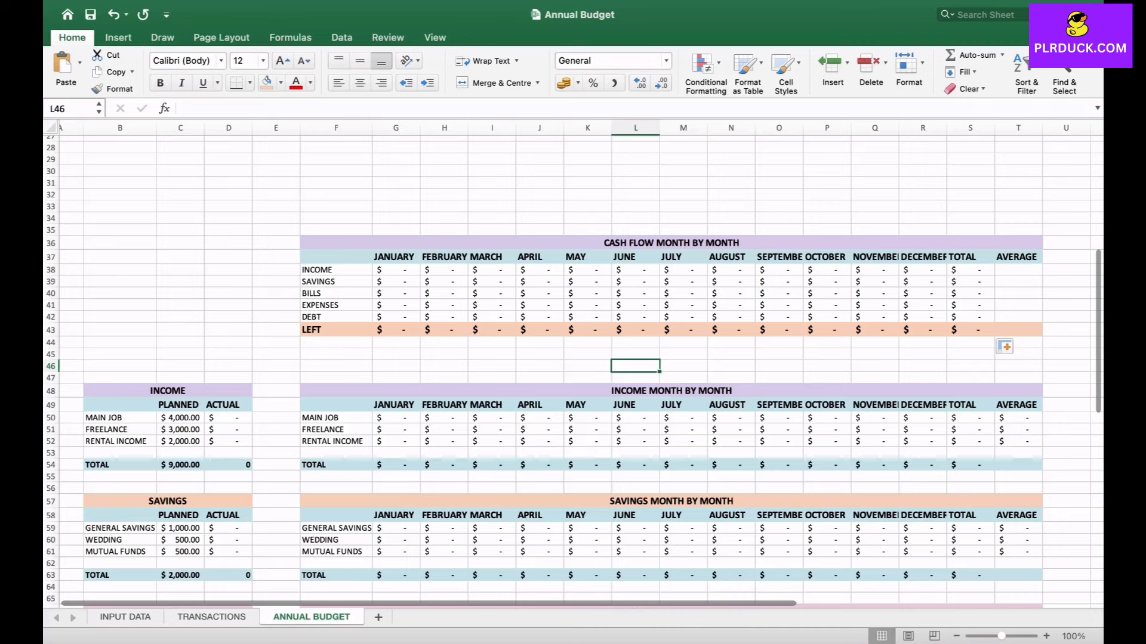
# - Merge and centre B8:D10 below the sheet title and enter YEAR in it
pyautogui.scroll(10, 573, 370)
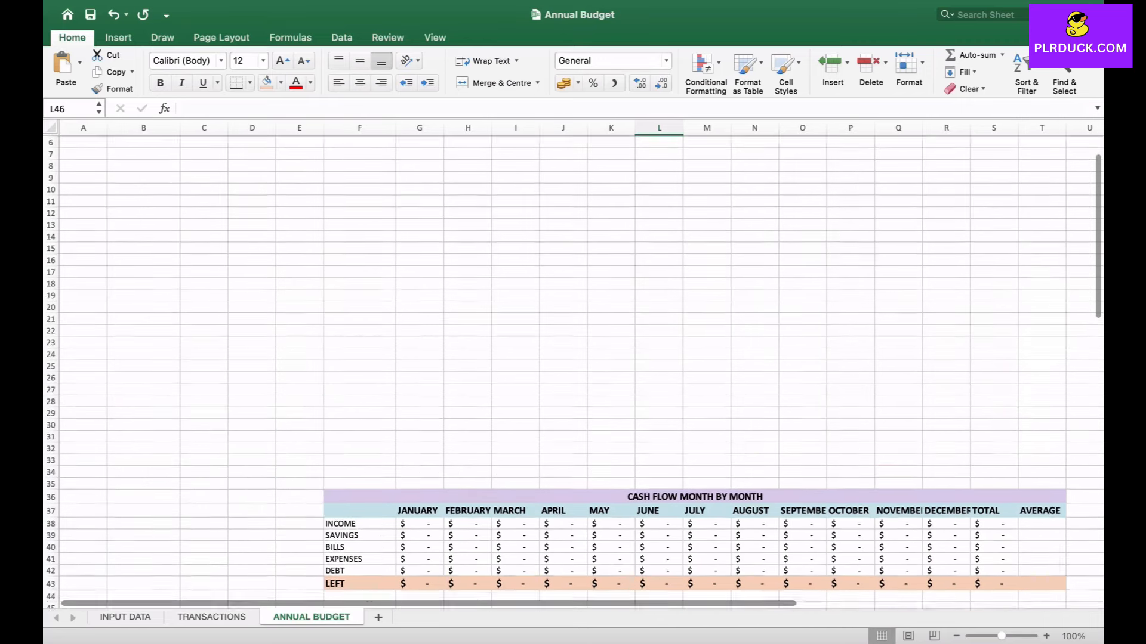
pyautogui.scroll(3, 572, 370)
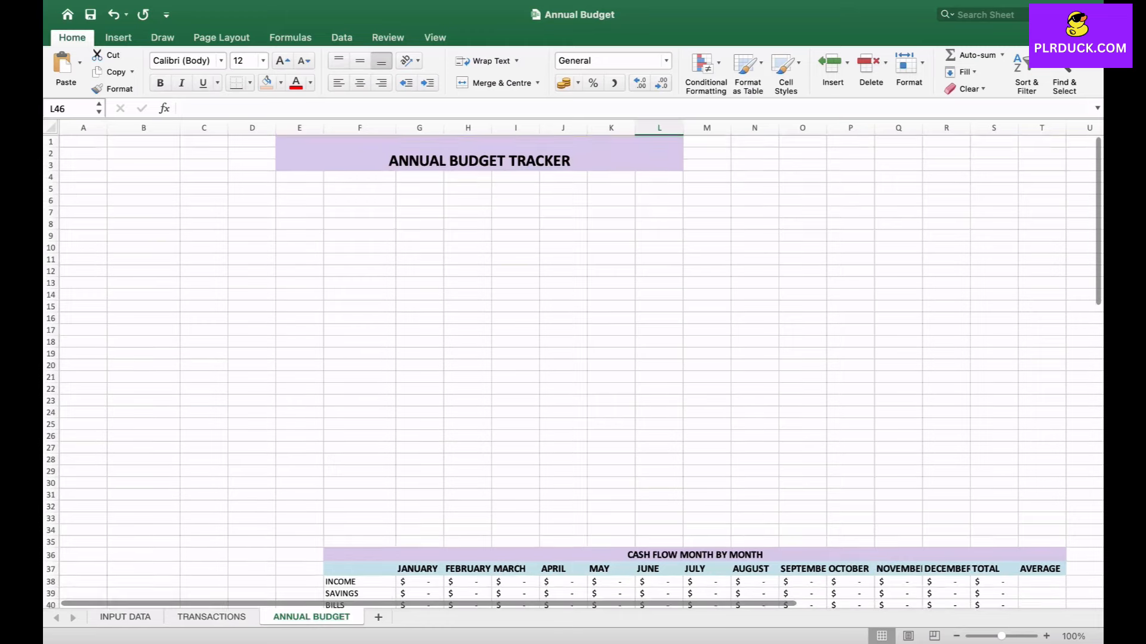
pyautogui.moveTo(143, 225); pyautogui.dragTo(252, 247)
pyautogui.click(497, 83)
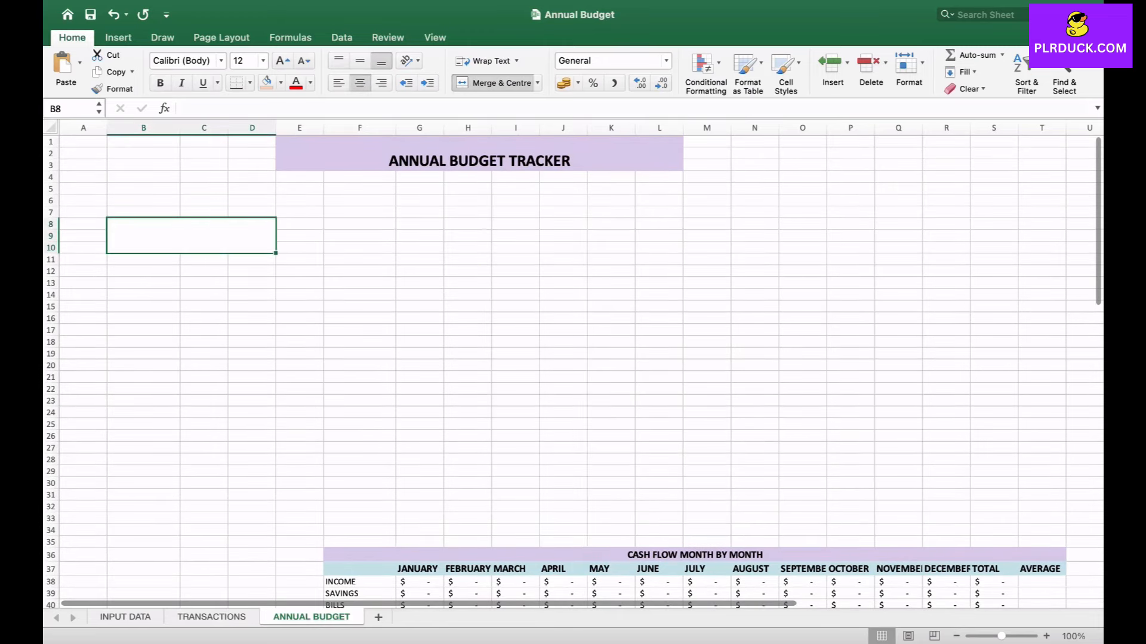
pyautogui.write('YEAR')
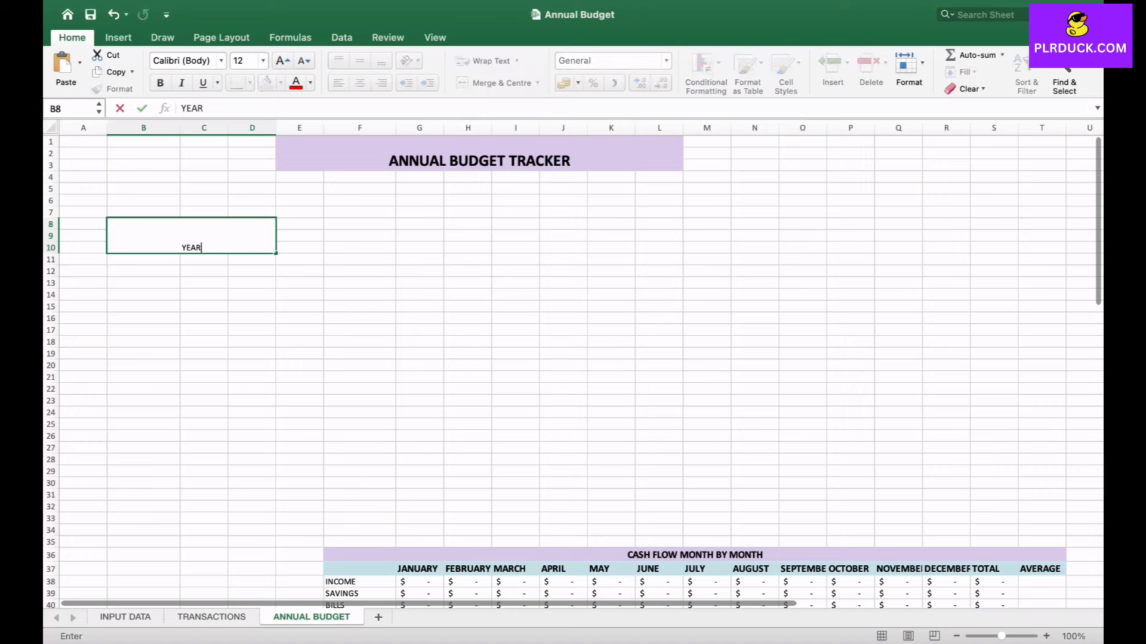
pyautogui.press('Return')
# - Merge and centre B11:D13 under the YEAR heading and enter 2025 in it
pyautogui.hotkey('shift', 'Right')
pyautogui.hotkey('shift', 'Right')
pyautogui.hotkey('shift', 'Down')
pyautogui.hotkey('shift', 'Down')
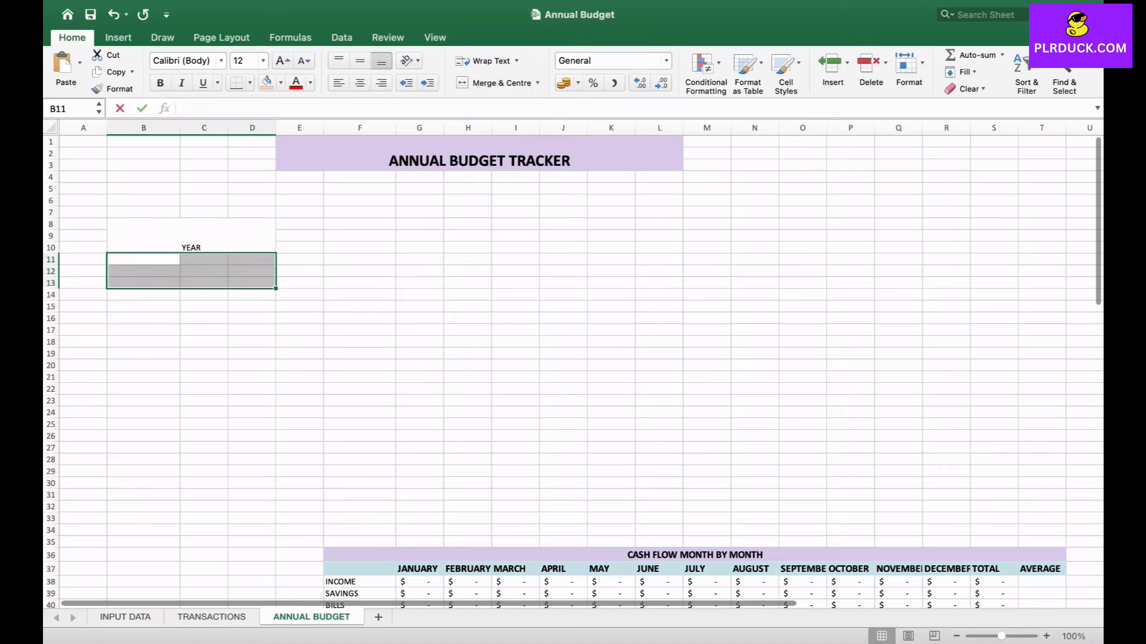
pyautogui.click(496, 83)
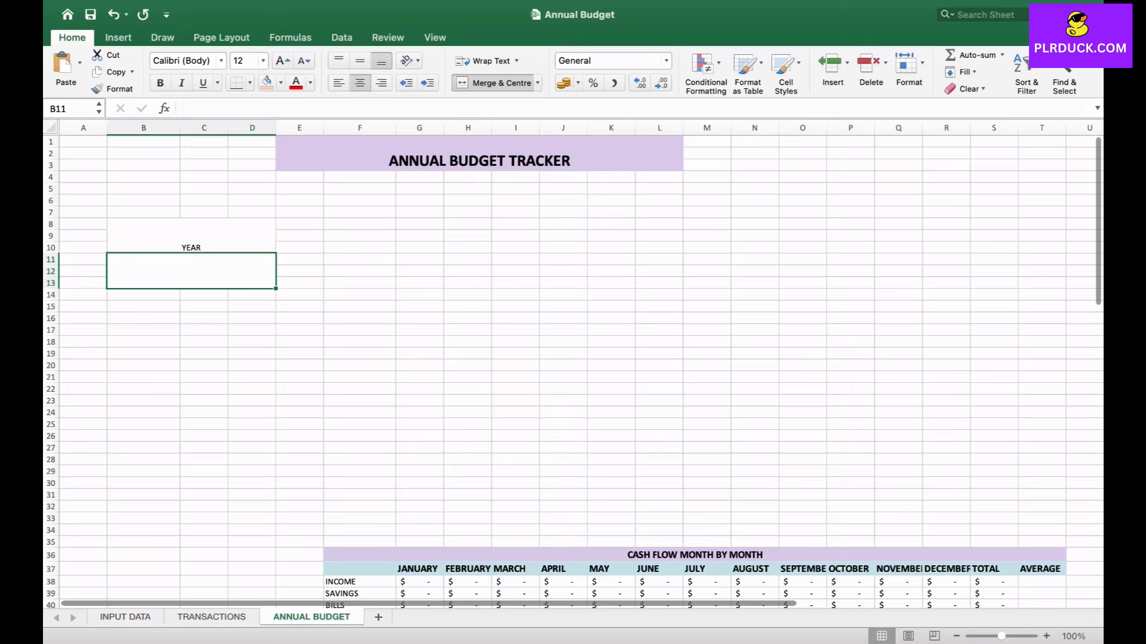
pyautogui.write('2025')
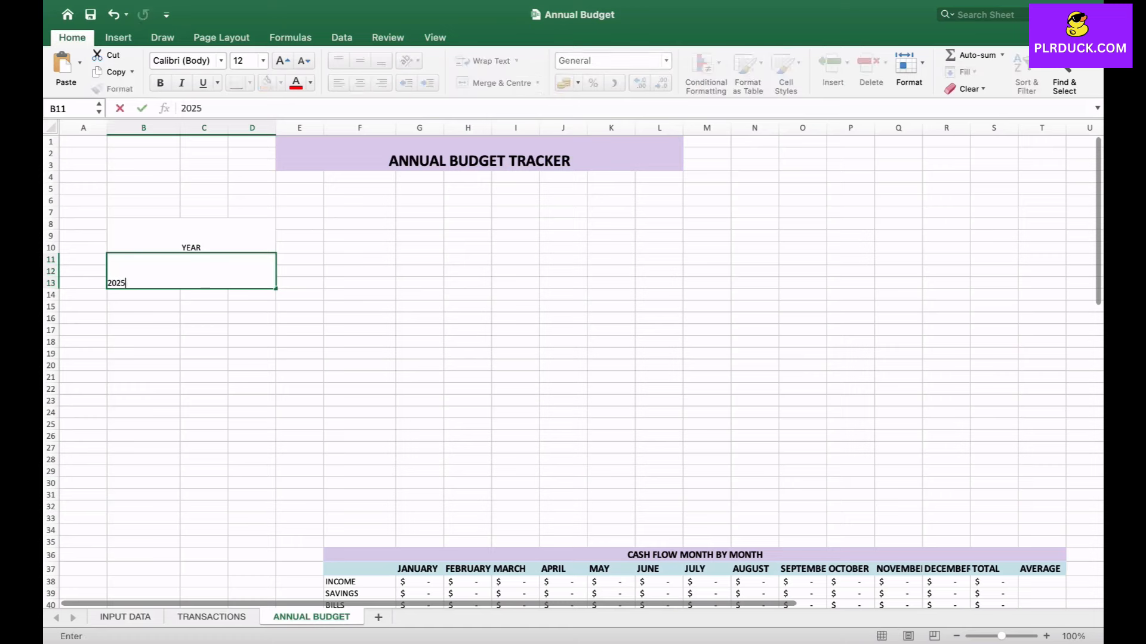
# - Enlarge the YEAR and 2025 cells to 36 pt and make them bold
pyautogui.press('Up')
pyautogui.hotkey('shift', 'Down')
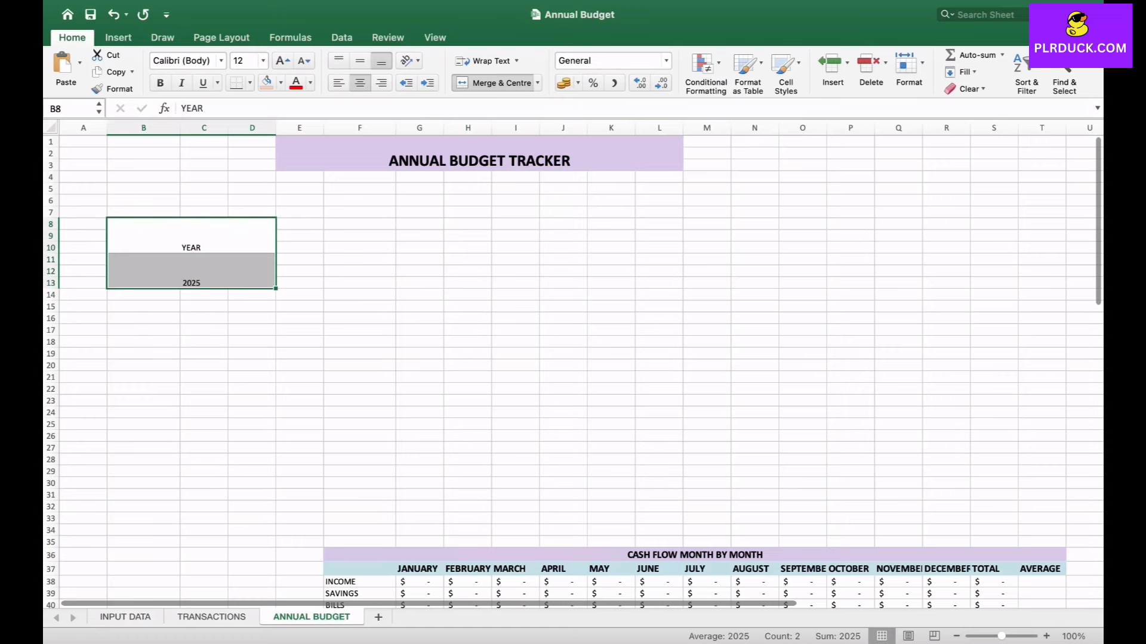
pyautogui.click(283, 60)
pyautogui.click(283, 61)
pyautogui.click(283, 60)
pyautogui.click(283, 60)
pyautogui.click(283, 60)
pyautogui.click(283, 61)
pyautogui.click(283, 60)
pyautogui.click(159, 83)
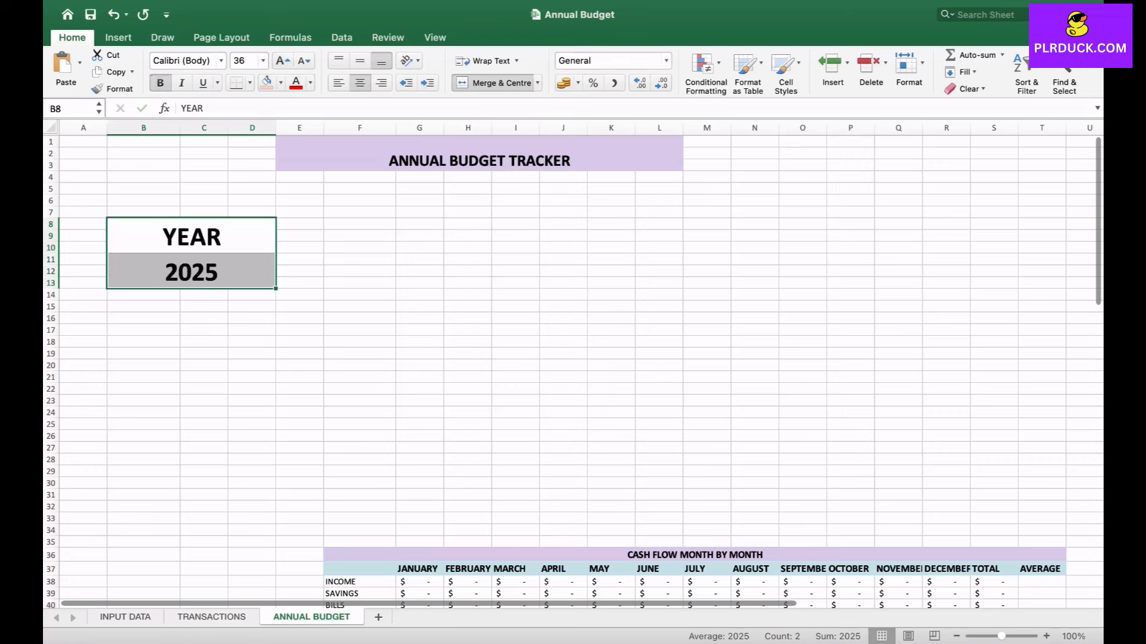
# - Fill the YEAR heading with the recent pink colour and apply all borders to the YEAR and 2025 cells
pyautogui.click(191, 237)
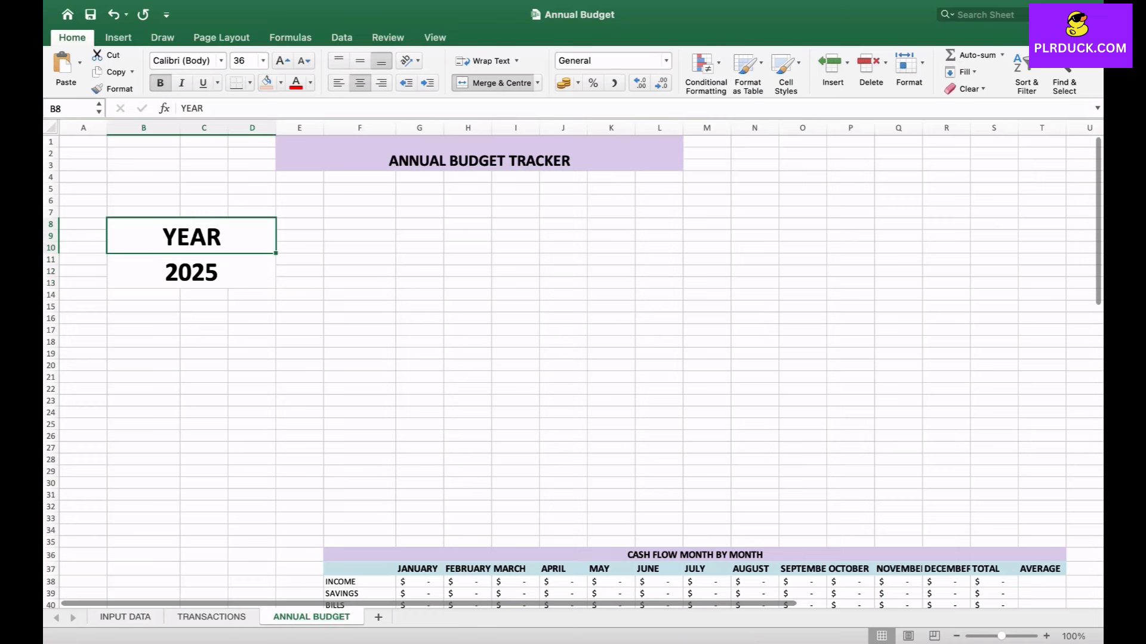
pyautogui.click(281, 83)
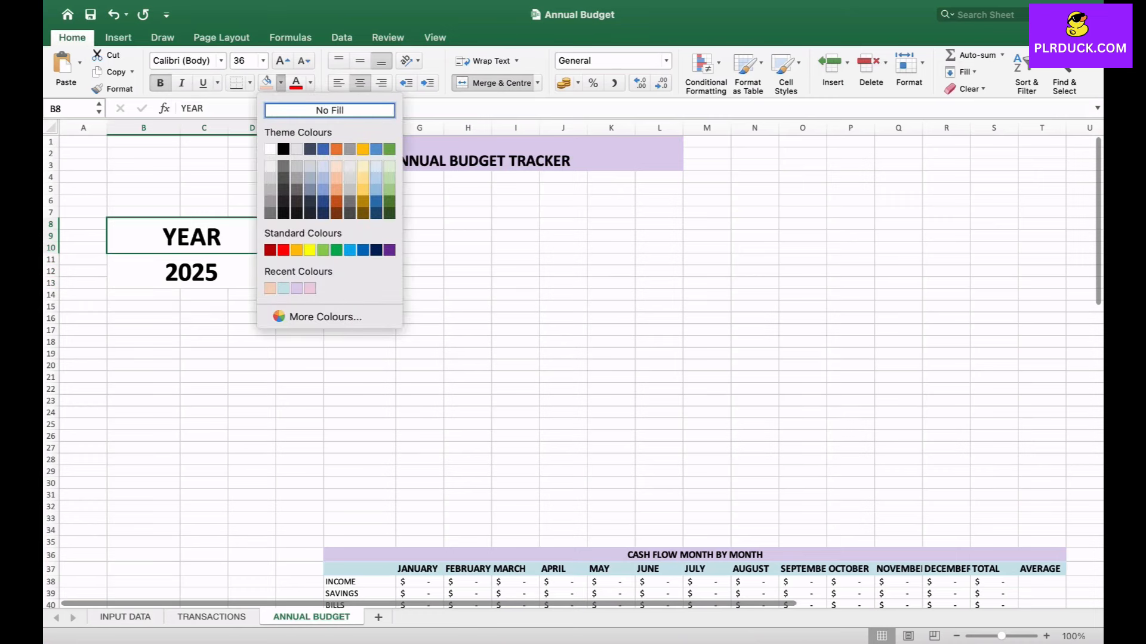
pyautogui.click(310, 288)
pyautogui.moveTo(191, 237); pyautogui.dragTo(191, 272)
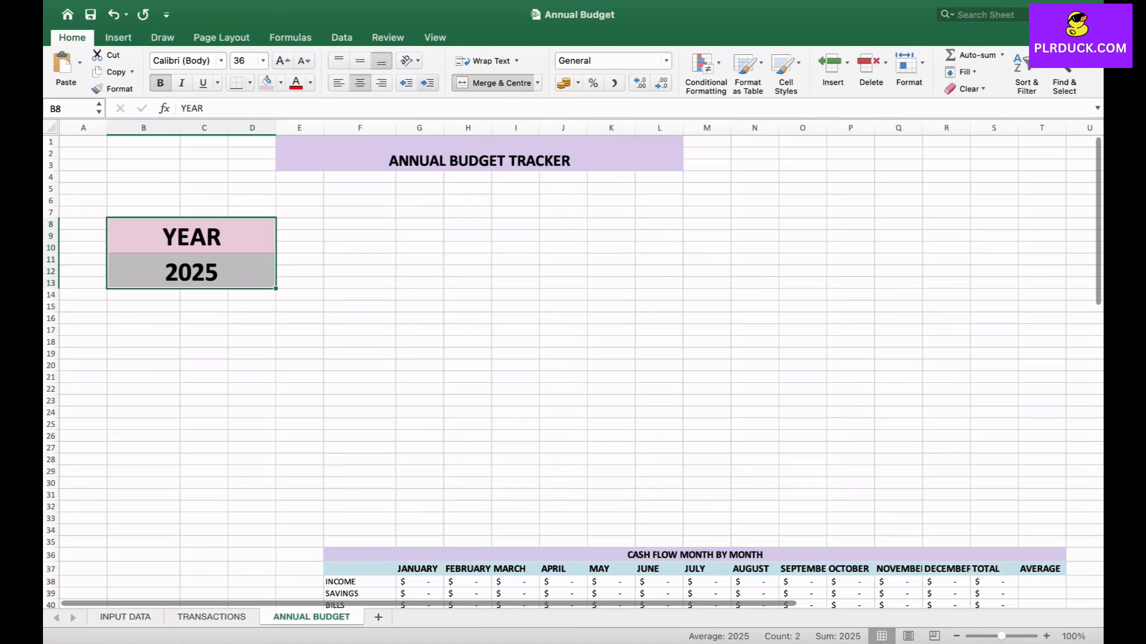
pyautogui.click(250, 82)
pyautogui.click(268, 219)
pyautogui.click(204, 341)
# - Merge and centre B17:D17 and enter the heading GOALS
pyautogui.moveTo(143, 330); pyautogui.dragTo(252, 330)
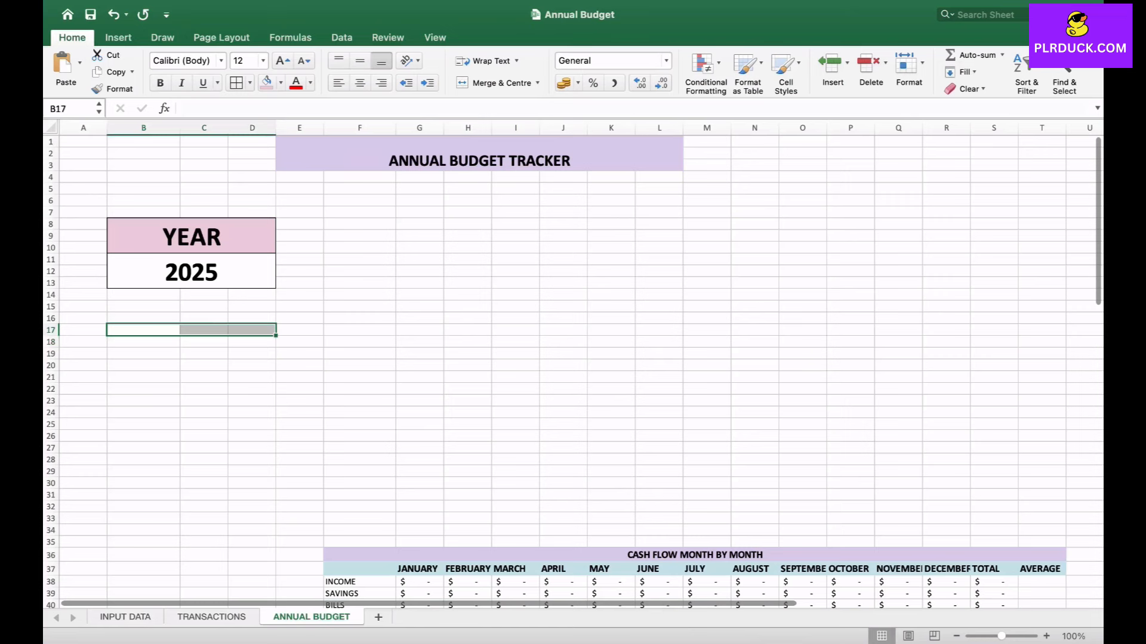
pyautogui.click(495, 83)
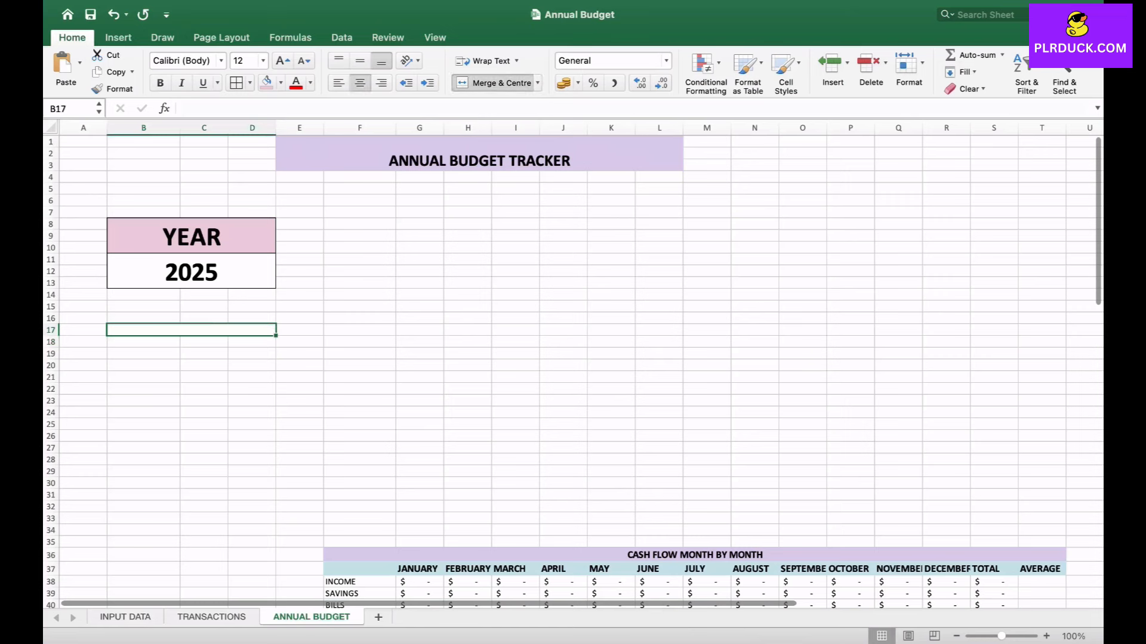
pyautogui.write('GOALS')
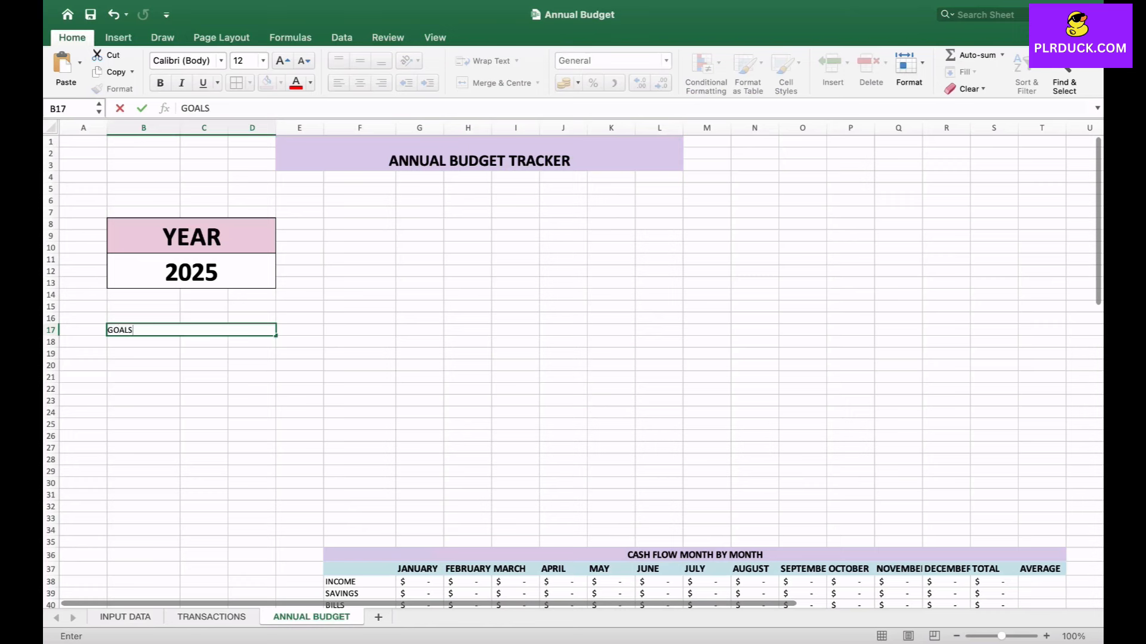
pyautogui.press('Return')
# - Give the GOALS heading a light blue fill, bold text and a font one size larger
pyautogui.press('Up')
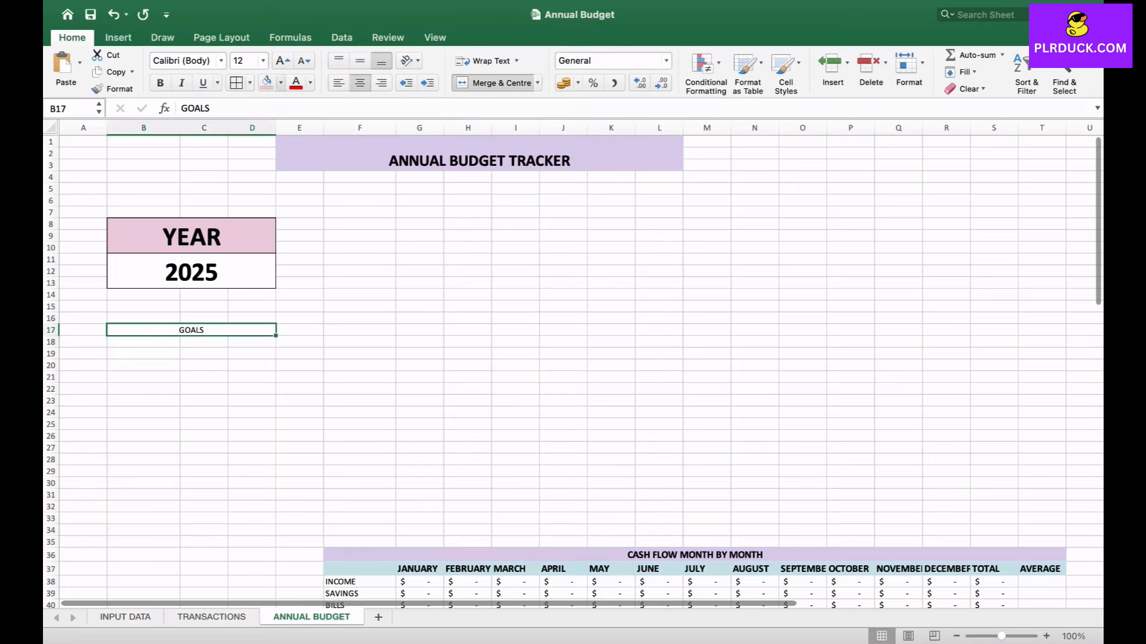
pyautogui.click(280, 82)
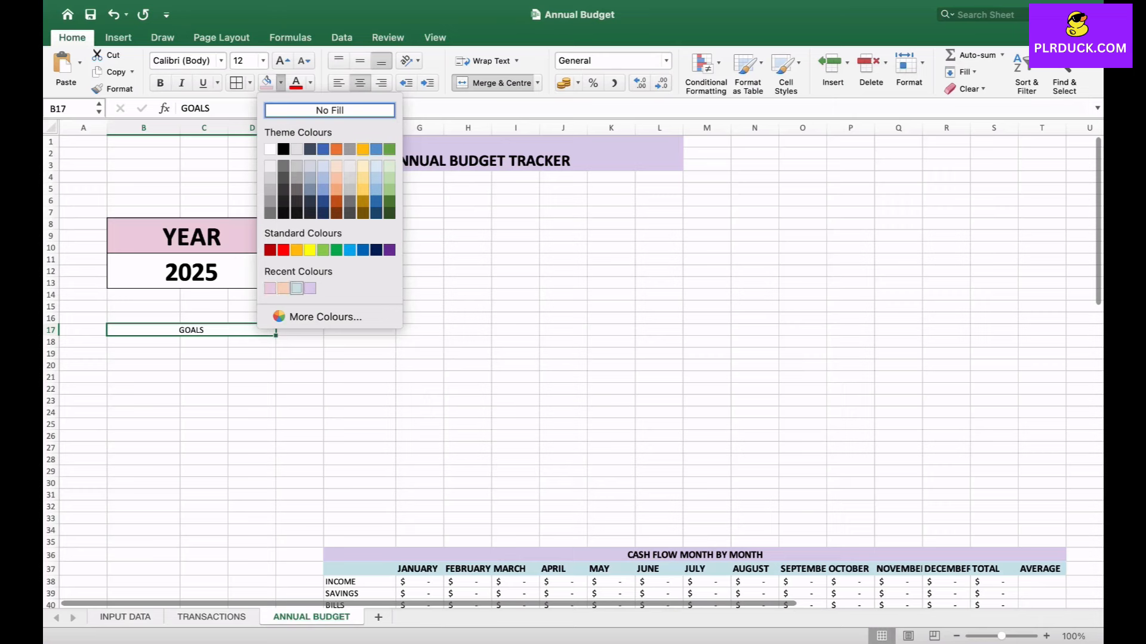
pyautogui.click(297, 288)
pyautogui.click(160, 83)
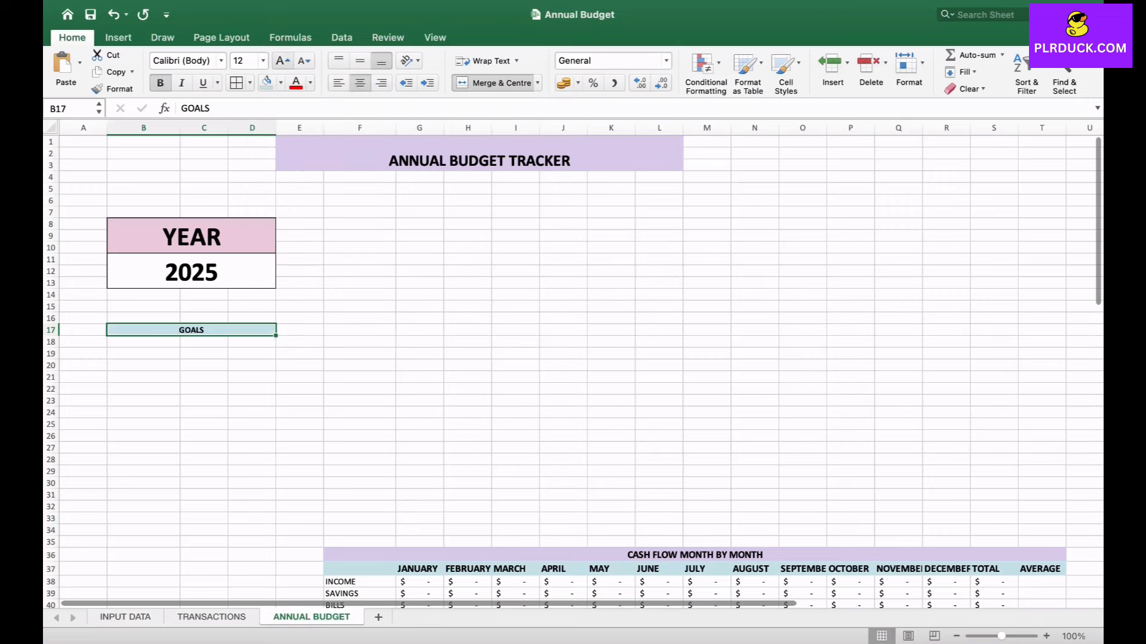
pyautogui.click(283, 61)
pyautogui.click(204, 367)
# - Merge each row of B18:D36 across below the GOALS heading
pyautogui.moveTo(143, 344); pyautogui.dragTo(253, 559)
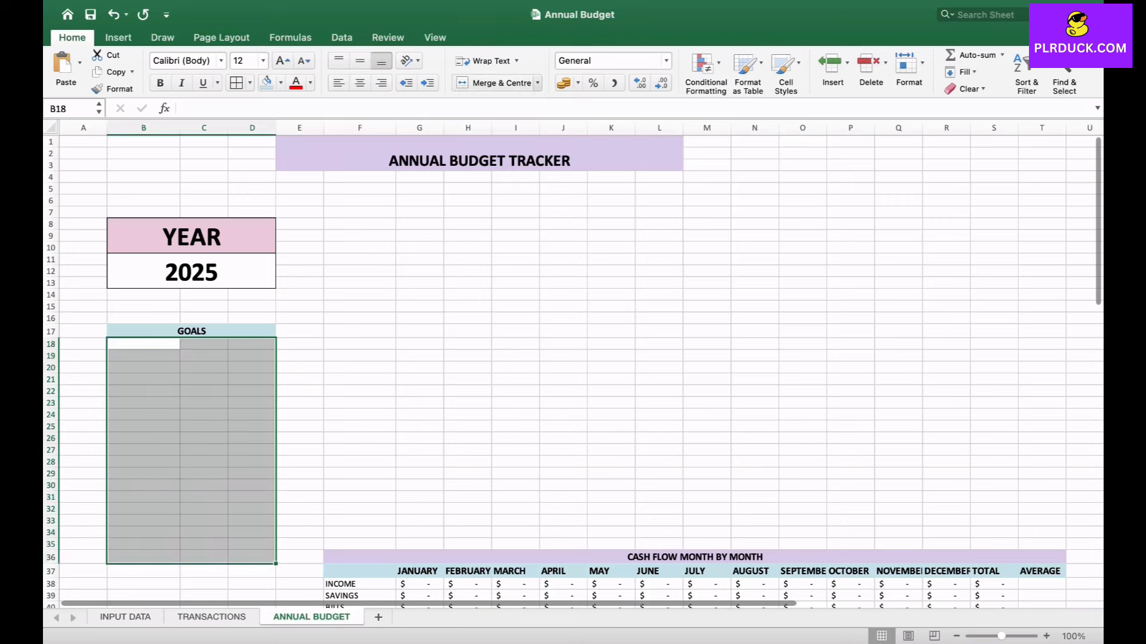
pyautogui.click(537, 83)
pyautogui.click(515, 122)
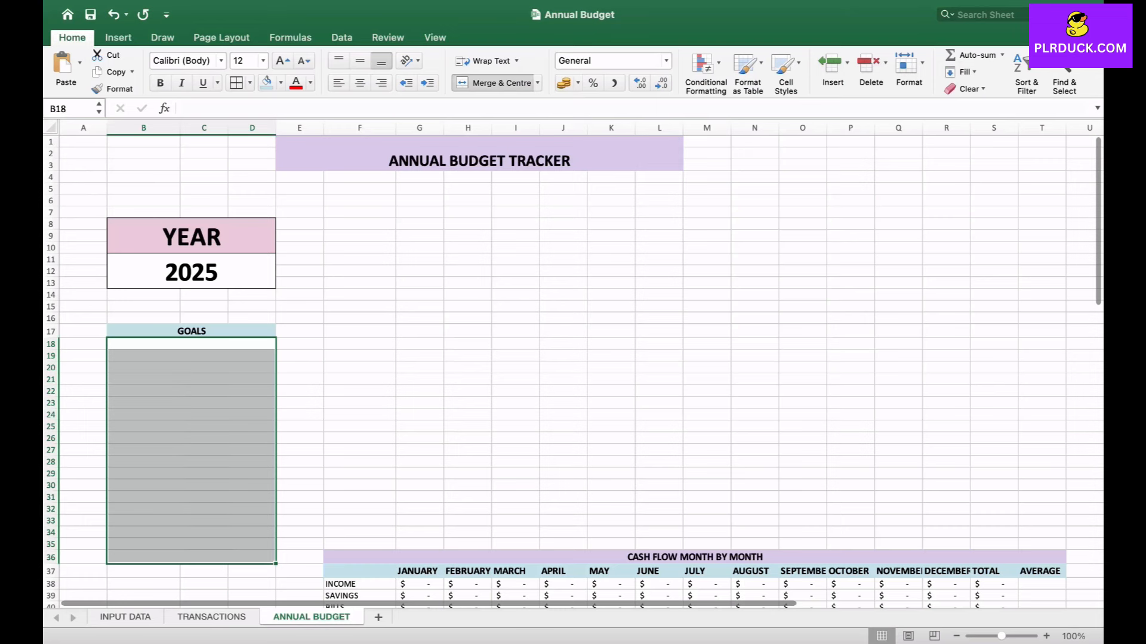
# - Enter the goal INCREASE MY SAVINGS BY 10% in the first row under the GOALS heading
pyautogui.click(191, 390)
pyautogui.click(191, 344)
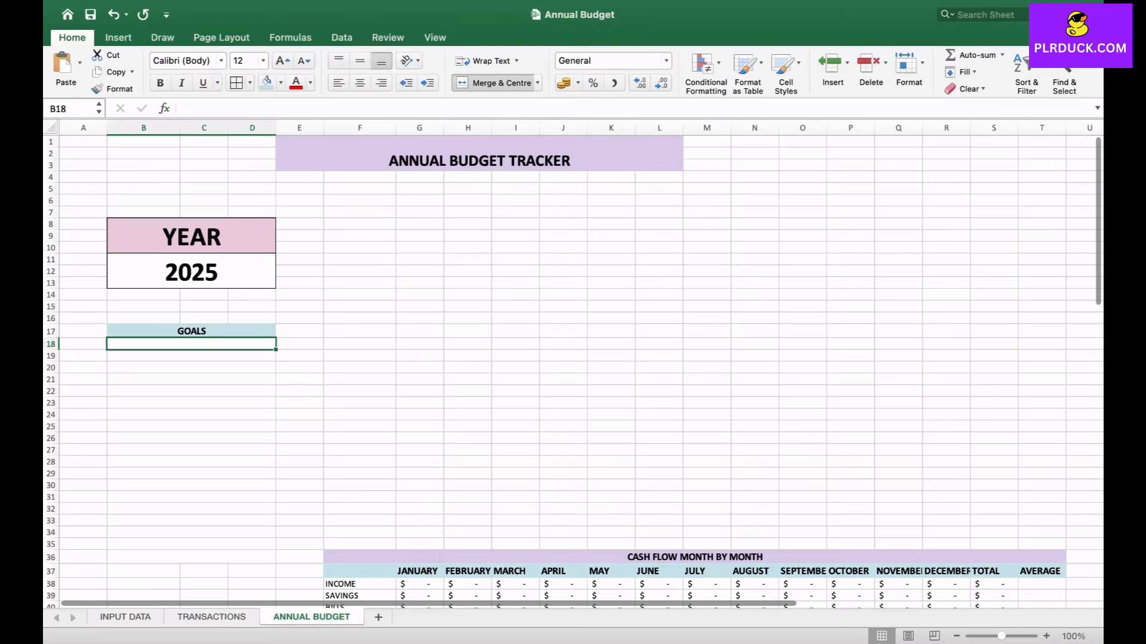
pyautogui.write('INCRE')
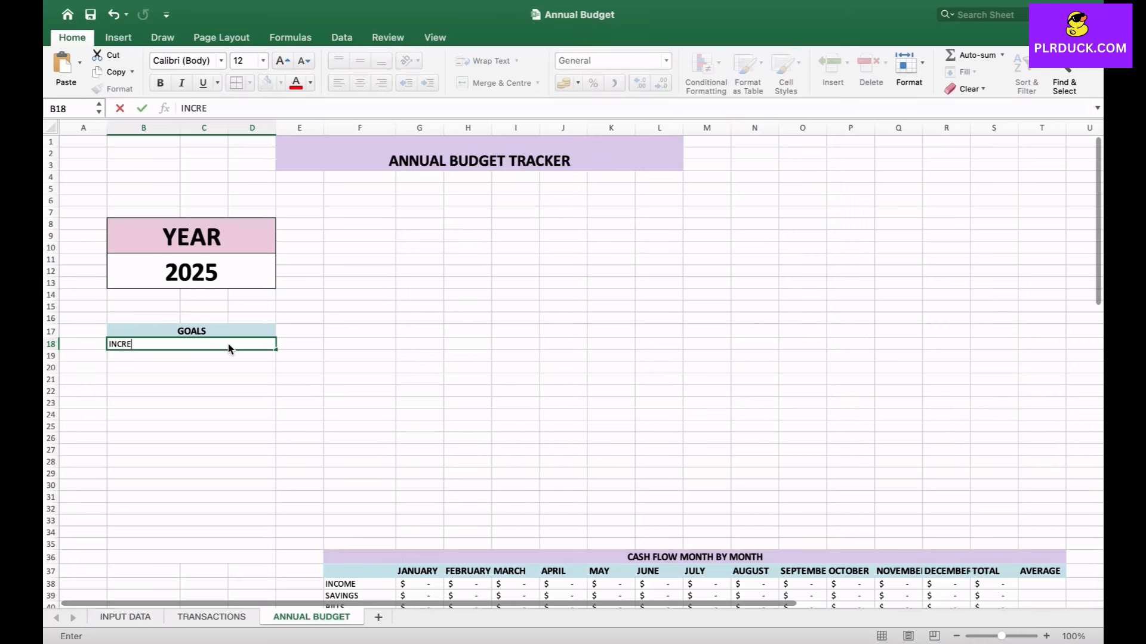
pyautogui.write('ASE MY SAVIN')
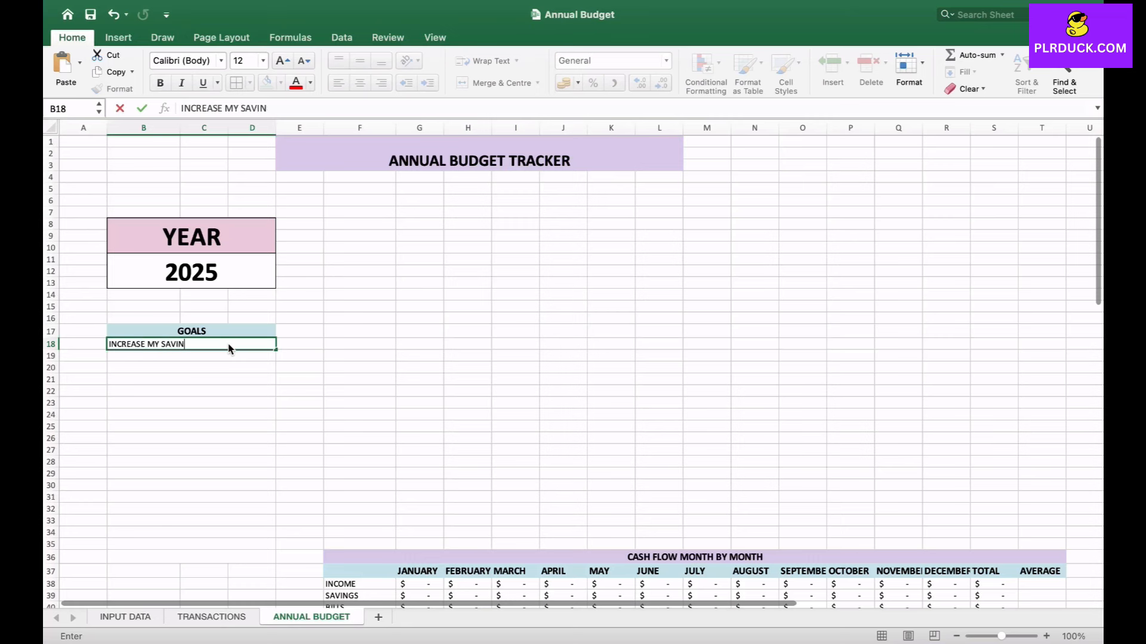
pyautogui.write('GS BY 10%')
pyautogui.click(191, 379)
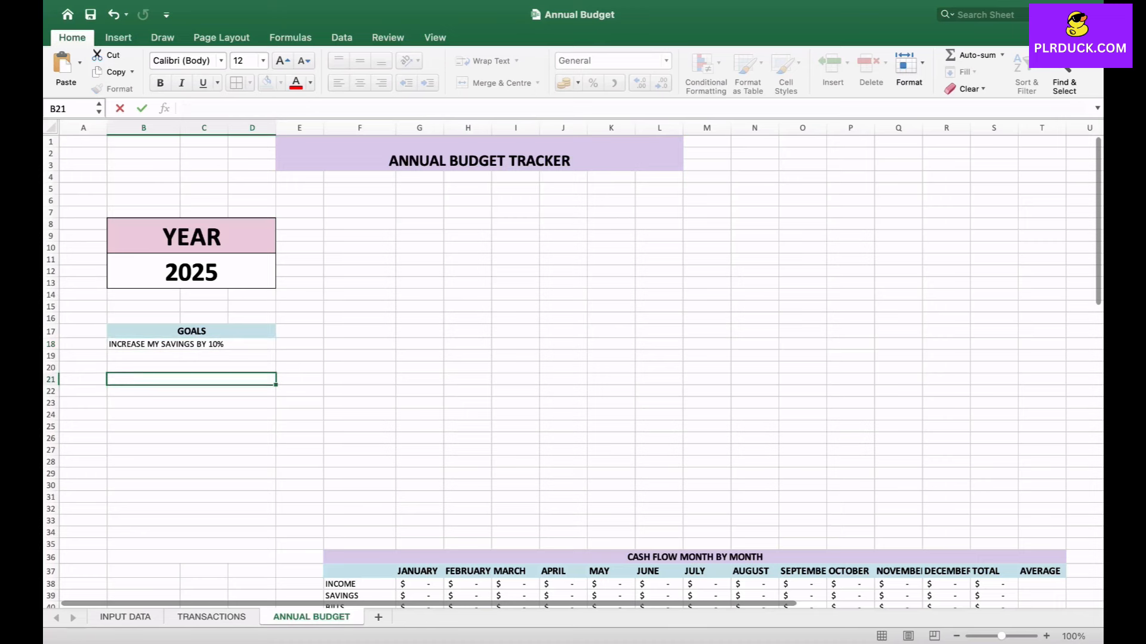
# - Apply all borders to the GOALS table, B17:D36
pyautogui.moveTo(191, 331); pyautogui.dragTo(191, 557)
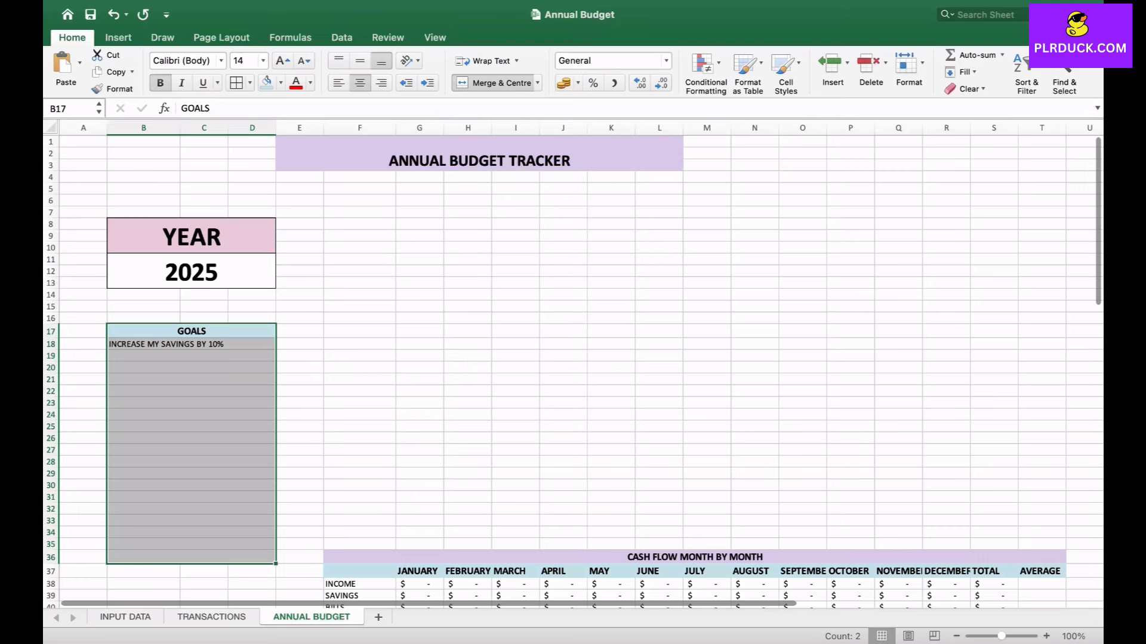
pyautogui.click(236, 83)
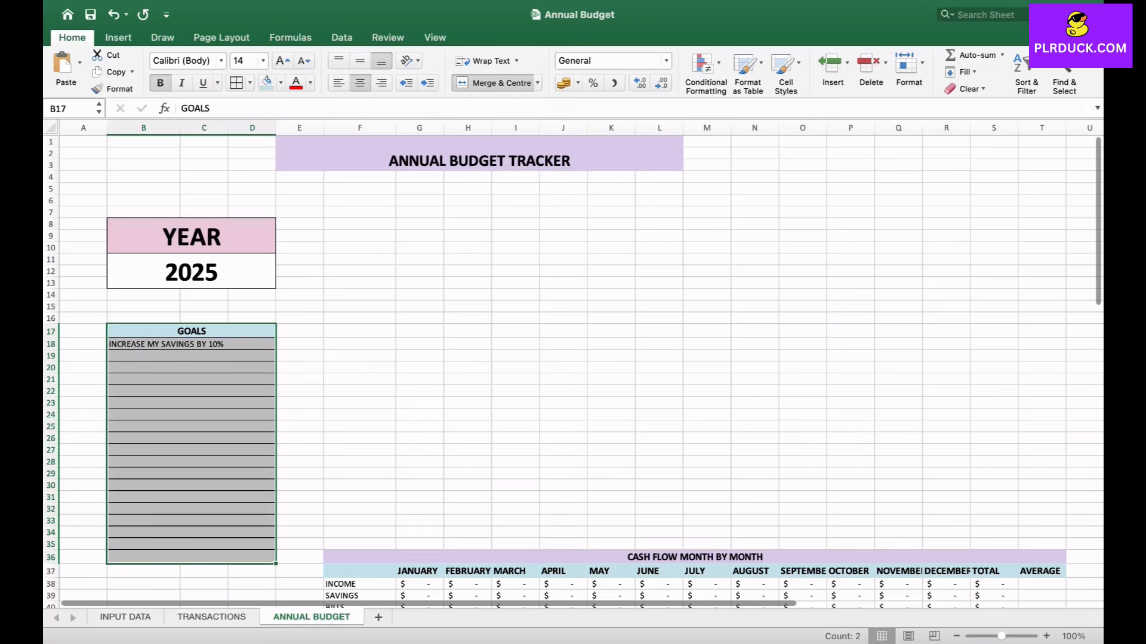
pyautogui.click(359, 344)
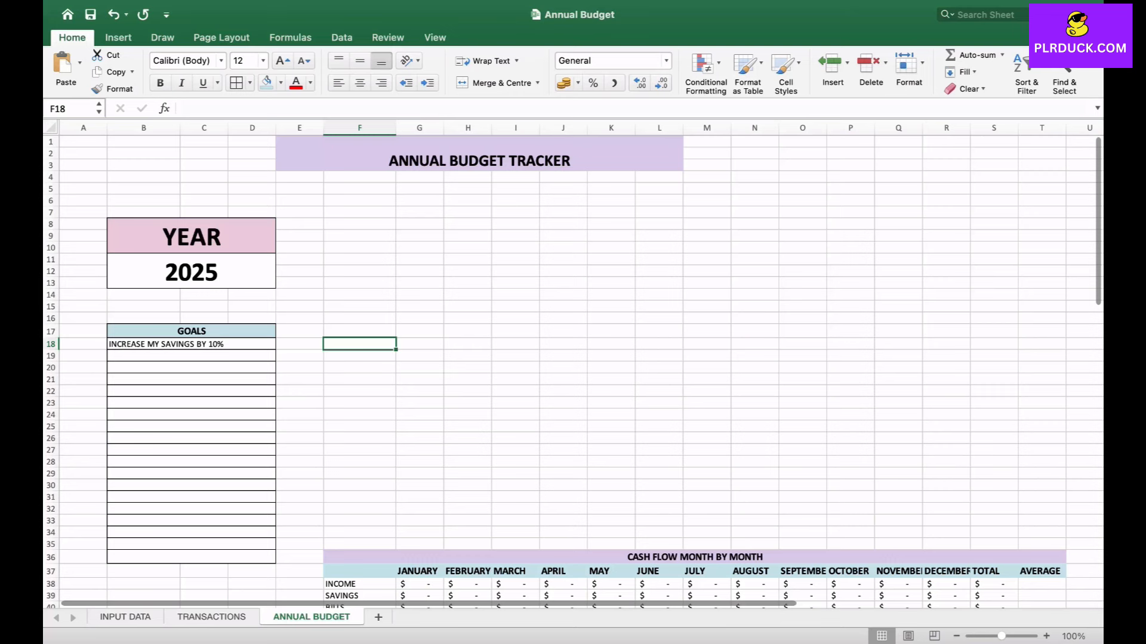
# - Merge and centre F18:H18 and enter the heading INCOME
pyautogui.moveTo(359, 345); pyautogui.dragTo(468, 344)
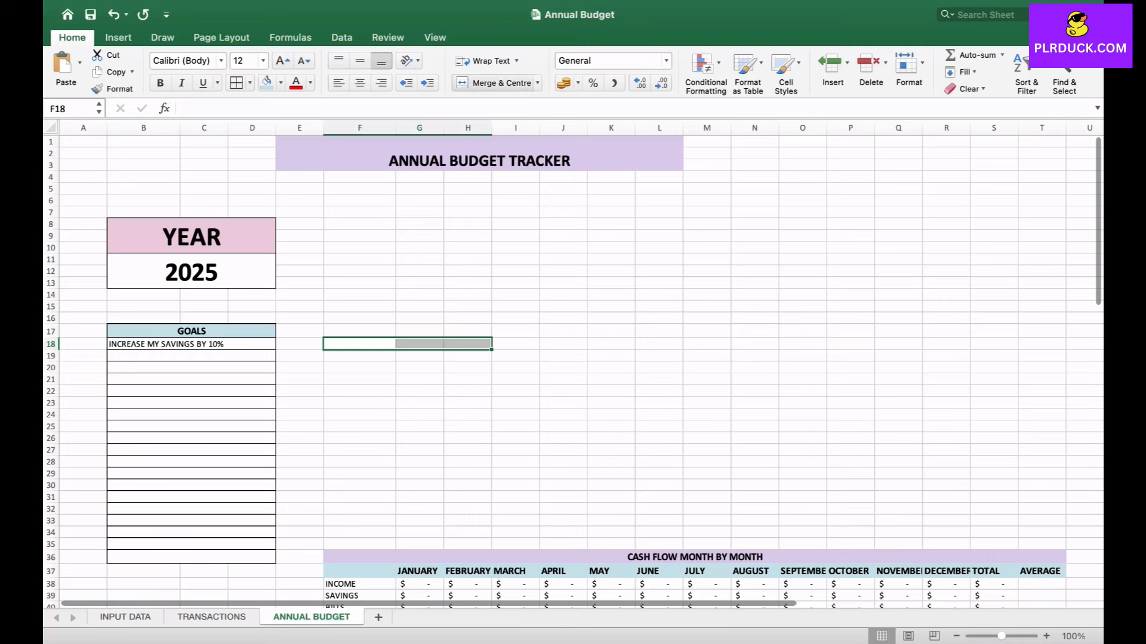
pyautogui.click(495, 83)
pyautogui.write('INCOME')
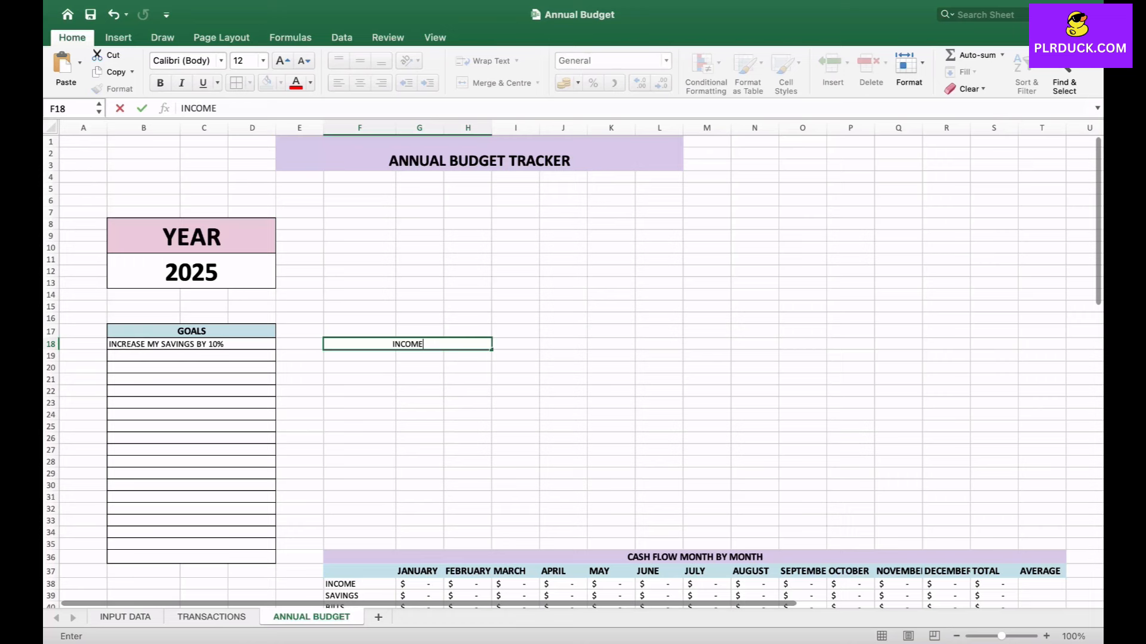
# - Enter the column headings PLANNED in G19 and ACTUAL in H19
pyautogui.click(426, 357)
pyautogui.write('PLE')
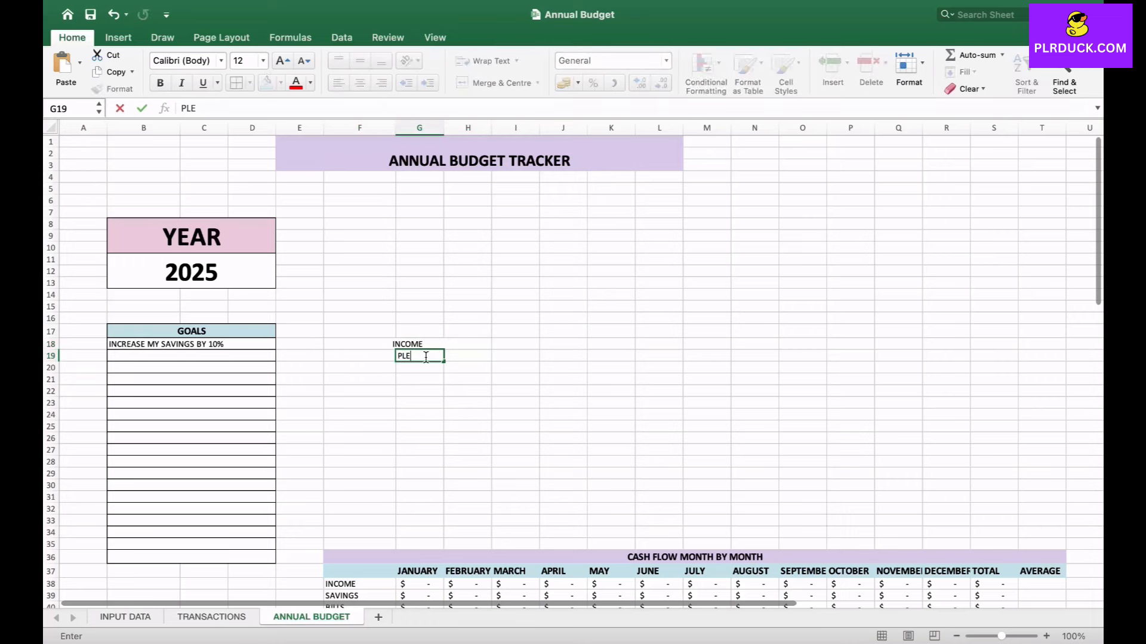
pyautogui.write('ANNED')
pyautogui.press('Tab')
pyautogui.write('ACTUAL')
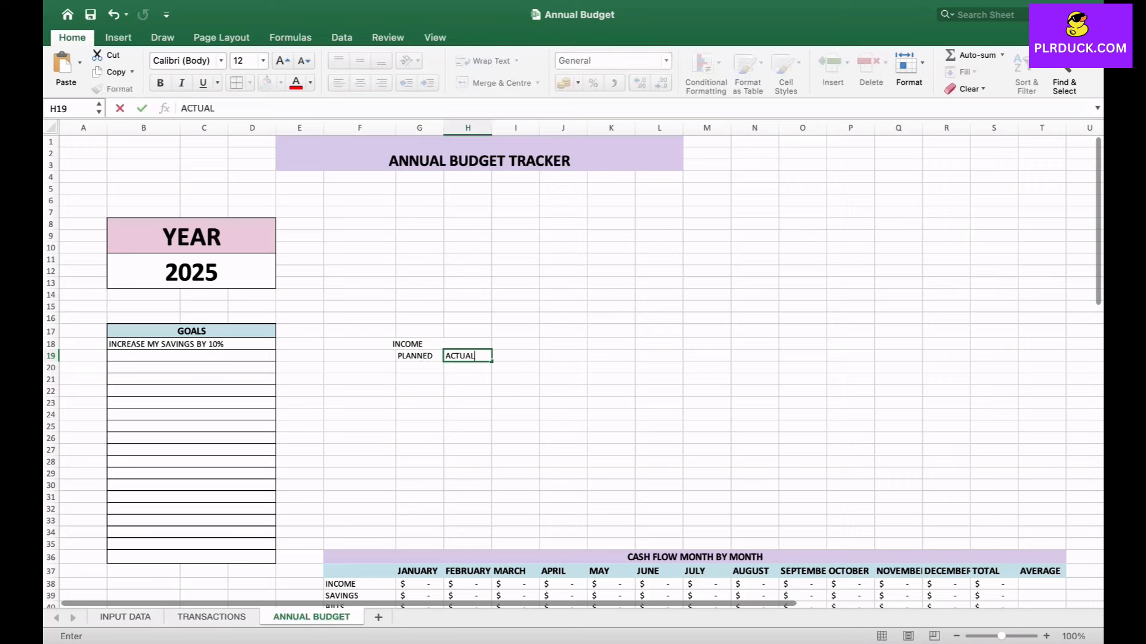
pyautogui.press('Return')
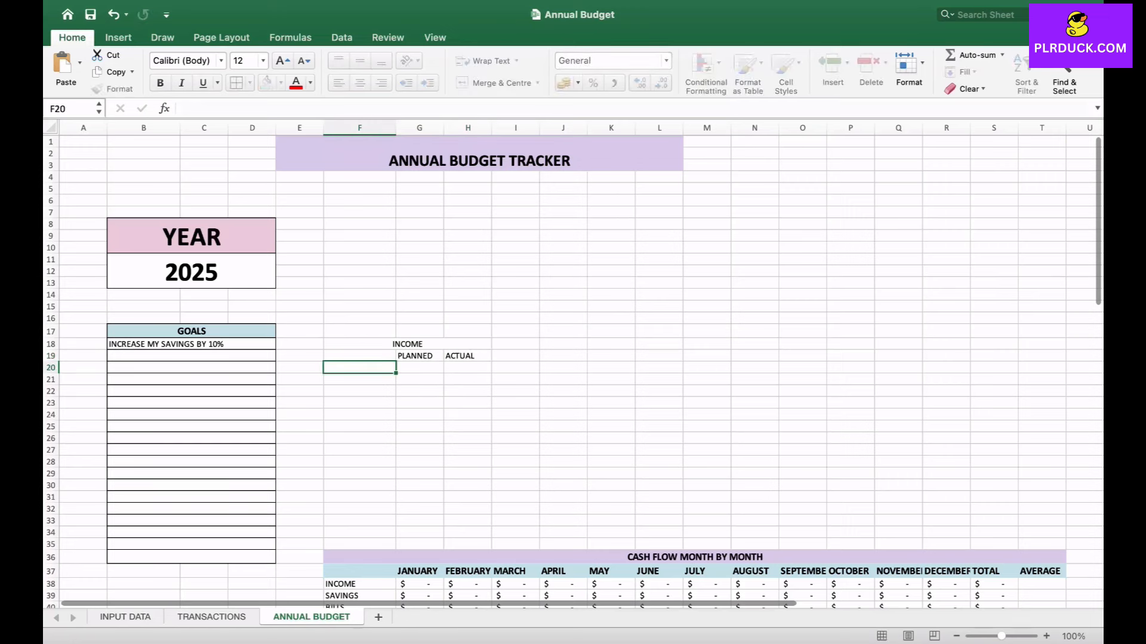
# - List the months JAN to DEC in F20:F31 by filling down, and enter the label TOTAL in F32
pyautogui.write('JAN')
pyautogui.moveTo(395, 373); pyautogui.dragTo(398, 506)
pyautogui.click(364, 509)
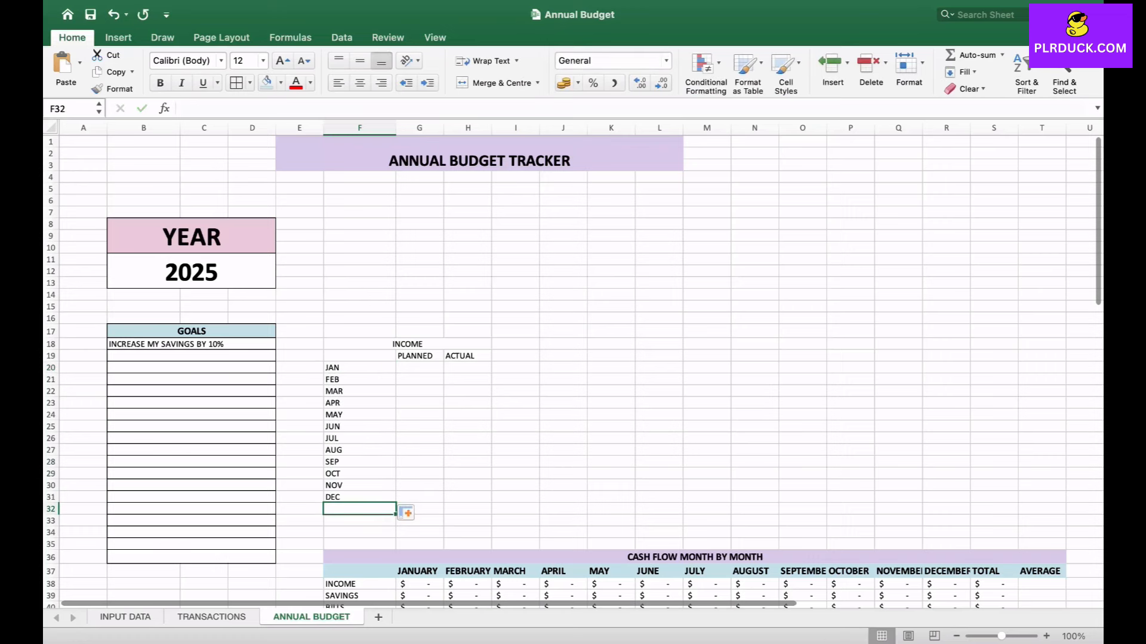
pyautogui.write('TOTAL')
# - Make the income table headings in F18:H19 bold with a font size of 14
pyautogui.moveTo(358, 345); pyautogui.dragTo(477, 357)
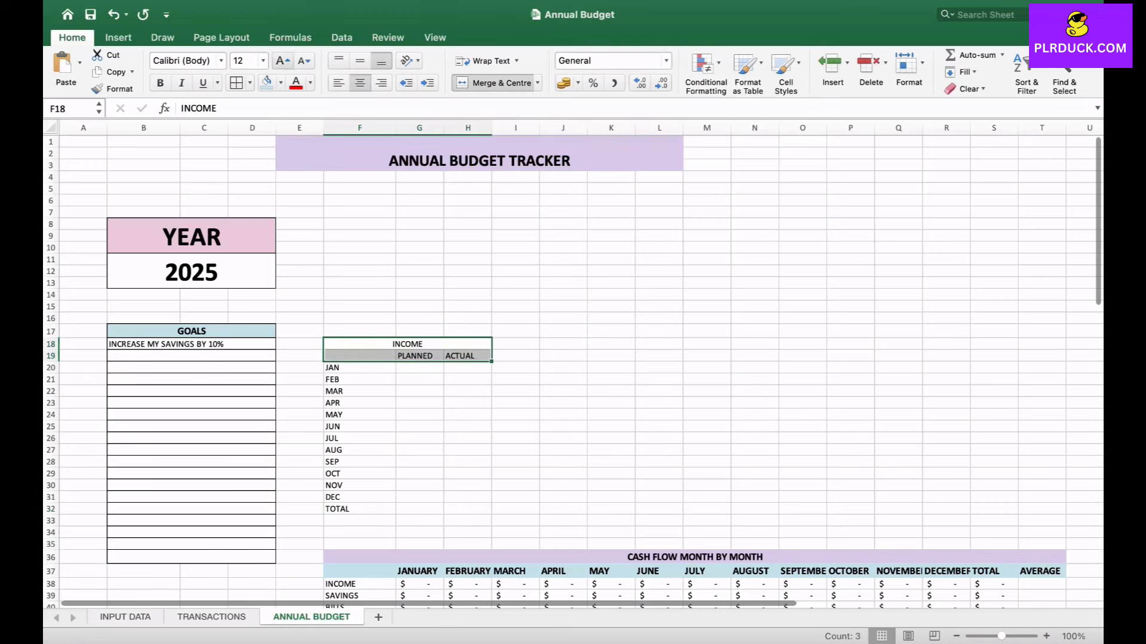
pyautogui.click(159, 83)
pyautogui.click(283, 60)
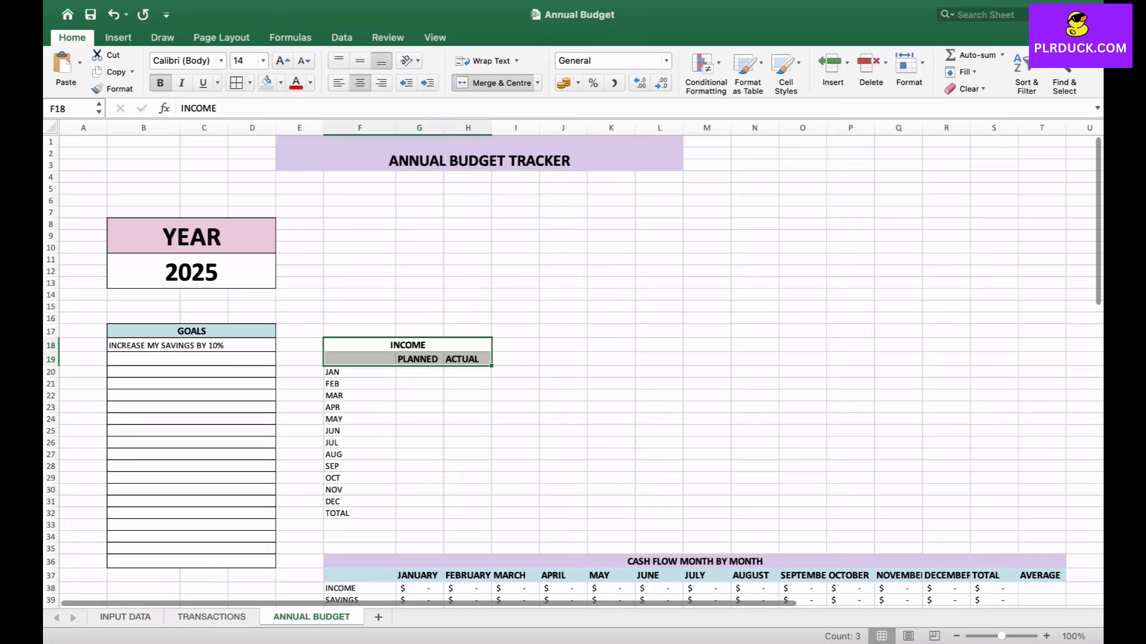
# - Fill the INCOME heading light blue and the PLANNED and ACTUAL heading row, F19:H19, light orange
pyautogui.click(359, 408)
pyautogui.click(408, 345)
pyautogui.click(266, 83)
pyautogui.moveTo(363, 359); pyautogui.dragTo(467, 359)
pyautogui.click(281, 83)
pyautogui.click(338, 170)
# - Make the TOTAL row F32:H32 bold and fill it light orange
pyautogui.moveTo(363, 514); pyautogui.dragTo(468, 514)
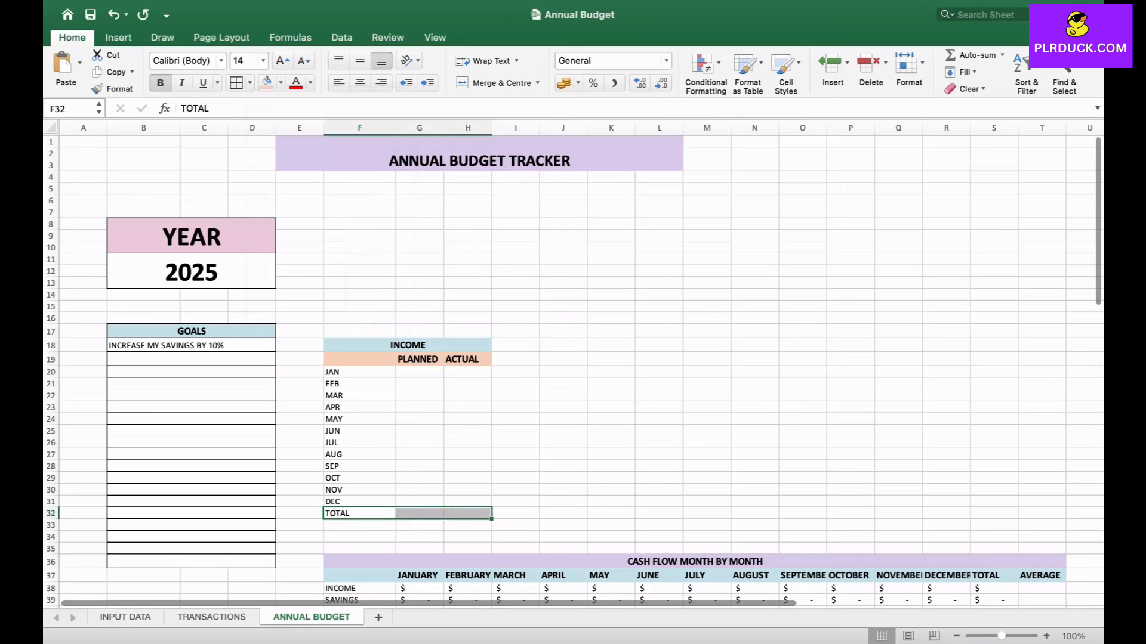
pyautogui.click(160, 83)
pyautogui.click(266, 83)
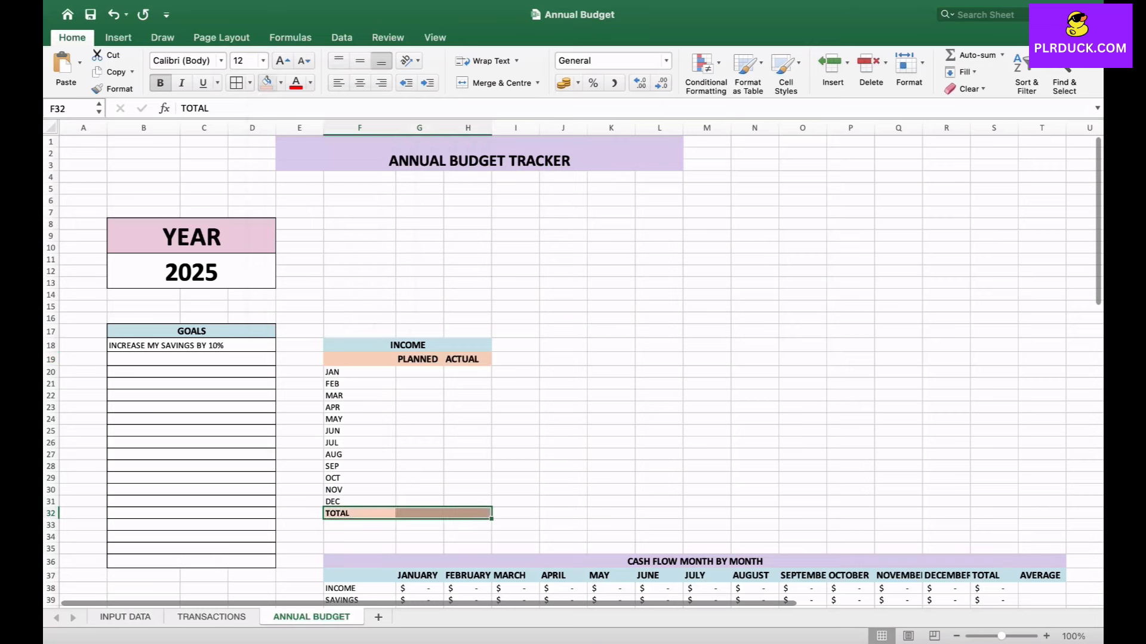
pyautogui.click(419, 454)
# - Enter planned income of 3000 for JAN and FEB and 1500 for MAR and APR
pyautogui.click(419, 372)
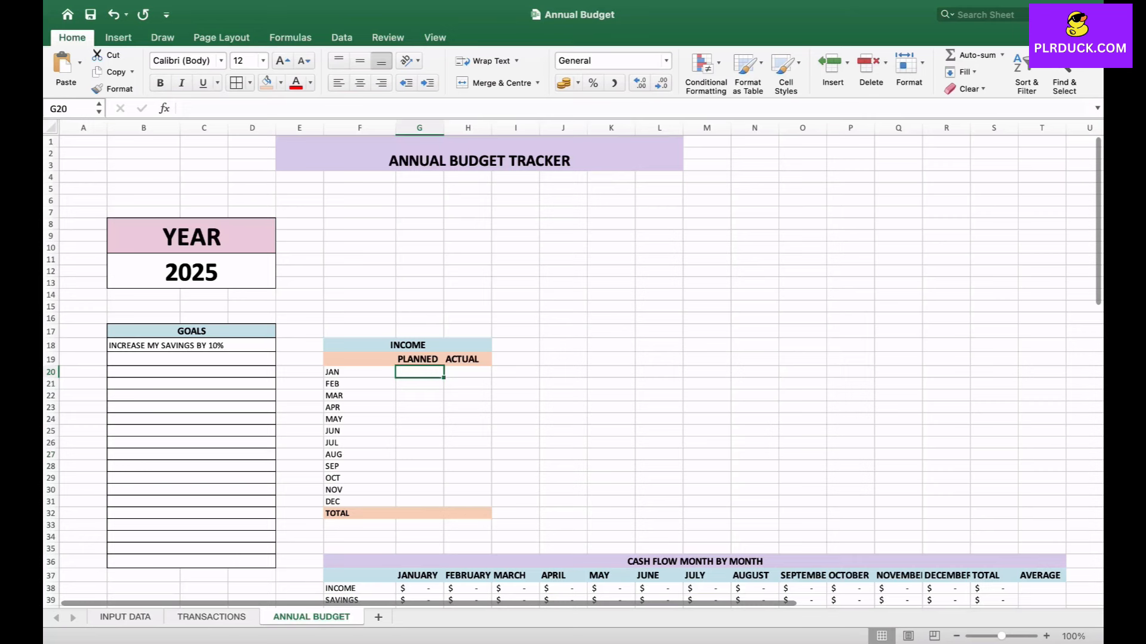
pyautogui.write('3000')
pyautogui.press('Return')
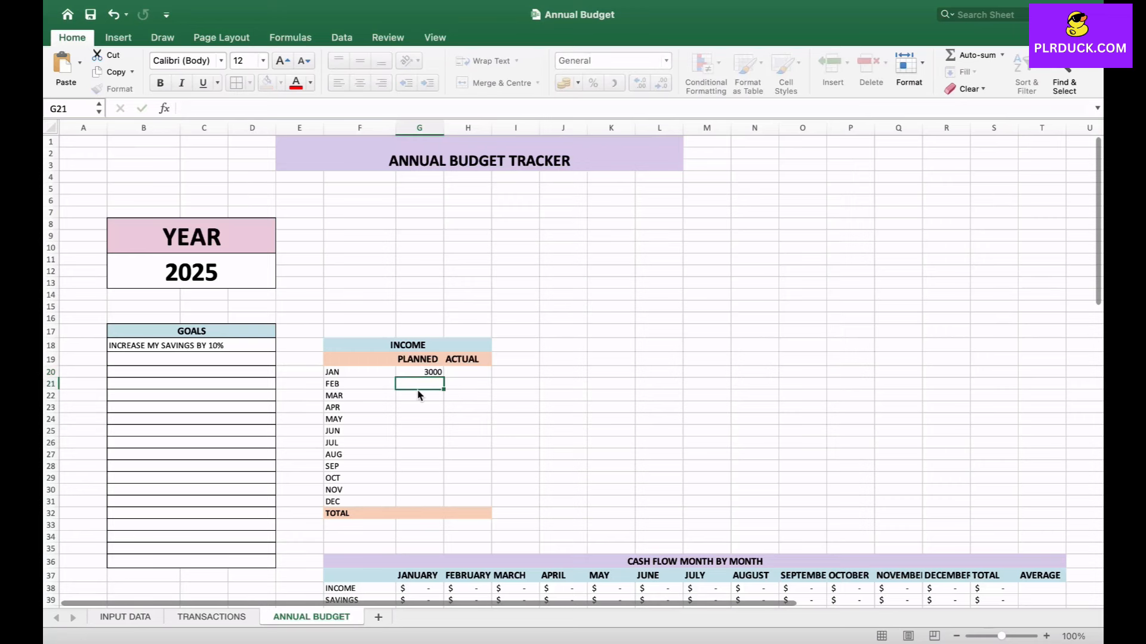
pyautogui.write('30')
pyautogui.press('Return')
pyautogui.write('15')
pyautogui.press('Return')
pyautogui.write('1500')
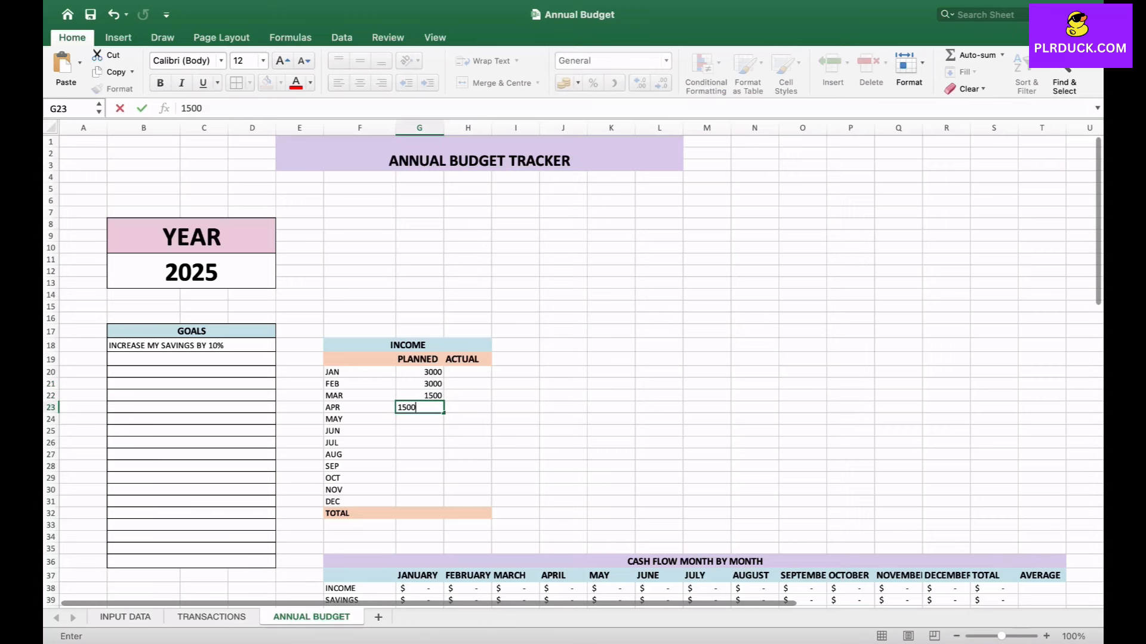
# - Total the planned income in G32 with a SUM of G20:G31
pyautogui.click(420, 513)
pyautogui.write('=SUM')
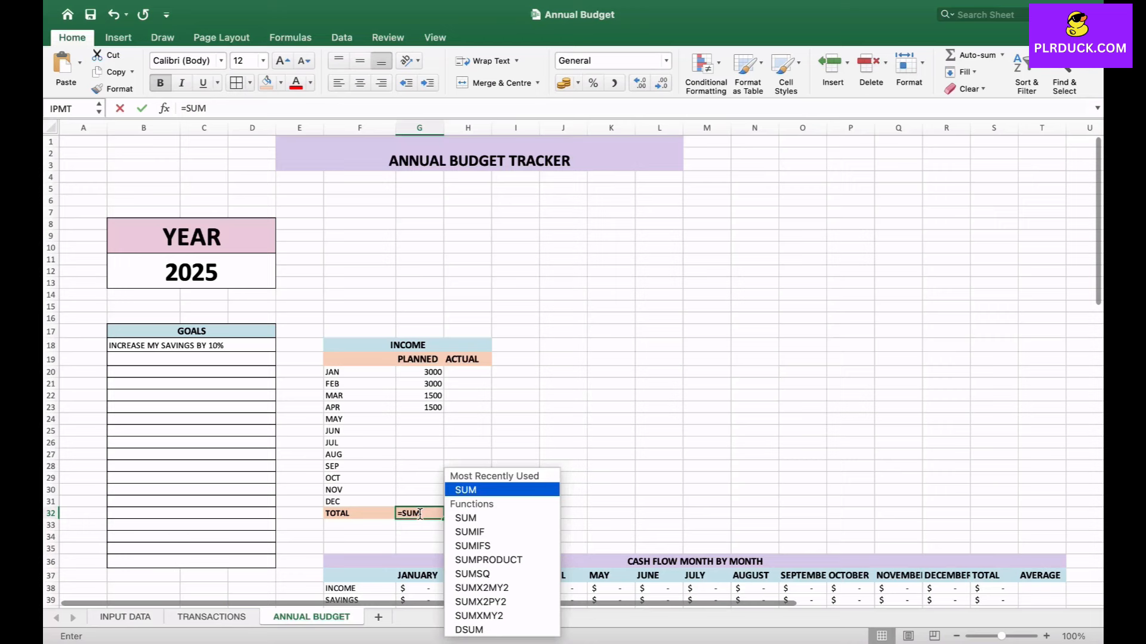
pyautogui.write('(')
pyautogui.moveTo(438, 375); pyautogui.dragTo(441, 504)
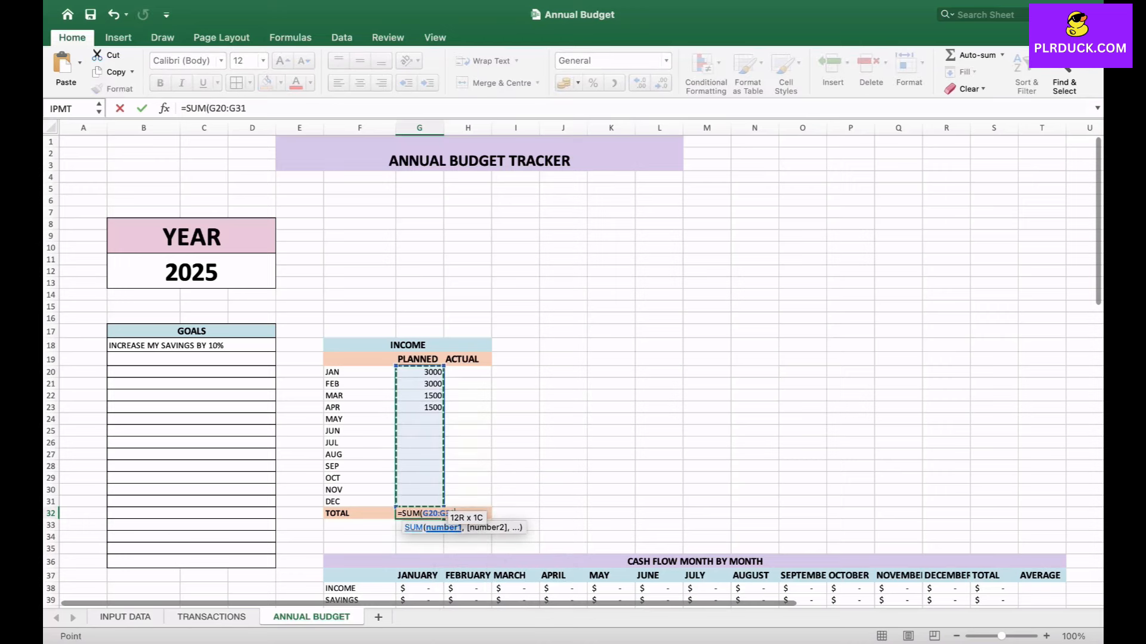
pyautogui.press('Return')
# - Copy the cash flow table's INCOME row G38:S38 and paste it transposed into the income table's ACTUAL column from H20
pyautogui.scroll(-4, 573, 358)
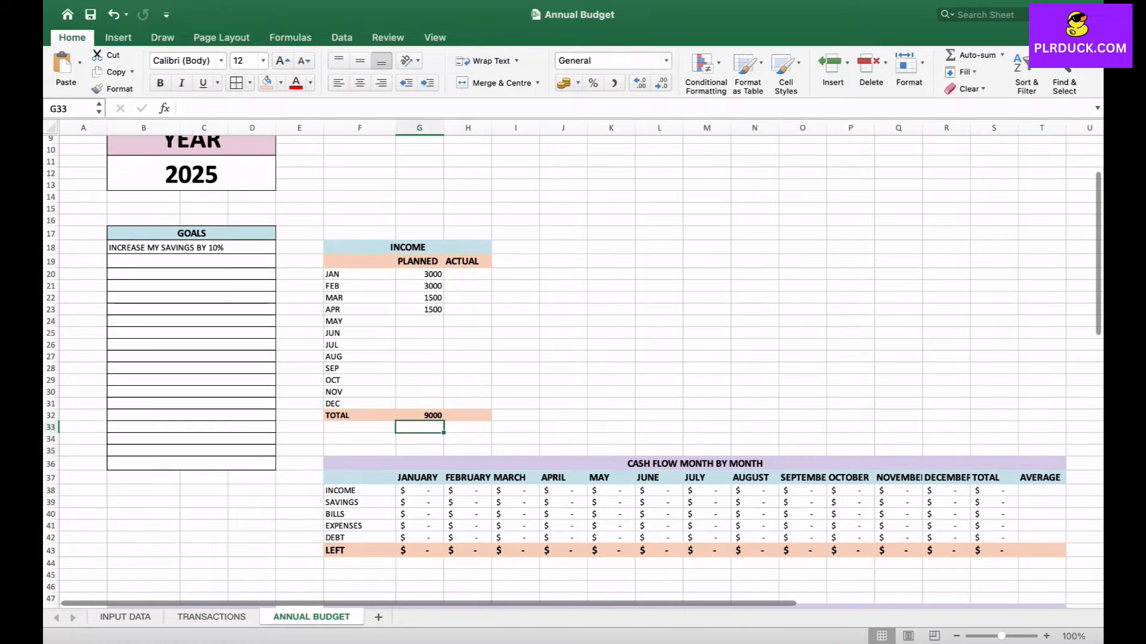
pyautogui.scroll(-8, 573, 370)
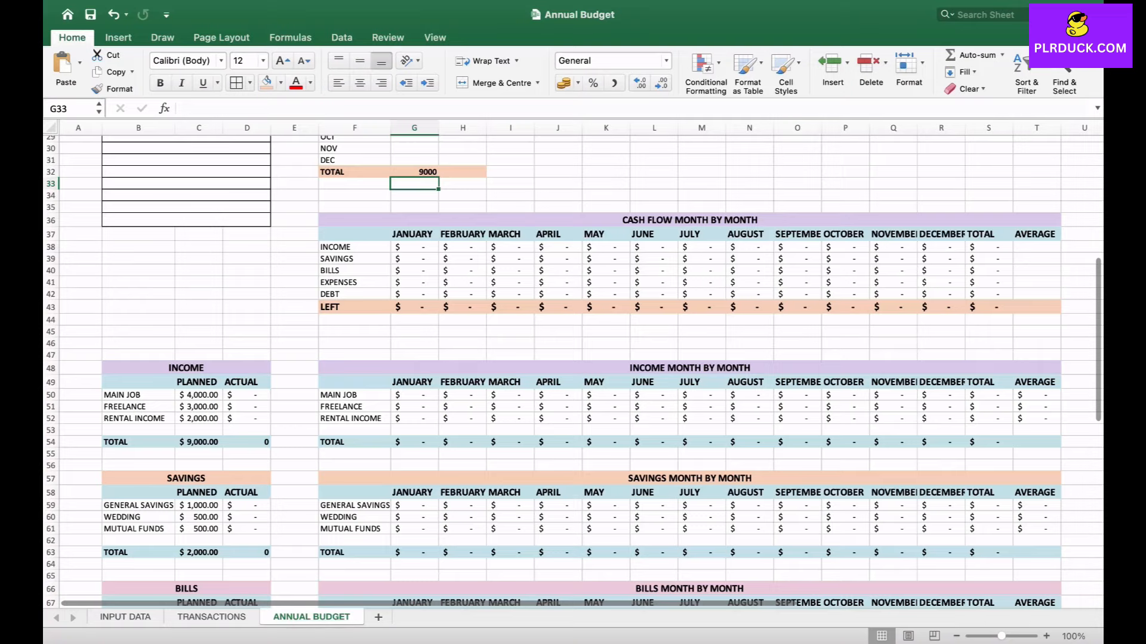
pyautogui.scroll(3, 572, 370)
pyautogui.click(419, 351)
pyautogui.click(515, 351)
pyautogui.press('Right')
pyautogui.press('Right')
pyautogui.press('Right')
pyautogui.press('Right')
pyautogui.press('Right')
pyautogui.press('Right')
pyautogui.press('Right')
pyautogui.press('Right')
pyautogui.press('Right')
pyautogui.press('Right')
pyautogui.moveTo(420, 351); pyautogui.dragTo(993, 351)
pyautogui.press('super+c')
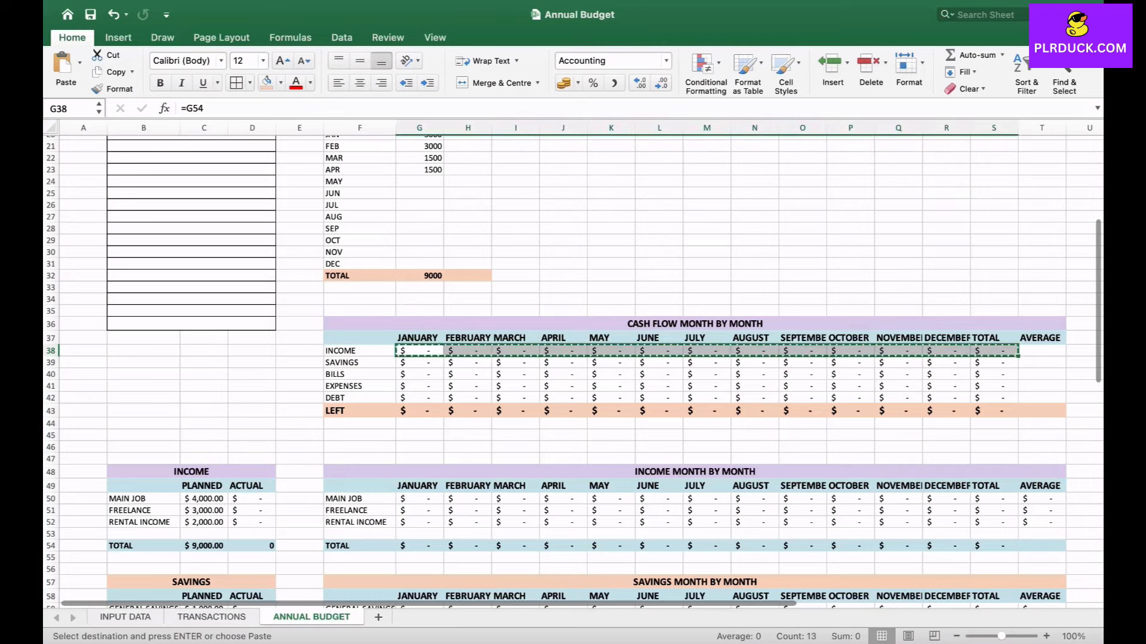
pyautogui.scroll(4, 573, 370)
pyautogui.click(466, 236)
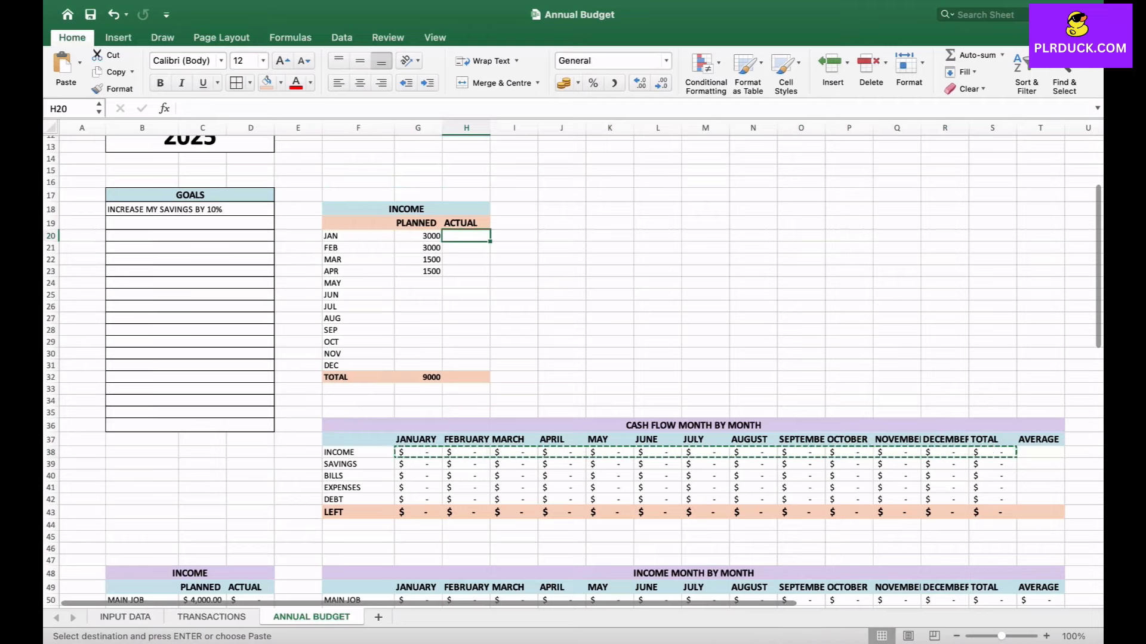
pyautogui.rightClick(465, 237)
pyautogui.moveTo(560, 296)
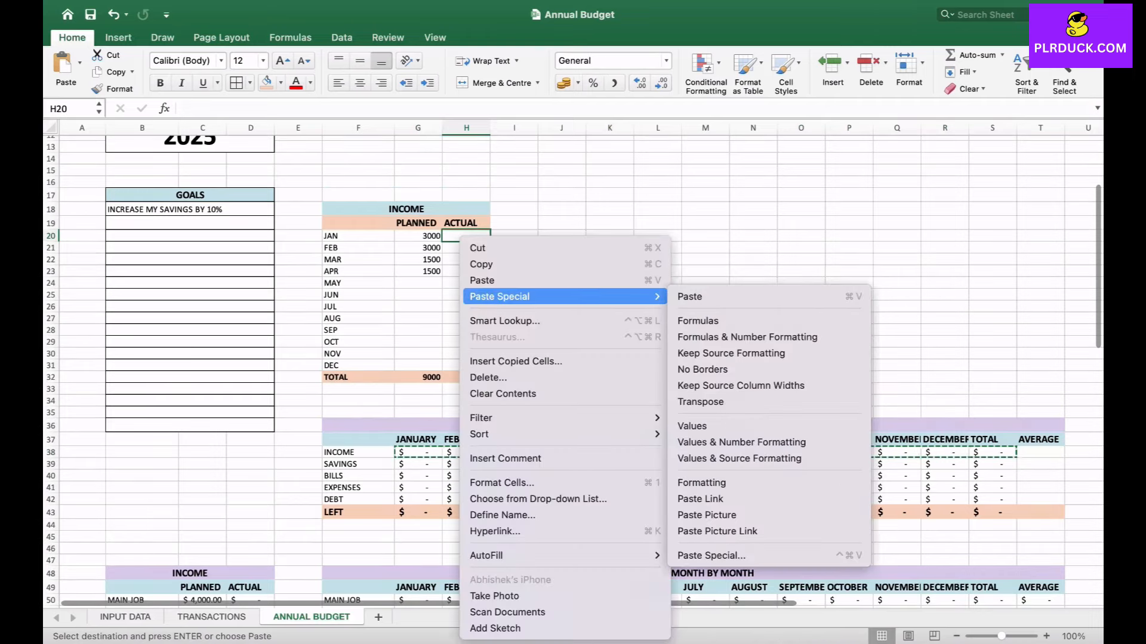
pyautogui.click(710, 401)
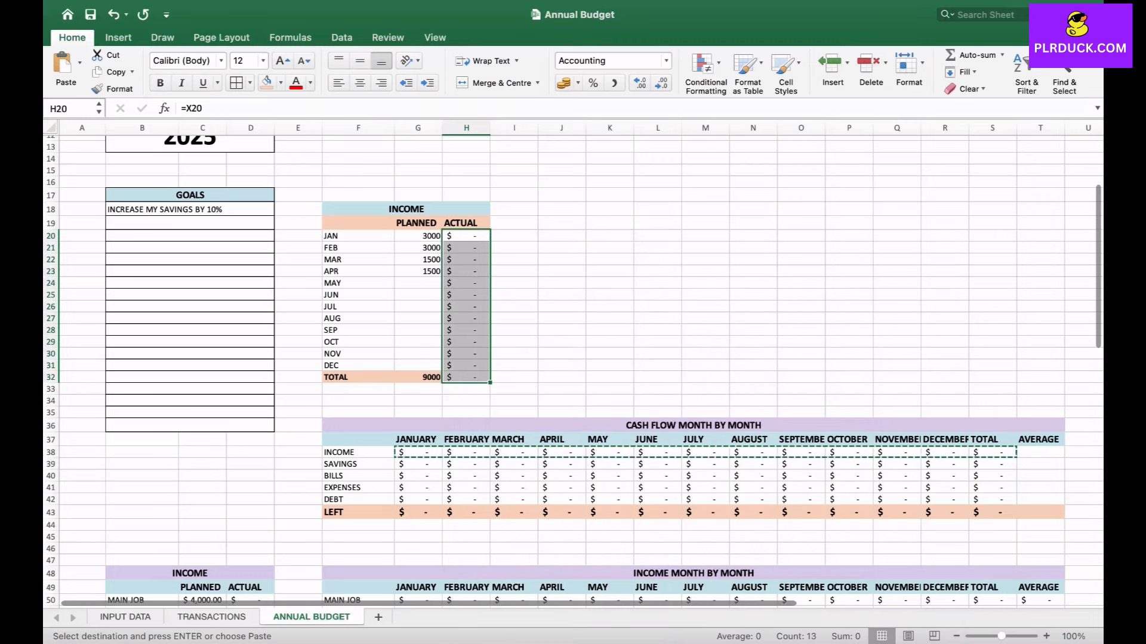
pyautogui.click(418, 354)
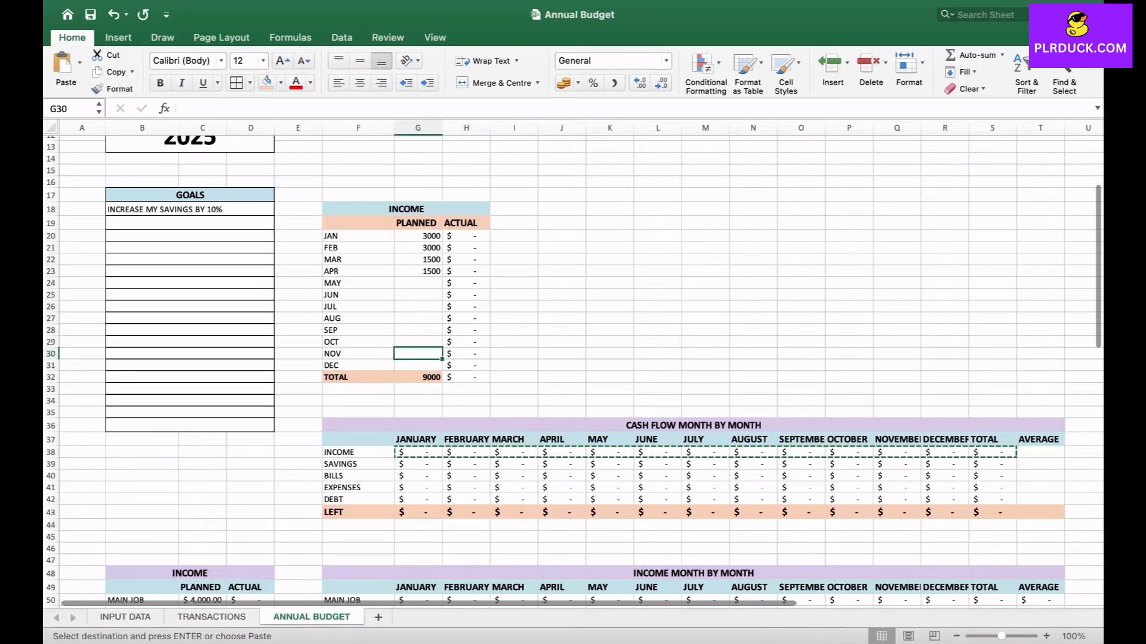
# - Reapply the light orange fill across the income table's TOTAL row, F32:H32
pyautogui.moveTo(360, 377); pyautogui.dragTo(466, 377)
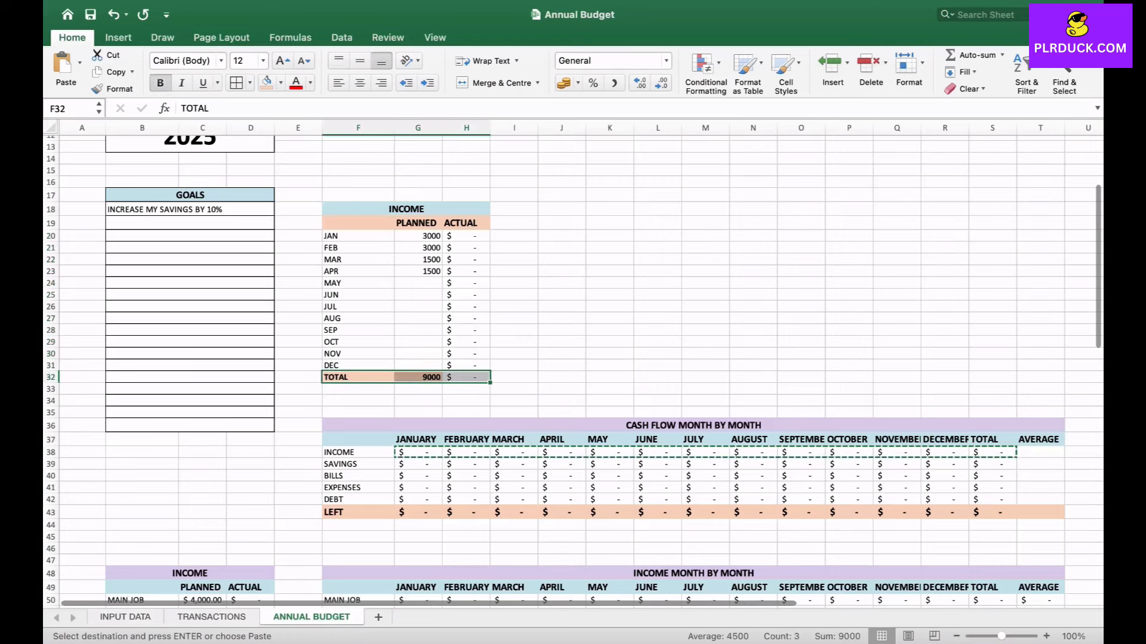
pyautogui.press('Escape')
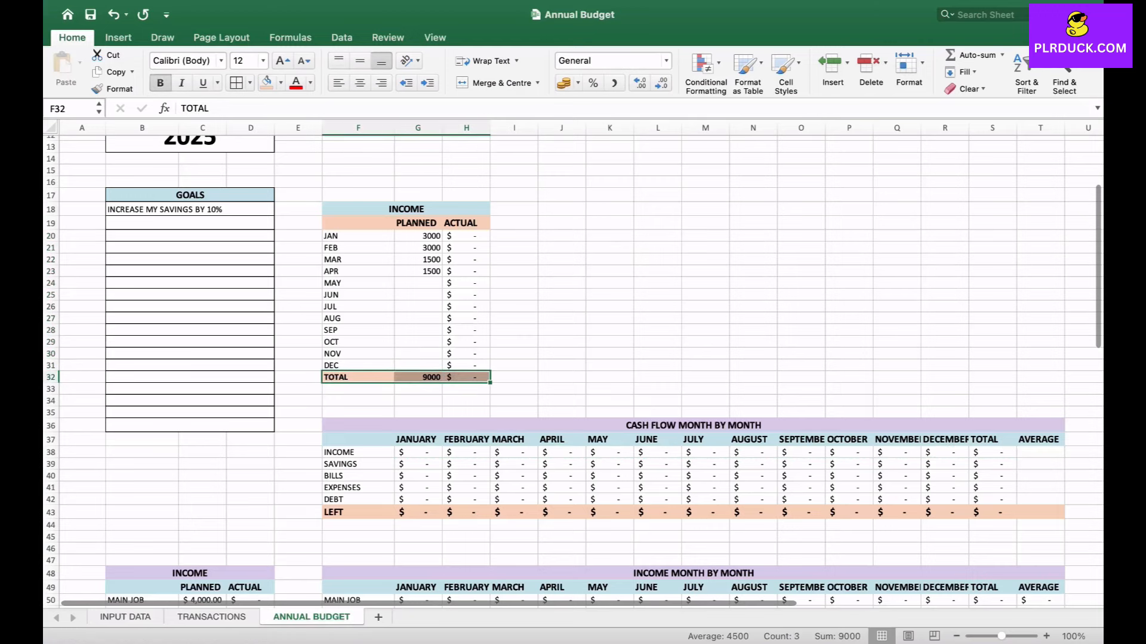
pyautogui.click(514, 282)
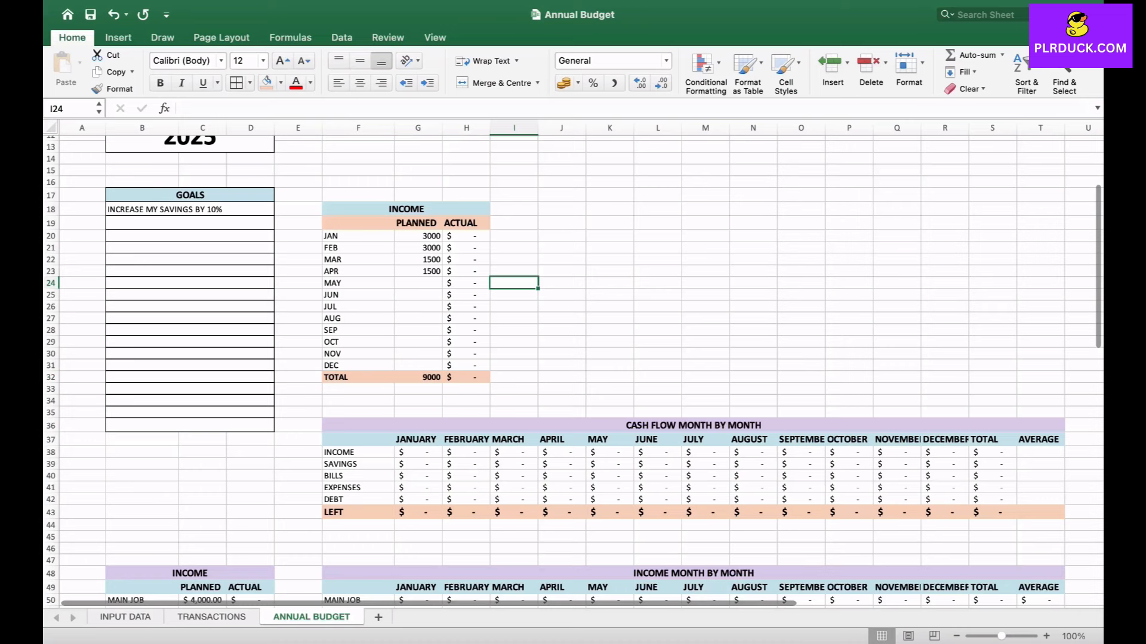
# - Copy the income table headings F18:H19 to J18 and rename the copied heading SAVINGS
pyautogui.moveTo(406, 208); pyautogui.dragTo(466, 224)
pyautogui.press('super+c')
pyautogui.click(561, 209)
pyautogui.press('super+v')
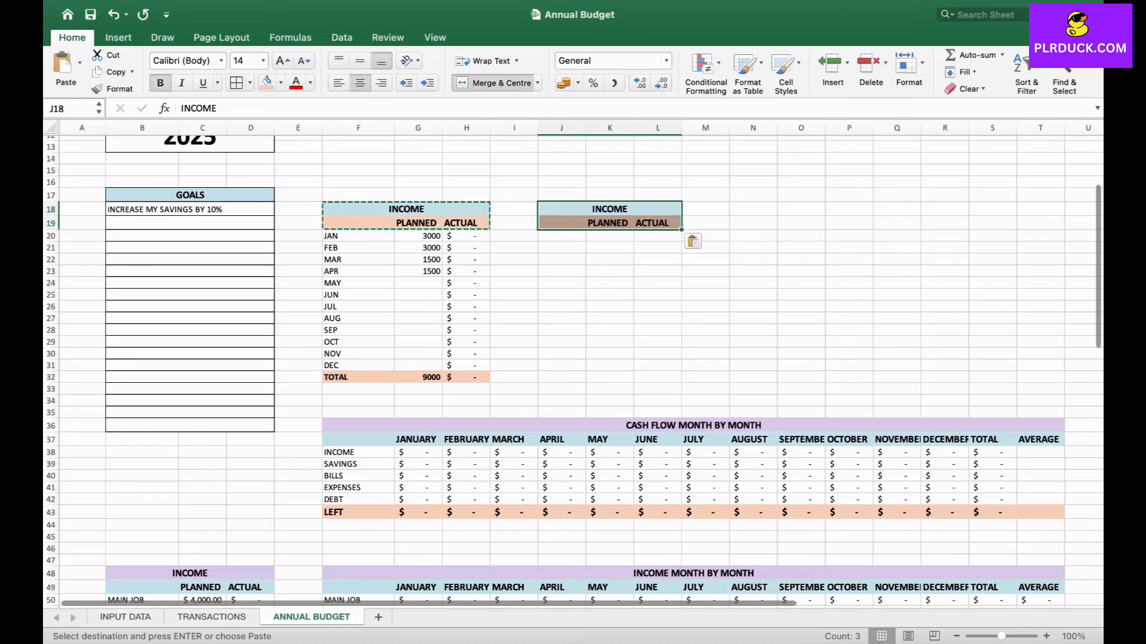
pyautogui.write('SAVINGS')
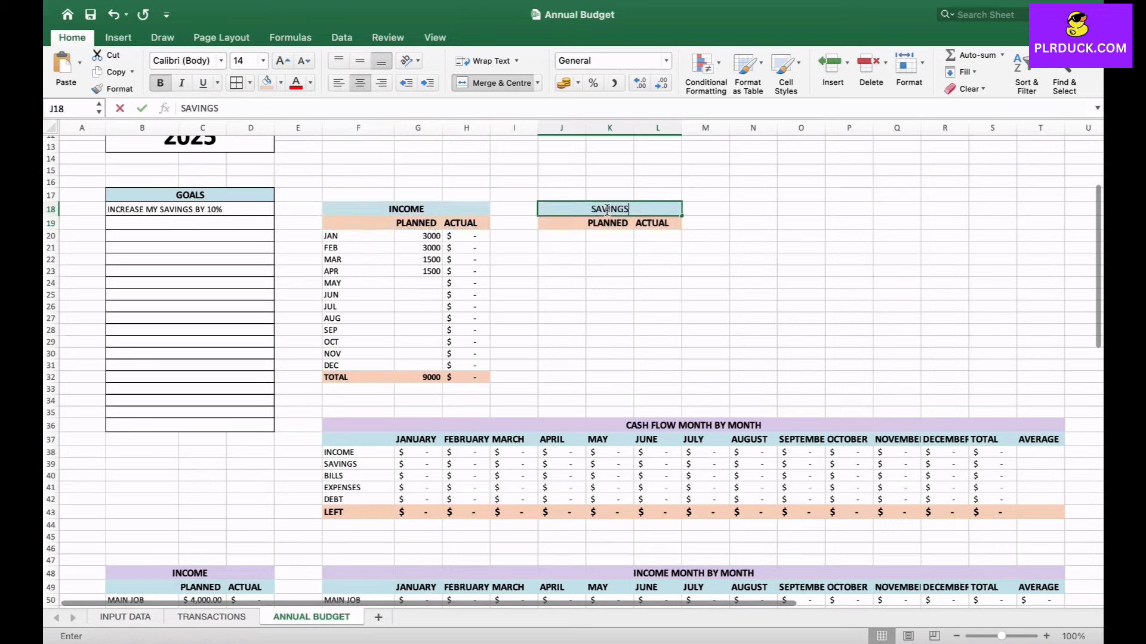
pyautogui.press('Return')
# - Copy the month labels F20:F31 into the savings table from J20 and widen column J to 13.00
pyautogui.moveTo(358, 236); pyautogui.dragTo(358, 365)
pyautogui.press('super+c')
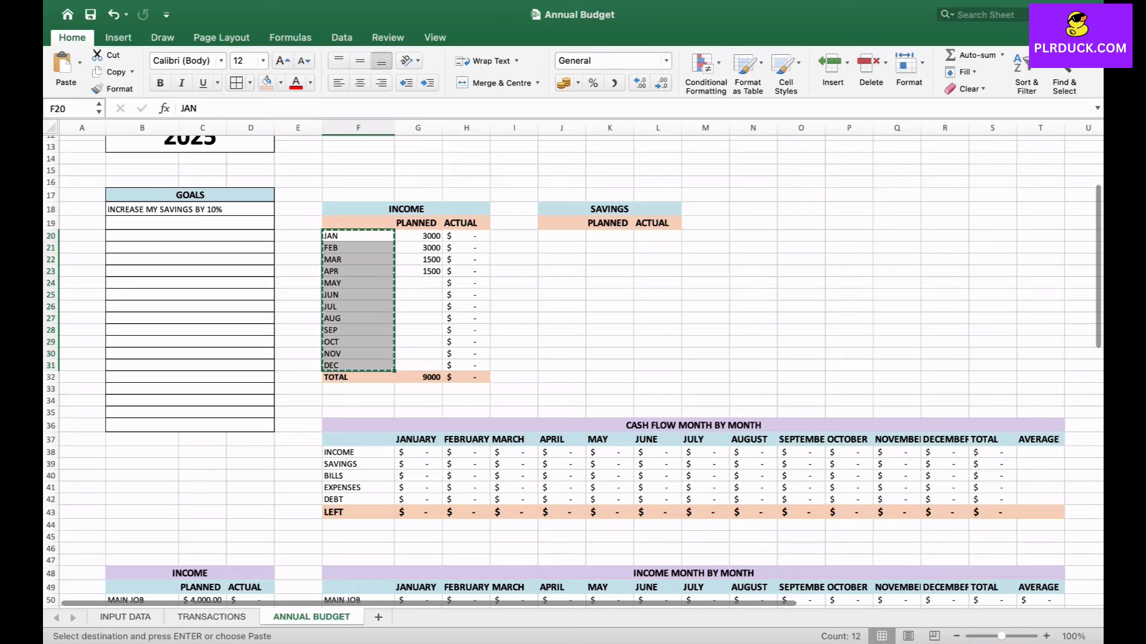
pyautogui.click(561, 236)
pyautogui.press('super+v')
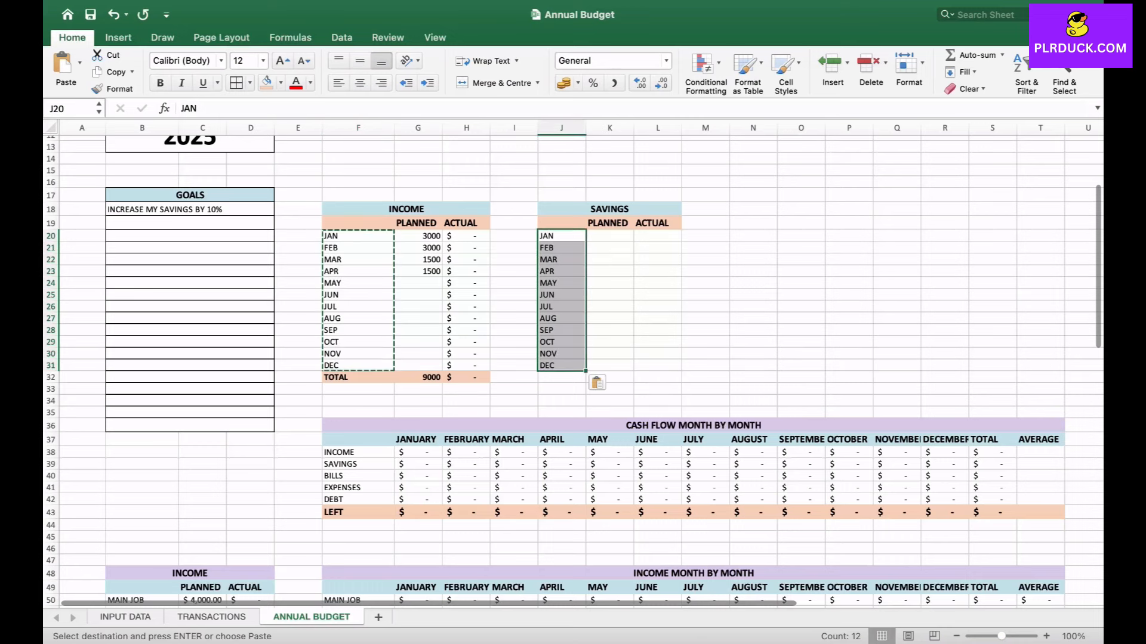
pyautogui.moveTo(586, 127); pyautogui.dragTo(599, 128)
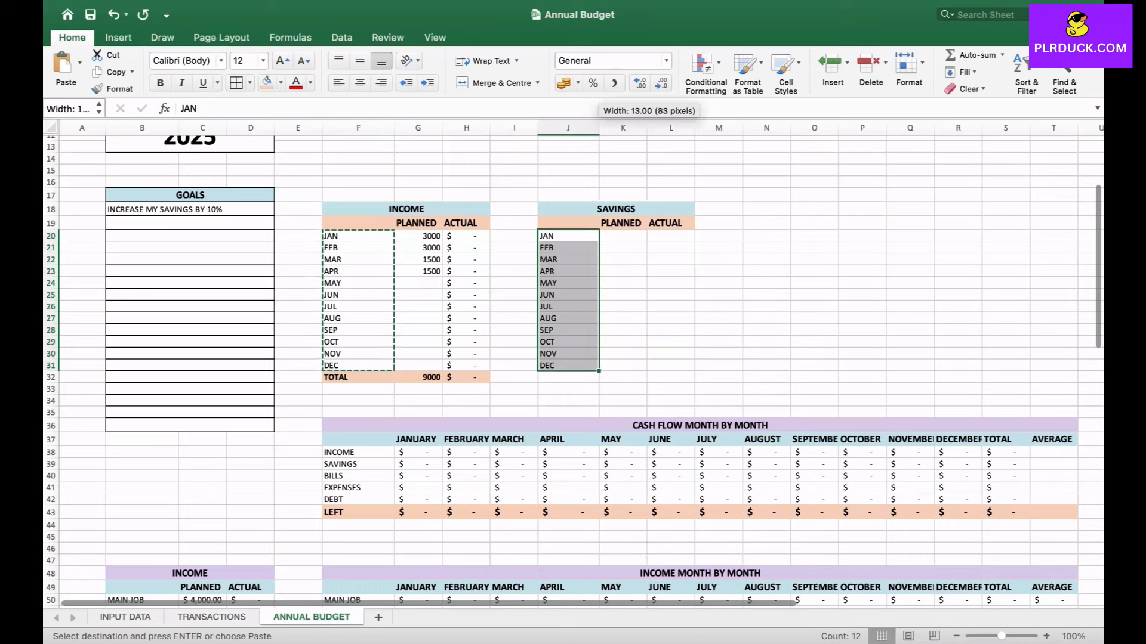
# - Enter planned savings of 600, 600 and 800 for JAN to MAR in K20:K22
pyautogui.click(622, 235)
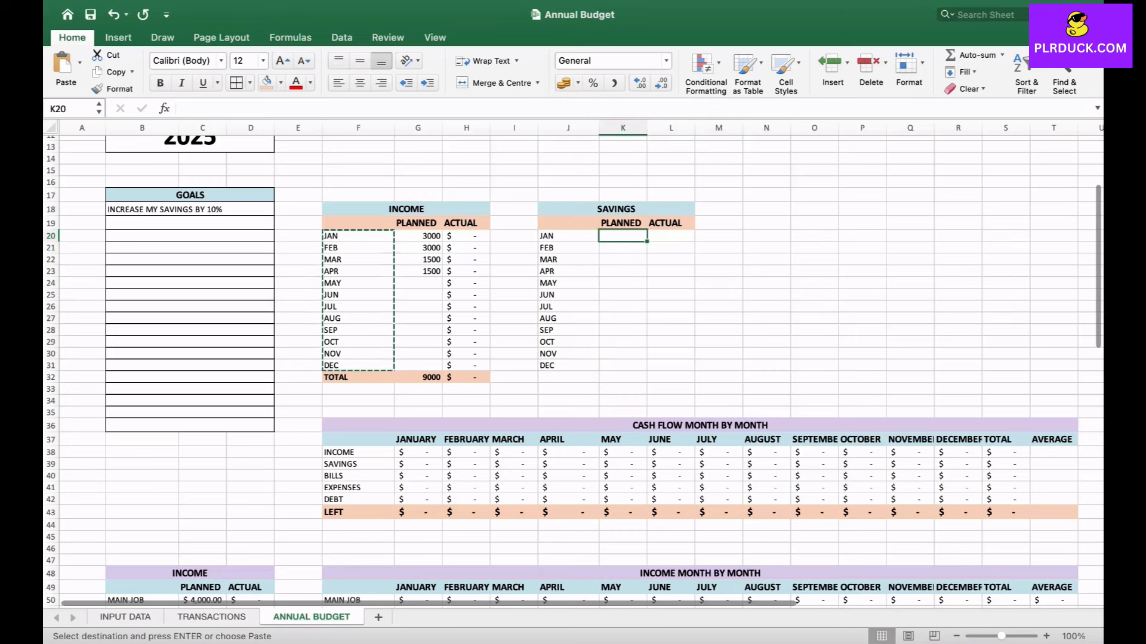
pyautogui.write('600')
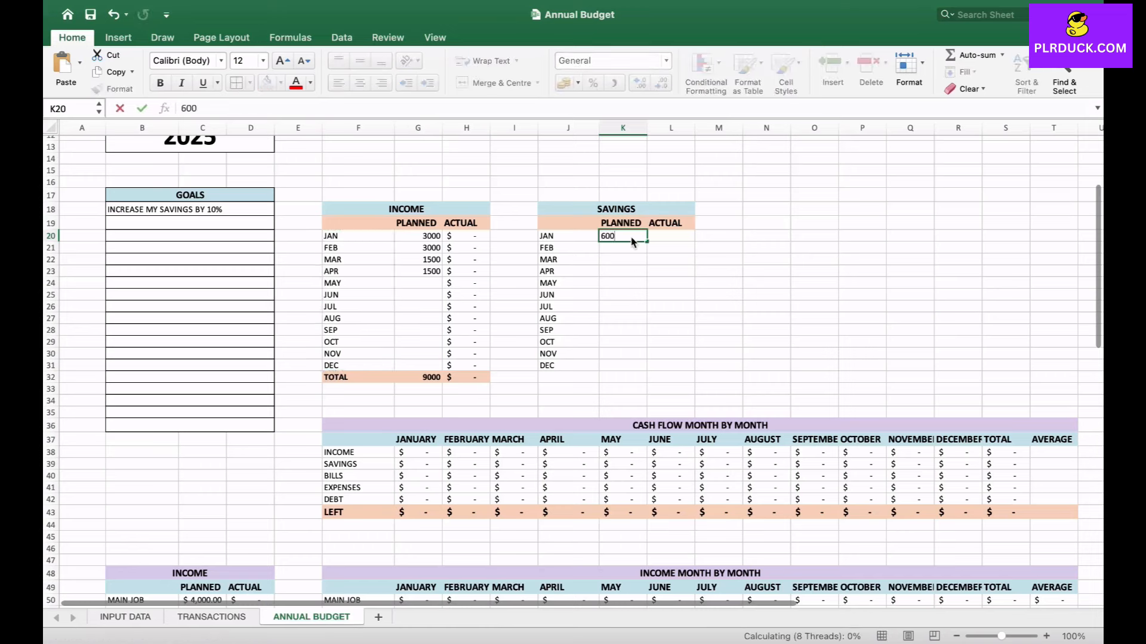
pyautogui.press('Return')
pyautogui.write('600')
pyautogui.press('Return')
pyautogui.write('800')
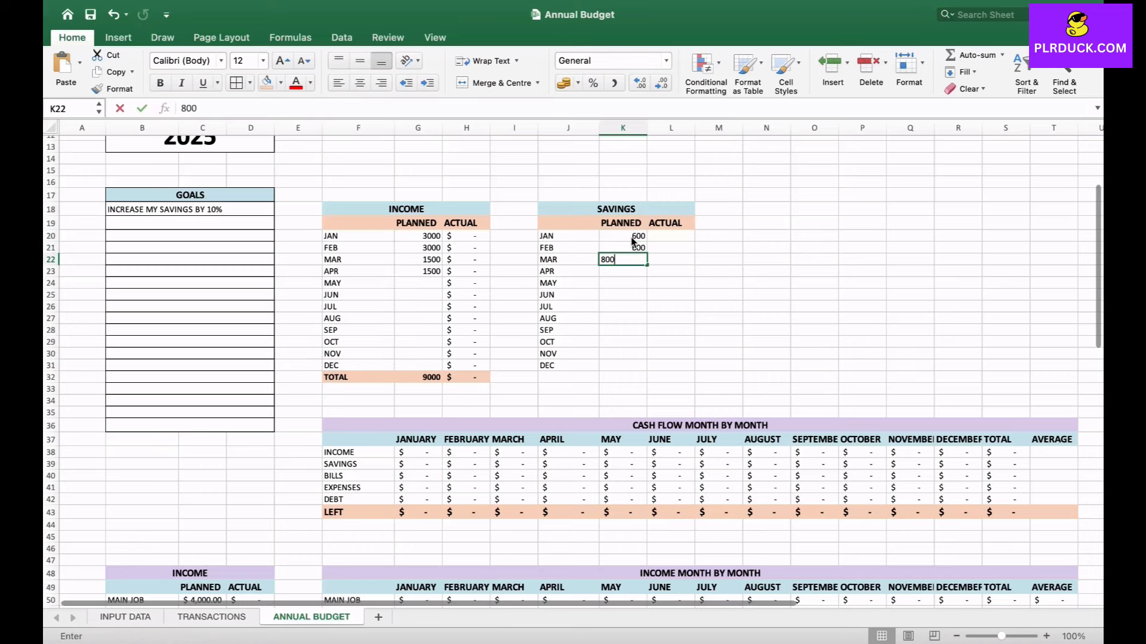
# - Label J32 TOTAL and sum the savings table's PLANNED column in K32
pyautogui.click(572, 380)
pyautogui.write('TOTAL')
pyautogui.press('Tab')
pyautogui.write('=SUM')
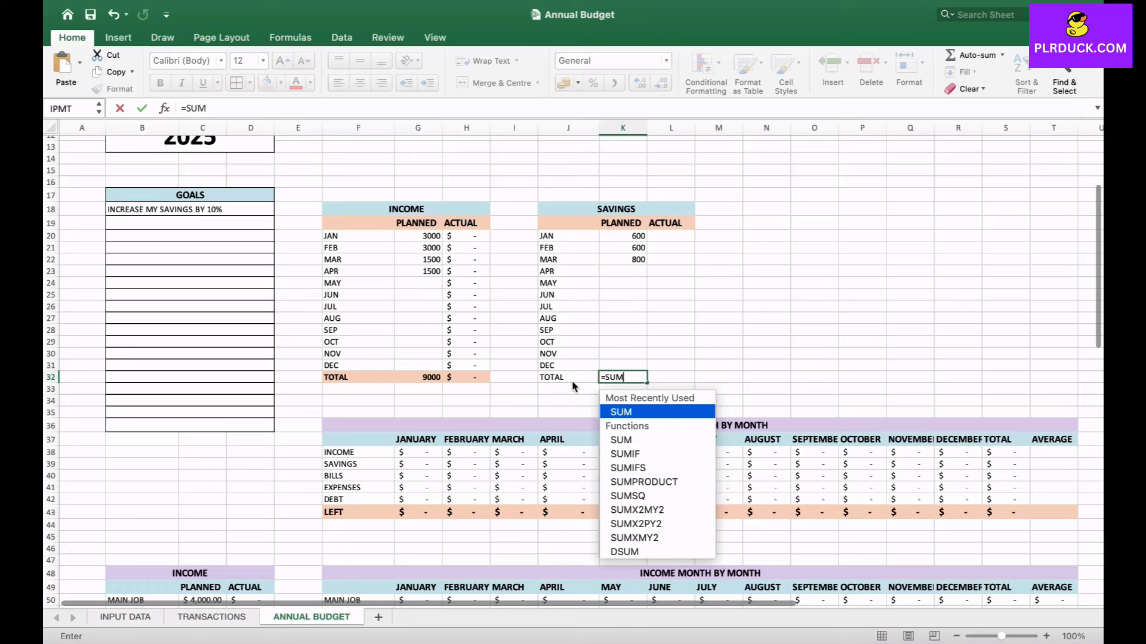
pyautogui.write('(')
pyautogui.moveTo(622, 343)
pyautogui.mouseDown()
pyautogui.moveTo(622, 236)
pyautogui.moveTo(622, 366)
pyautogui.mouseUp()
pyautogui.write(')')
pyautogui.press('Return')
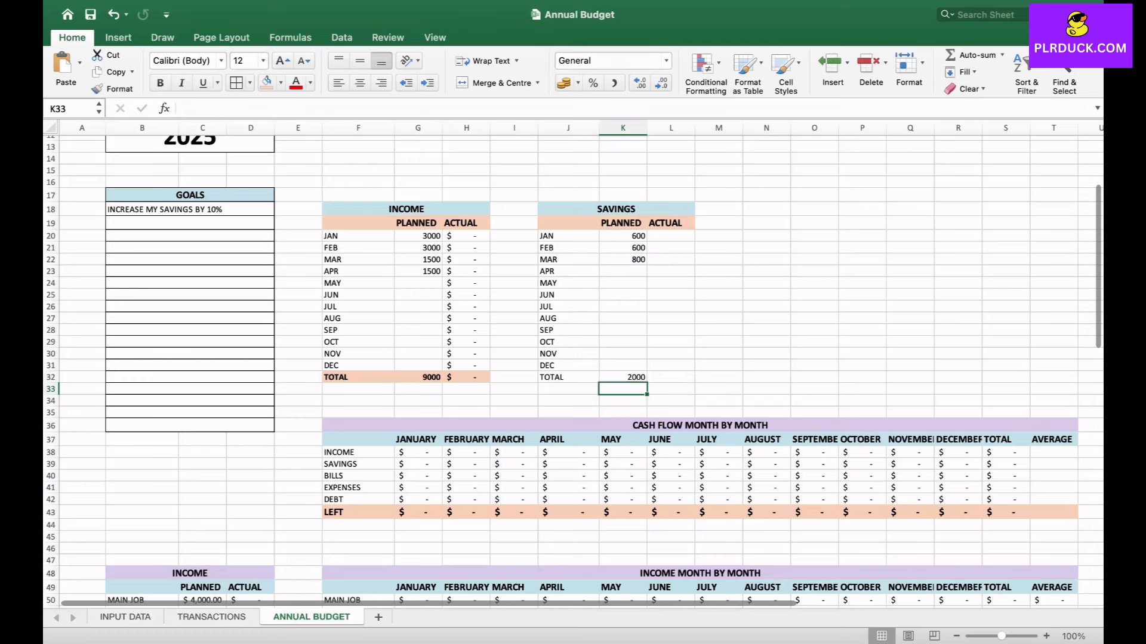
# - Copy the cash flow table's SAVINGS row G39:S39 and paste it transposed into the savings table's ACTUAL column from L20
pyautogui.moveTo(417, 463); pyautogui.dragTo(1008, 463)
pyautogui.press('super+c')
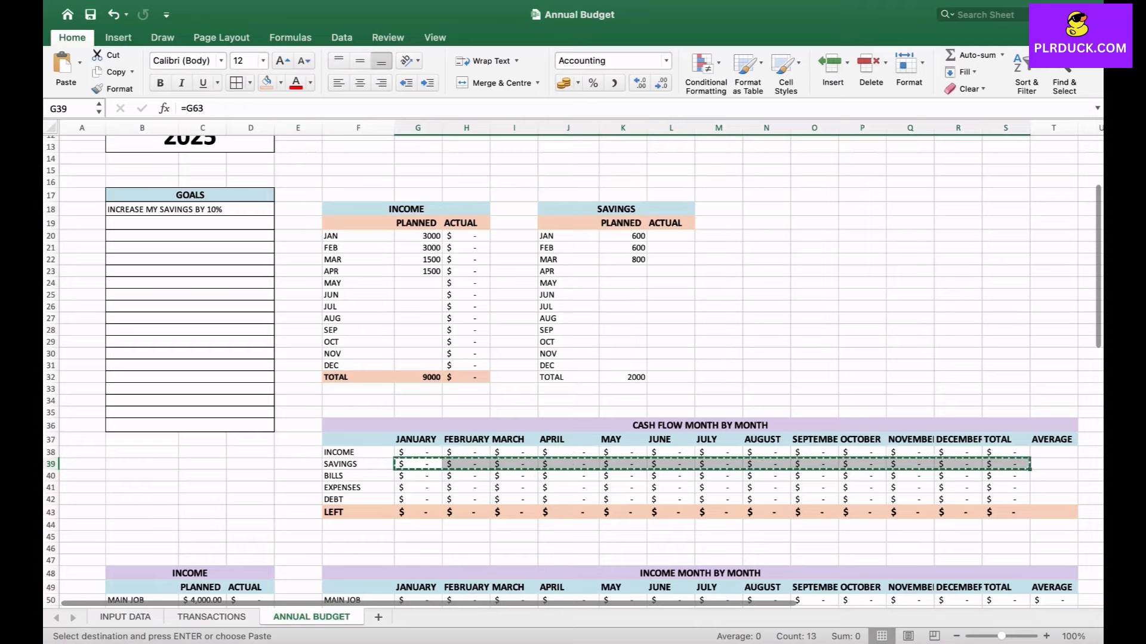
pyautogui.click(665, 236)
pyautogui.rightClick(665, 235)
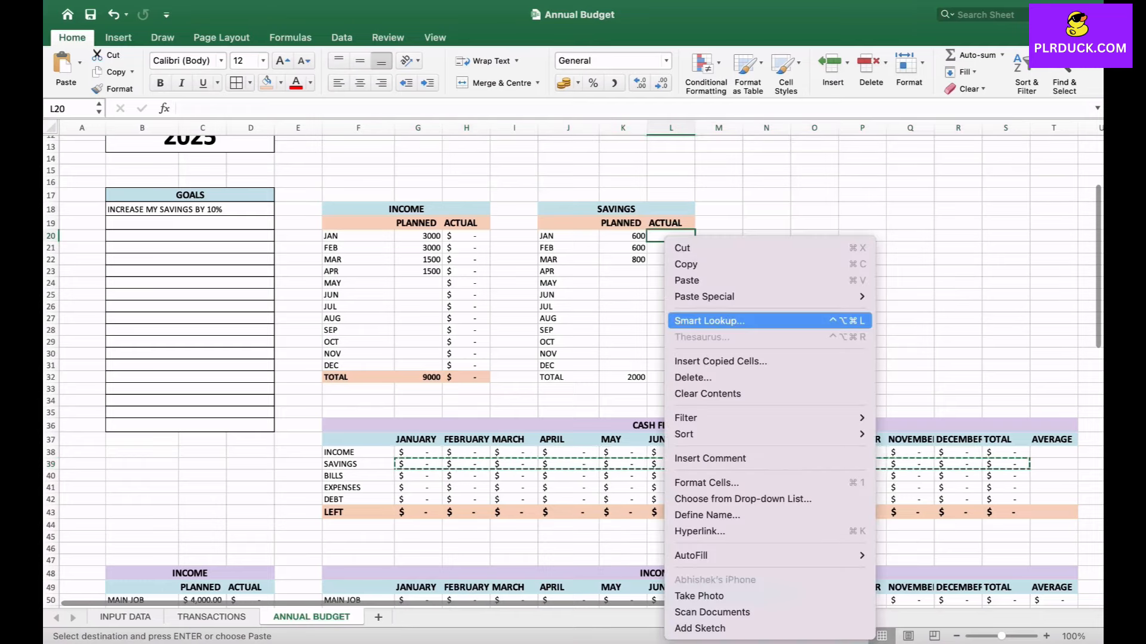
pyautogui.moveTo(705, 296)
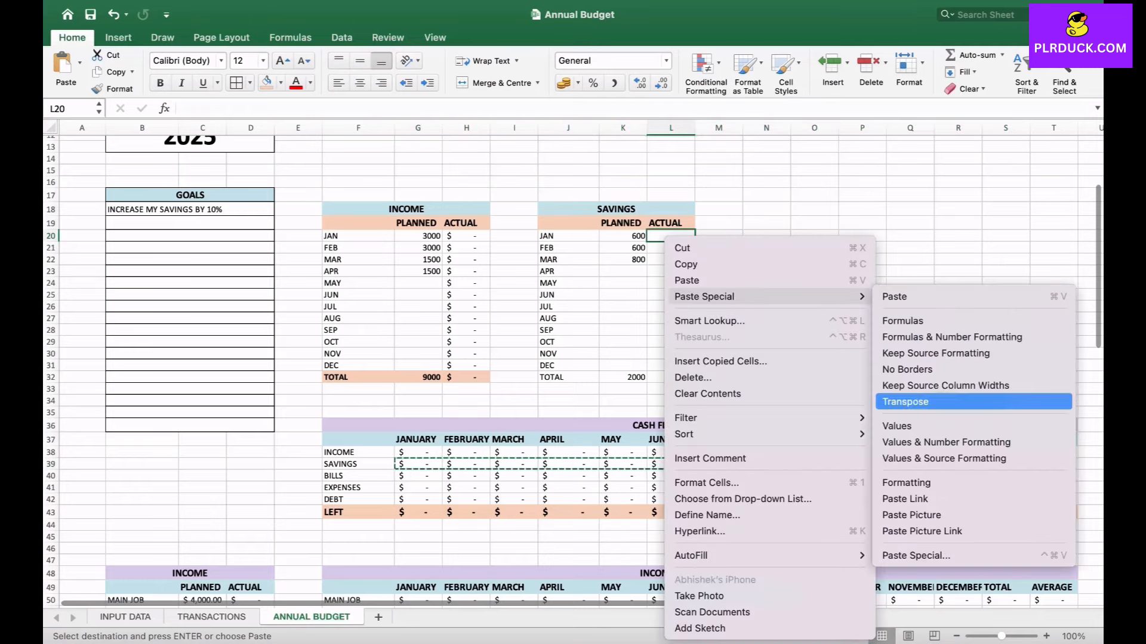
pyautogui.click(906, 401)
# - Make the savings table's TOTAL row J32:L32 bold with a light orange fill
pyautogui.hscroll(2, 572, 371)
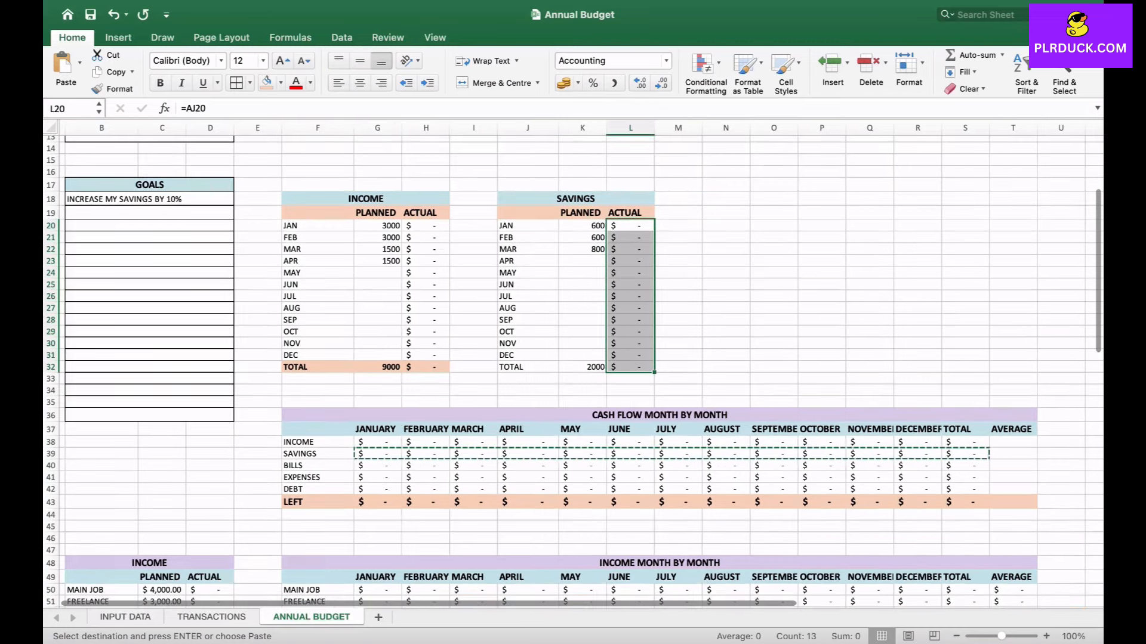
pyautogui.click(524, 367)
pyautogui.moveTo(524, 367); pyautogui.dragTo(630, 367)
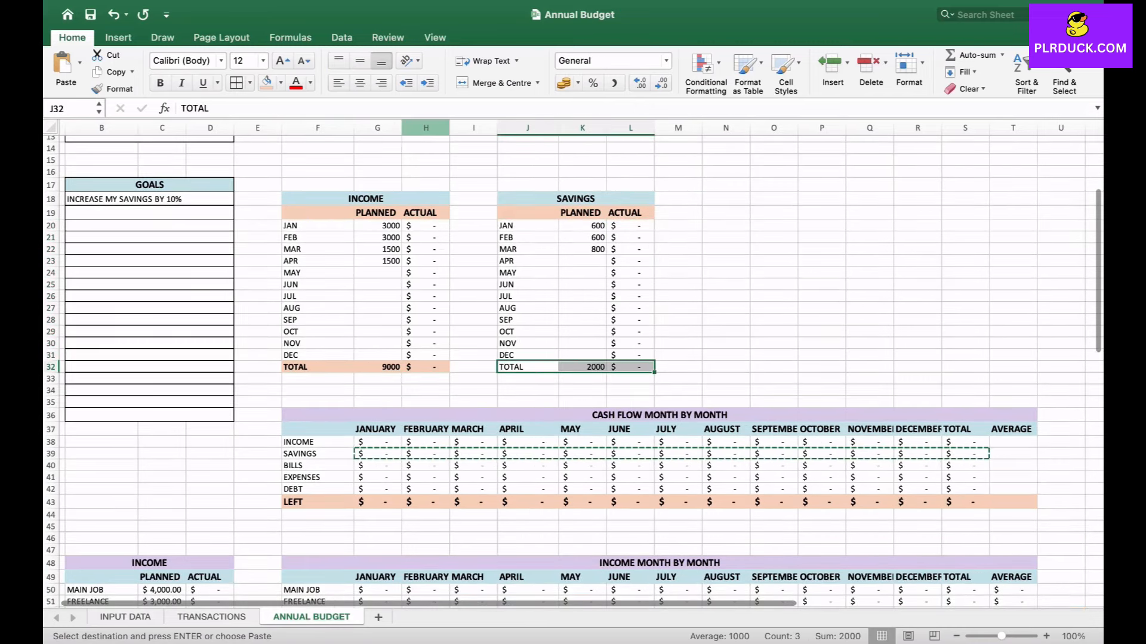
pyautogui.click(160, 83)
pyautogui.click(266, 83)
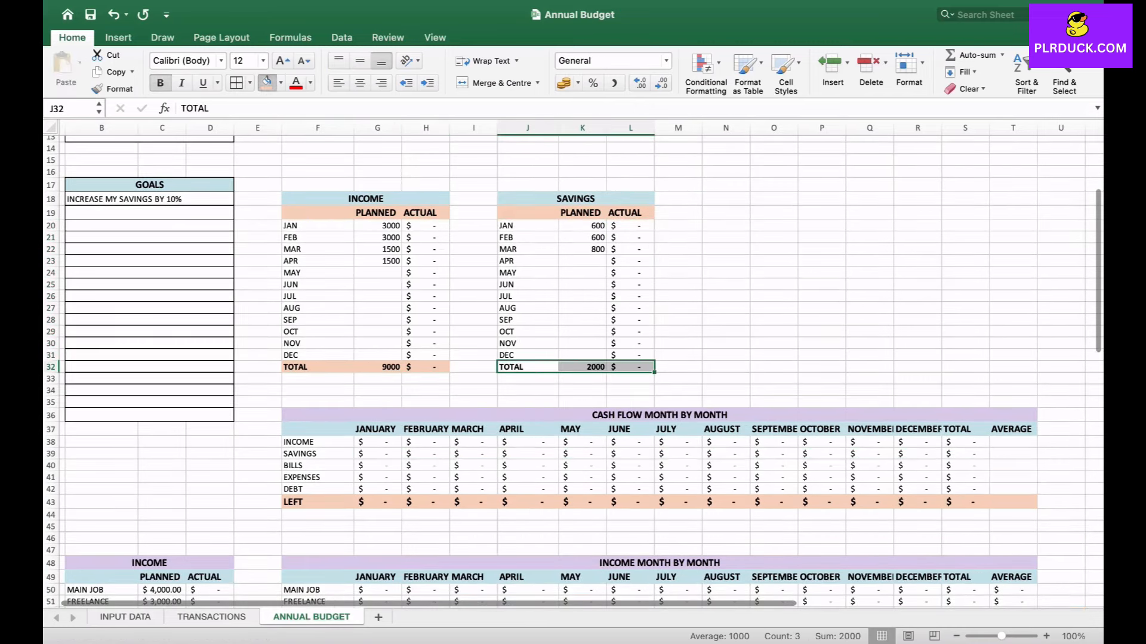
# - Fill the SAVINGS heading in J18 with the light purple recent colour
pyautogui.click(575, 198)
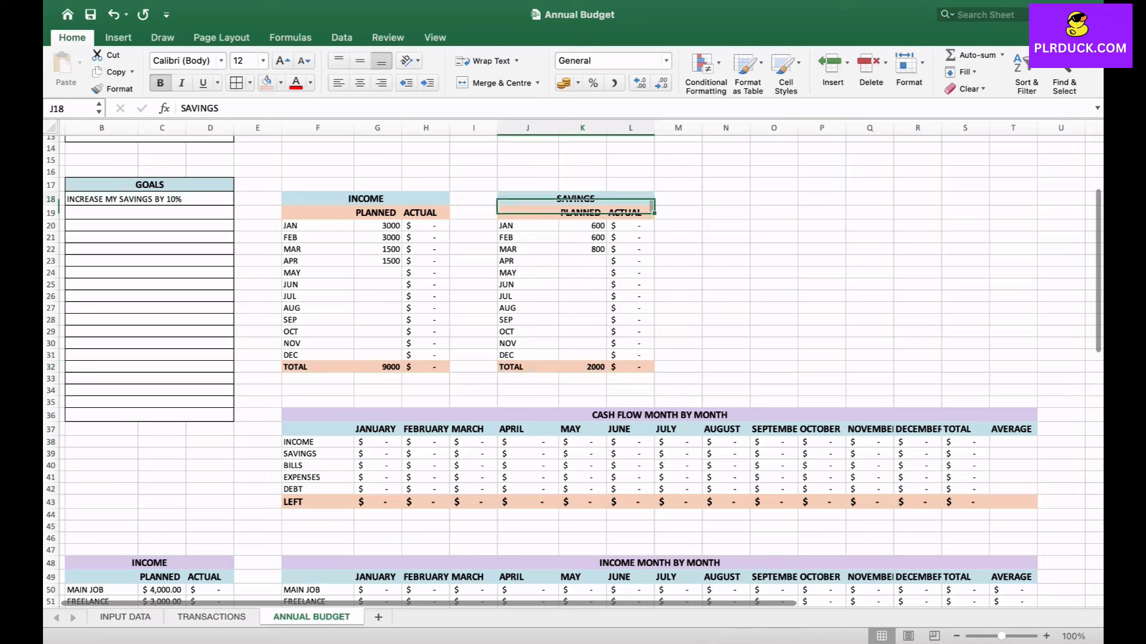
pyautogui.click(280, 83)
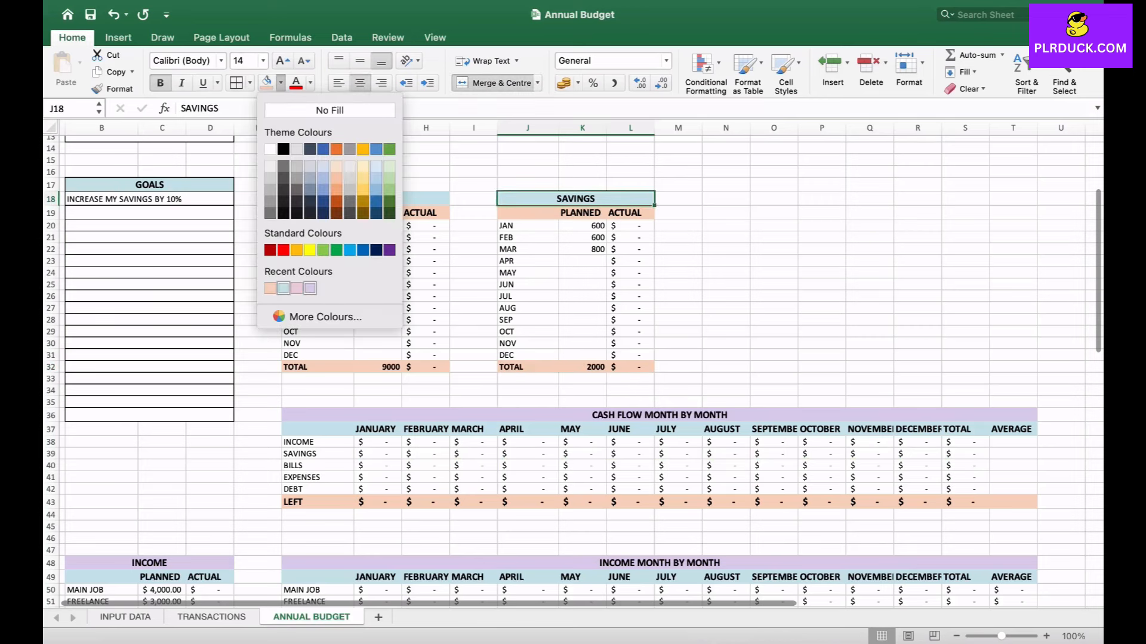
pyautogui.click(310, 288)
pyautogui.click(725, 249)
# - Copy the savings table headings J18:L19 to N18, rename the heading BILLS, and copy the month labels below it from N20
pyautogui.hscroll(3, 725, 249)
pyautogui.scroll(1, 726, 250)
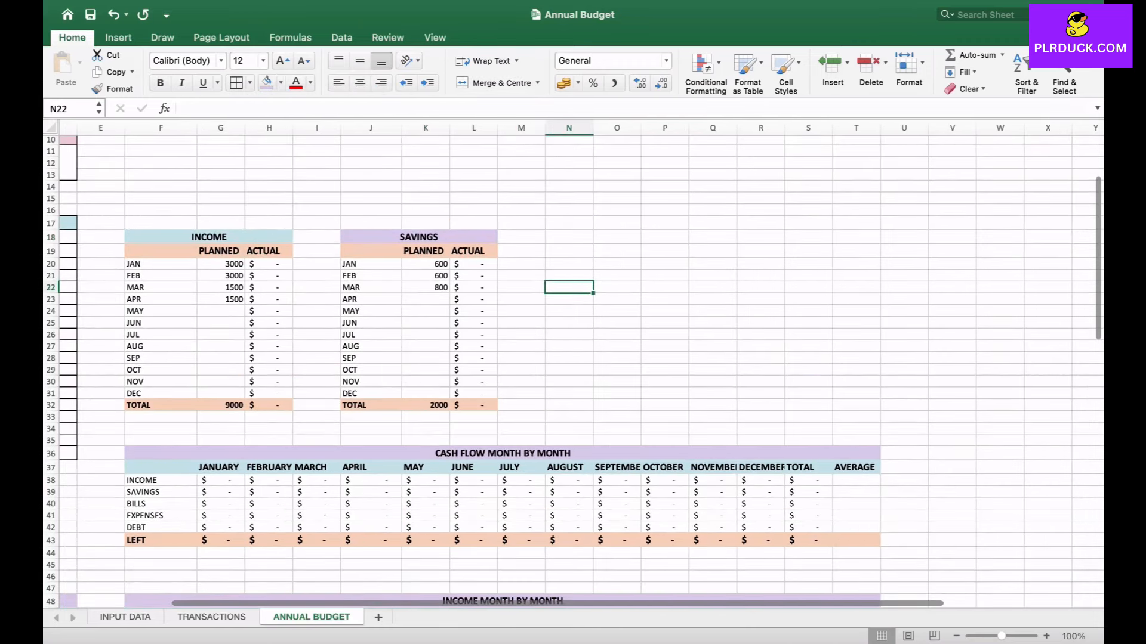
pyautogui.moveTo(370, 237); pyautogui.dragTo(474, 250)
pyautogui.press('super+c')
pyautogui.click(569, 237)
pyautogui.press('super+v')
pyautogui.write('BILLS')
pyautogui.moveTo(371, 264); pyautogui.dragTo(371, 394)
pyautogui.press('super+c')
# - Enter planned bills of 200, 200 and 100 in O20:O22 and add a TOTAL row that sums them in row 32
pyautogui.write('200')
pyautogui.press('Return')
pyautogui.write('200')
pyautogui.press('Return')
pyautogui.write('100')
pyautogui.click(571, 406)
pyautogui.write('TOTAL')
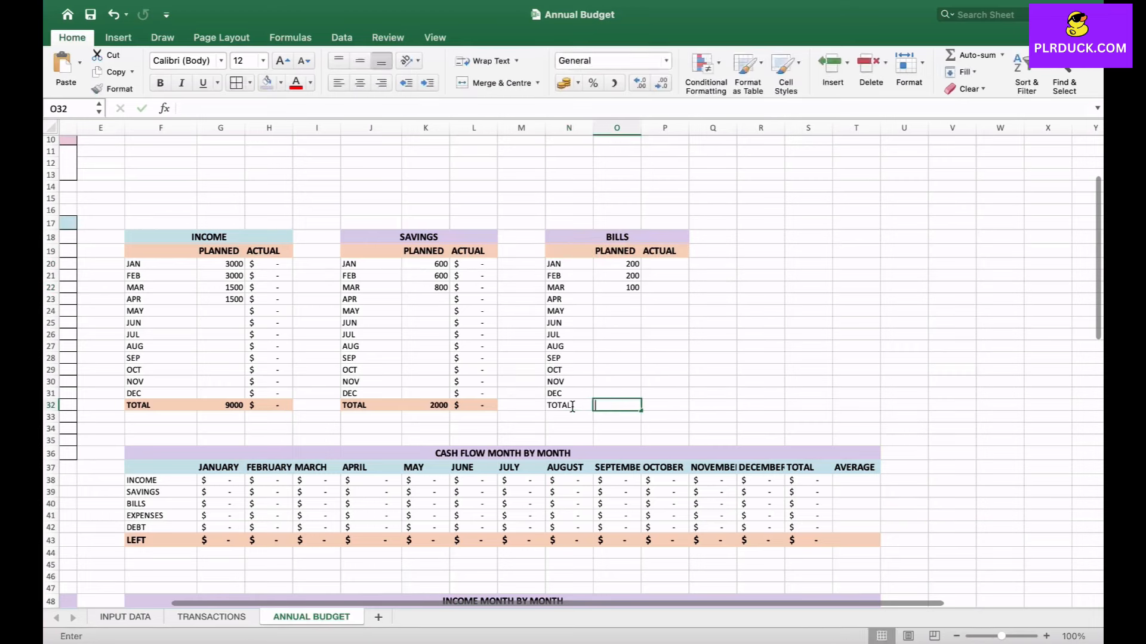
# - Paste the cash flow BILLS row G40:S40 transposed from P20 and make the TOTAL row N32:P32 bold on light orange
pyautogui.moveTo(220, 504); pyautogui.dragTo(808, 493)
pyautogui.press('super+c')
pyautogui.rightClick(666, 264)
pyautogui.click(908, 401)
pyautogui.moveTo(568, 406); pyautogui.dragTo(665, 406)
pyautogui.click(266, 83)
# - Fill the BILLS heading in N18 with light pink and widen column N
pyautogui.click(617, 237)
pyautogui.click(280, 83)
pyautogui.hscroll(3, 617, 358)
pyautogui.moveTo(449, 127); pyautogui.dragTo(466, 128)
# - Copy the bills table headings N18:P19 to R18, rename the heading EXPENSES, and copy the month labels below it from R20
pyautogui.moveTo(434, 251); pyautogui.dragTo(537, 265)
pyautogui.press('super+c')
pyautogui.click(633, 251)
pyautogui.press('super+v')
pyautogui.write('EXPENSES')
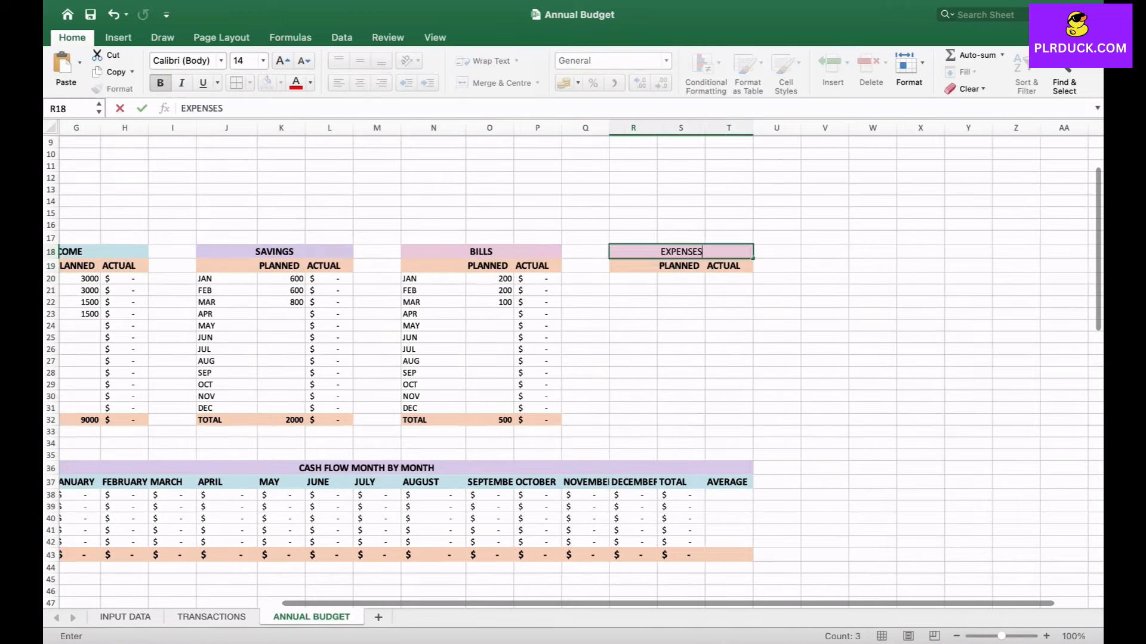
pyautogui.moveTo(433, 278); pyautogui.dragTo(433, 408)
pyautogui.press('super+c')
# - Enter planned expenses of 1000, 1000 and 500 in S20:S22 and add a TOTAL row with a SUM in S32
pyautogui.write('000')
pyautogui.press('Return')
pyautogui.write('1000')
pyautogui.press('Return')
pyautogui.write('500')
pyautogui.click(633, 420)
pyautogui.write('TOTAL')
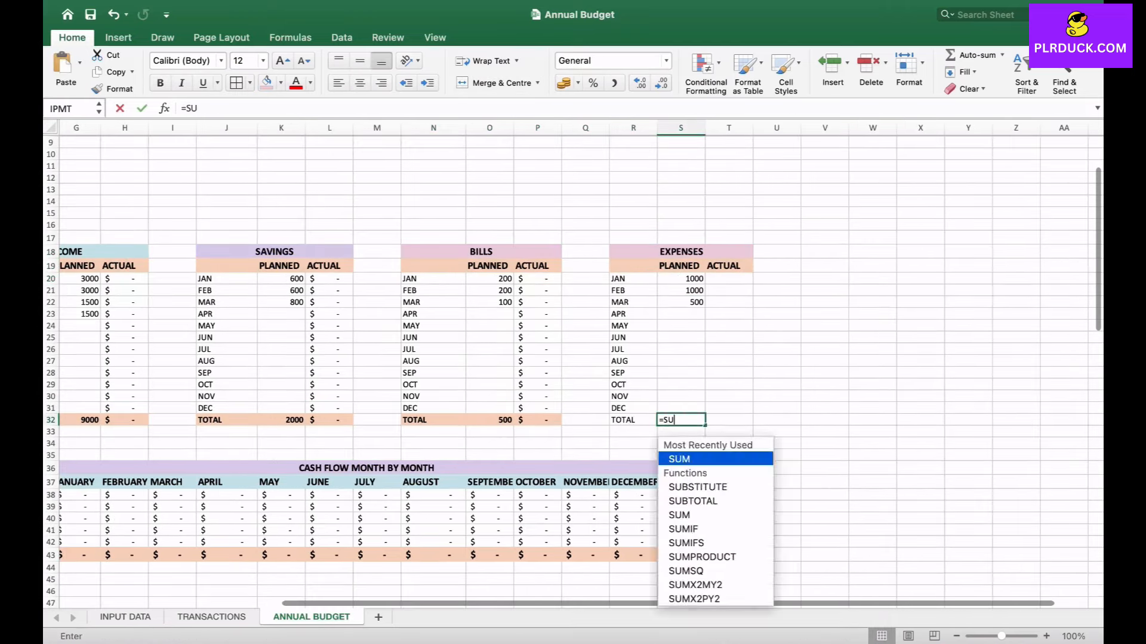
# - Paste the cash flow EXPENSES row G41:S41 transposed from T20 and make the TOTAL row R32:T32 bold on light orange
pyautogui.moveTo(204, 528); pyautogui.dragTo(810, 528)
pyautogui.press('super+c')
pyautogui.rightClick(858, 276)
pyautogui.moveTo(684, 404); pyautogui.dragTo(779, 405)
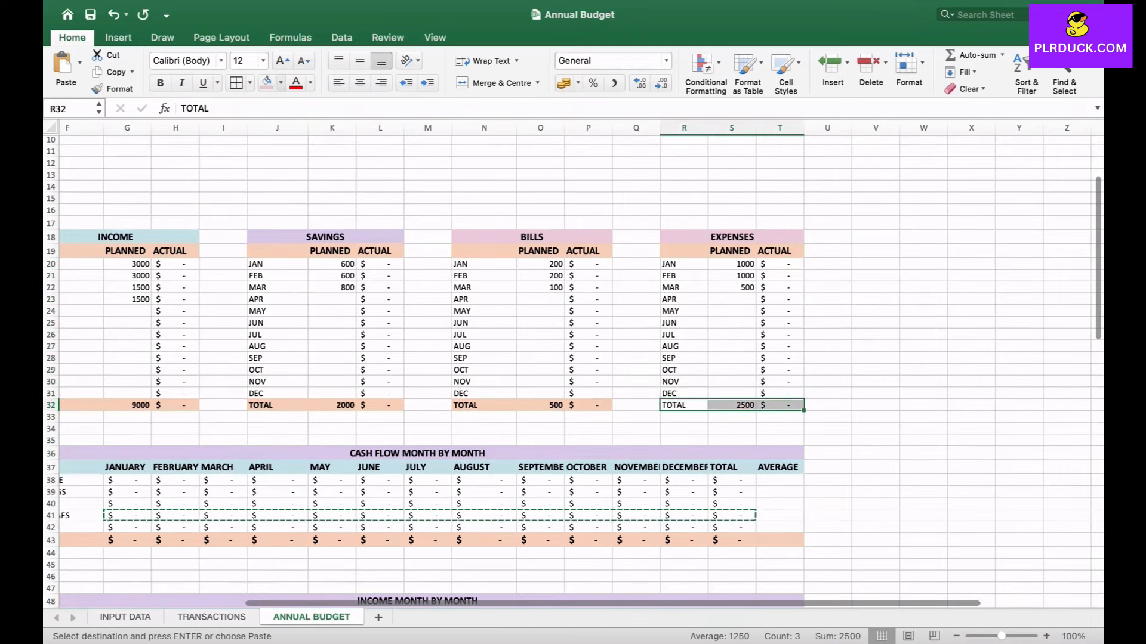
pyautogui.click(267, 83)
# - Copy the expenses table headings to V18 and rename the copied heading DEBT
pyautogui.moveTo(607, 262); pyautogui.dragTo(702, 276)
pyautogui.click(799, 262)
pyautogui.press('super+v')
pyautogui.write('DEBT')
# - Enter planned debt of 500, 500 and 1000 in W20:W22 and add a TOTAL row that sums them in row 32
pyautogui.click(847, 291)
pyautogui.write('500')
pyautogui.press('Return')
pyautogui.write('500')
pyautogui.press('Return')
pyautogui.write('1000')
pyautogui.click(796, 430)
pyautogui.write('TOTAL')
# - Copy the cash flow table's DEBT row and paste it transposed into the debt table's ACTUAL column from X20
pyautogui.hscroll(-3, 572, 370)
pyautogui.moveTo(228, 494); pyautogui.dragTo(784, 494)
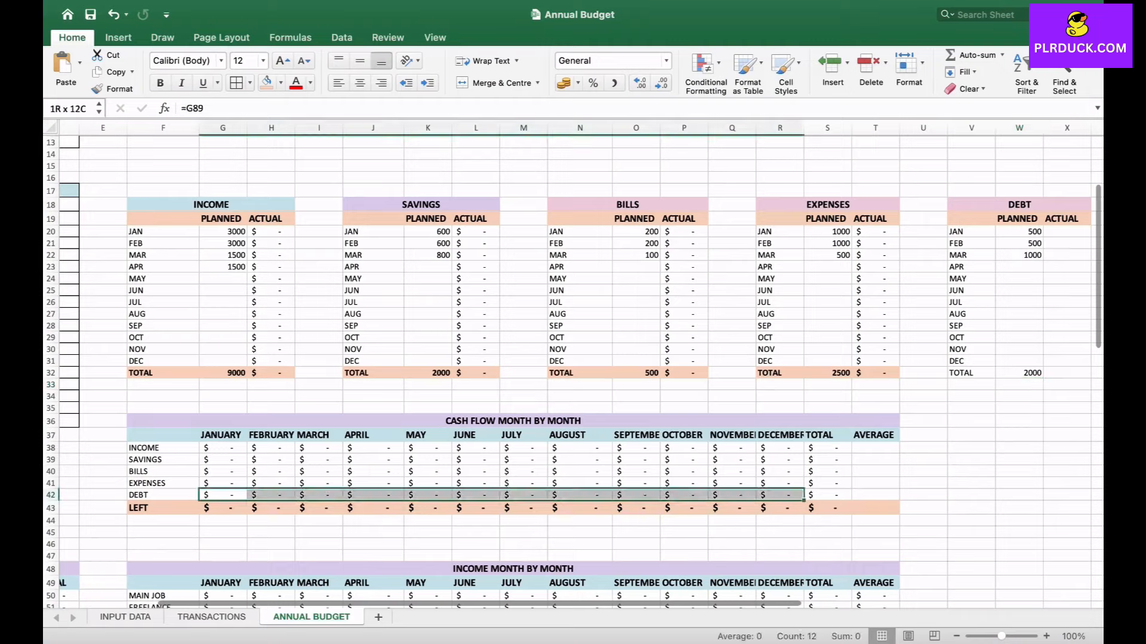
pyautogui.press('super+c')
pyautogui.rightClick(955, 259)
pyautogui.click(788, 297)
# - Make the debt TOTAL row V32:X32 bold on light orange, and fill the DEBT heading light purple and the EXPENSES heading light blue
pyautogui.moveTo(863, 400); pyautogui.dragTo(959, 401)
pyautogui.click(266, 83)
pyautogui.click(863, 232)
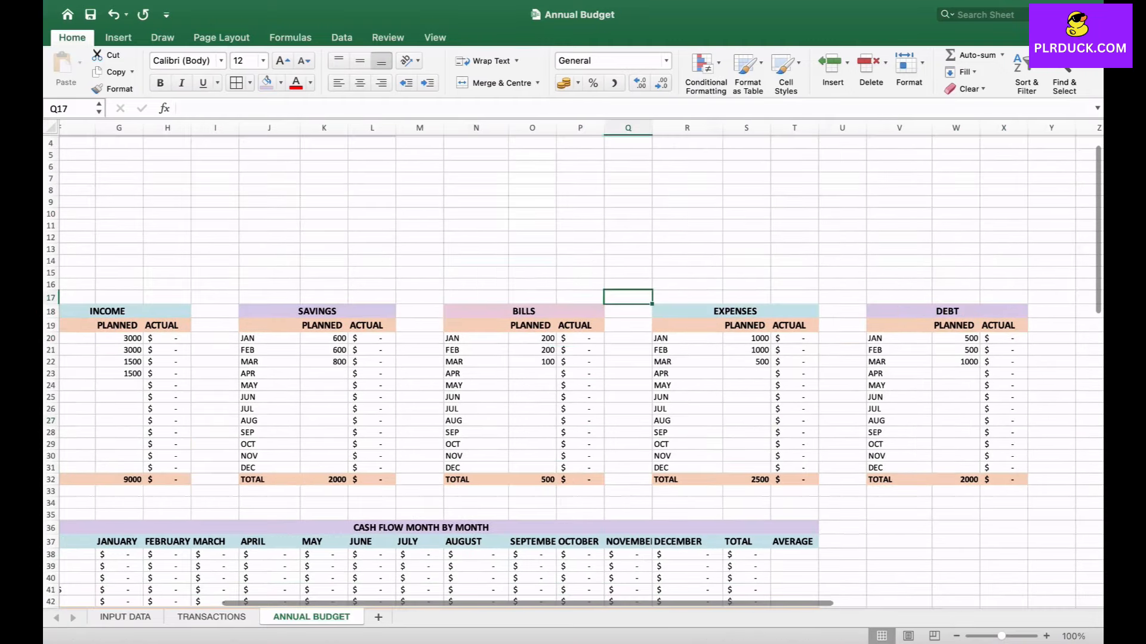
# - Apply the dollar accounting format to the PLANNED columns, rows 20 to 32, of the income, savings, bills, expenses and debt tables
pyautogui.hscroll(-5, 572, 364)
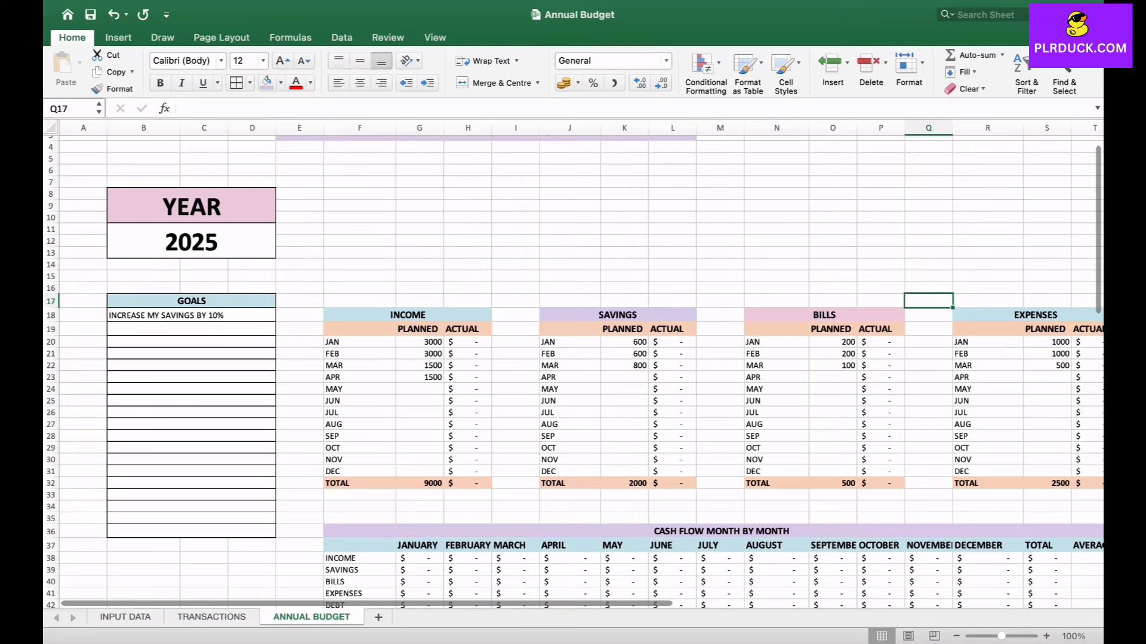
pyautogui.scroll(1, 573, 364)
pyautogui.hscroll(5, 573, 364)
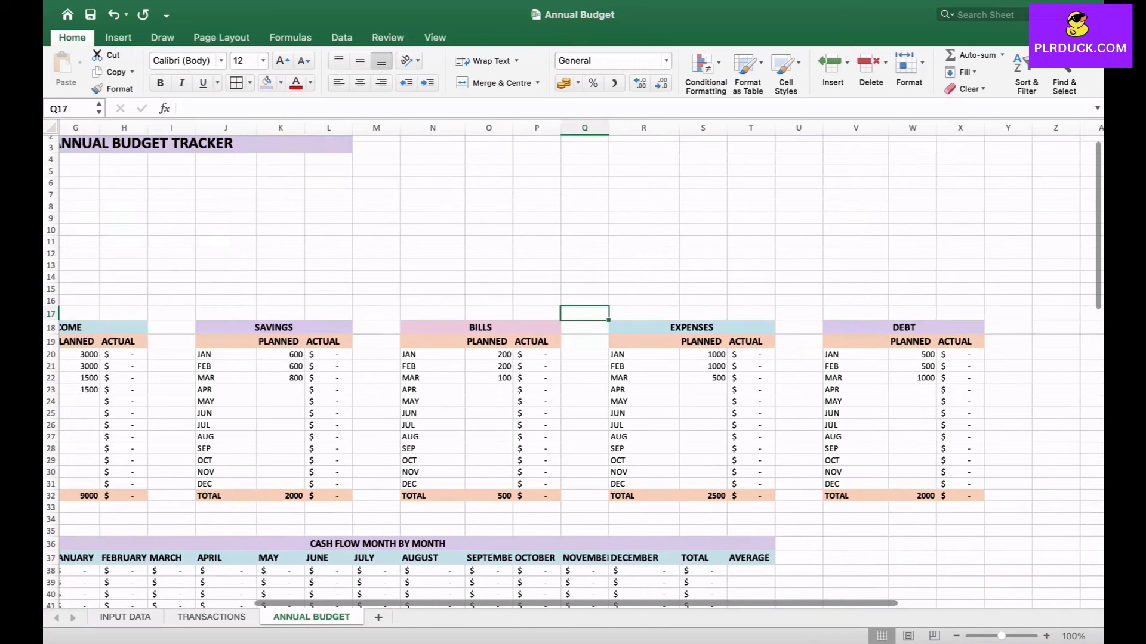
pyautogui.hscroll(-5, 573, 364)
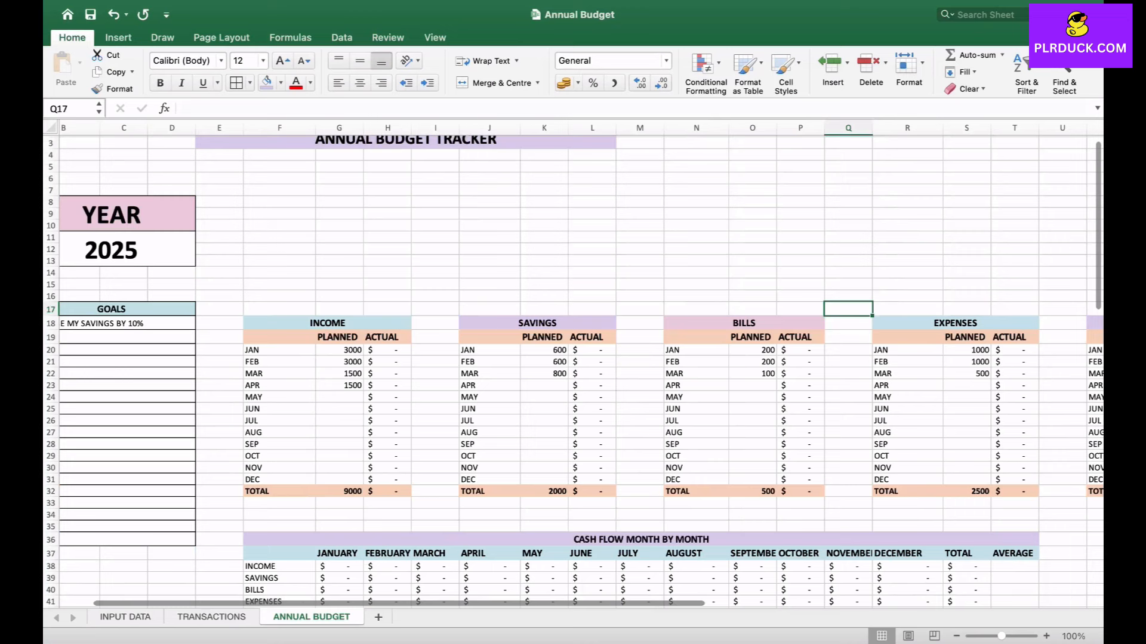
pyautogui.moveTo(339, 350); pyautogui.dragTo(339, 491)
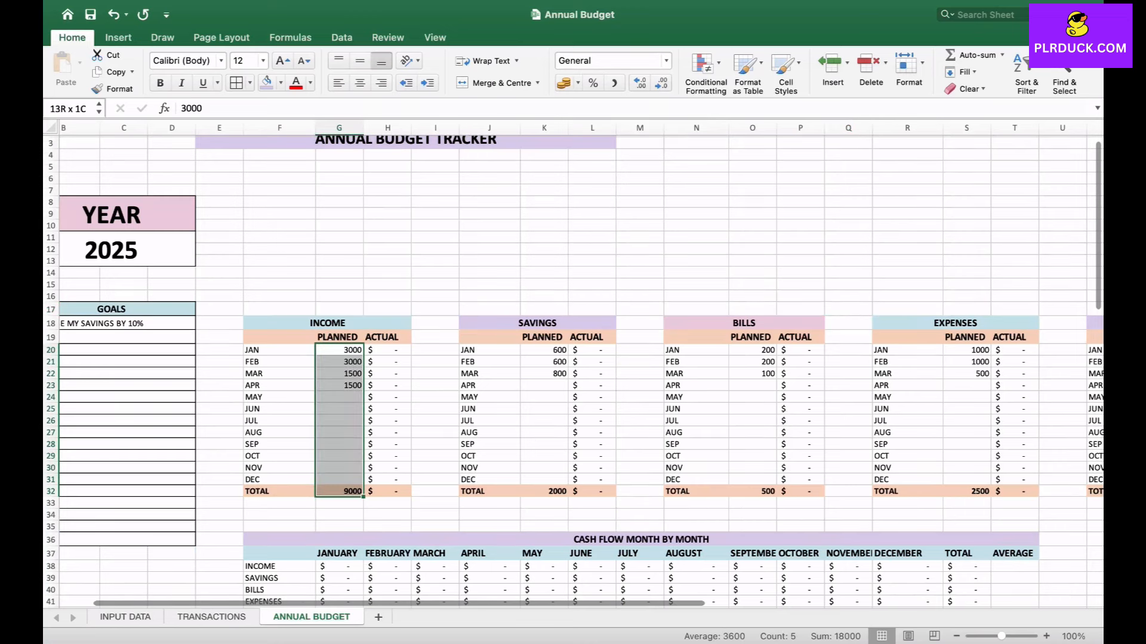
pyautogui.moveTo(544, 350); pyautogui.dragTo(544, 491)
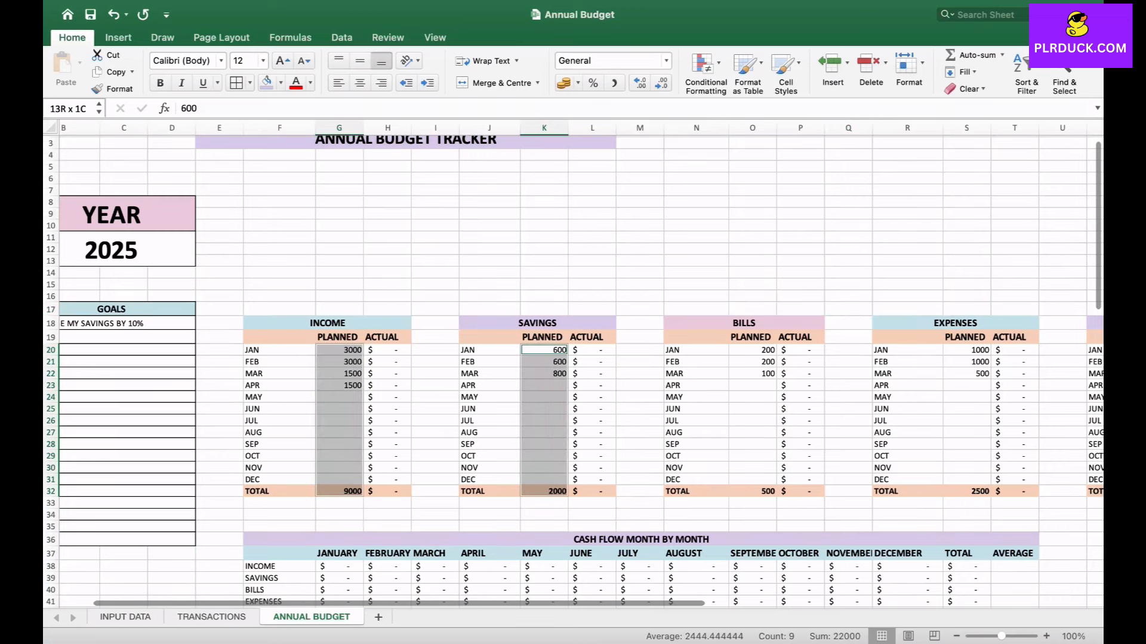
pyautogui.moveTo(752, 350); pyautogui.dragTo(752, 491)
pyautogui.hscroll(7, 573, 364)
pyautogui.moveTo(630, 356); pyautogui.dragTo(630, 498)
pyautogui.moveTo(840, 356); pyautogui.dragTo(839, 498)
pyautogui.click(577, 83)
pyautogui.click(596, 157)
pyautogui.click(464, 304)
# - Insert a 2D clustered column chart from the income table's monthly PLANNED and ACTUAL data in F19:H31
pyautogui.hscroll(-7, 572, 364)
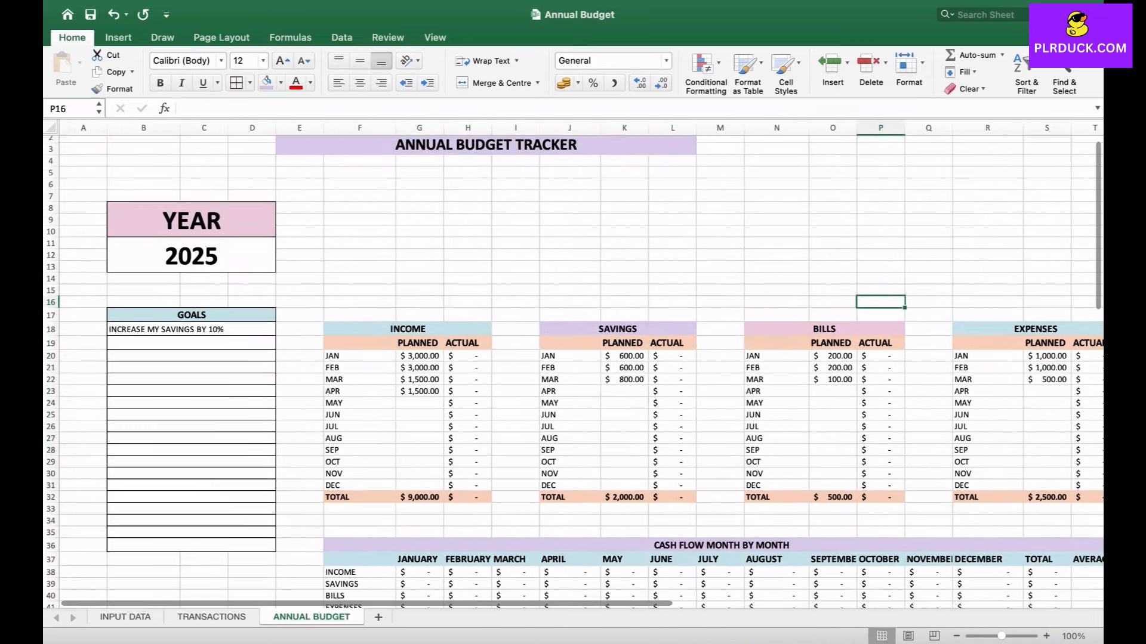
pyautogui.hscroll(2, 573, 364)
pyautogui.scroll(1, 573, 364)
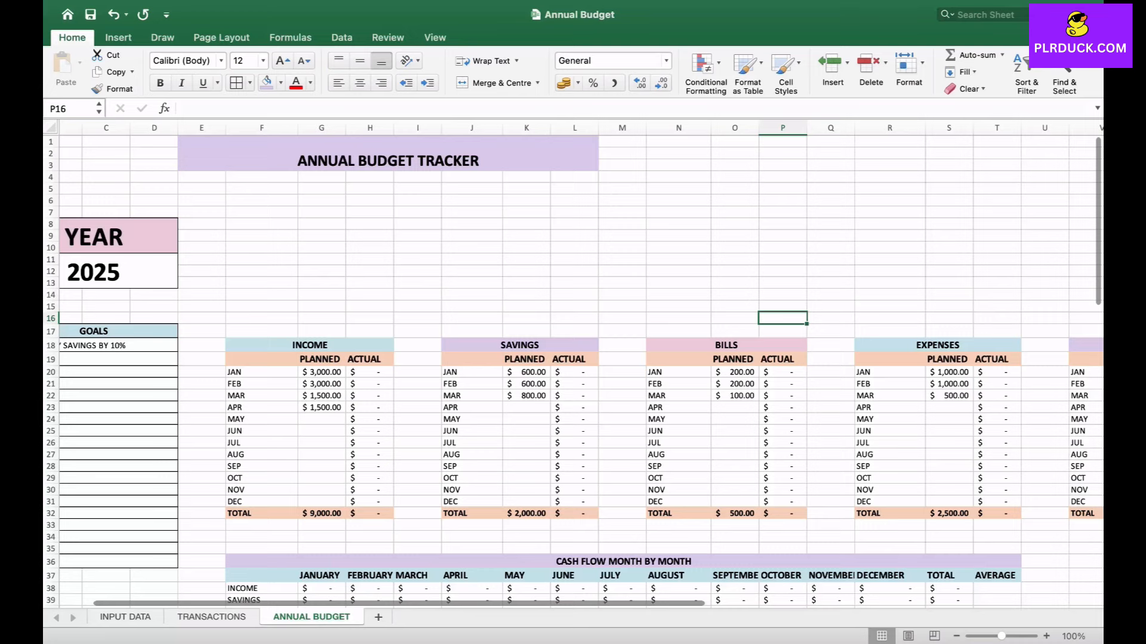
pyautogui.moveTo(261, 359); pyautogui.dragTo(370, 502)
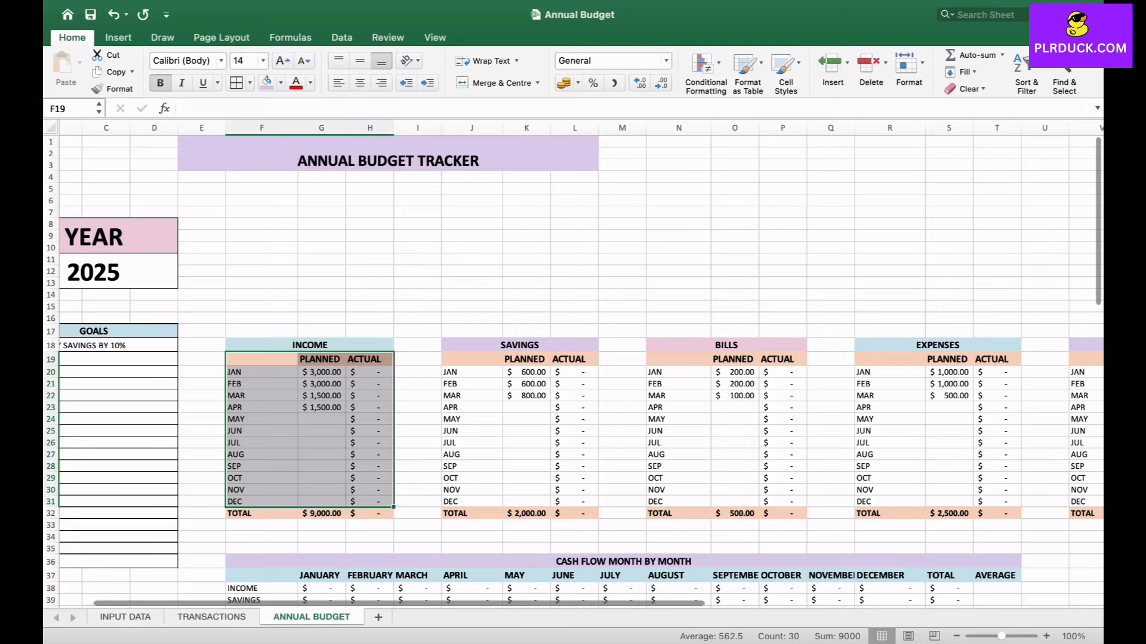
pyautogui.click(119, 37)
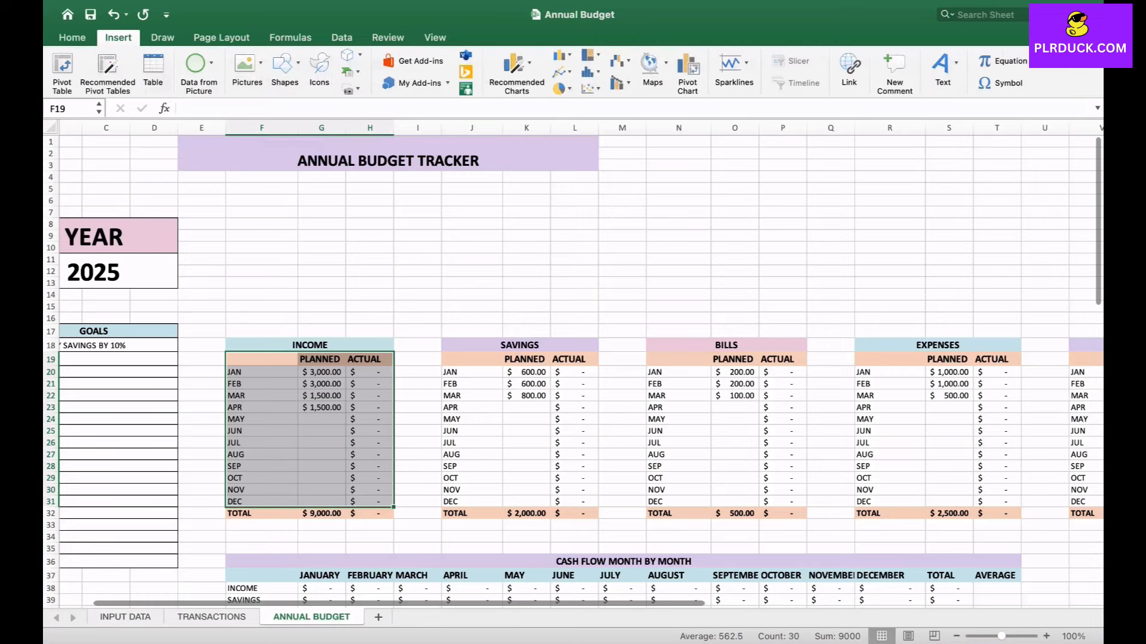
pyautogui.click(561, 56)
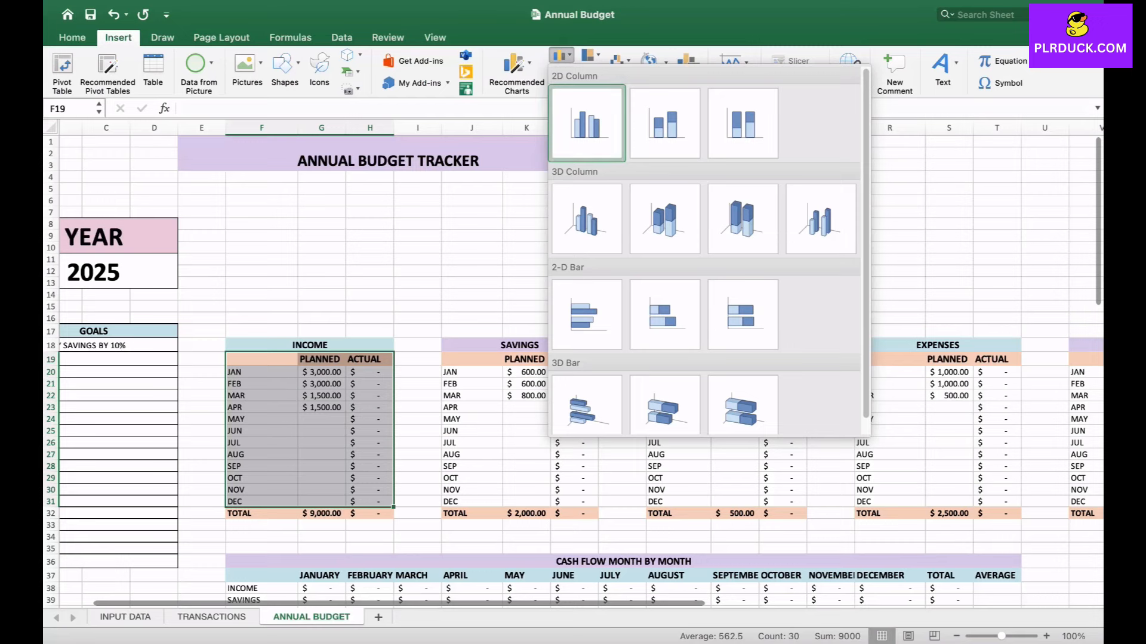
pyautogui.click(595, 113)
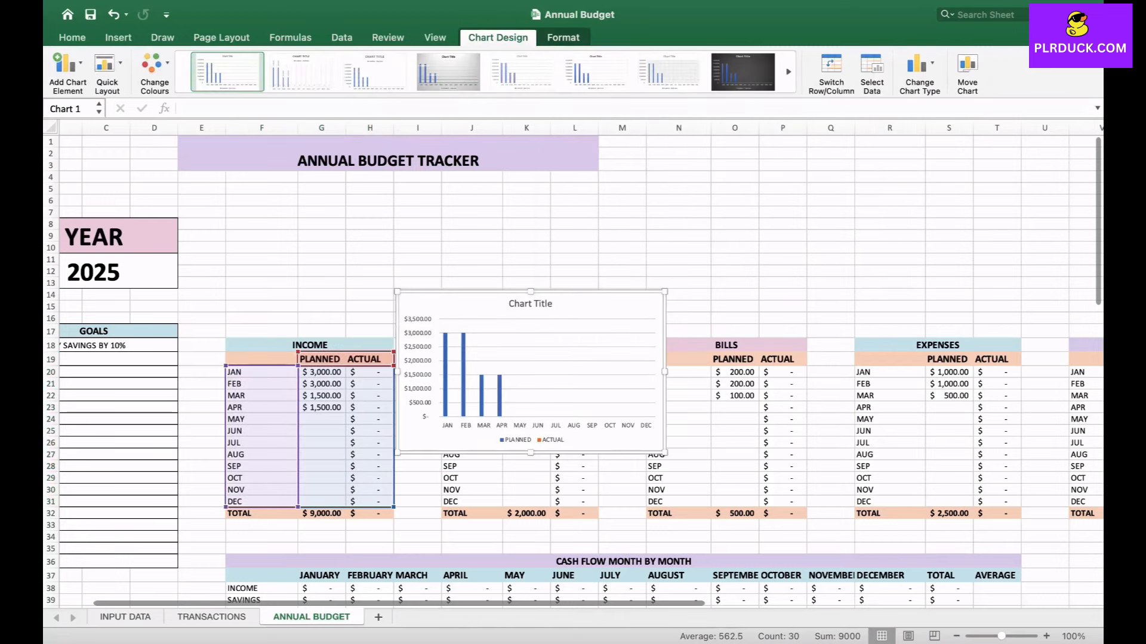
# - Shrink the income chart, place it above the INCOME table, and title it INCOME PLANNED VS ACTUAL
pyautogui.moveTo(398, 292); pyautogui.dragTo(433, 312)
pyautogui.click(581, 361)
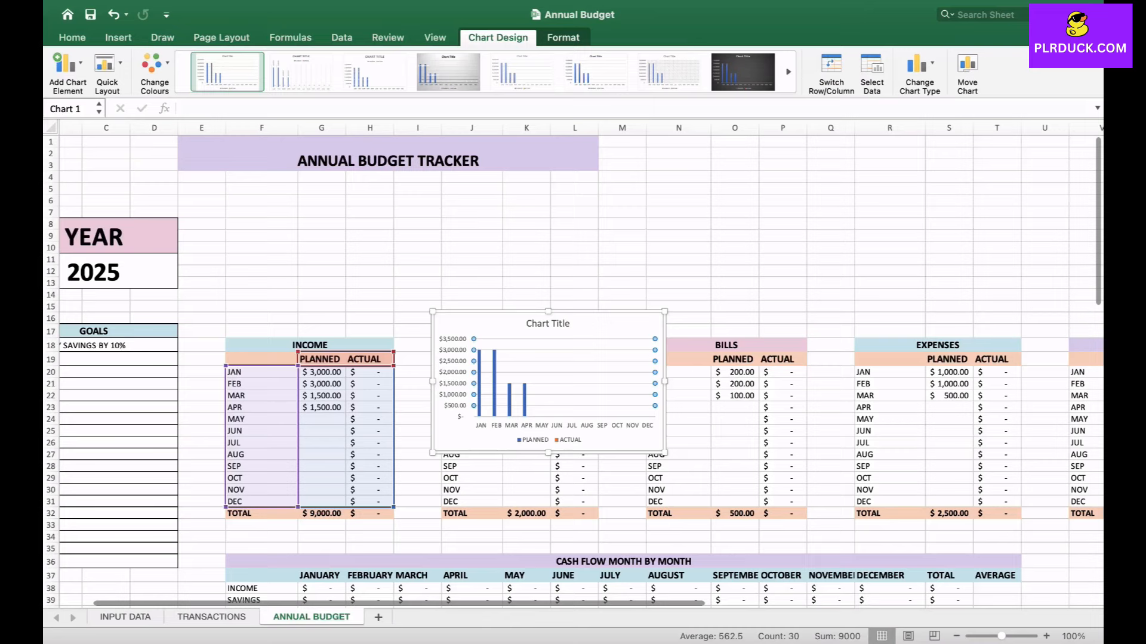
pyautogui.moveTo(507, 319); pyautogui.dragTo(266, 202)
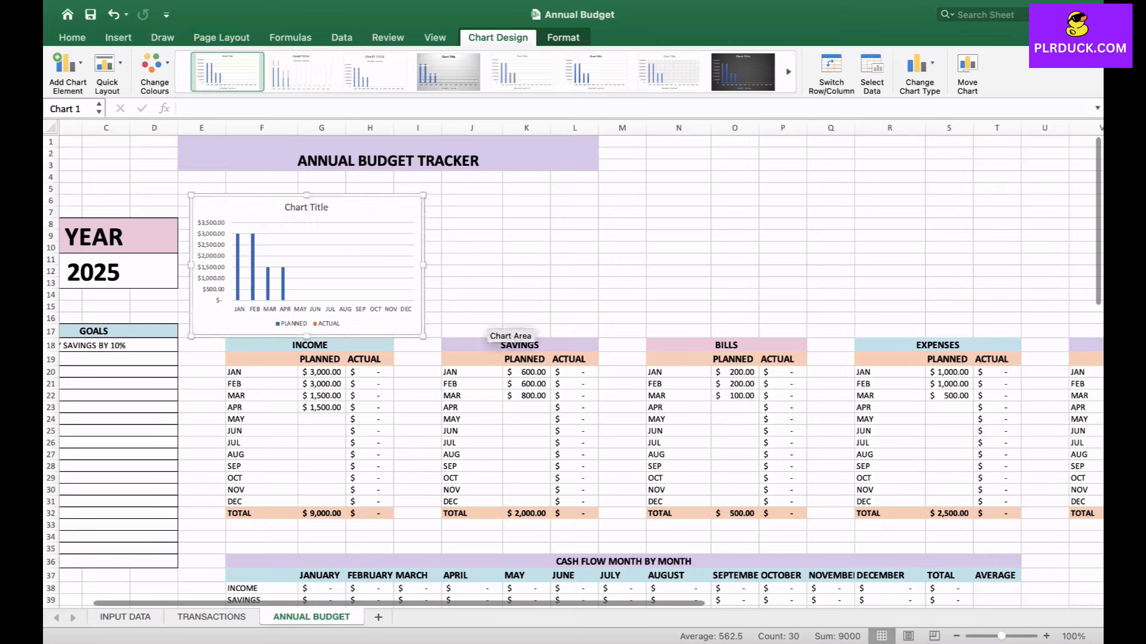
pyautogui.doubleClick(287, 207)
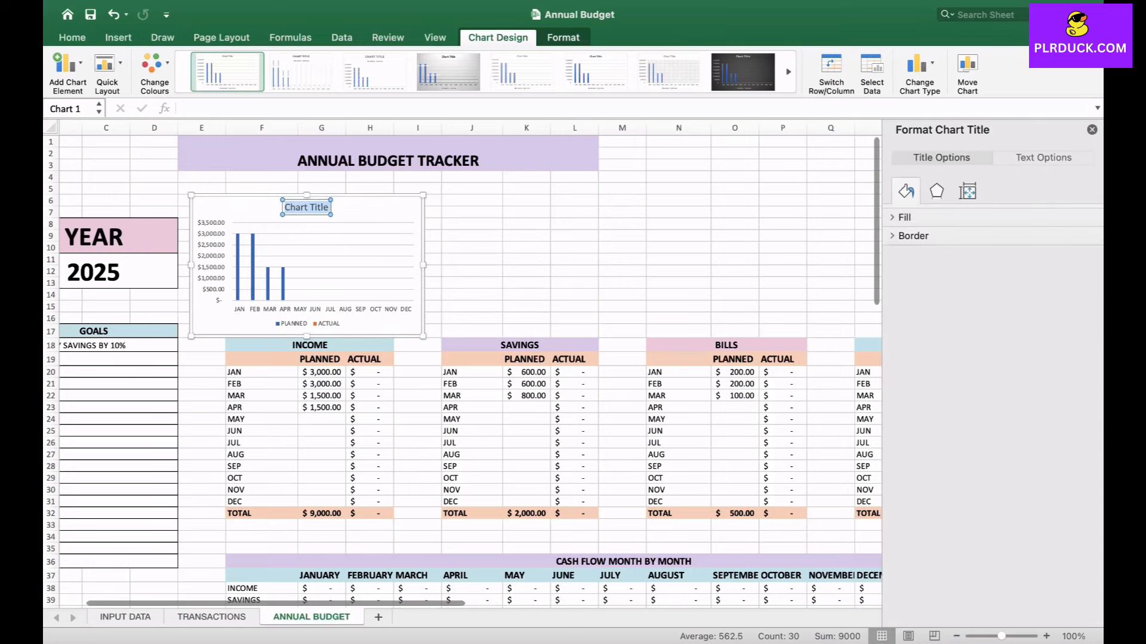
pyautogui.write('INCOME PLANNED VS ACTUAL')
# - Fill the income chart's PLANNED columns light purple and its ACTUAL legend entry light orange, using the recent colours
pyautogui.click(283, 276)
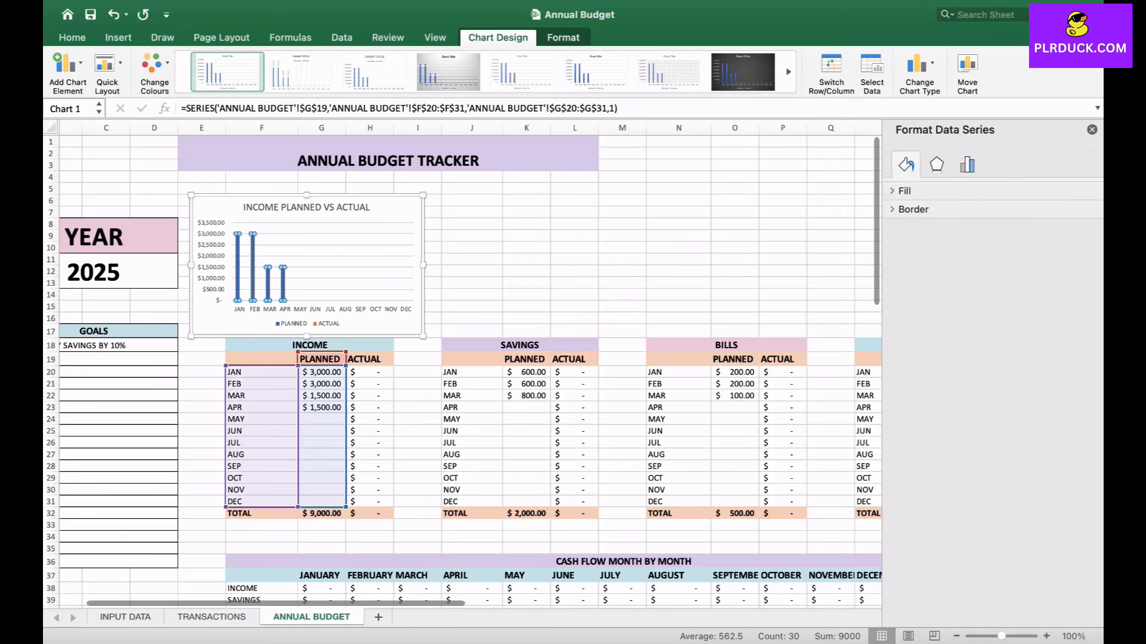
pyautogui.click(903, 191)
pyautogui.click(1077, 326)
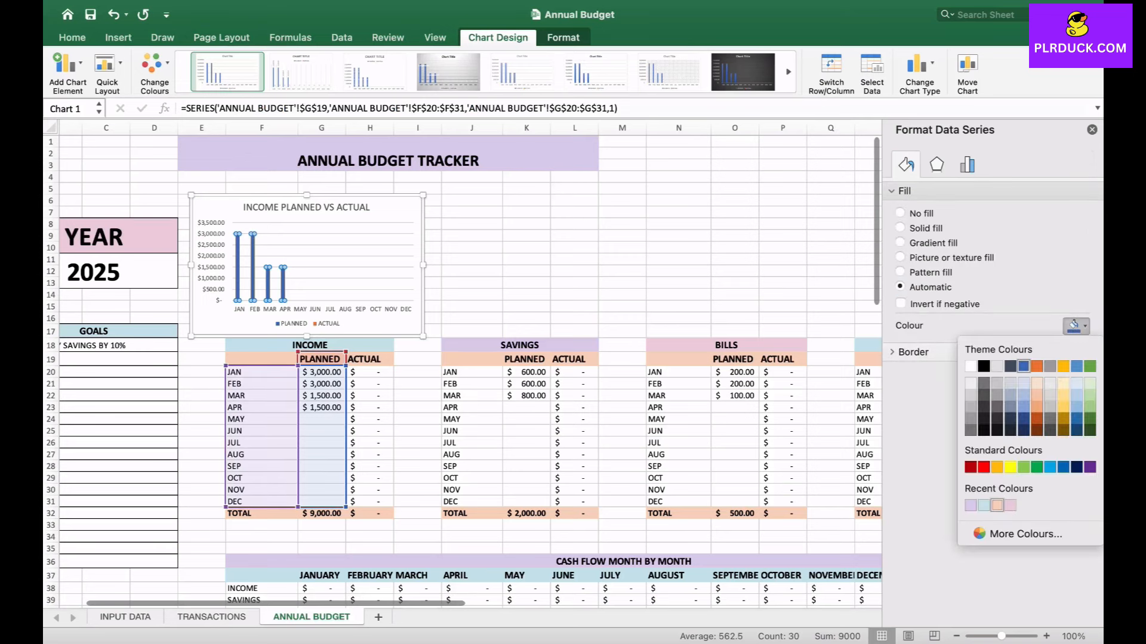
pyautogui.click(971, 506)
pyautogui.click(322, 323)
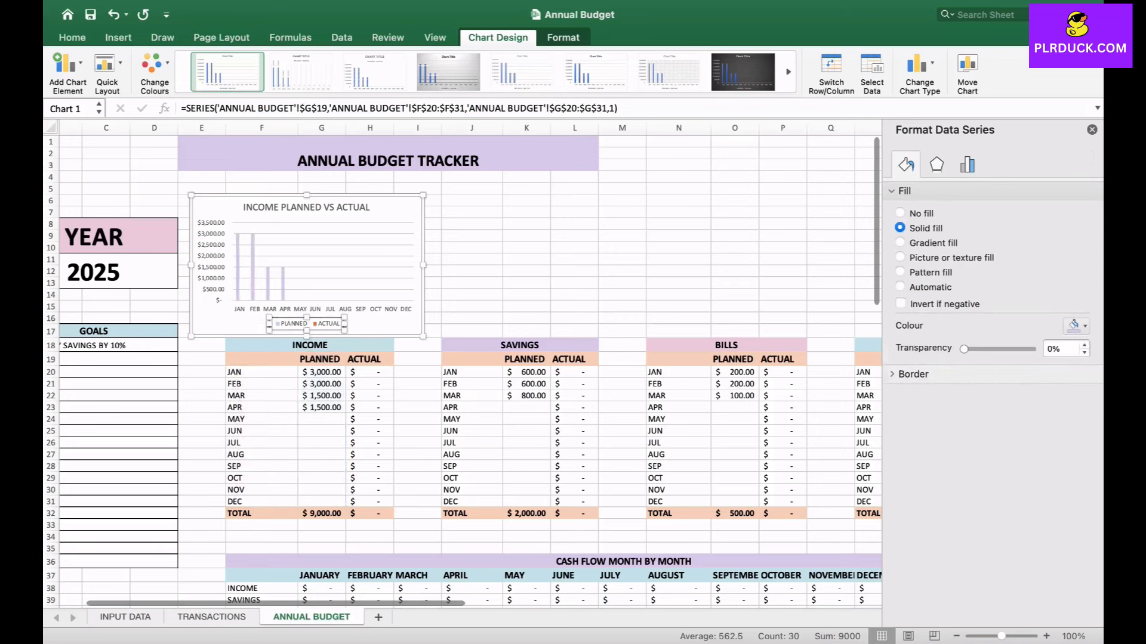
pyautogui.click(325, 323)
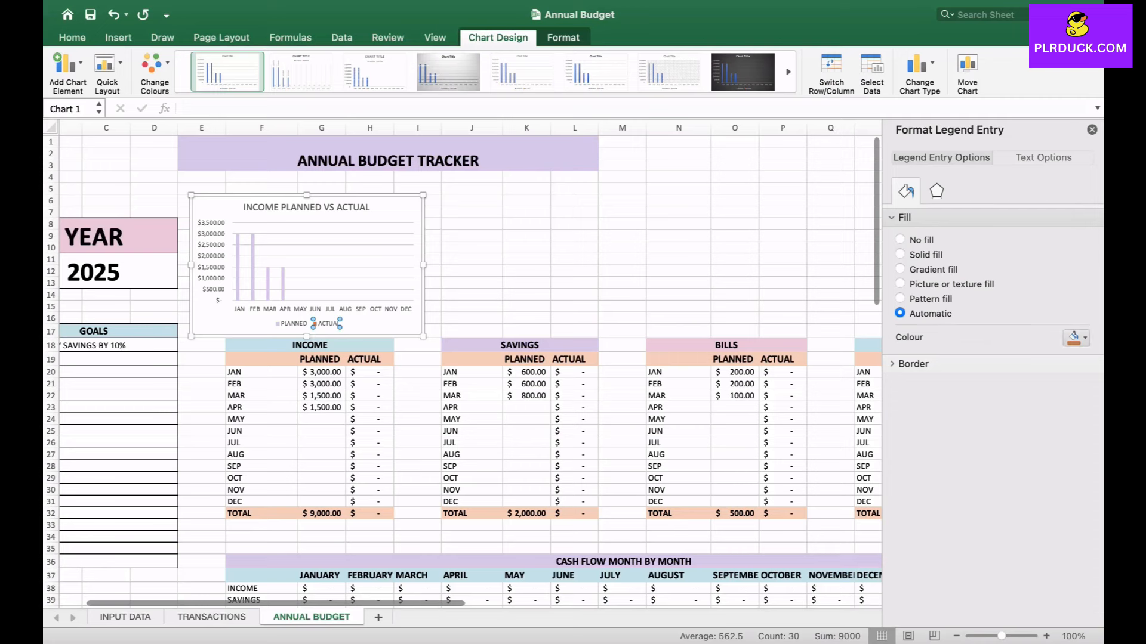
pyautogui.click(1077, 338)
pyautogui.click(996, 517)
pyautogui.click(574, 272)
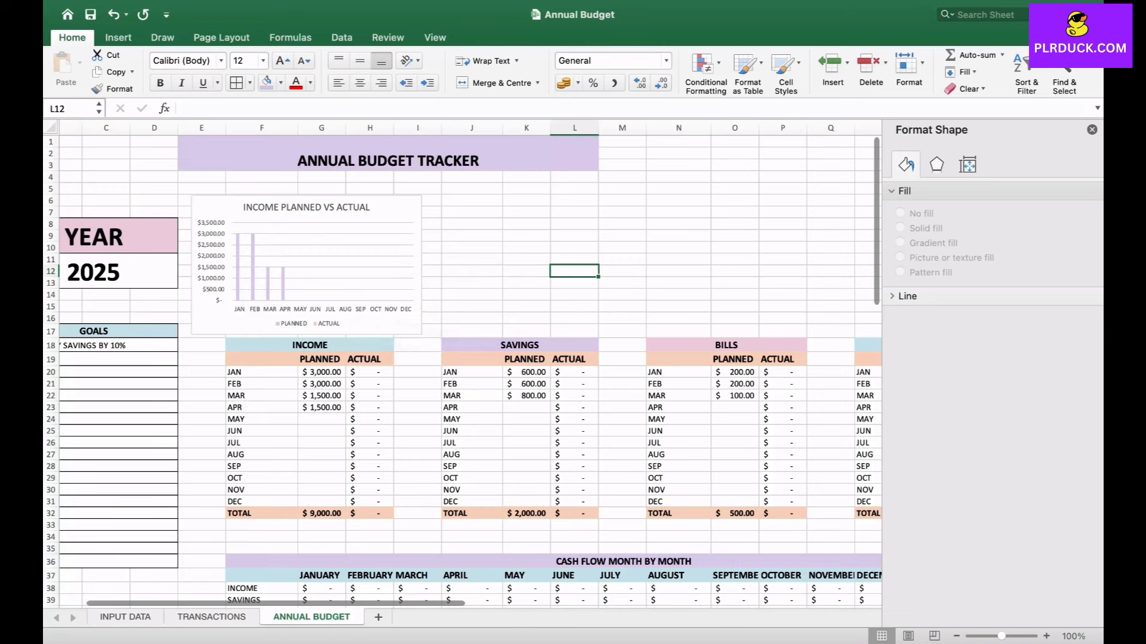
# - Insert a 2D clustered column chart from the savings table's monthly PLANNED and ACTUAL data in J19:L31
pyautogui.moveTo(471, 359); pyautogui.dragTo(582, 502)
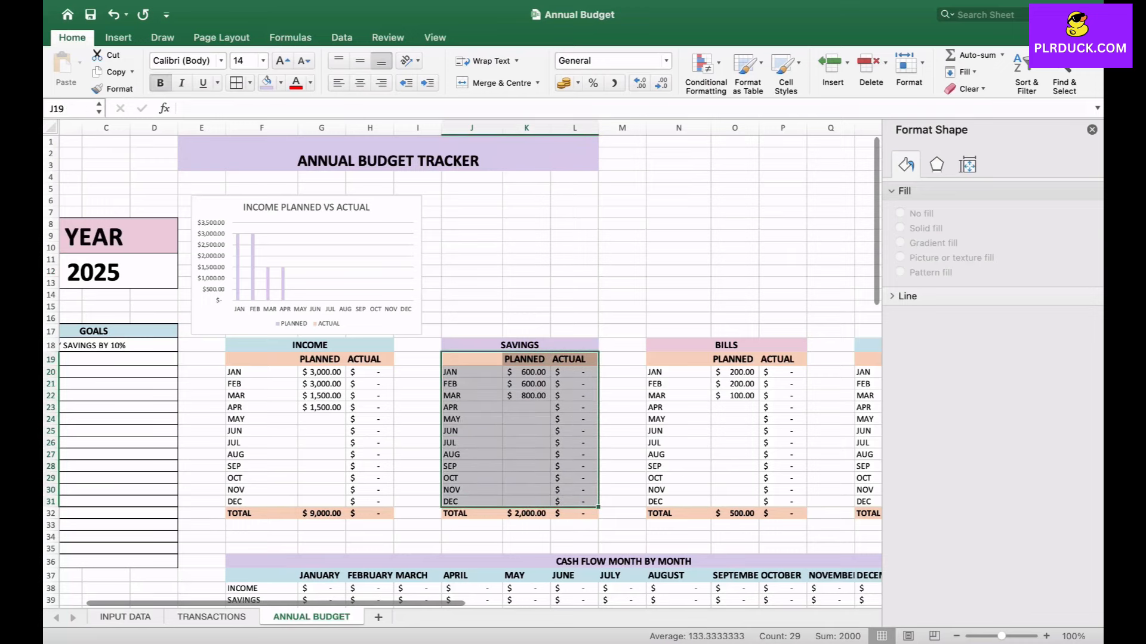
pyautogui.click(118, 37)
pyautogui.click(561, 55)
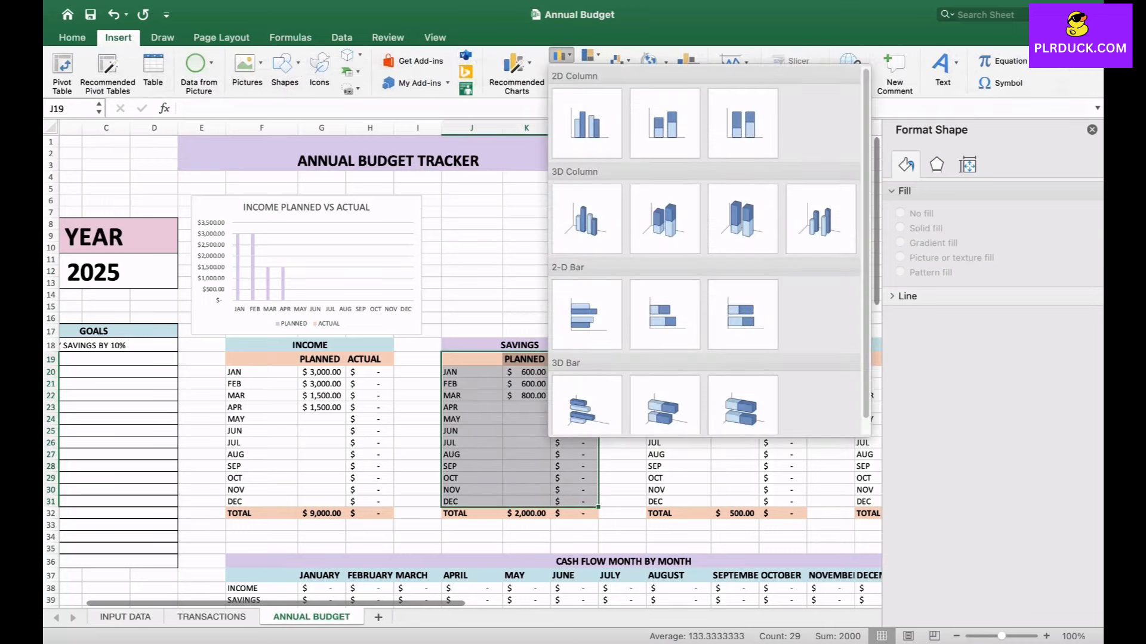
pyautogui.click(586, 123)
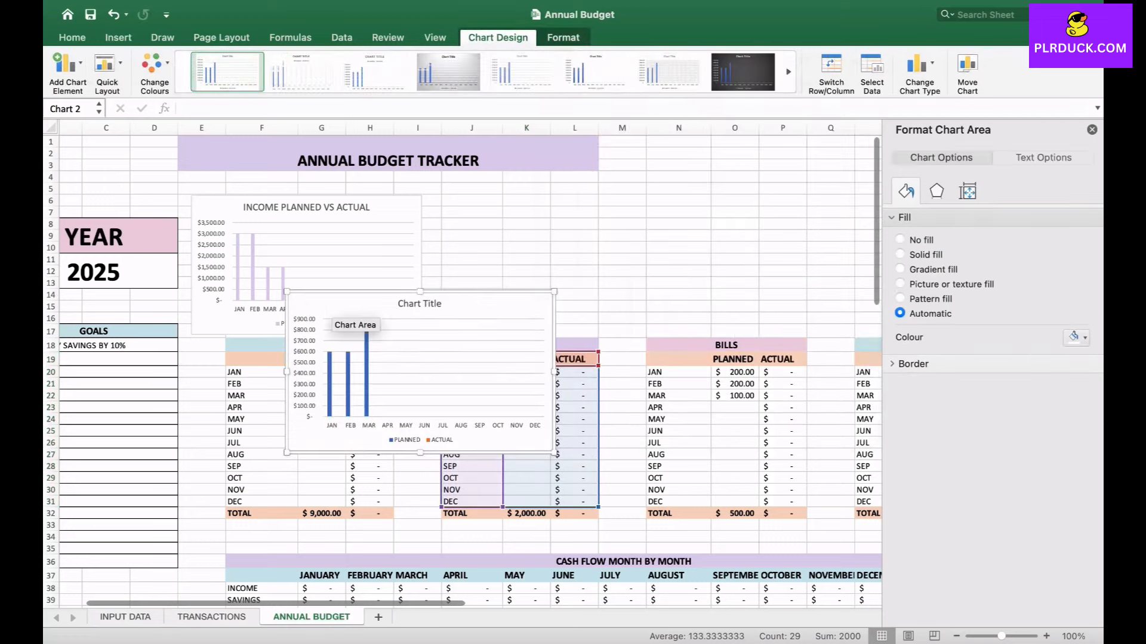
# - Shrink the savings chart, place it above the SAVINGS table beside the income chart, and title it SAVINGS PLANNED VS ACTUAL
pyautogui.moveTo(287, 292); pyautogui.dragTo(323, 311)
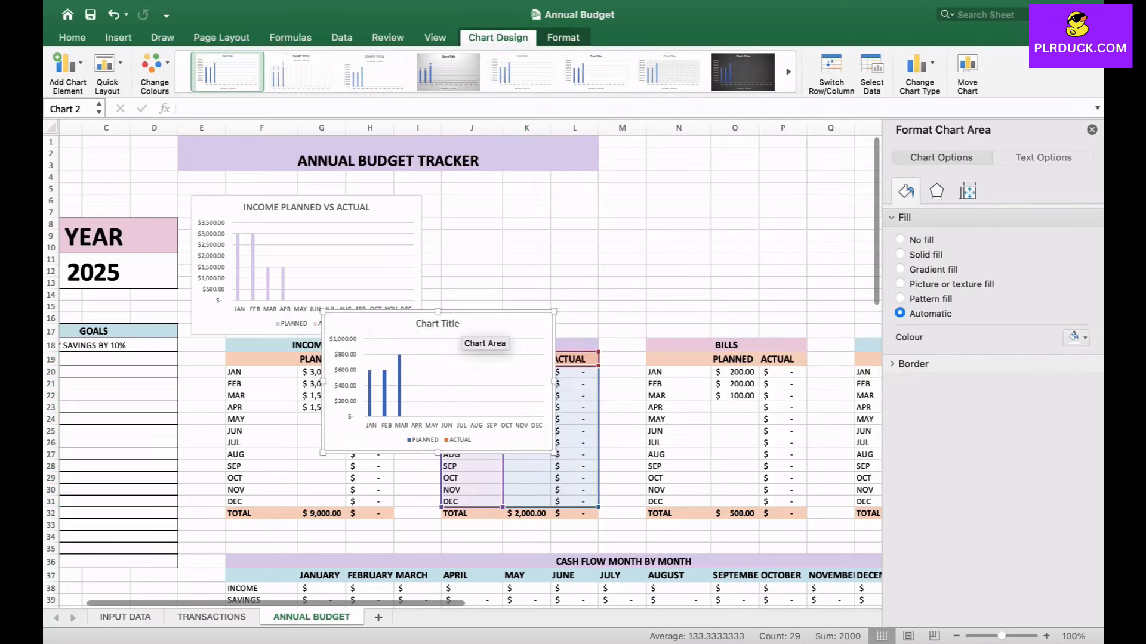
pyautogui.moveTo(477, 335); pyautogui.dragTo(579, 219)
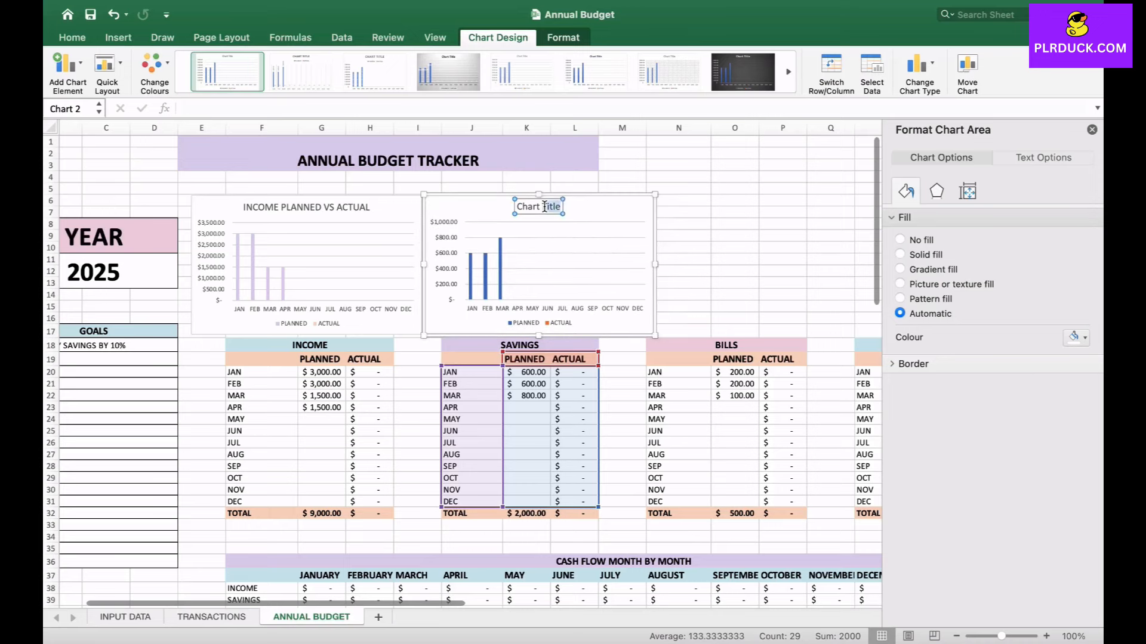
pyautogui.write('SAV')
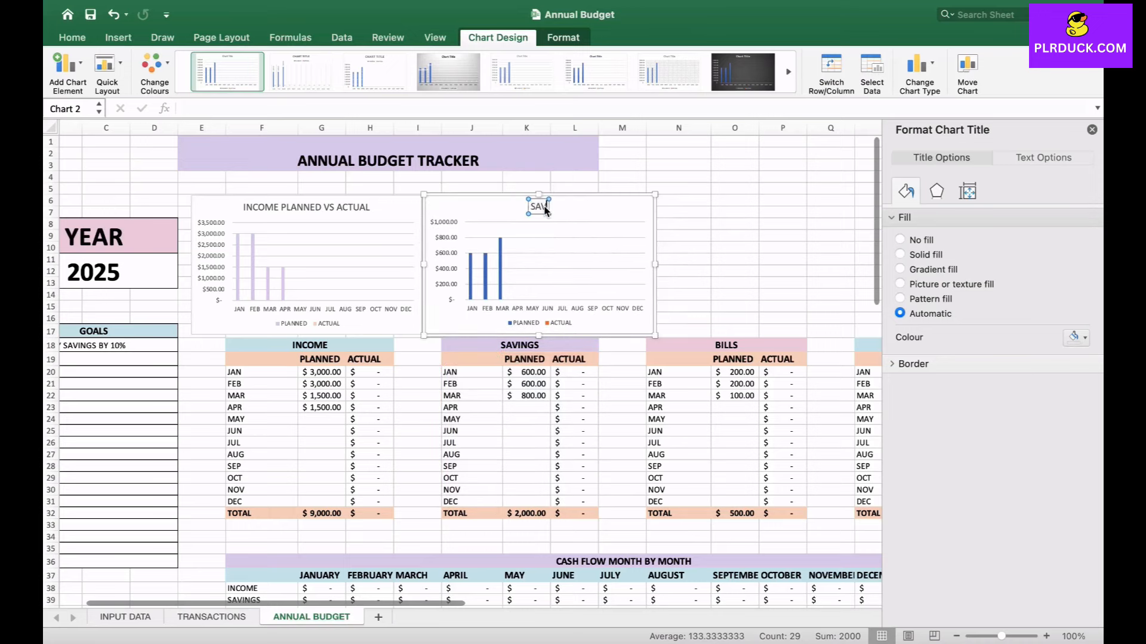
pyautogui.write('INGS PLANNED VS ACTUAL')
# - Fill the savings chart's PLANNED columns light purple and its ACTUAL legend entry light orange, using the recent colours
pyautogui.click(500, 274)
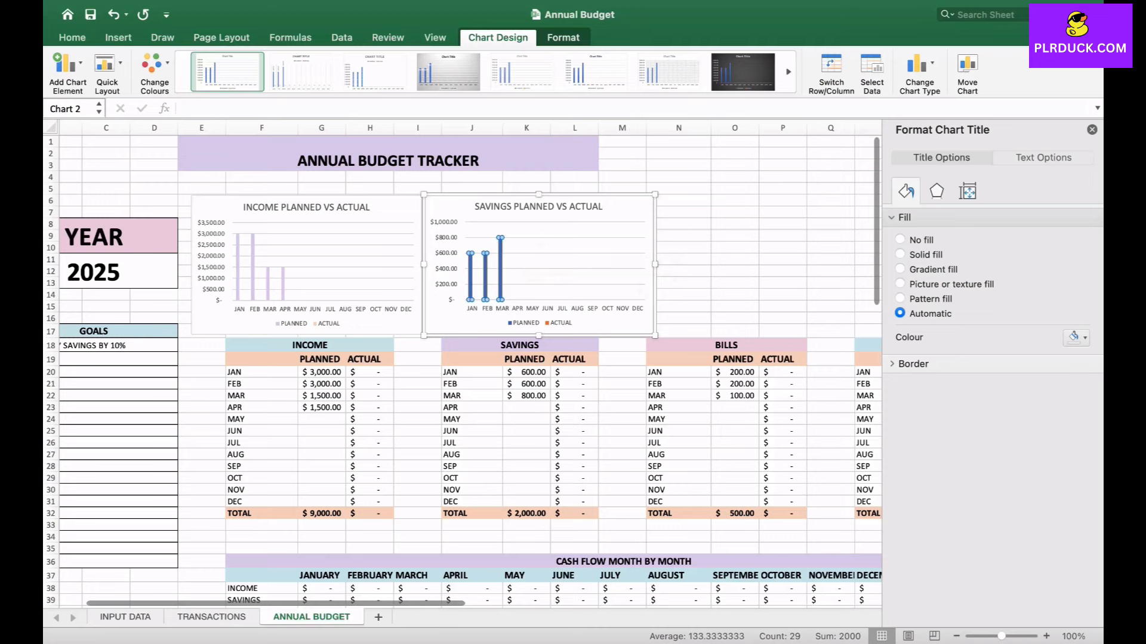
pyautogui.click(1074, 326)
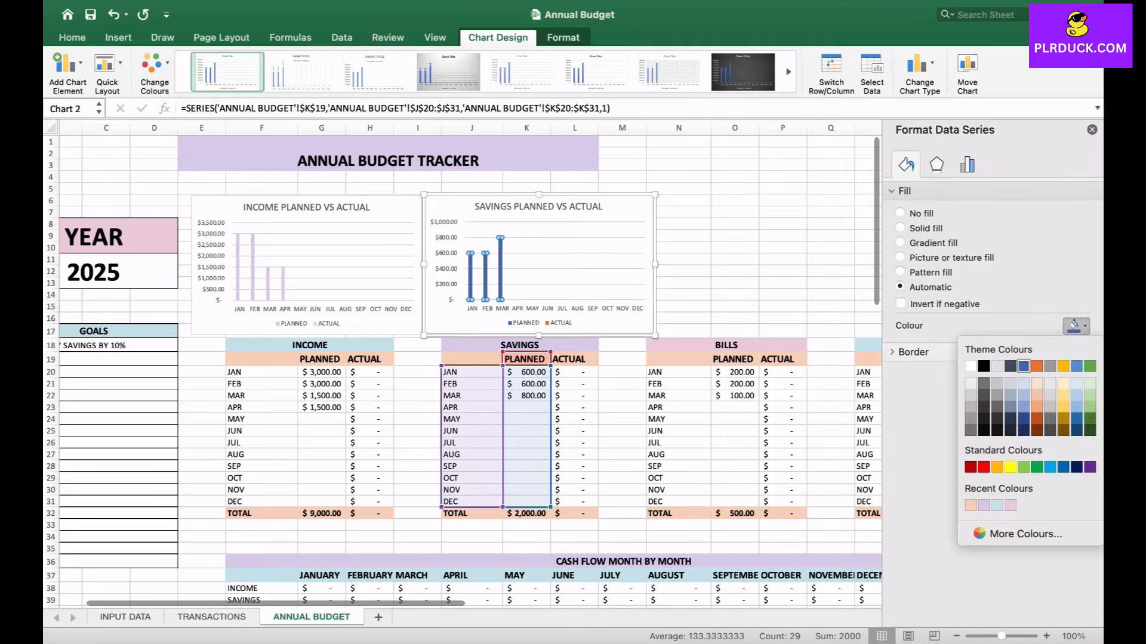
pyautogui.click(983, 505)
pyautogui.doubleClick(548, 324)
pyautogui.click(1076, 337)
pyautogui.click(983, 516)
pyautogui.click(683, 295)
# - Insert a 2D area chart from the bills table's monthly PLANNED and ACTUAL data in N19:P31
pyautogui.hscroll(4, 683, 295)
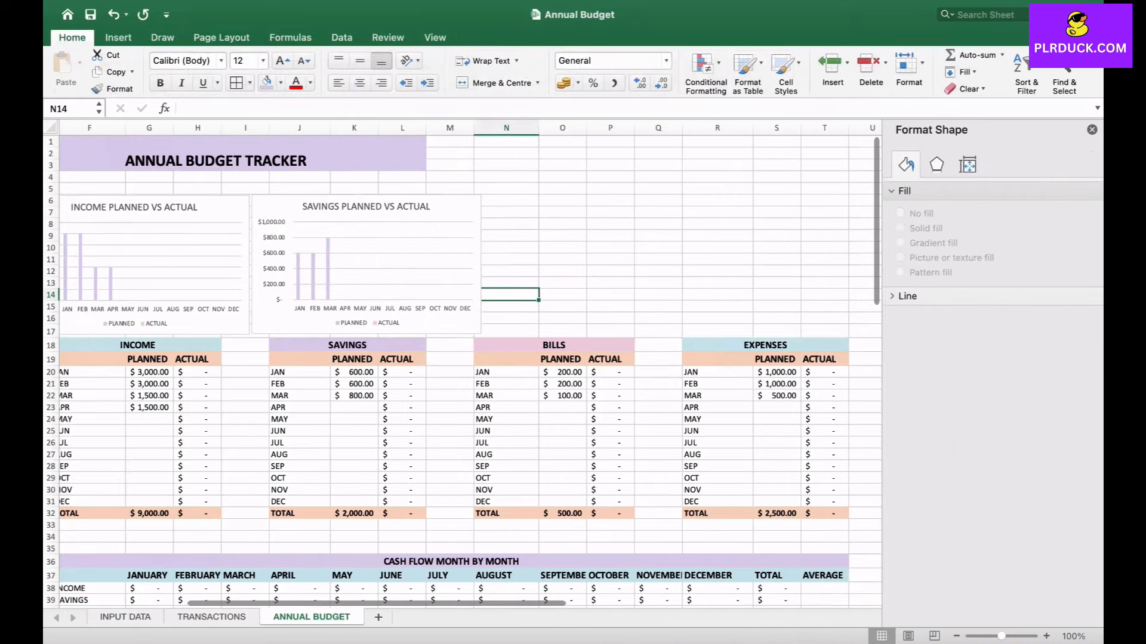
pyautogui.moveTo(506, 359); pyautogui.dragTo(610, 501)
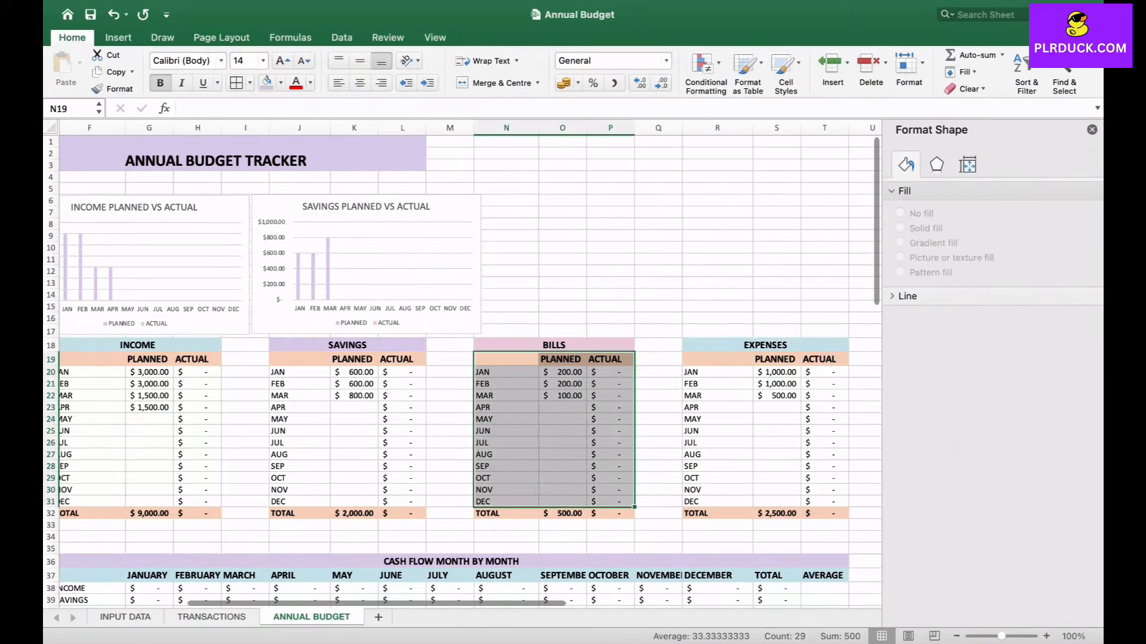
pyautogui.click(118, 38)
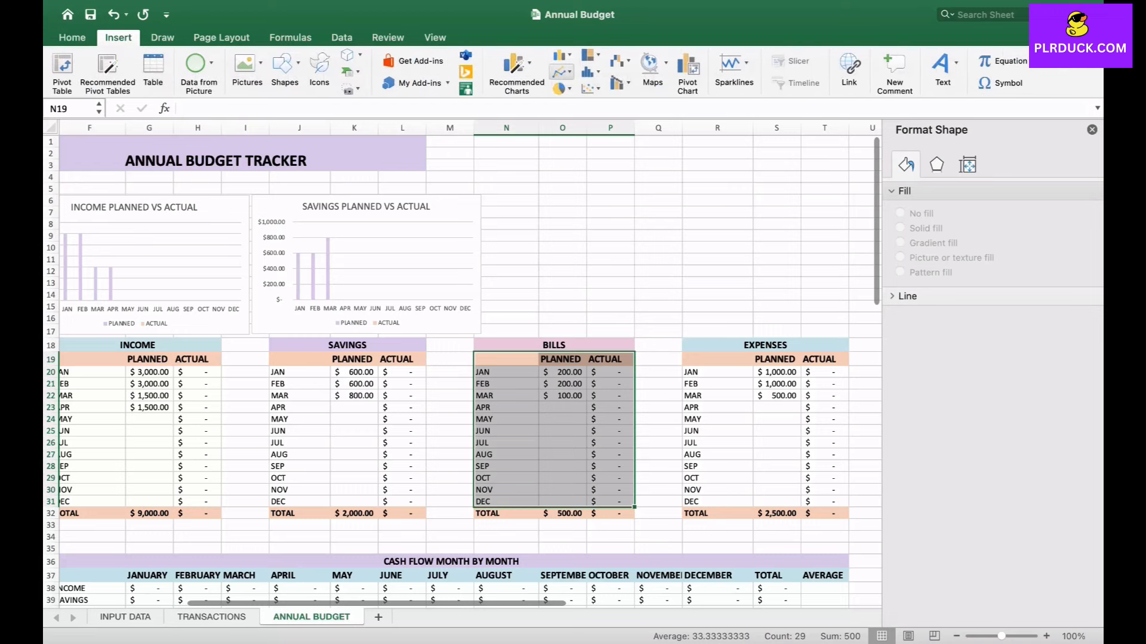
pyautogui.click(561, 72)
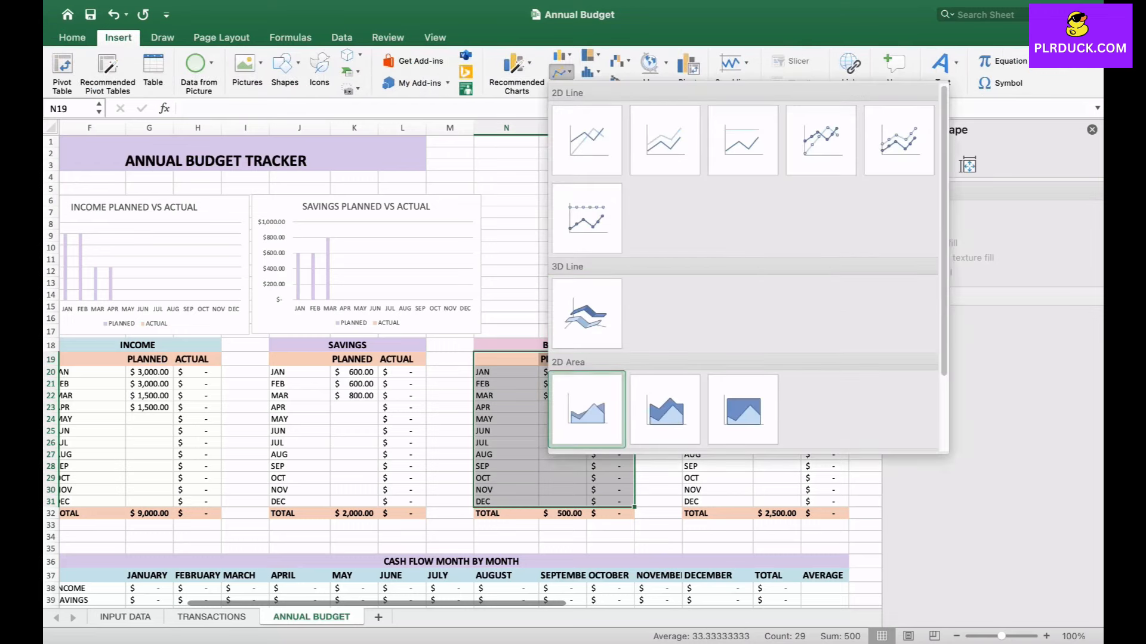
pyautogui.click(587, 409)
# - Place the bills chart above the BILLS table beside the savings chart, shrink it, and title it BILLS PLANNED VS ACTUAL
pyautogui.moveTo(388, 327); pyautogui.dragTo(546, 217)
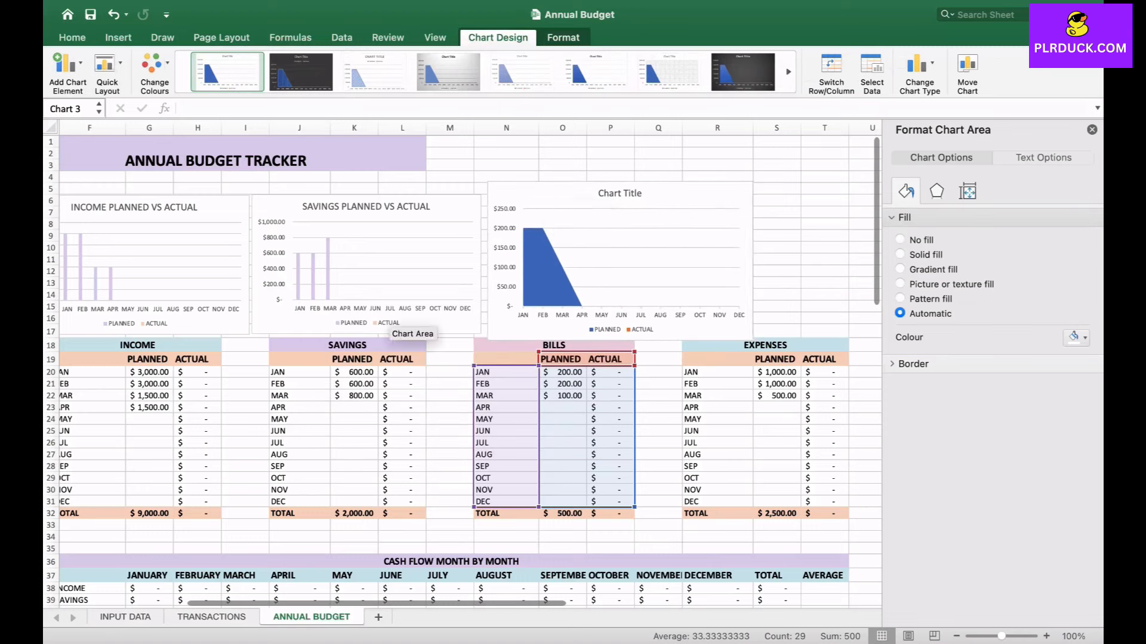
pyautogui.moveTo(486, 181); pyautogui.dragTo(530, 214)
pyautogui.click(604, 210)
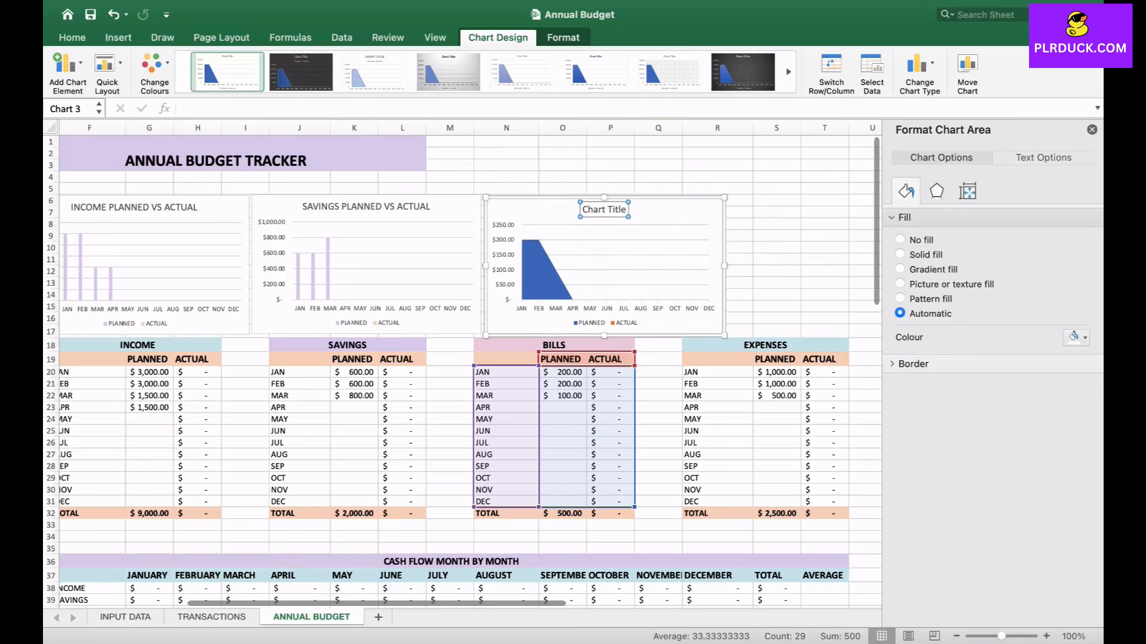
pyautogui.tripleClick(602, 210)
pyautogui.press('BackSpace')
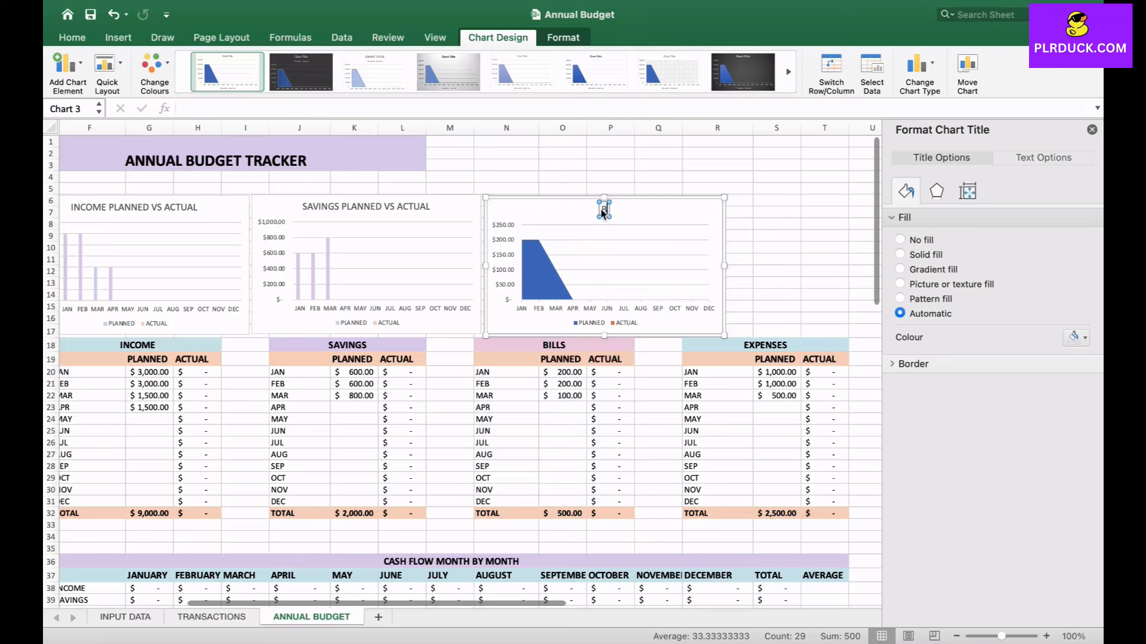
pyautogui.write('BILLS PLANNE')
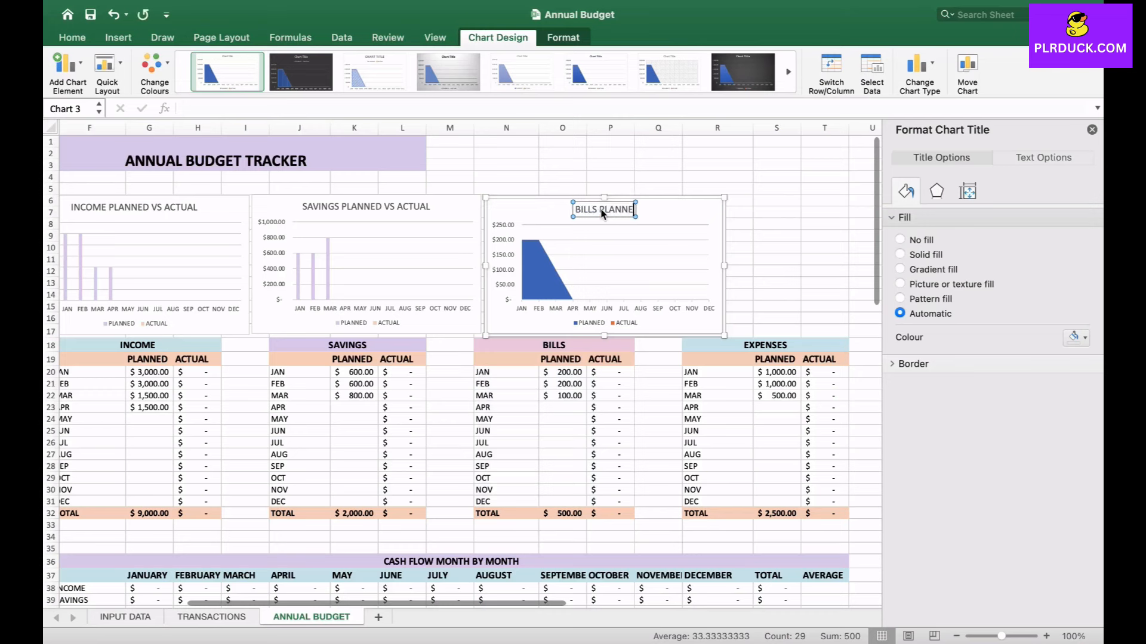
pyautogui.write('D VS ACTUAL')
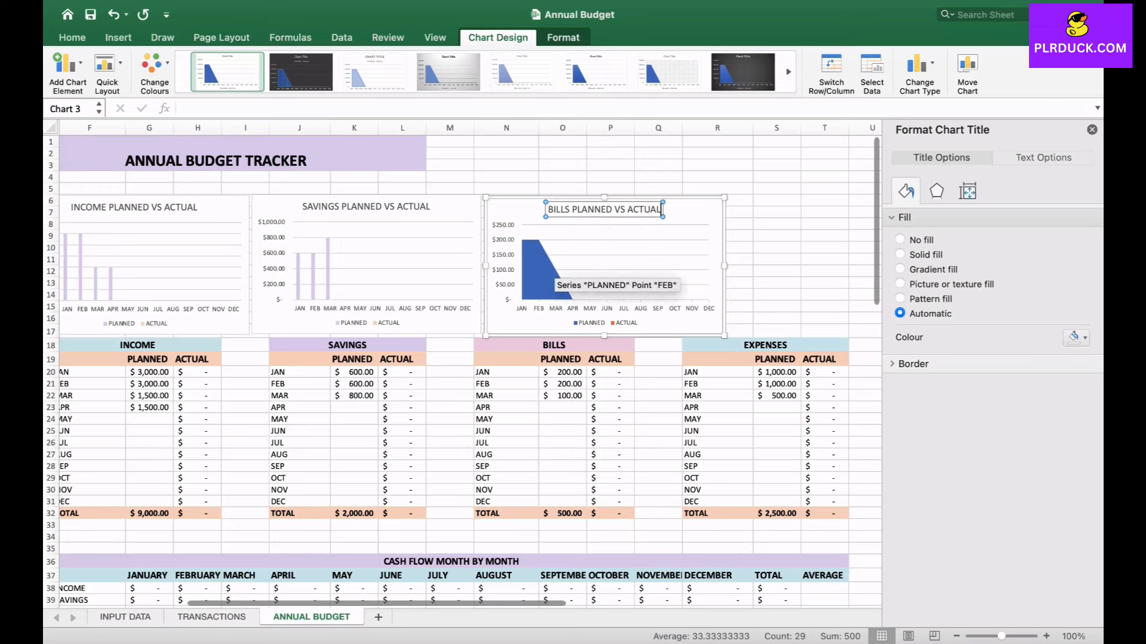
# - Fill the bills chart's PLANNED area light purple and its ACTUAL legend entry light orange, using the recent colours
pyautogui.click(552, 274)
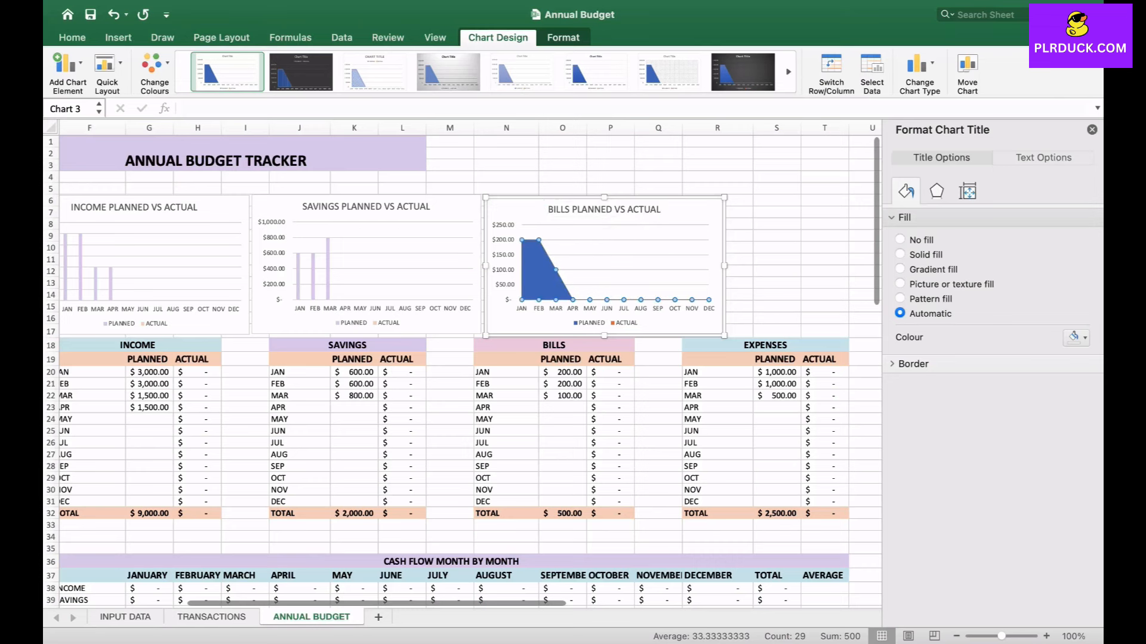
pyautogui.click(1075, 311)
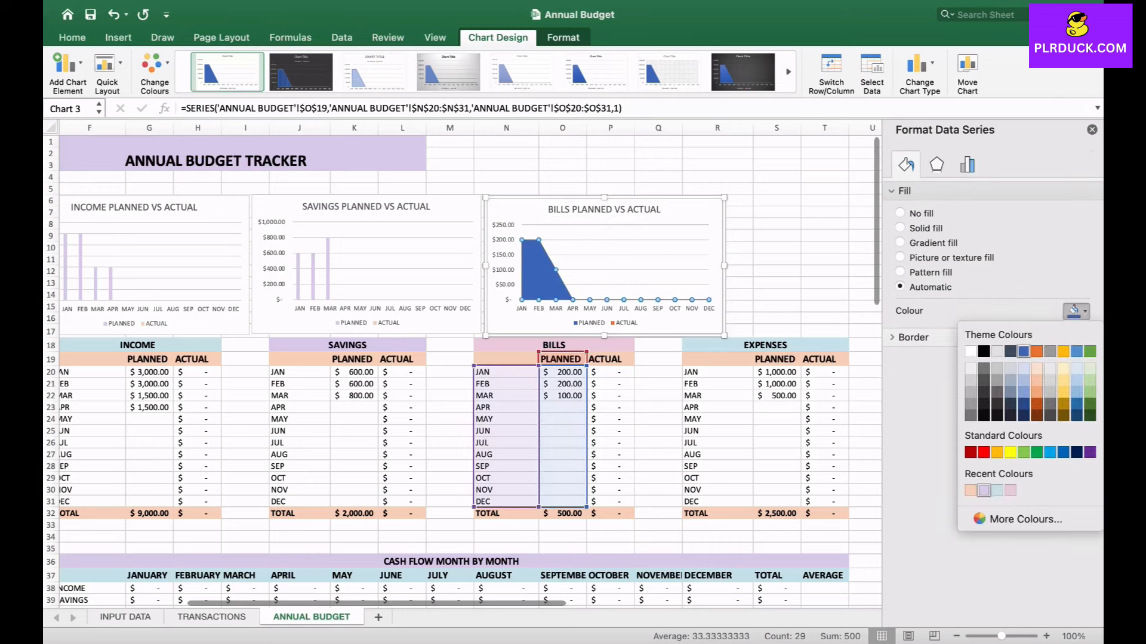
pyautogui.click(983, 491)
pyautogui.click(625, 323)
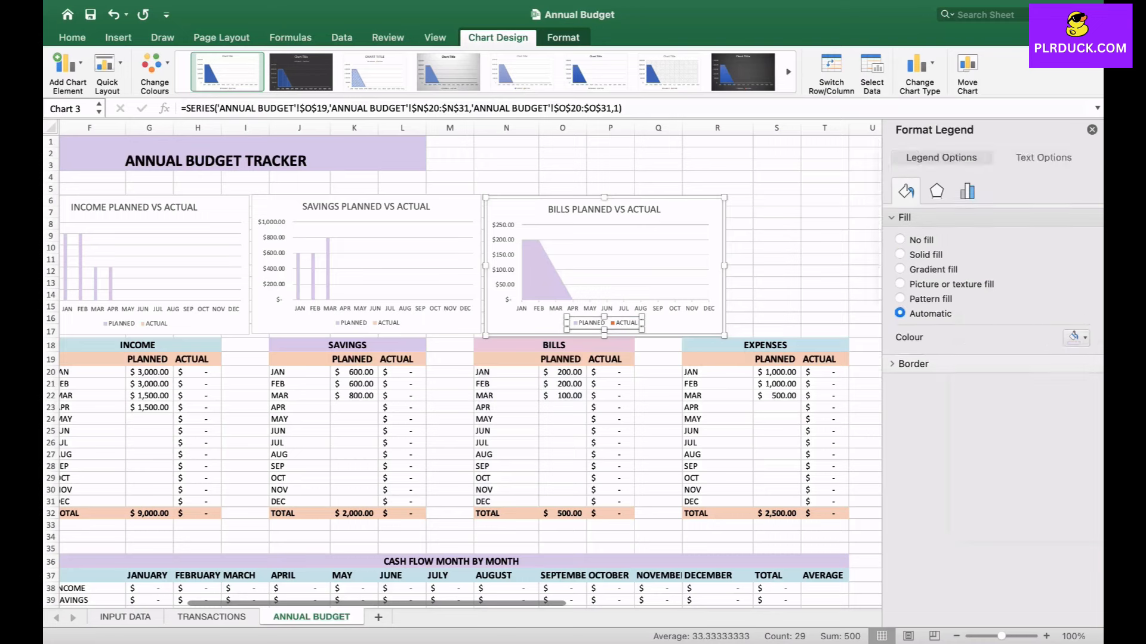
pyautogui.click(625, 323)
pyautogui.click(1076, 338)
pyautogui.click(984, 518)
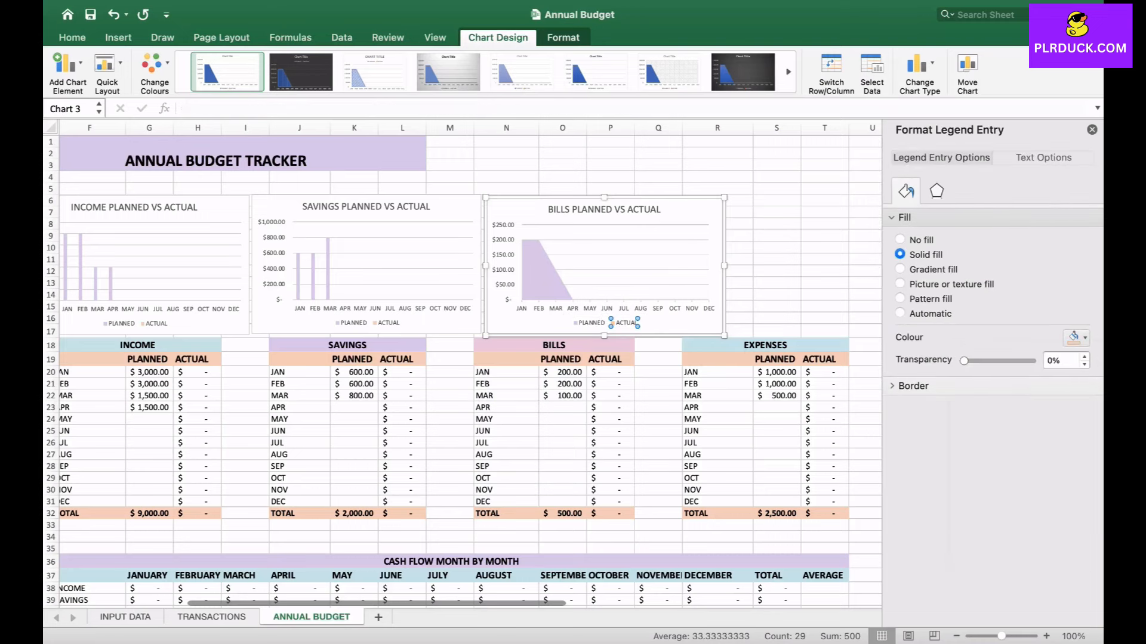
# - Insert a 2D clustered column chart from the expenses table's monthly PLANNED and ACTUAL data in R19:T31
pyautogui.hscroll(4, 668, 370)
pyautogui.moveTo(585, 359); pyautogui.dragTo(692, 501)
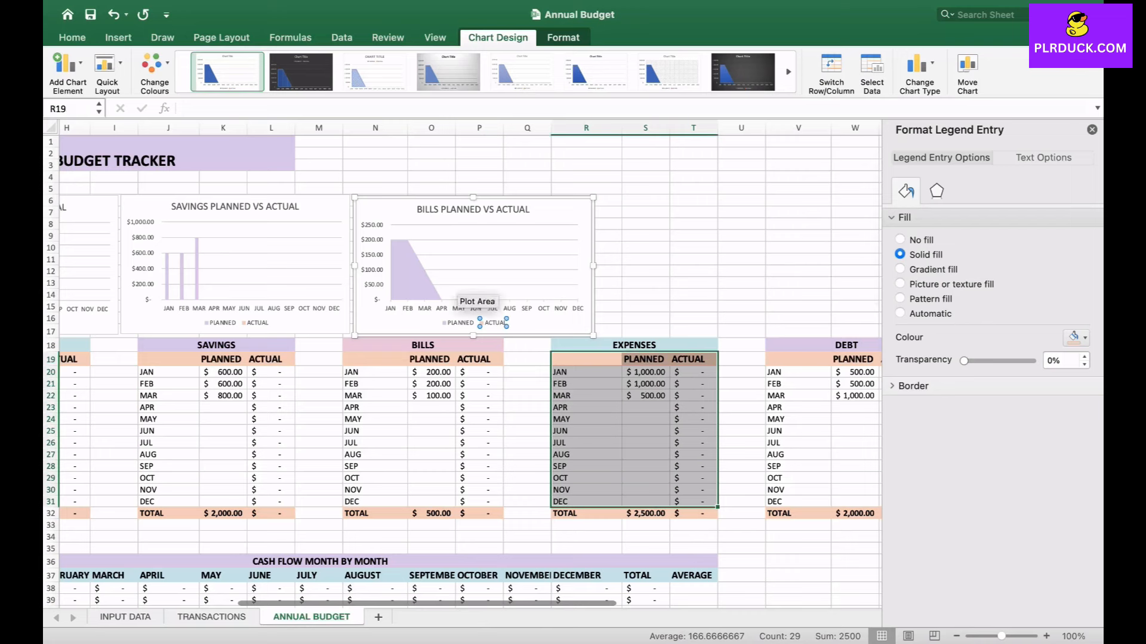
pyautogui.click(119, 38)
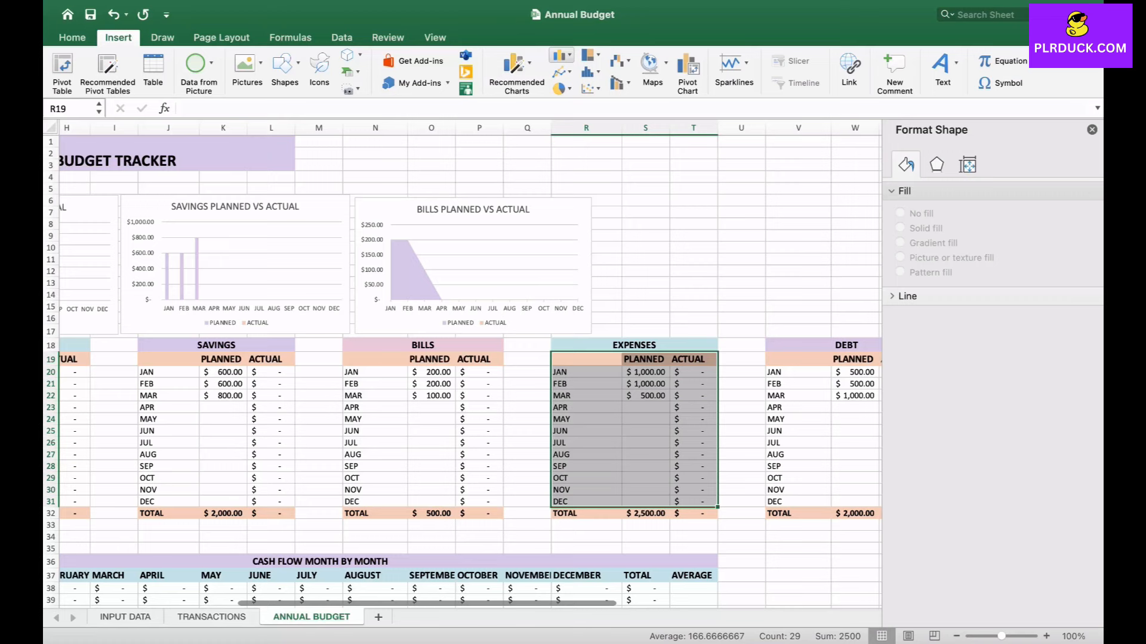
pyautogui.click(559, 56)
pyautogui.click(668, 119)
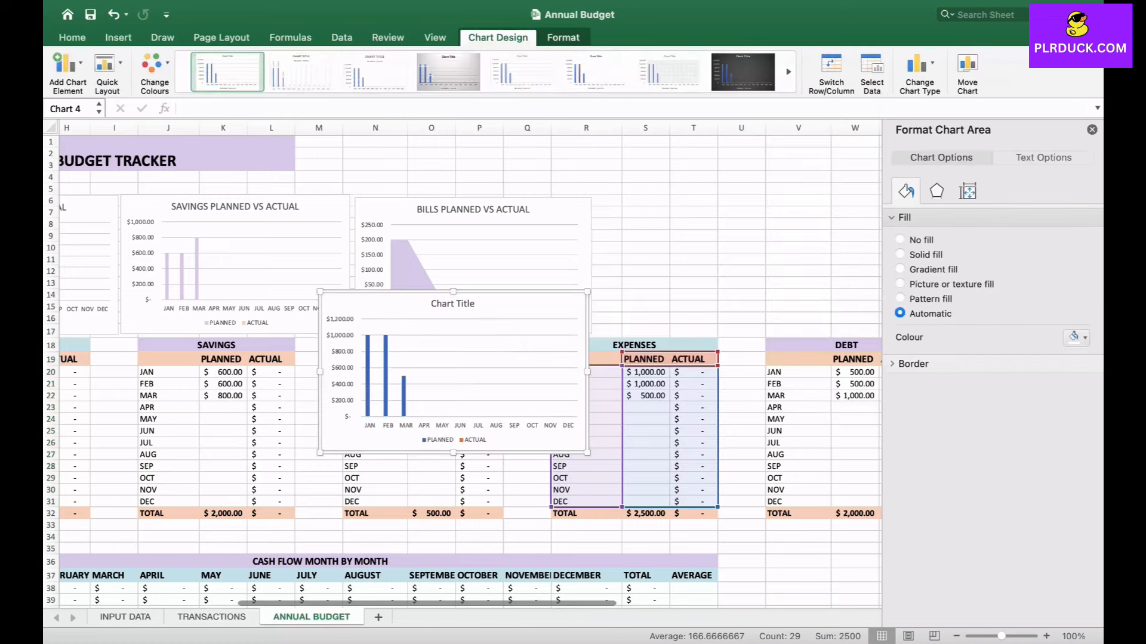
# - Place the expenses chart above the EXPENSES table beside the bills chart, shrink it, and title it EXPENSES PLANNED VS ACTUAL
pyautogui.moveTo(378, 304); pyautogui.dragTo(582, 196)
pyautogui.hscroll(5, 531, 210)
pyautogui.moveTo(274, 184); pyautogui.dragTo(316, 206)
pyautogui.moveTo(495, 220); pyautogui.dragTo(526, 211)
pyautogui.click(460, 209)
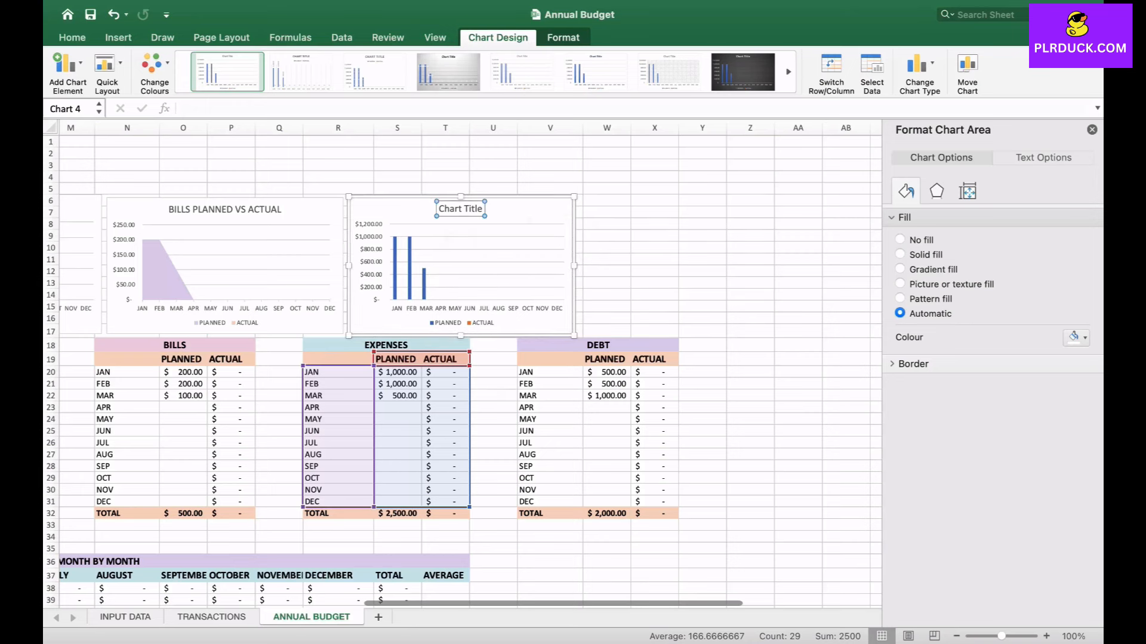
pyautogui.tripleClick(470, 211)
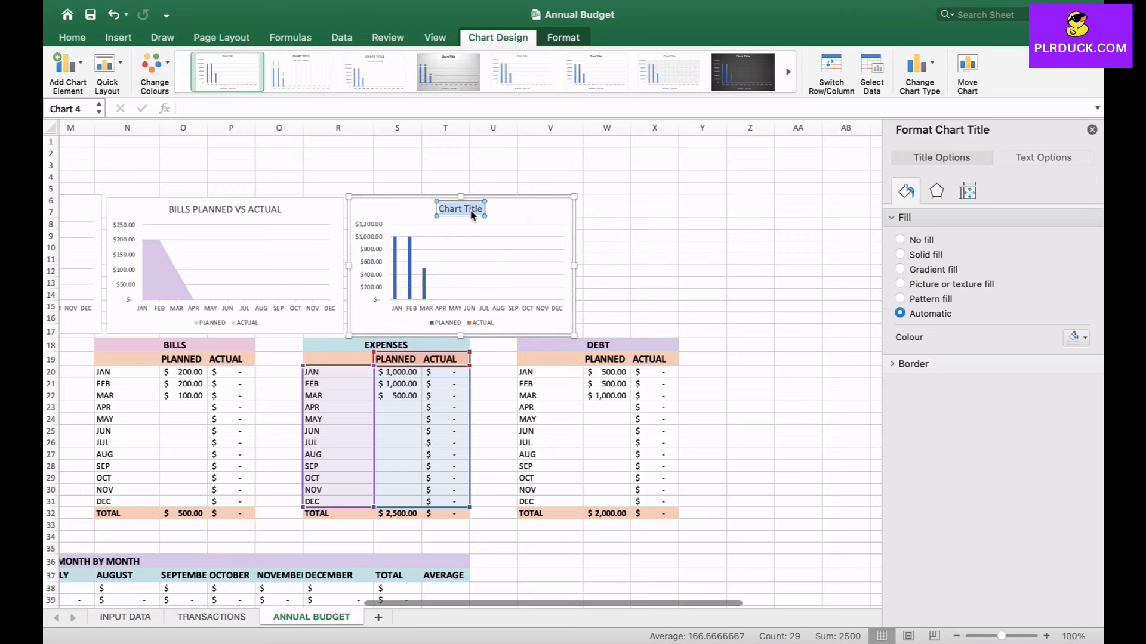
pyautogui.write('EXPENSES PLANNED V')
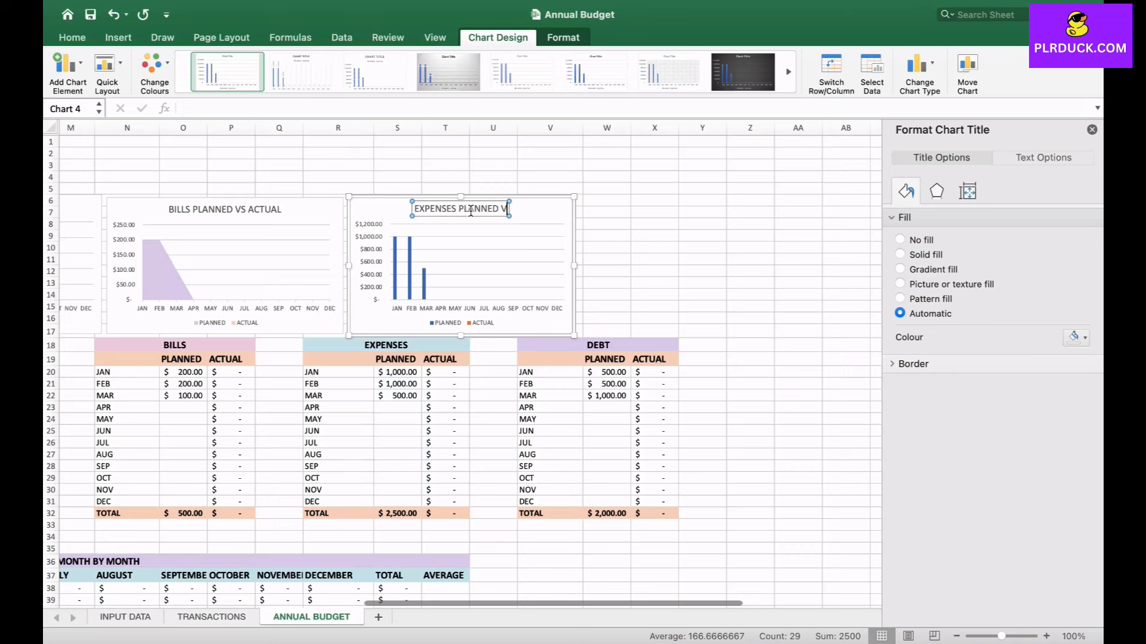
pyautogui.write('S ACTUAL')
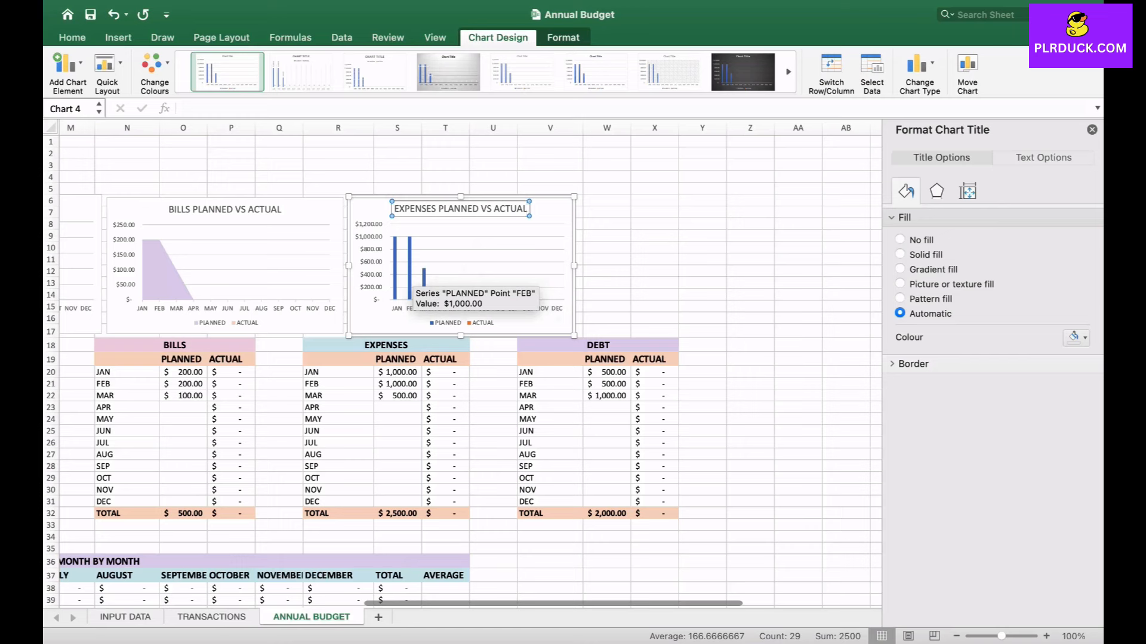
# - Fill the expenses chart's PLANNED columns light purple and its ACTUAL legend entry light orange, using the recent colours
pyautogui.click(410, 250)
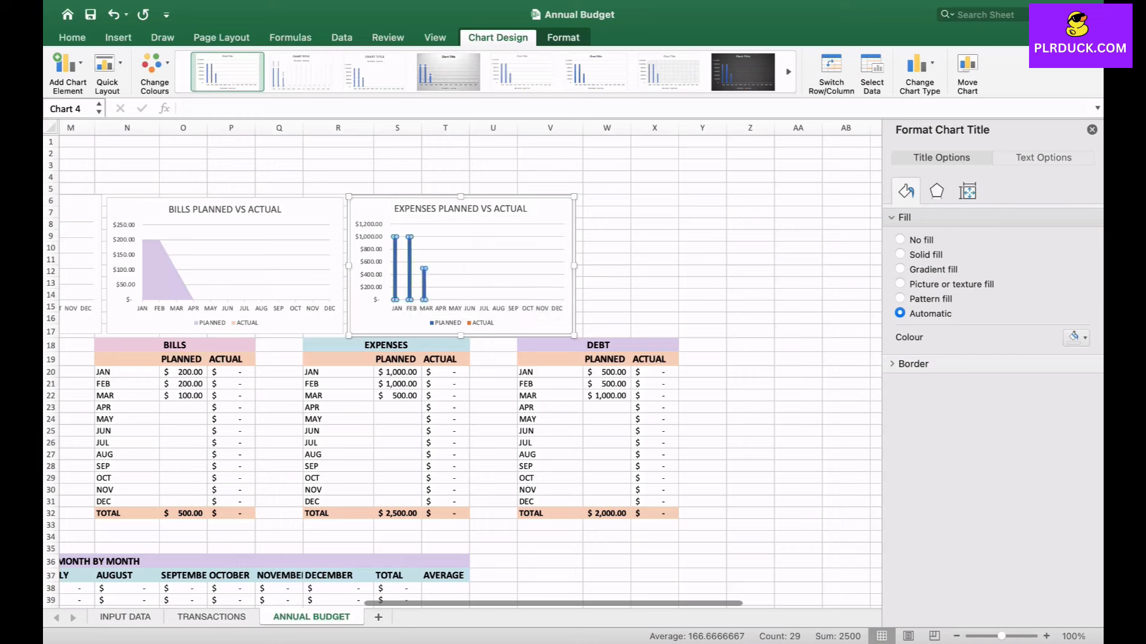
pyautogui.click(1074, 326)
pyautogui.click(983, 506)
pyautogui.click(471, 323)
pyautogui.click(470, 324)
pyautogui.click(1074, 338)
pyautogui.click(983, 517)
pyautogui.click(702, 431)
# - Insert a 2D clustered bar chart from the debt table's monthly PLANNED and ACTUAL data in V19:X31
pyautogui.moveTo(550, 360); pyautogui.dragTo(657, 501)
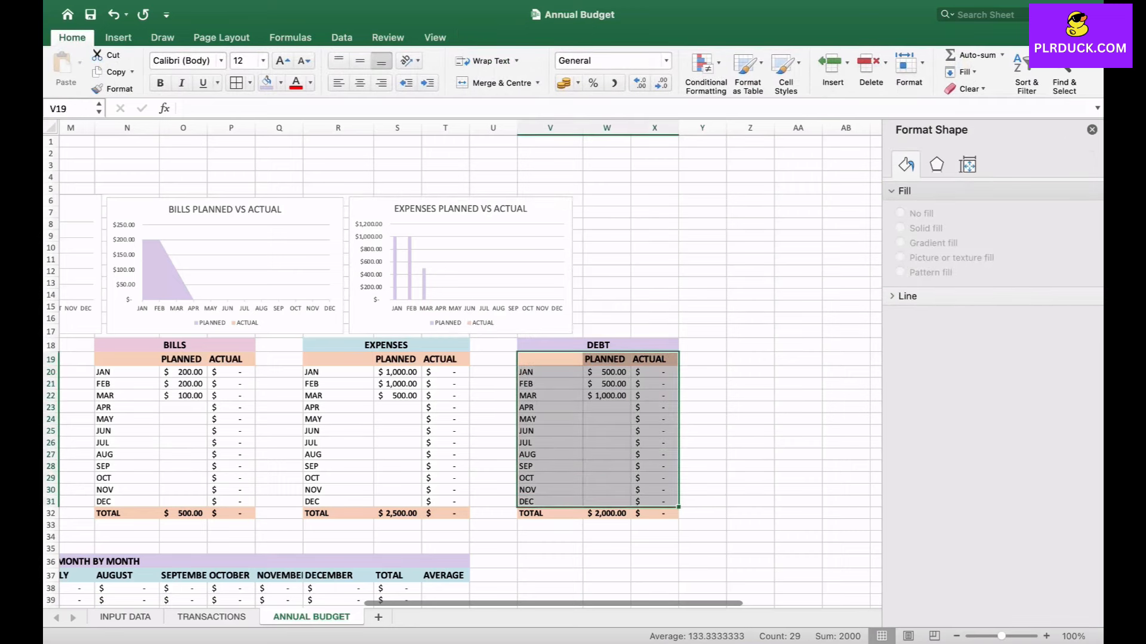
pyautogui.click(118, 37)
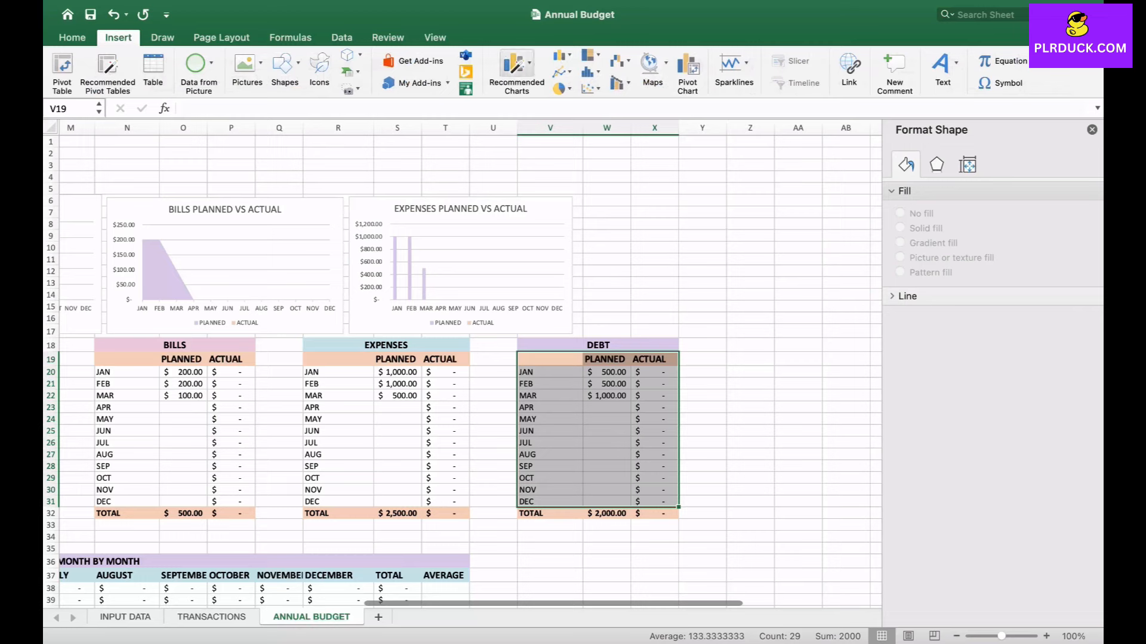
pyautogui.click(560, 56)
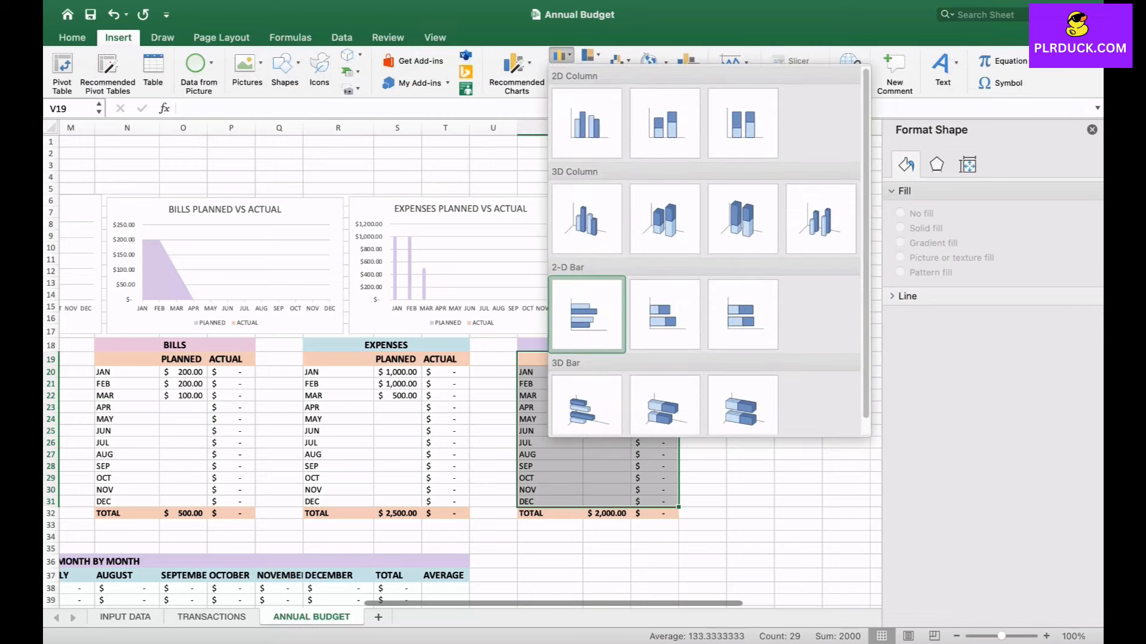
pyautogui.click(586, 315)
# - Place the debt chart above the DEBT table beside the expenses chart, shrink it, and title it DEBT LANNED VS ACTUAL
pyautogui.moveTo(430, 303); pyautogui.dragTo(787, 185)
pyautogui.moveTo(600, 174); pyautogui.dragTo(622, 200)
pyautogui.moveTo(822, 208); pyautogui.dragTo(774, 203)
pyautogui.hscroll(5, 468, 208)
pyautogui.click(468, 208)
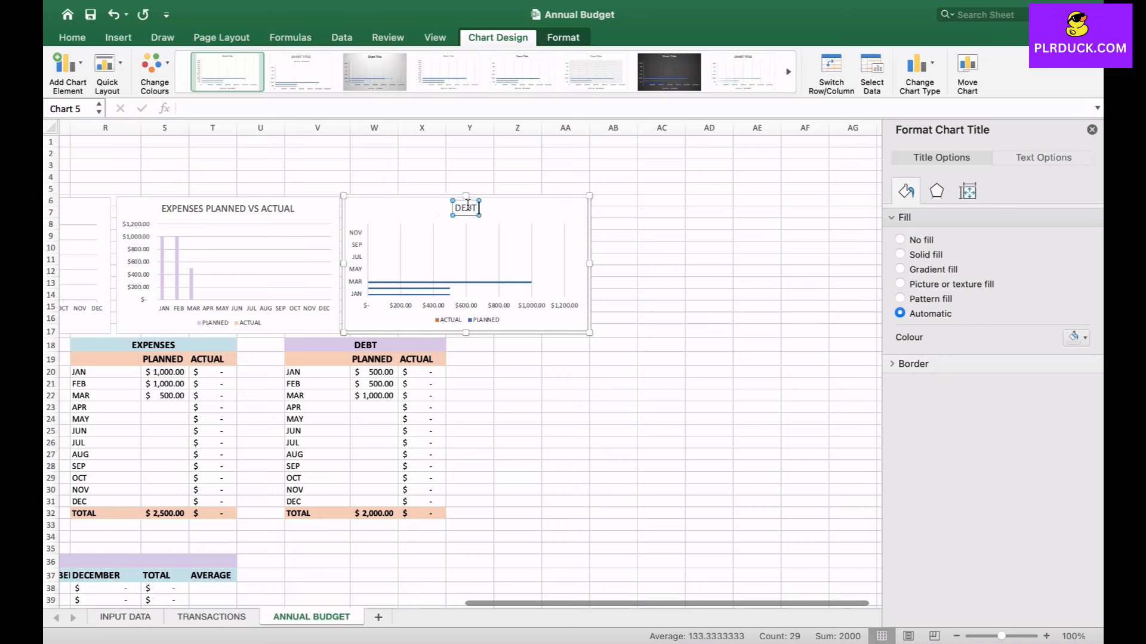
pyautogui.write('VS ACTUAL')
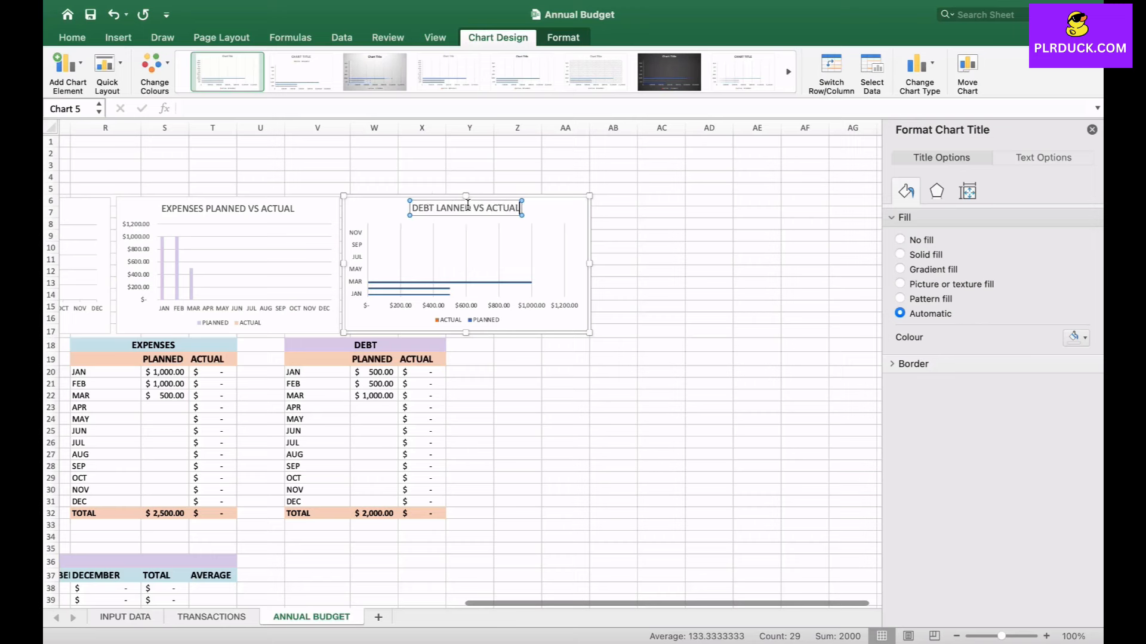
# - Fill the debt chart's PLANNED bars light purple and its ACTUAL legend entry light orange, using the recent colours
pyautogui.click(418, 282)
pyautogui.click(1076, 326)
pyautogui.click(983, 506)
pyautogui.click(449, 320)
pyautogui.click(1074, 337)
pyautogui.click(984, 517)
pyautogui.click(516, 478)
# - Close the Format Shape pane to give the budget sheet the full window width
pyautogui.hscroll(-5, 517, 478)
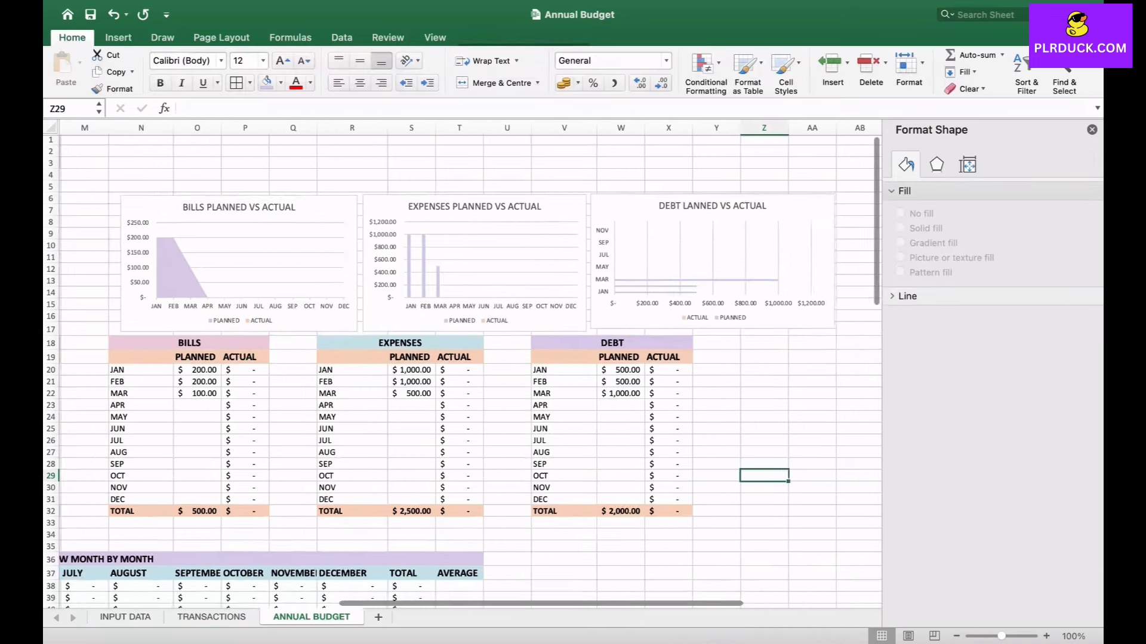
pyautogui.hscroll(-10, 462, 370)
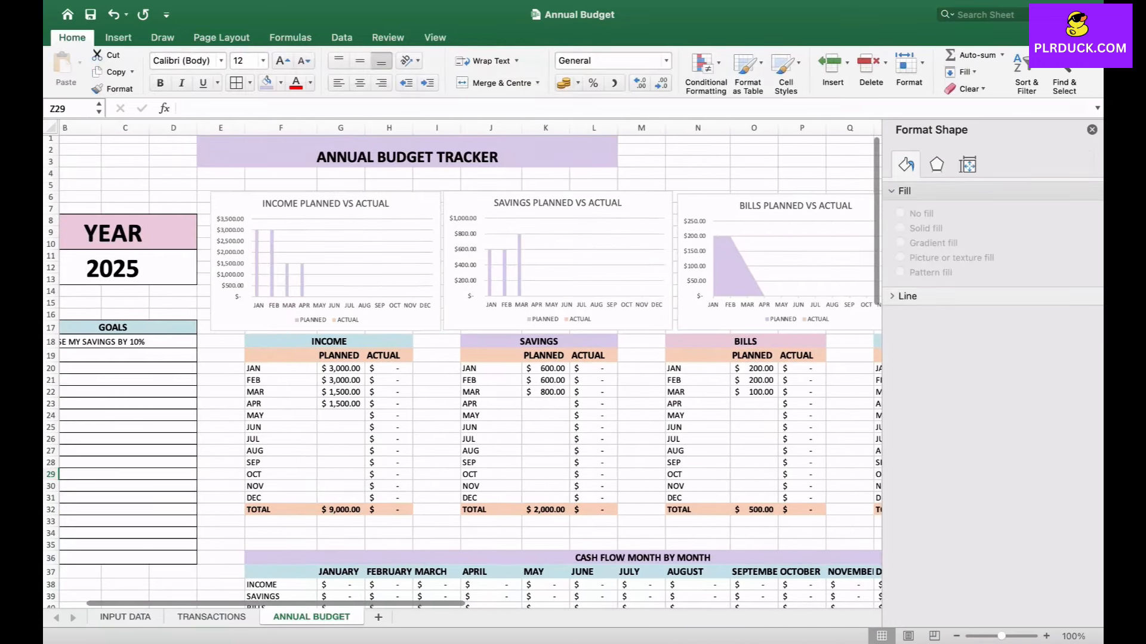
pyautogui.click(1092, 129)
pyautogui.hscroll(-2, 922, 239)
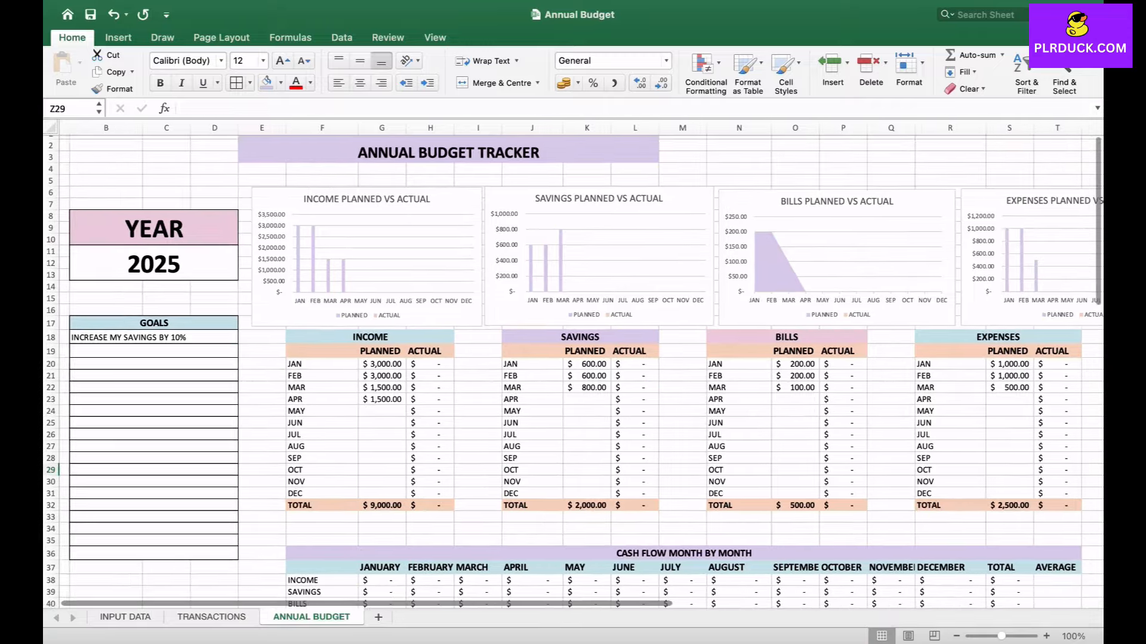
# - Review the INPUT DATA and TRANSACTIONS sheets and the ANNUAL BUDGET sheet's charts, cash flow table and month-by-month tables
pyautogui.hscroll(-1, 573, 370)
pyautogui.scroll(1, 573, 369)
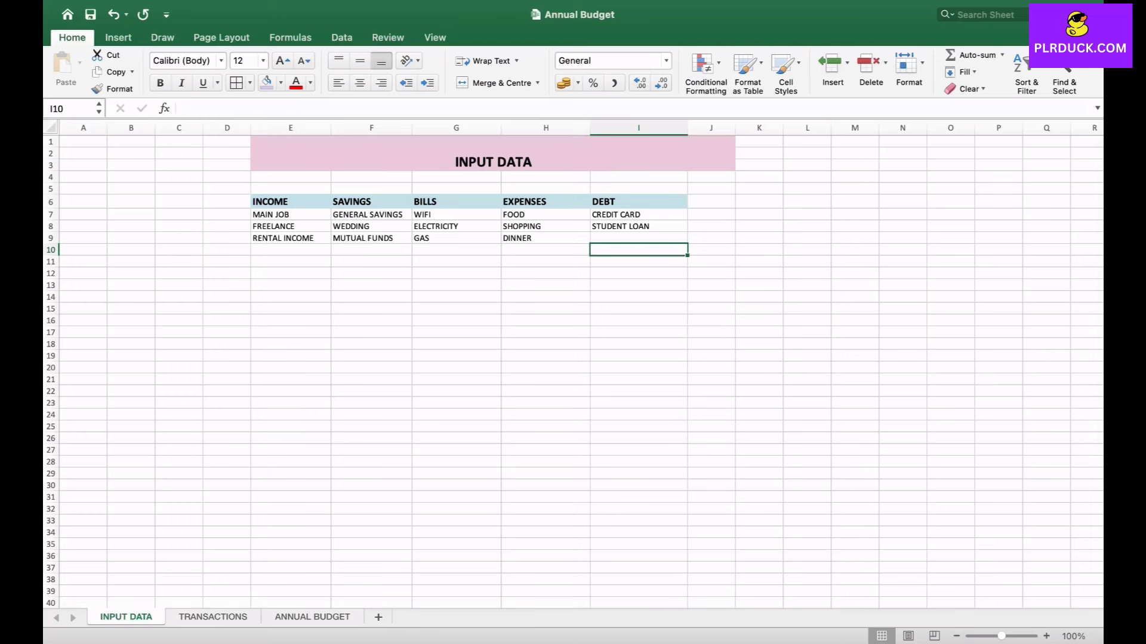
pyautogui.click(213, 617)
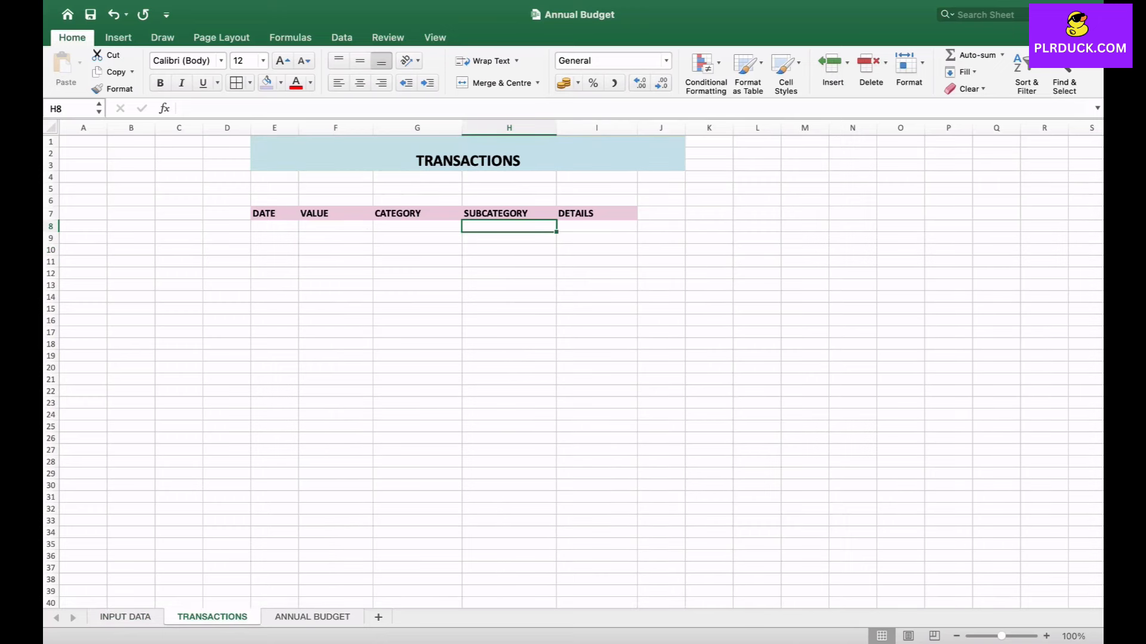
pyautogui.click(312, 617)
pyautogui.scroll(-15, 573, 367)
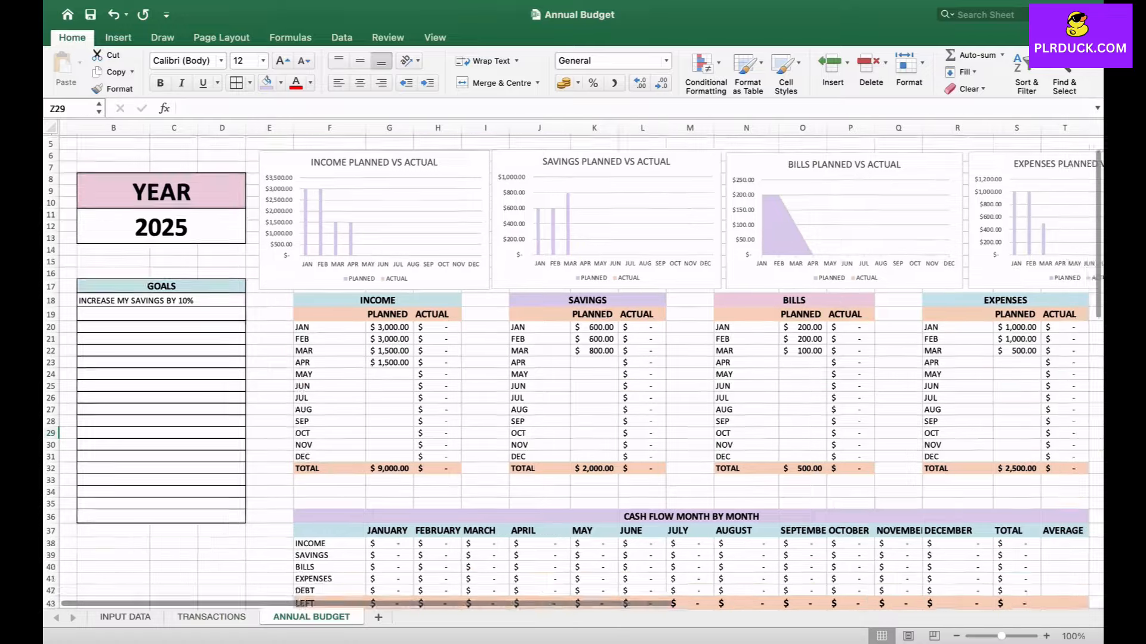
pyautogui.hscroll(2, 573, 367)
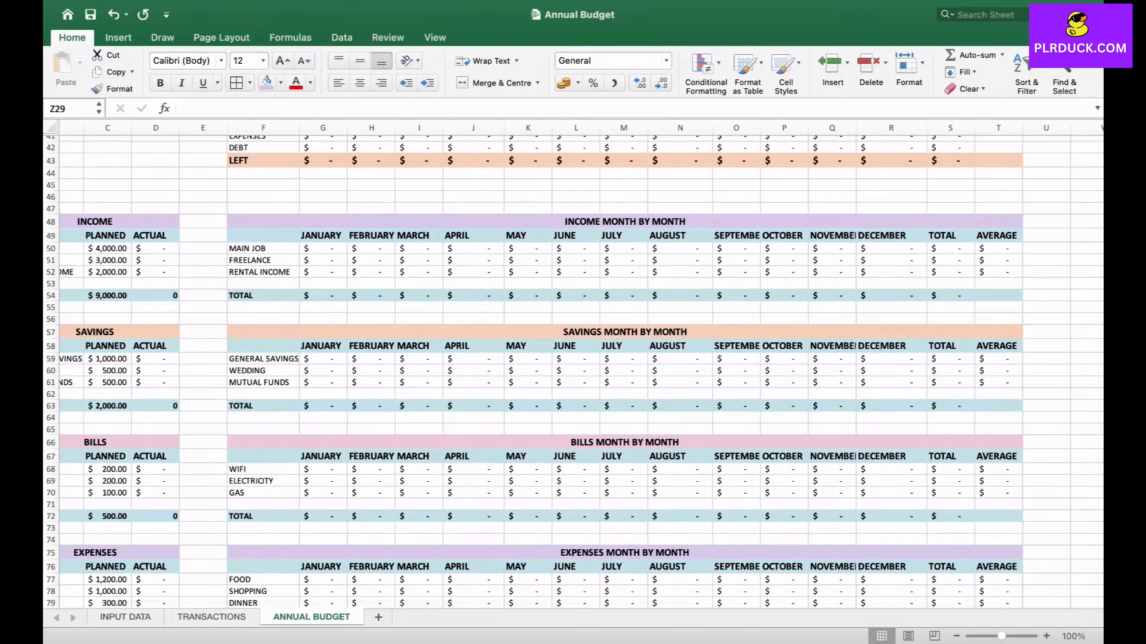
pyautogui.scroll(-1, 572, 367)
pyautogui.hscroll(-1, 573, 367)
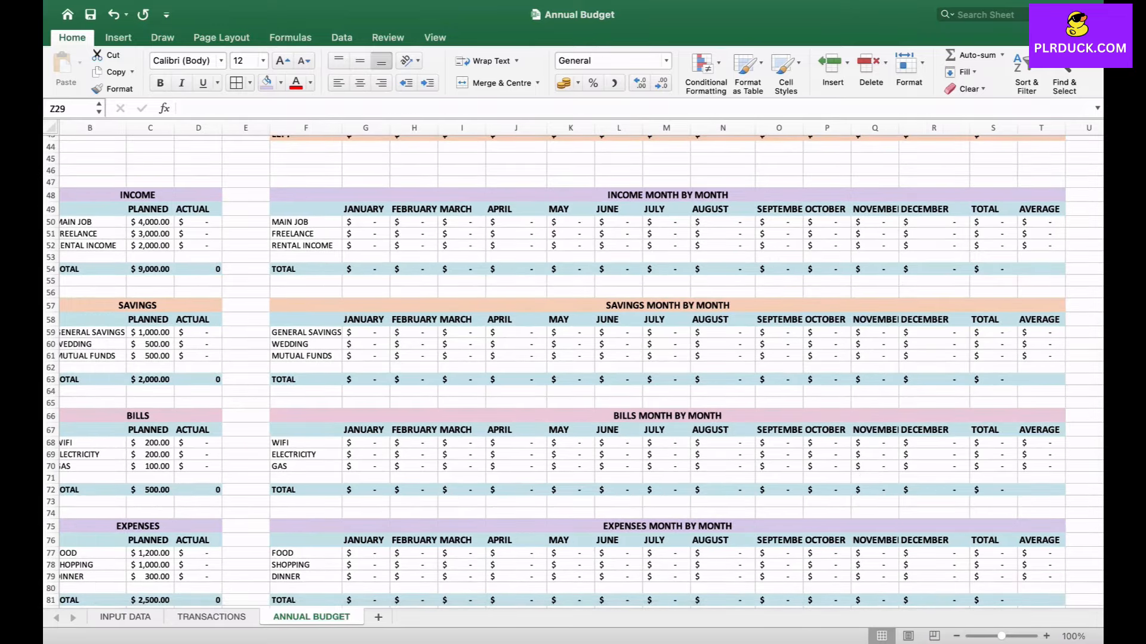
pyautogui.scroll(1, 573, 367)
pyautogui.hscroll(-1, 573, 367)
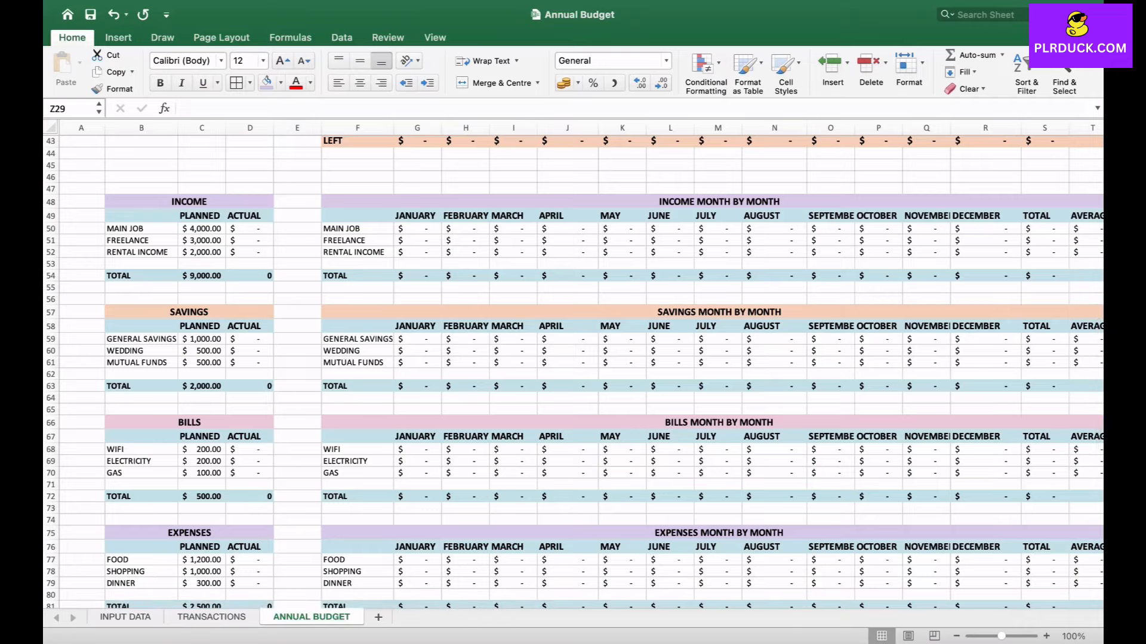
pyautogui.scroll(-2, 573, 367)
pyautogui.hscroll(2, 572, 367)
pyautogui.scroll(10, 572, 367)
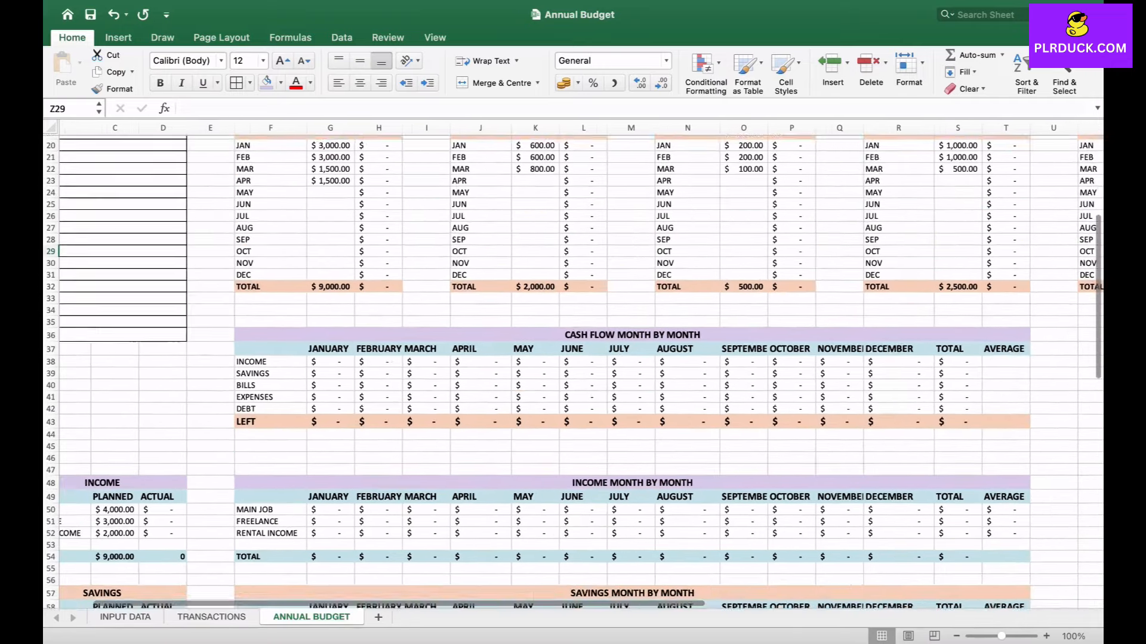
pyautogui.scroll(1, 573, 367)
pyautogui.hscroll(1, 573, 367)
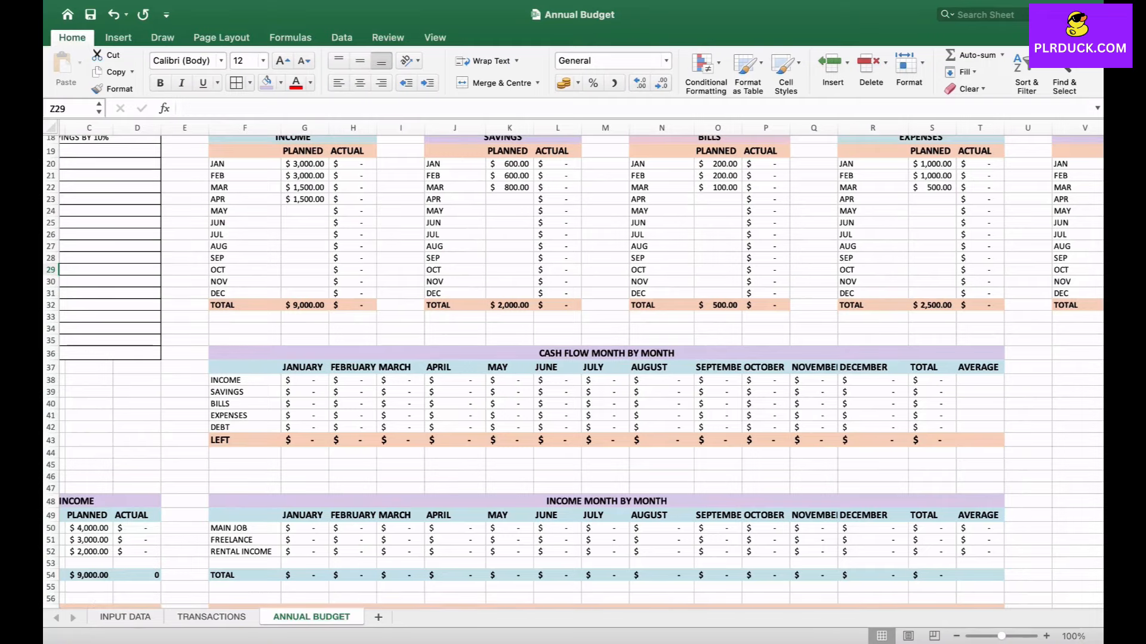
pyautogui.scroll(4, 573, 367)
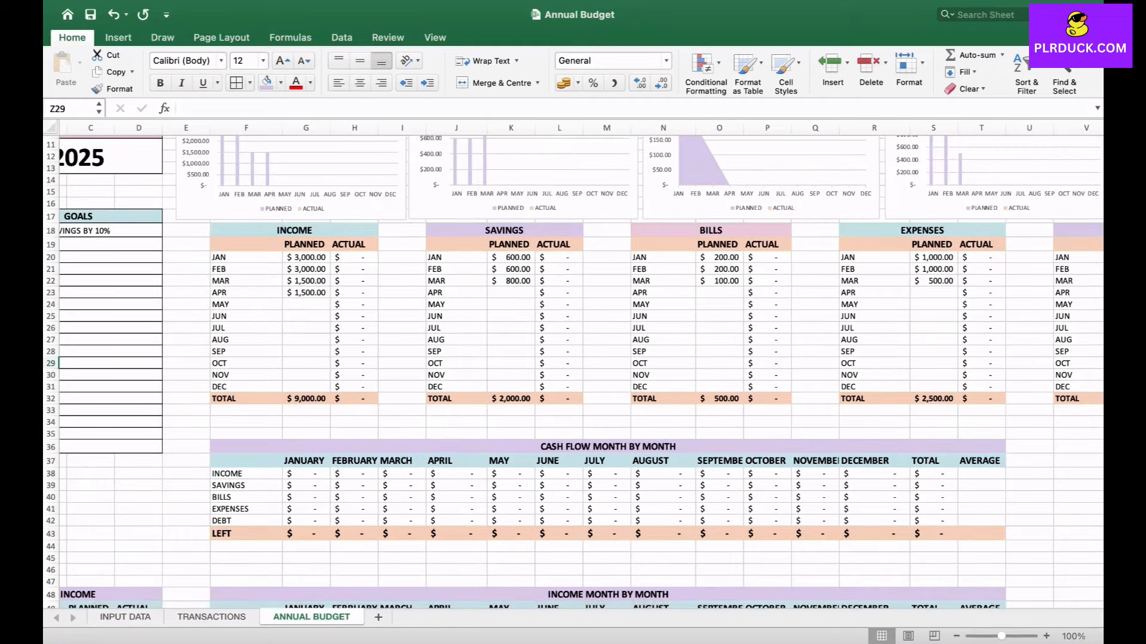
pyautogui.scroll(5, 573, 370)
pyautogui.hscroll(3, 573, 369)
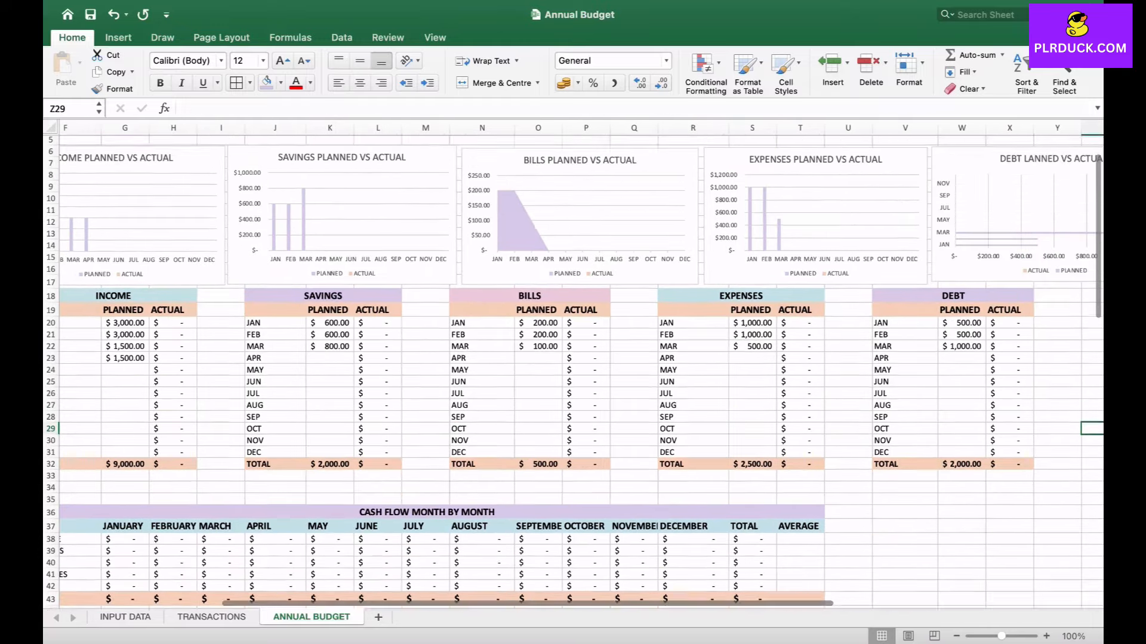
pyautogui.hscroll(-2, 573, 370)
pyautogui.scroll(1, 573, 370)
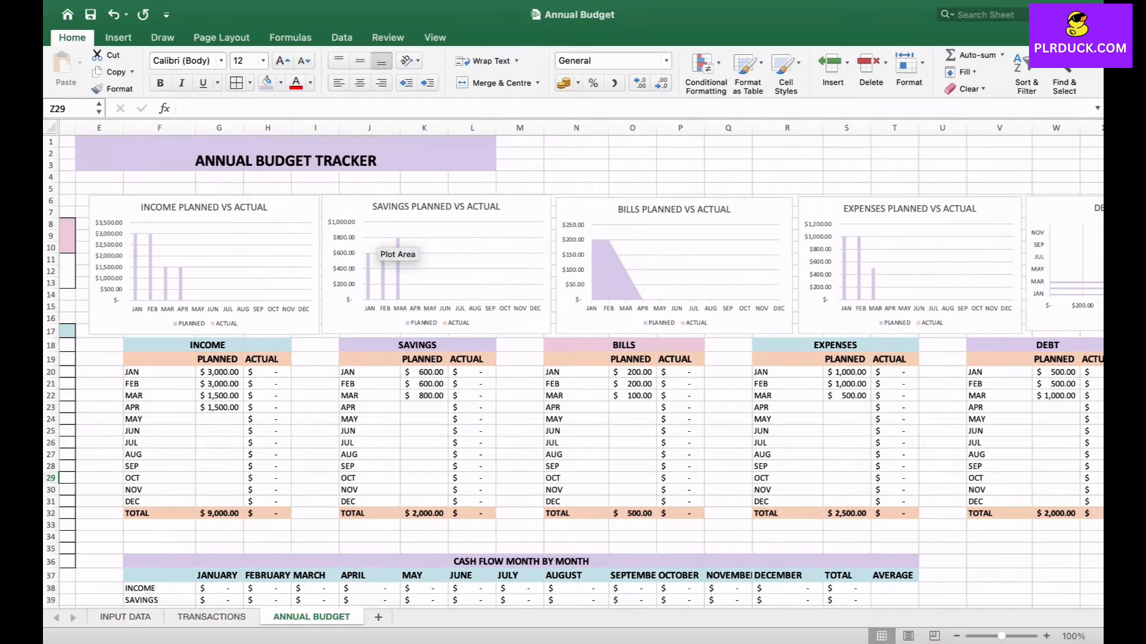
pyautogui.hscroll(-3, 776, 257)
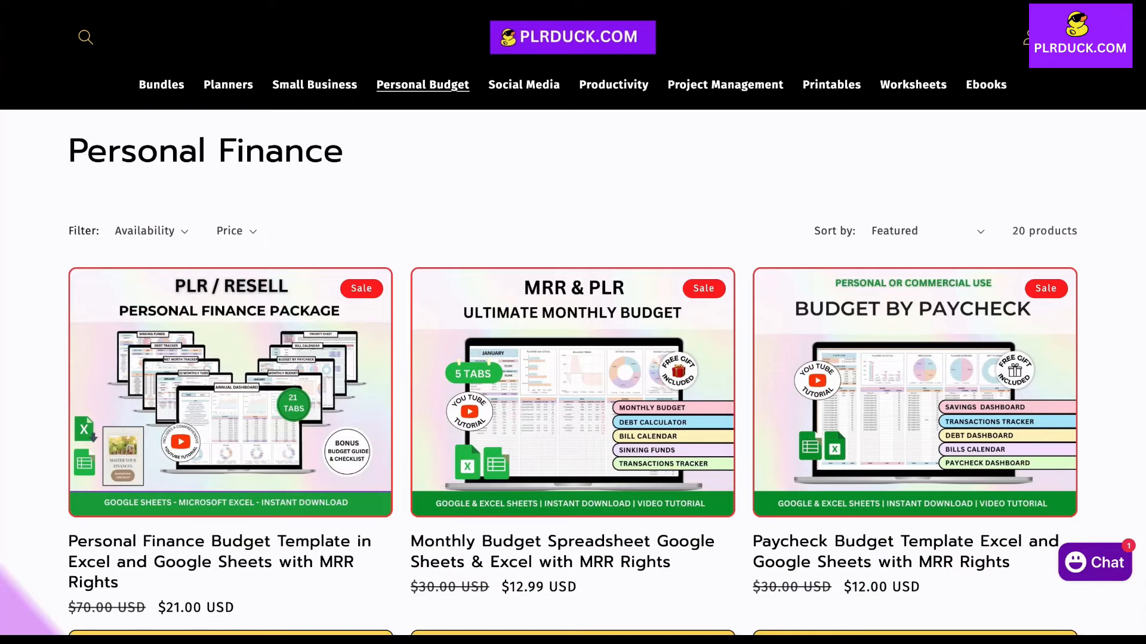
# - Browse the Personal Finance budget templates on the PLRDUCK.COM store page
pyautogui.scroll(-10, 573, 299)
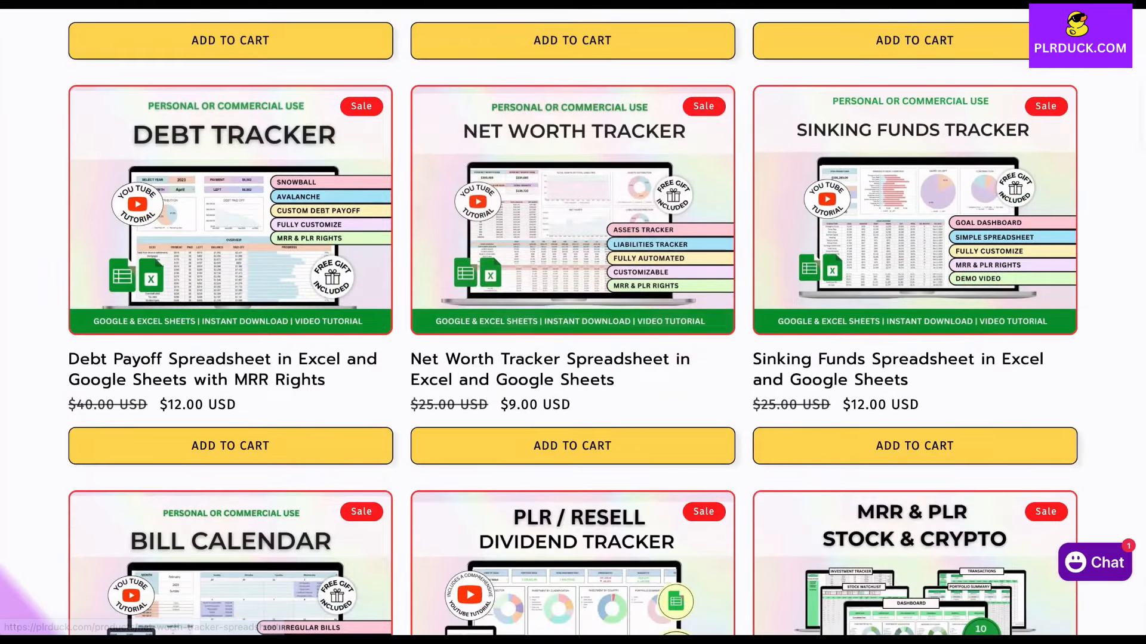
pyautogui.scroll(-6, 573, 322)
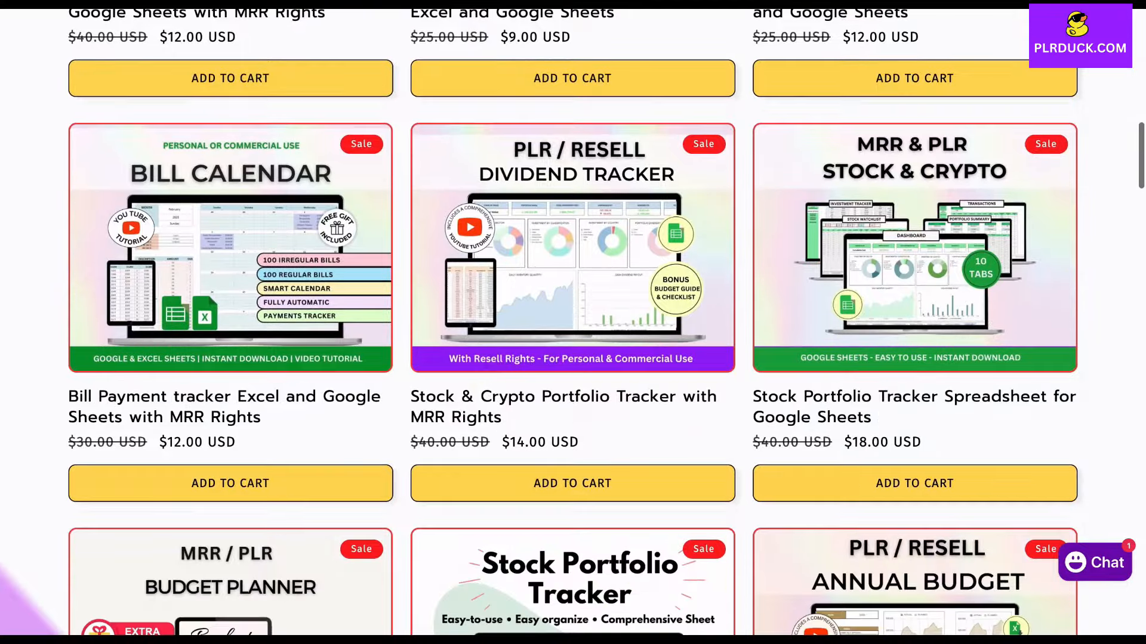
pyautogui.scroll(-9, 573, 322)
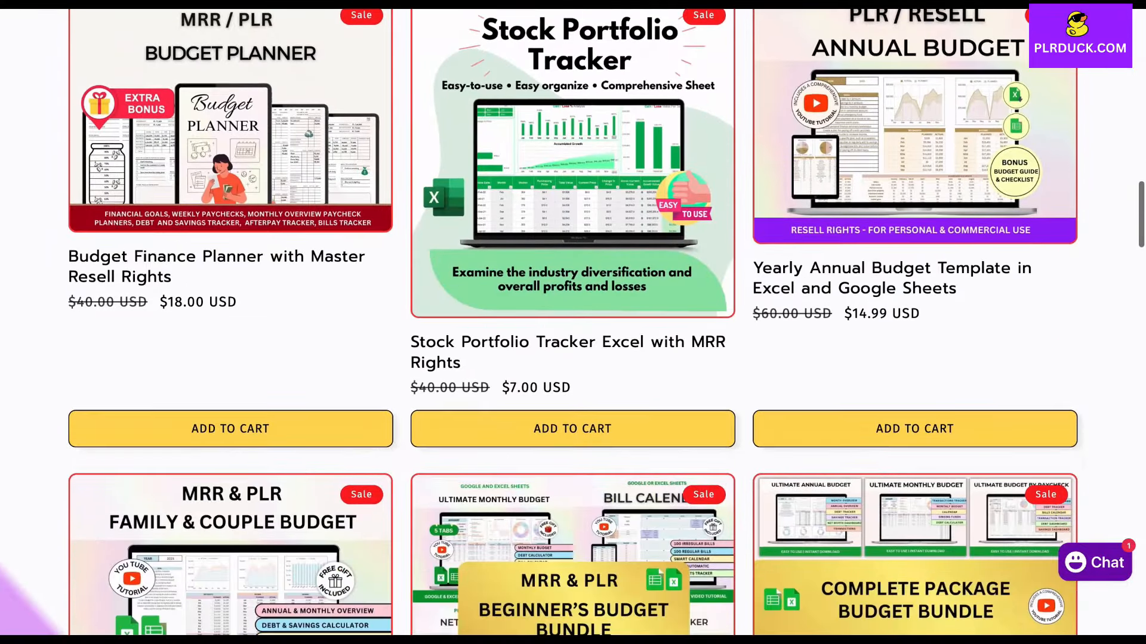